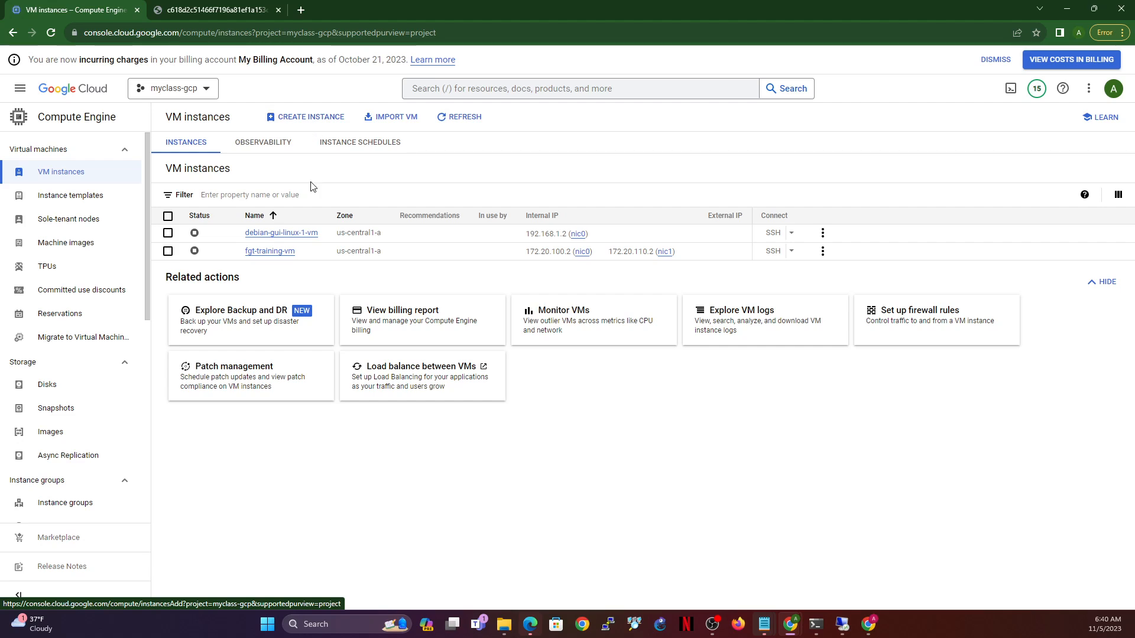
# - Go to VPC network > VPC networks, then view the Fortinet topology diagram tab
pyautogui.click(19, 88)
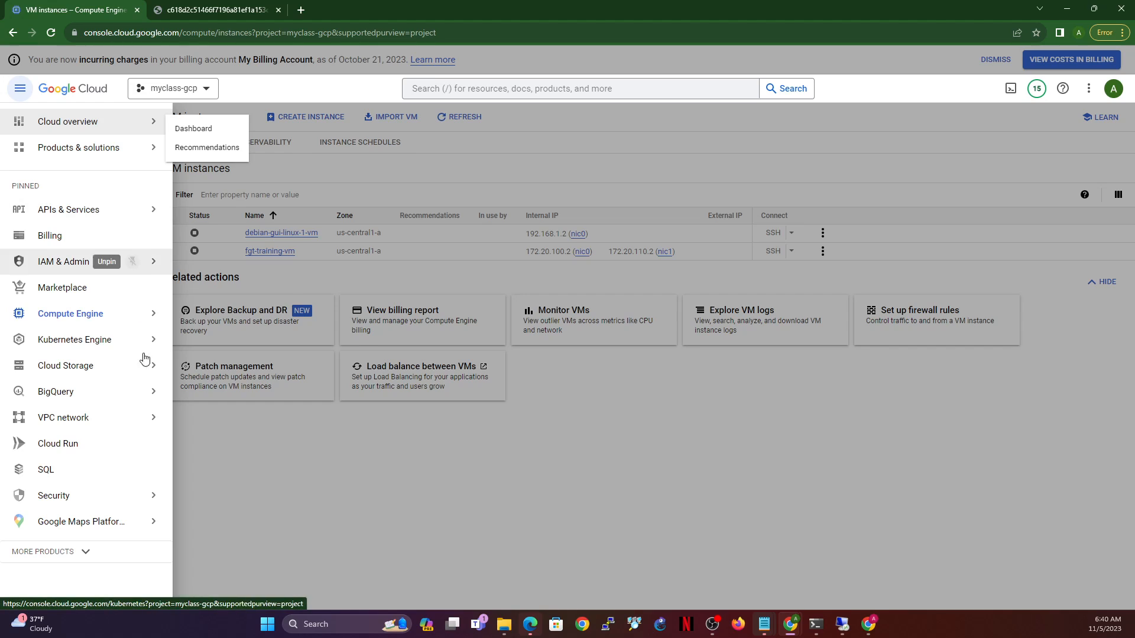
pyautogui.moveTo(79, 423)
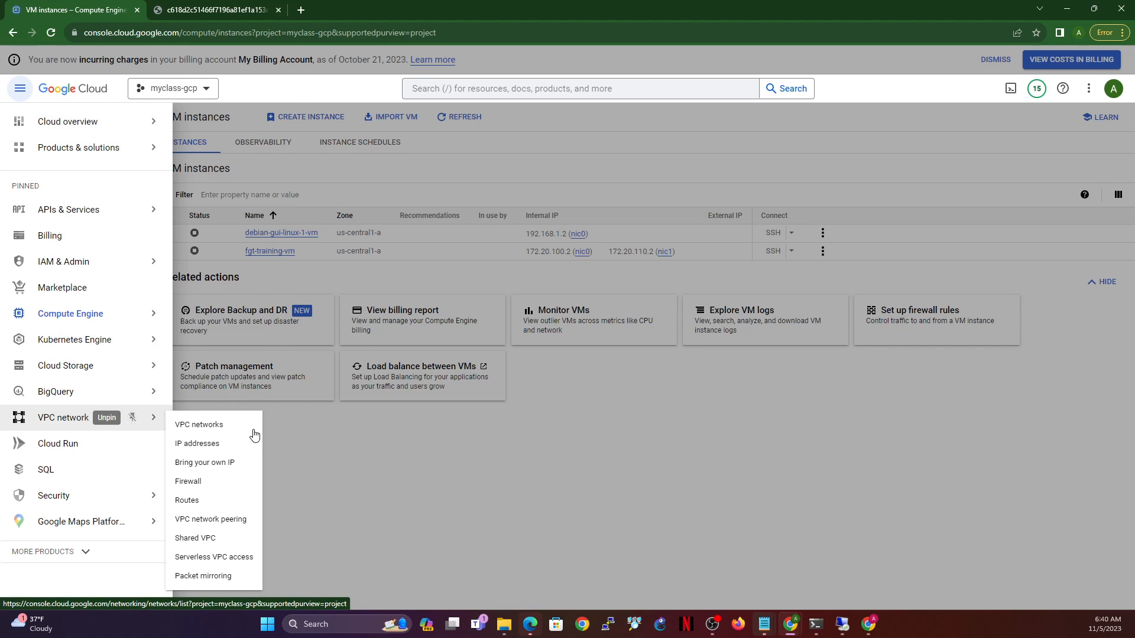
pyautogui.click(218, 425)
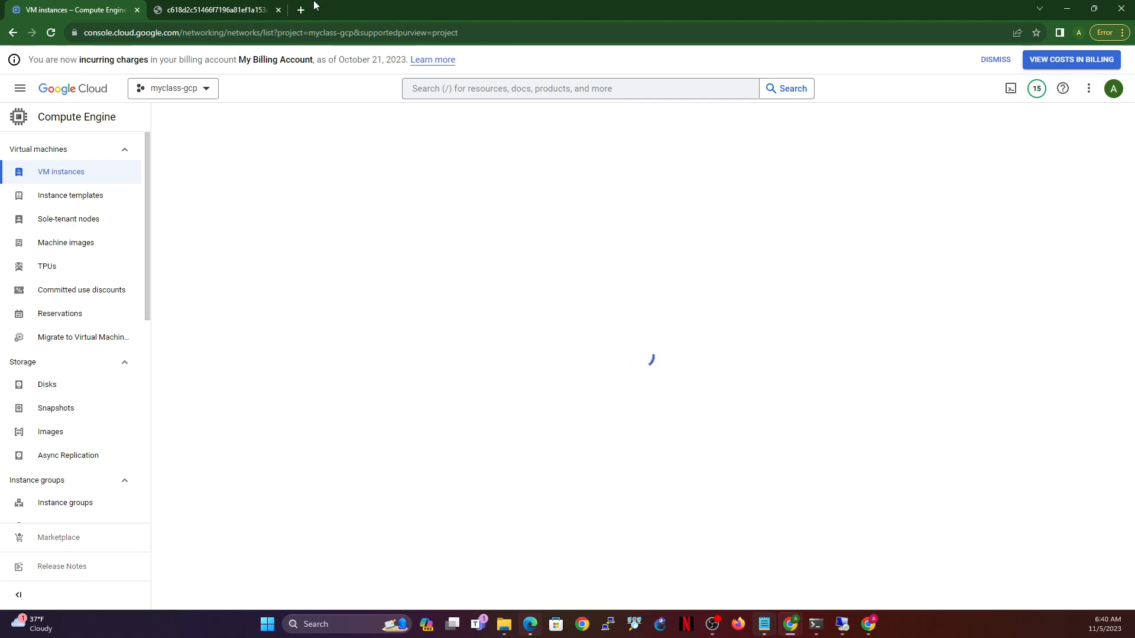
pyautogui.click(166, 9)
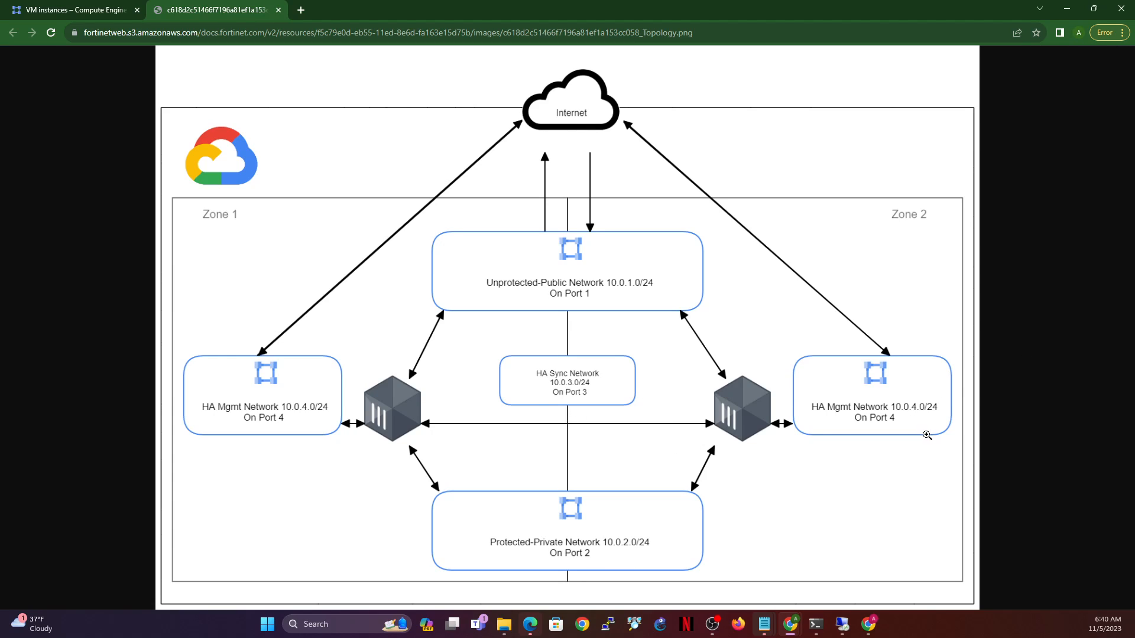
# - Return to the Google Cloud VPC networks list showing external-vpc and internal-vpc
pyautogui.click(62, 8)
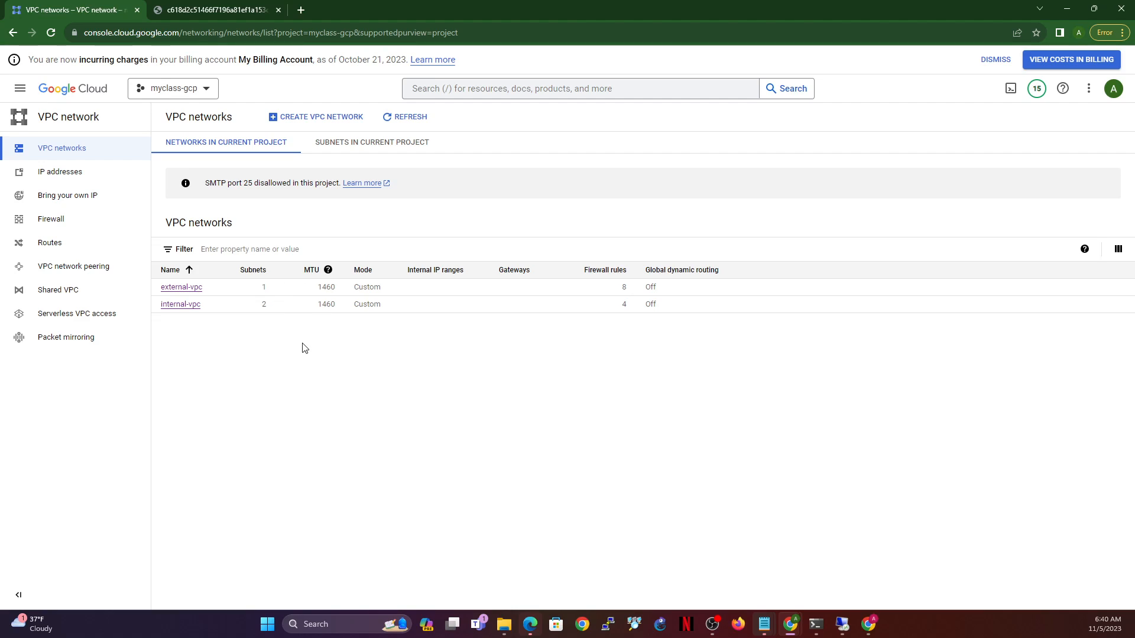
# - Start a new VPC network named ha-sync with a first subnet named ha-sync-subnet
pyautogui.click(313, 121)
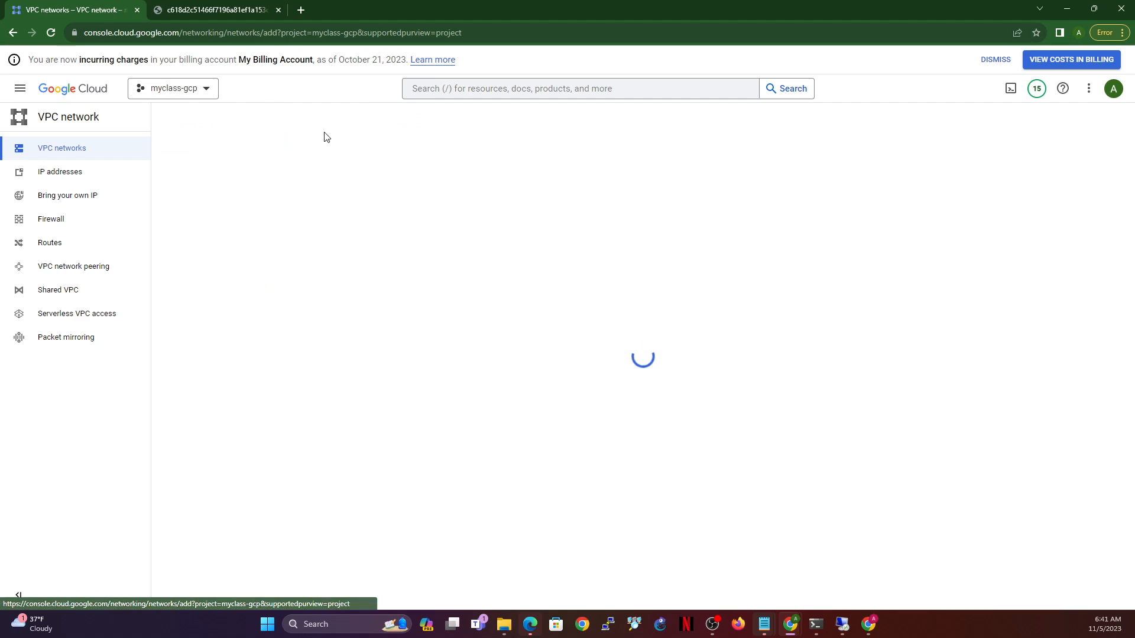
pyautogui.click(296, 160)
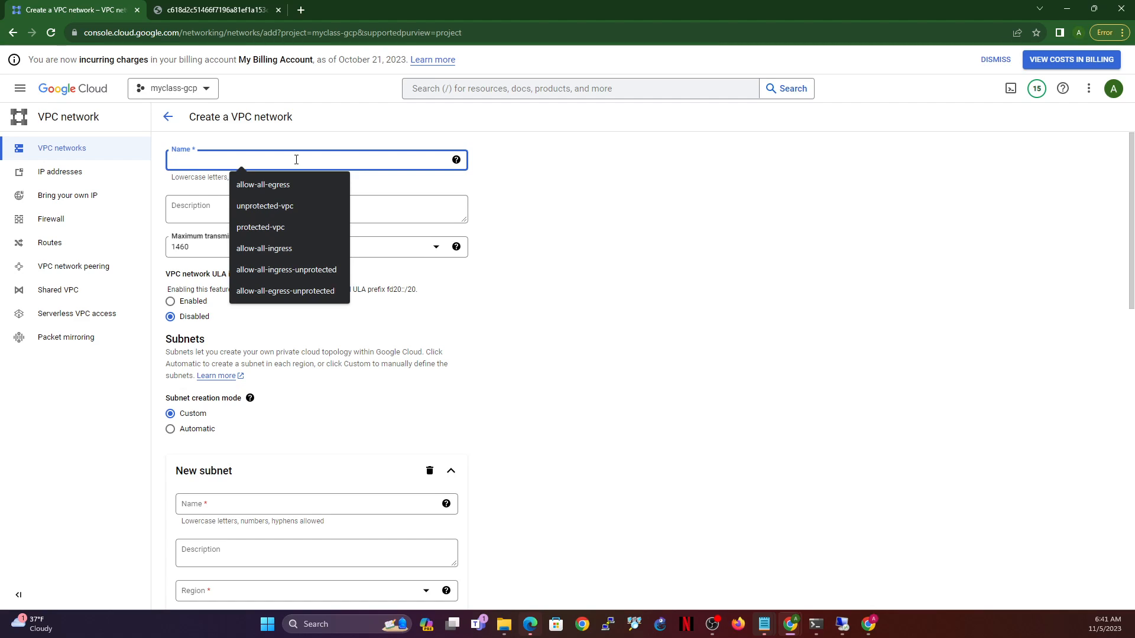
pyautogui.write('ha-sync')
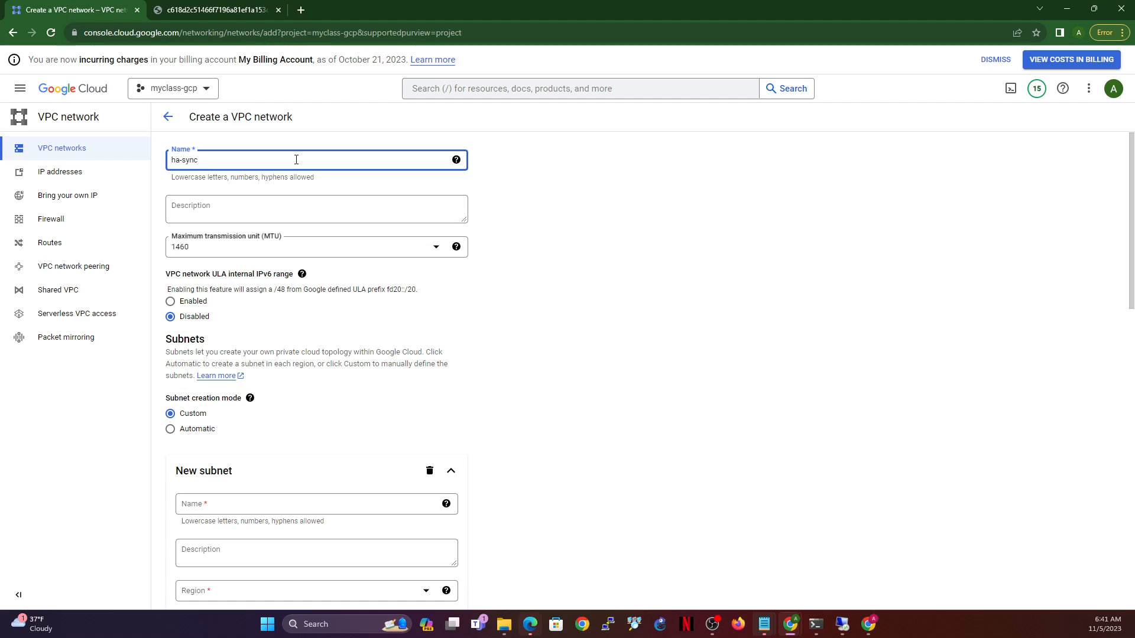
pyautogui.click(256, 506)
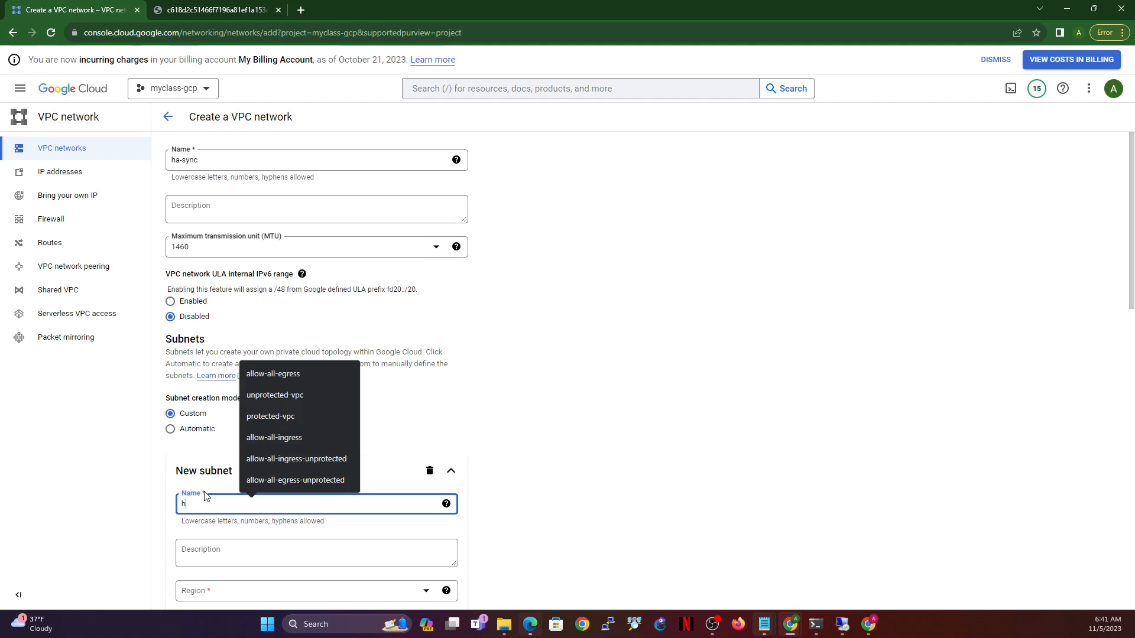
pyautogui.write('ha')
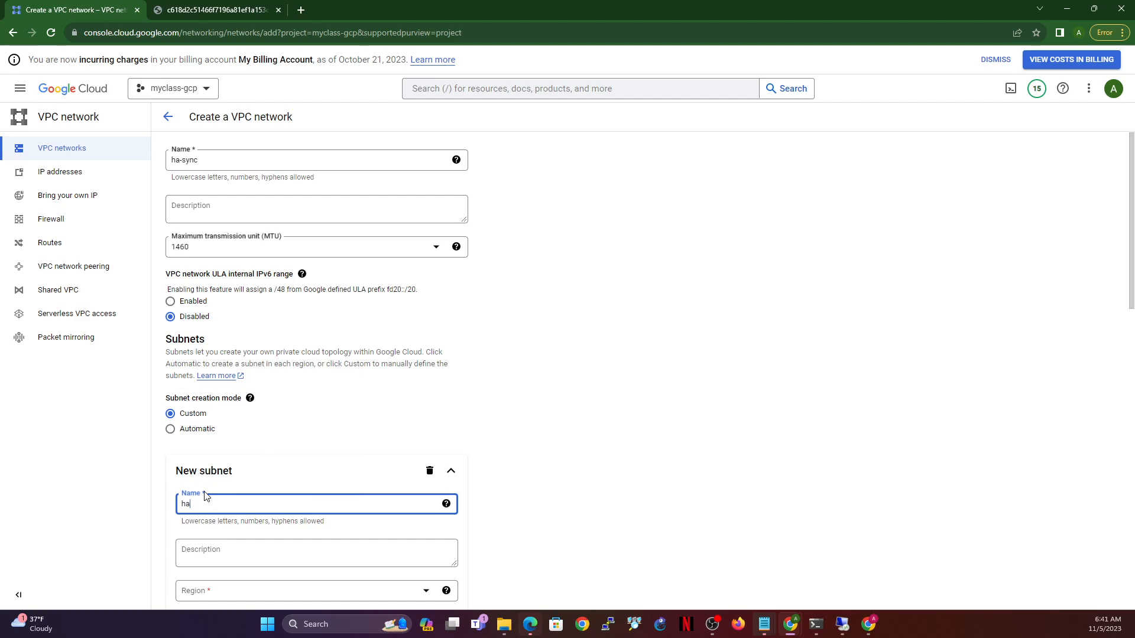
pyautogui.write('-sync-subnet')
# - Put ha-sync-subnet in us-central1 with range 192.168.205.0/24 and create the ha-sync network
pyautogui.scroll(-3, 284, 372)
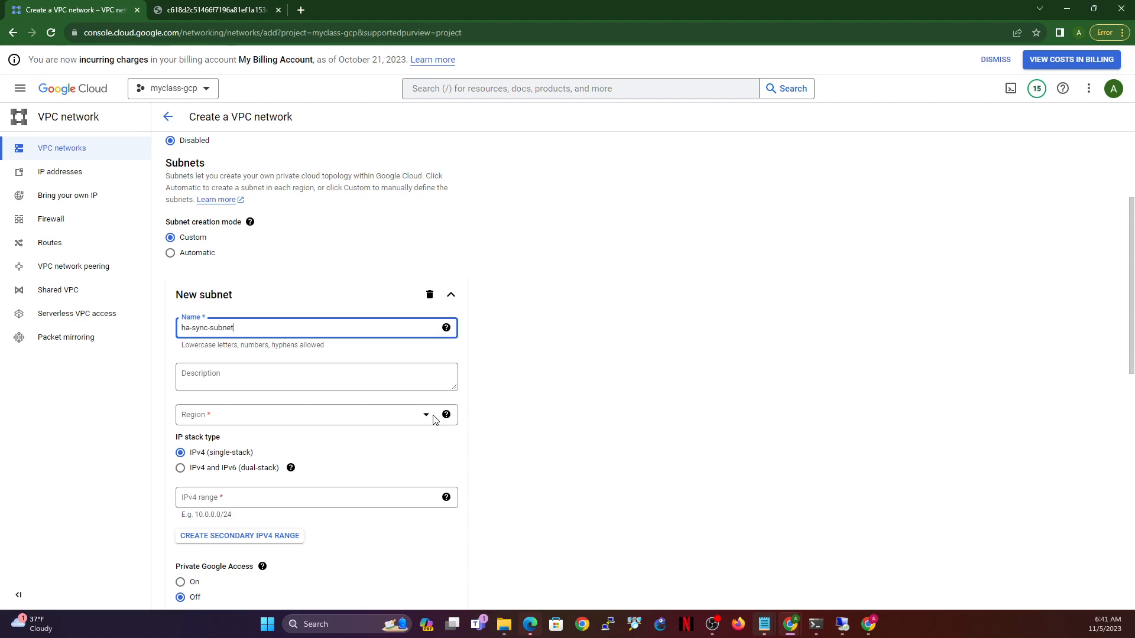
pyautogui.click(432, 419)
pyautogui.scroll(-4, 282, 473)
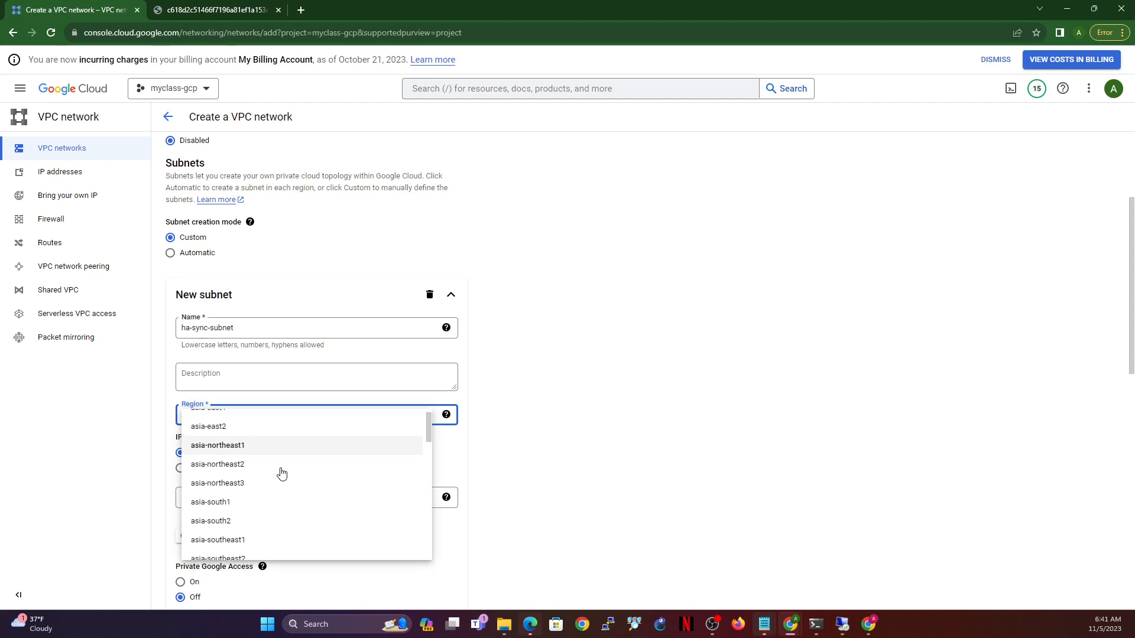
pyautogui.scroll(-5, 281, 473)
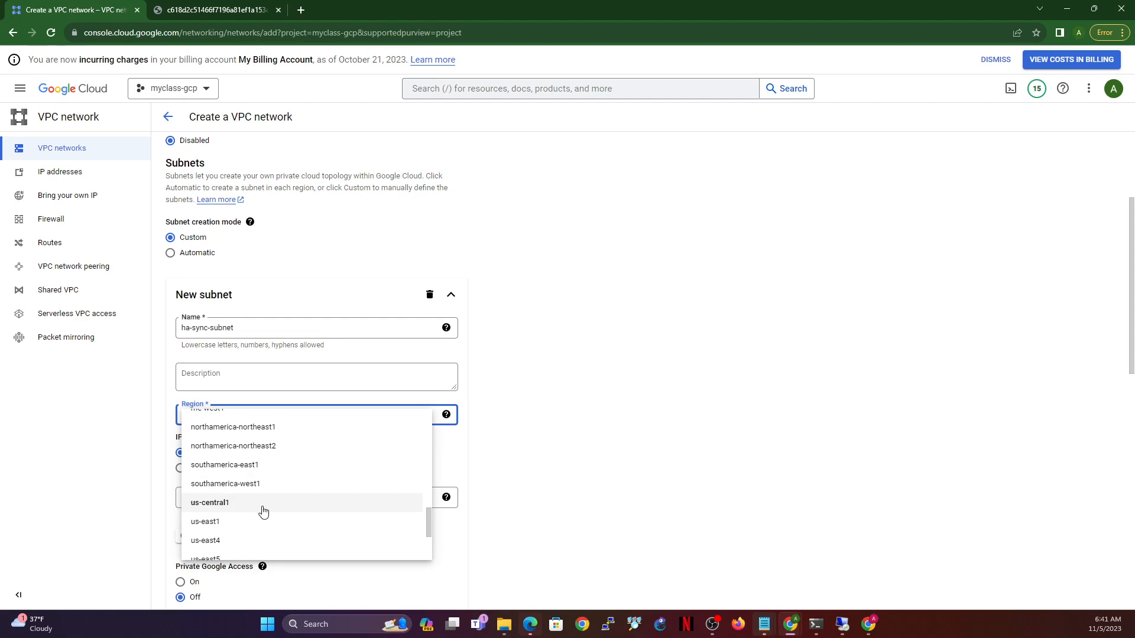
pyautogui.click(256, 504)
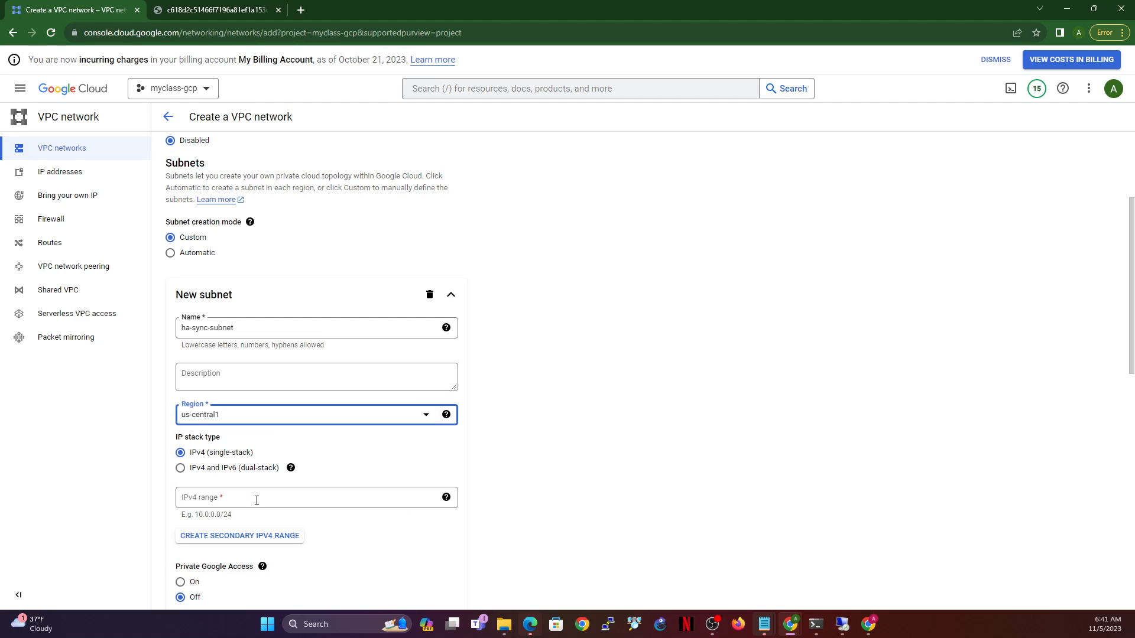
pyautogui.click(300, 492)
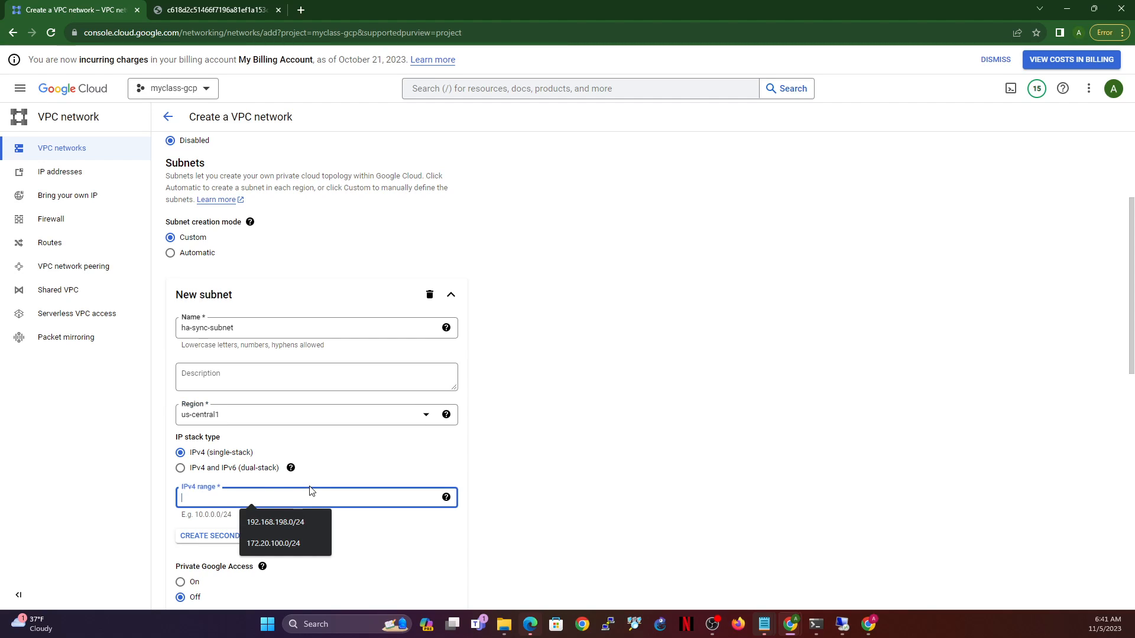
pyautogui.write('192.168')
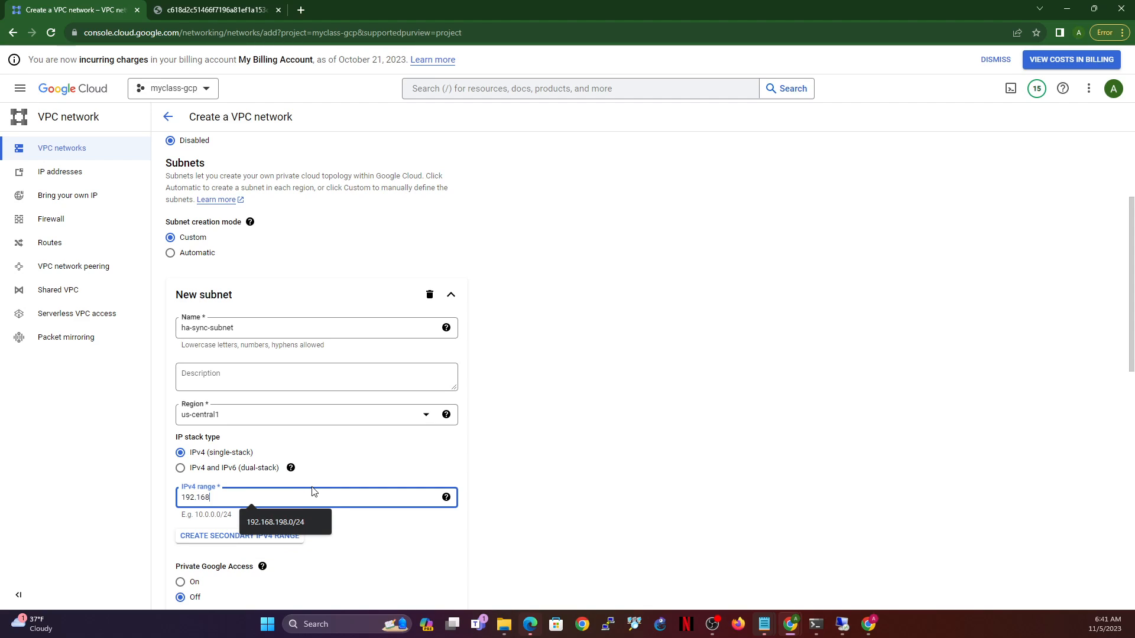
pyautogui.write('.205.0/24')
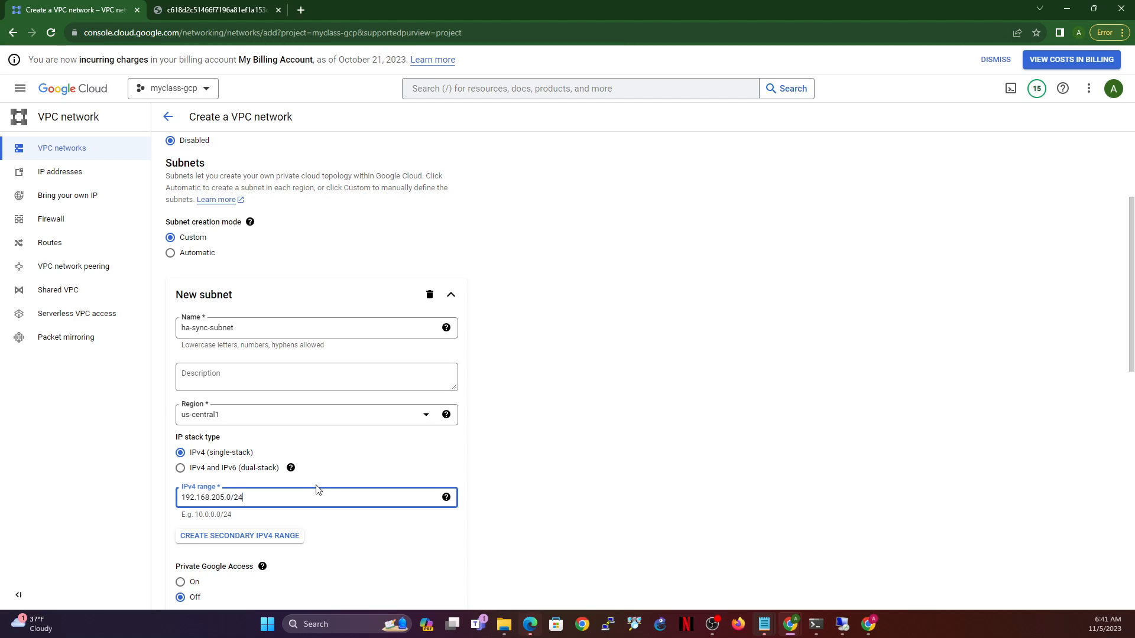
pyautogui.scroll(-3, 325, 503)
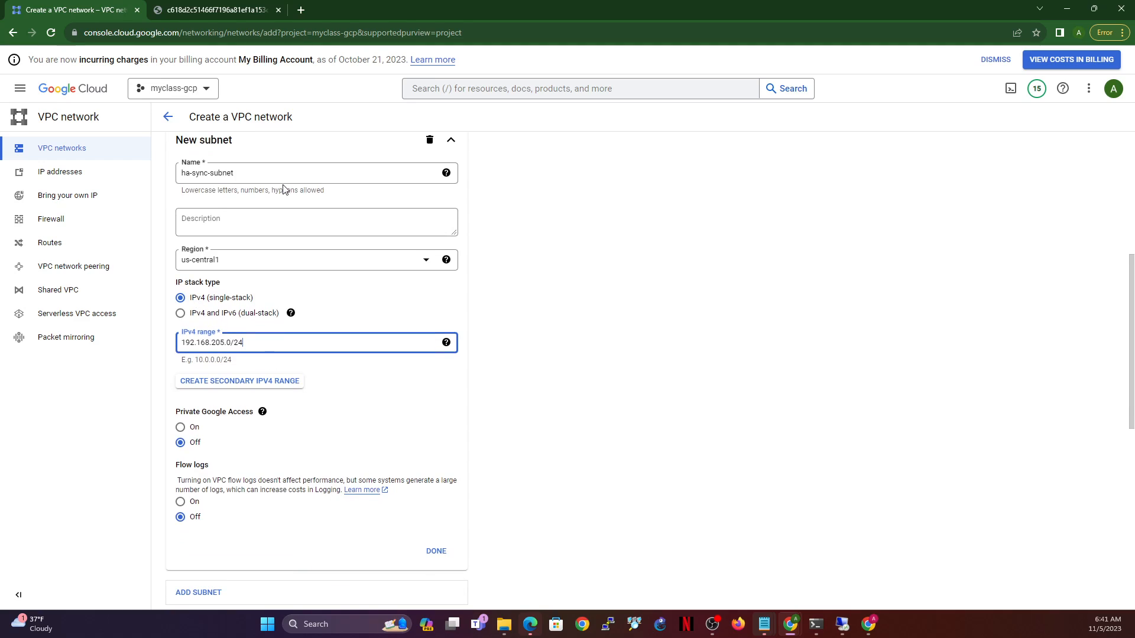
pyautogui.click(436, 549)
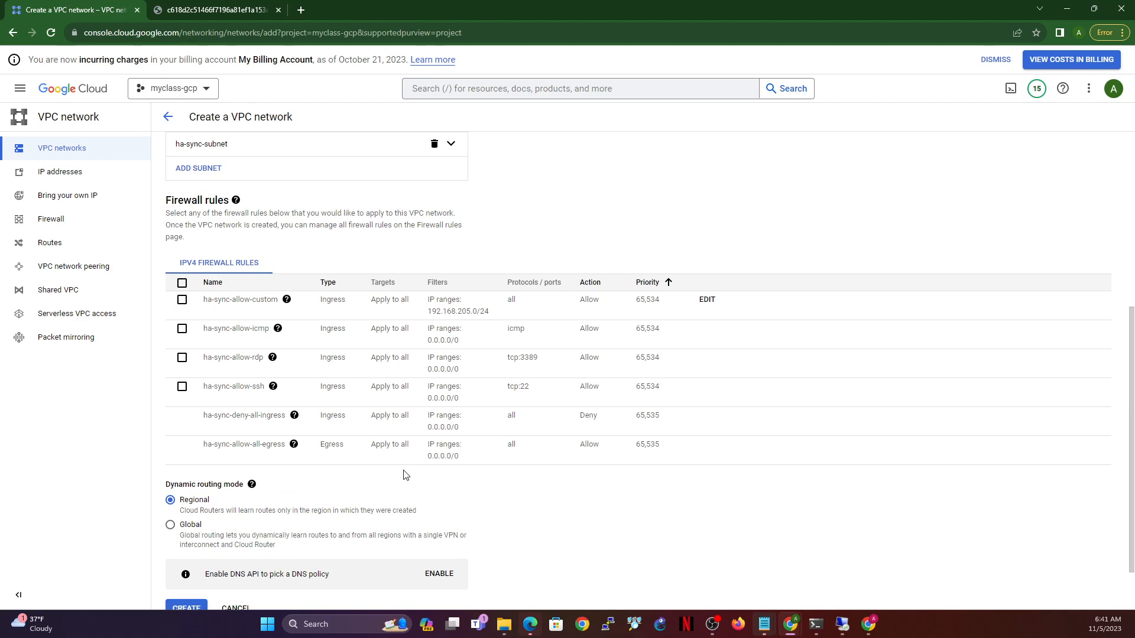
pyautogui.scroll(-1, 400, 475)
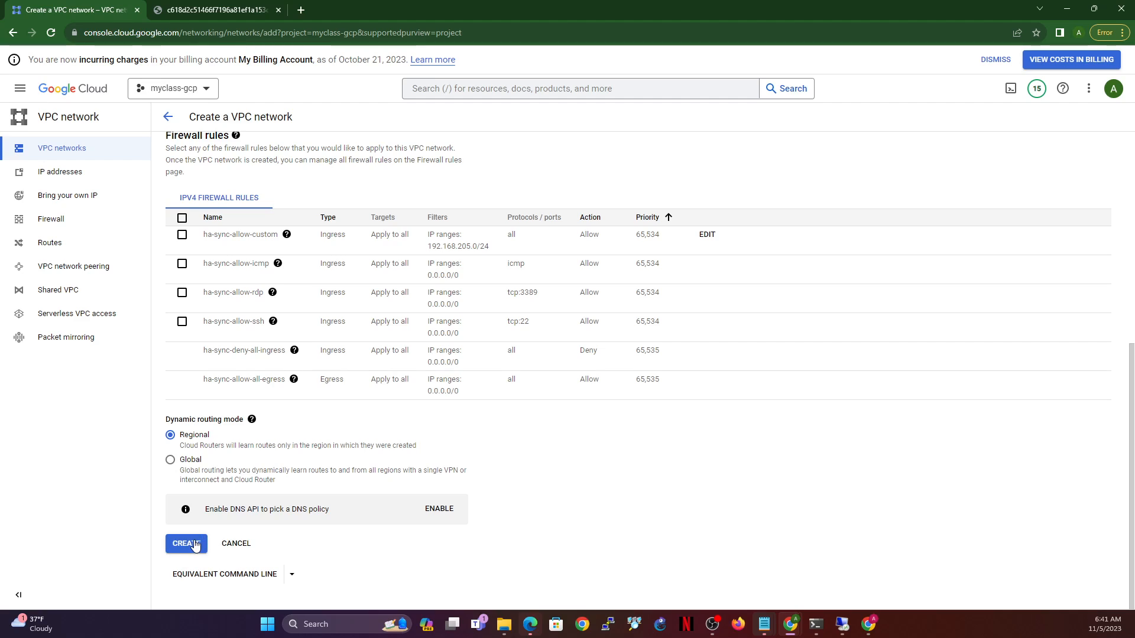
pyautogui.click(195, 544)
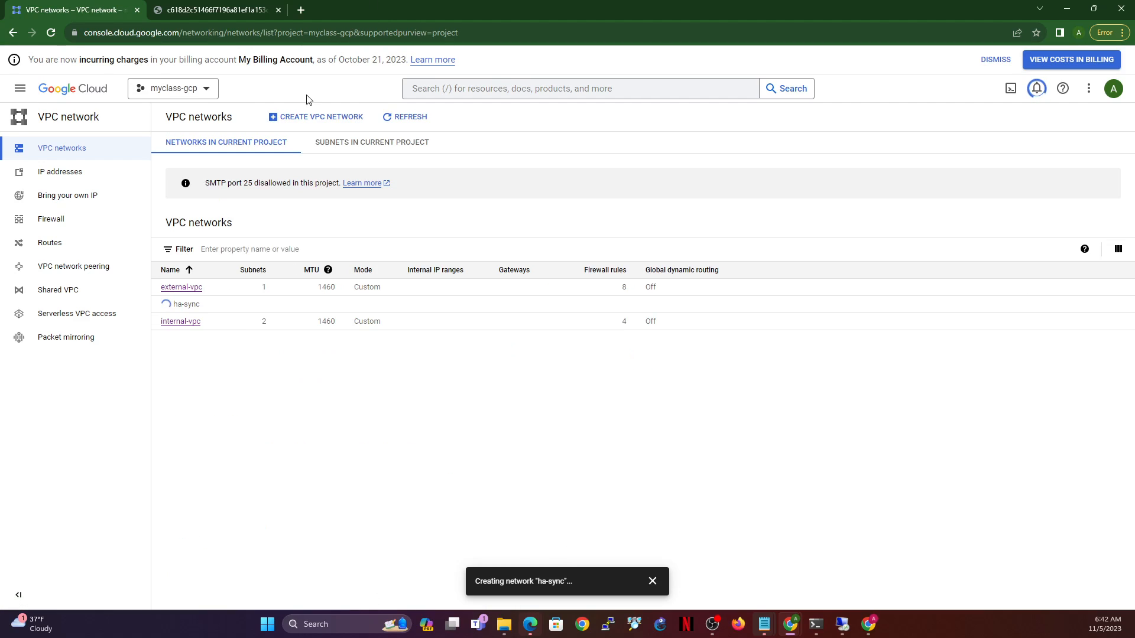
# - Start a new VPC network named ha-mgmt with a first subnet named ha-mgmt-subnet
pyautogui.click(331, 122)
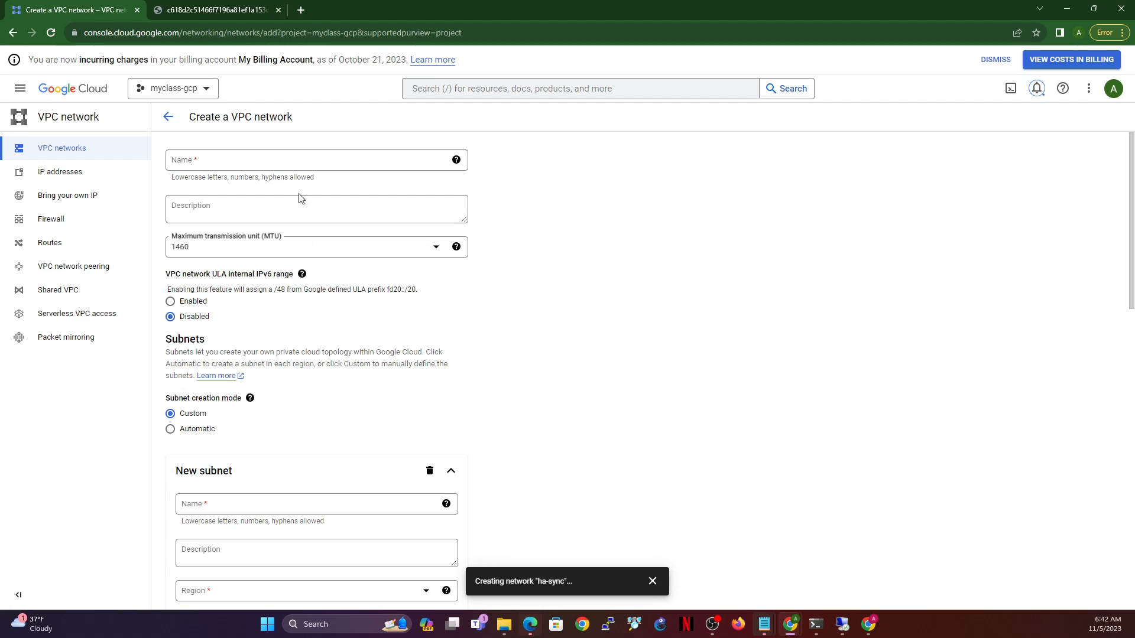
pyautogui.click(271, 157)
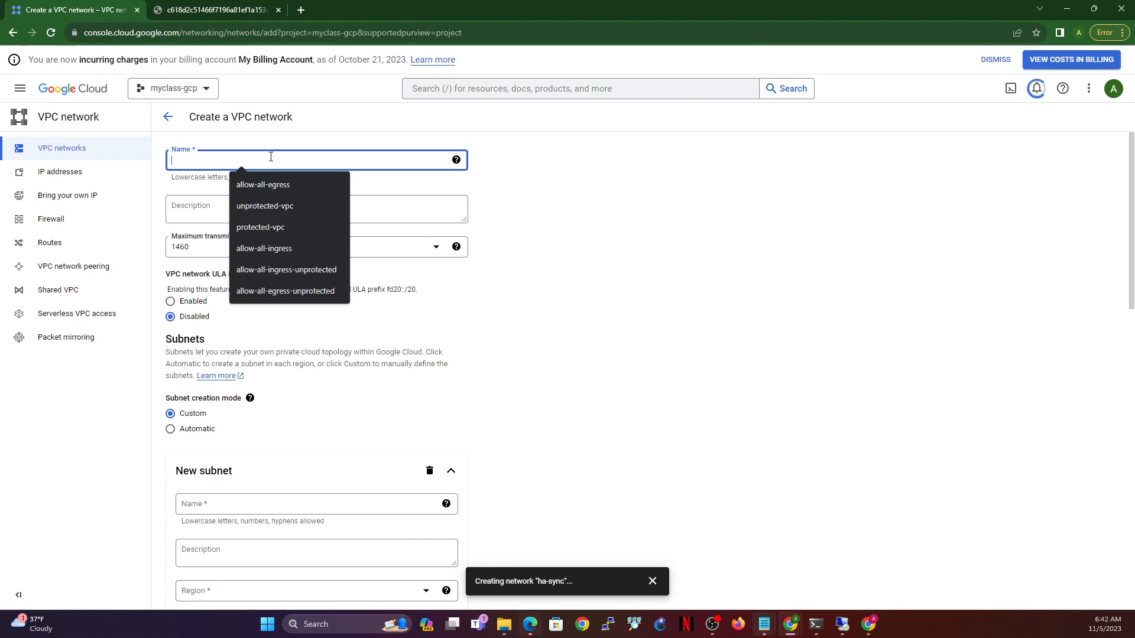
pyautogui.write('ha')
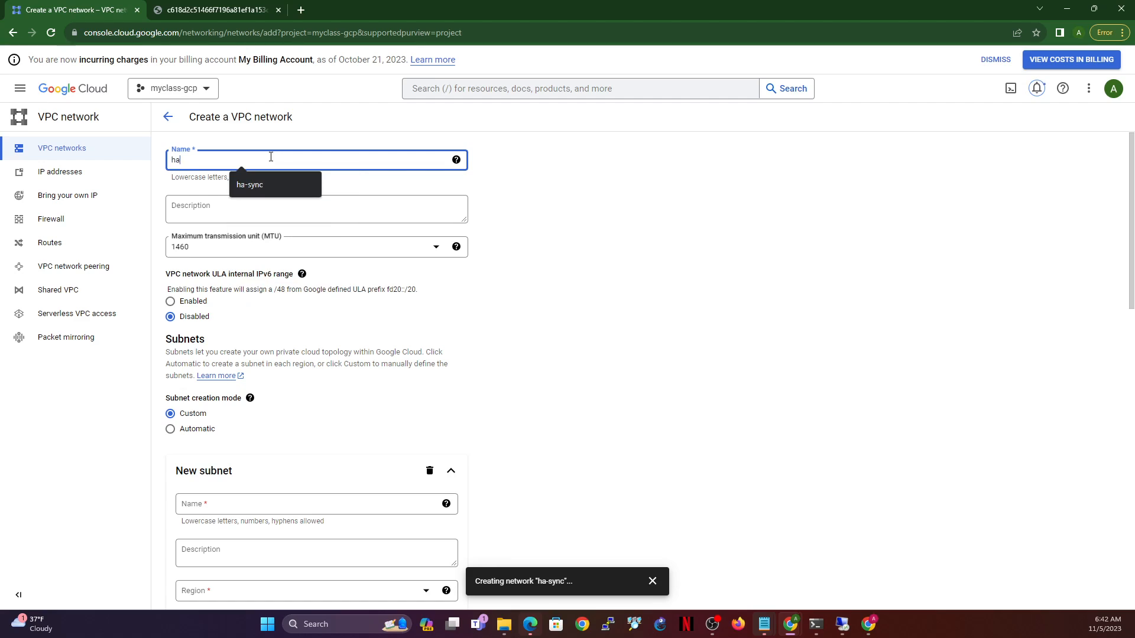
pyautogui.write('-mgmt')
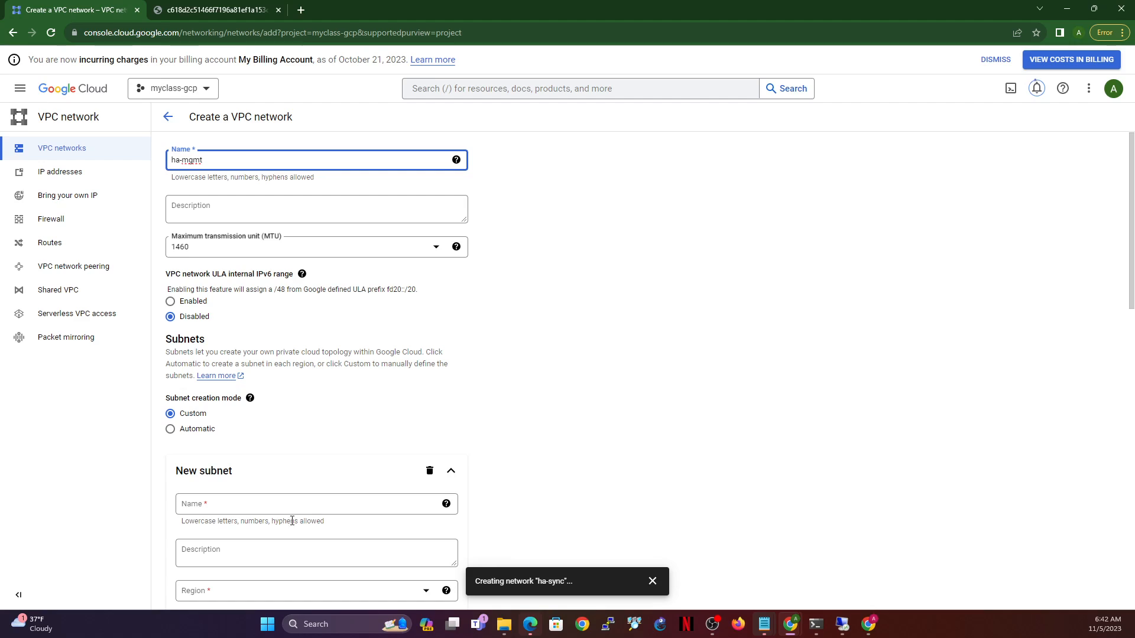
pyautogui.click(271, 502)
pyautogui.write('ha-')
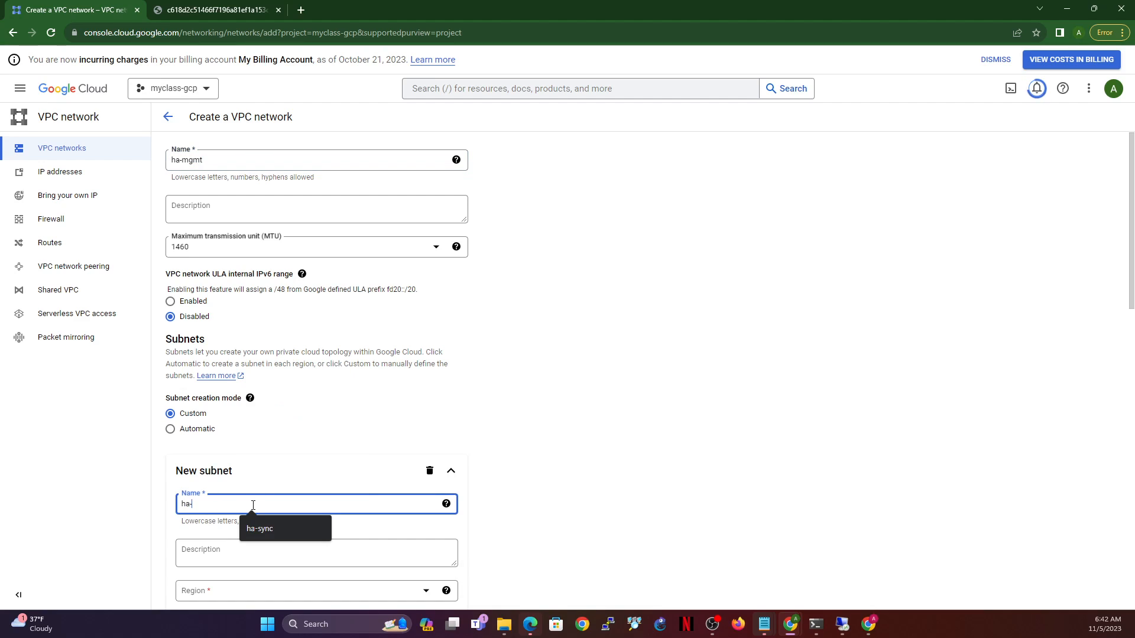
pyautogui.write('mgmt-subnet')
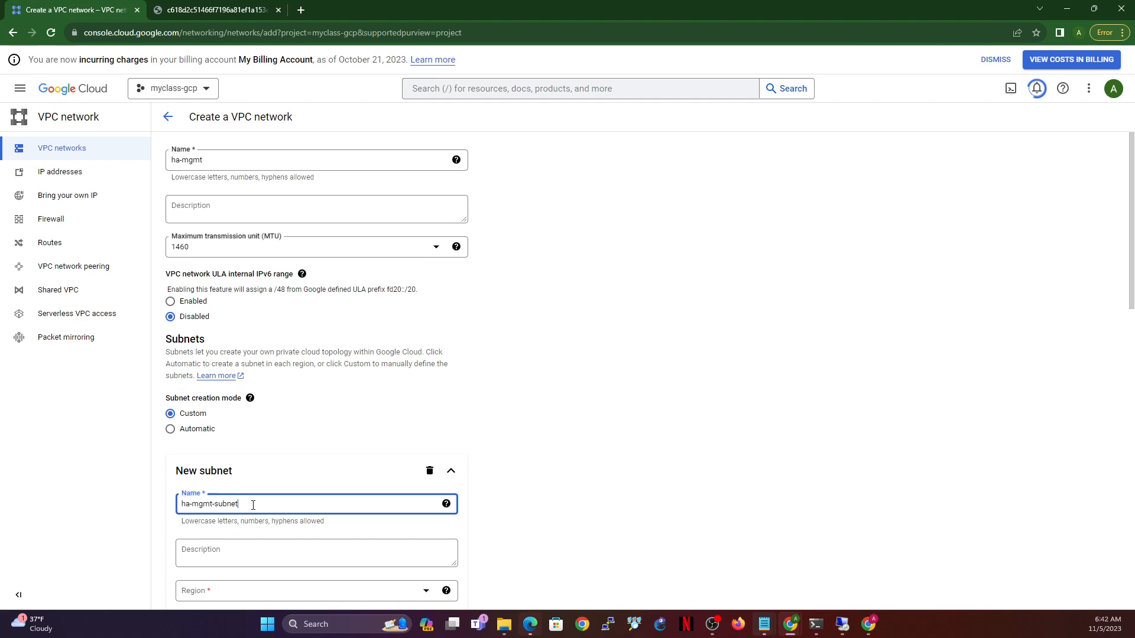
pyautogui.moveTo(268, 508); pyautogui.dragTo(173, 503)
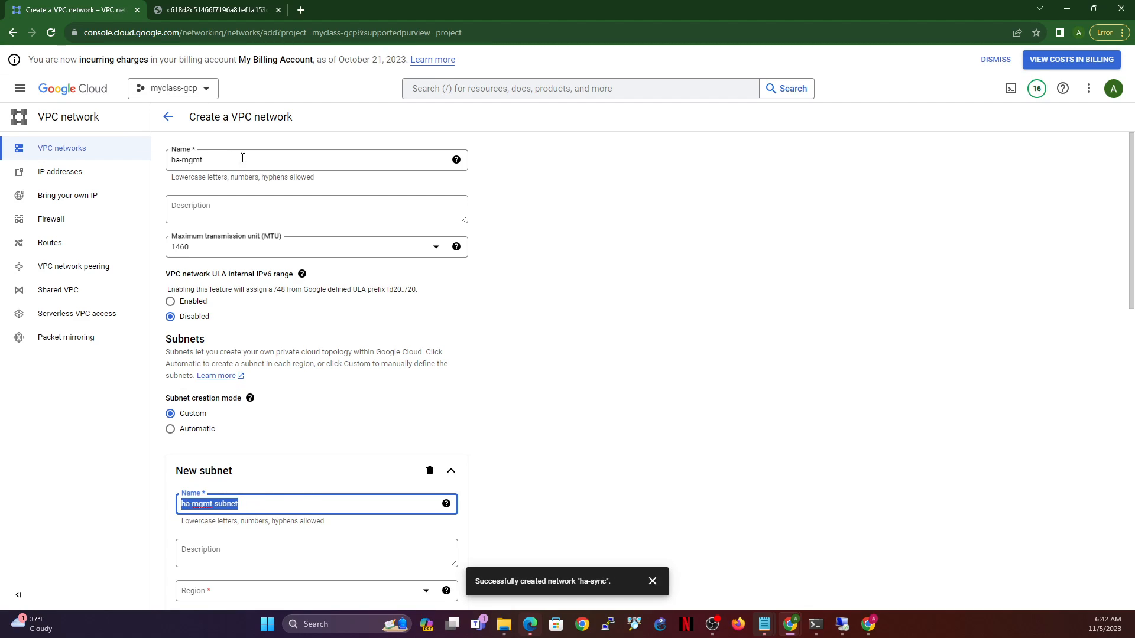
pyautogui.moveTo(243, 158); pyautogui.dragTo(157, 163)
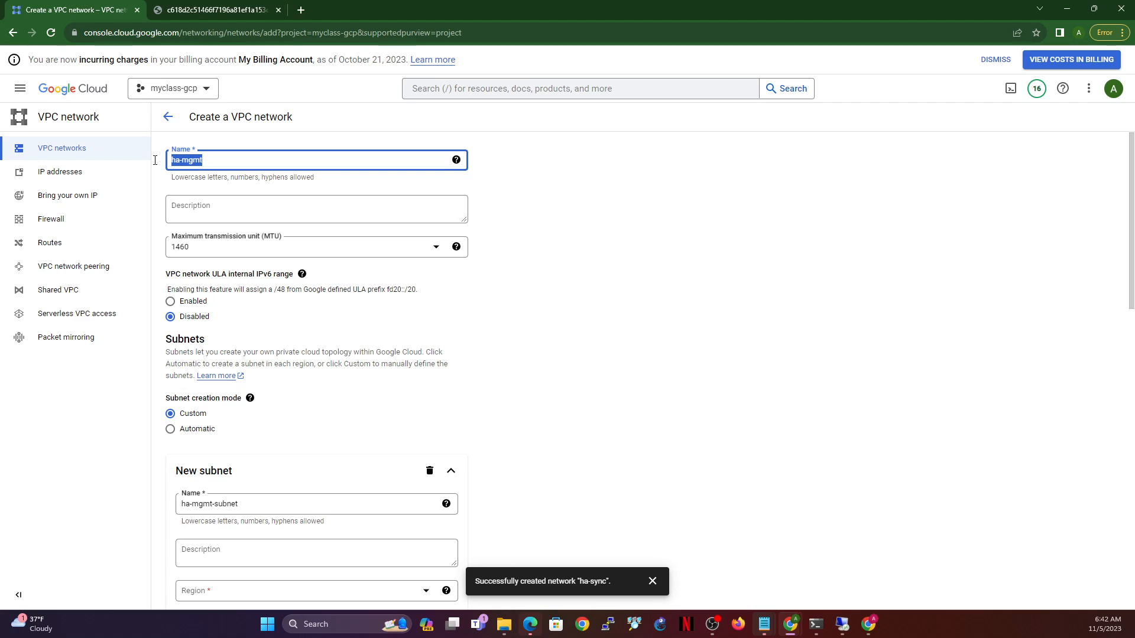
pyautogui.tripleClick(260, 501)
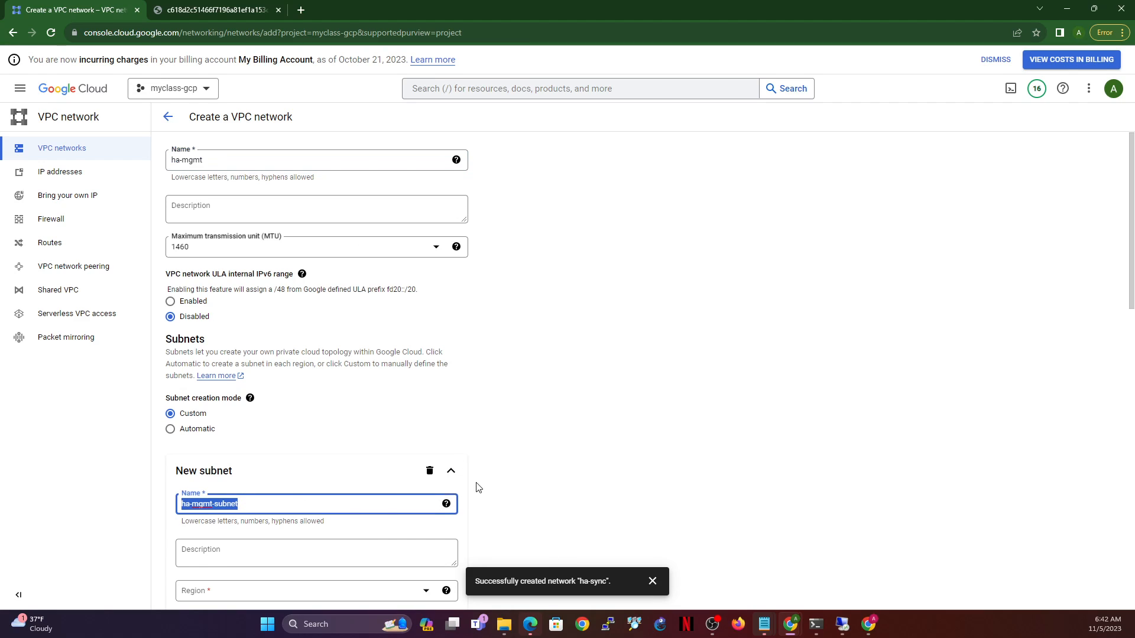
# - Set ha-mgmt-subnet's region to us-central1 and its IPv4 range to 192.168.210.0/24
pyautogui.scroll(-4, 312, 463)
pyautogui.click(357, 355)
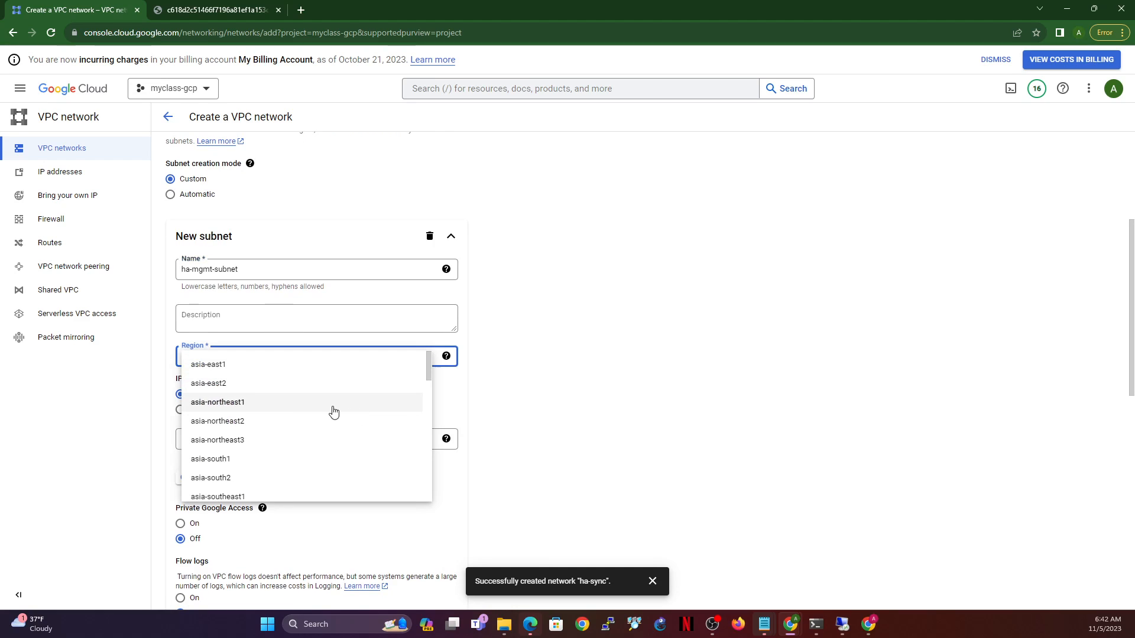
pyautogui.scroll(-12, 334, 412)
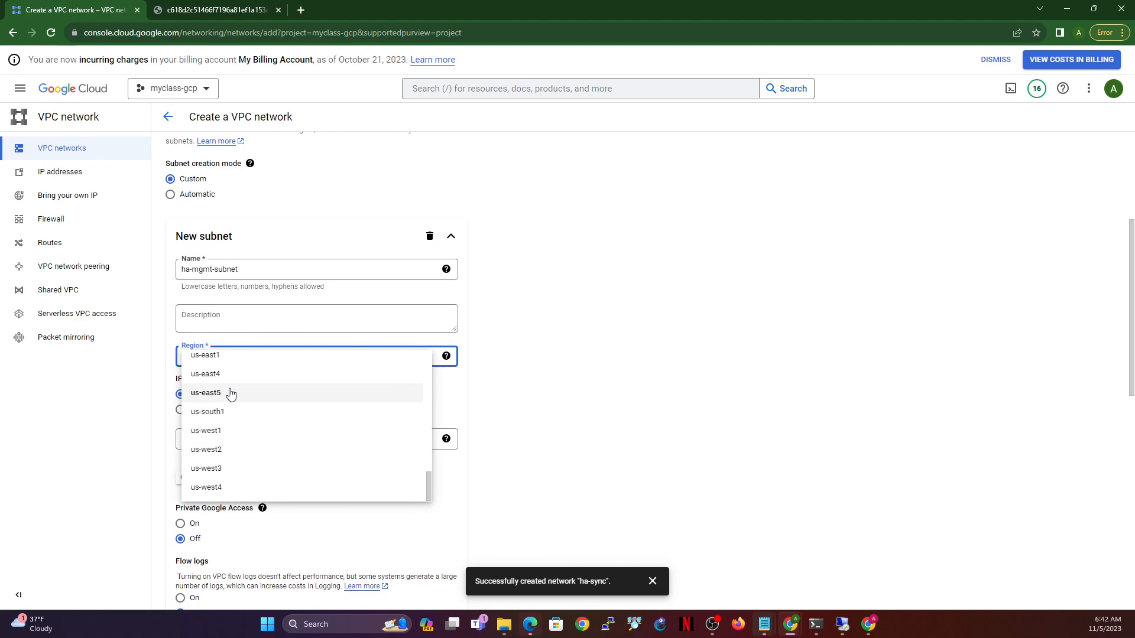
pyautogui.scroll(3, 236, 392)
pyautogui.click(232, 393)
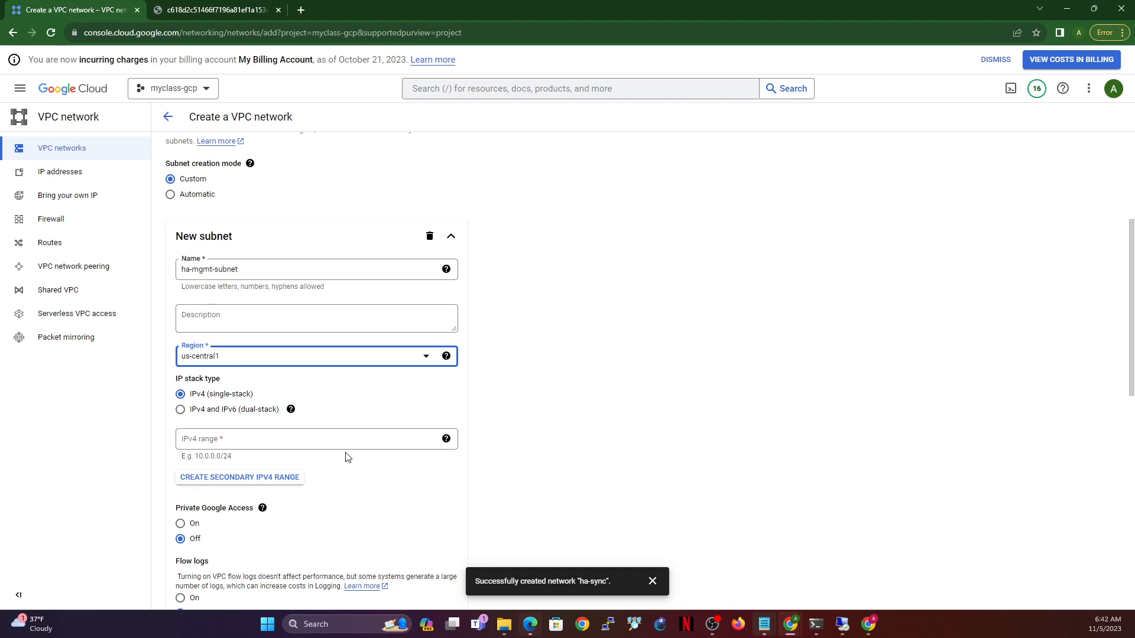
pyautogui.click(344, 438)
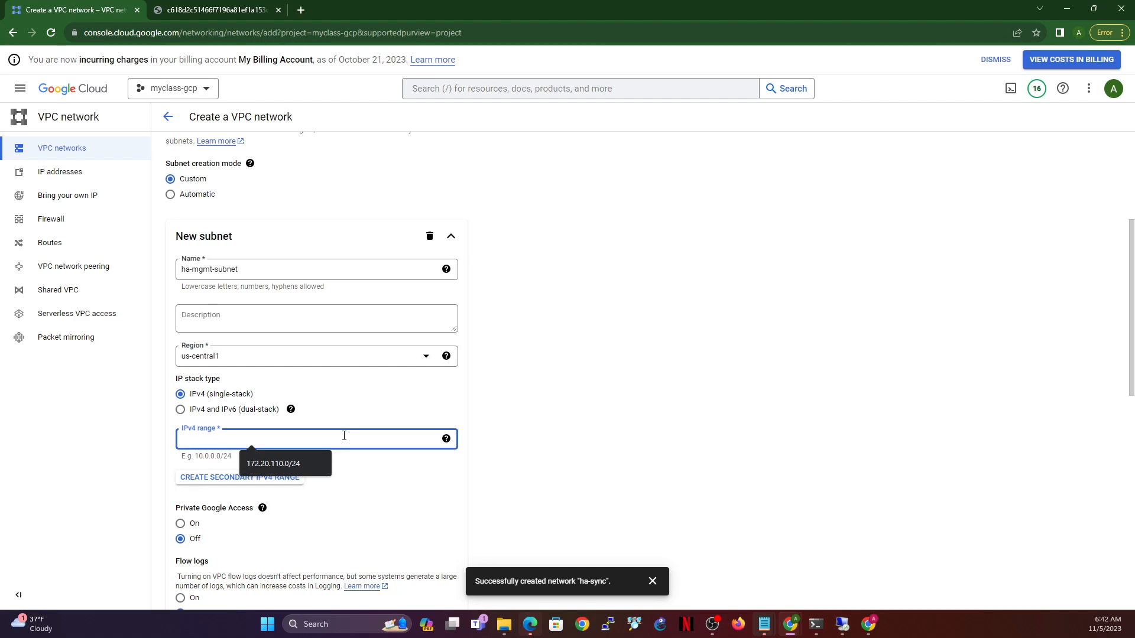
pyautogui.write('192.1')
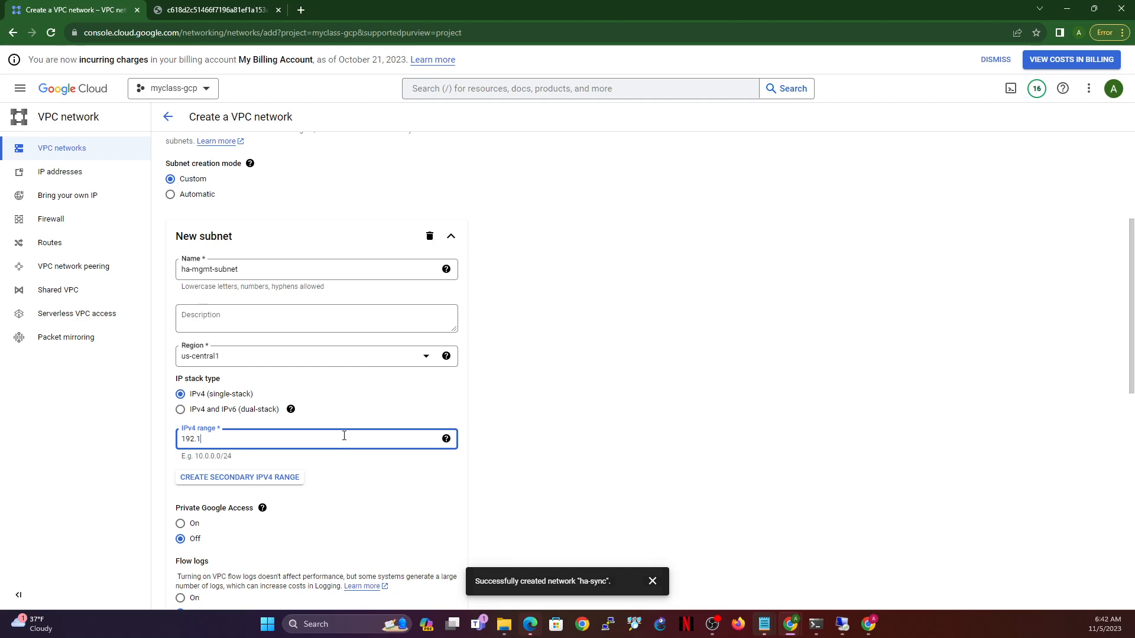
pyautogui.write('68.210.0/24')
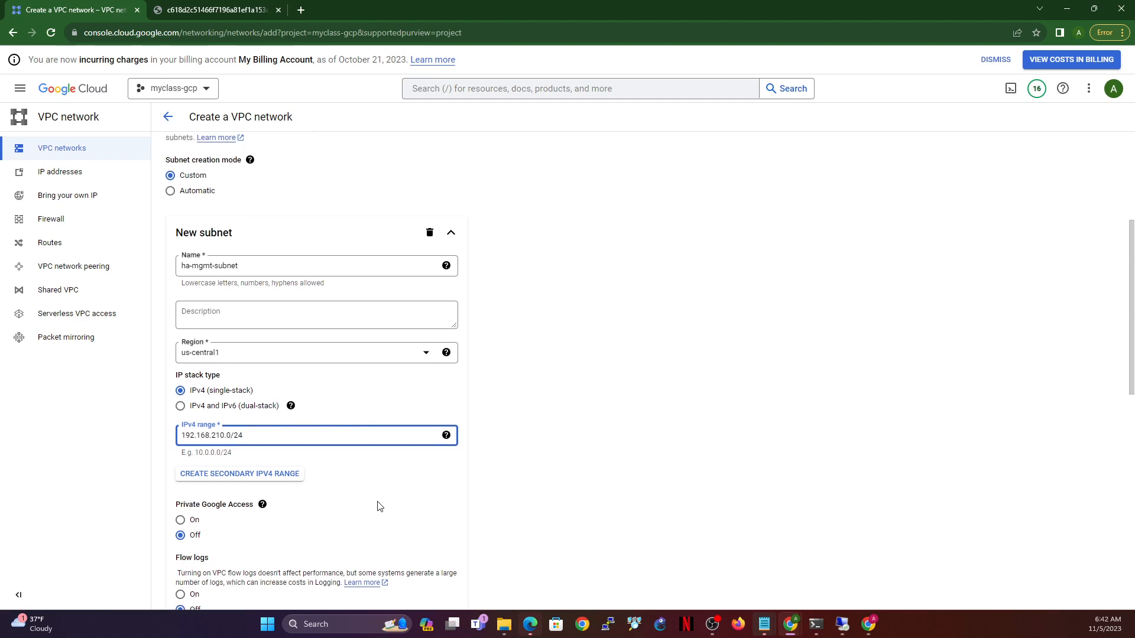
pyautogui.scroll(-3, 377, 507)
# - Finish ha-mgmt-subnet, create the ha-mgmt network, and return to the topology diagram
pyautogui.click(437, 469)
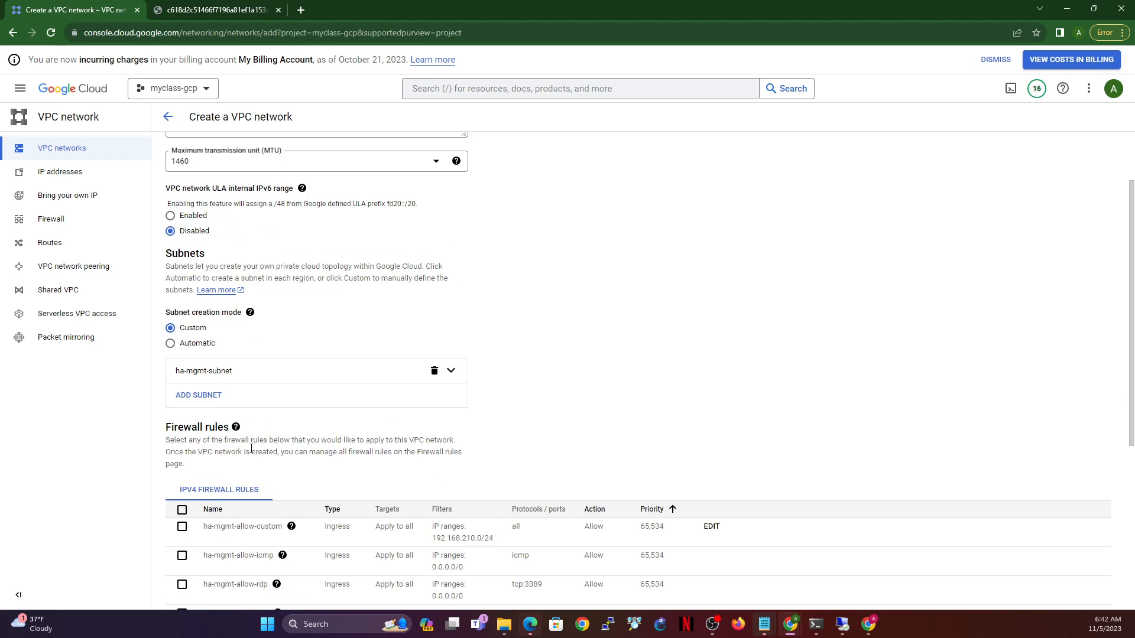
pyautogui.scroll(-5, 251, 449)
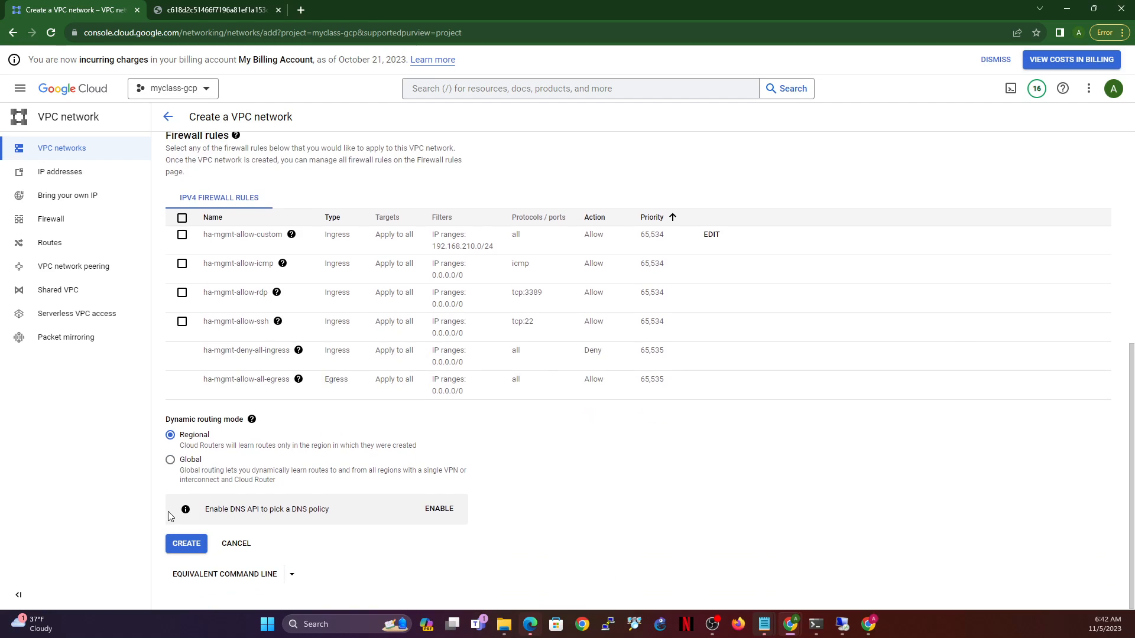
pyautogui.click(183, 545)
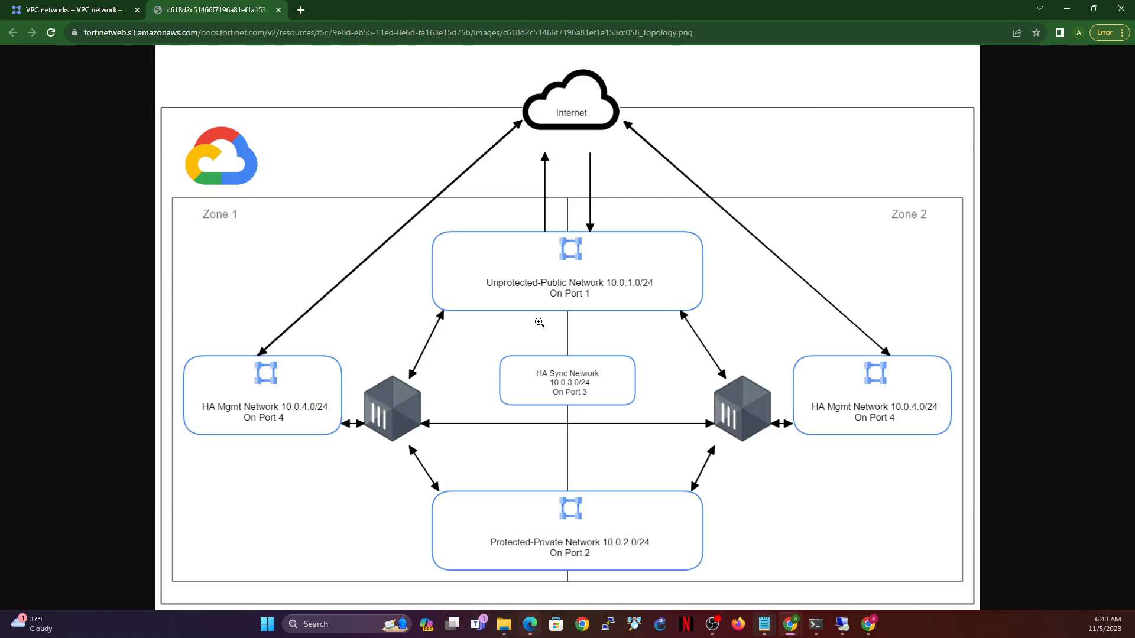
pyautogui.click(217, 7)
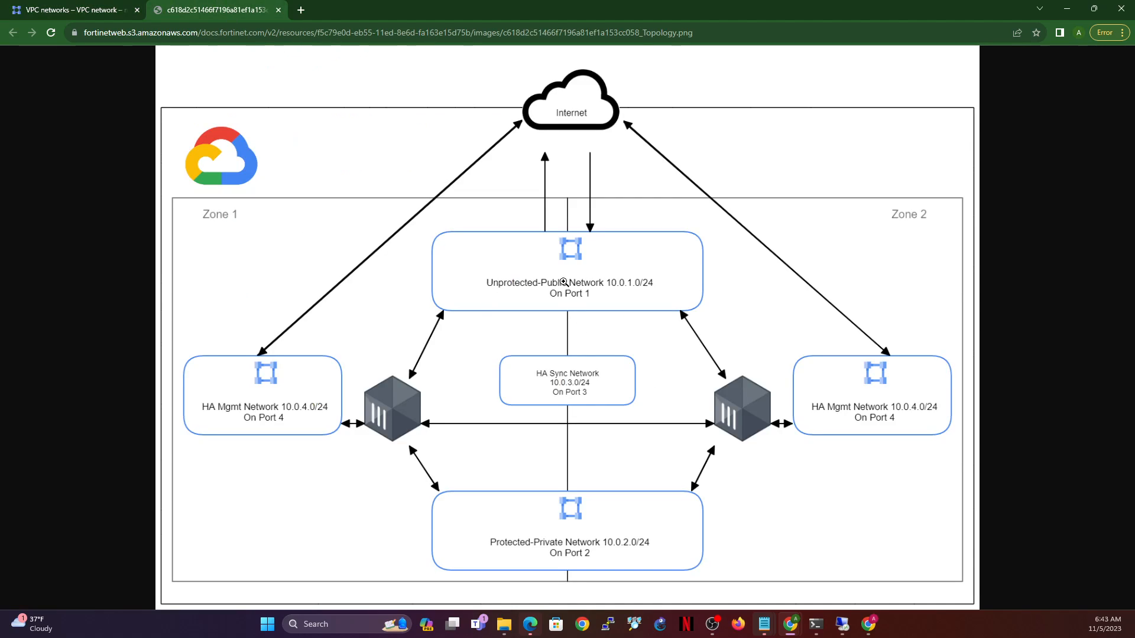
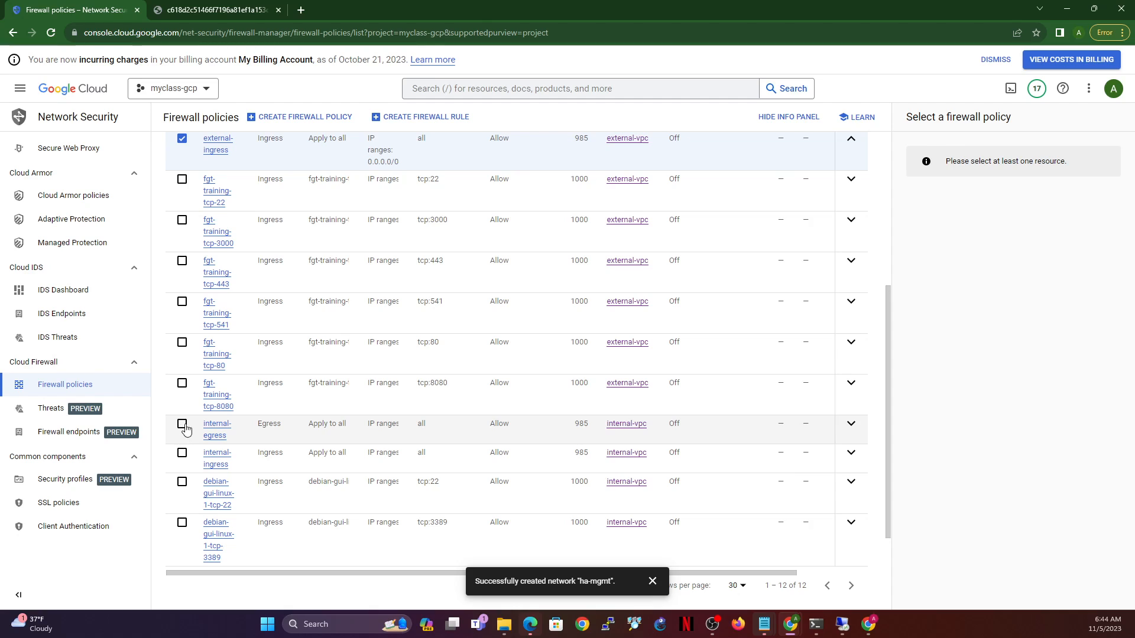
# - Tick and expand the internal-egress and internal-ingress rules to check their settings, then begin a new firewall rule
pyautogui.click(182, 425)
pyautogui.click(182, 452)
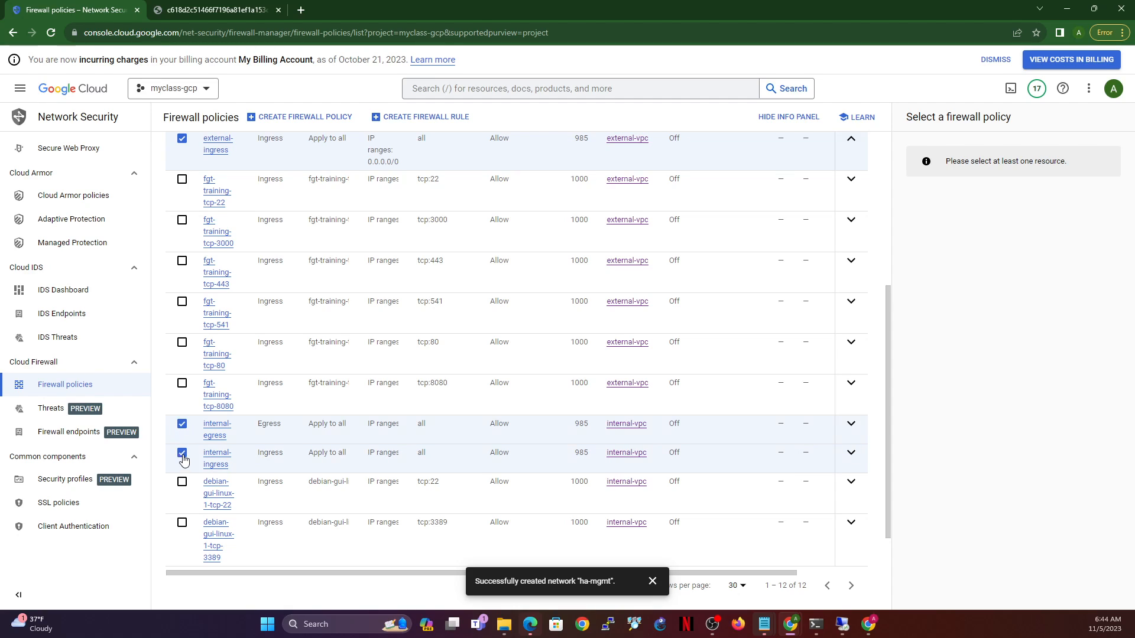
pyautogui.click(851, 423)
pyautogui.click(855, 463)
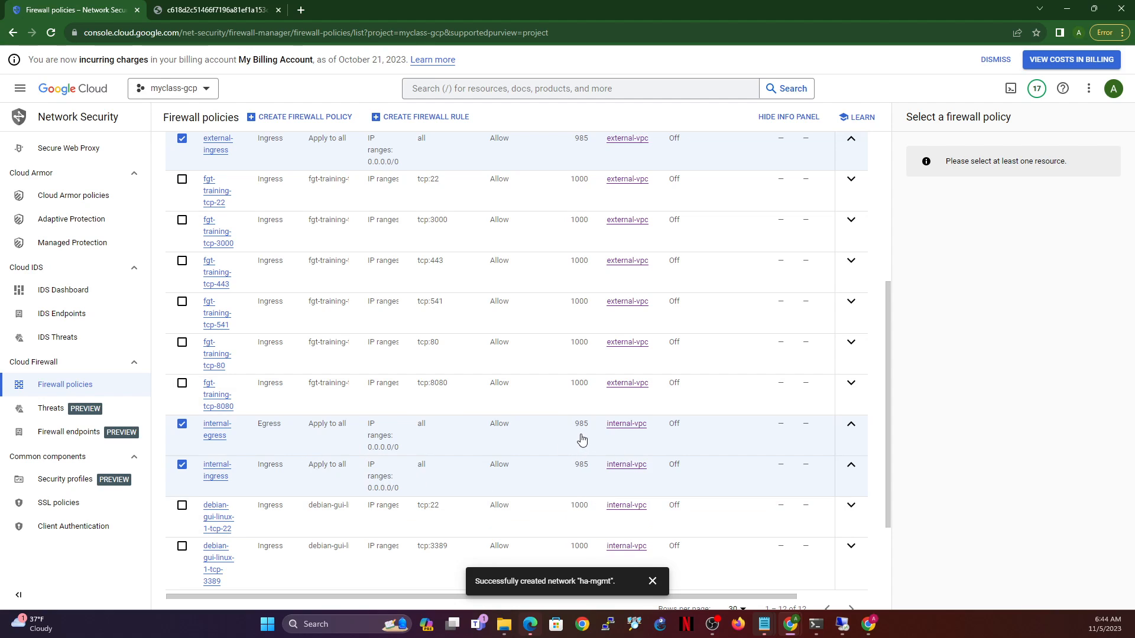
pyautogui.scroll(2, 528, 428)
pyautogui.scroll(2, 528, 427)
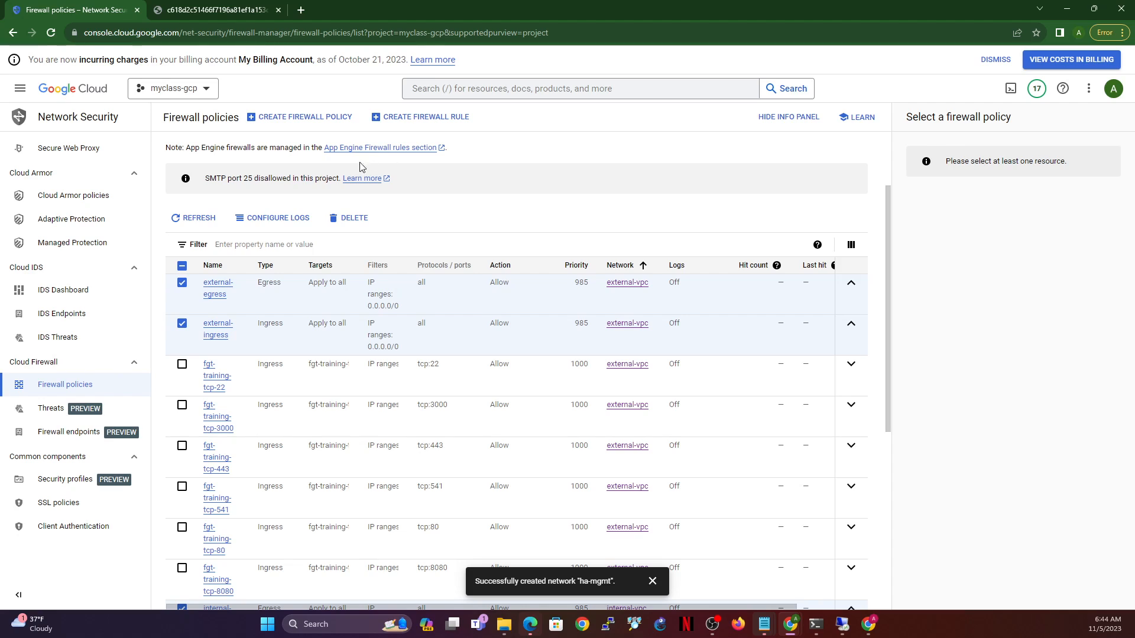
pyautogui.click(438, 118)
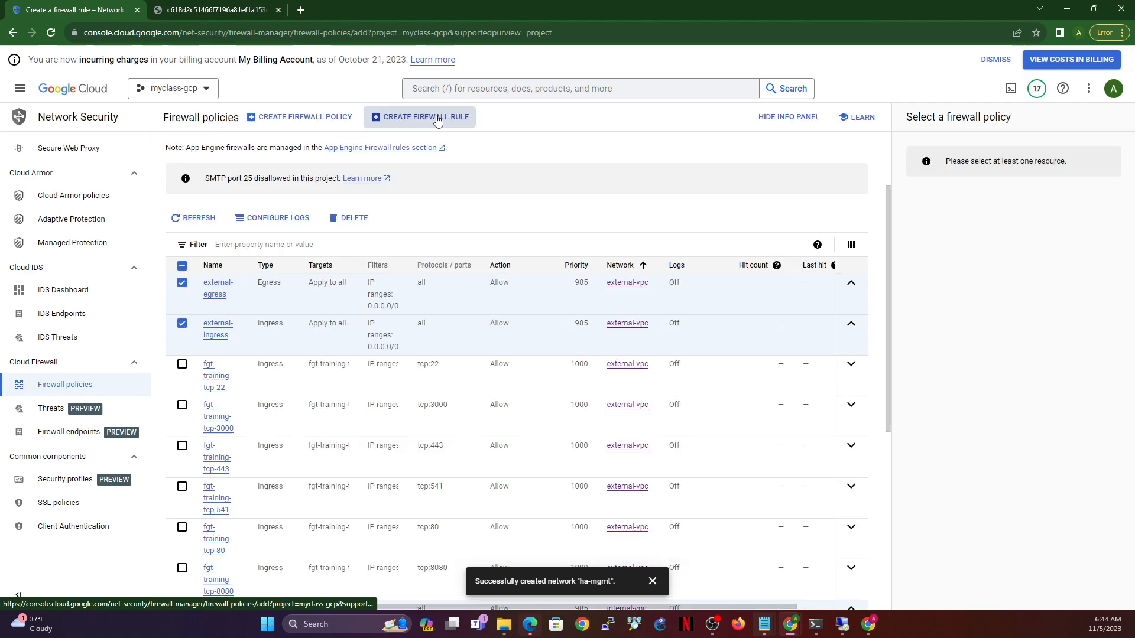
# - Name the rule ha-sync-ingress, give it priority 985, and attach it to the ha-sync network
pyautogui.click(278, 194)
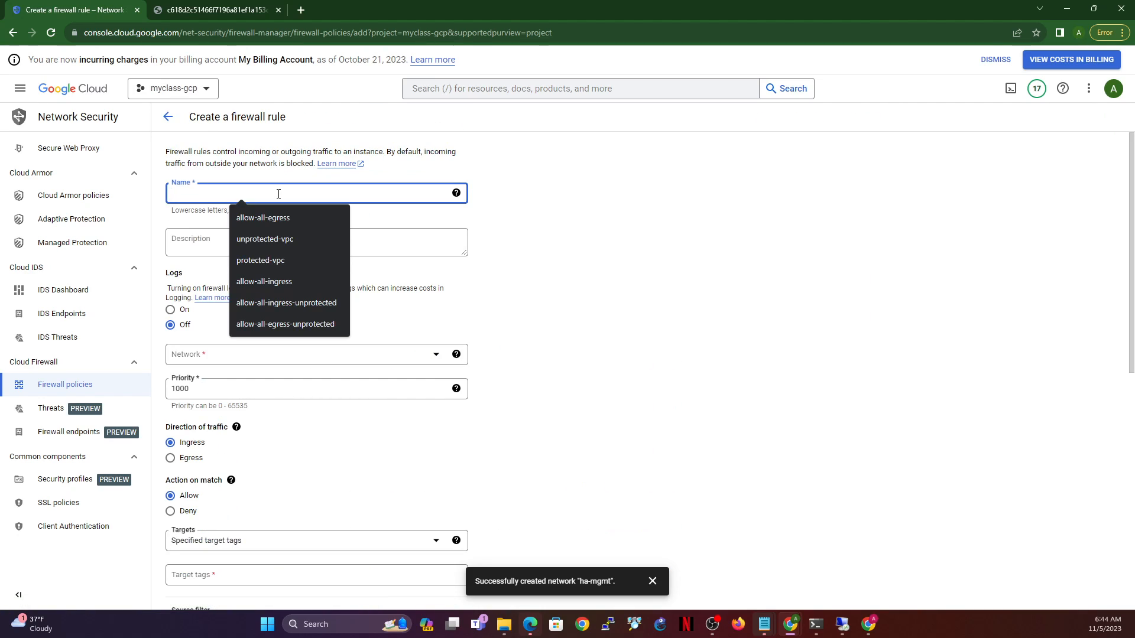
pyautogui.write('h')
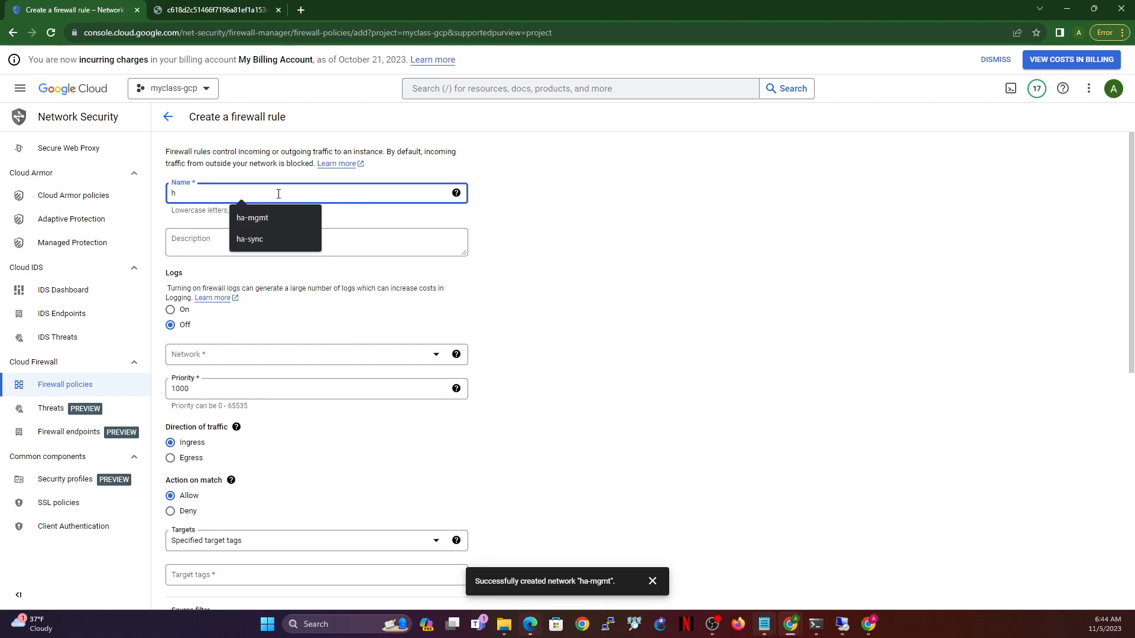
pyautogui.press('BackSpace')
pyautogui.write('ha')
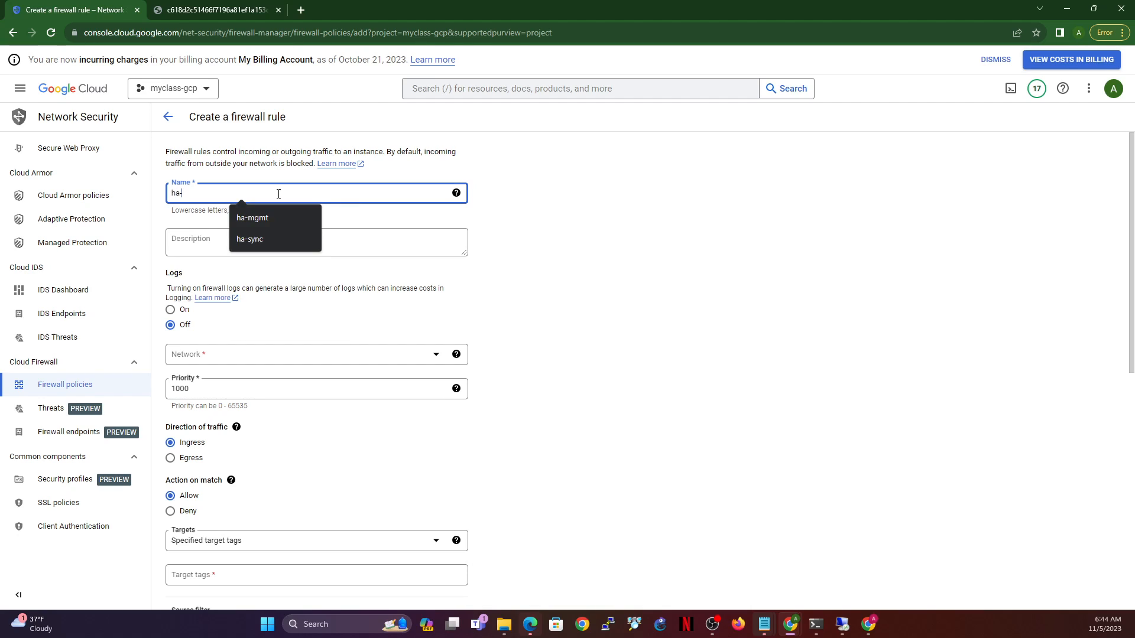
pyautogui.write('-s')
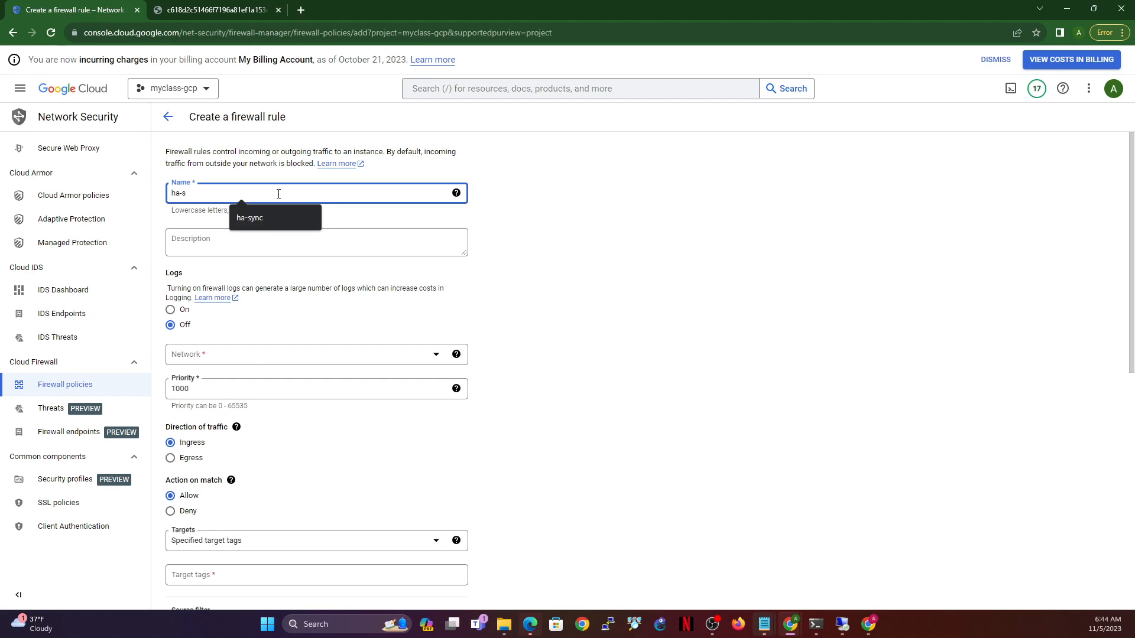
pyautogui.write('ync-ingre')
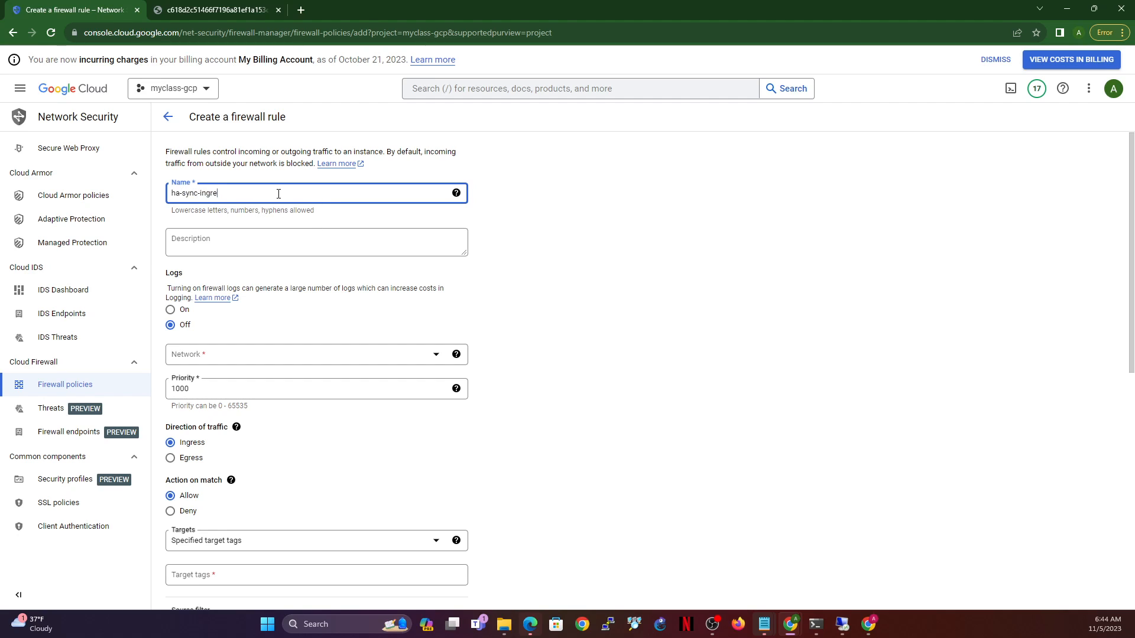
pyautogui.write('ss')
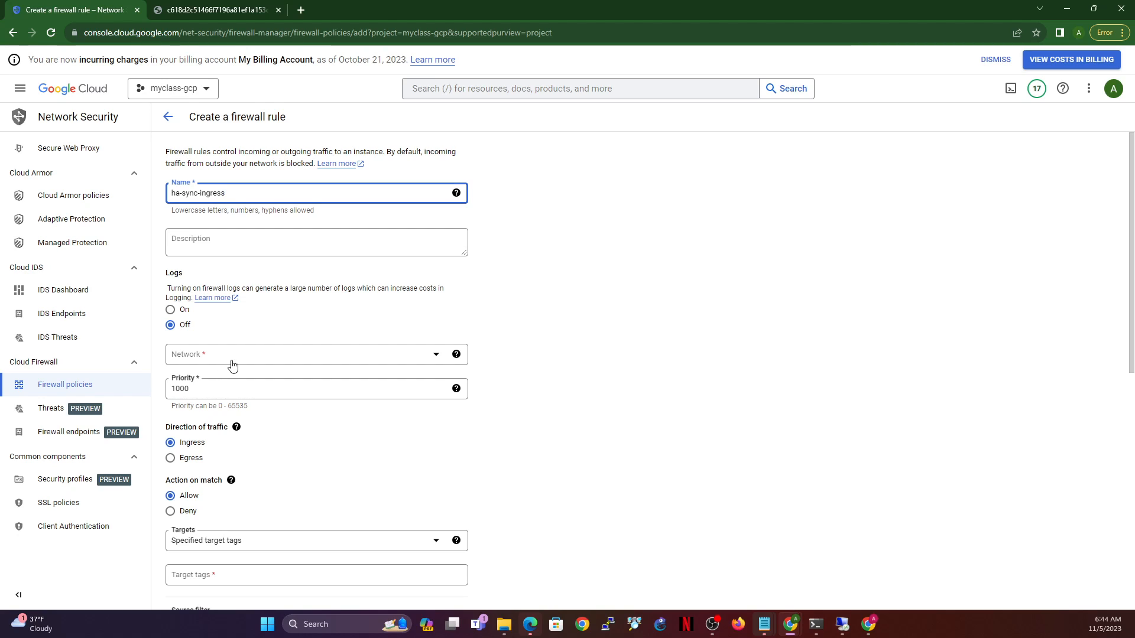
pyautogui.doubleClick(204, 392)
pyautogui.write('9')
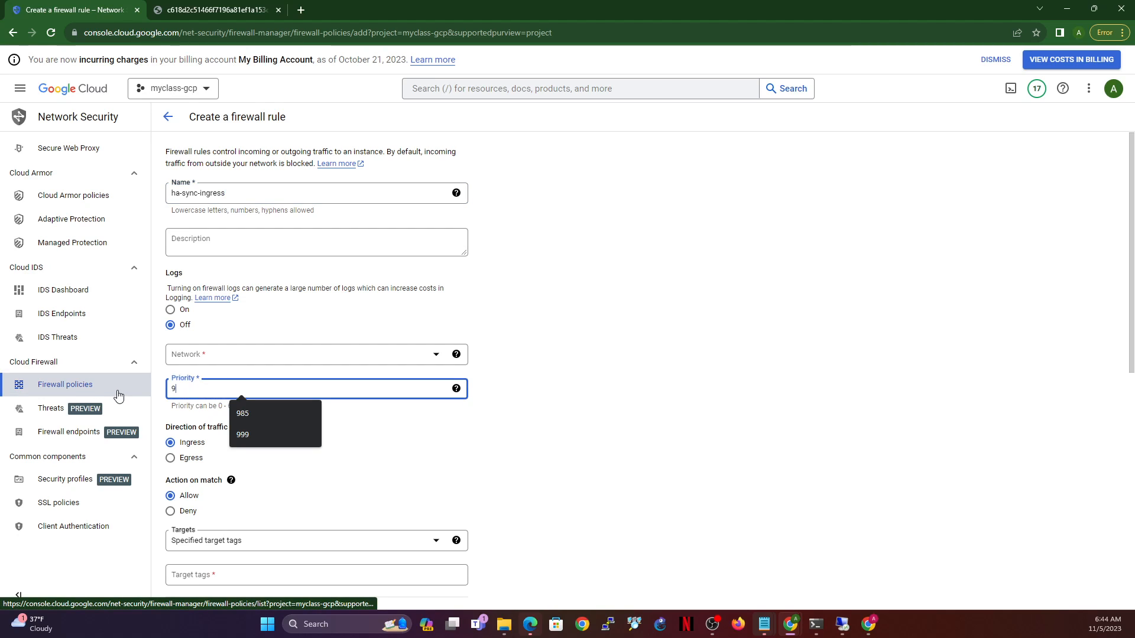
pyautogui.write('85')
pyautogui.click(322, 358)
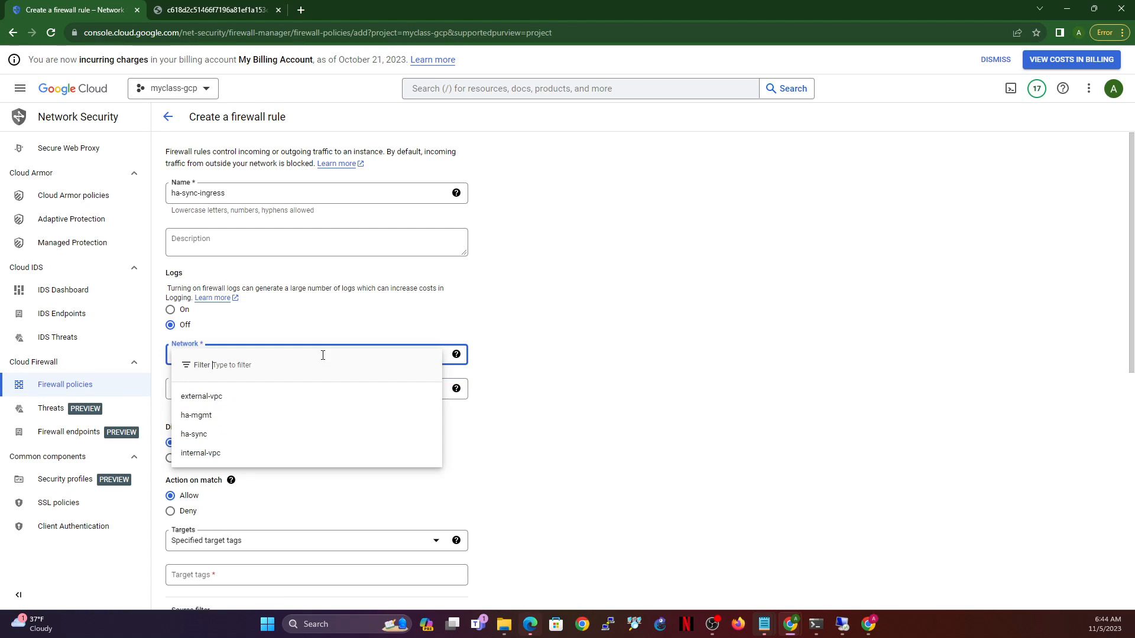
pyautogui.click(214, 436)
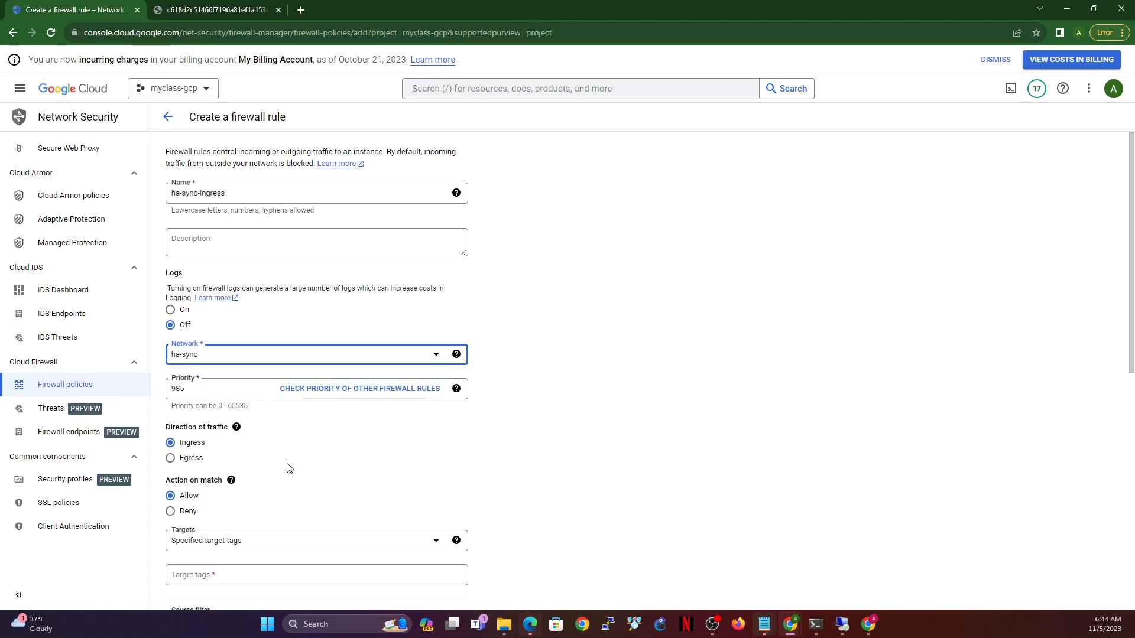
# - Target all instances, allow source 0.0.0.0/0 on all protocols, and create the rule
pyautogui.scroll(-2, 298, 460)
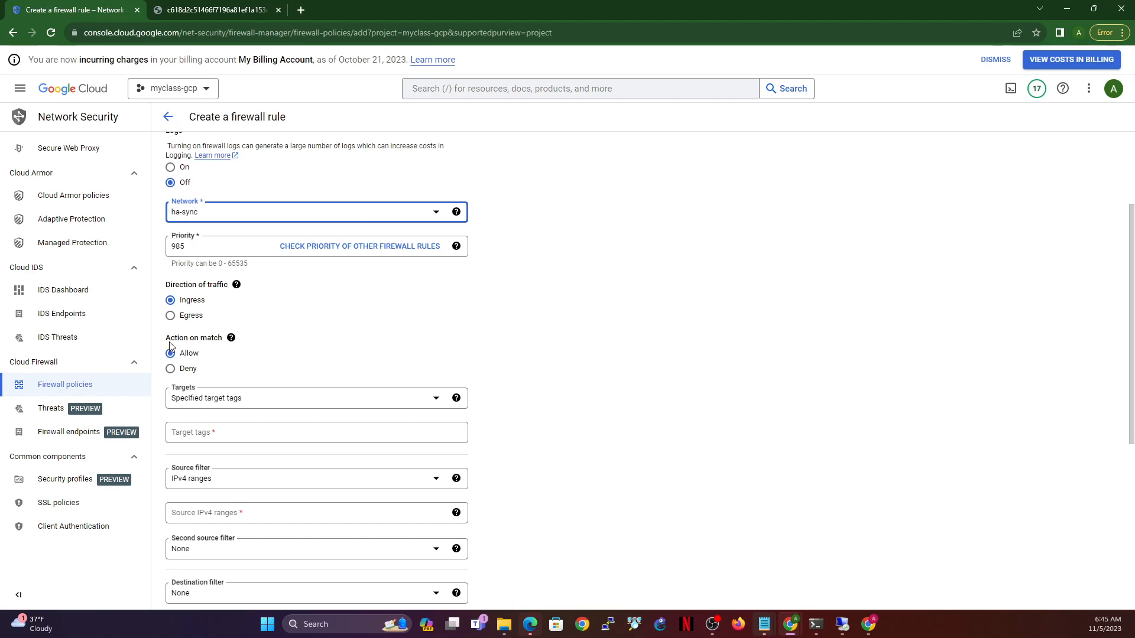
pyautogui.click(278, 401)
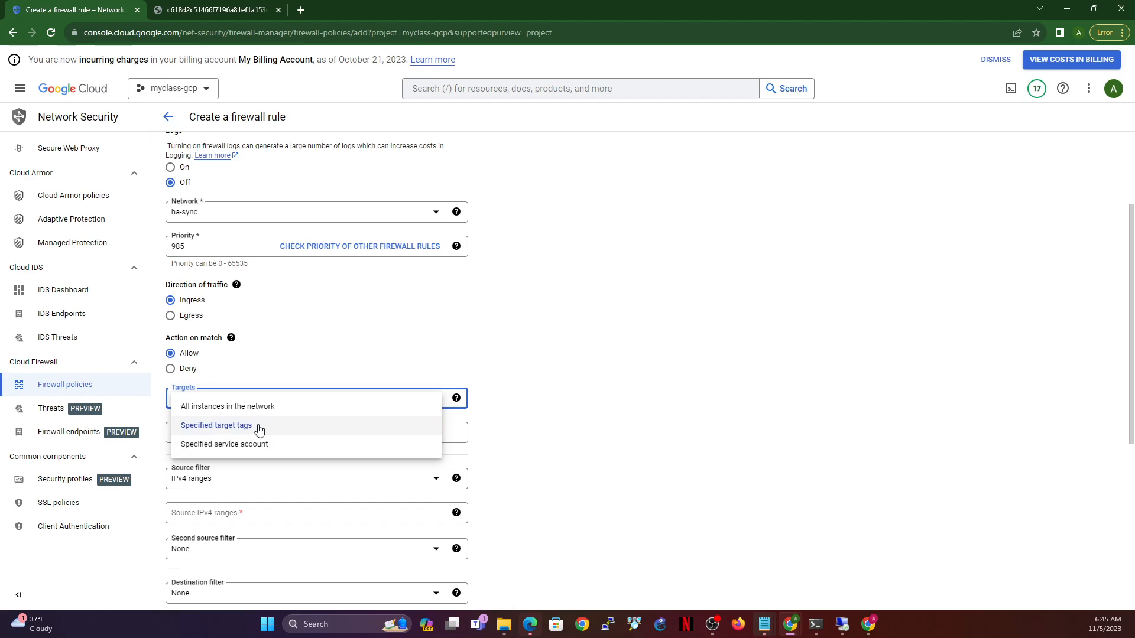
pyautogui.click(265, 407)
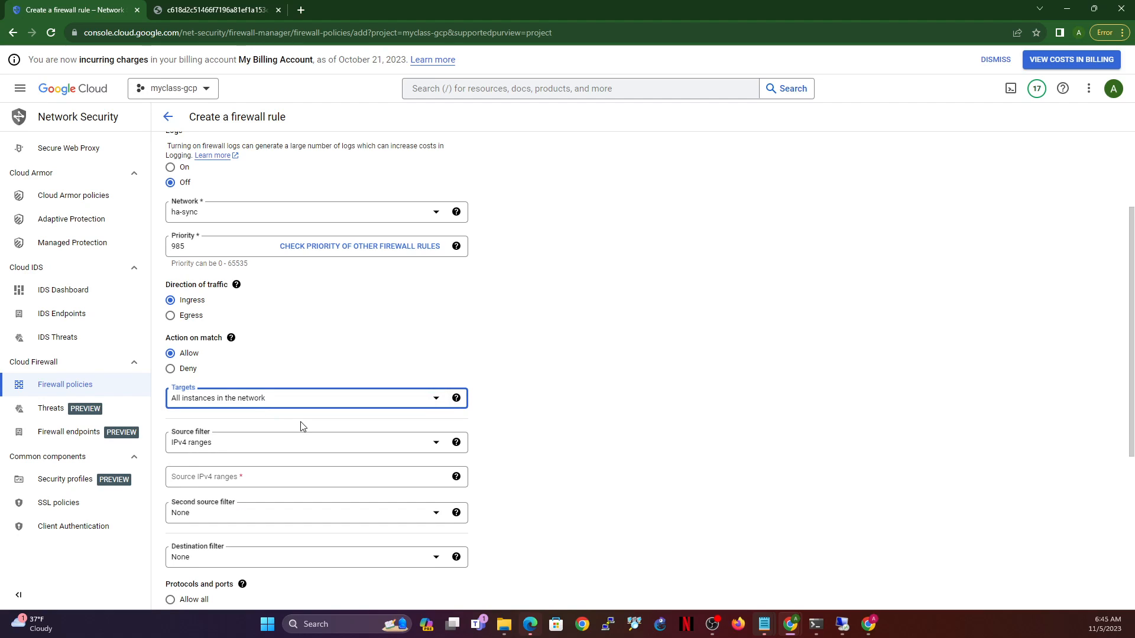
pyautogui.scroll(-3, 299, 425)
pyautogui.click(233, 318)
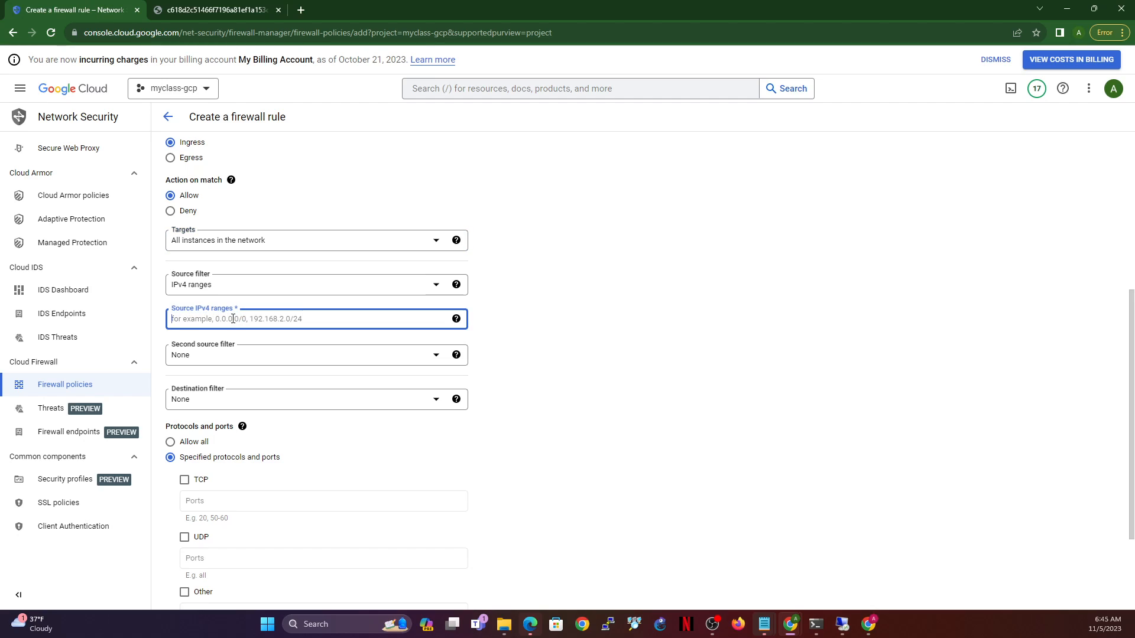
pyautogui.write('0.0.0.0/0')
pyautogui.click(170, 442)
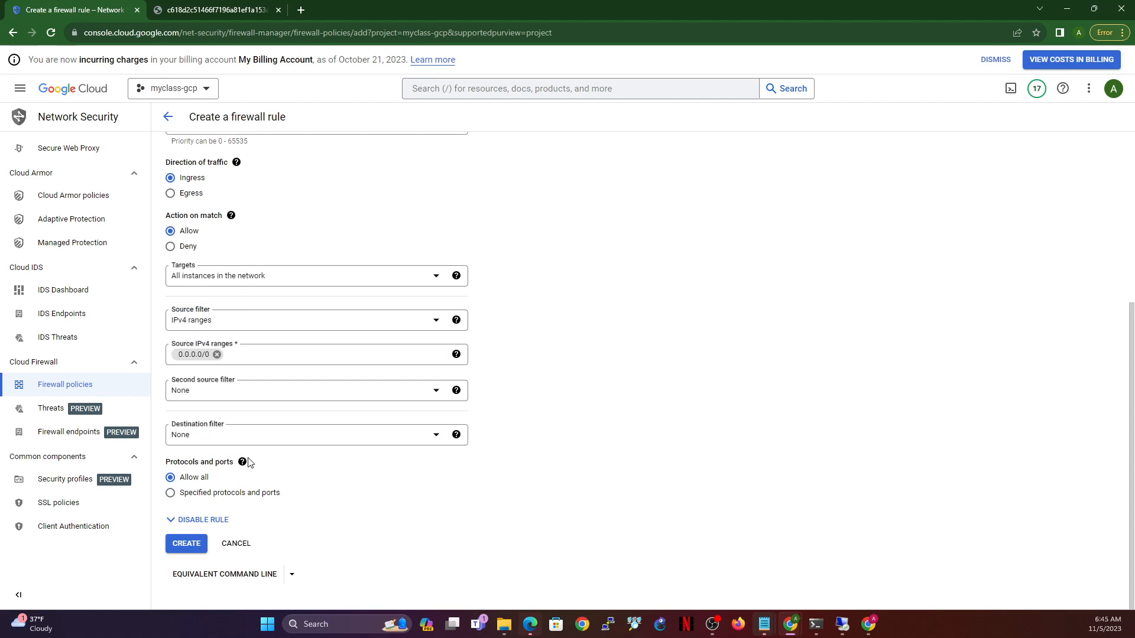
pyautogui.click(183, 545)
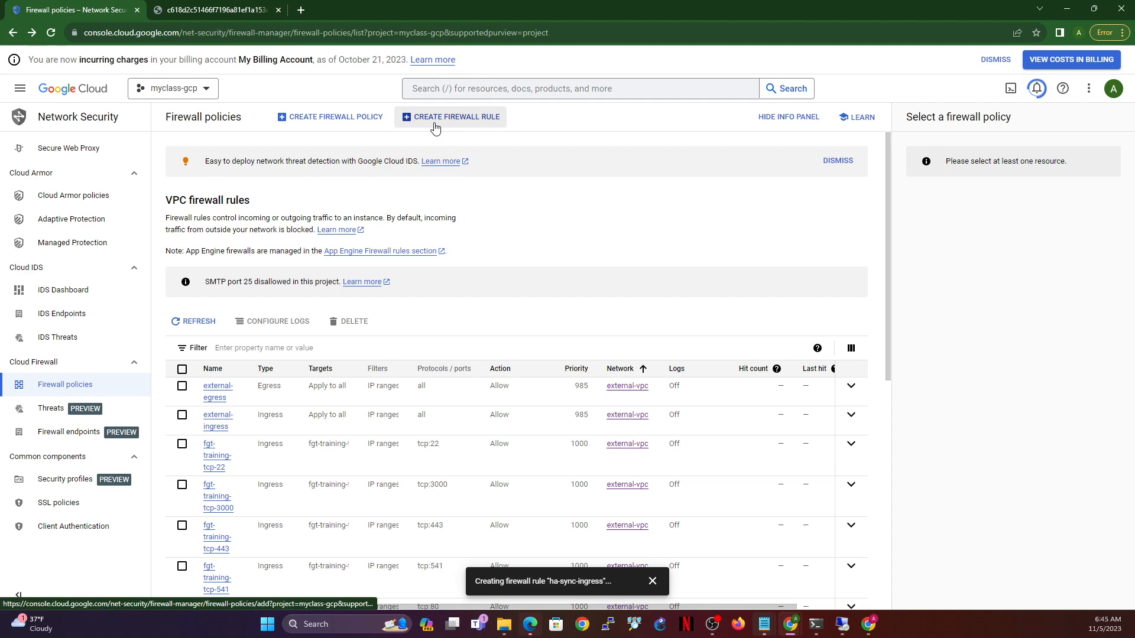
pyautogui.click(463, 115)
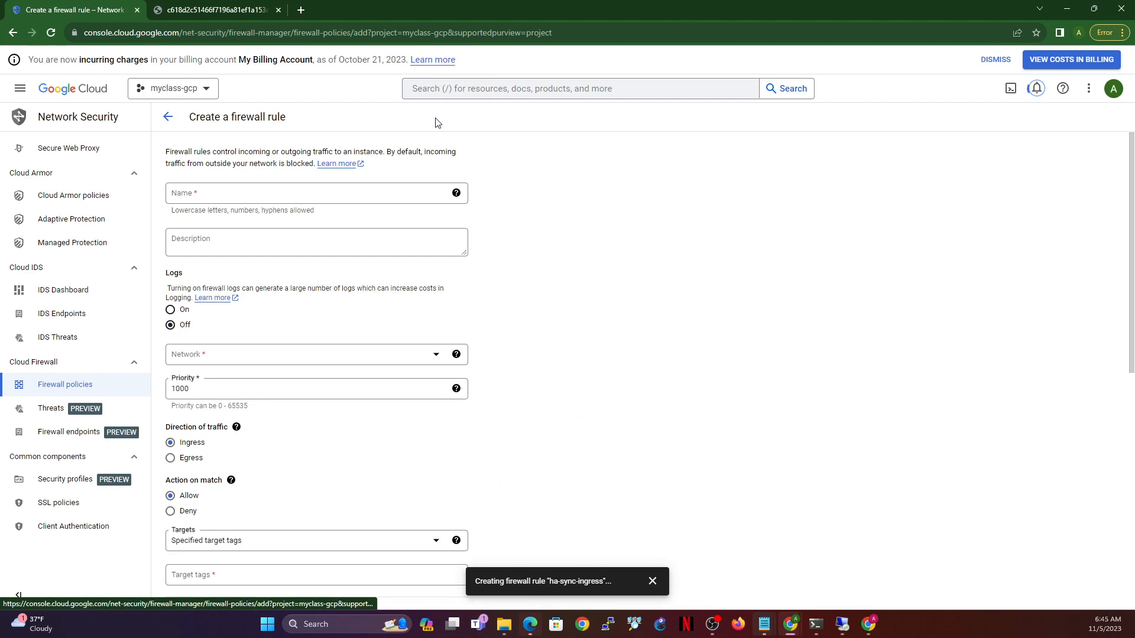
# - Name the rule ha-sync-egress on the ha-sync network with priority 985
pyautogui.click(278, 189)
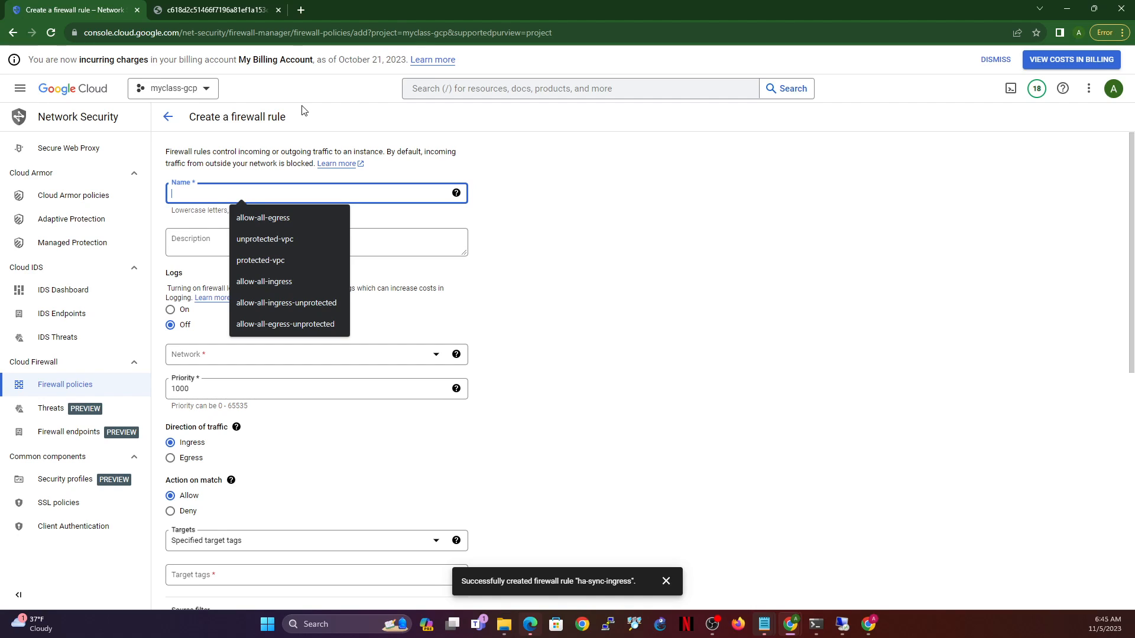
pyautogui.write('ha')
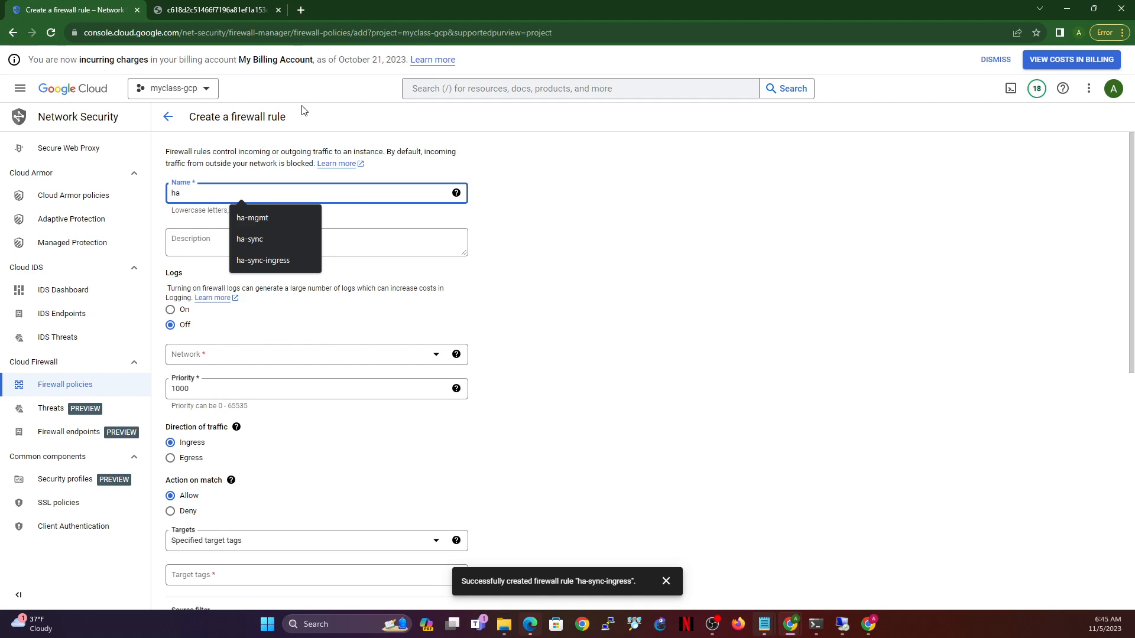
pyautogui.write('-sync')
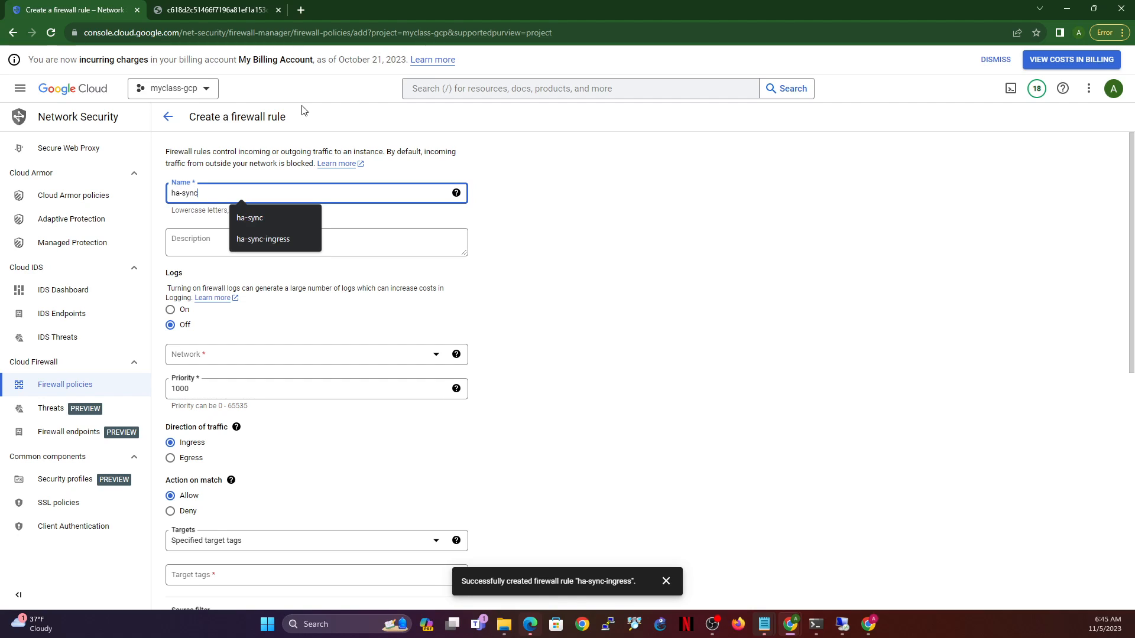
pyautogui.write('-egress')
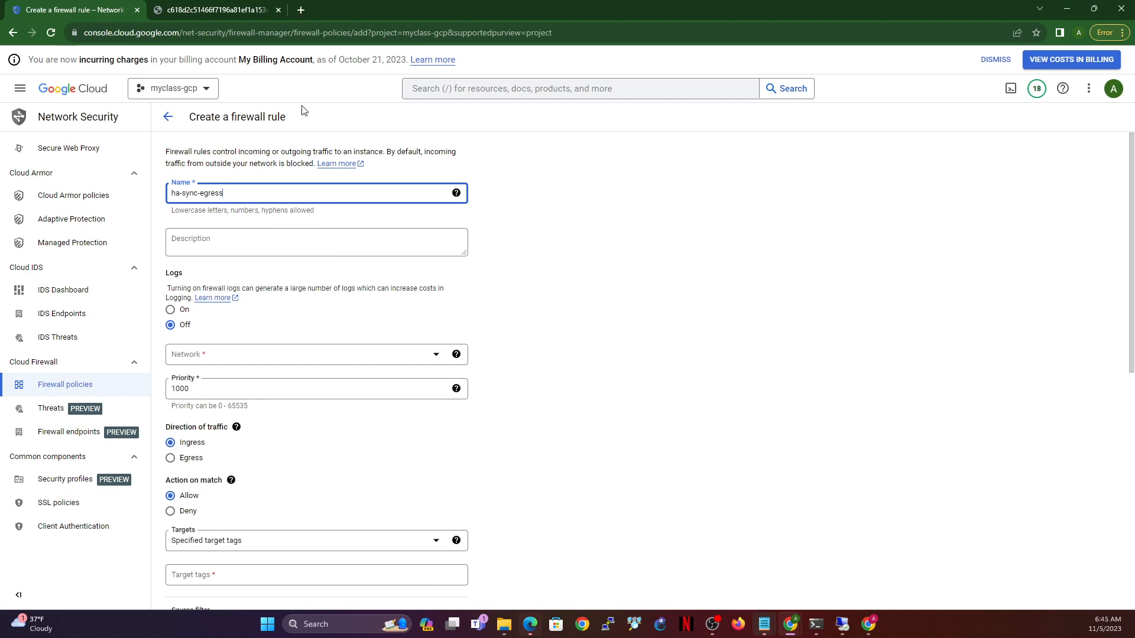
pyautogui.click(222, 361)
pyautogui.click(202, 435)
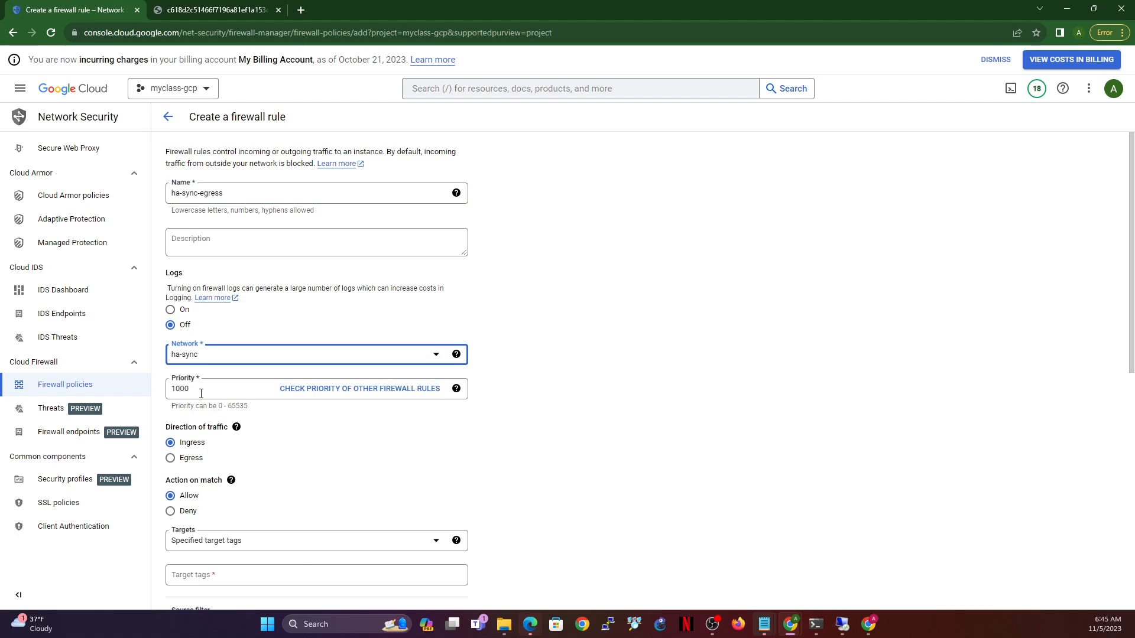
pyautogui.moveTo(203, 390); pyautogui.dragTo(150, 392)
pyautogui.write('985')
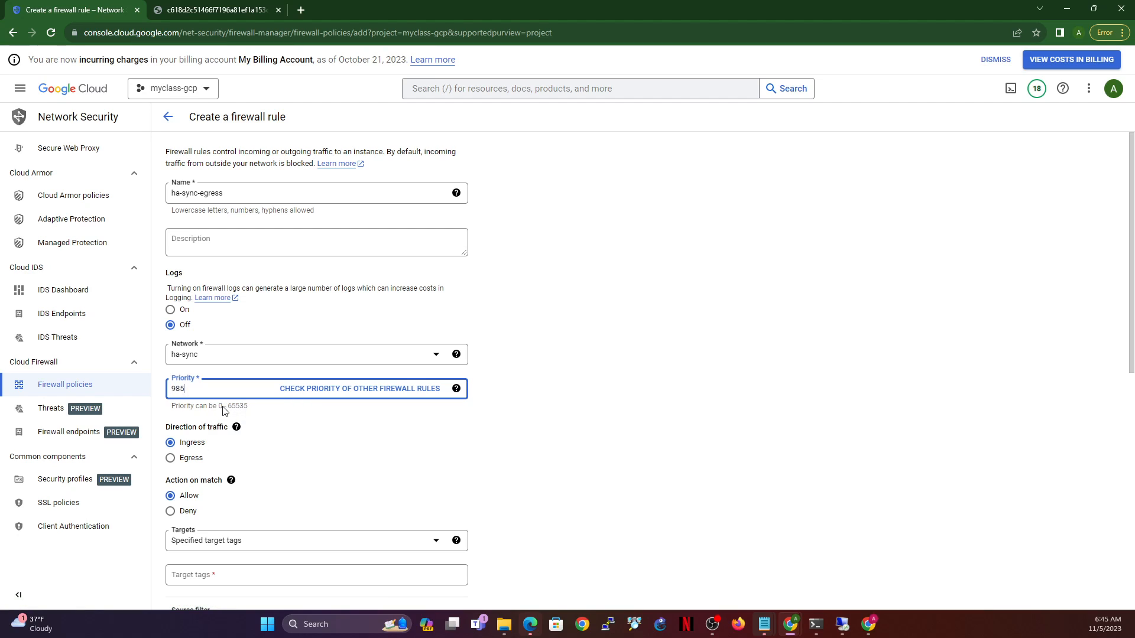
# - Make it an egress rule for all instances to 0.0.0.0/0, allow all protocols, and create it
pyautogui.click(171, 459)
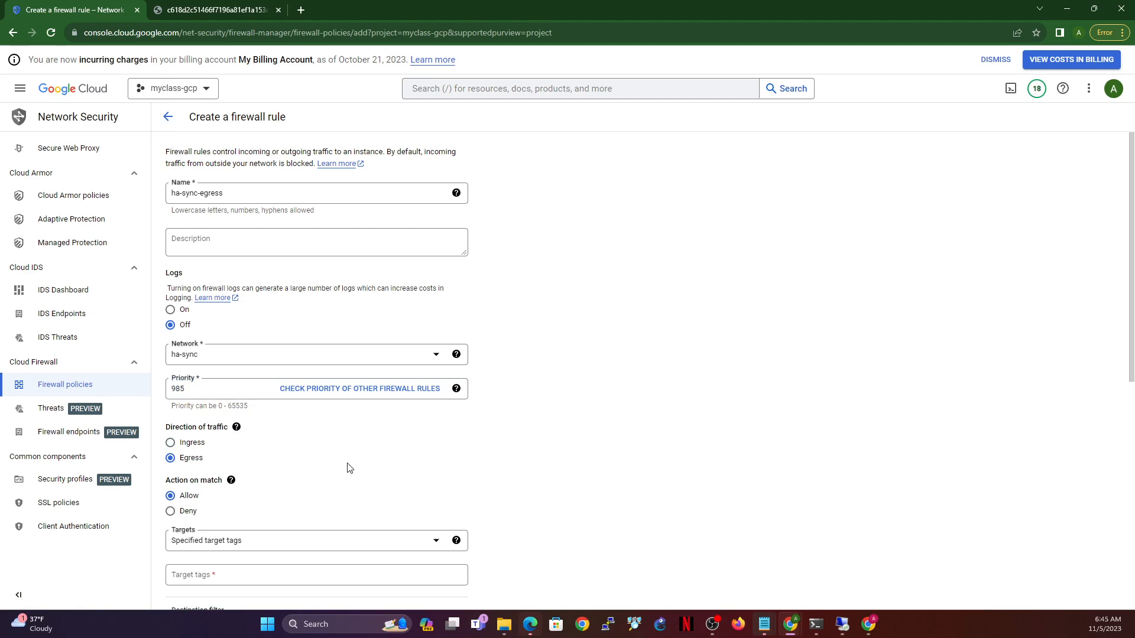
pyautogui.scroll(-2, 435, 457)
pyautogui.click(296, 413)
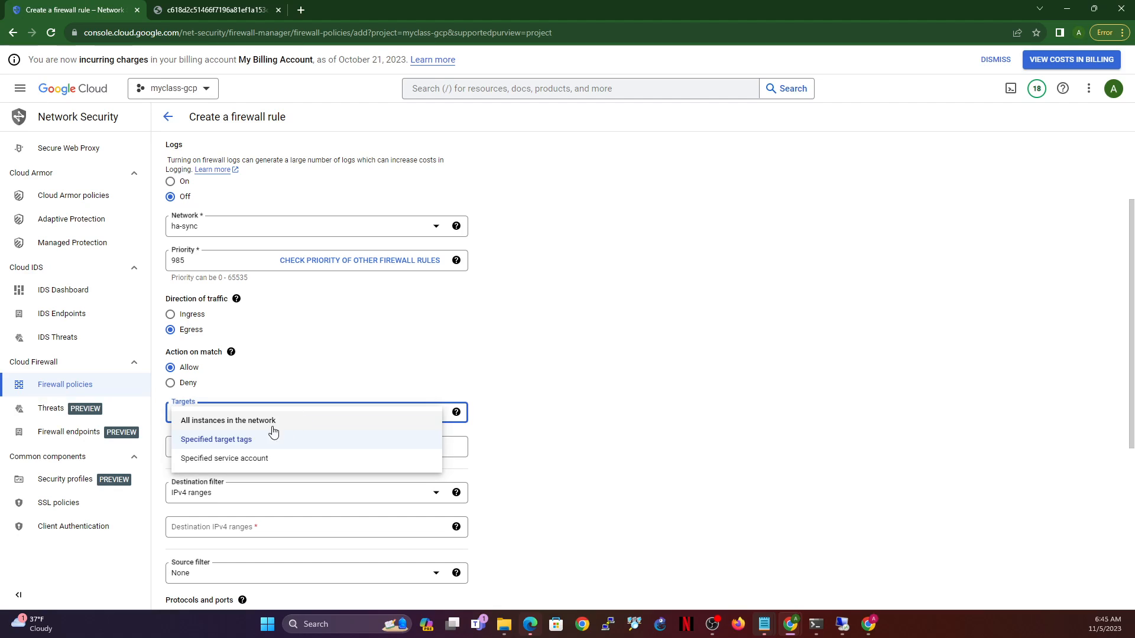
pyautogui.click(238, 418)
pyautogui.click(256, 493)
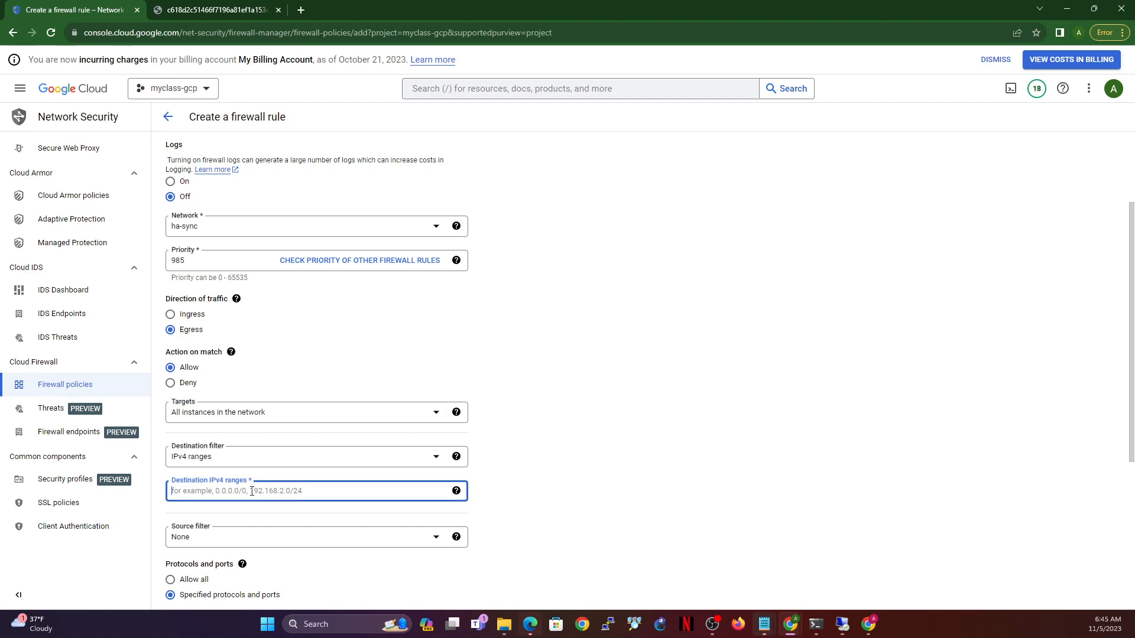
pyautogui.write('0.0.0.0/0')
pyautogui.scroll(-4, 275, 427)
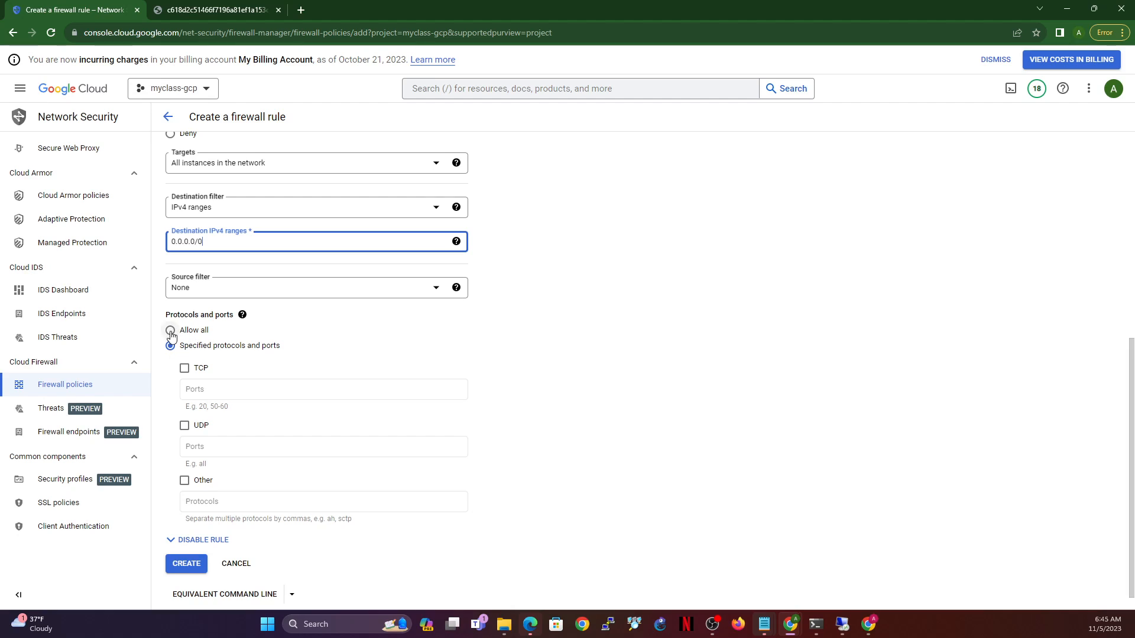
pyautogui.click(170, 331)
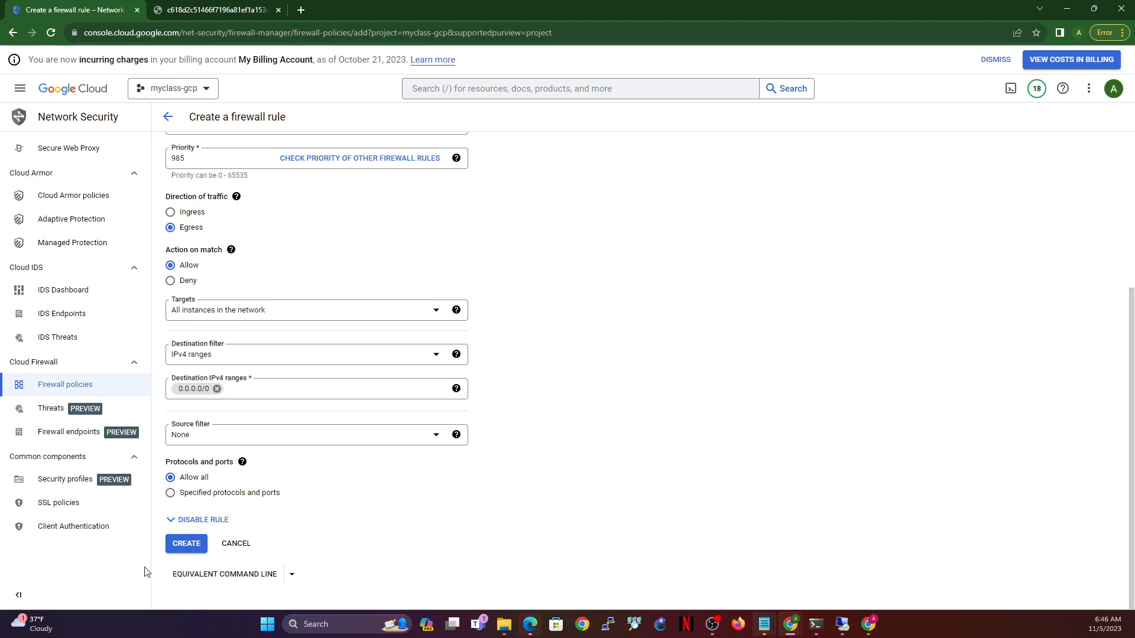
pyautogui.click(195, 543)
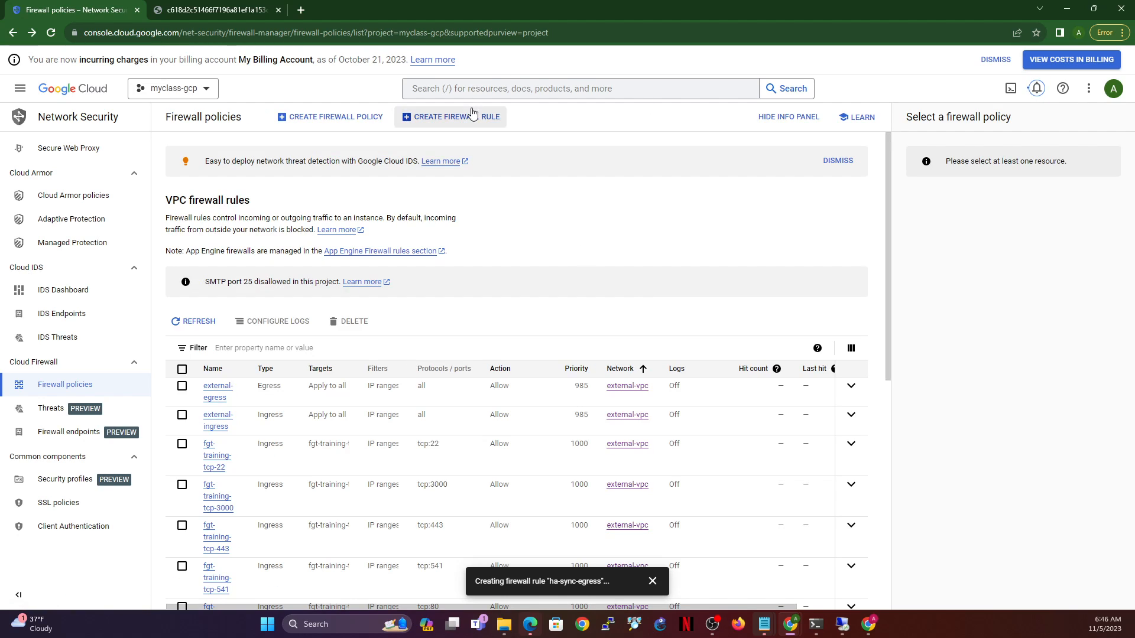
pyautogui.click(473, 117)
# - Name the rule ha-mgmt-ingress on the ha-mgmt network with priority 985
pyautogui.click(325, 194)
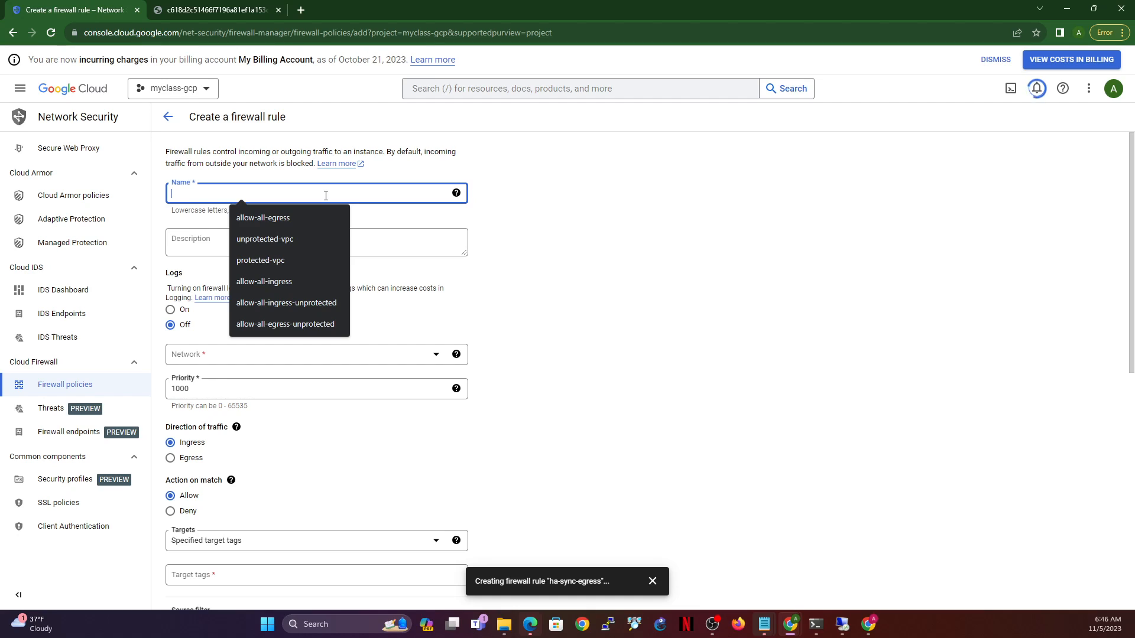
pyautogui.write('ha-m')
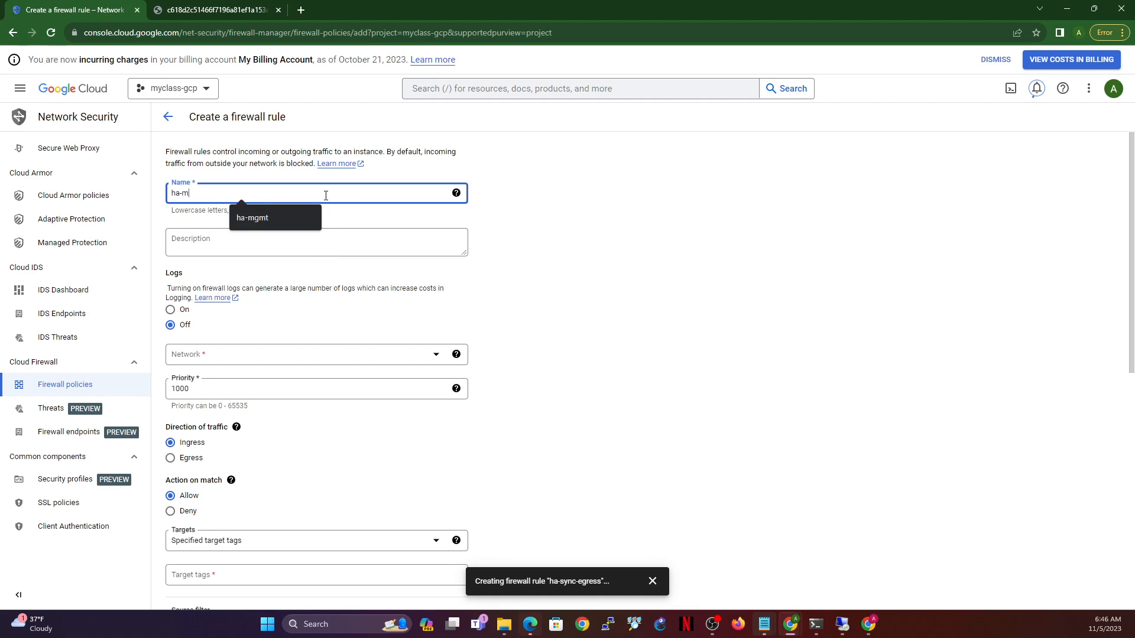
pyautogui.write('gmt-ingress')
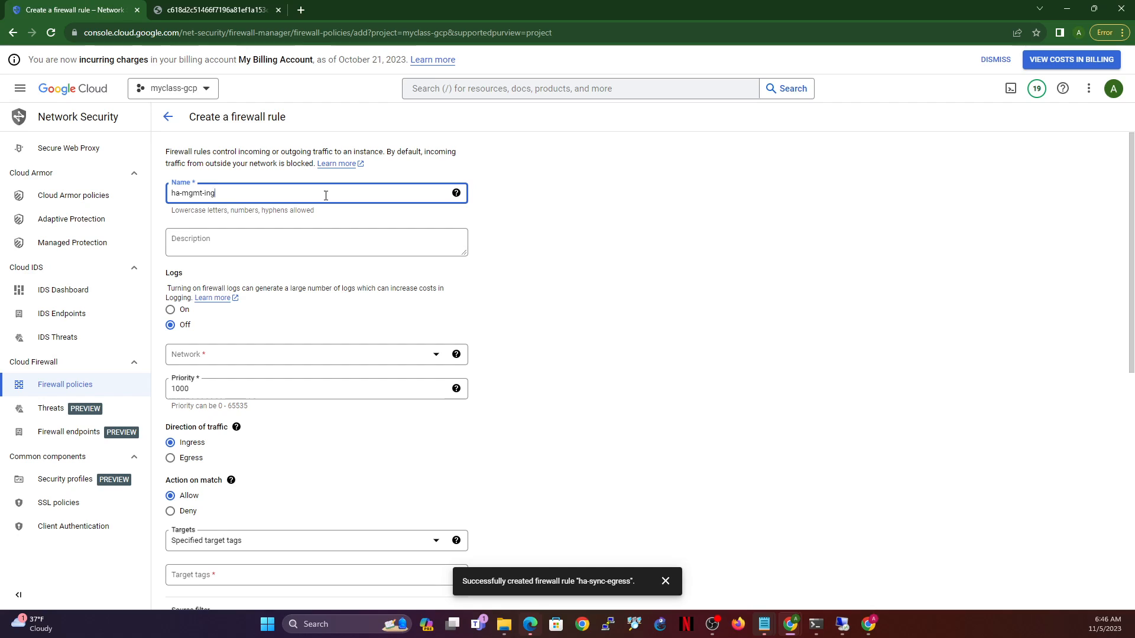
pyautogui.click(261, 358)
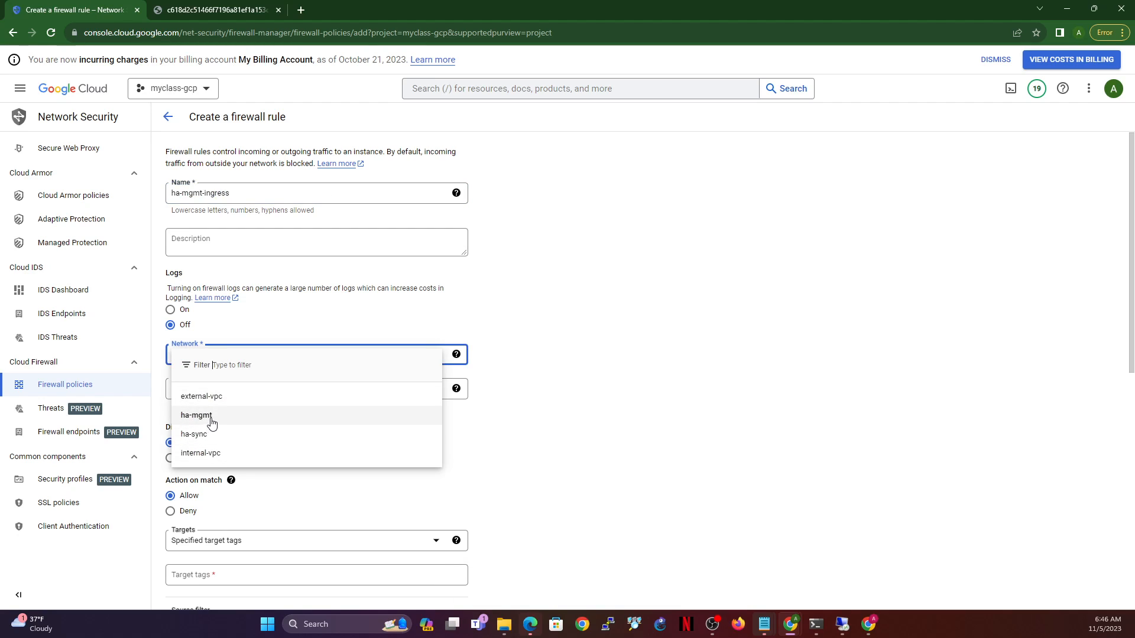
pyautogui.click(211, 417)
pyautogui.doubleClick(186, 389)
pyautogui.write('98')
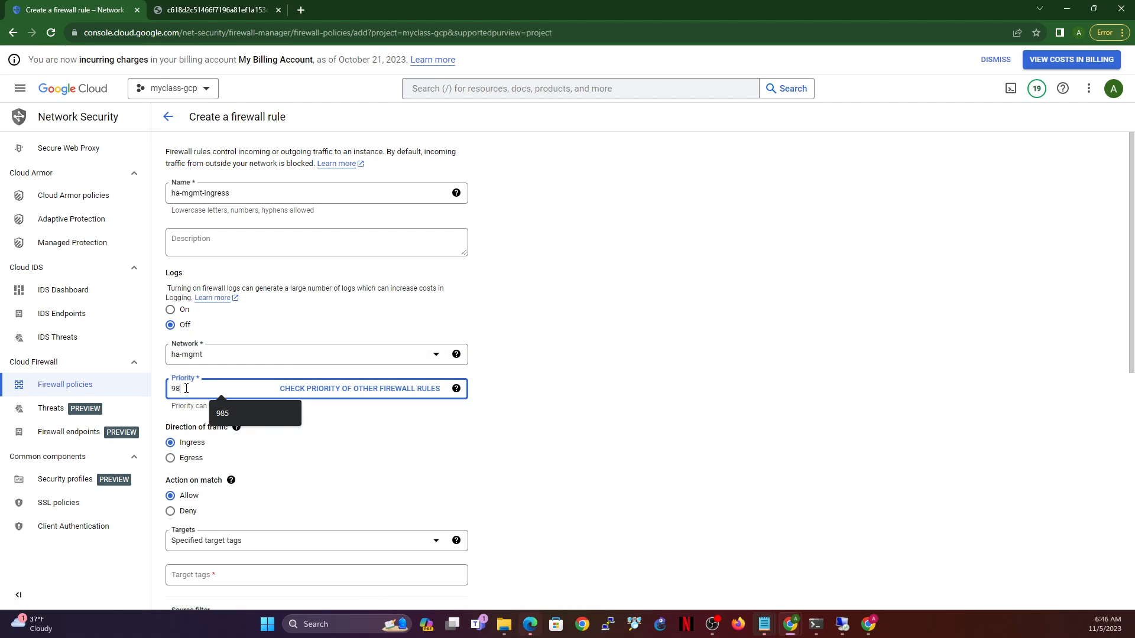
pyautogui.write('25')
pyautogui.press('BackSpace')
pyautogui.press('BackSpace')
pyautogui.write('5')
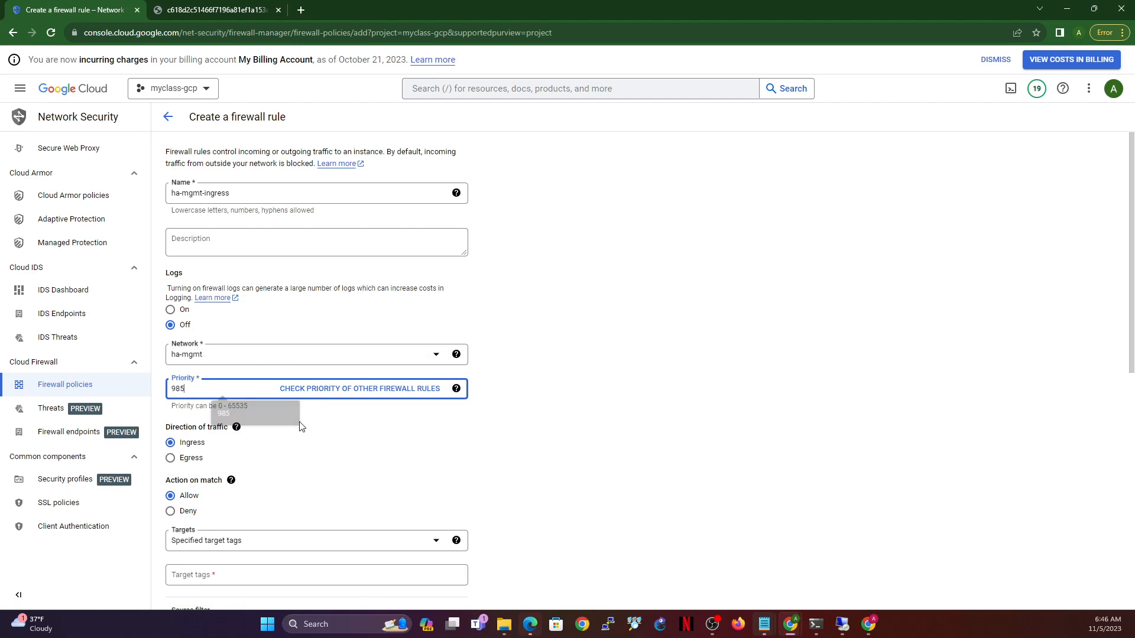
# - Target all instances, allow source 0.0.0.0/0 on all protocols, and create the rule
pyautogui.click(249, 544)
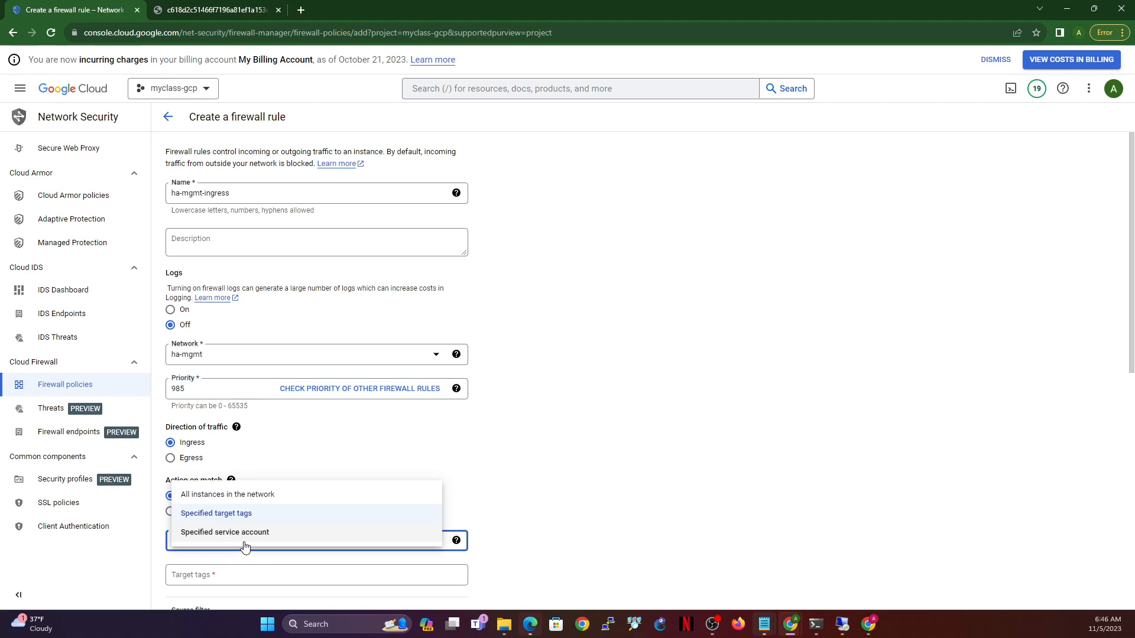
pyautogui.click(217, 496)
pyautogui.scroll(-3, 308, 507)
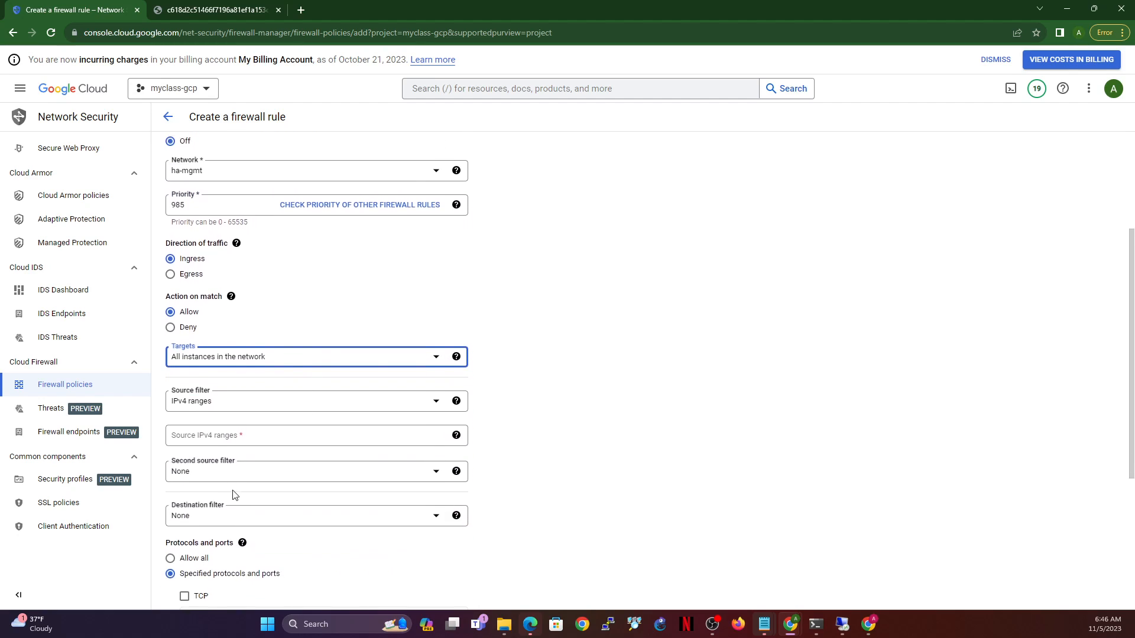
pyautogui.click(235, 422)
pyautogui.write('0.0.0.0/0')
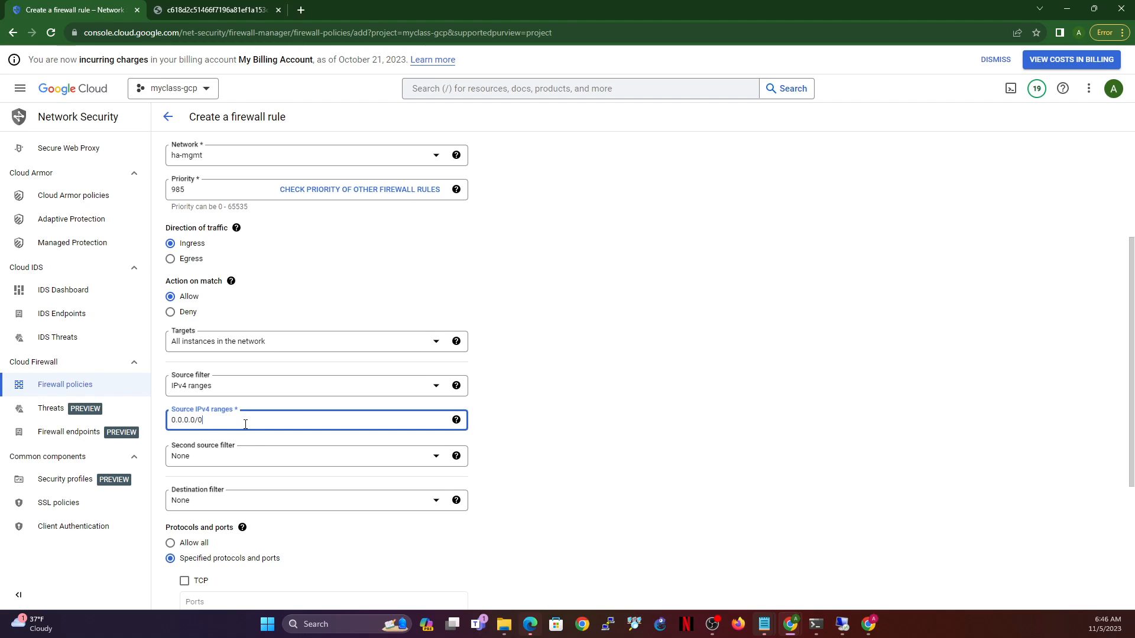
pyautogui.click(183, 545)
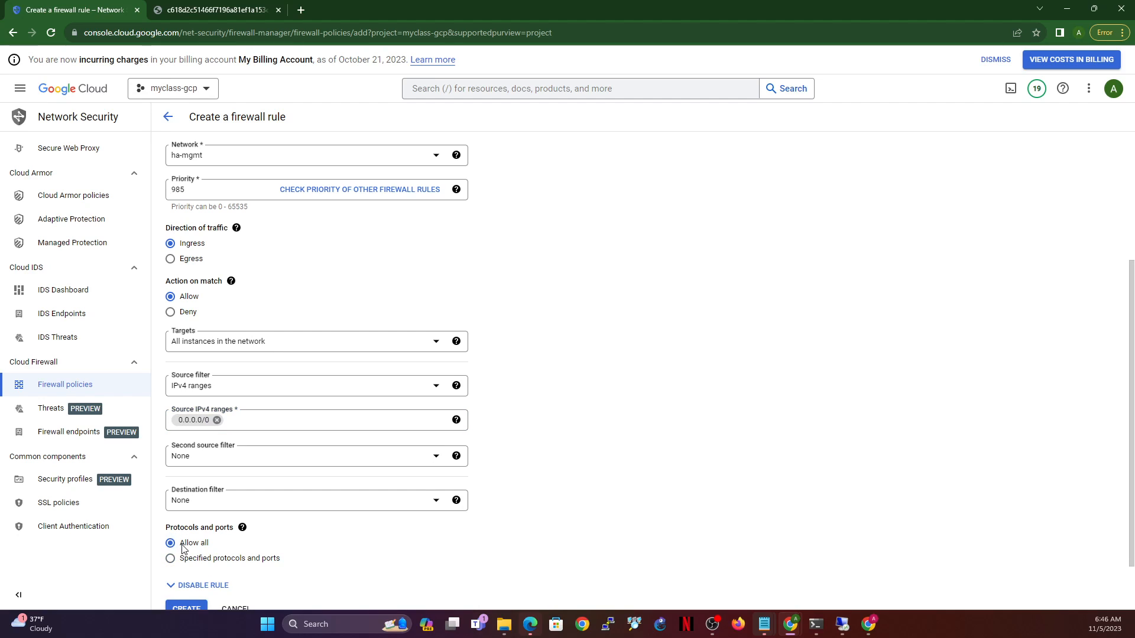
pyautogui.click(195, 609)
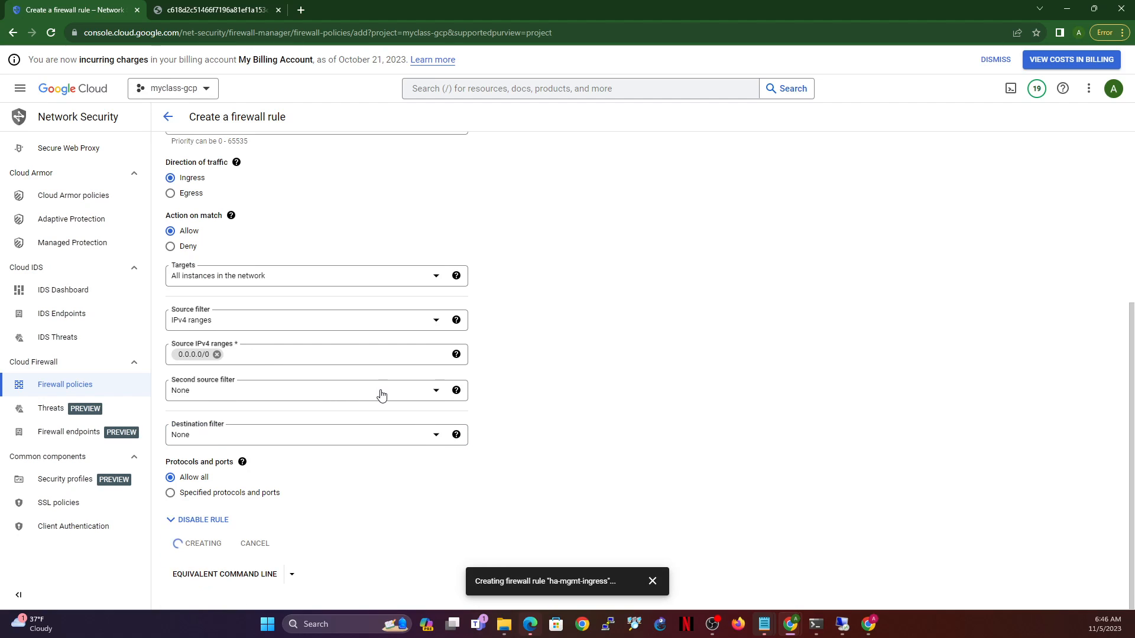
pyautogui.moveTo(460, 397)
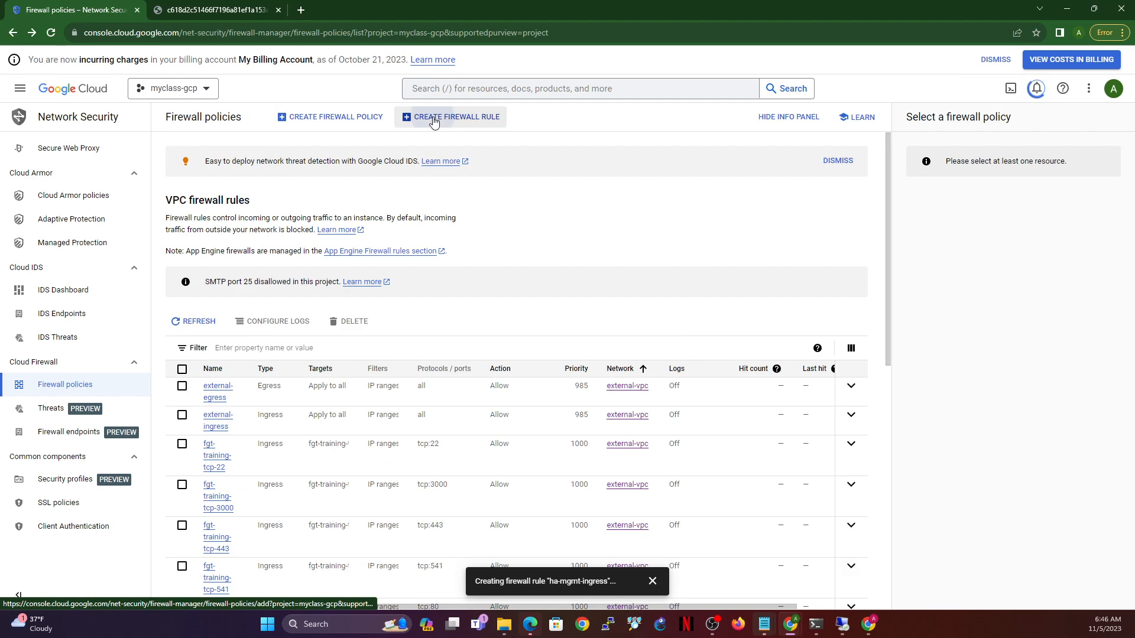
pyautogui.click(442, 116)
# - Name the rule ha-mgmt-egress on the ha-mgmt network with priority 985
pyautogui.click(242, 194)
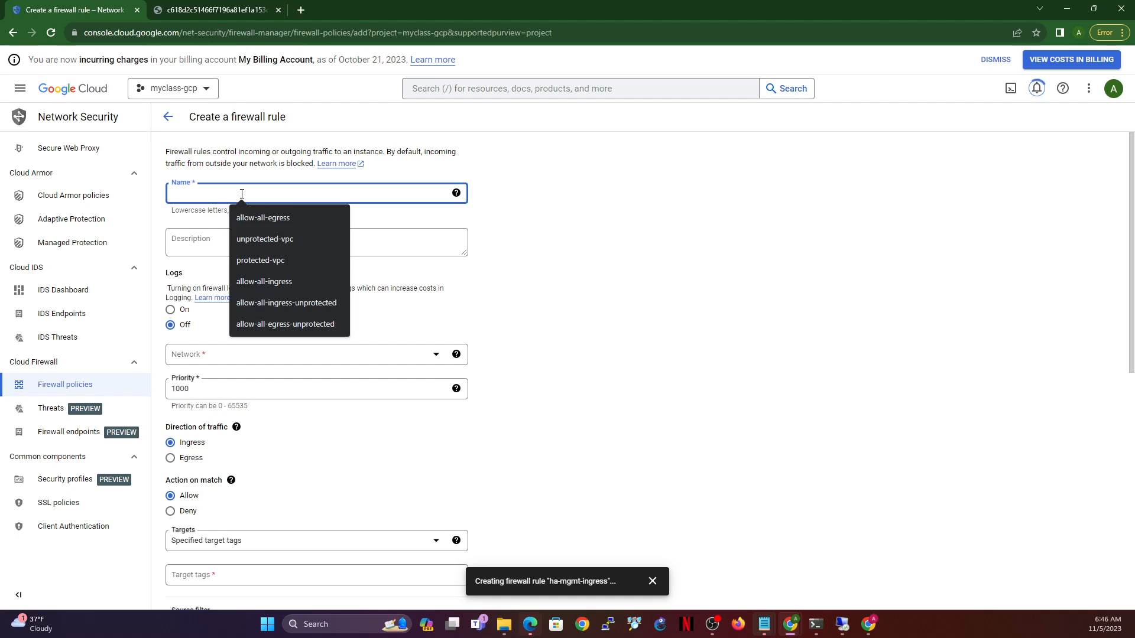
pyautogui.write('ha-mgm')
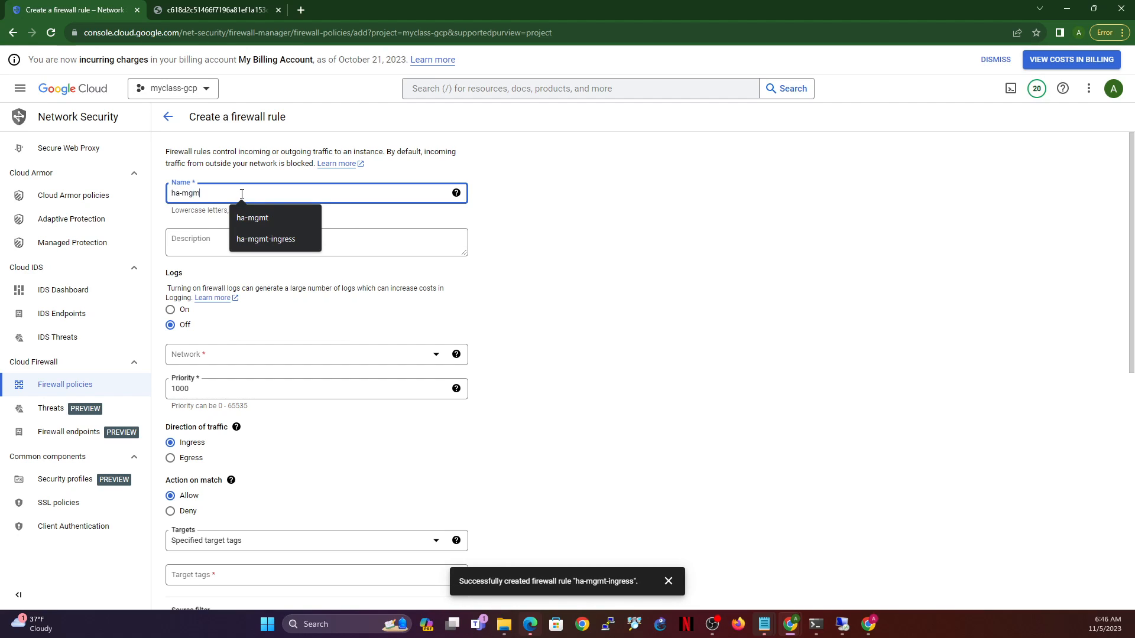
pyautogui.write('t-egress')
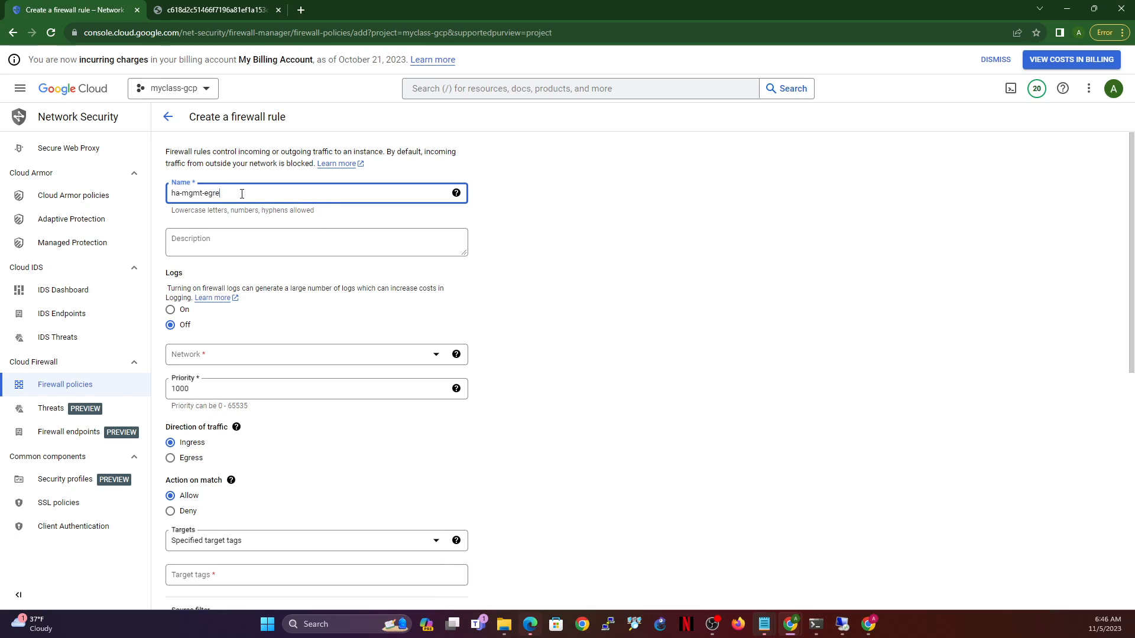
pyautogui.click(230, 355)
pyautogui.click(207, 414)
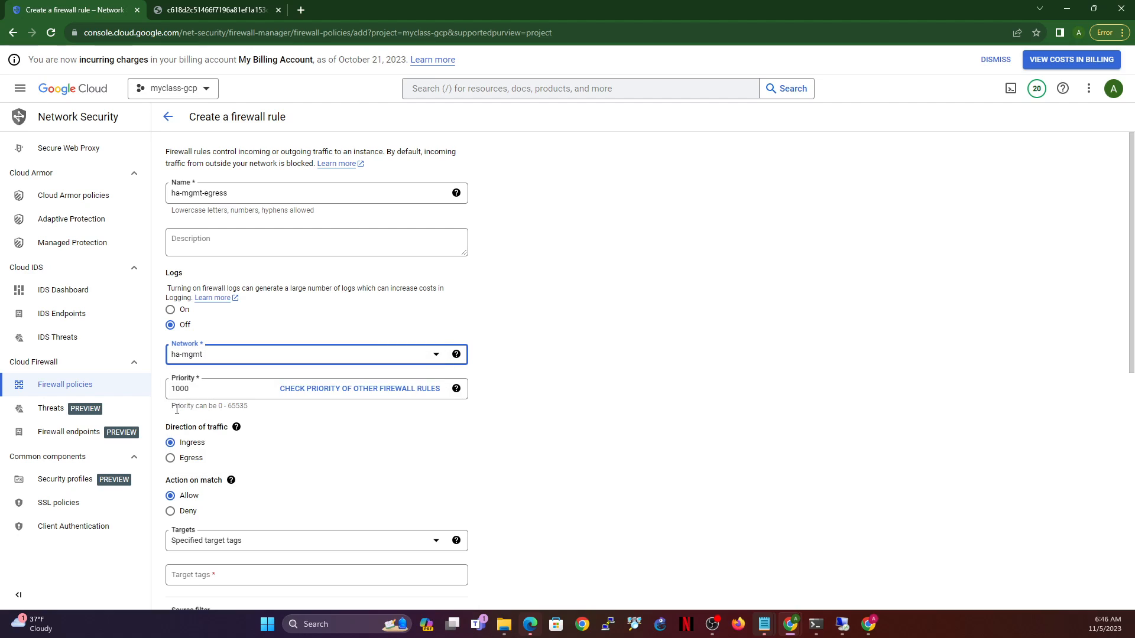
pyautogui.doubleClick(201, 389)
pyautogui.write('985')
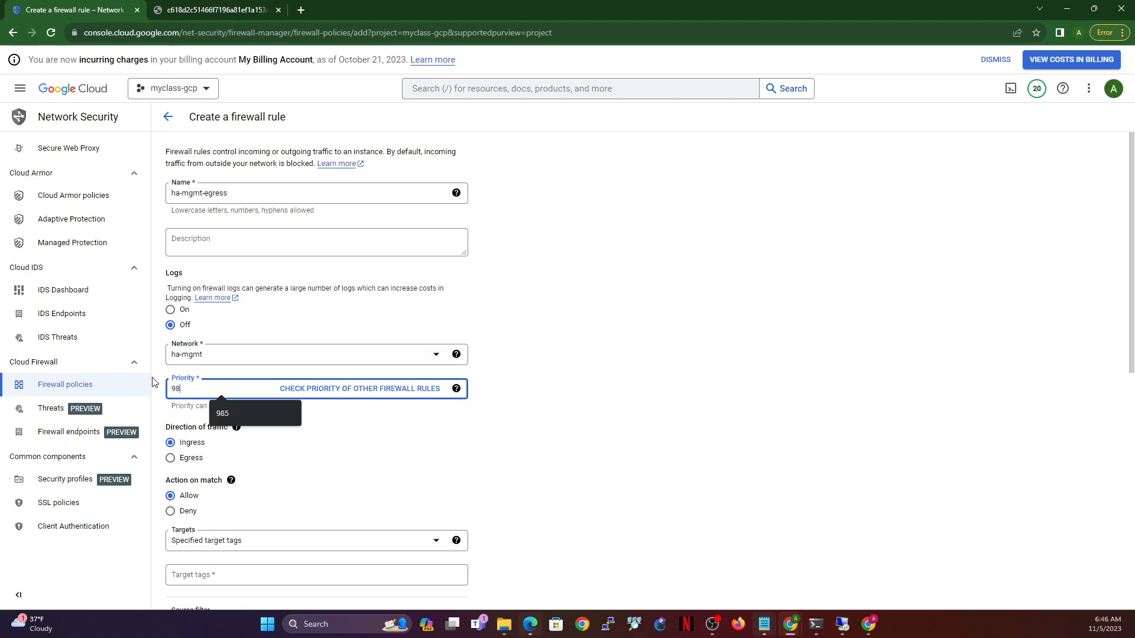
# - Make it an egress rule for all instances to 0.0.0.0/0, allow all protocols, and create it
pyautogui.click(170, 458)
pyautogui.scroll(-3, 286, 499)
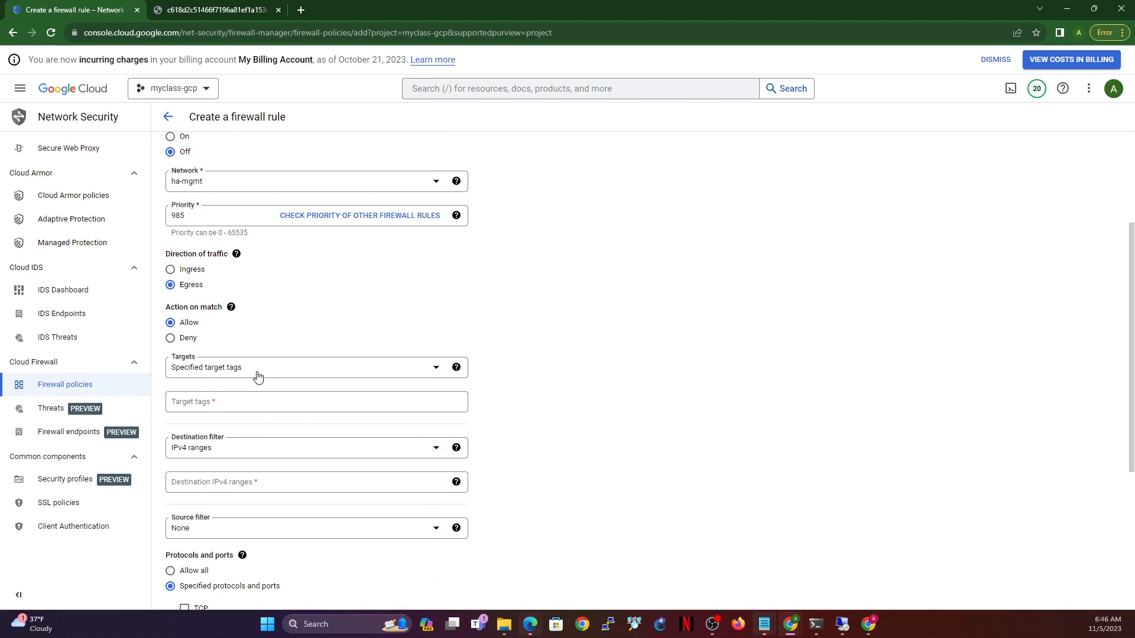
pyautogui.click(258, 376)
pyautogui.click(258, 377)
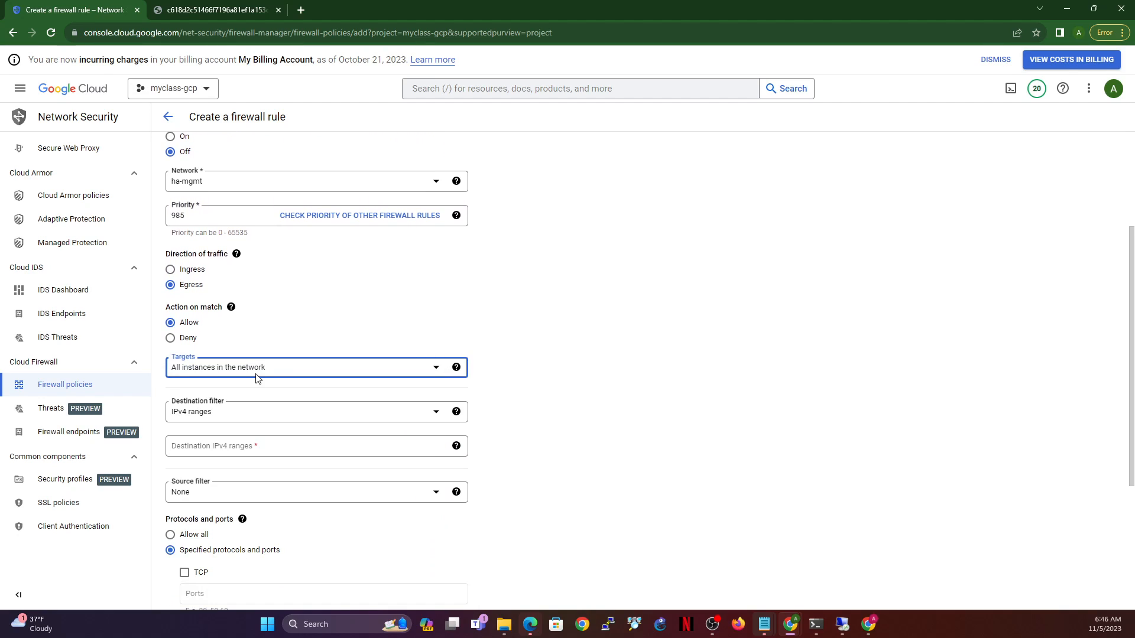
pyautogui.click(271, 447)
pyautogui.write('0.0.0.0/0')
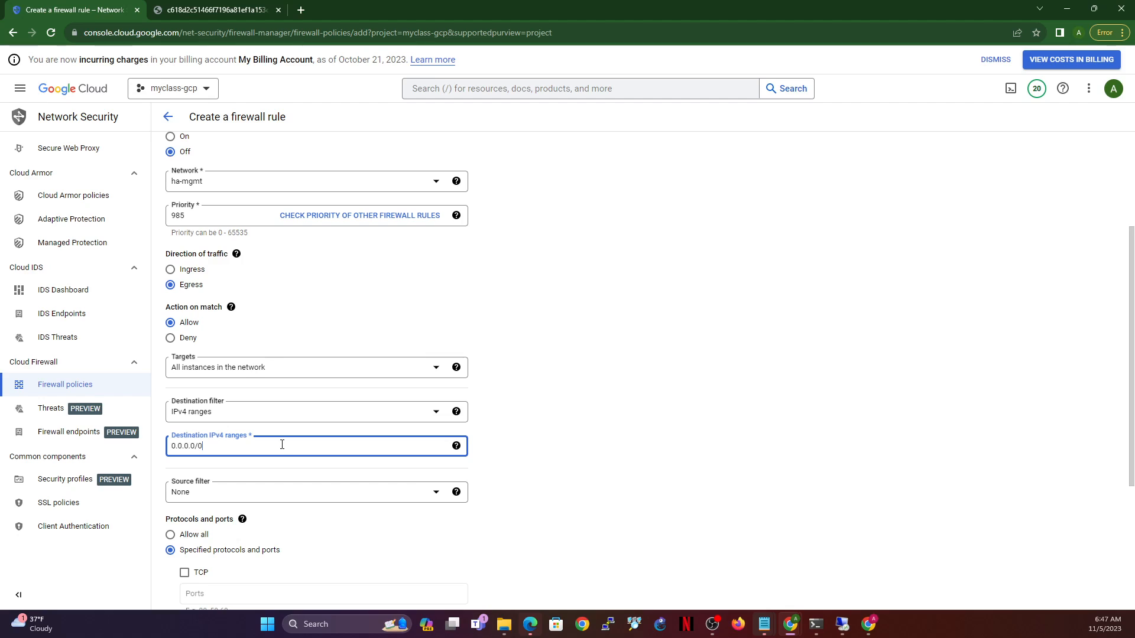
pyautogui.scroll(-3, 223, 488)
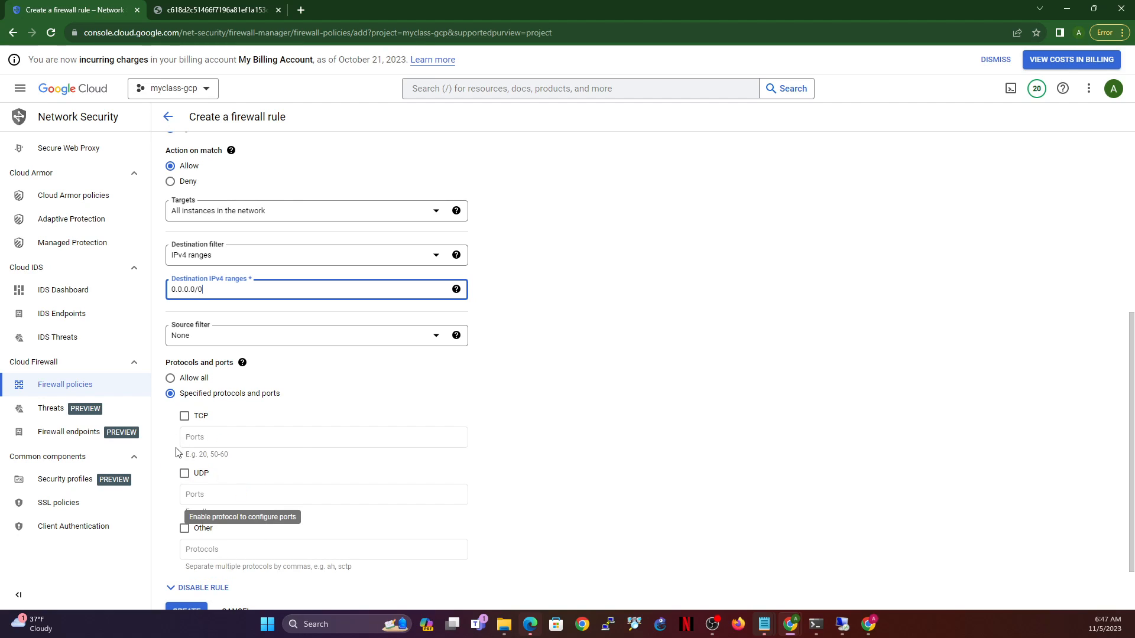
pyautogui.click(175, 379)
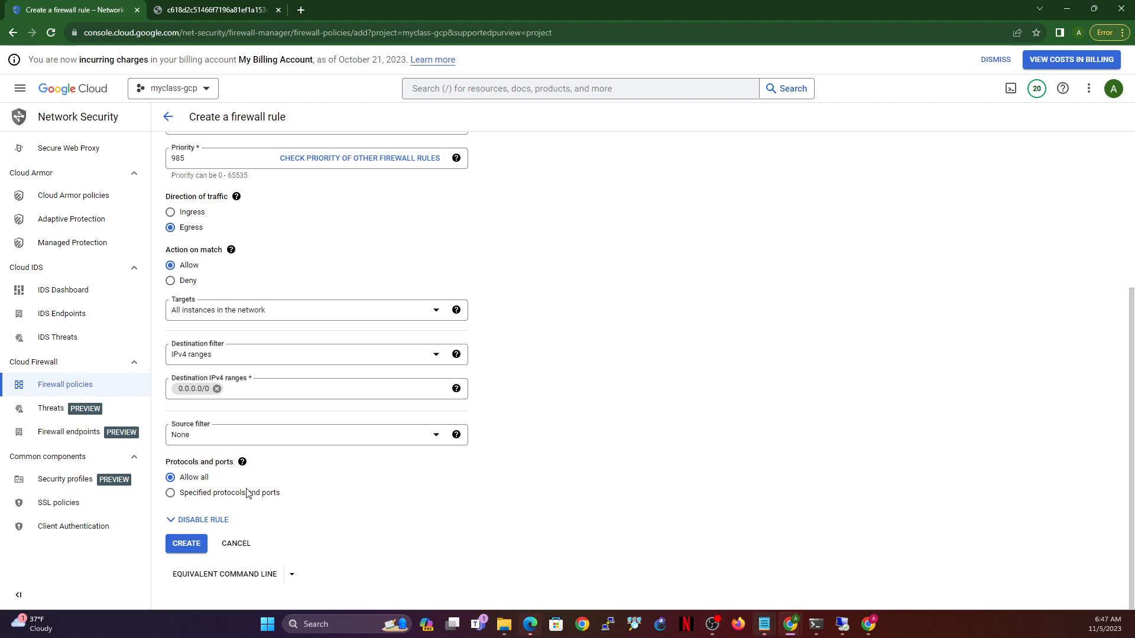
pyautogui.click(180, 545)
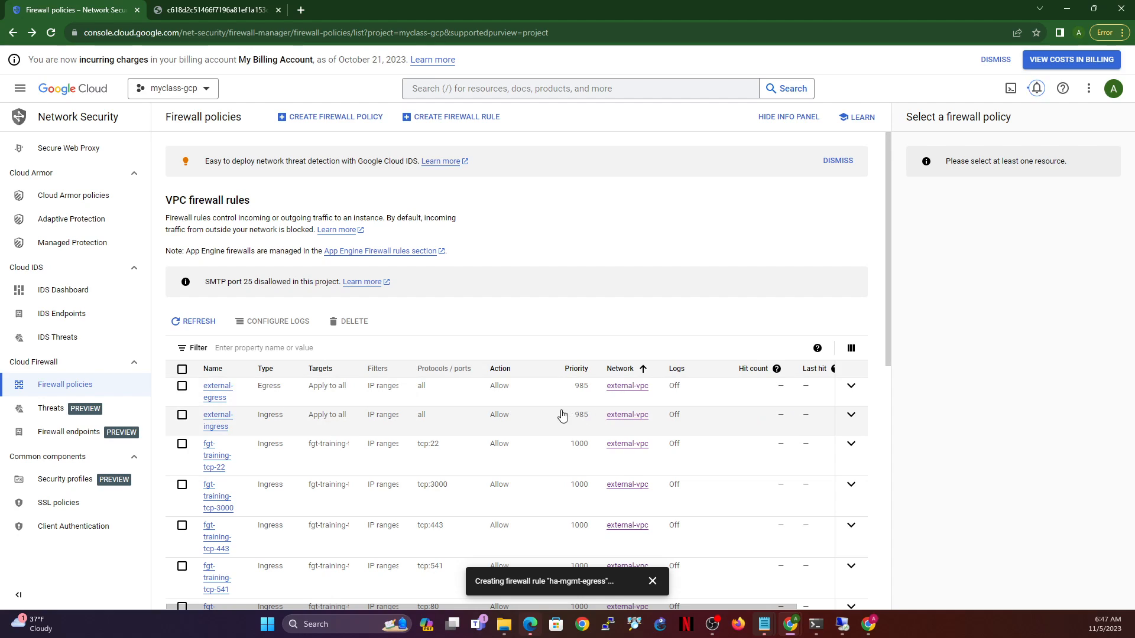
# - Tick the fgt-training-tcp-22, tcp-3000, tcp-443 and tcp-541 firewall rules
pyautogui.scroll(-2, 254, 428)
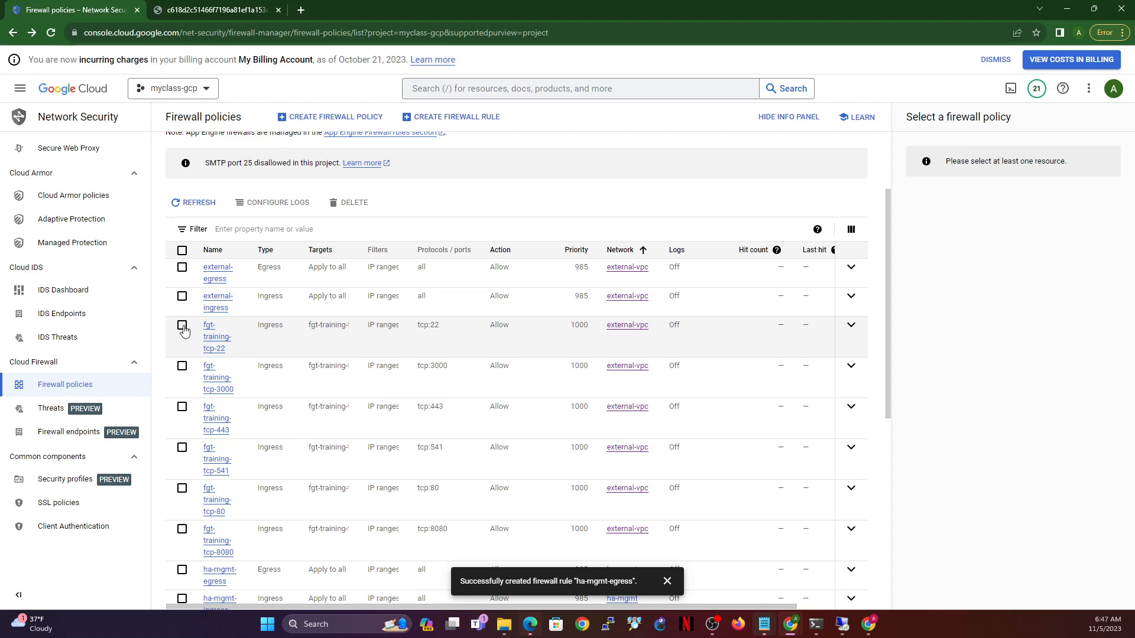
pyautogui.click(182, 327)
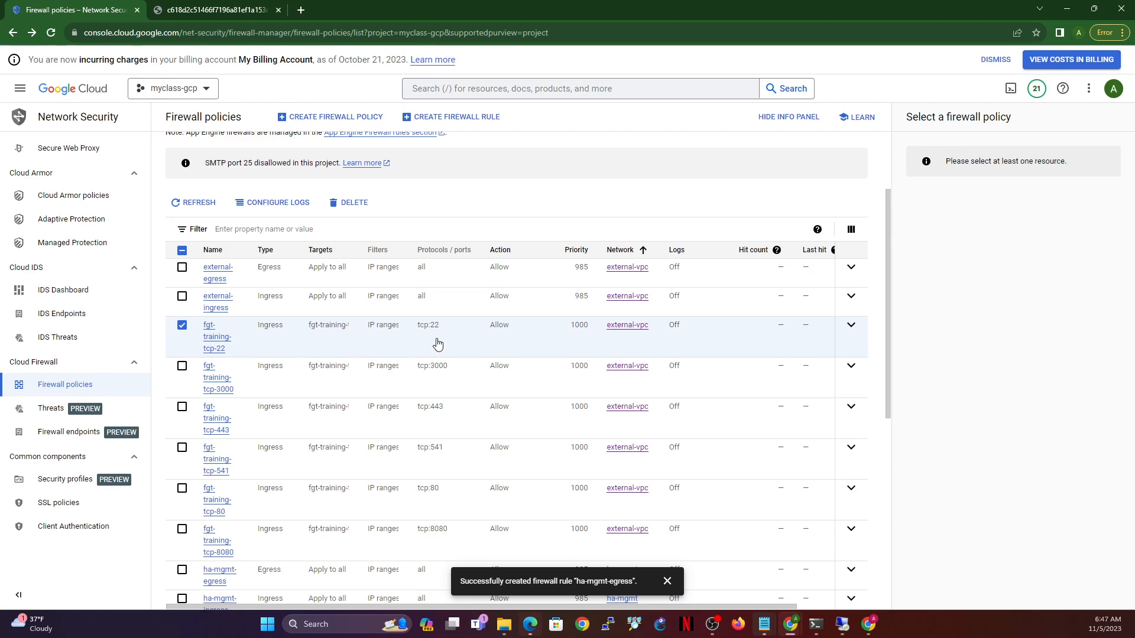
pyautogui.click(181, 367)
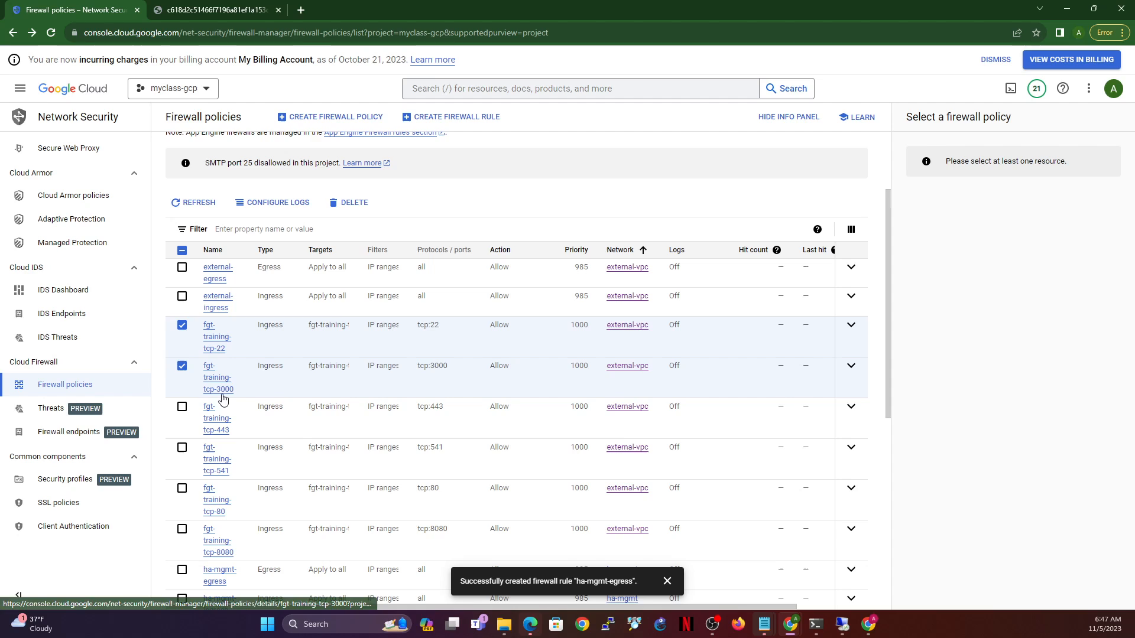
pyautogui.click(182, 407)
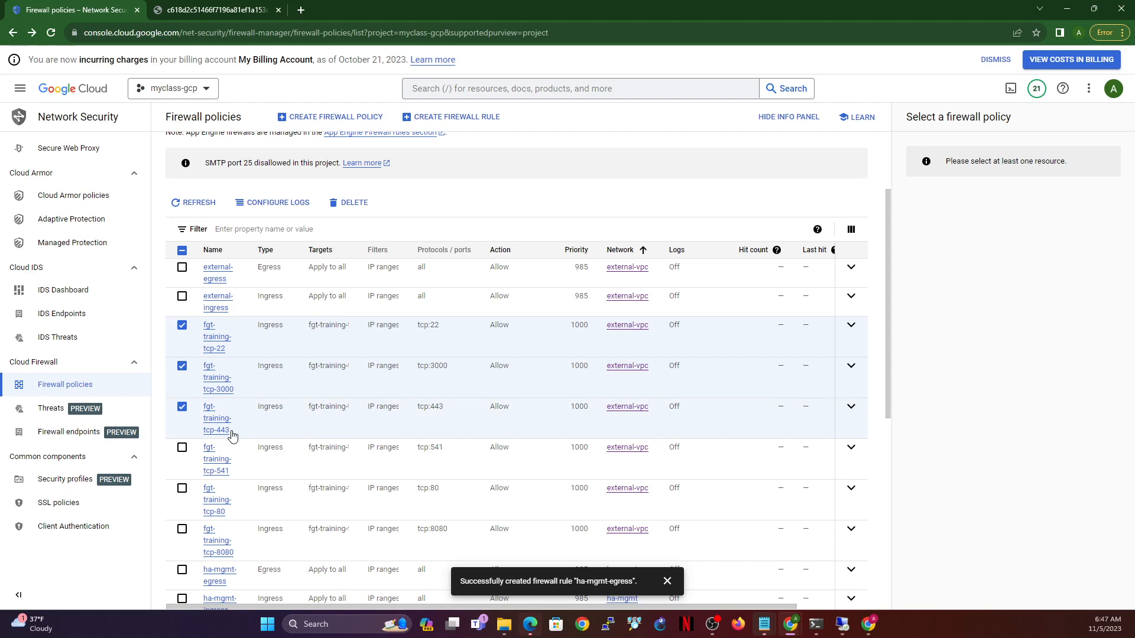
pyautogui.click(181, 448)
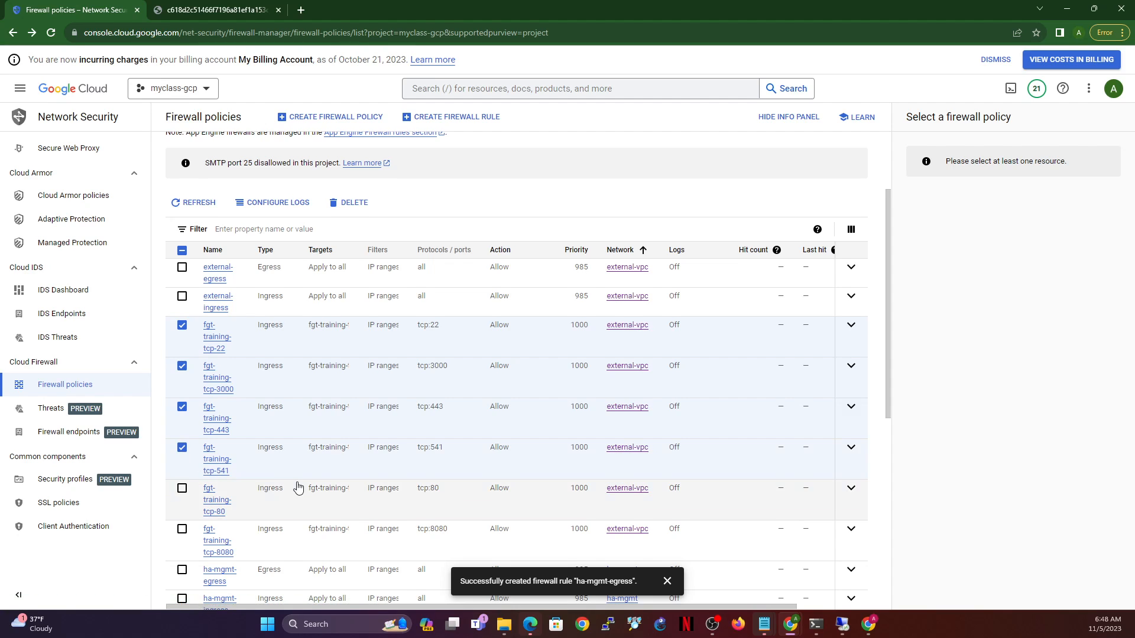
# - Bring up the filter's property list for the firewall rules table
pyautogui.scroll(-1, 298, 488)
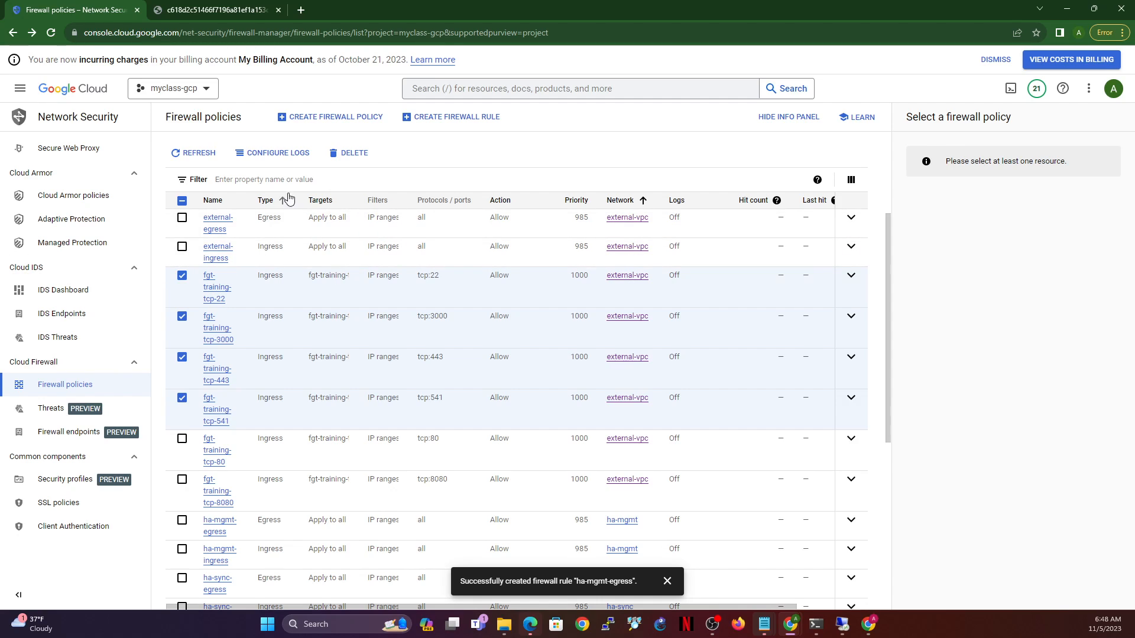
pyautogui.click(266, 180)
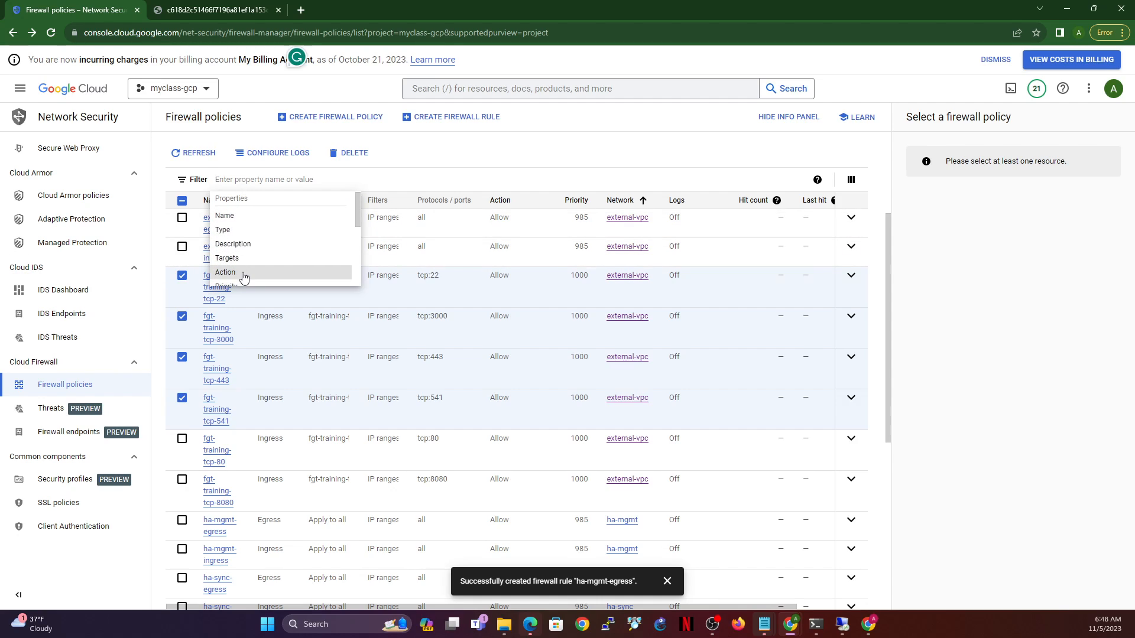
pyautogui.scroll(-2, 248, 263)
# - Filter the firewall rules to Priority = 985
pyautogui.click(251, 246)
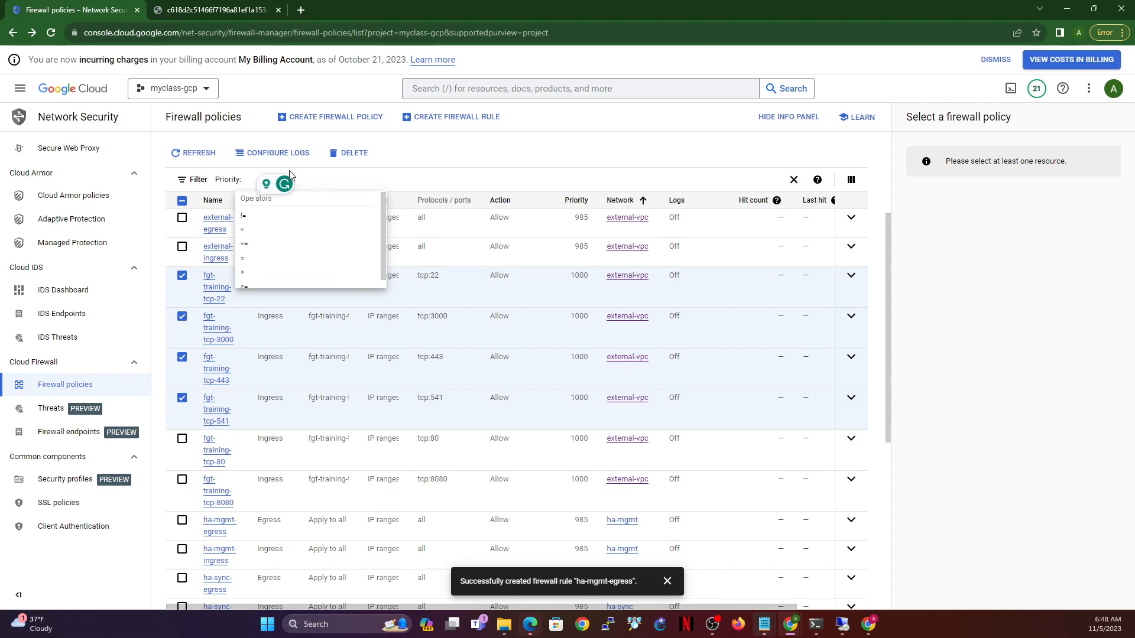
pyautogui.click(255, 260)
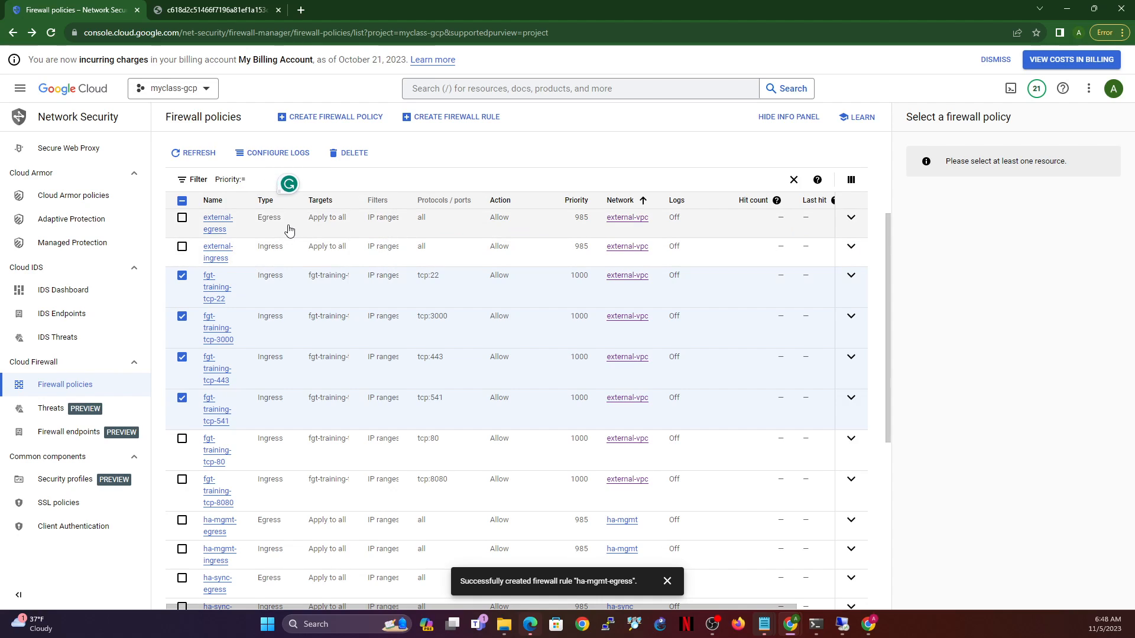
pyautogui.write('985')
pyautogui.press('Return')
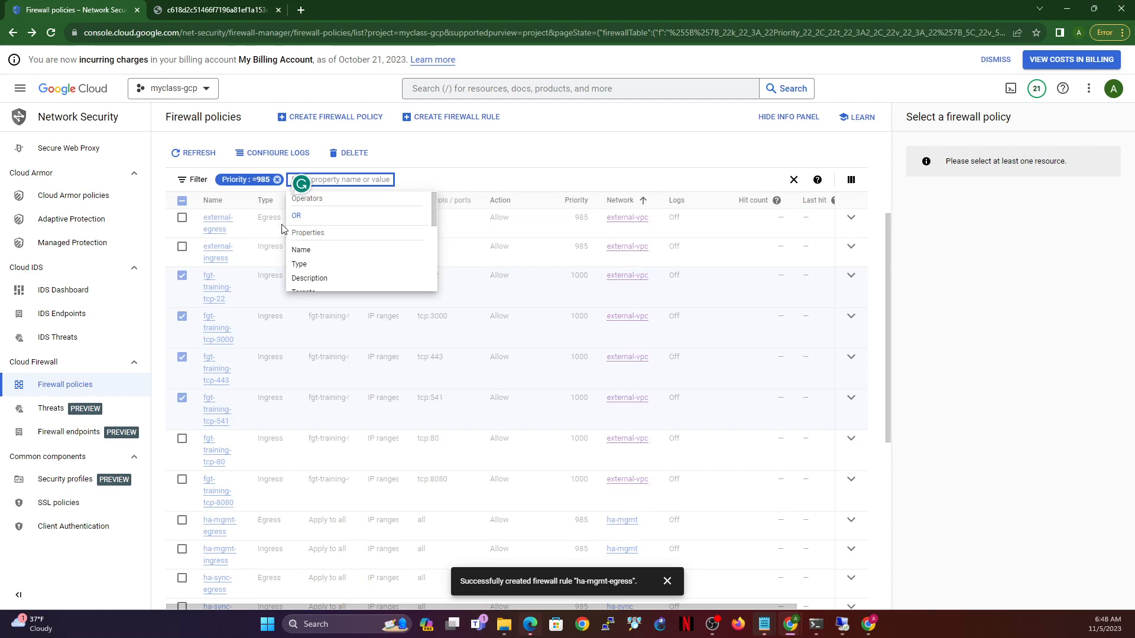
pyautogui.click(578, 161)
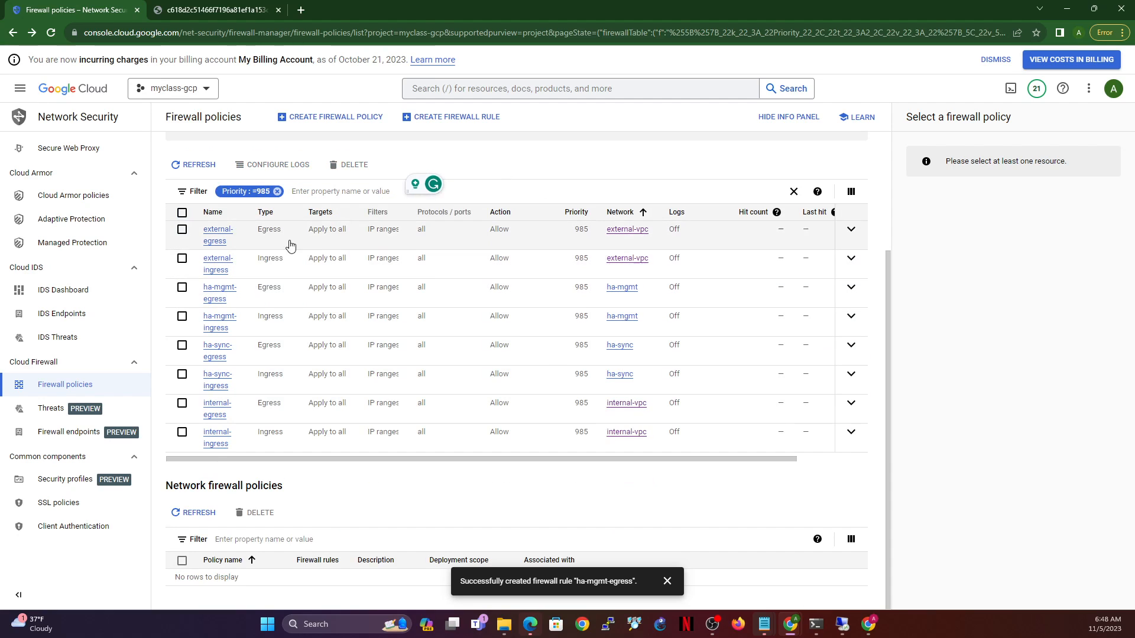
# - Tick the external-egress, ha-mgmt-egress, ha-mgmt-ingress, ha-sync-egress and ha-sync-ingress rules
pyautogui.click(182, 231)
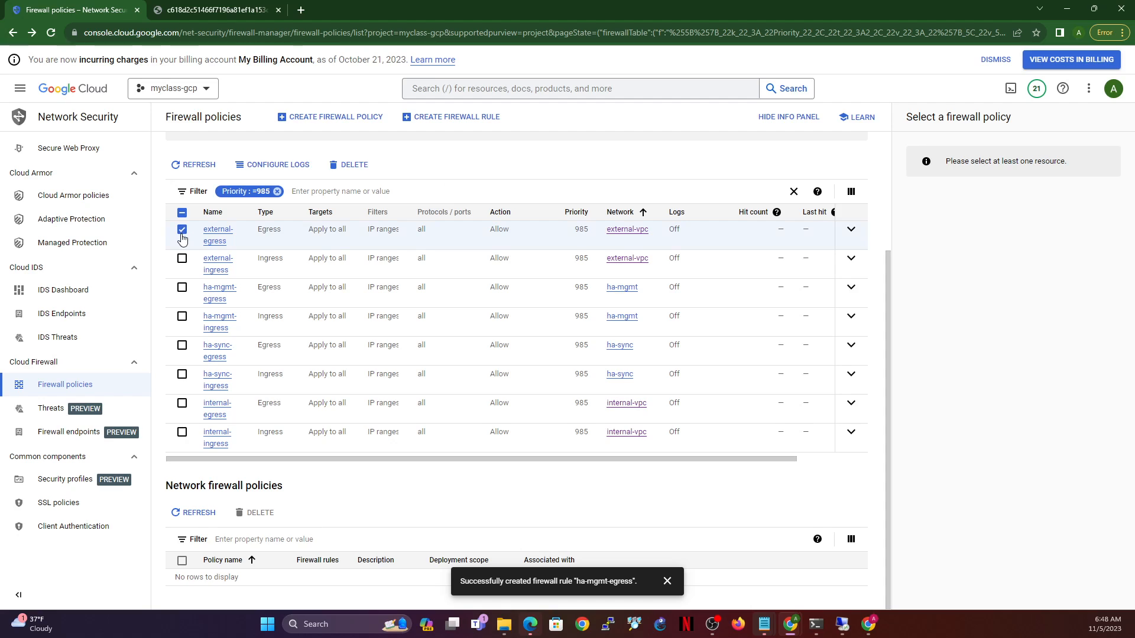
pyautogui.click(181, 288)
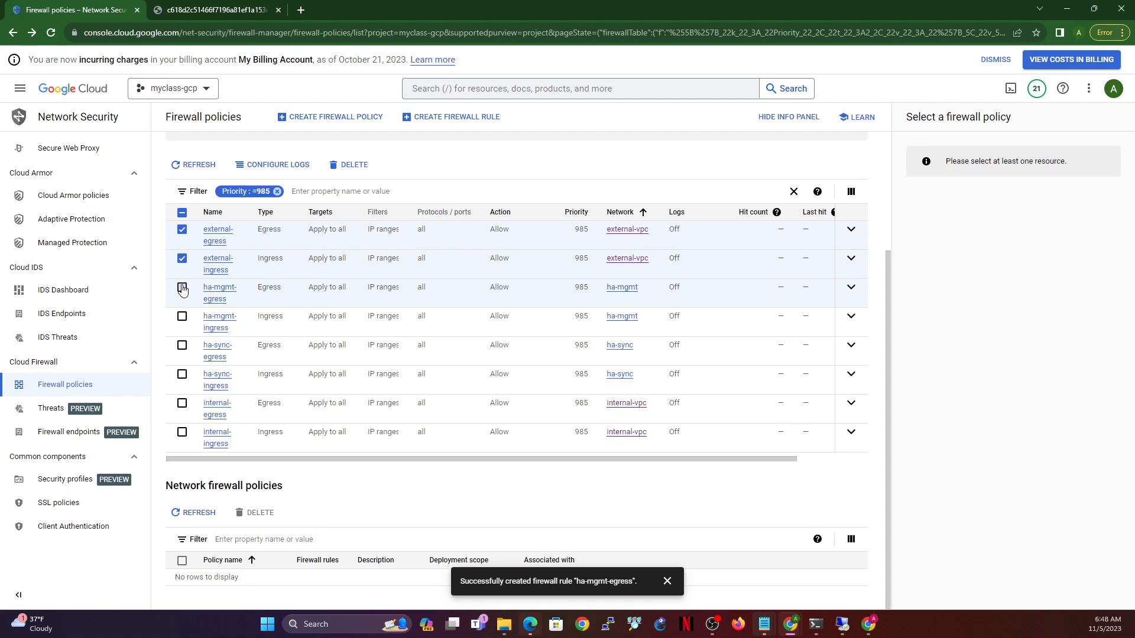
pyautogui.click(181, 319)
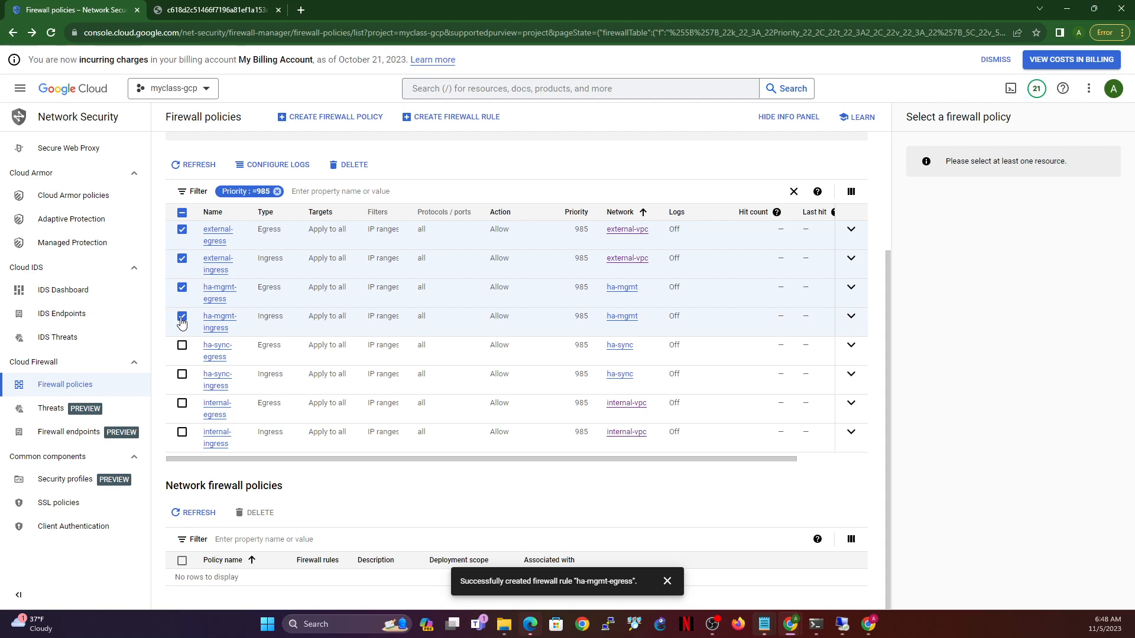
pyautogui.click(182, 351)
pyautogui.click(182, 379)
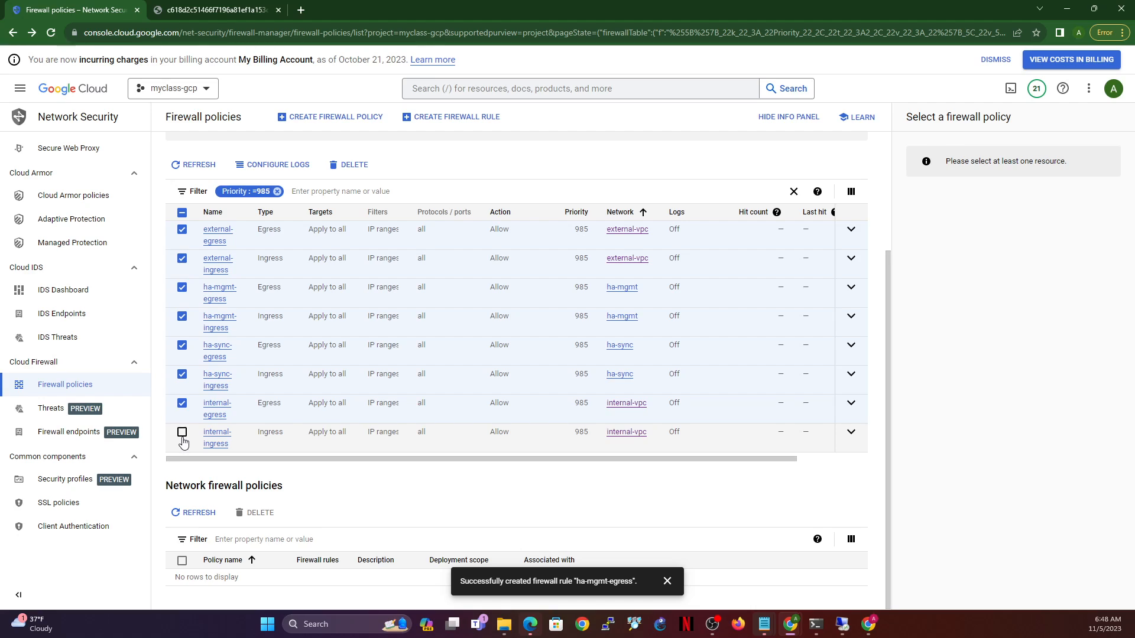
# - Expand all eight external, ha-mgmt, ha-sync and internal rules to show their details
pyautogui.click(851, 264)
pyautogui.click(851, 230)
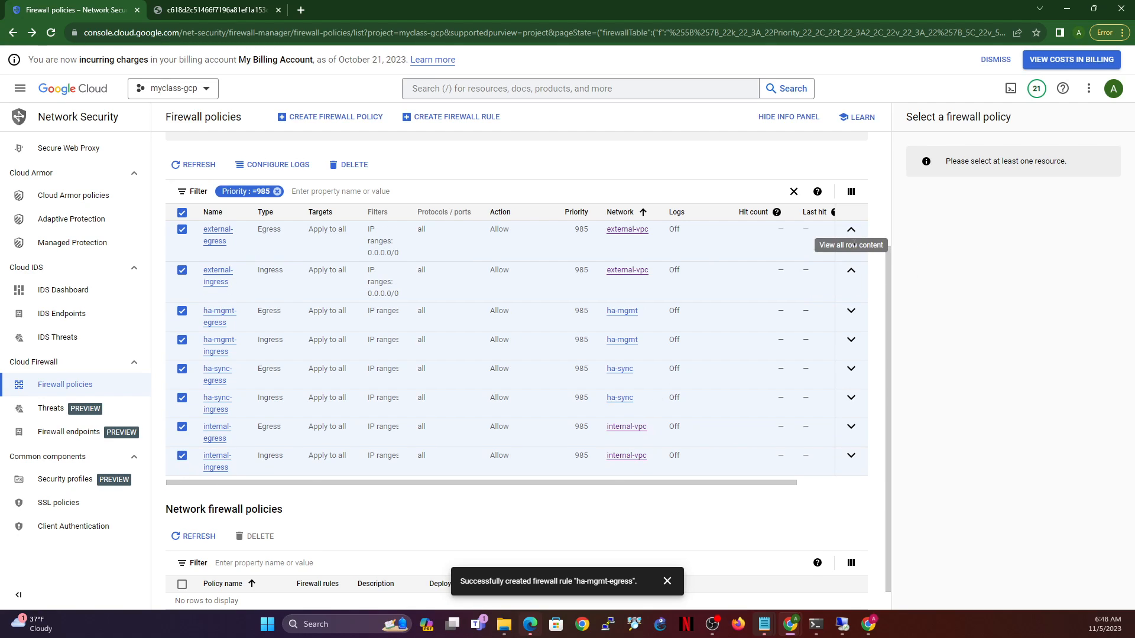
pyautogui.click(851, 315)
pyautogui.click(851, 354)
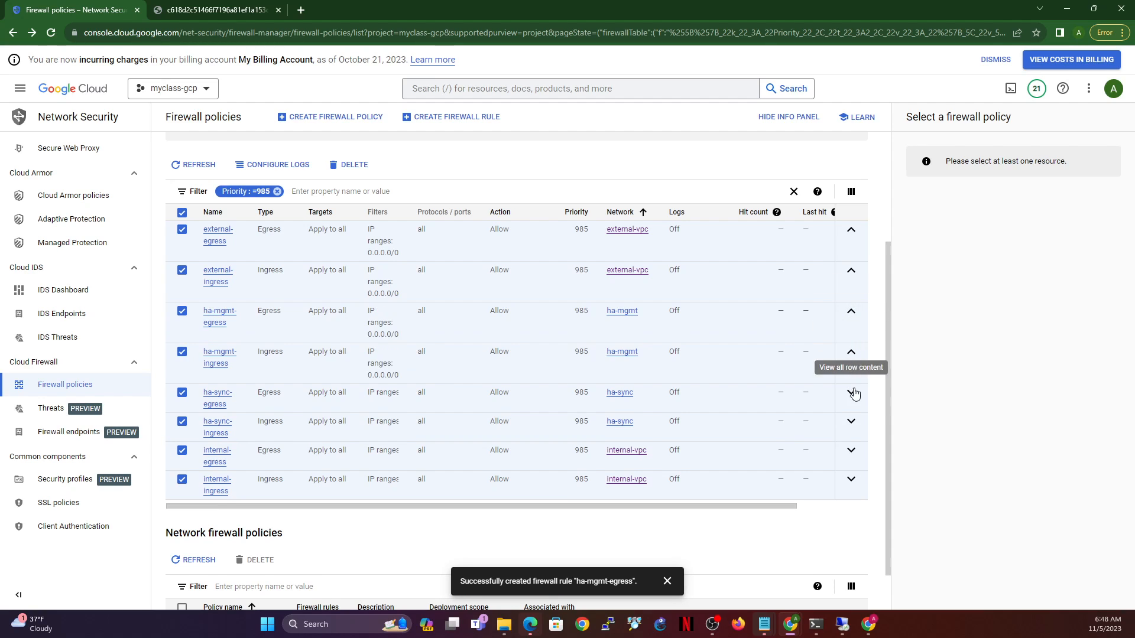
pyautogui.click(851, 394)
pyautogui.click(851, 436)
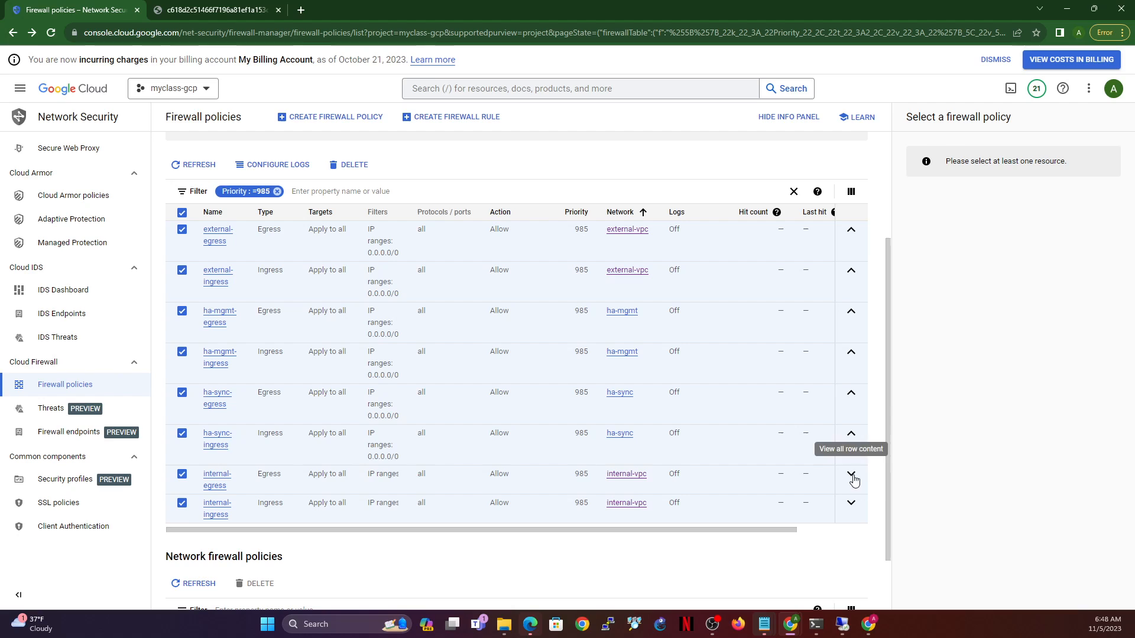
pyautogui.click(851, 474)
pyautogui.click(851, 516)
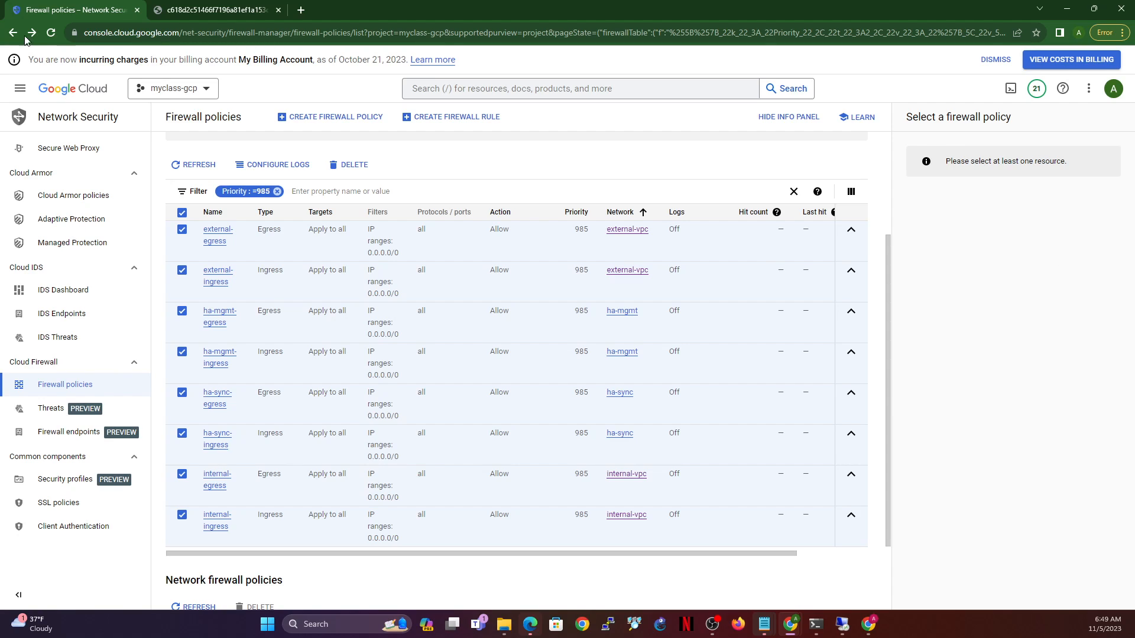
# - Search the Marketplace for fortigate and open the FortiGate Next-Generation Firewall (PAYG) listing
pyautogui.click(16, 89)
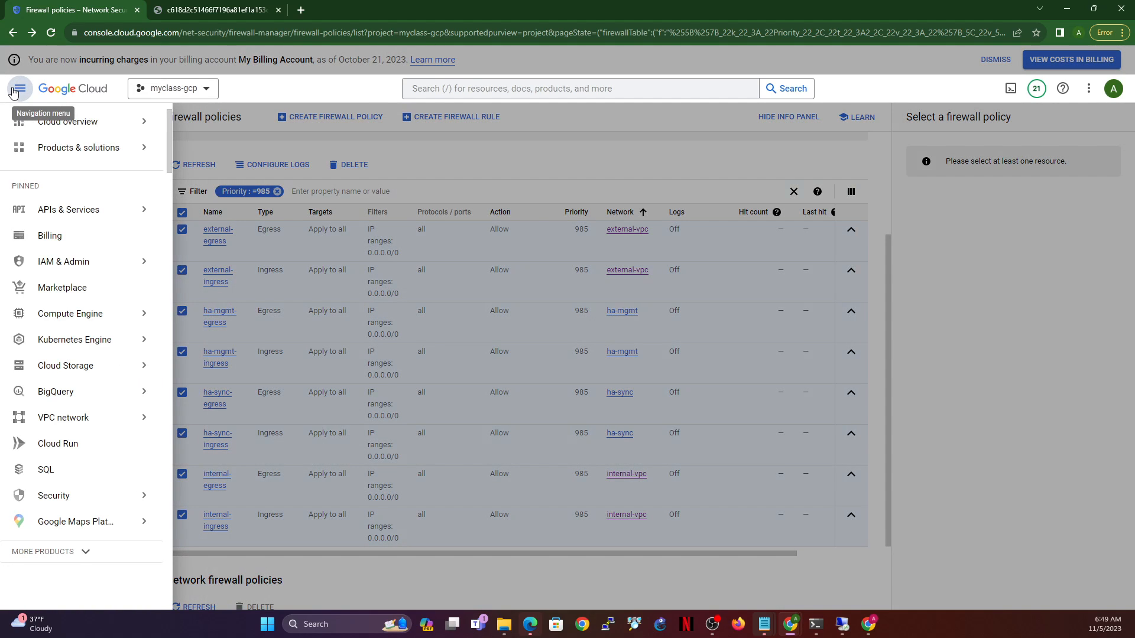
pyautogui.click(77, 289)
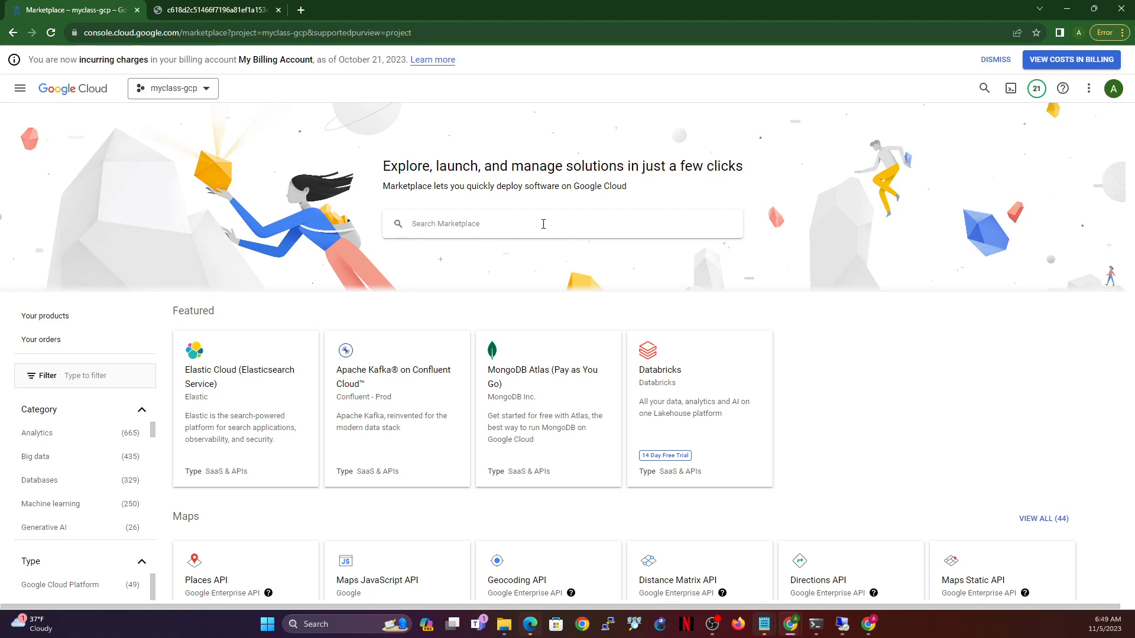
pyautogui.click(544, 224)
pyautogui.write('fortigate')
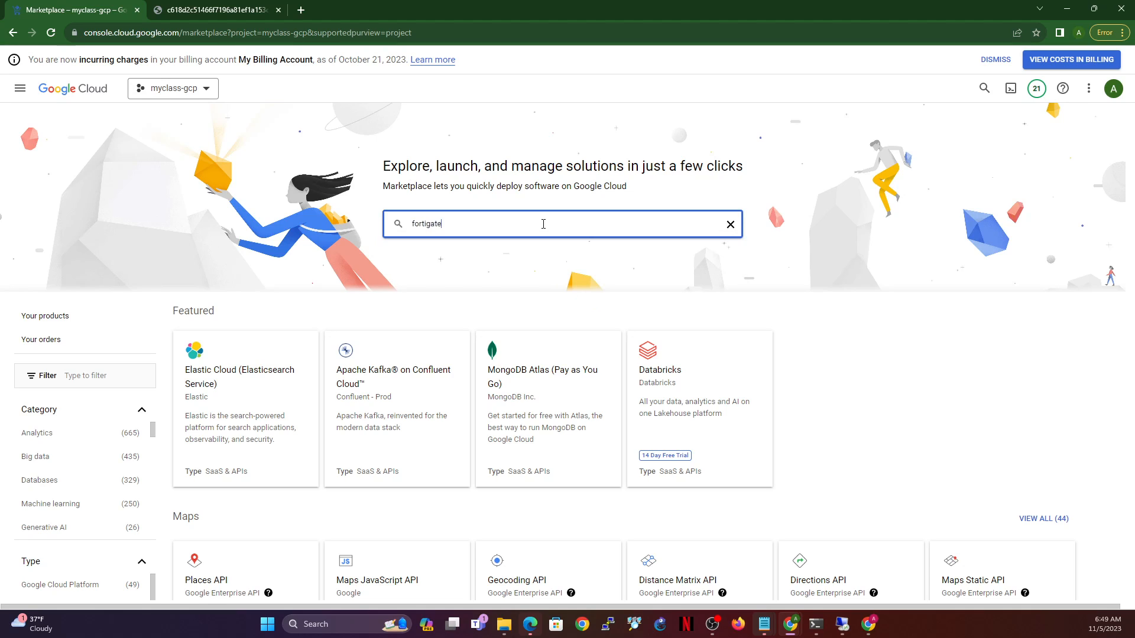
pyautogui.press('Return')
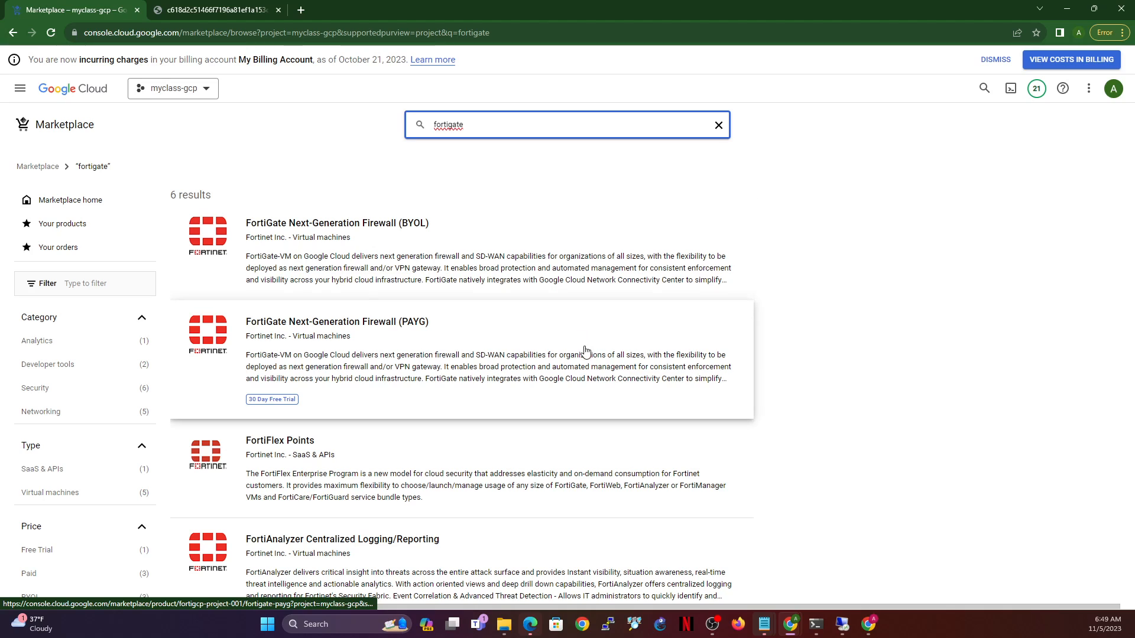
pyautogui.moveTo(257, 405)
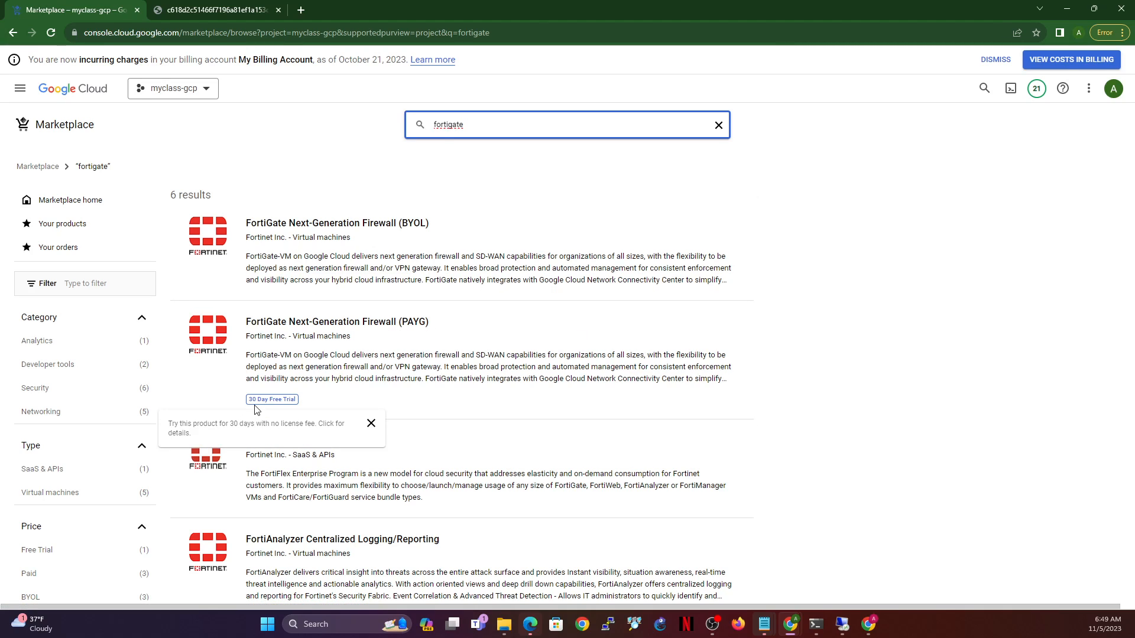
pyautogui.click(515, 353)
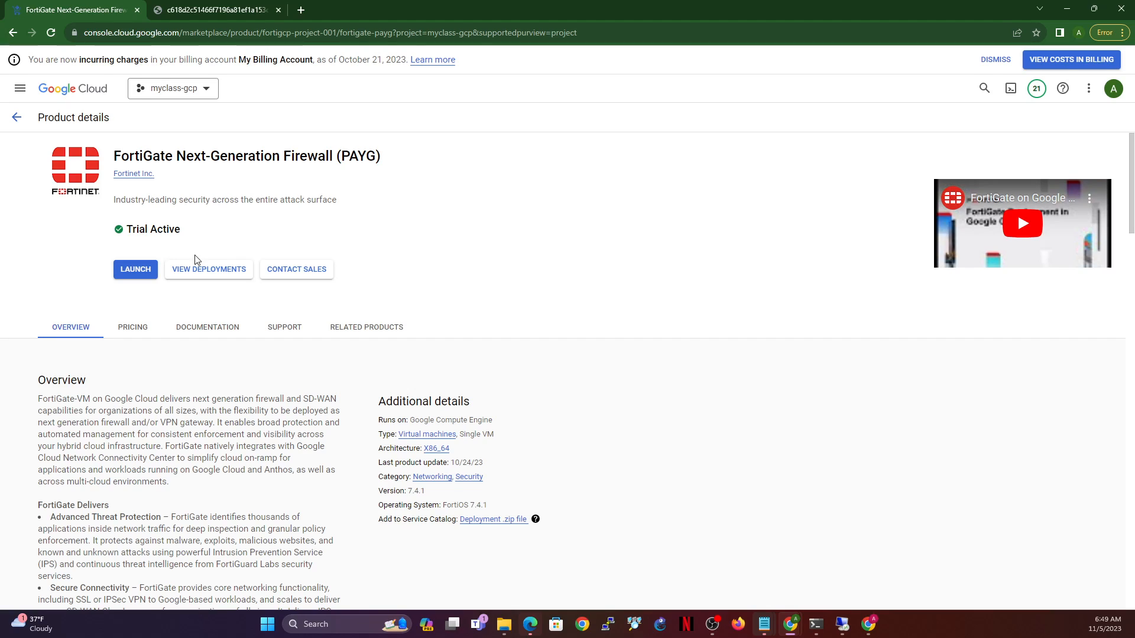
# - Launch the FortiGate PAYG deployment form and show its zone choices
pyautogui.click(135, 271)
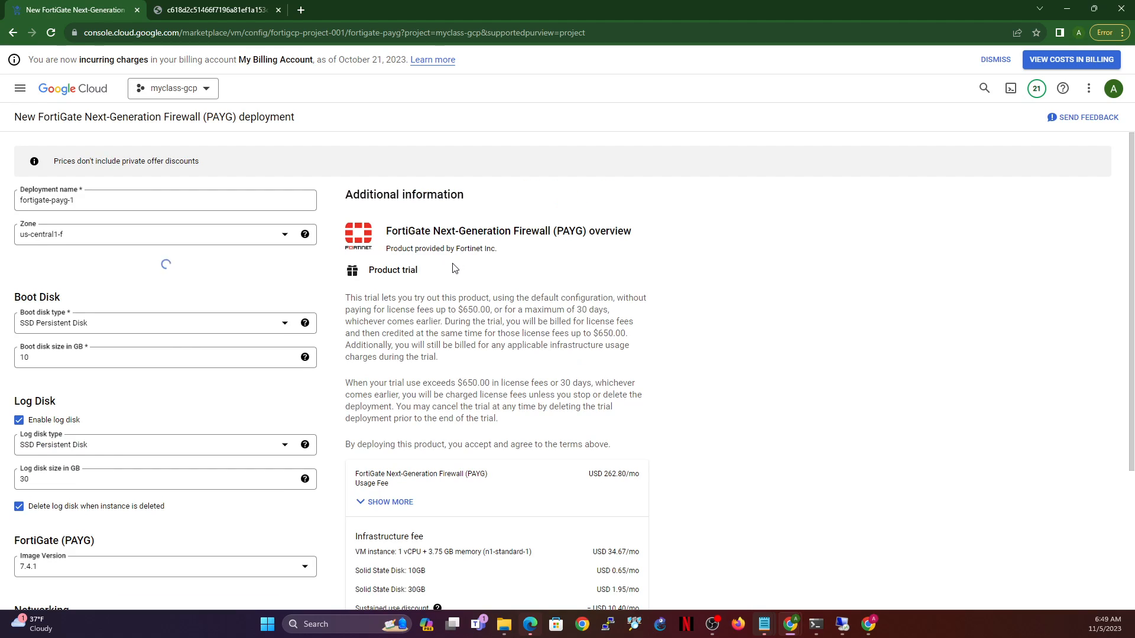
pyautogui.click(168, 236)
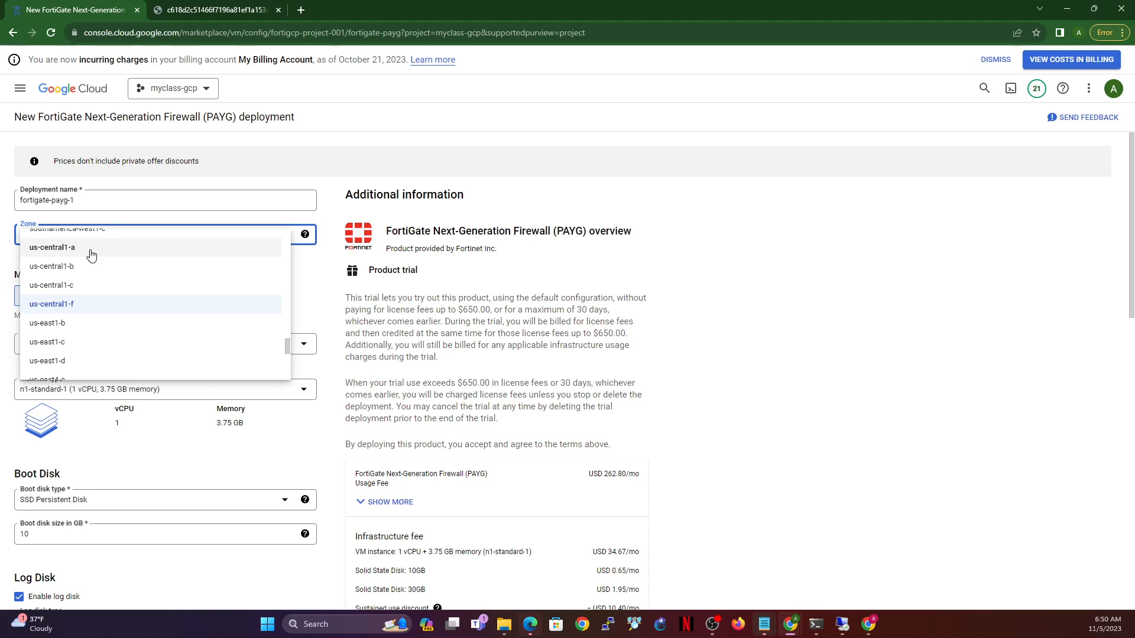
# - Replace the default name fortigate-payg-1 with fgt-ha1 and pick zone us-central1-c
pyautogui.press('Escape')
pyautogui.hotkey('shift', 'Tab')
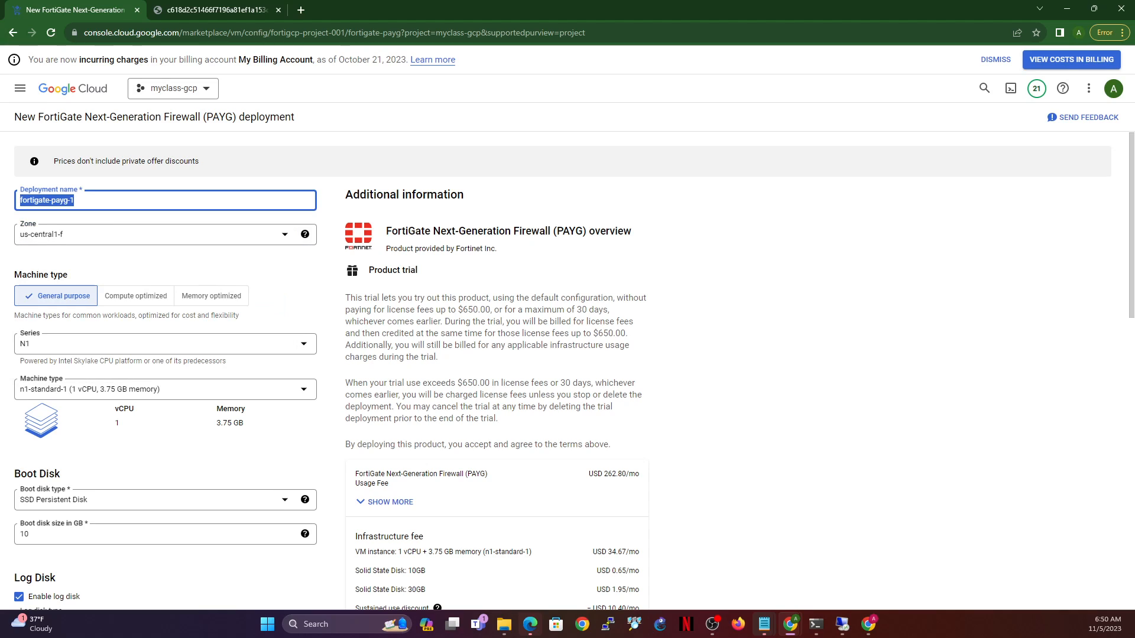
pyautogui.write('fgt-ha1')
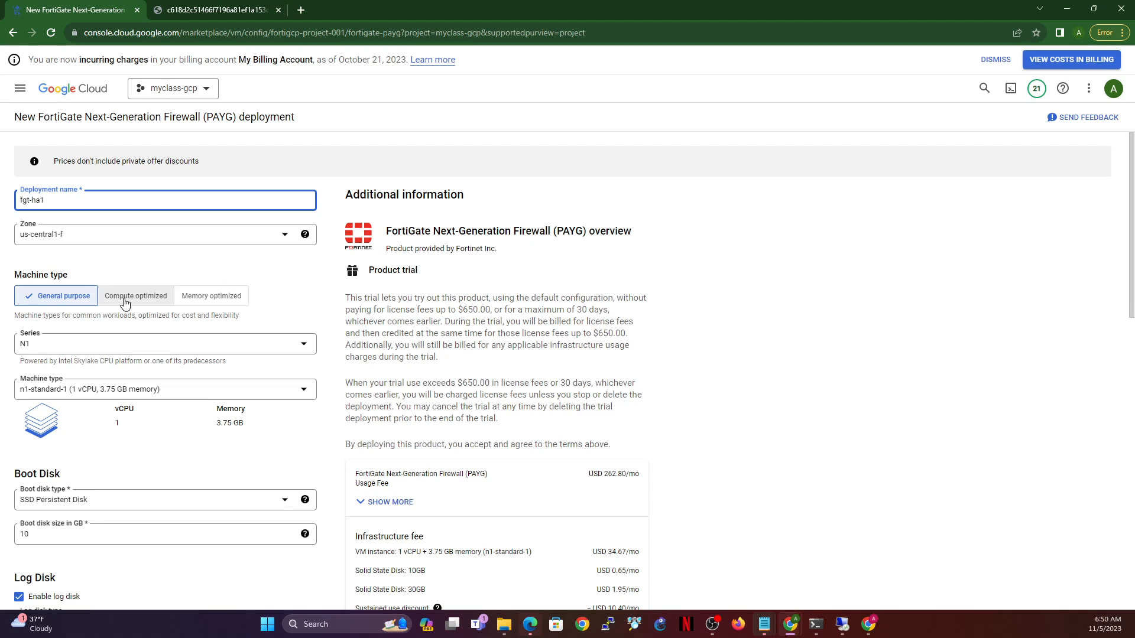
pyautogui.click(196, 240)
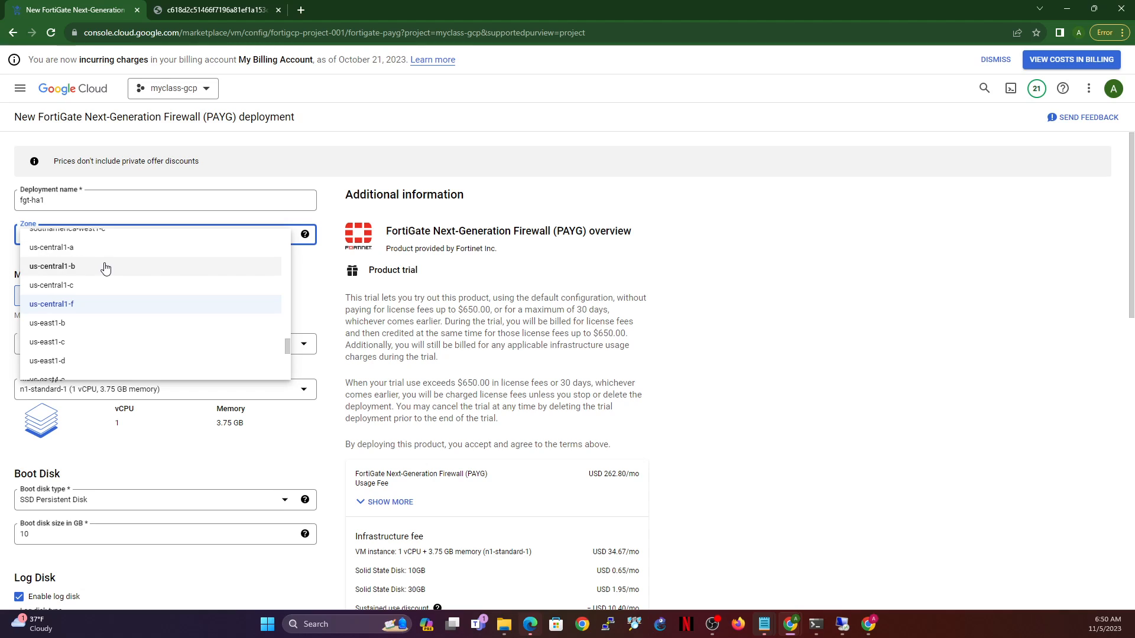
pyautogui.click(97, 285)
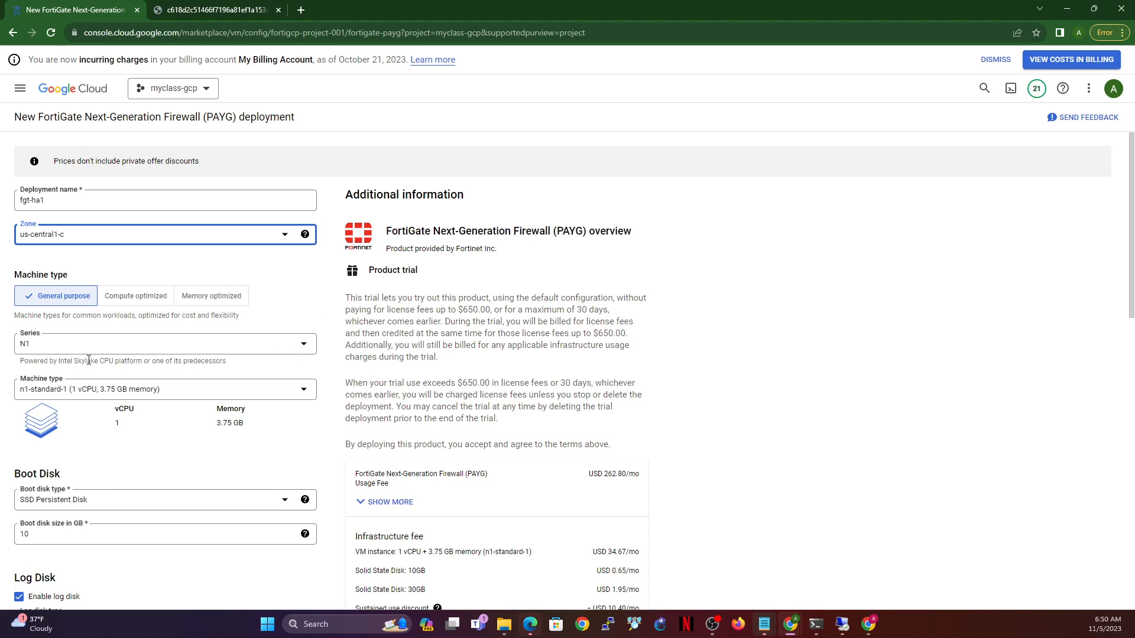
pyautogui.scroll(-2, 83, 393)
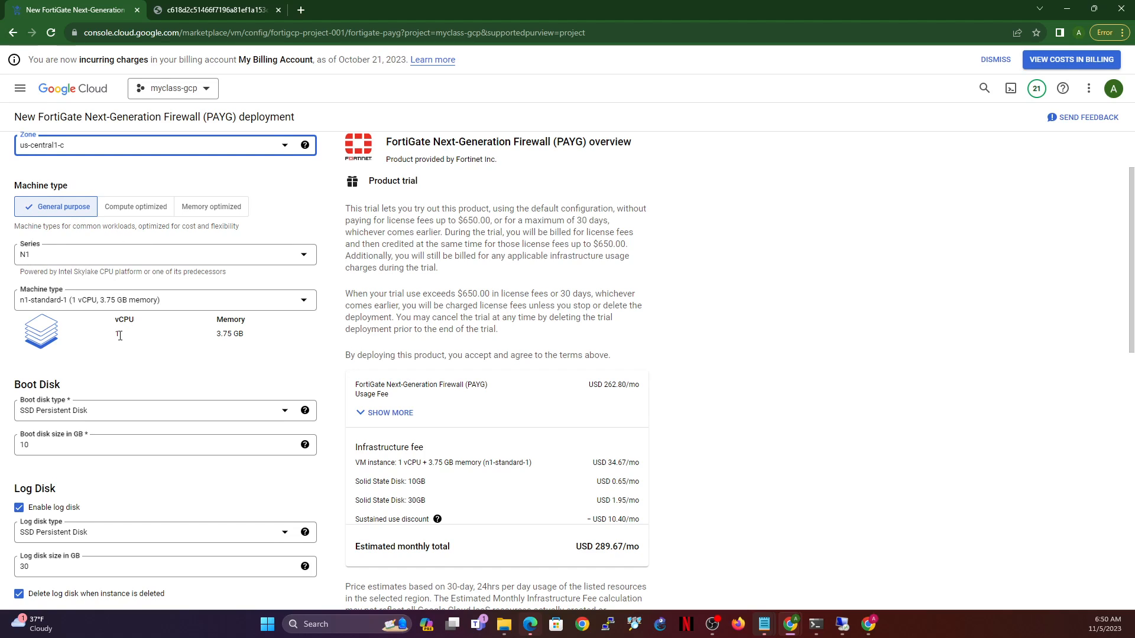
pyautogui.scroll(-1, 124, 328)
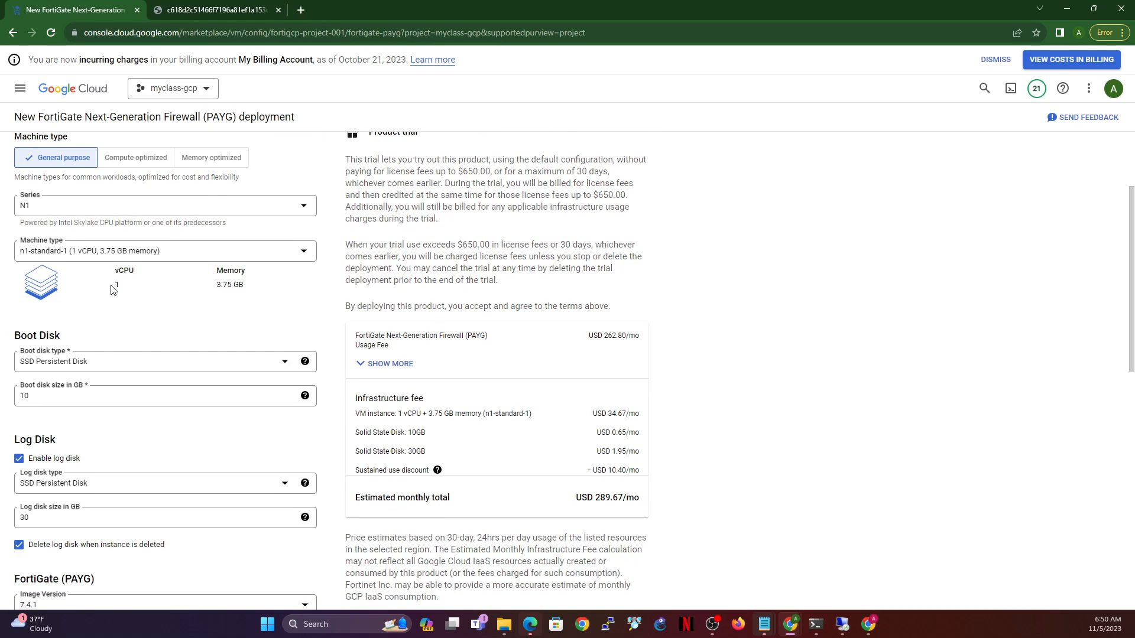
pyautogui.moveTo(111, 285); pyautogui.dragTo(149, 289)
pyautogui.scroll(-3, 180, 369)
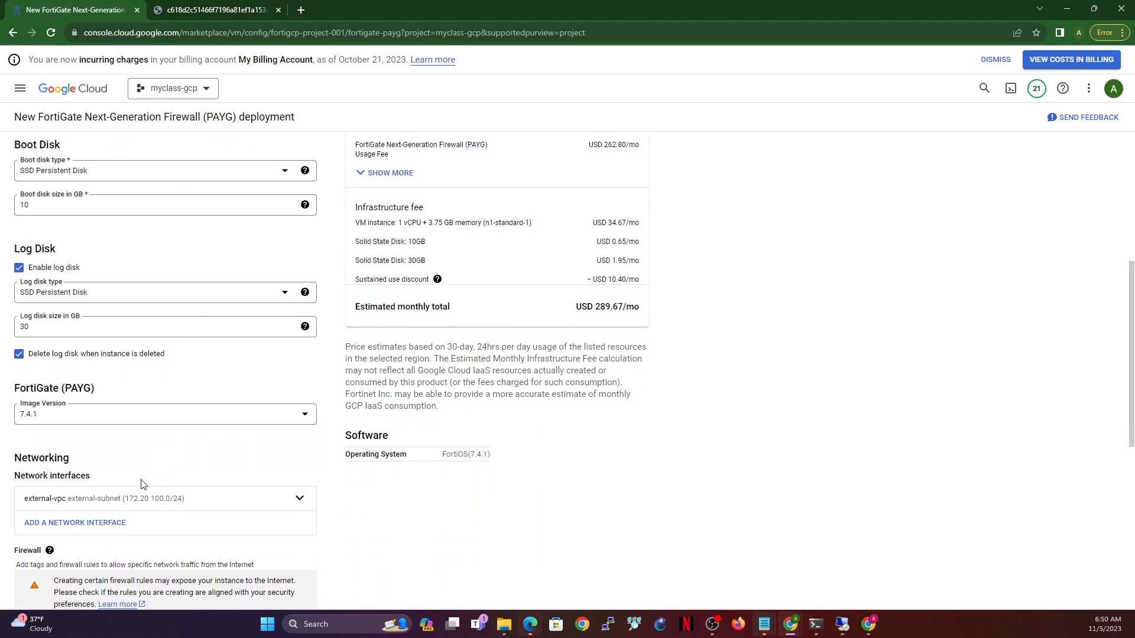
# - Keep the external-vpc interface and add a second interface on internal-vpc
pyautogui.scroll(-2, 148, 487)
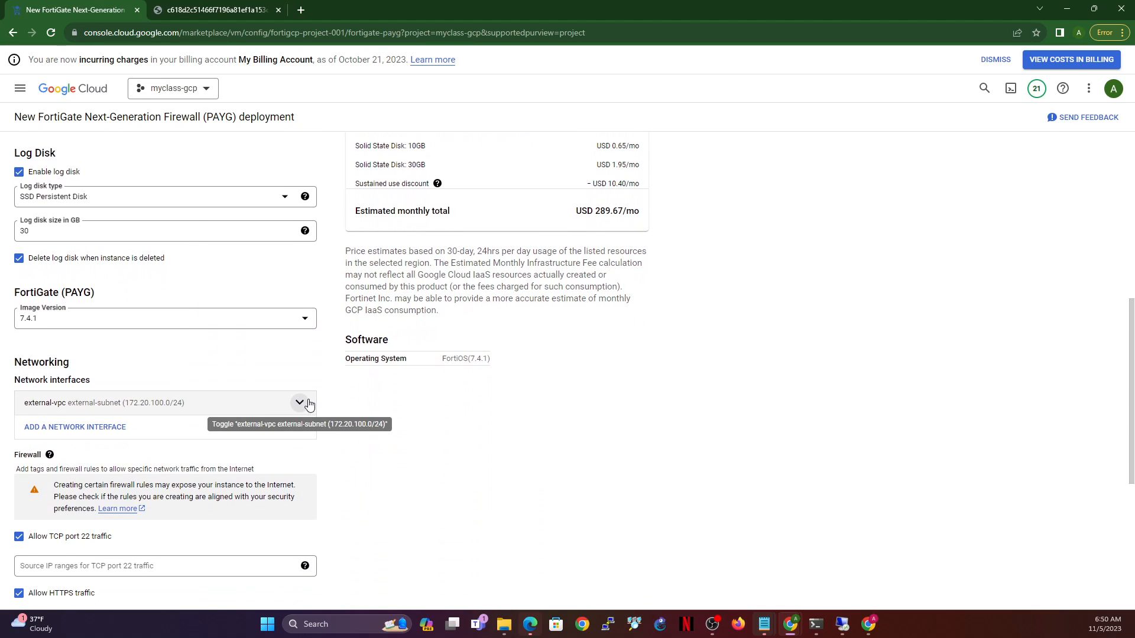
pyautogui.click(300, 405)
pyautogui.scroll(-2, 165, 376)
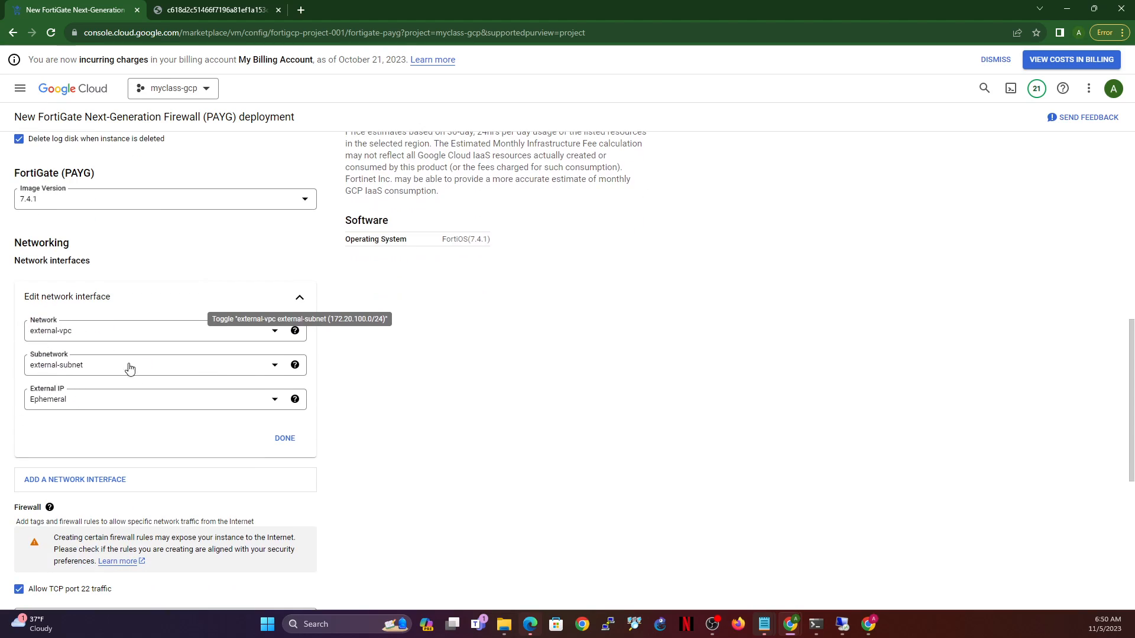
pyautogui.click(282, 438)
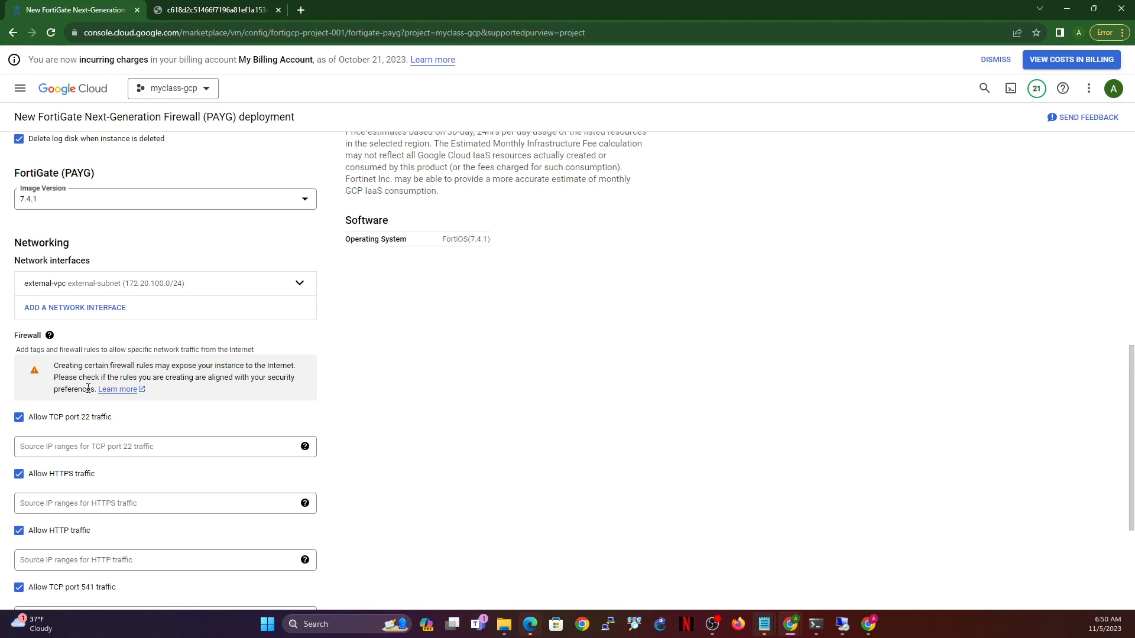
pyautogui.click(83, 310)
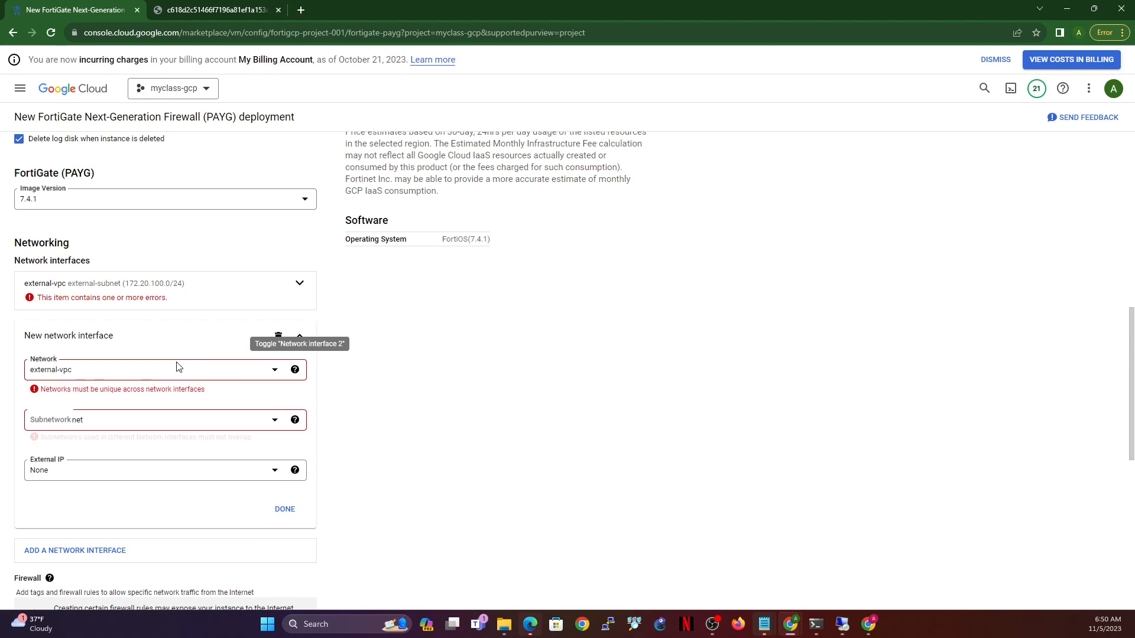
pyautogui.click(113, 372)
pyautogui.click(83, 470)
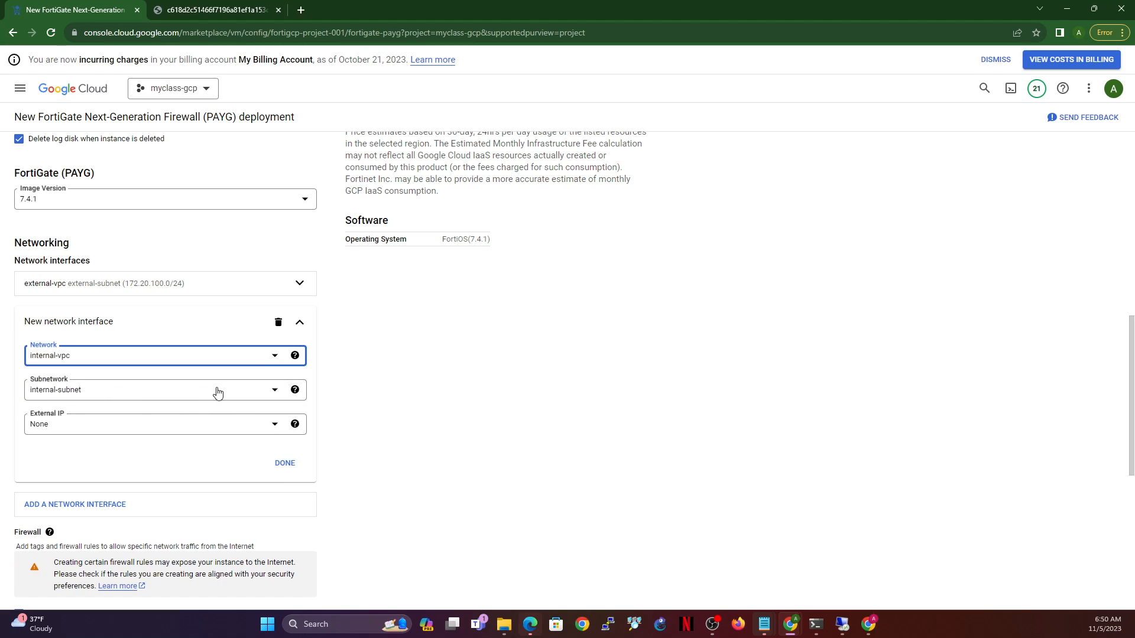
pyautogui.click(284, 464)
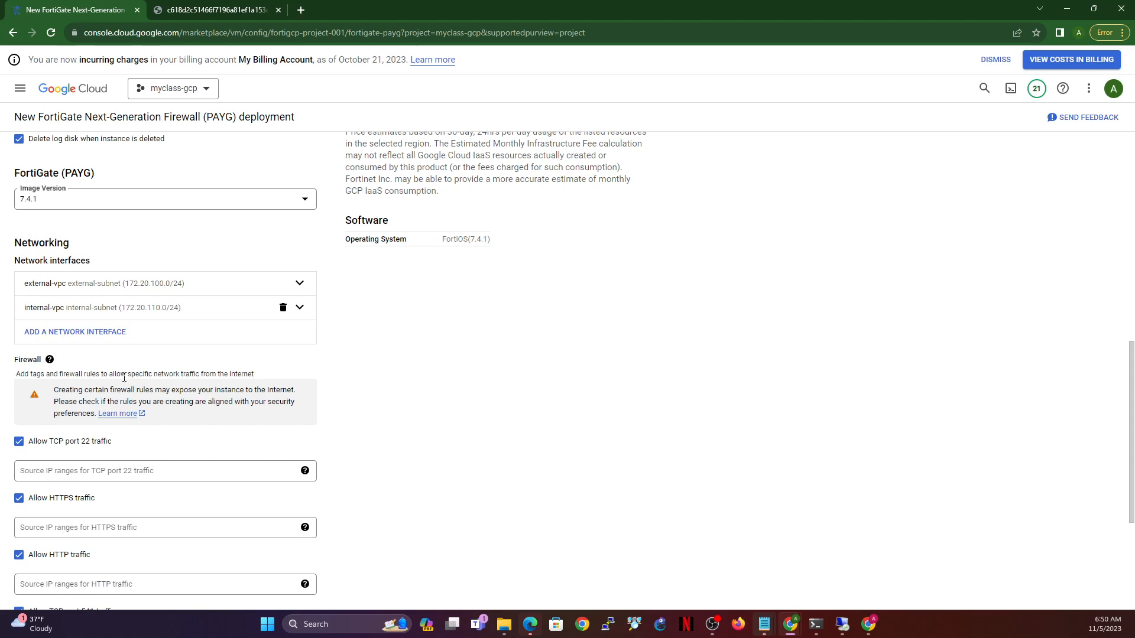
# - Add a third interface on ha-mgmt and highlight the resulting CPU requirement error
pyautogui.click(92, 332)
pyautogui.click(130, 392)
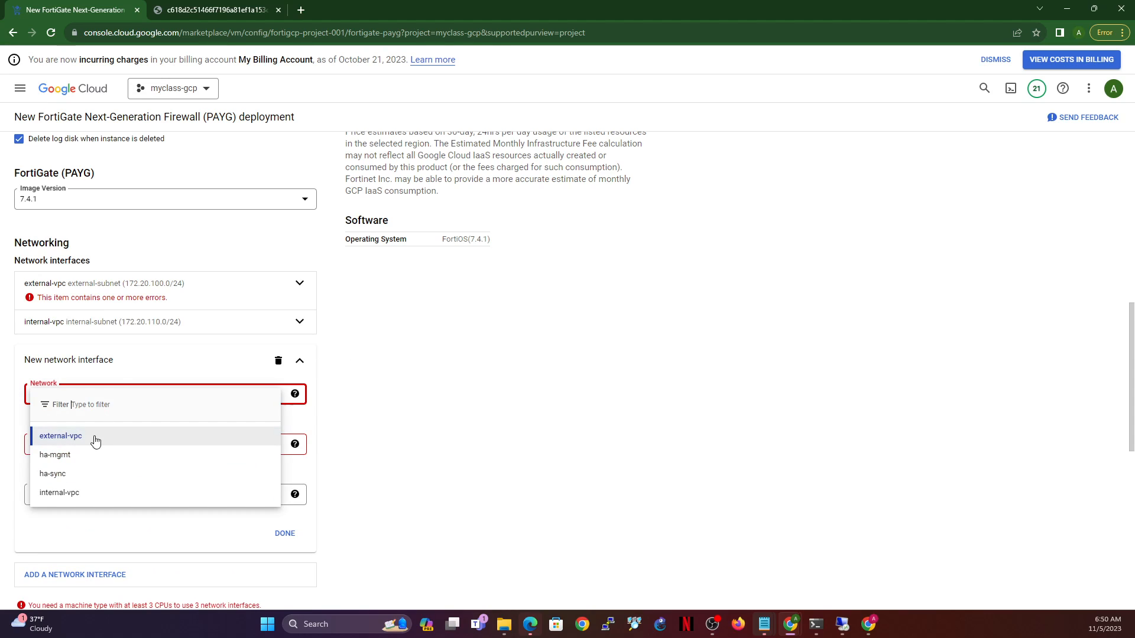
pyautogui.click(95, 456)
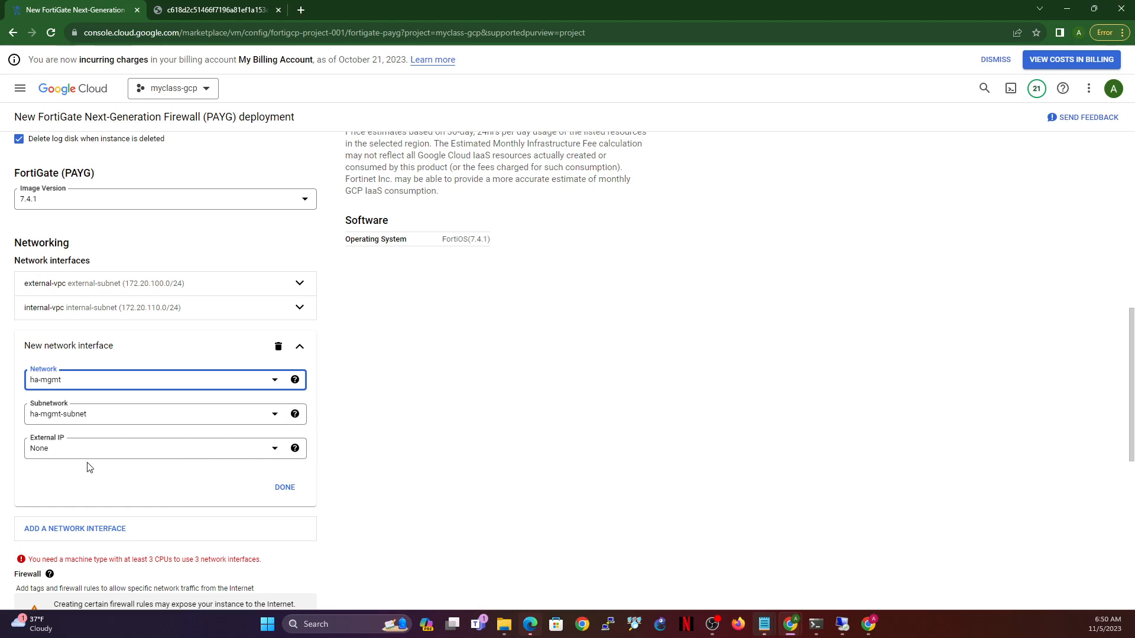
pyautogui.click(285, 488)
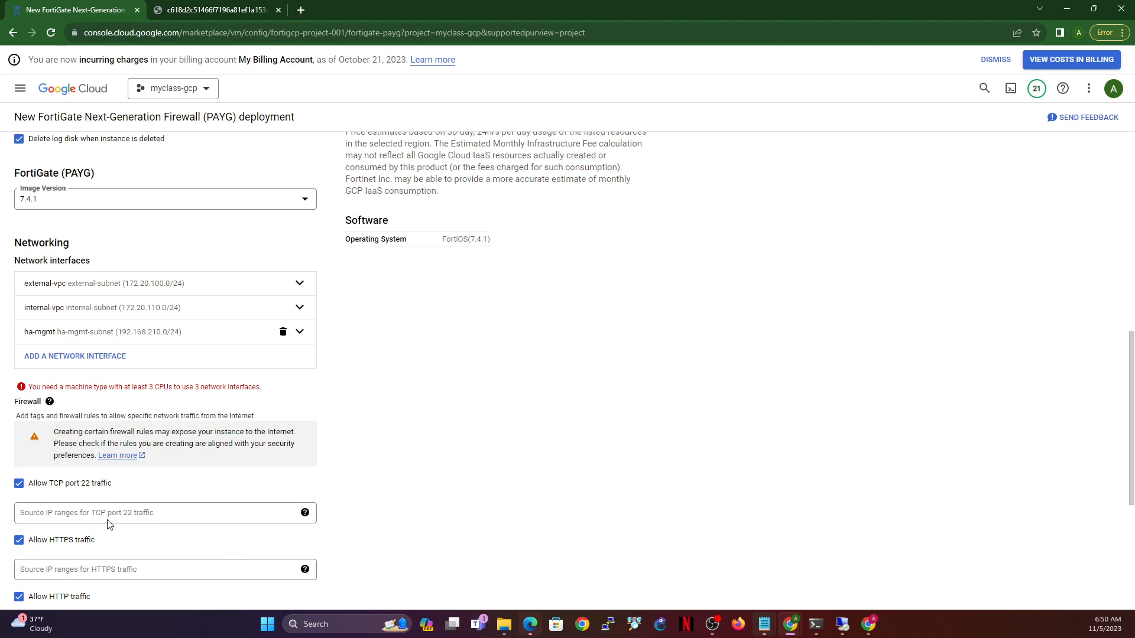
pyautogui.moveTo(36, 388); pyautogui.dragTo(280, 380)
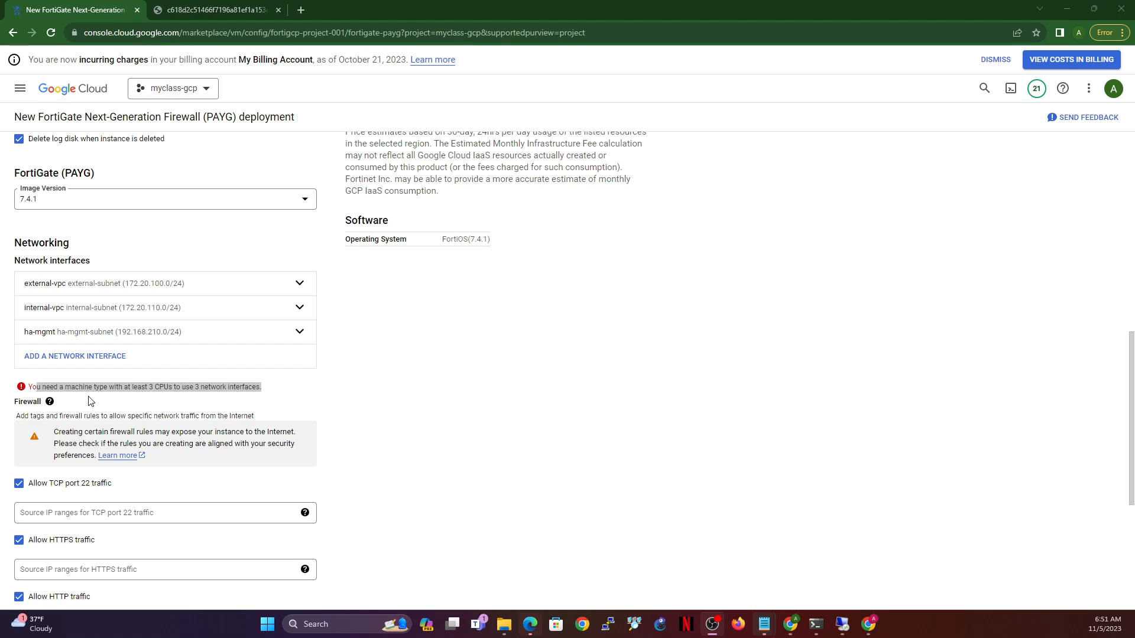
pyautogui.click(173, 387)
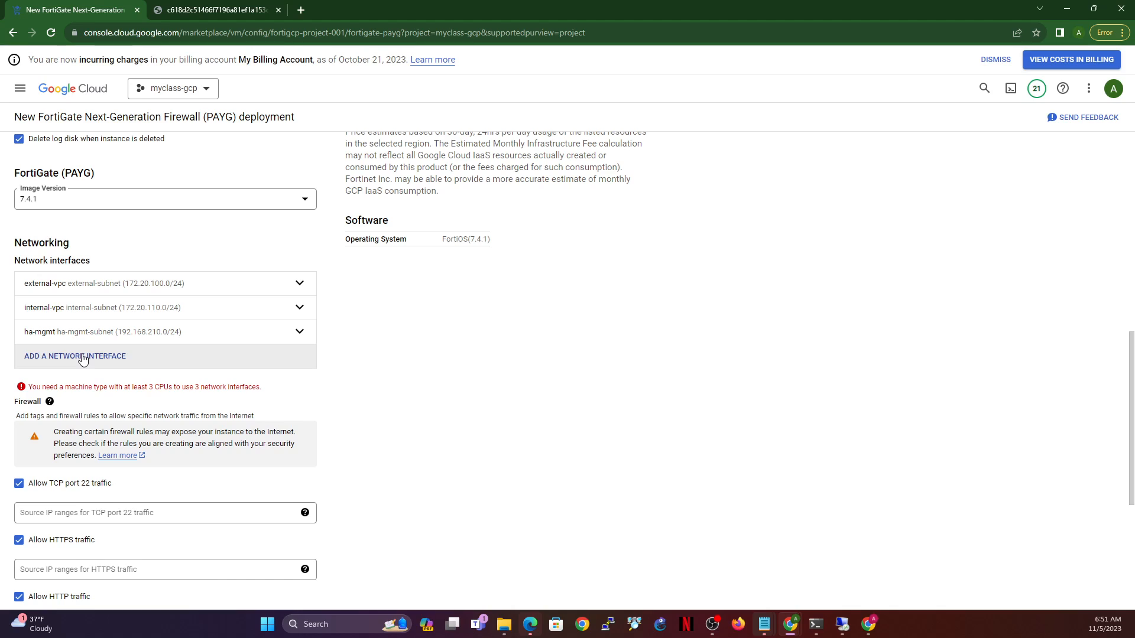
# - Change the third interface's network from ha-mgmt to ha-sync
pyautogui.click(83, 357)
pyautogui.click(93, 420)
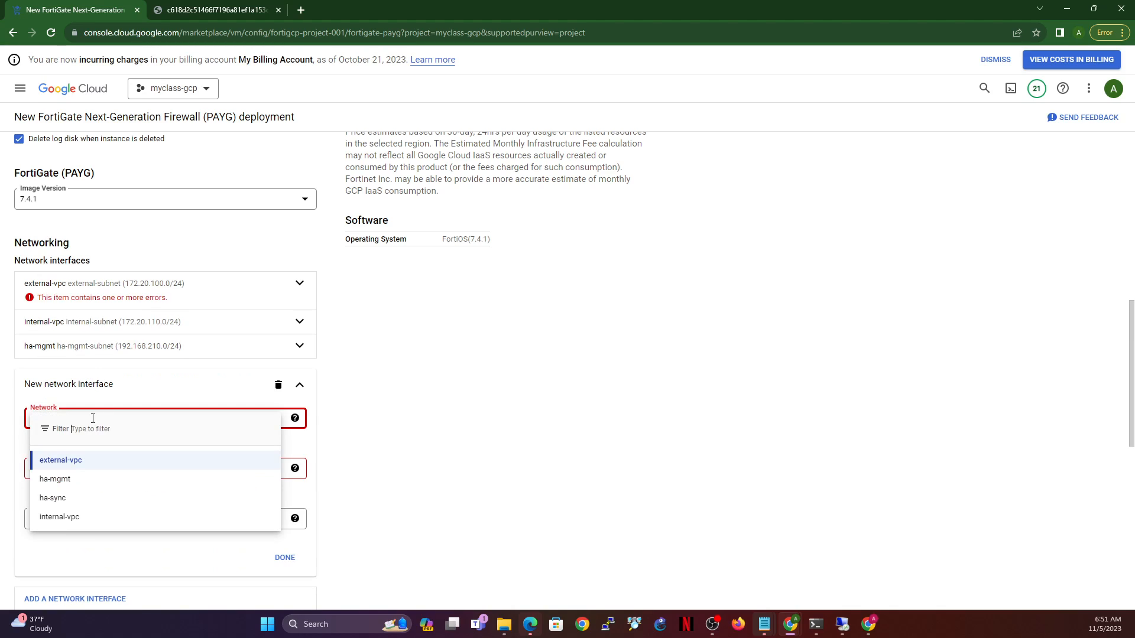
pyautogui.click(93, 363)
pyautogui.click(89, 346)
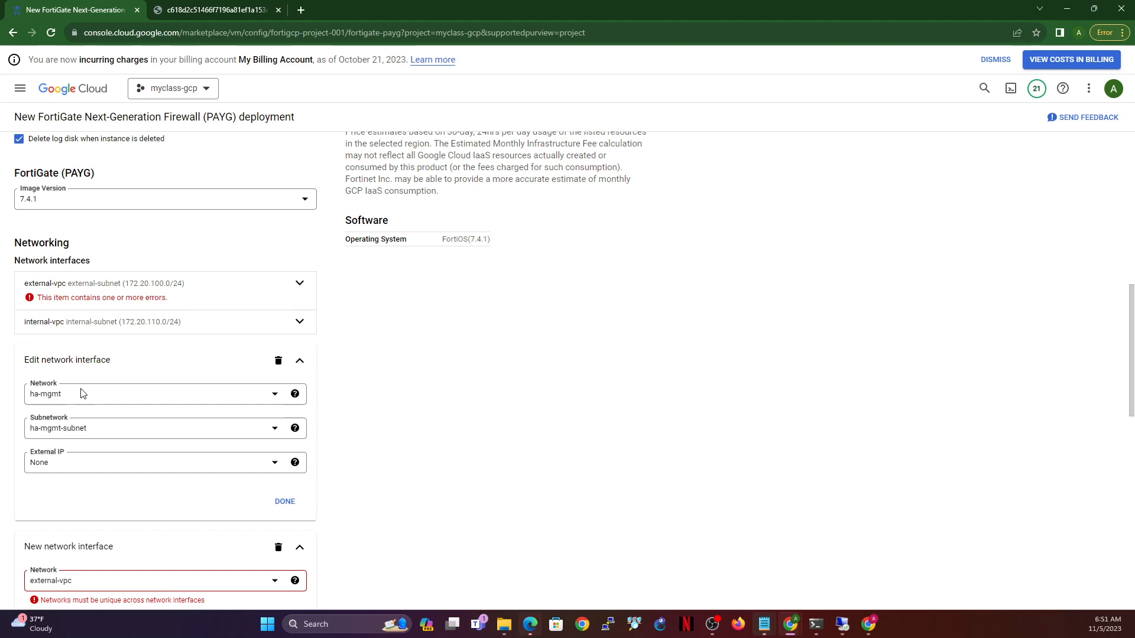
pyautogui.click(71, 395)
pyautogui.click(74, 474)
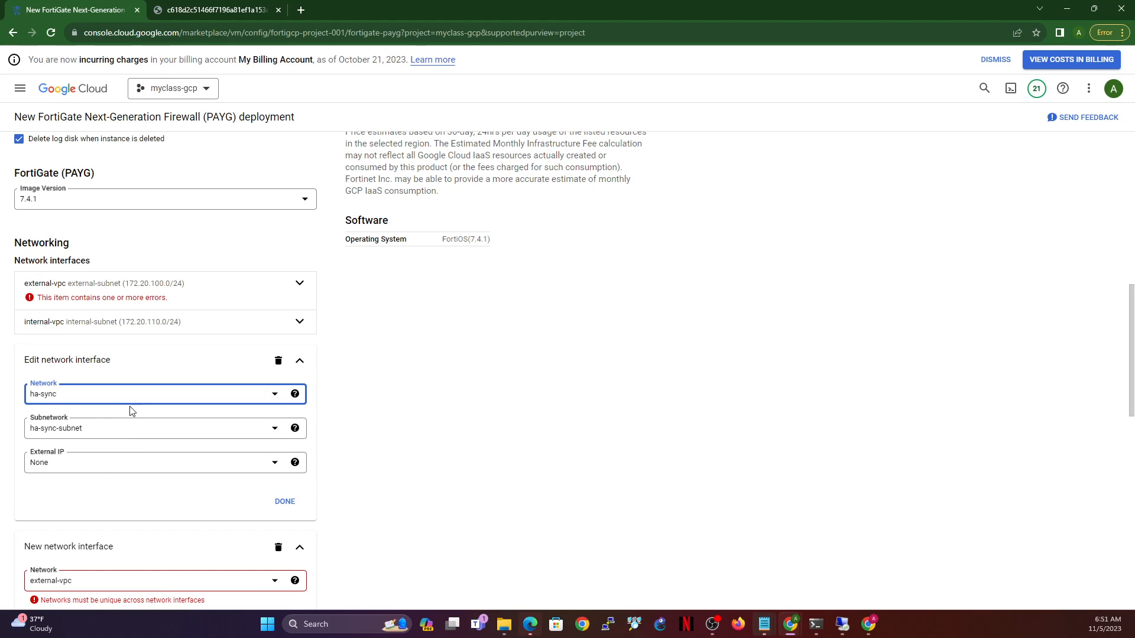
pyautogui.click(285, 502)
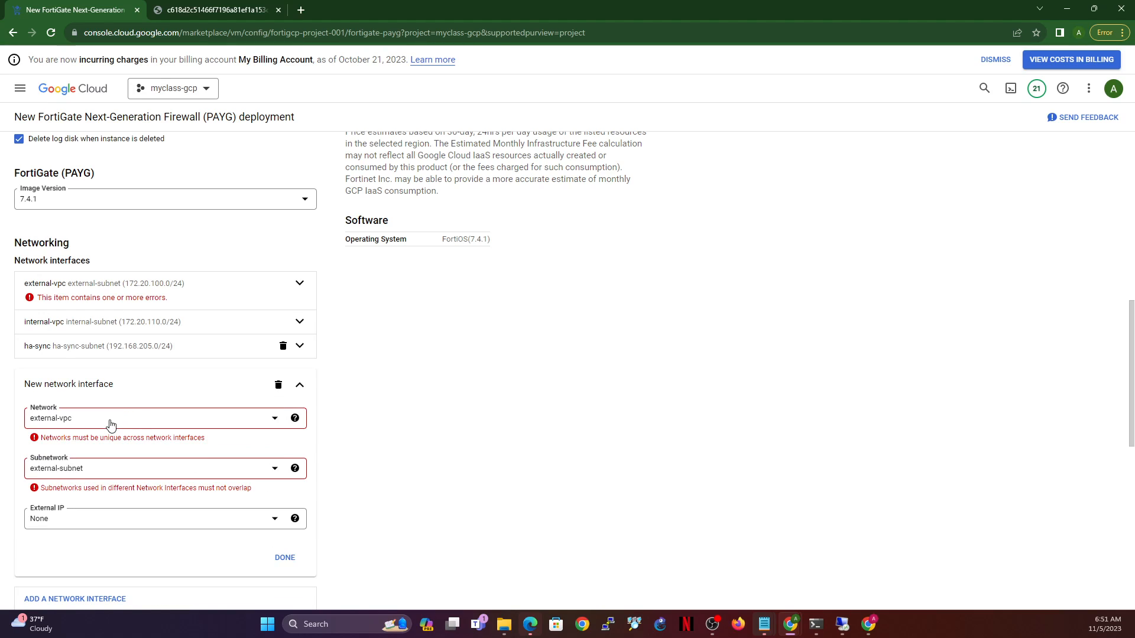
# - Attach the fourth interface to ha-mgmt with an ephemeral external IP, noting the 4-CPU message
pyautogui.click(110, 424)
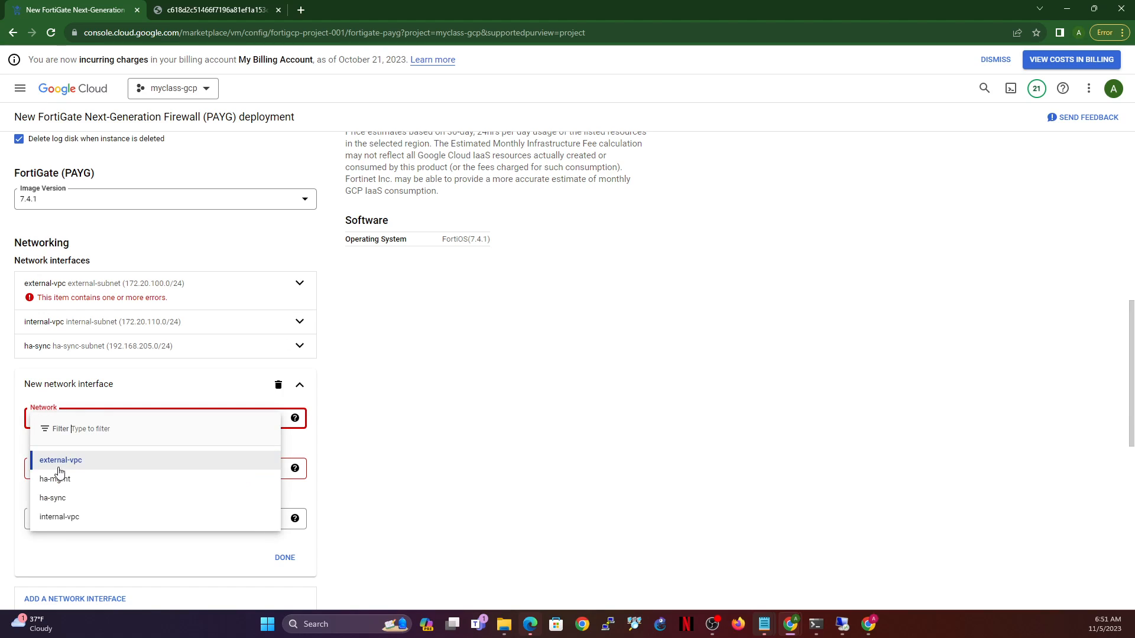
pyautogui.click(70, 481)
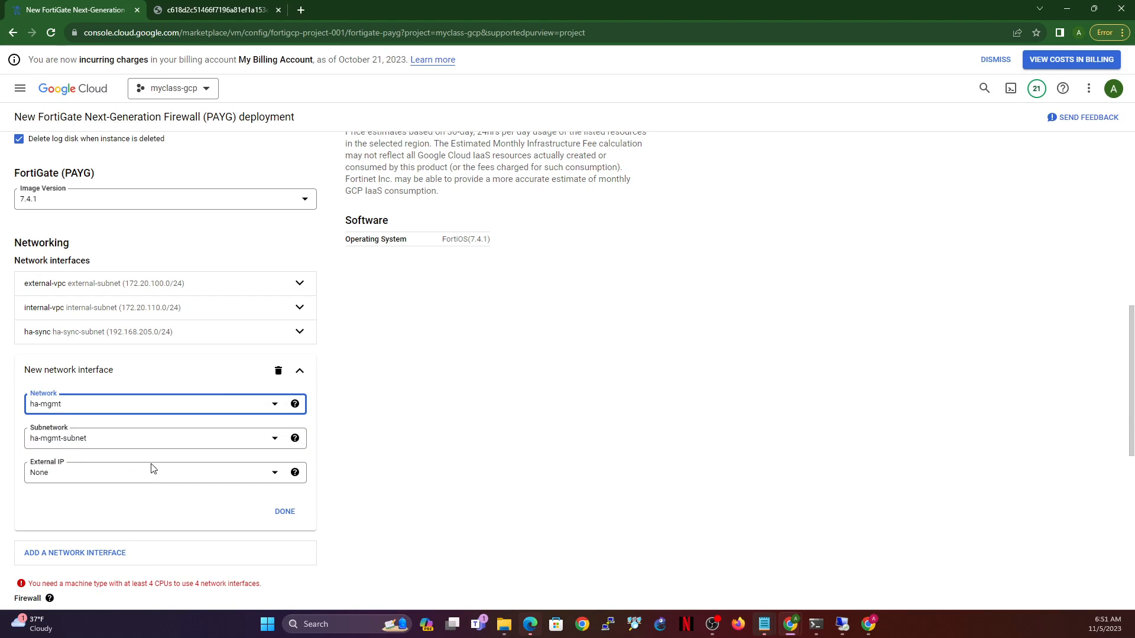
pyautogui.click(96, 479)
pyautogui.click(82, 540)
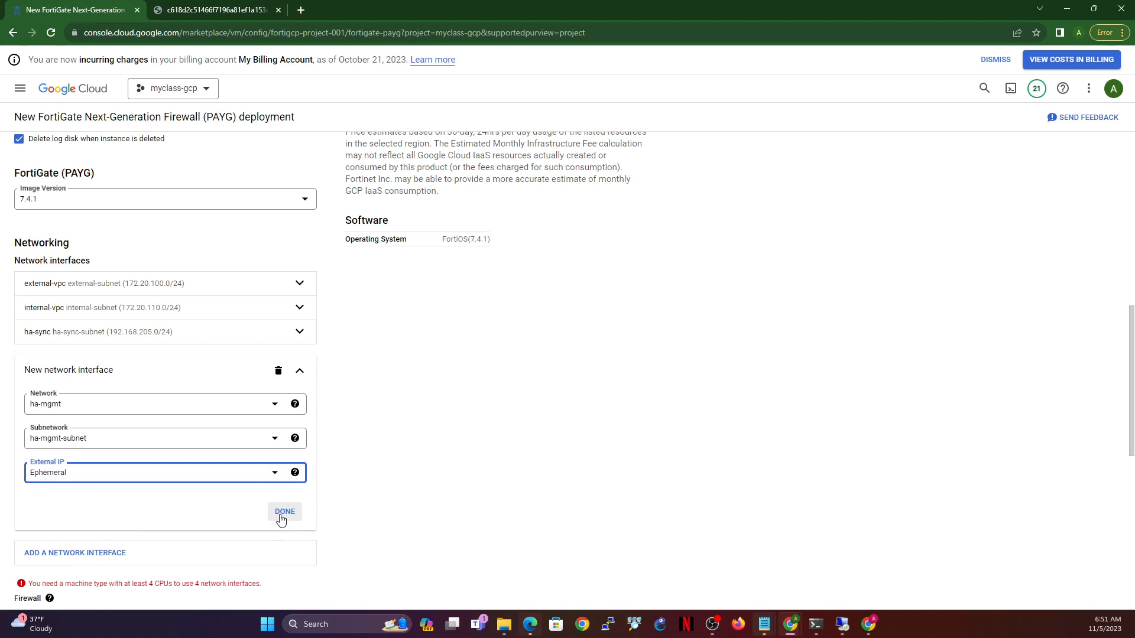
pyautogui.click(283, 513)
pyautogui.moveTo(83, 412); pyautogui.dragTo(273, 418)
# - Switch to a Custom N1 machine type with 4 vCPUs and 5 GB memory
pyautogui.scroll(10, 406, 367)
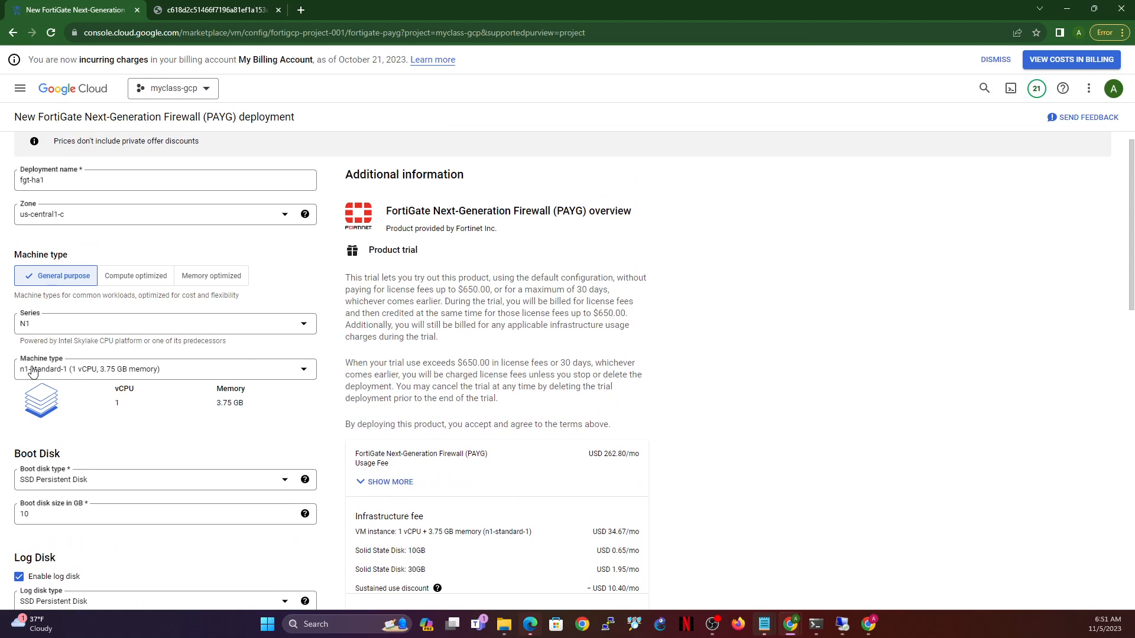
pyautogui.click(166, 373)
pyautogui.click(221, 387)
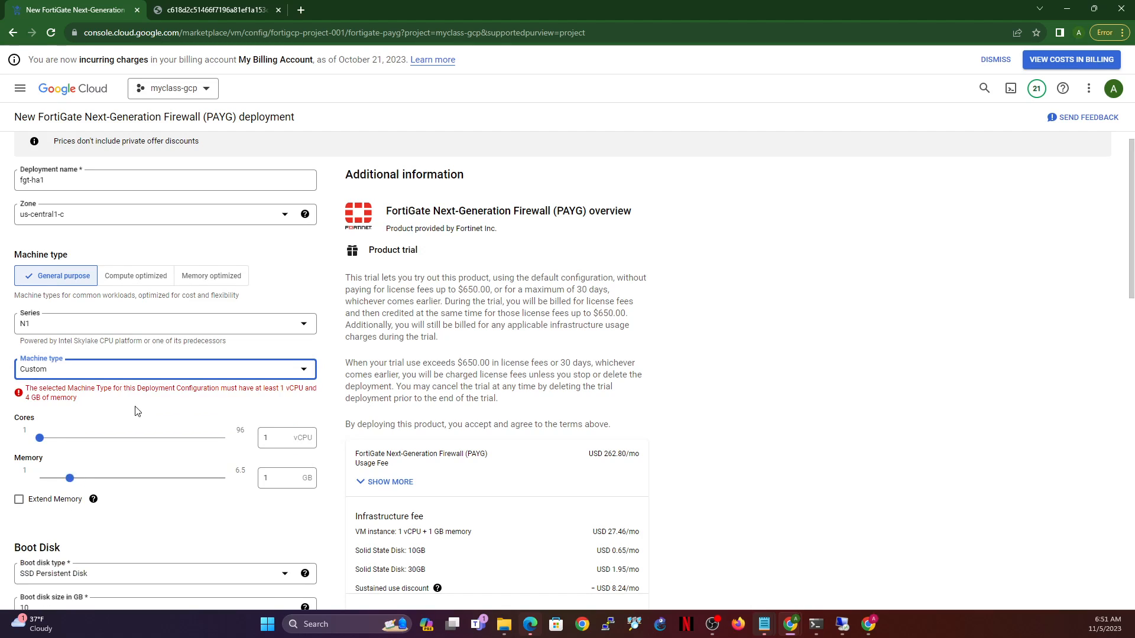
pyautogui.click(185, 378)
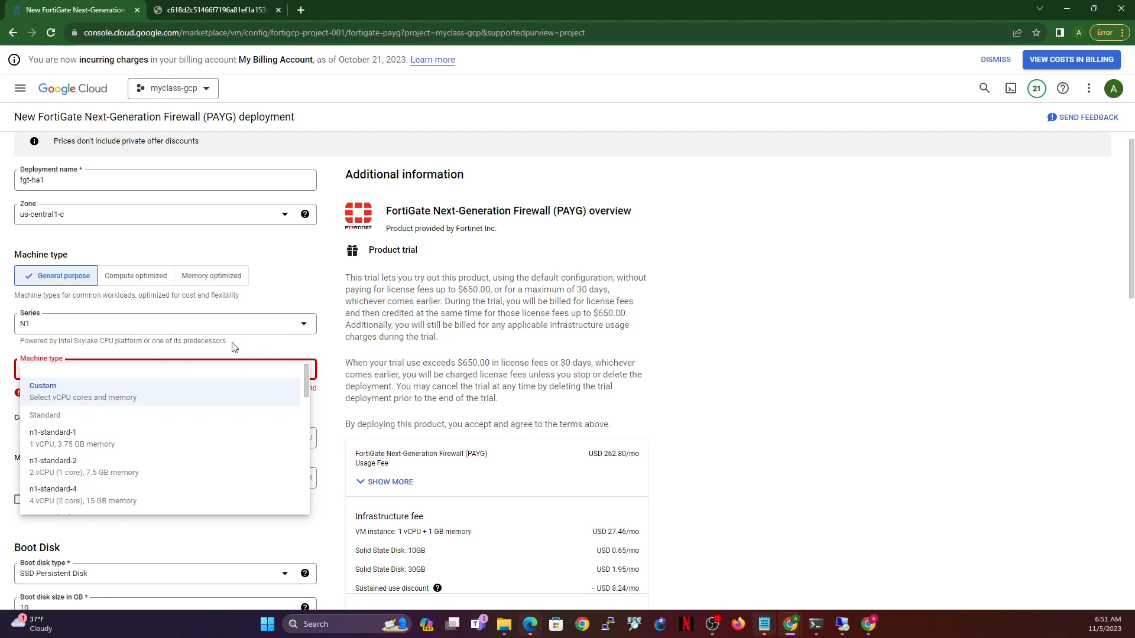
pyautogui.click(99, 390)
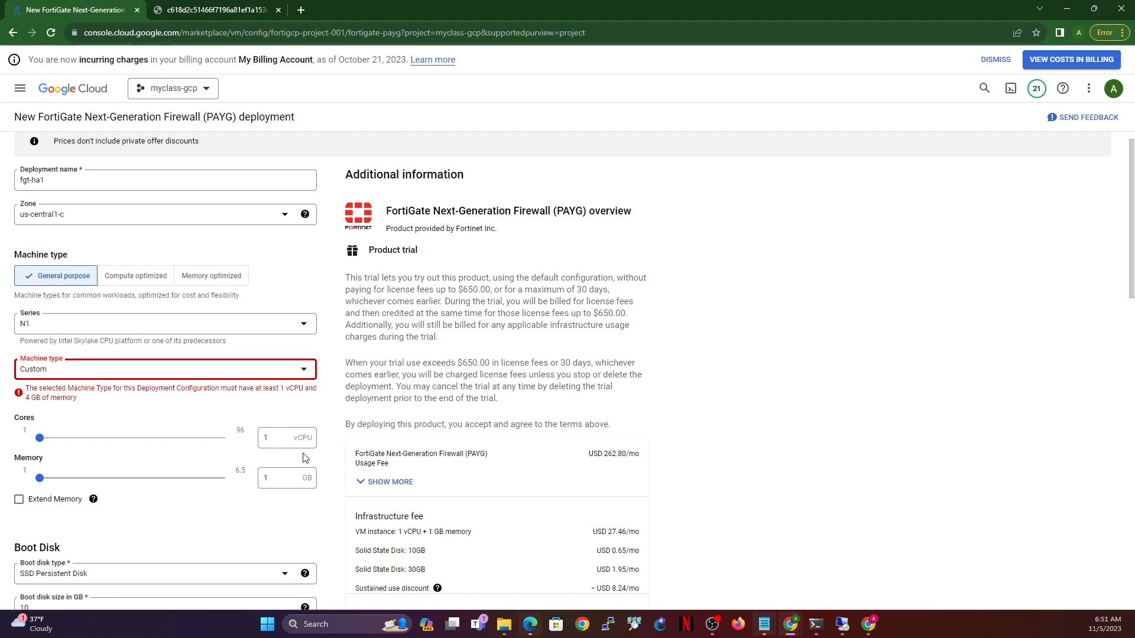
pyautogui.doubleClick(284, 440)
pyautogui.write('4')
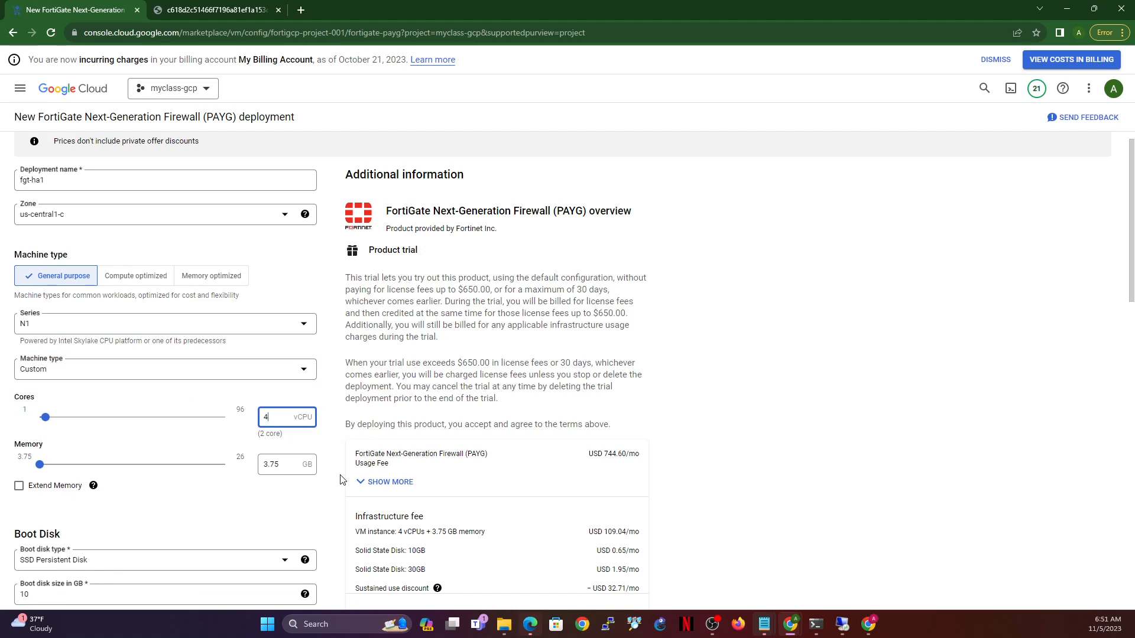
pyautogui.doubleClick(289, 465)
pyautogui.write('5')
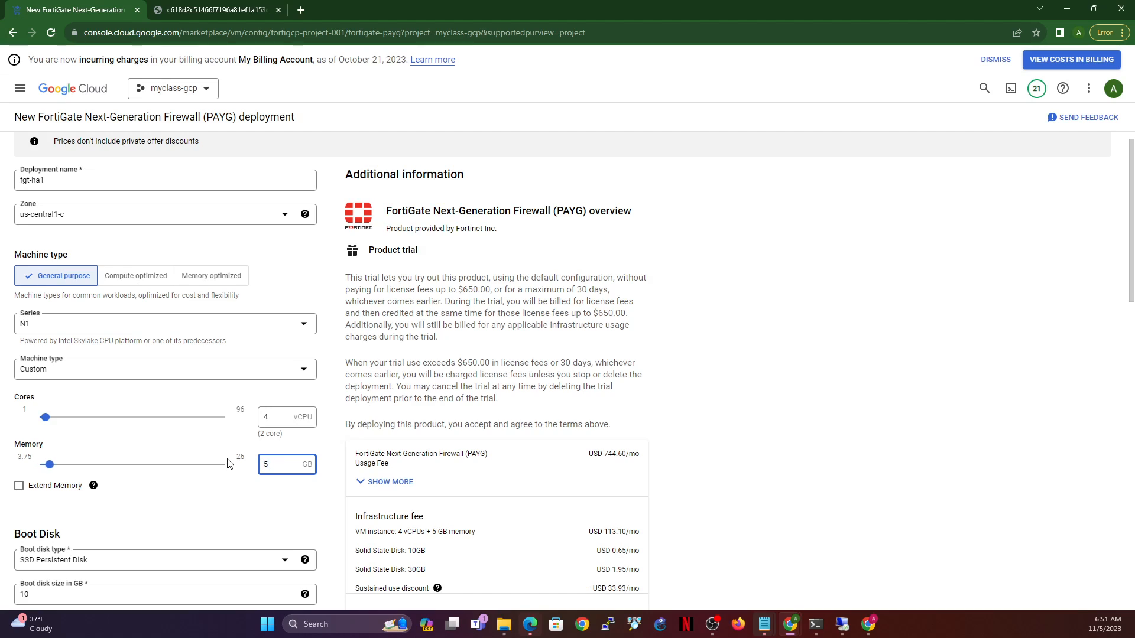
pyautogui.click(330, 437)
pyautogui.scroll(-2, 322, 402)
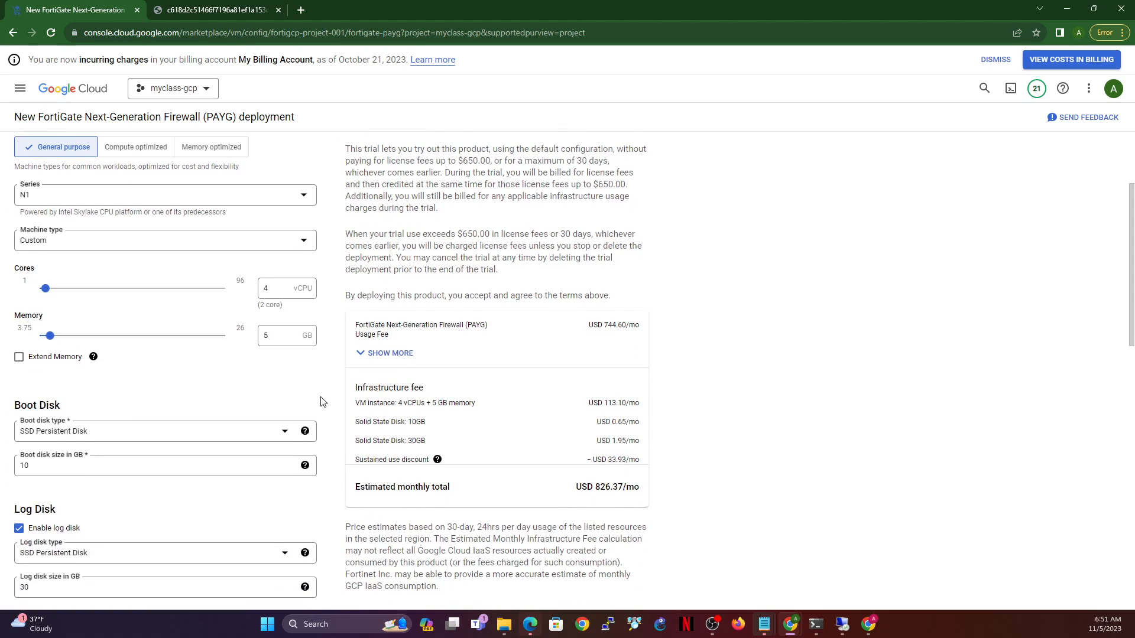
pyautogui.scroll(-7, 311, 395)
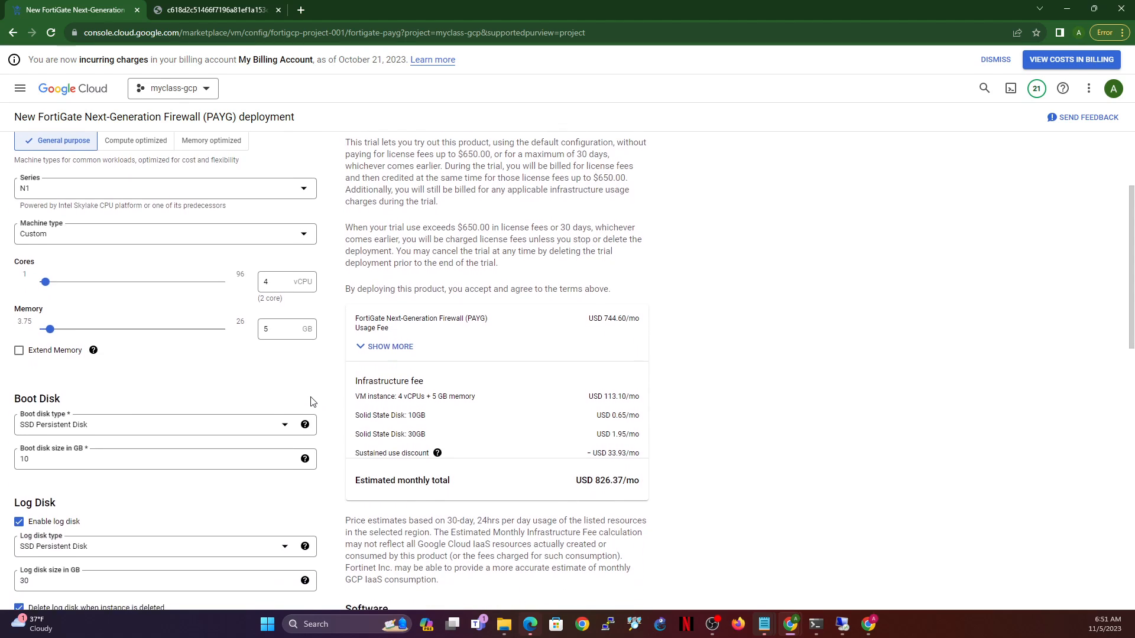
pyautogui.scroll(-2, 121, 472)
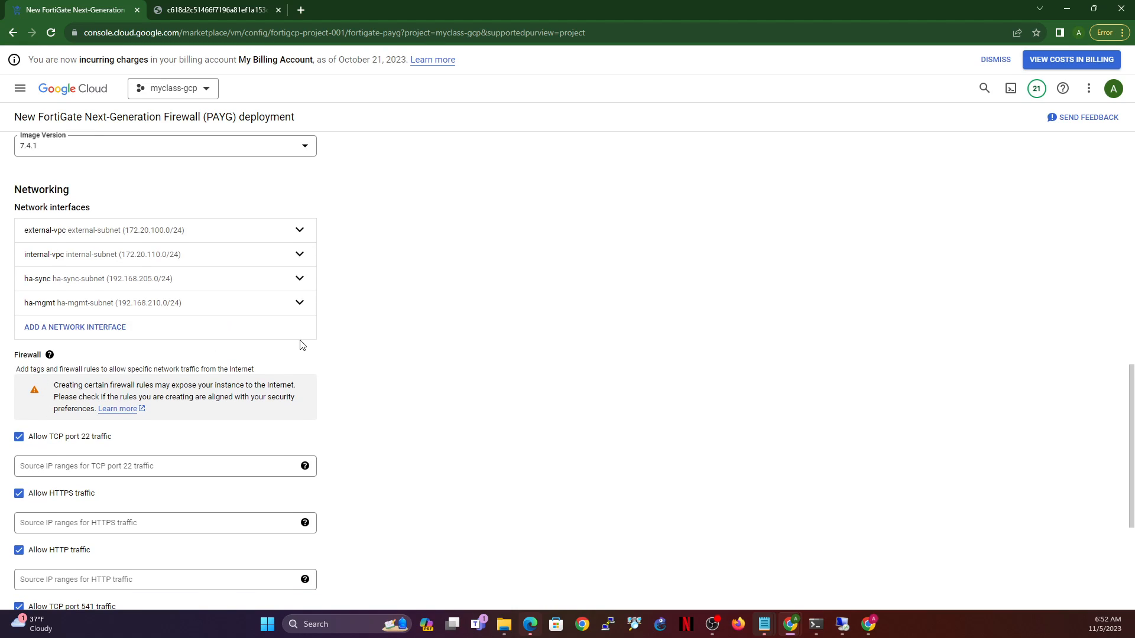
pyautogui.scroll(-4, 299, 345)
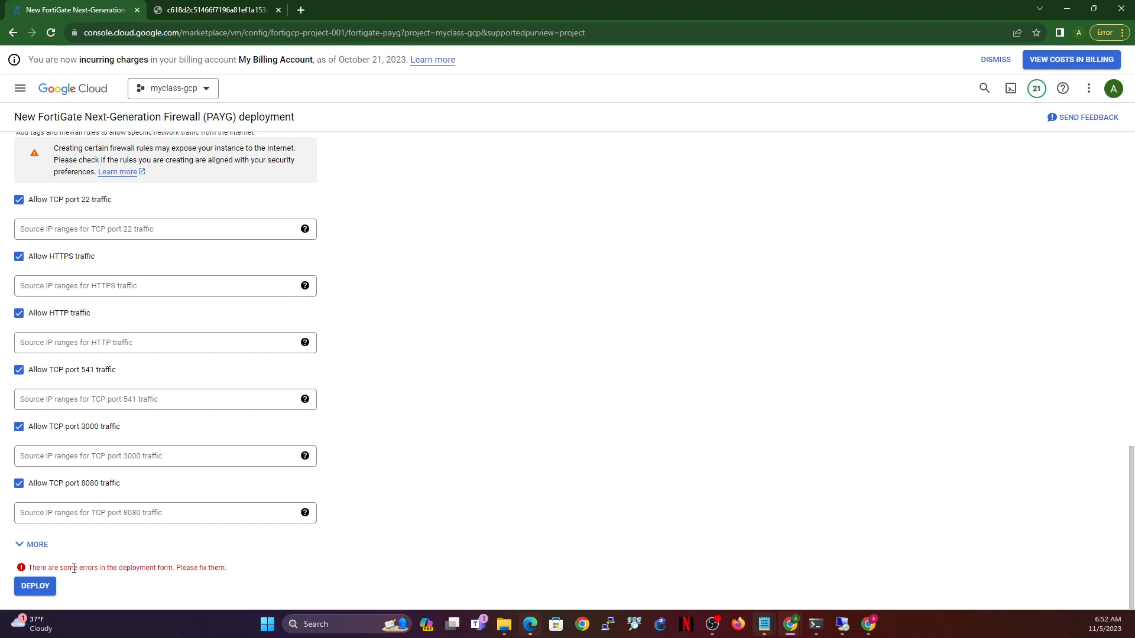
pyautogui.moveTo(67, 568); pyautogui.dragTo(266, 571)
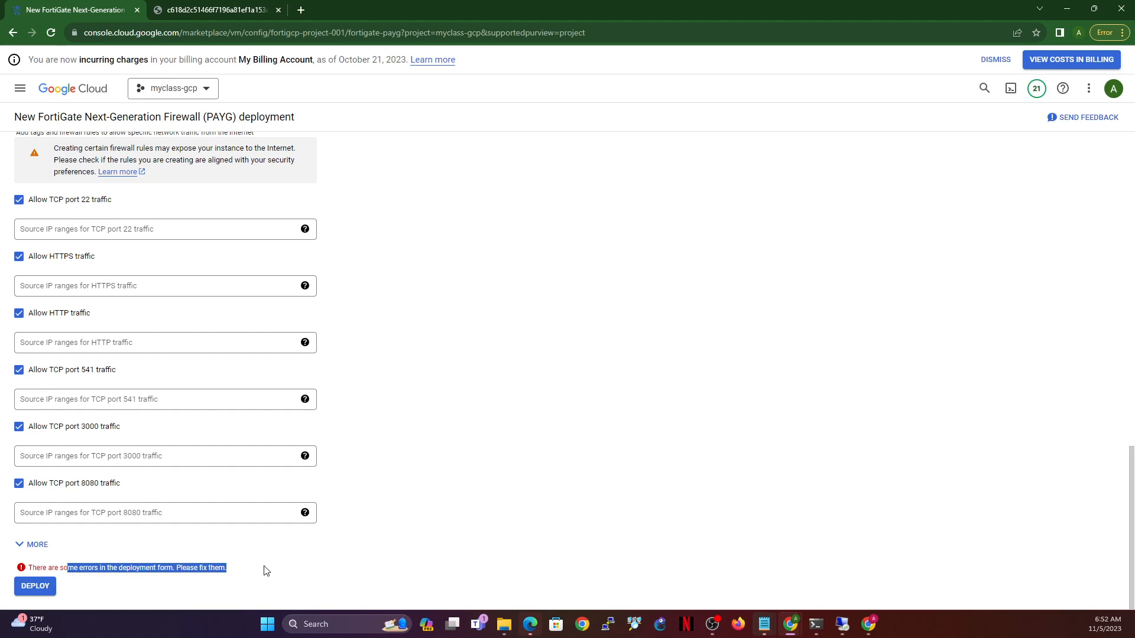
# - Reload the deployment form and set the zone to us-central1-c
pyautogui.click(51, 32)
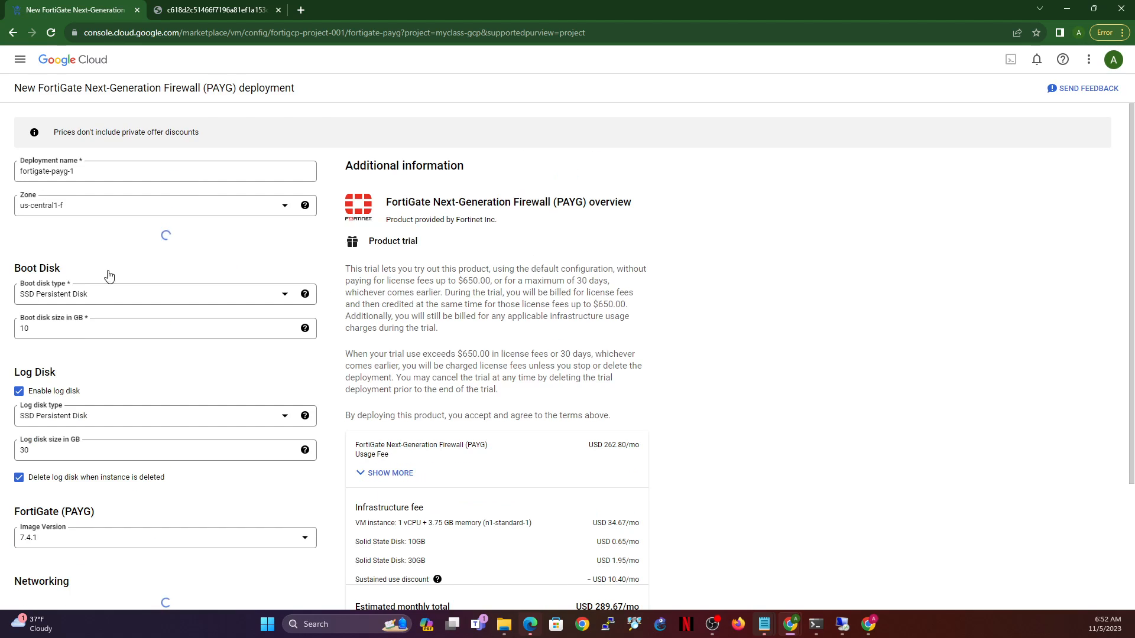
pyautogui.click(106, 213)
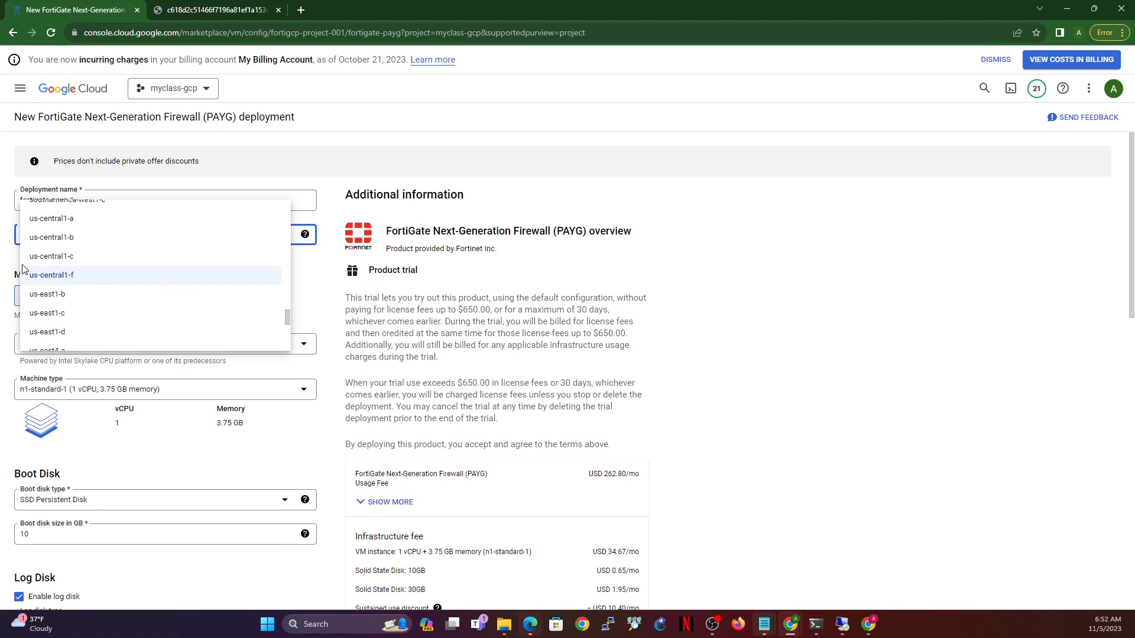
pyautogui.click(36, 256)
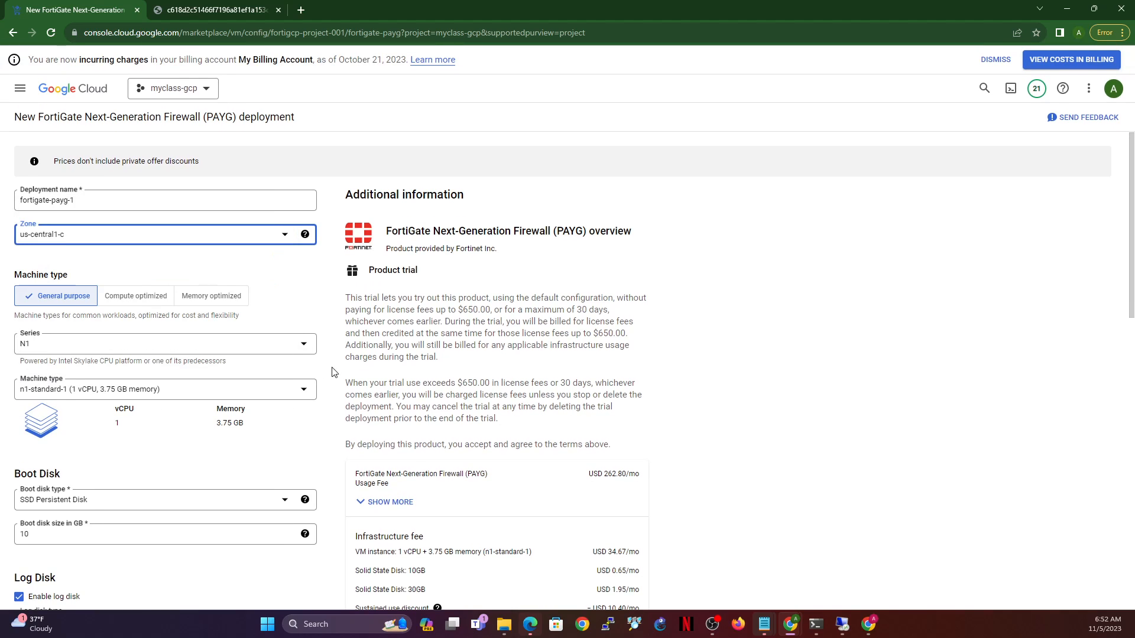
# - Use a Custom machine type with 4 cores and 5 GB memory
pyautogui.click(140, 391)
pyautogui.click(71, 421)
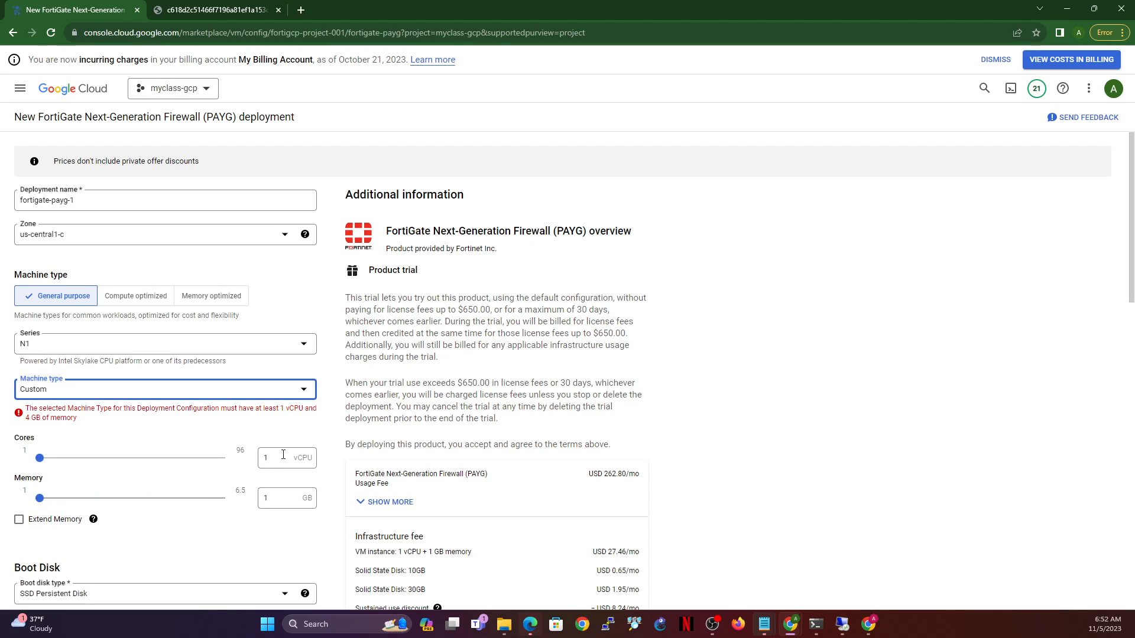
pyautogui.moveTo(283, 454); pyautogui.dragTo(256, 464)
pyautogui.write('4')
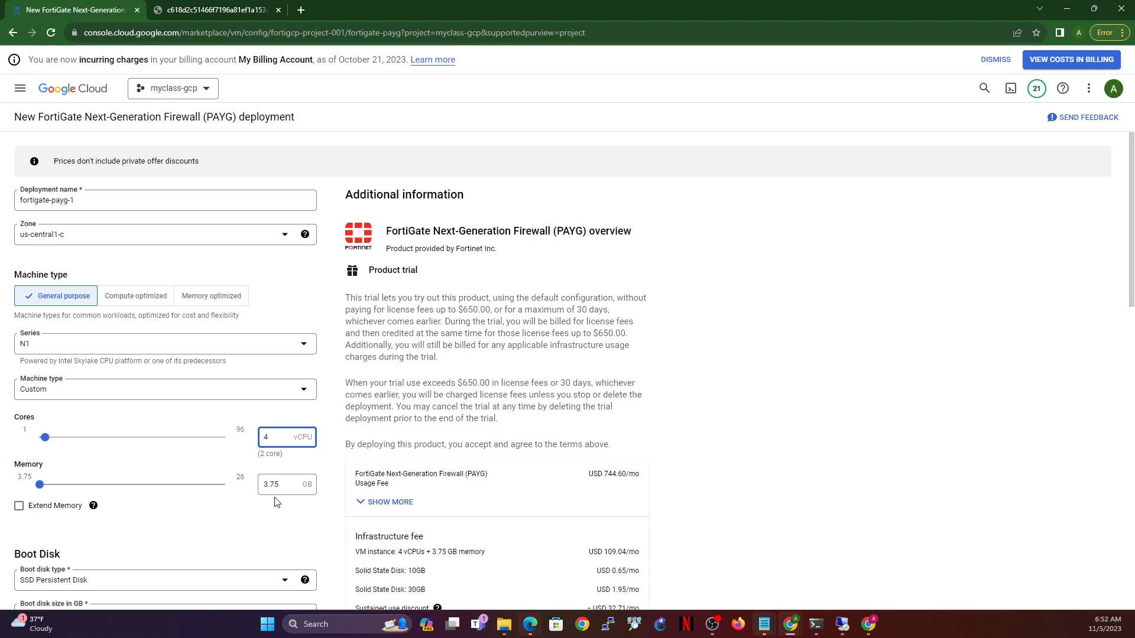
pyautogui.doubleClick(288, 484)
pyautogui.write('5')
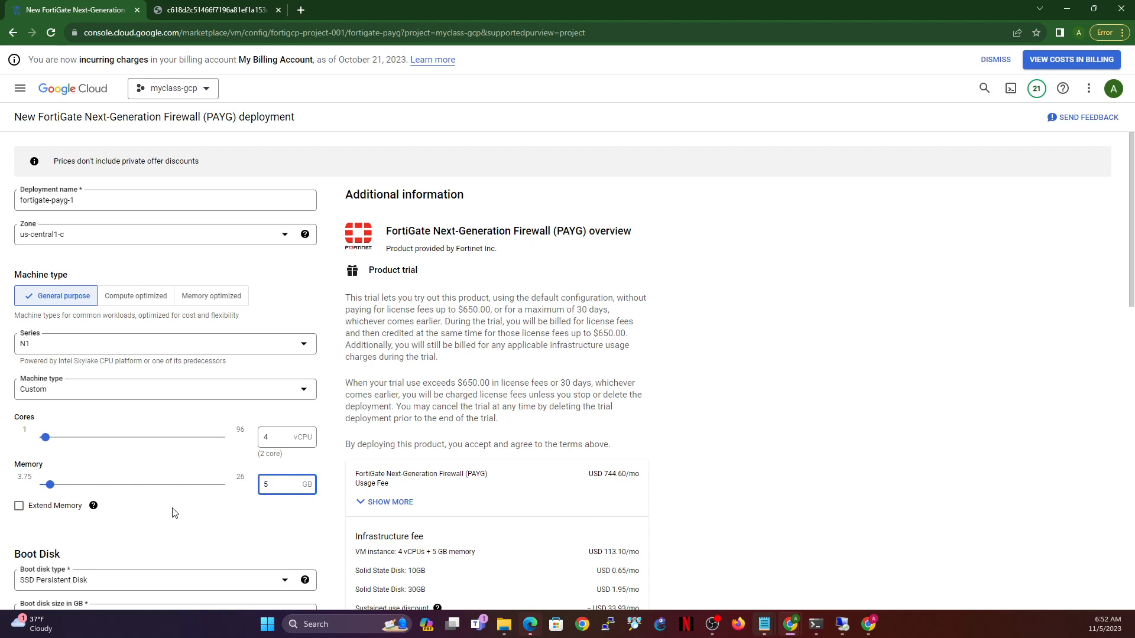
pyautogui.scroll(-1, 175, 510)
pyautogui.scroll(-9, 175, 509)
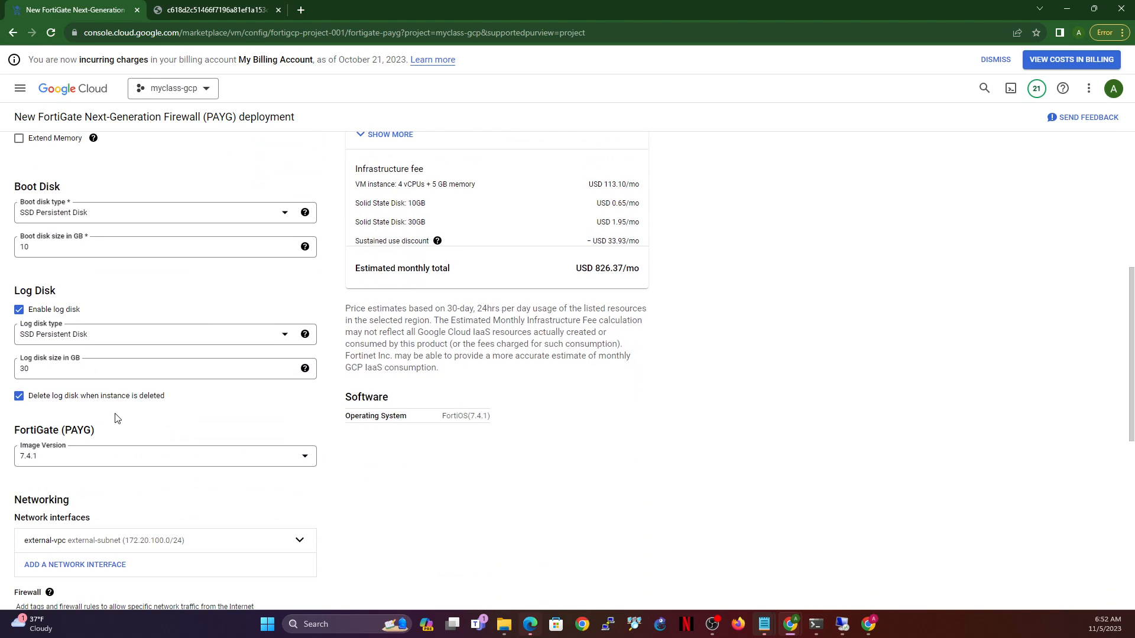
# - Add network interfaces on internal-vpc and ha-sync
pyautogui.scroll(-1, 136, 437)
pyautogui.click(75, 318)
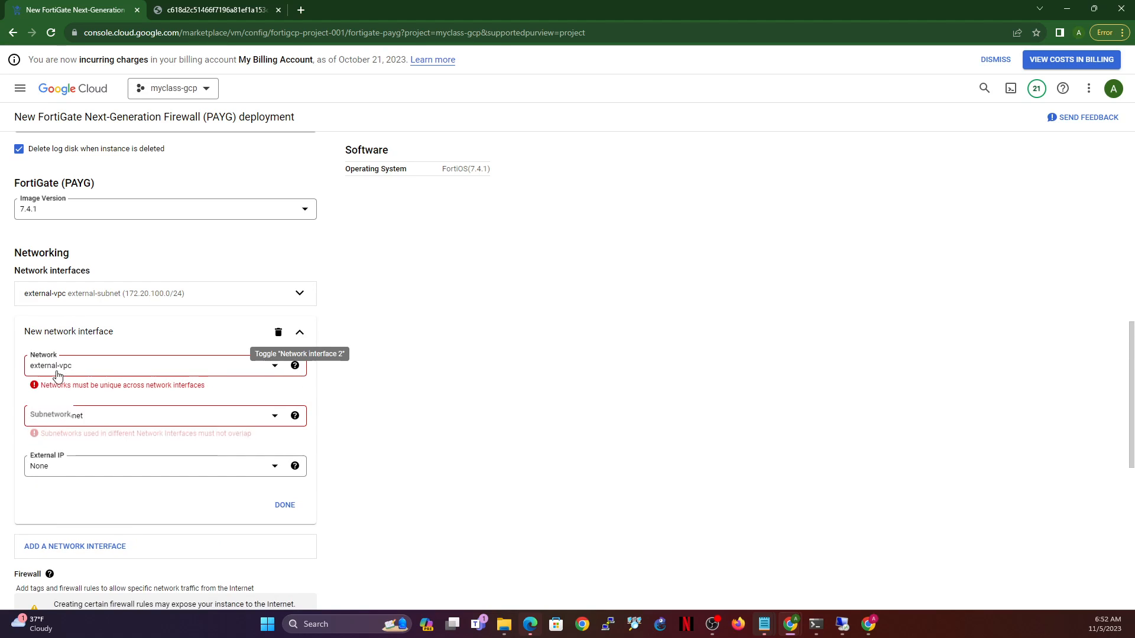
pyautogui.click(90, 367)
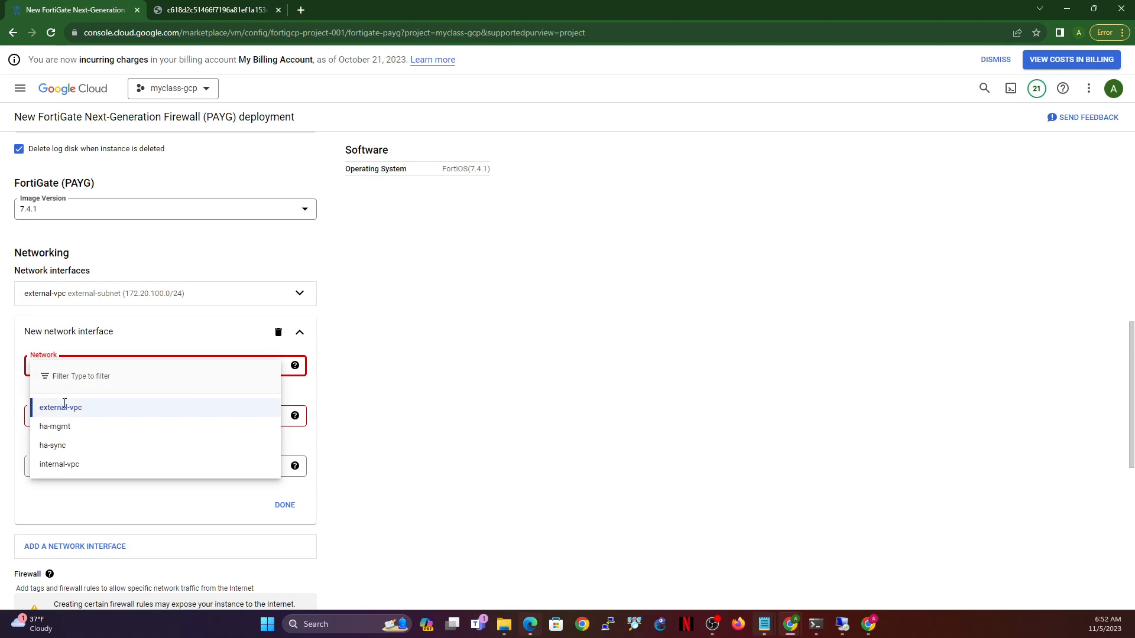
pyautogui.click(72, 464)
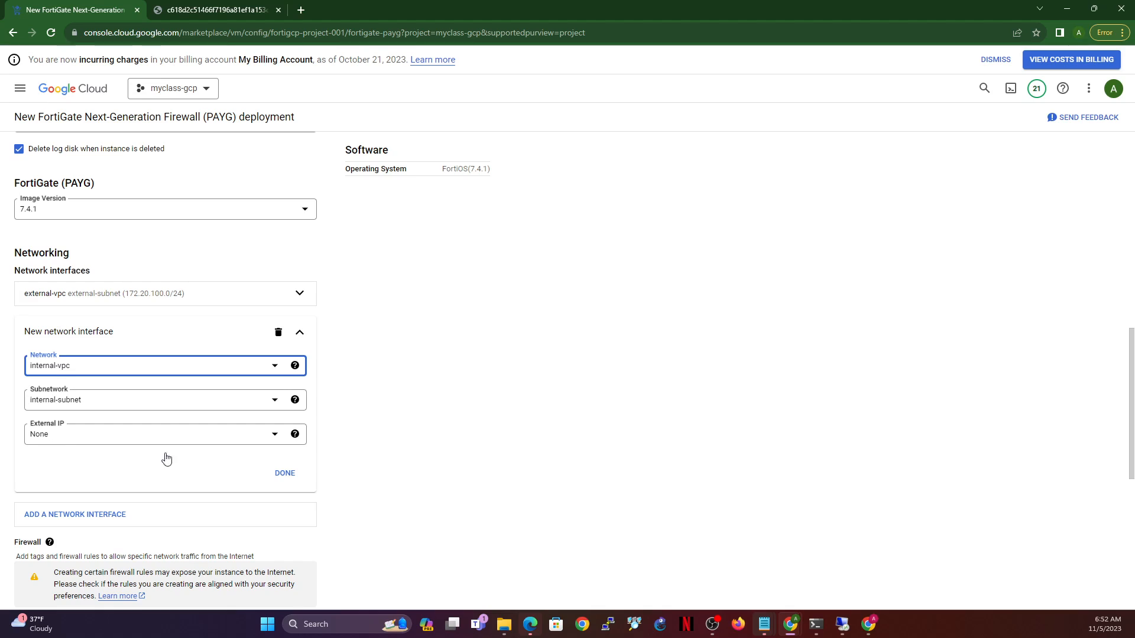
pyautogui.click(276, 477)
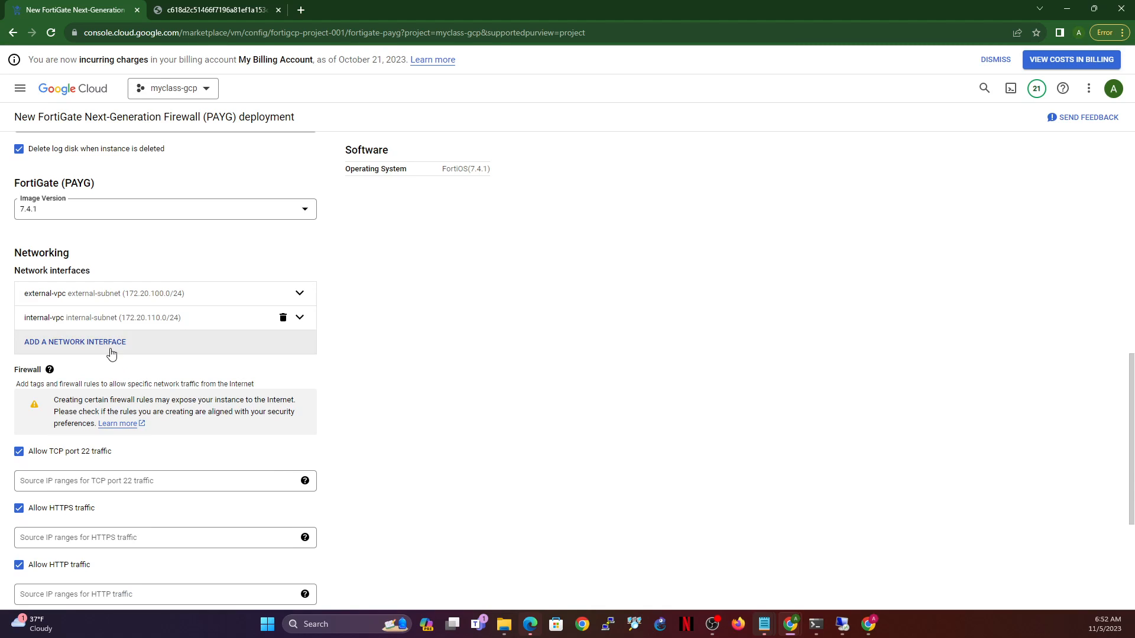
pyautogui.click(110, 353)
pyautogui.click(77, 395)
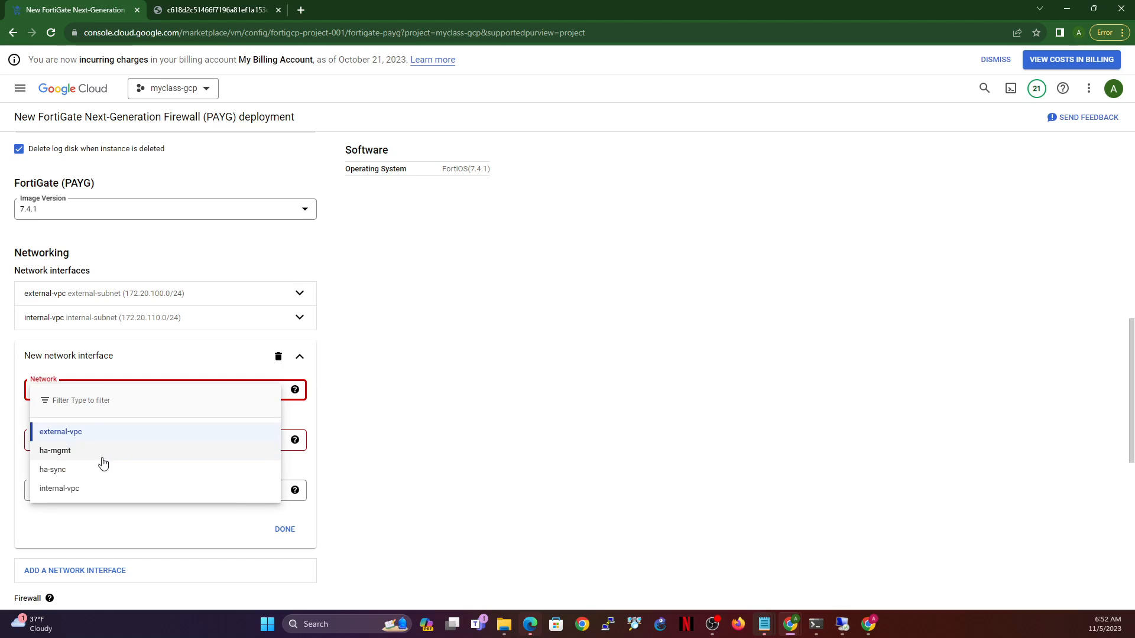
pyautogui.click(75, 471)
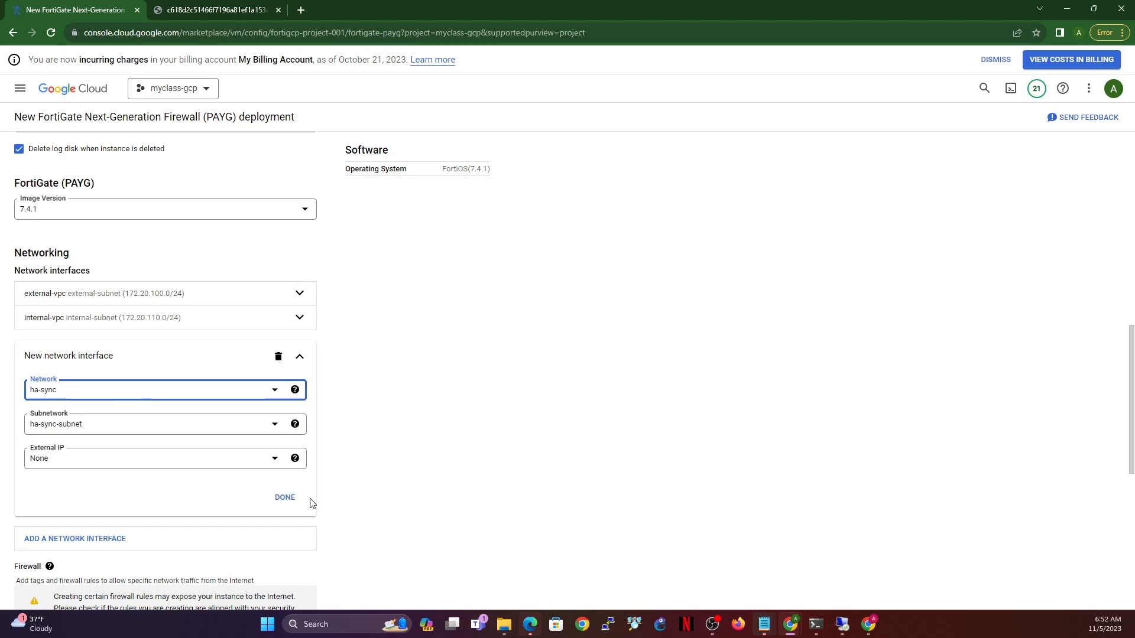
pyautogui.click(285, 497)
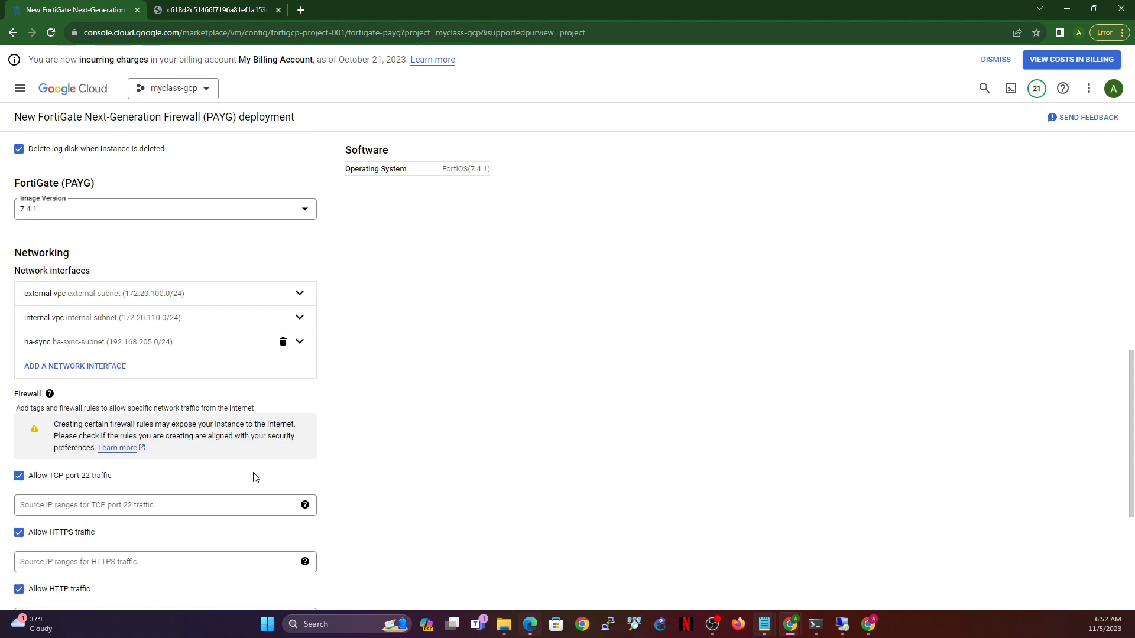
# - Add a fourth interface on ha-mgmt with an ephemeral external IP, then review external-vpc
pyautogui.click(120, 367)
pyautogui.click(91, 416)
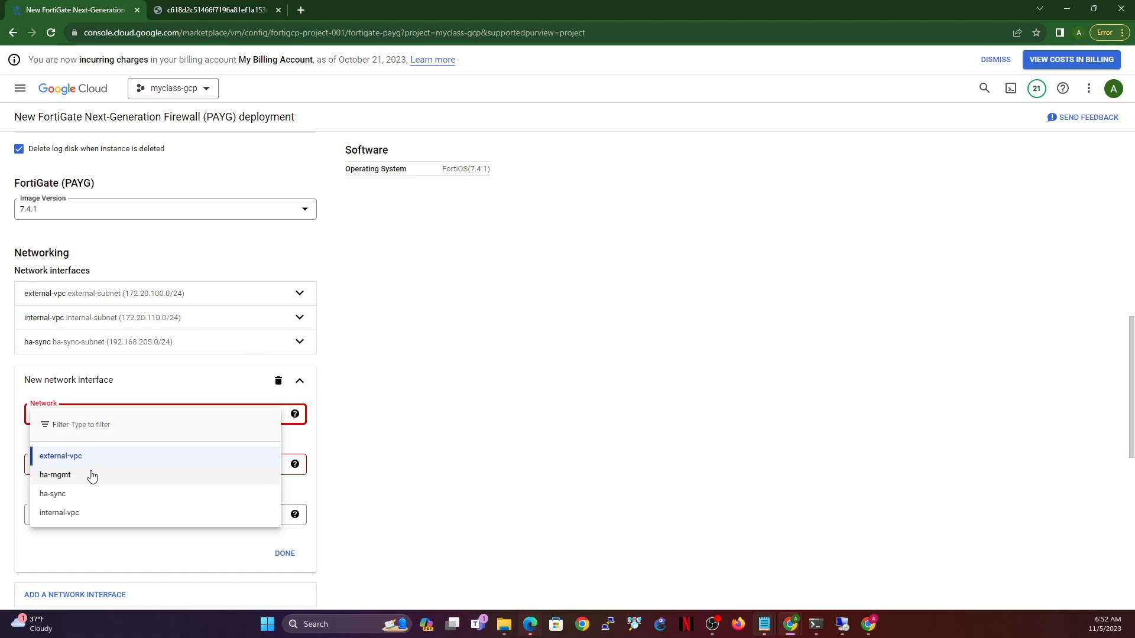
pyautogui.click(83, 473)
pyautogui.click(127, 488)
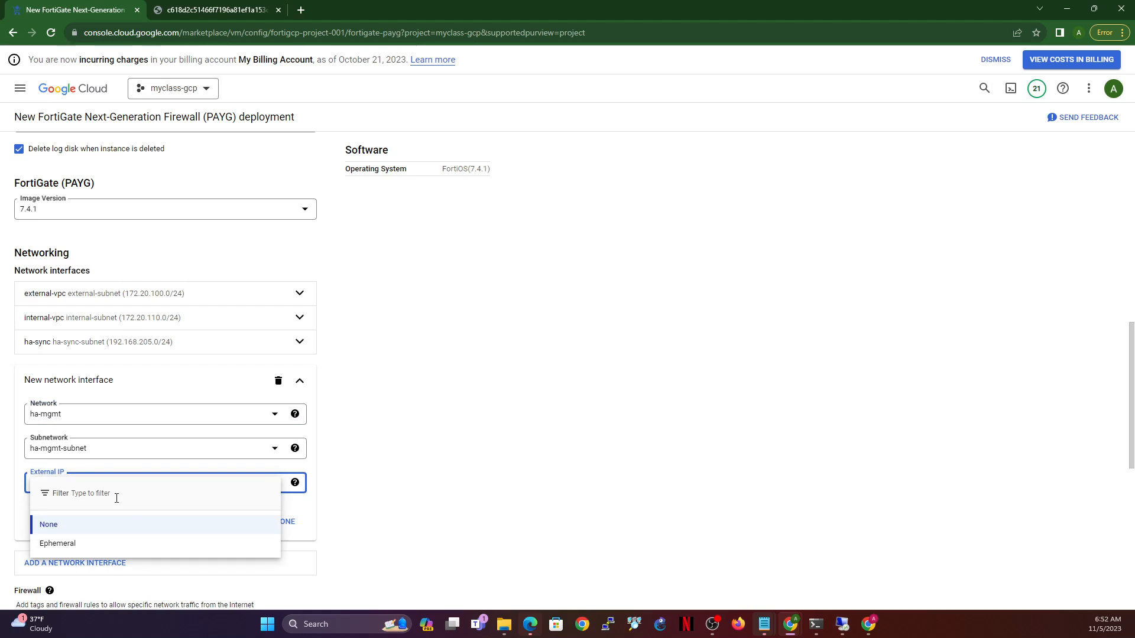
pyautogui.click(66, 544)
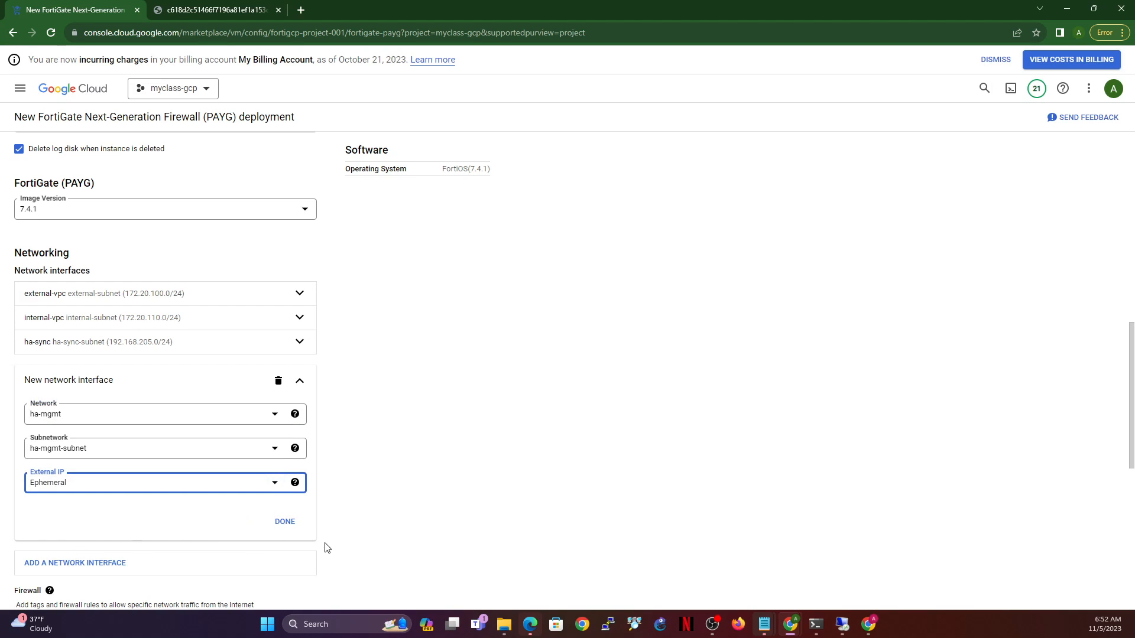
pyautogui.click(286, 522)
pyautogui.click(117, 303)
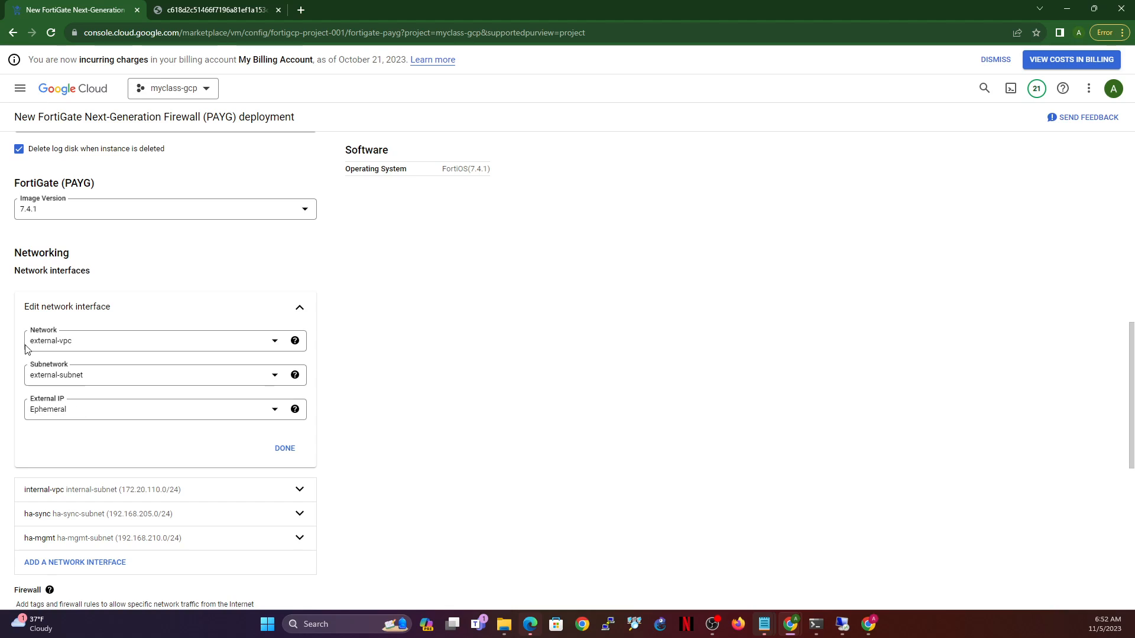
pyautogui.click(286, 450)
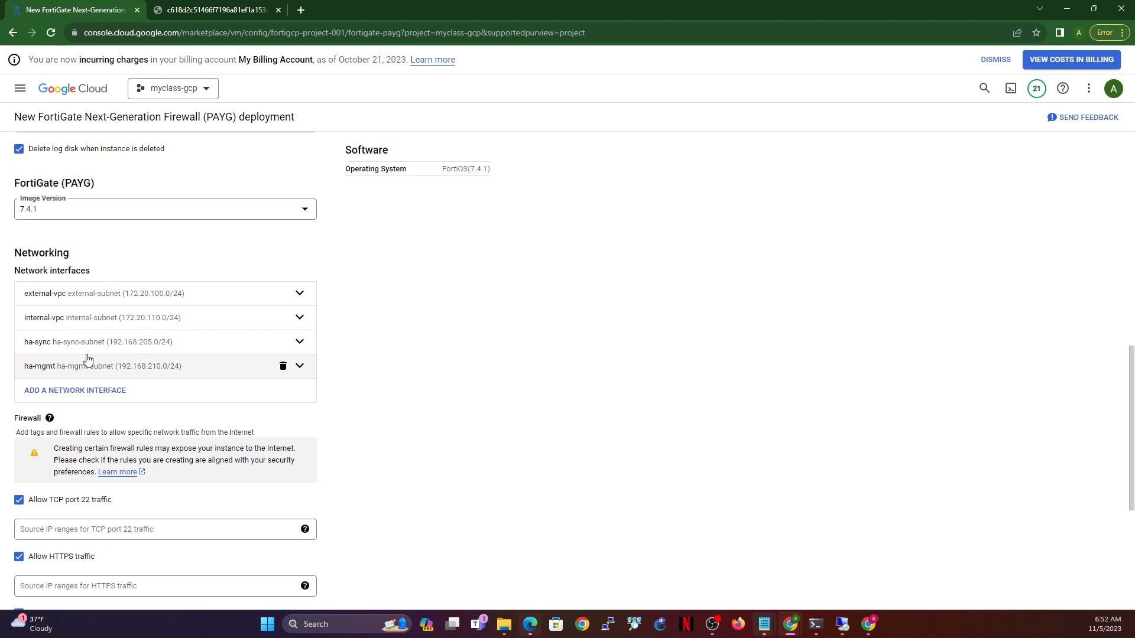
pyautogui.click(224, 8)
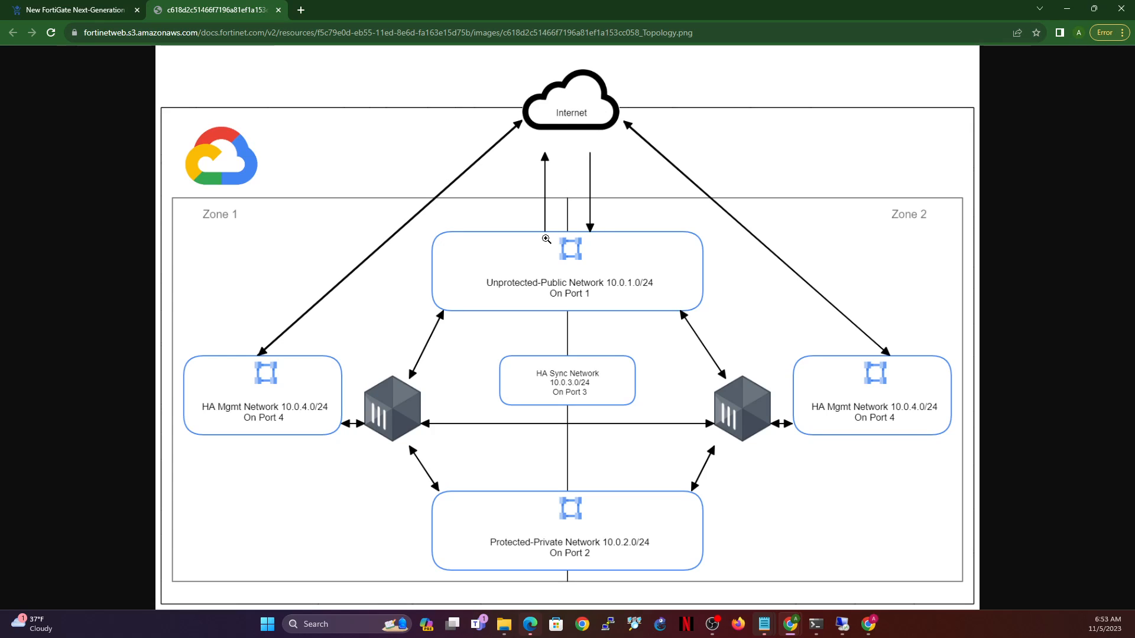
pyautogui.click(78, 10)
pyautogui.click(191, 371)
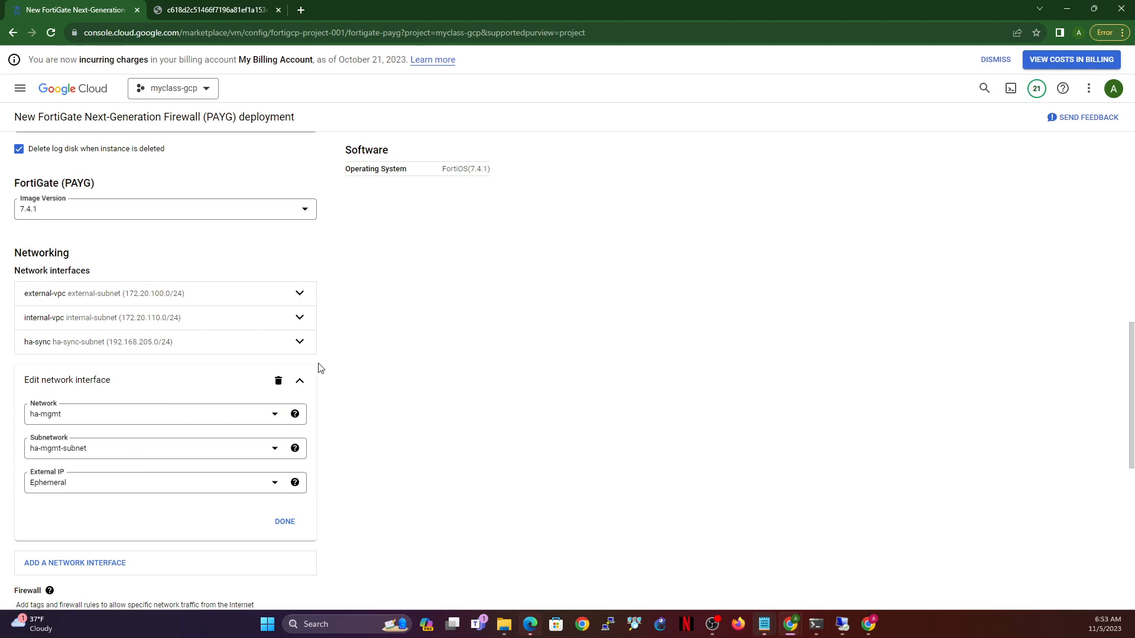
# - Deploy the fortigate-payg-1 FortiGate instance
pyautogui.click(300, 380)
pyautogui.scroll(-5, 223, 431)
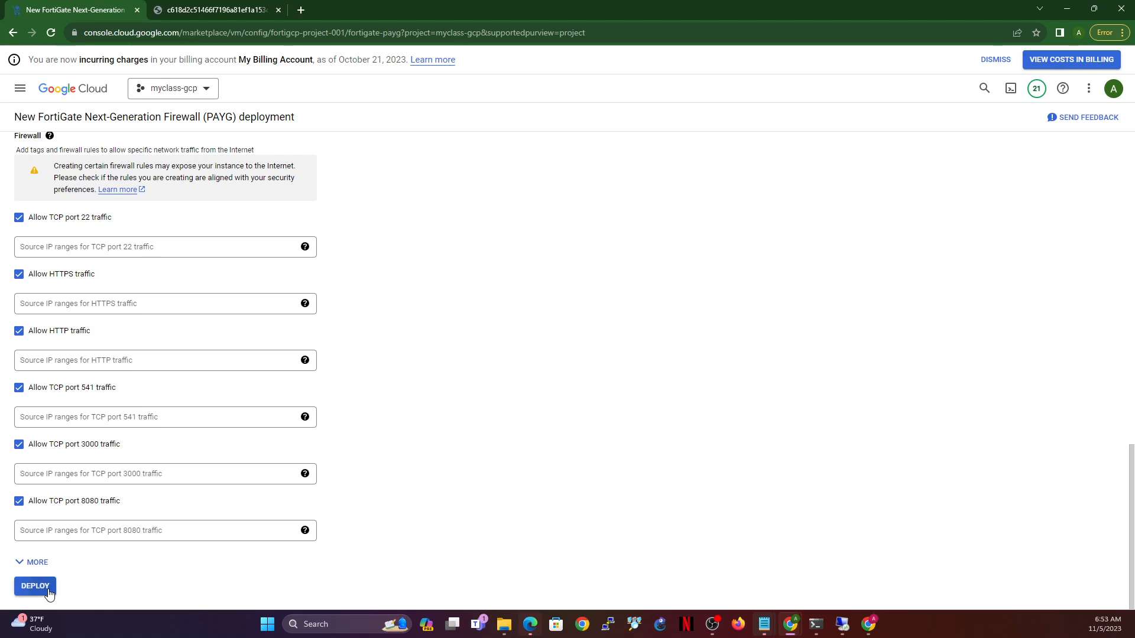
pyautogui.click(27, 588)
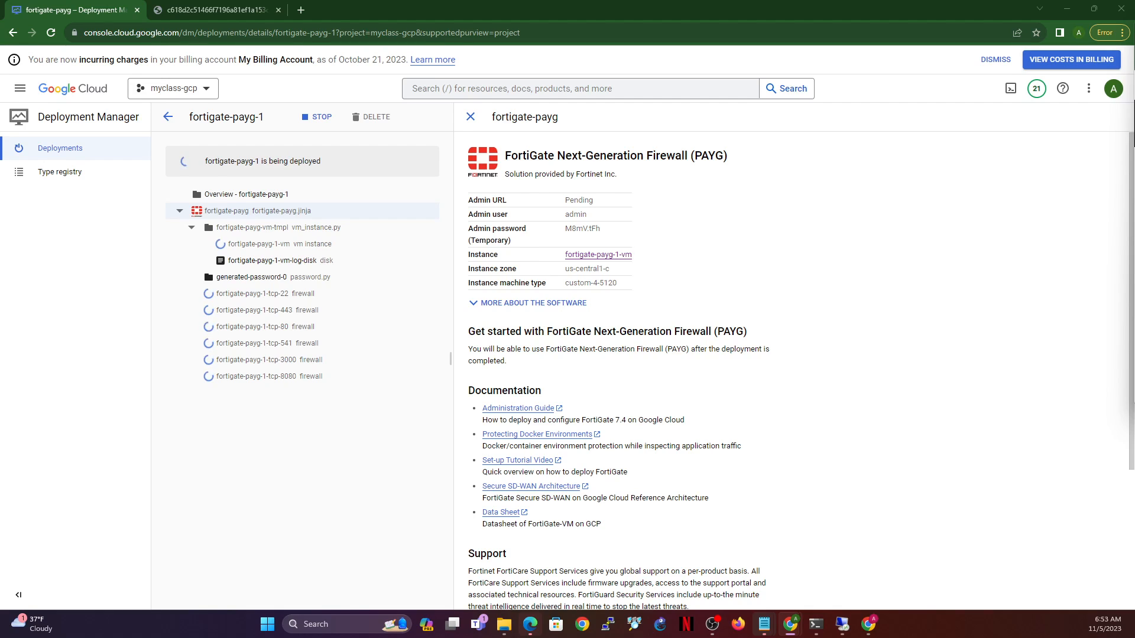
# - Open Marketplace in a new browser tab from the navigation menu
pyautogui.click(21, 88)
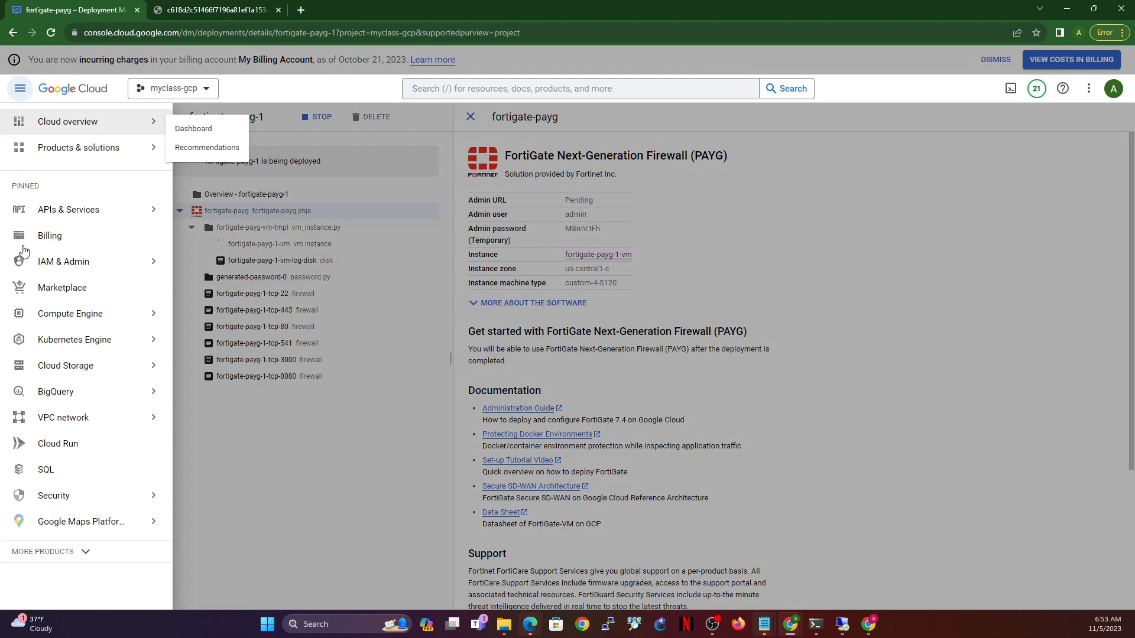
pyautogui.rightClick(63, 291)
pyautogui.click(104, 300)
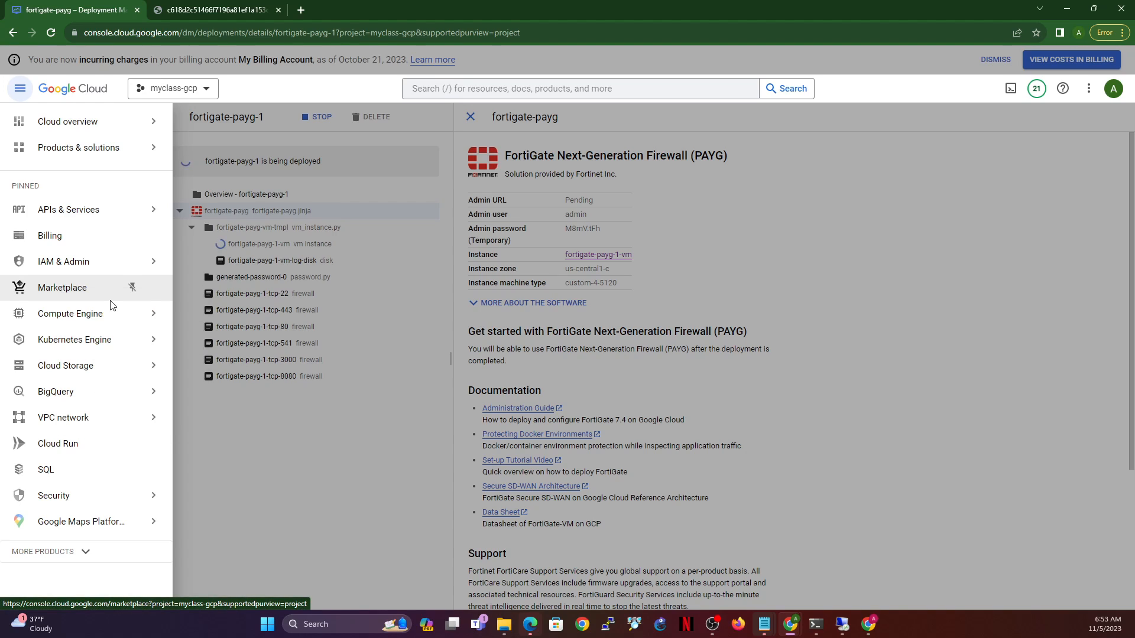
pyautogui.click(224, 9)
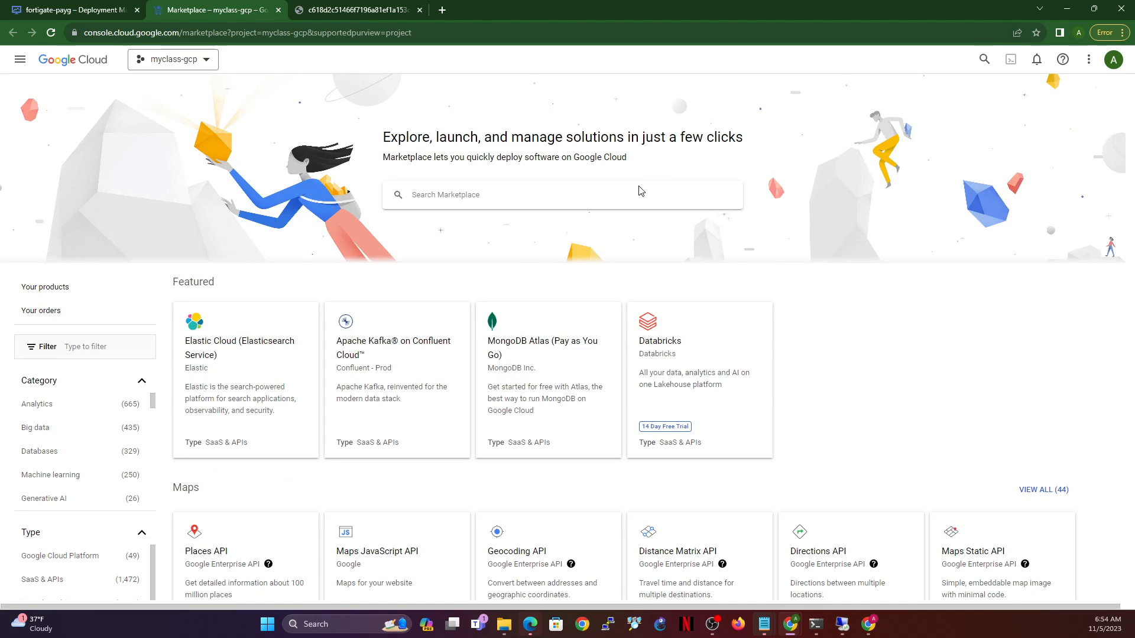
# - Search Marketplace for 'fortigate' and launch FortiGate Next-Generation Firewall (PAYG)
pyautogui.write('fort')
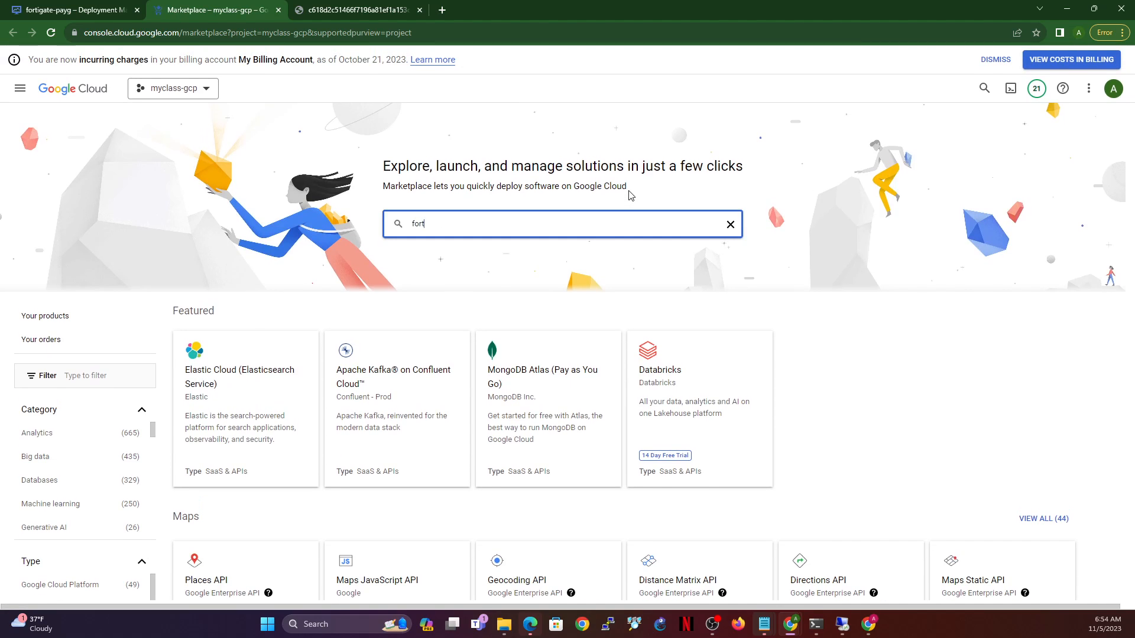
pyautogui.write('igate')
pyautogui.press('Return')
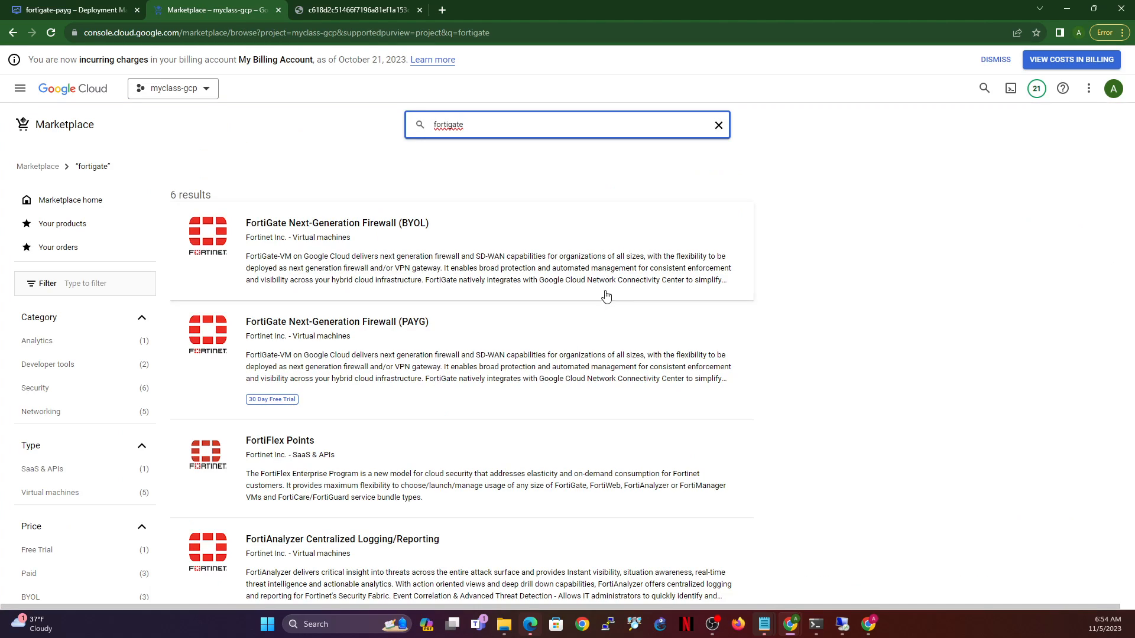
pyautogui.click(429, 347)
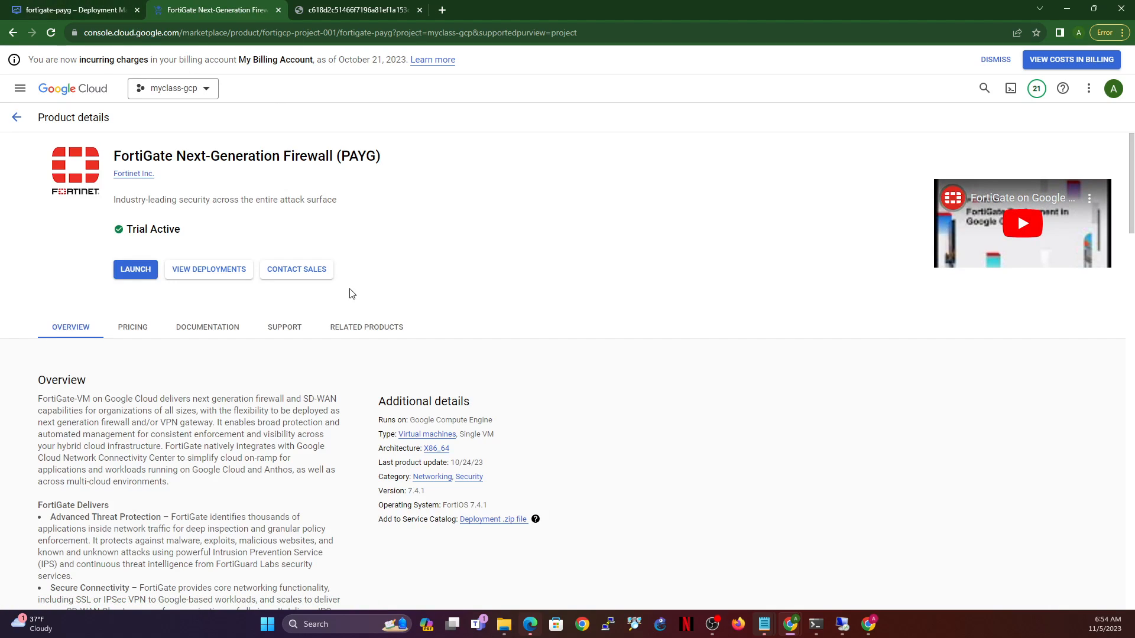
pyautogui.click(127, 269)
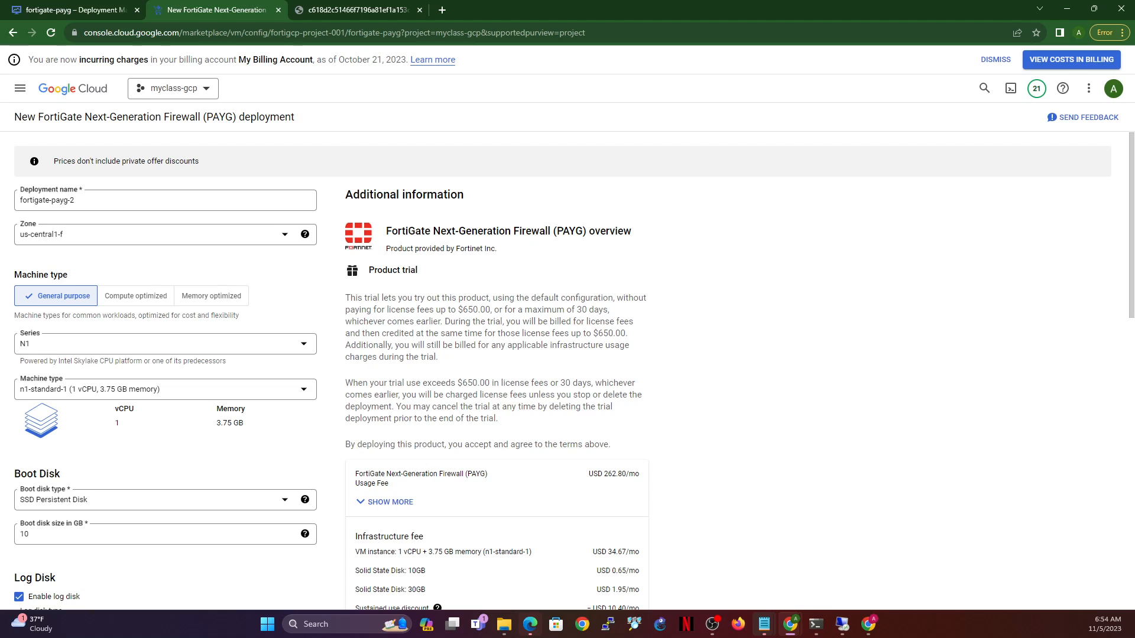
# - Rename the deployment to fgt-ha2 and set its zone to us-central1-f
pyautogui.click(109, 196)
pyautogui.hotkey('ctrl', 'a')
pyautogui.write('t-')
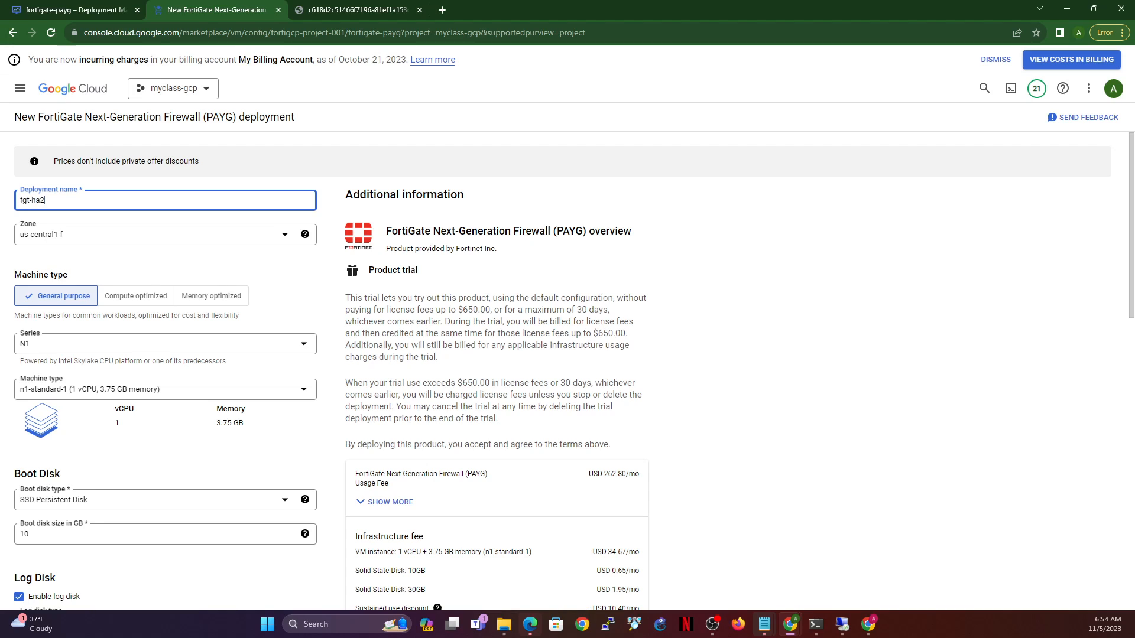
pyautogui.click(149, 241)
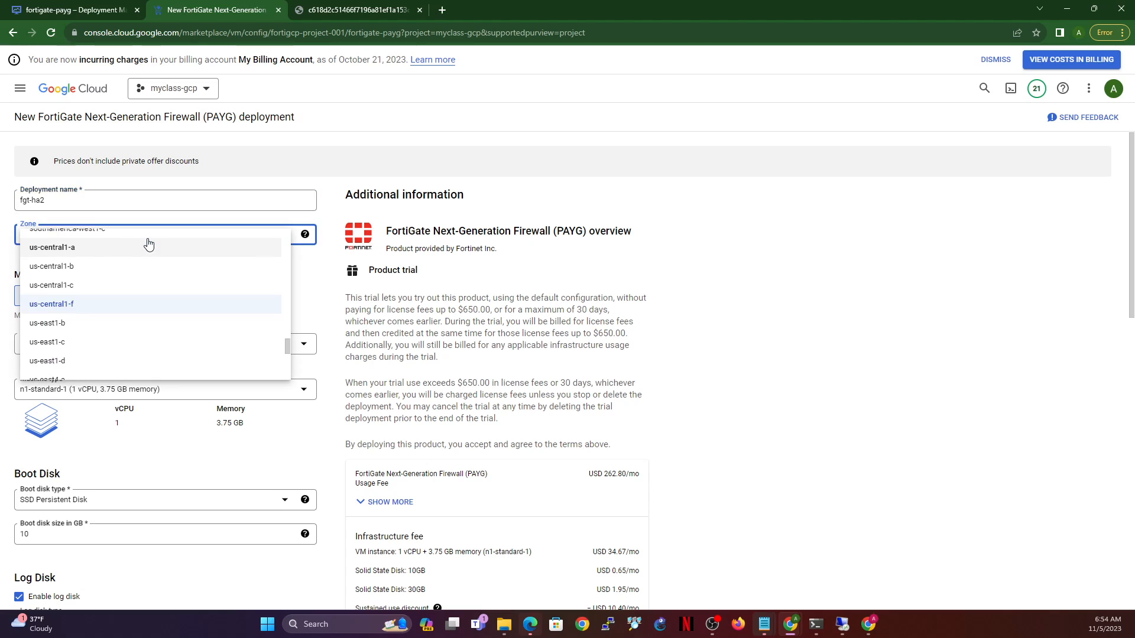
pyautogui.click(85, 256)
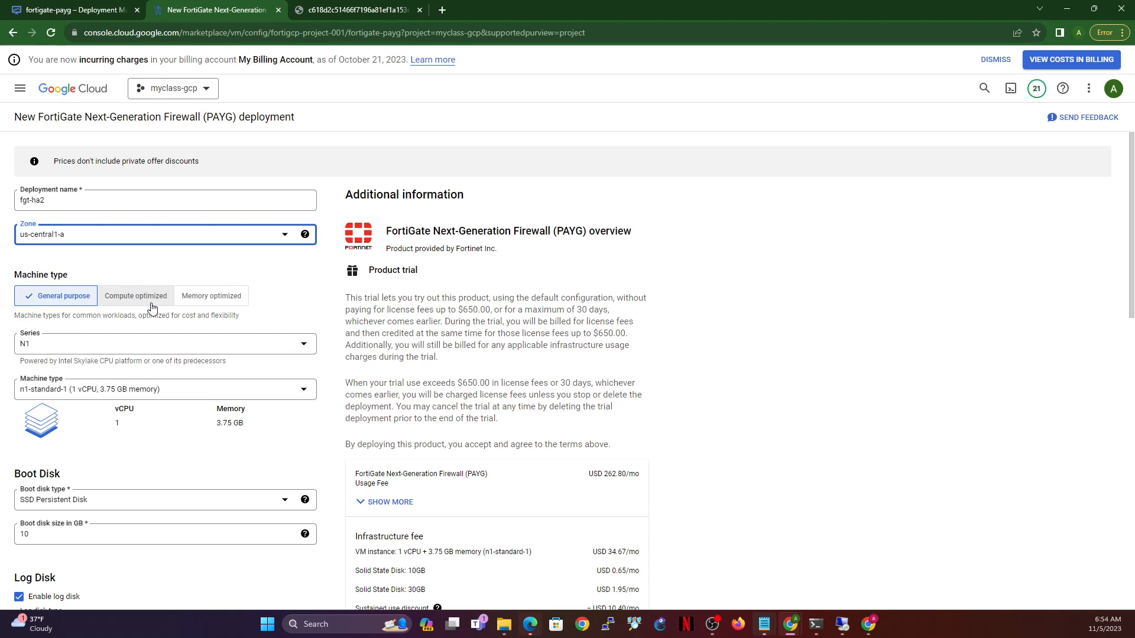
pyautogui.click(133, 236)
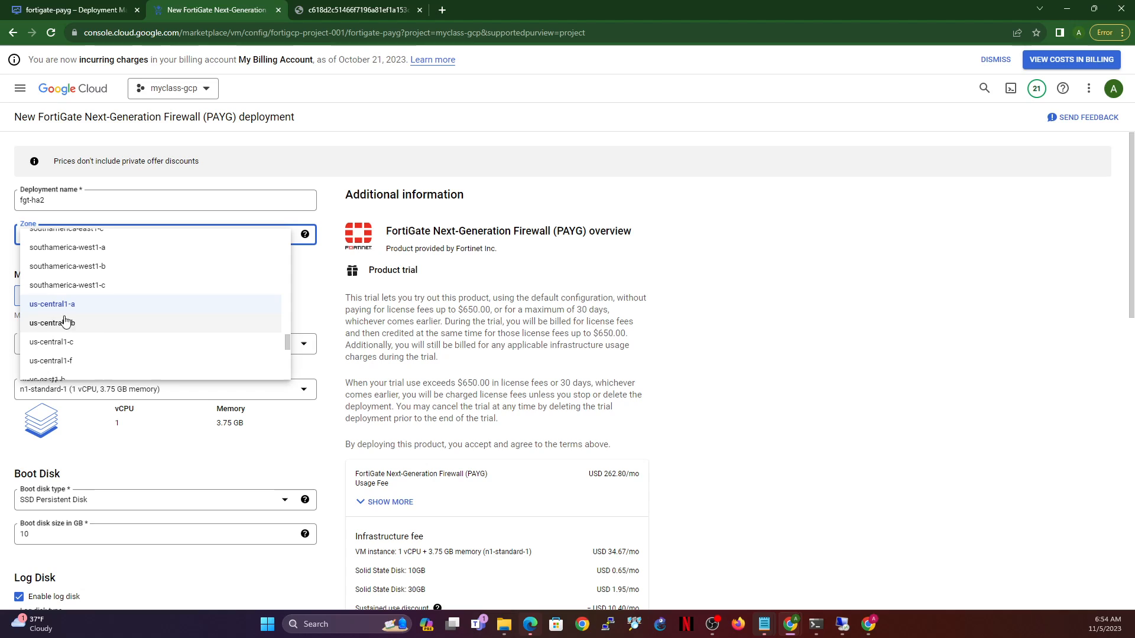
pyautogui.click(51, 361)
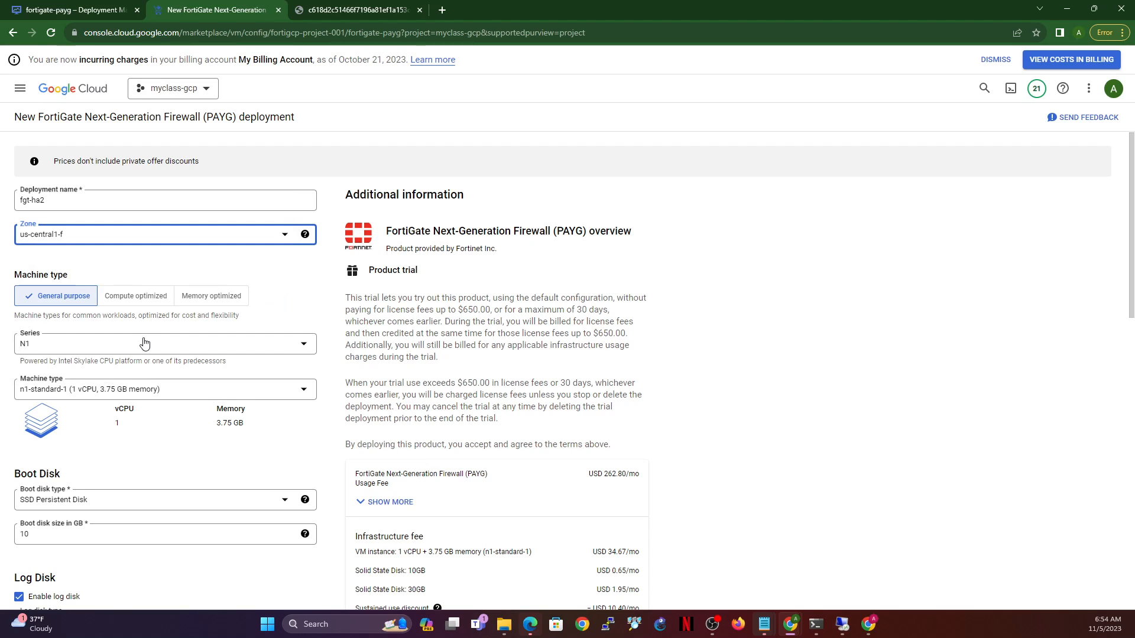
# - Use a Custom machine type with 4 cores and 5 GB memory
pyautogui.scroll(-1, 139, 366)
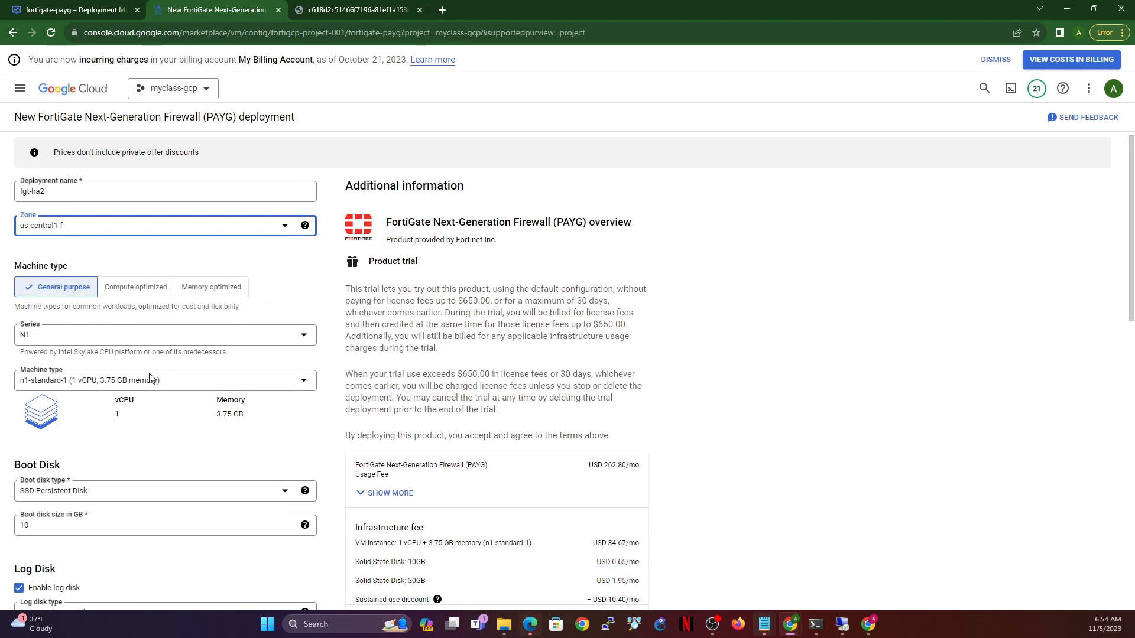
pyautogui.click(151, 380)
pyautogui.click(77, 395)
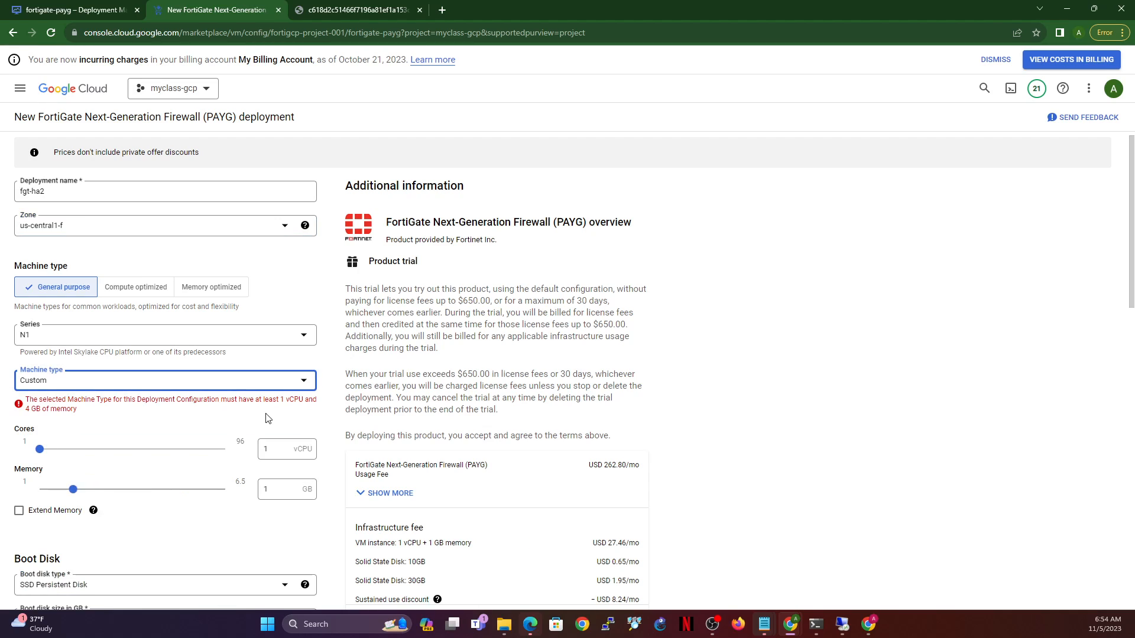
pyautogui.doubleClick(266, 449)
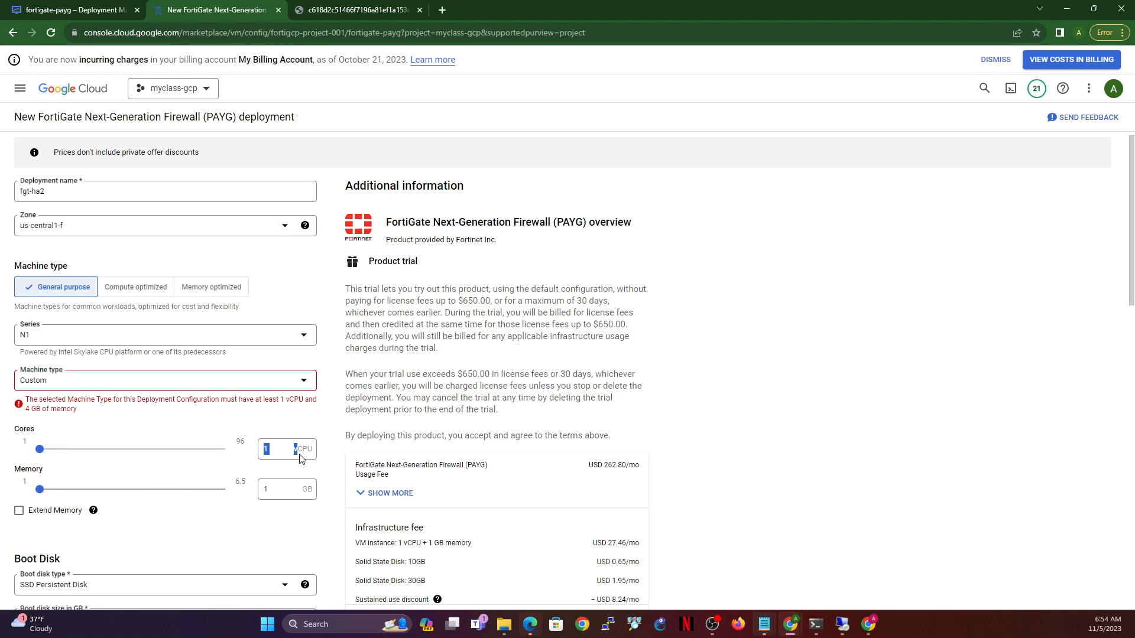
pyautogui.write('4')
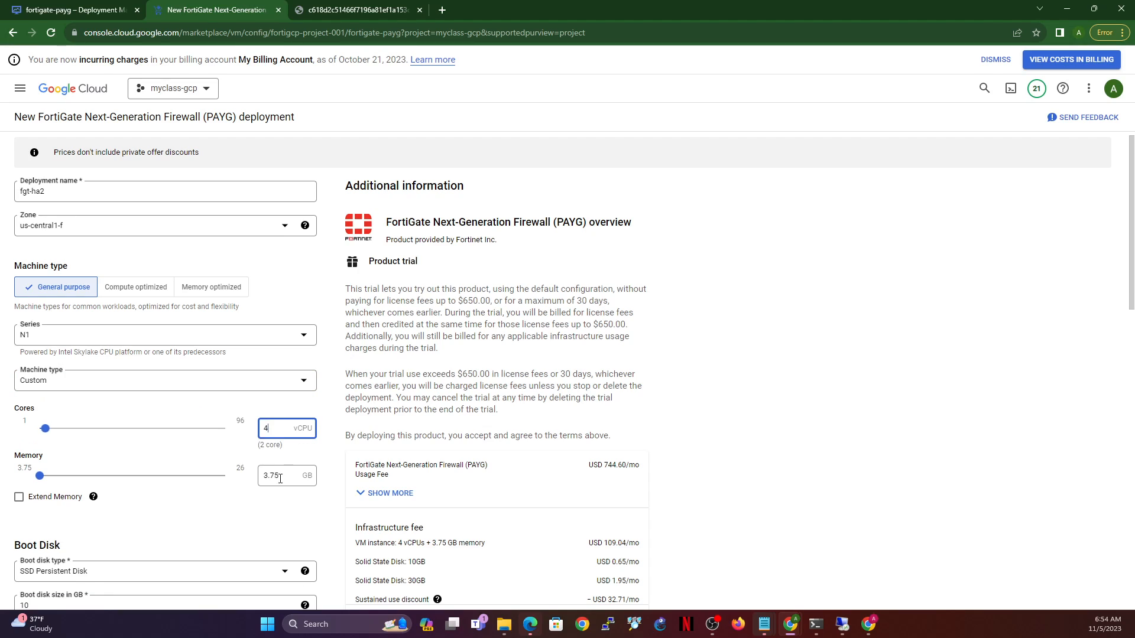
pyautogui.doubleClick(292, 477)
pyautogui.write('5')
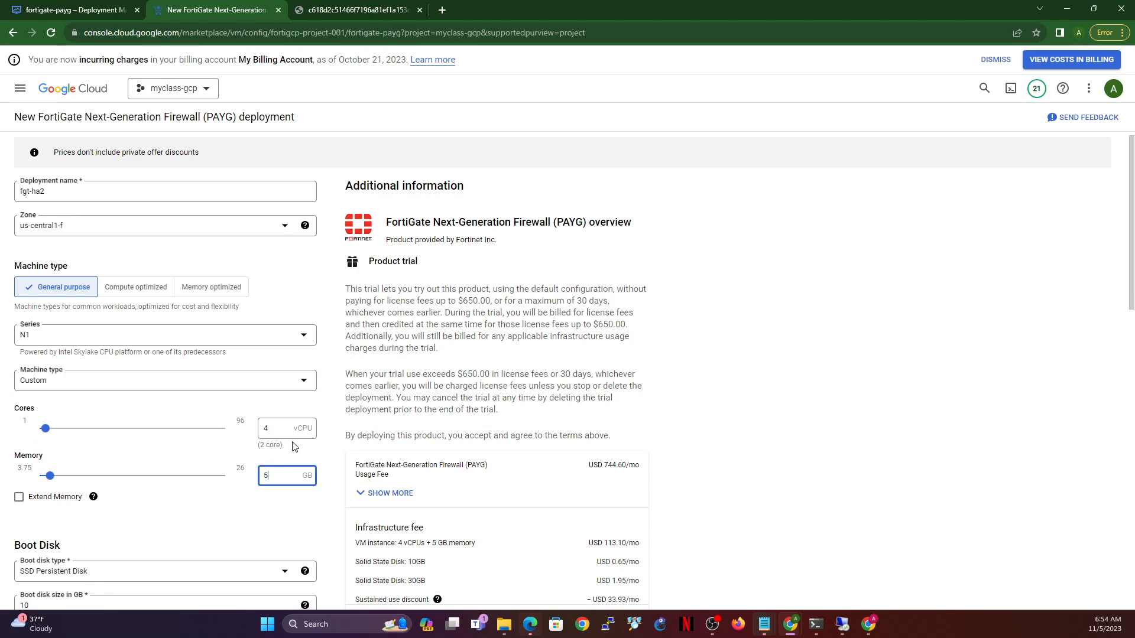
pyautogui.scroll(-6, 222, 526)
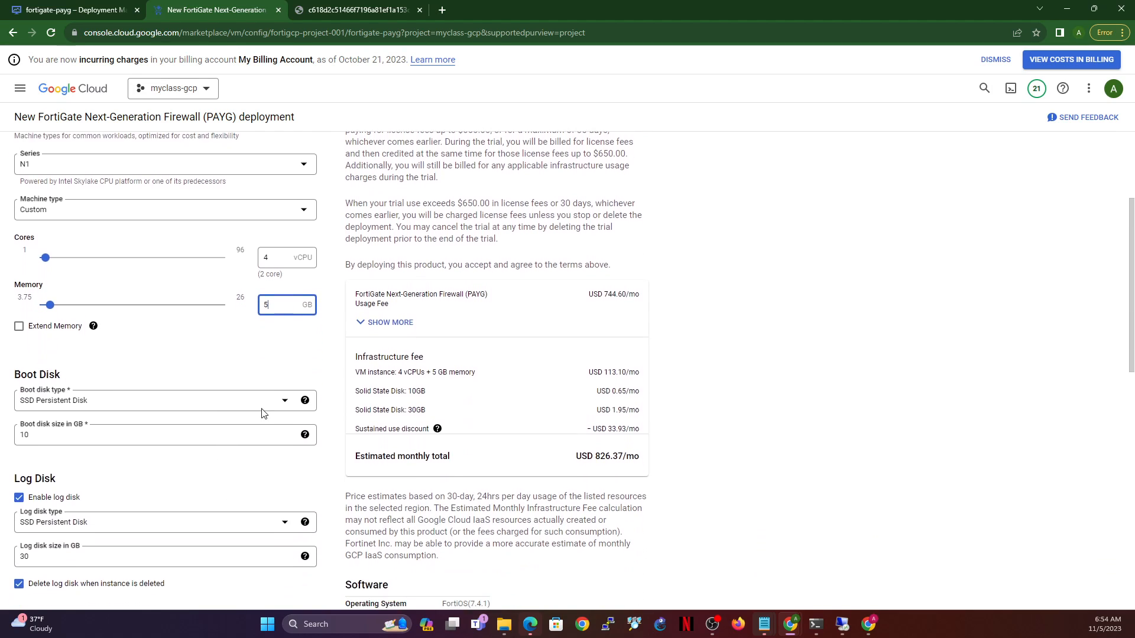
# - Add second and third network interfaces on internal-vpc and ha-sync
pyautogui.scroll(-3, 165, 474)
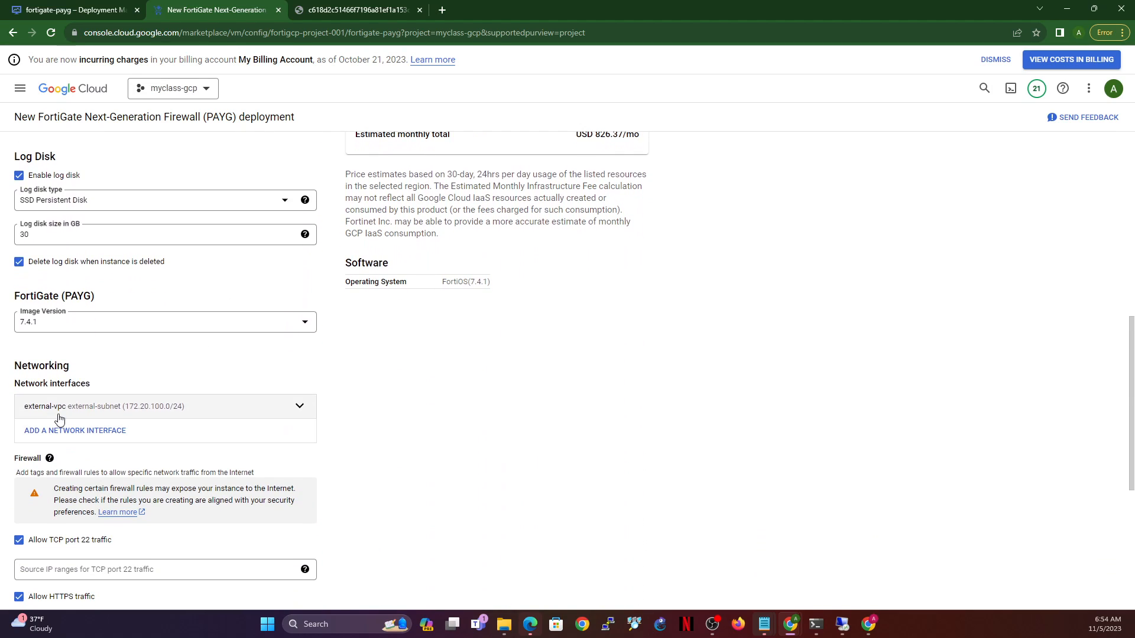
pyautogui.click(59, 431)
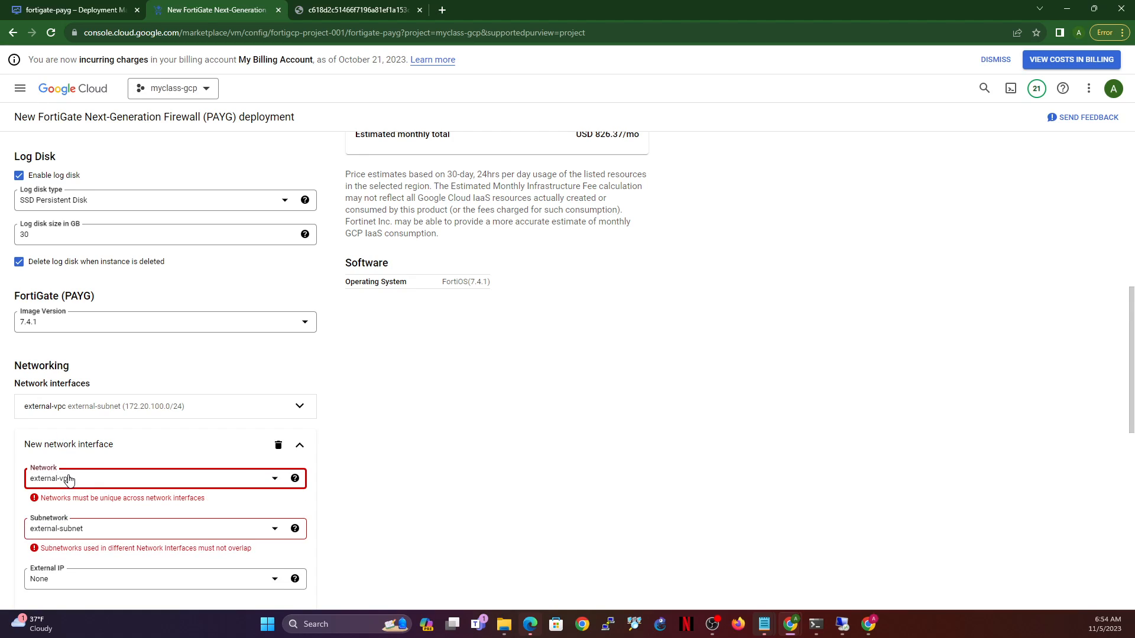
pyautogui.click(69, 480)
pyautogui.click(76, 577)
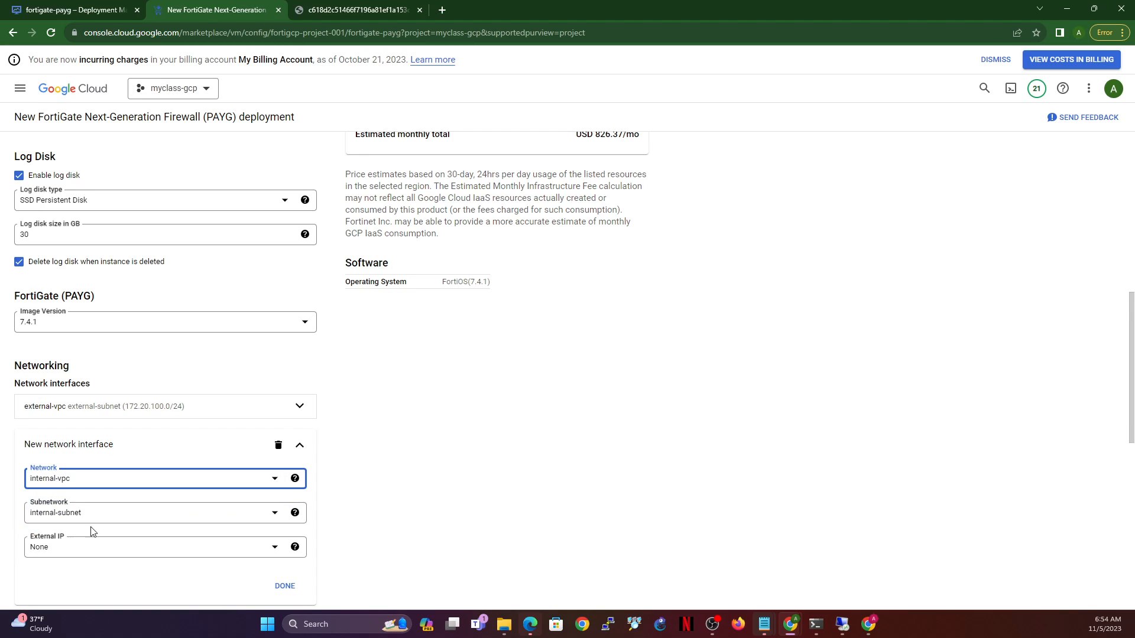
pyautogui.click(285, 586)
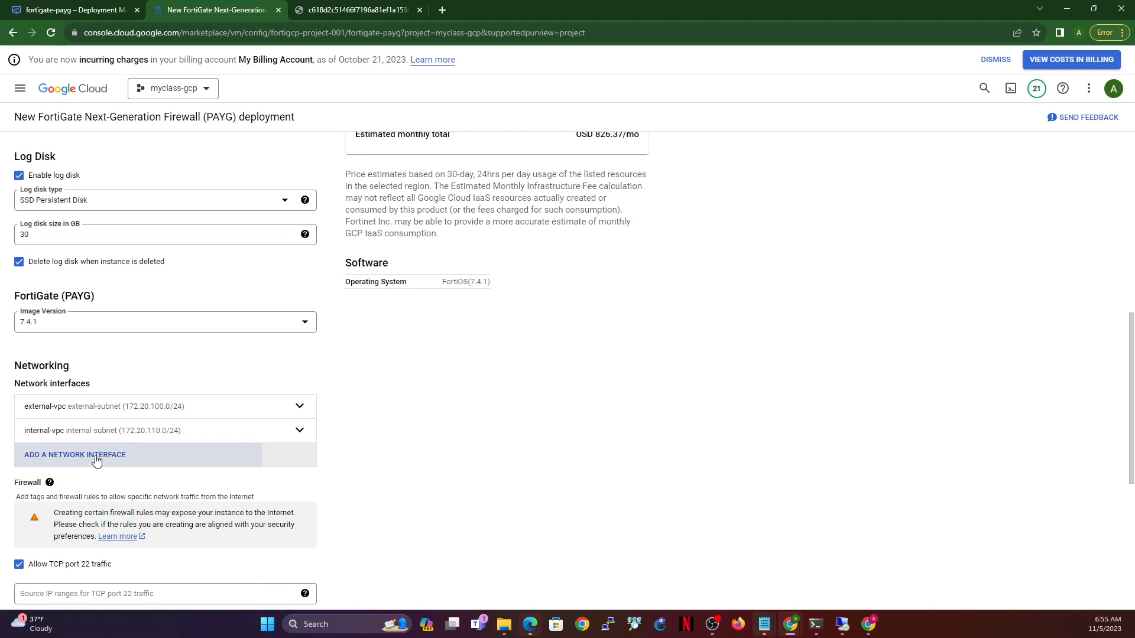
pyautogui.click(96, 460)
pyautogui.click(67, 504)
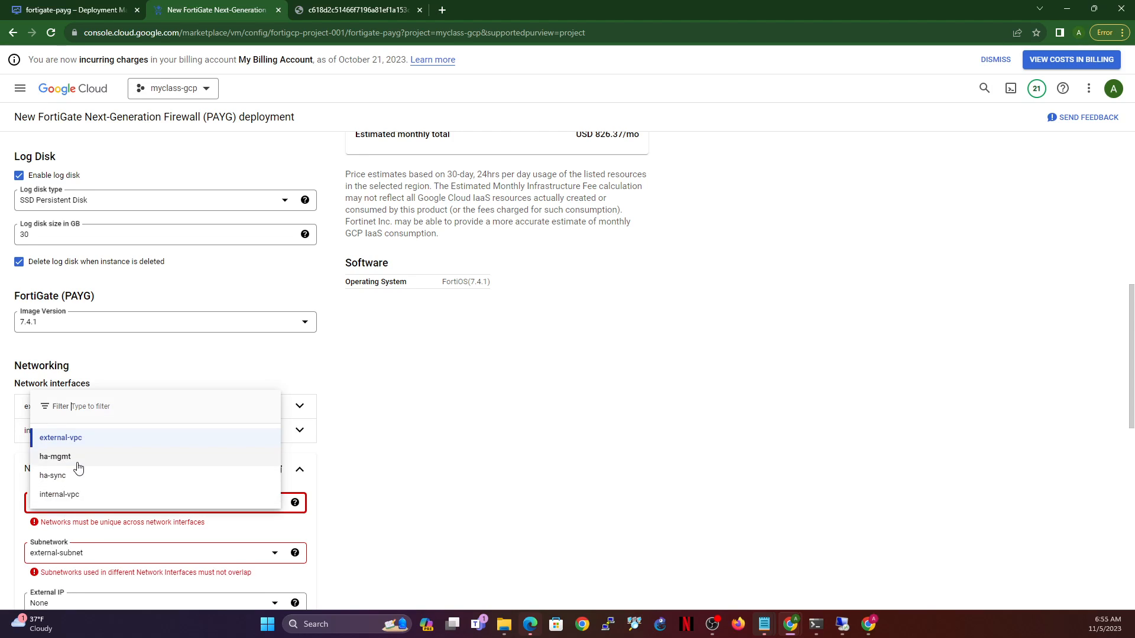
pyautogui.click(66, 477)
pyautogui.scroll(-3, 286, 460)
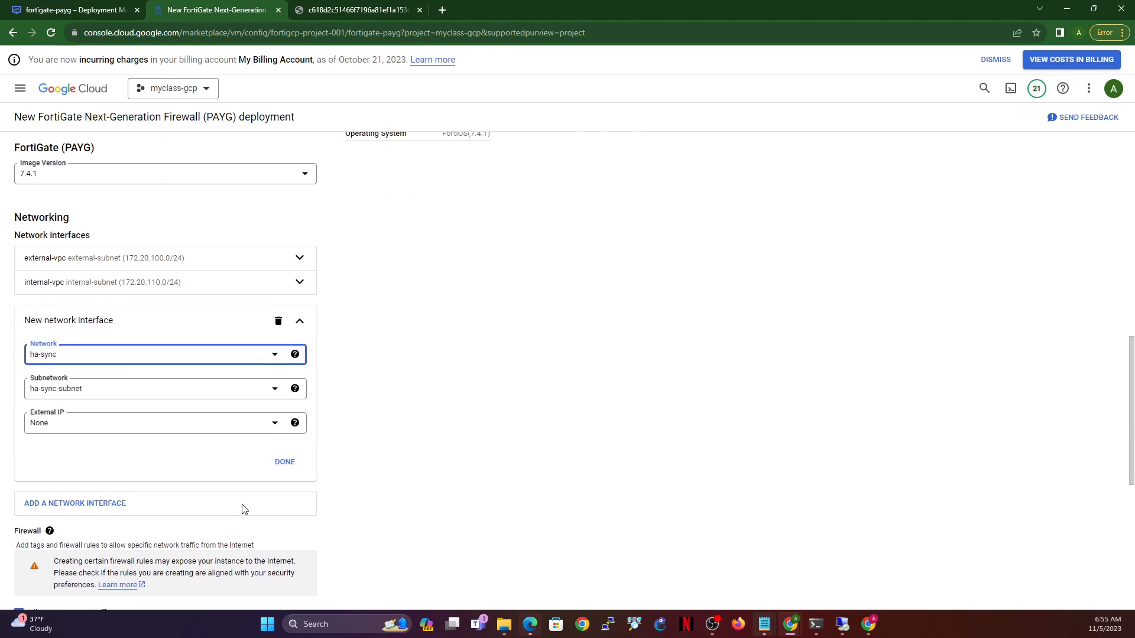
pyautogui.click(285, 463)
# - Add a fourth interface on ha-mgmt with an ephemeral external IP and deploy fgt-ha2
pyautogui.click(109, 334)
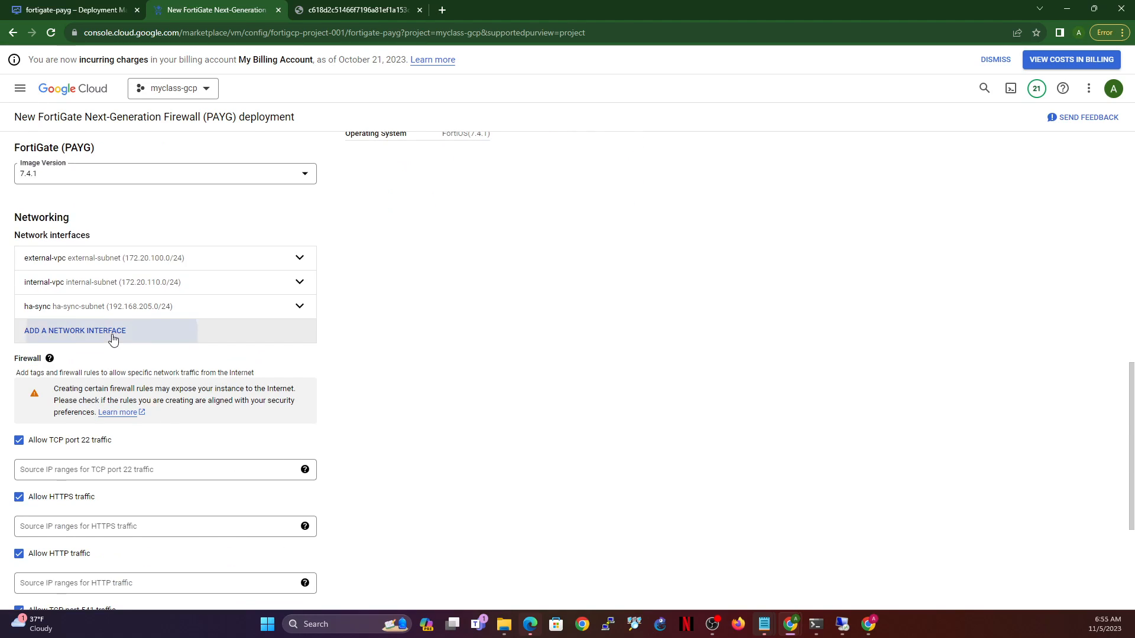
pyautogui.click(112, 374)
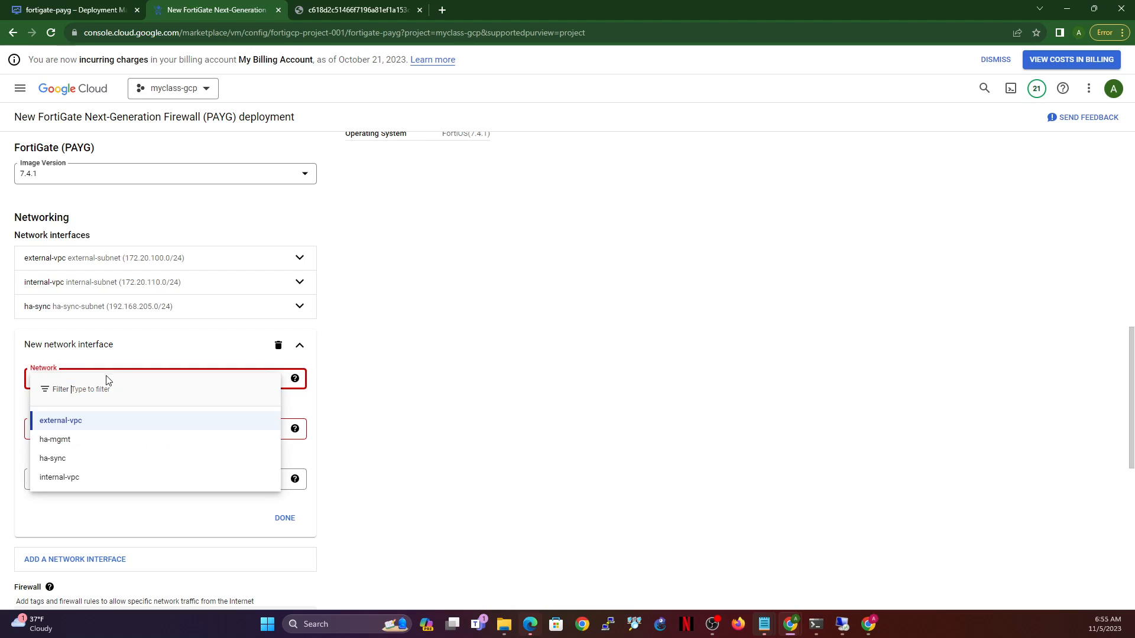
pyautogui.click(58, 440)
pyautogui.click(79, 451)
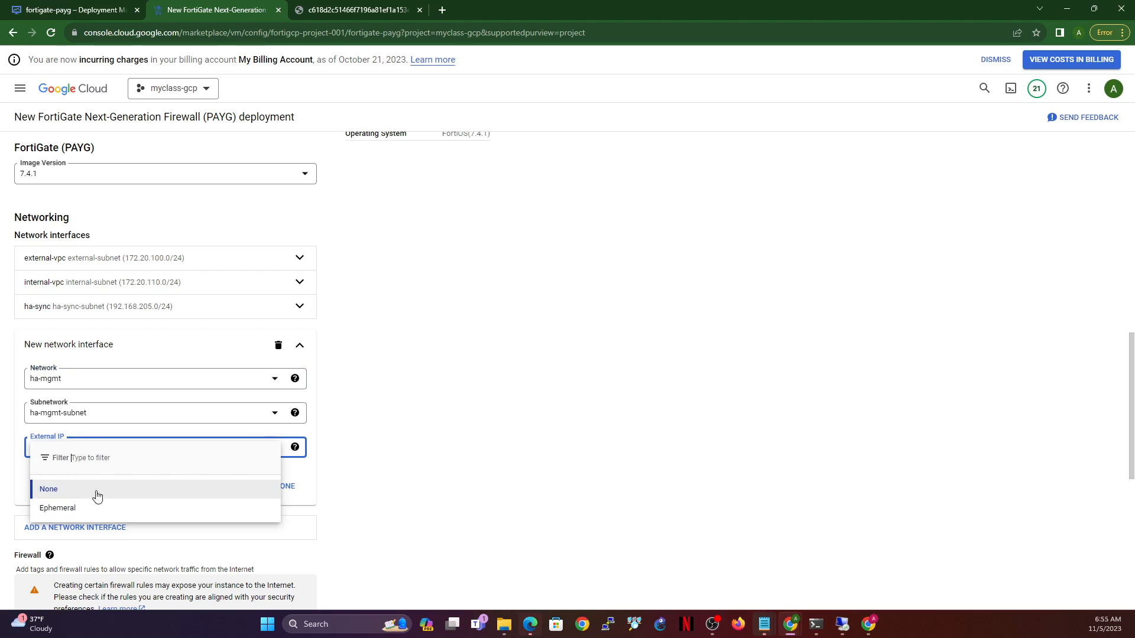
pyautogui.click(84, 512)
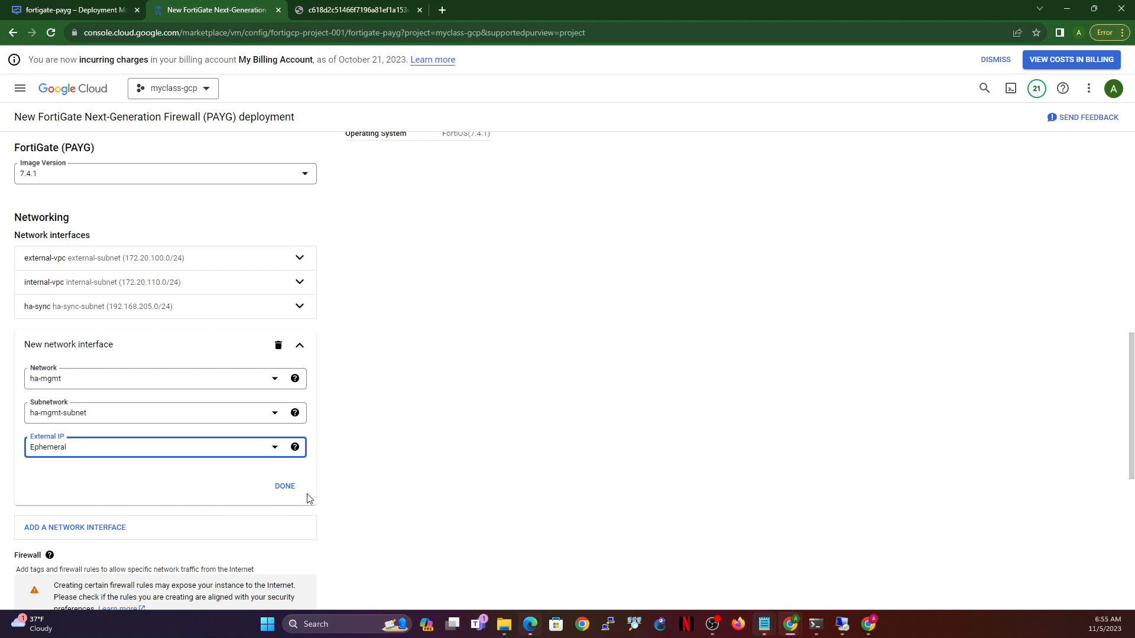
pyautogui.click(289, 486)
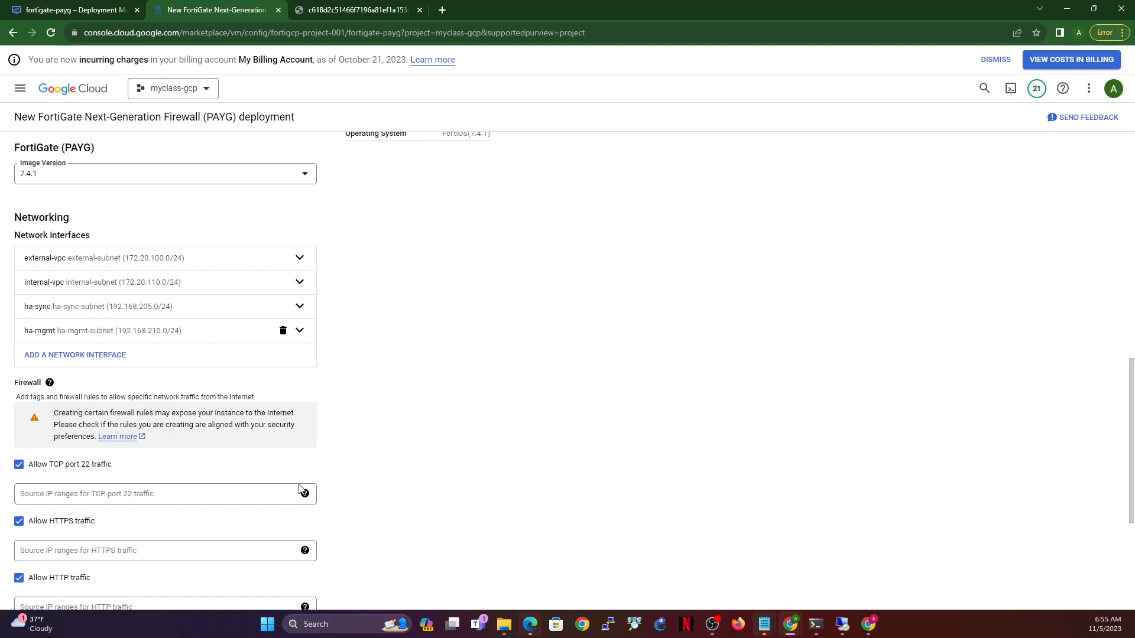
pyautogui.scroll(-3, 306, 432)
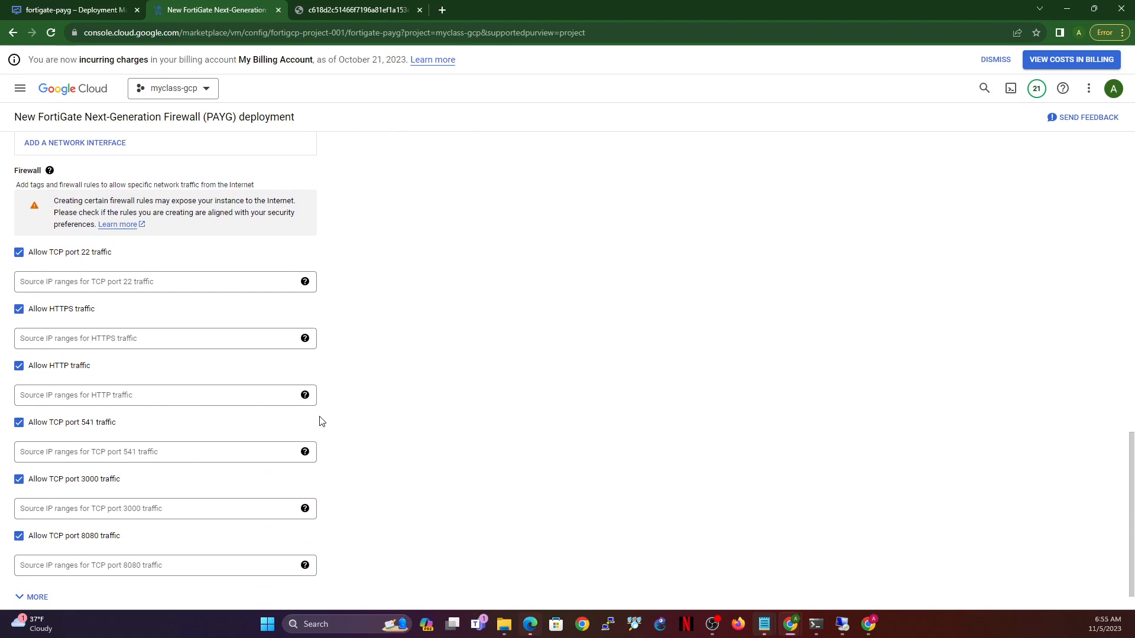
pyautogui.scroll(-1, 325, 400)
pyautogui.click(42, 582)
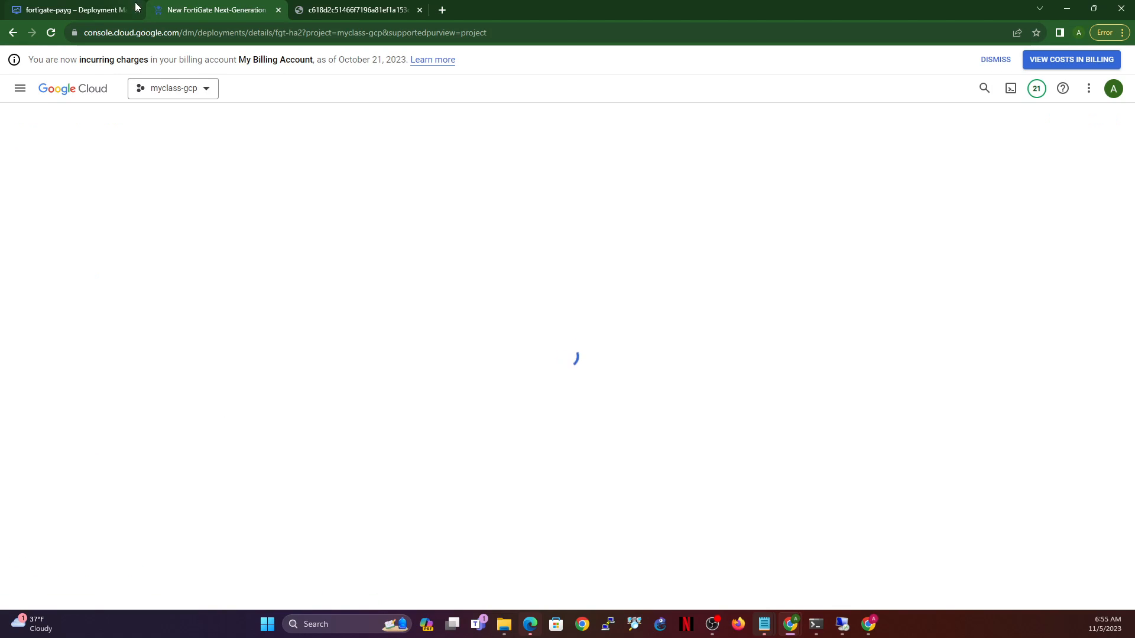
# - Check the deployment progress of fortigate-payg-1 and fgt-ha2 in their tabs
pyautogui.click(57, 10)
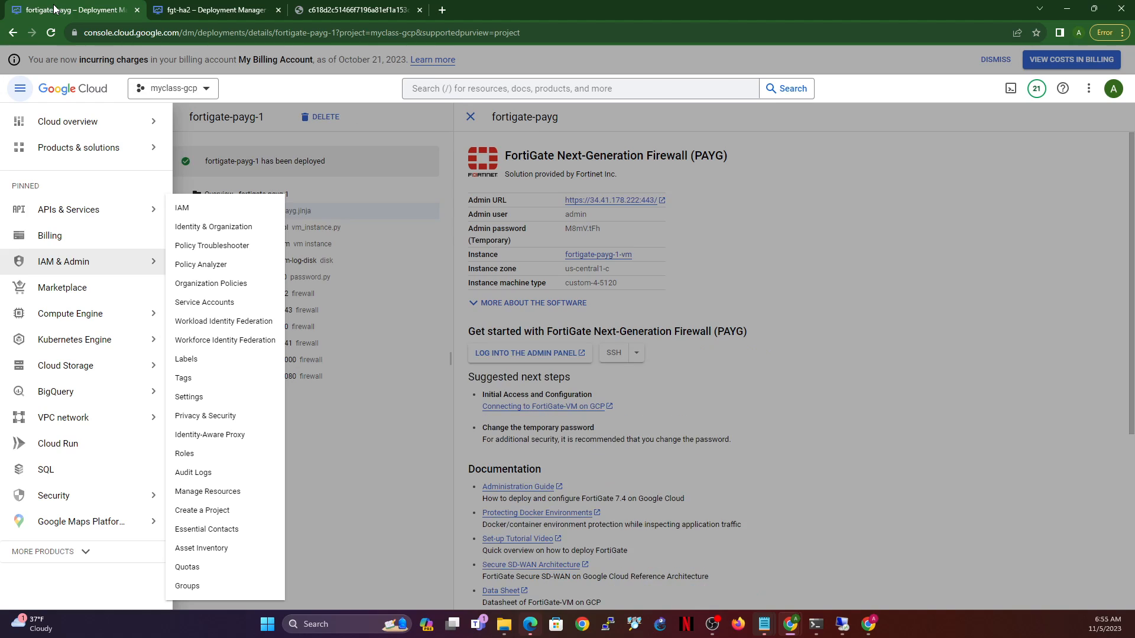
pyautogui.click(400, 516)
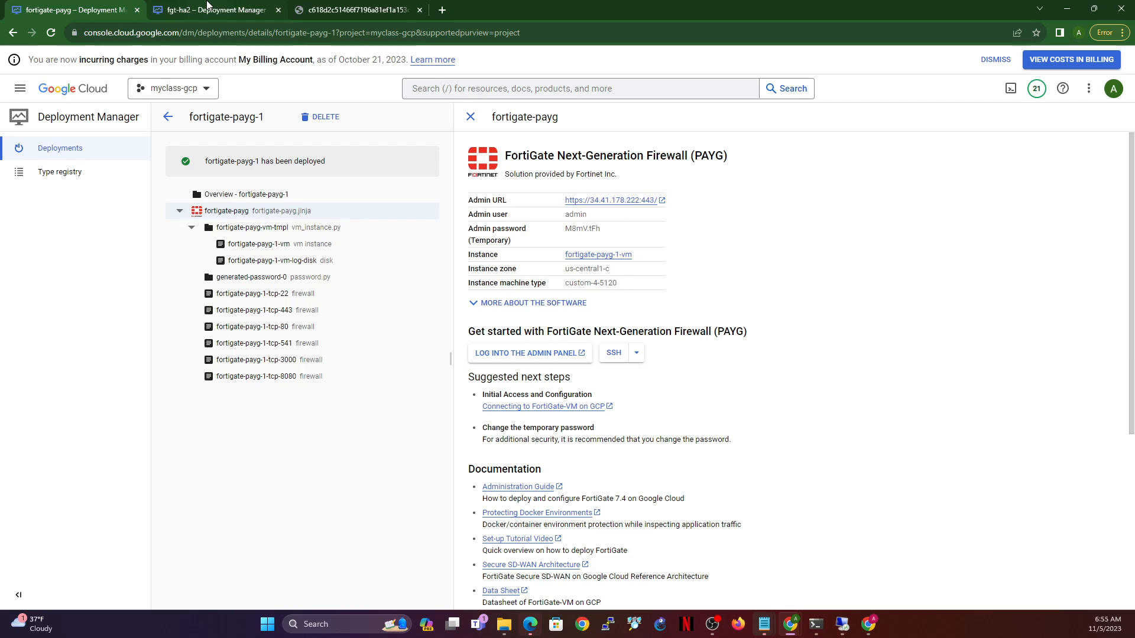
pyautogui.click(237, 8)
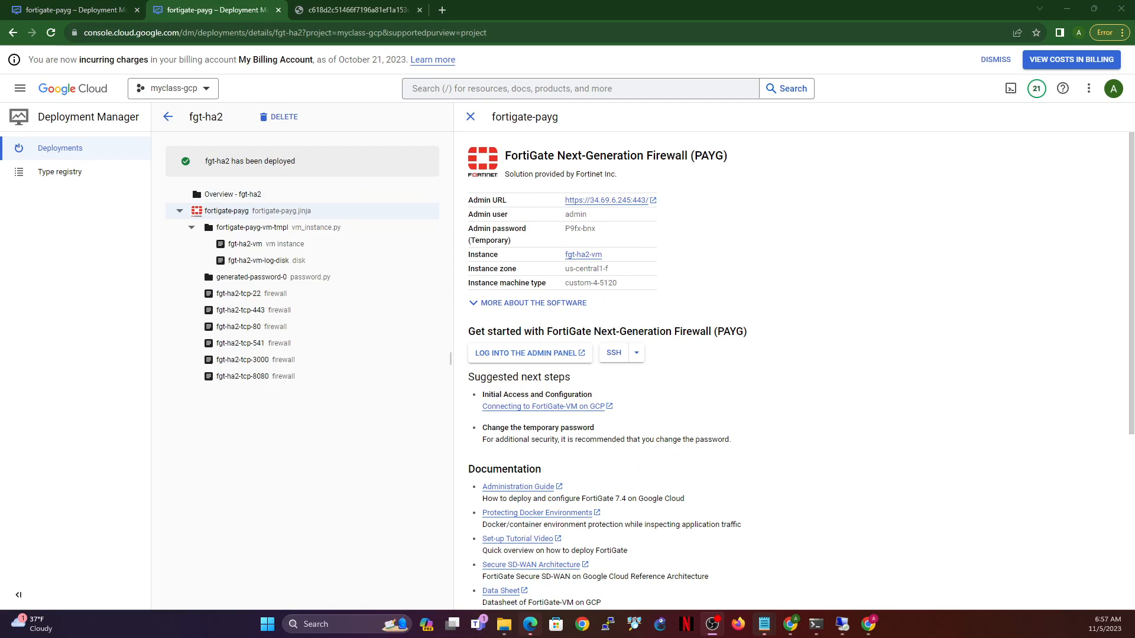
pyautogui.click(62, 9)
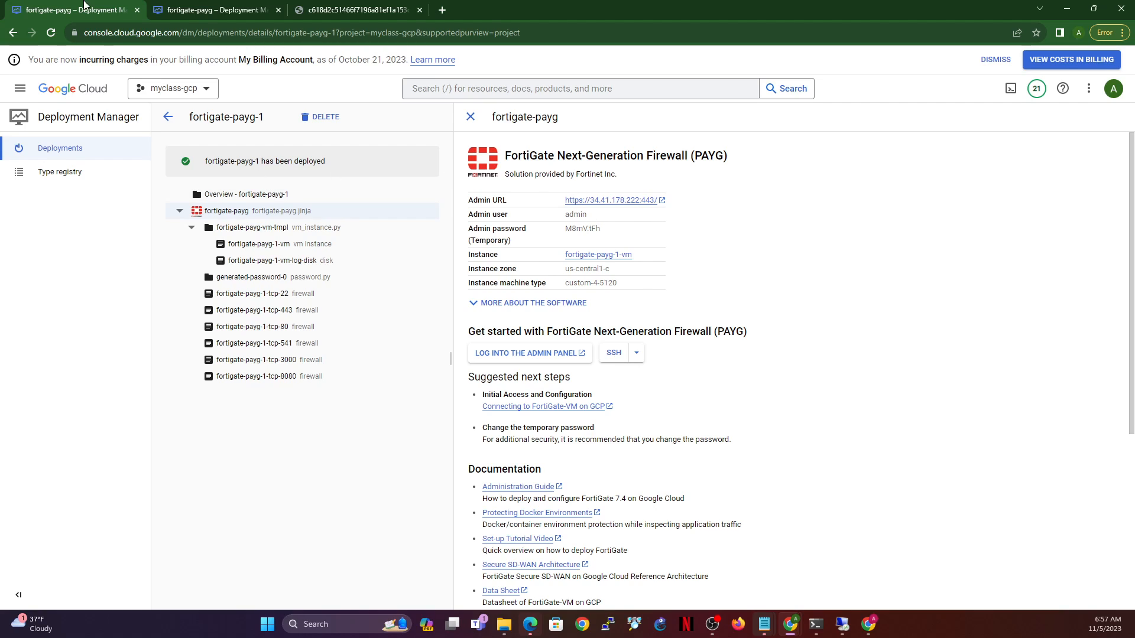
pyautogui.click(209, 10)
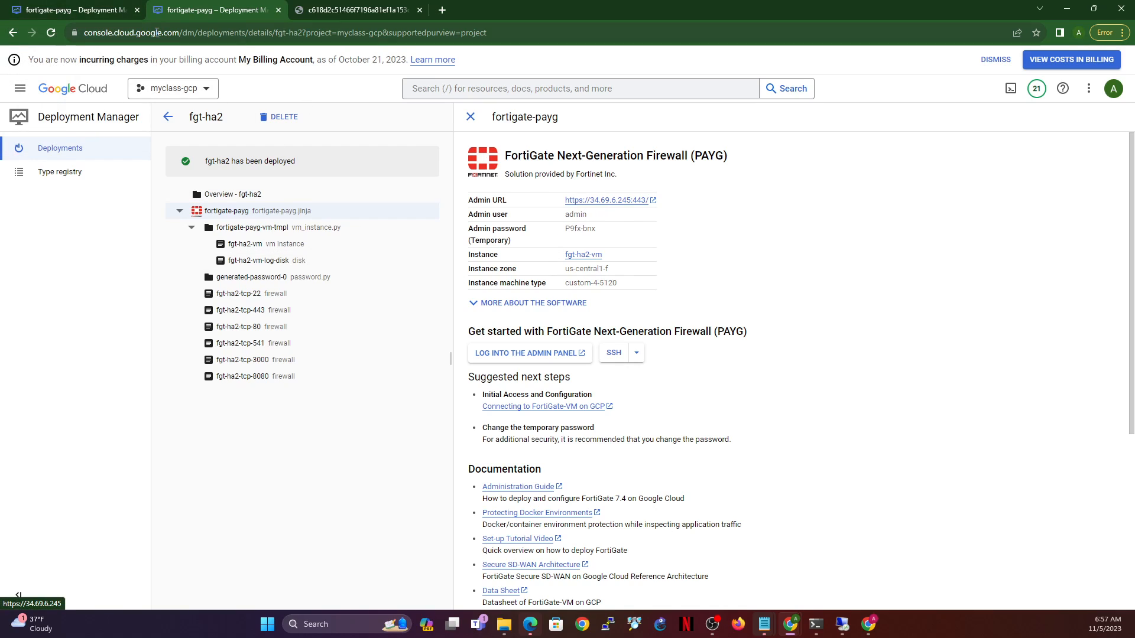
pyautogui.hotkey('ctrl', '1')
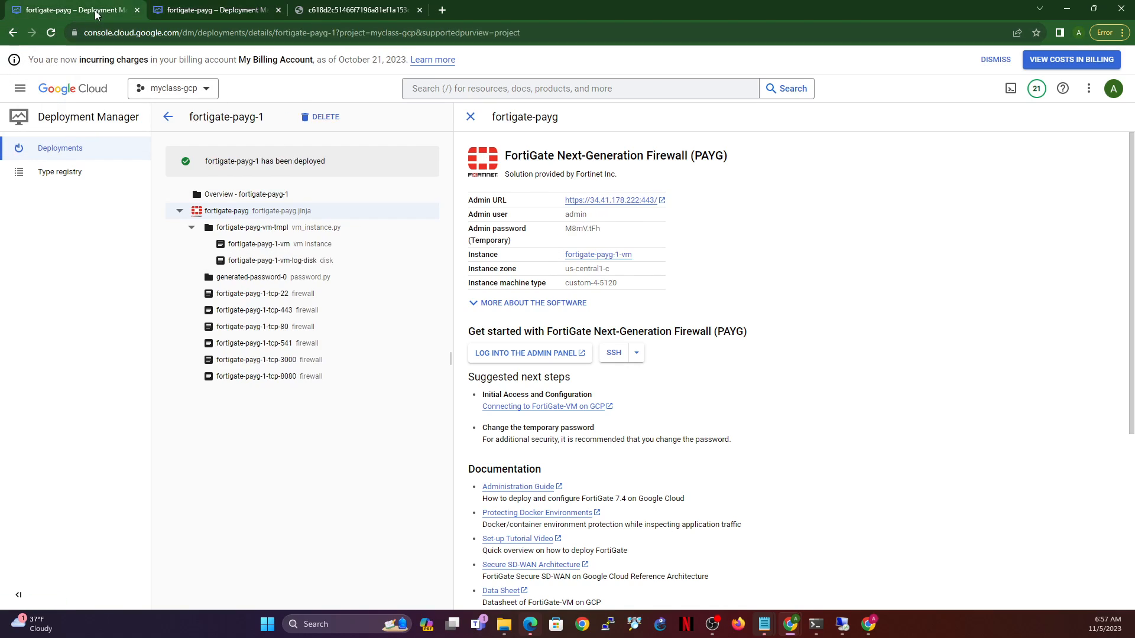
pyautogui.click(633, 201)
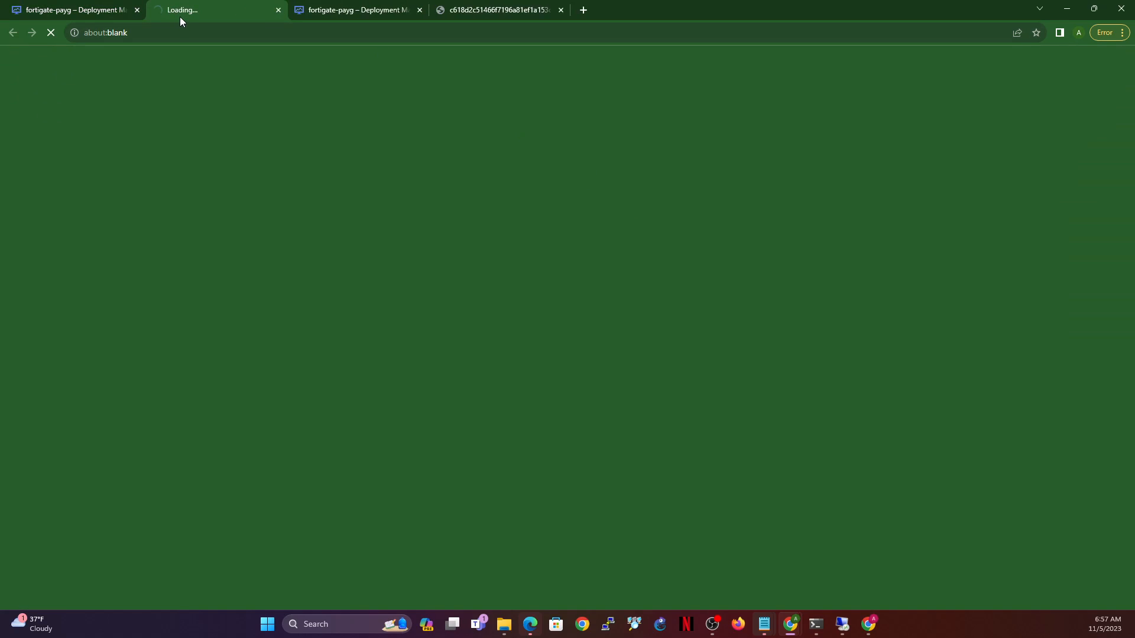
pyautogui.click(88, 11)
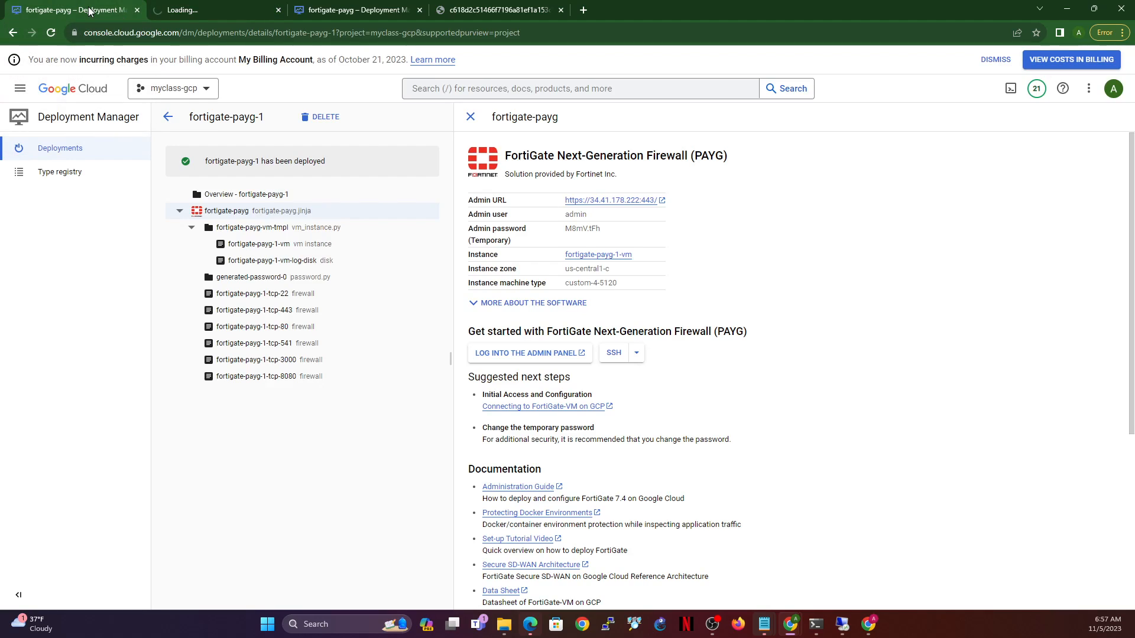
pyautogui.click(66, 149)
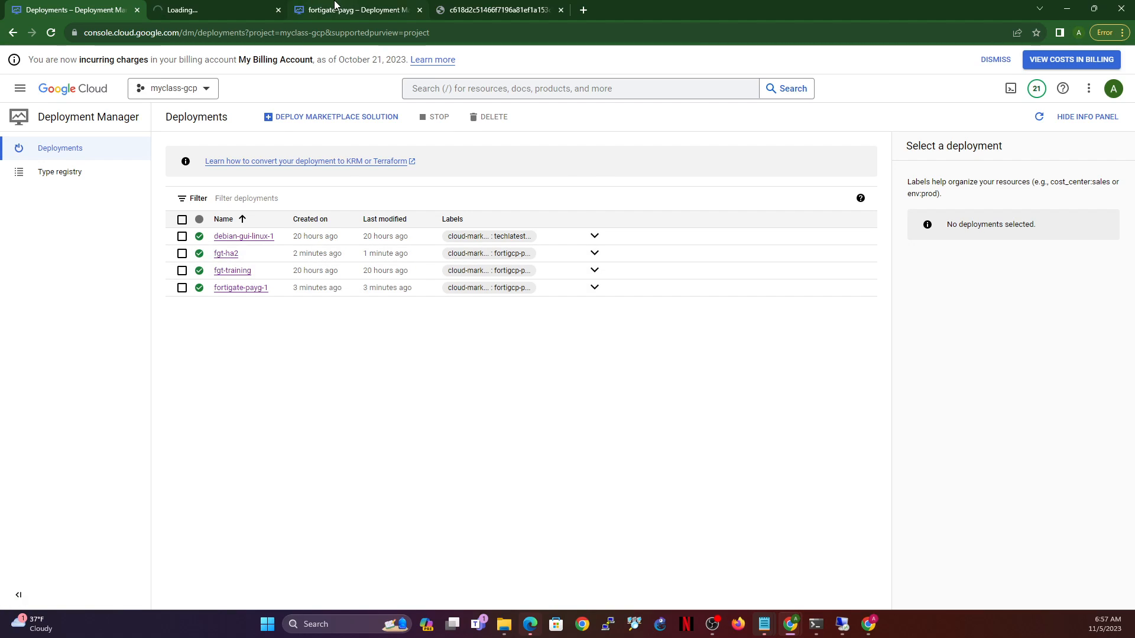
# - Open the other deployment's admin address 34.69.6.245 in a new tab
pyautogui.click(334, 6)
pyautogui.click(634, 202)
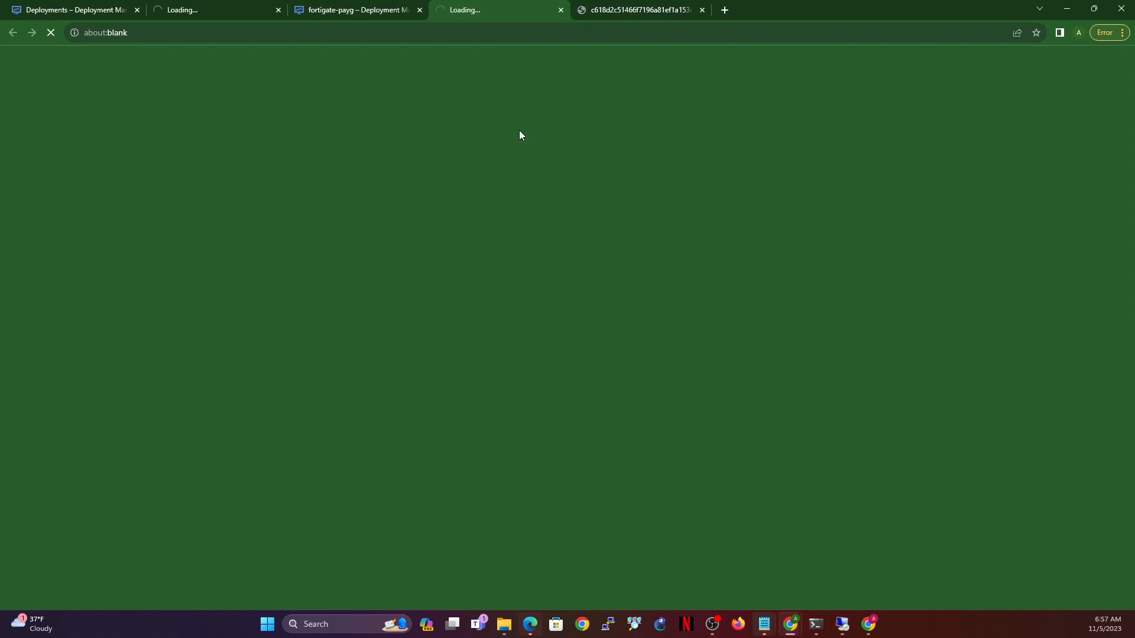
pyautogui.click(104, 8)
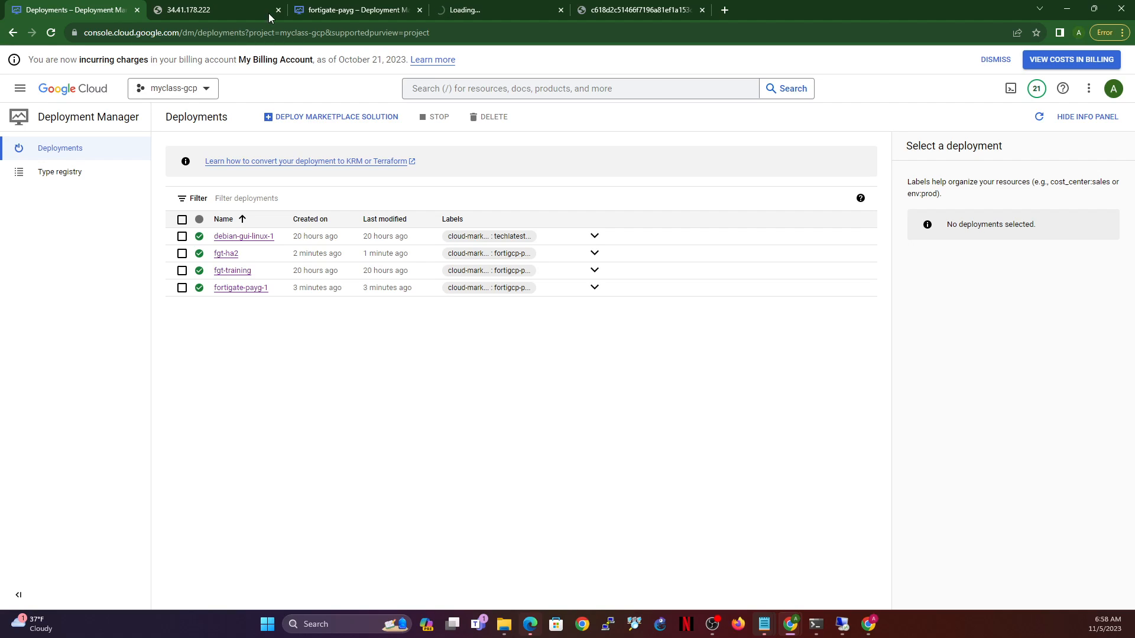
pyautogui.click(193, 7)
pyautogui.click(83, 10)
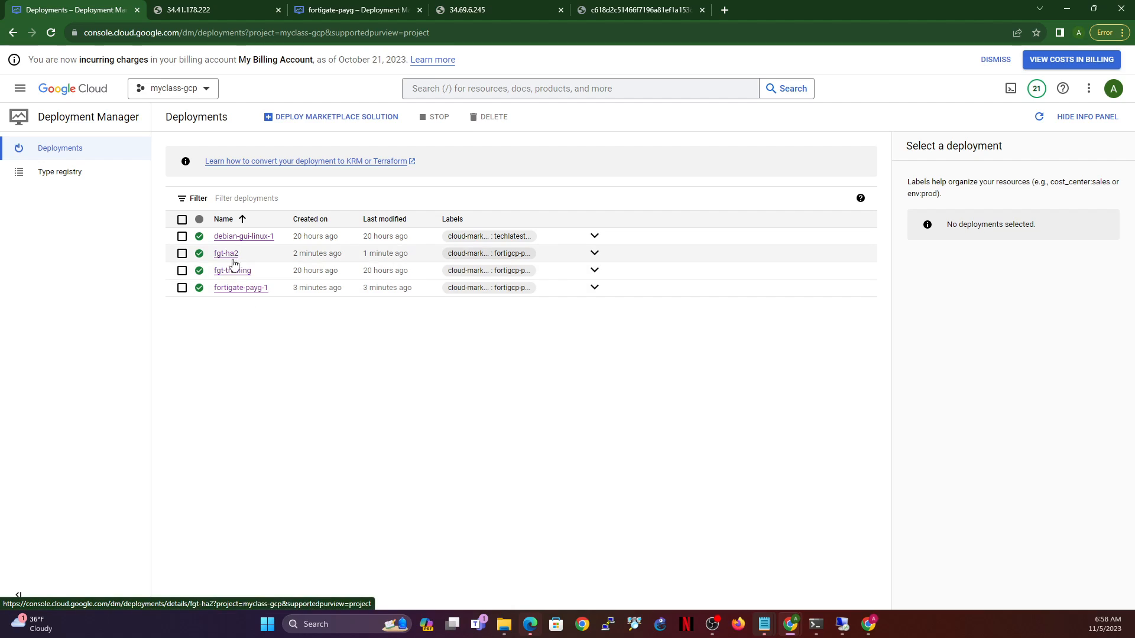
# - Refresh the deployments list and reload the 34.41.178.222 admin page
pyautogui.click(181, 288)
pyautogui.click(181, 253)
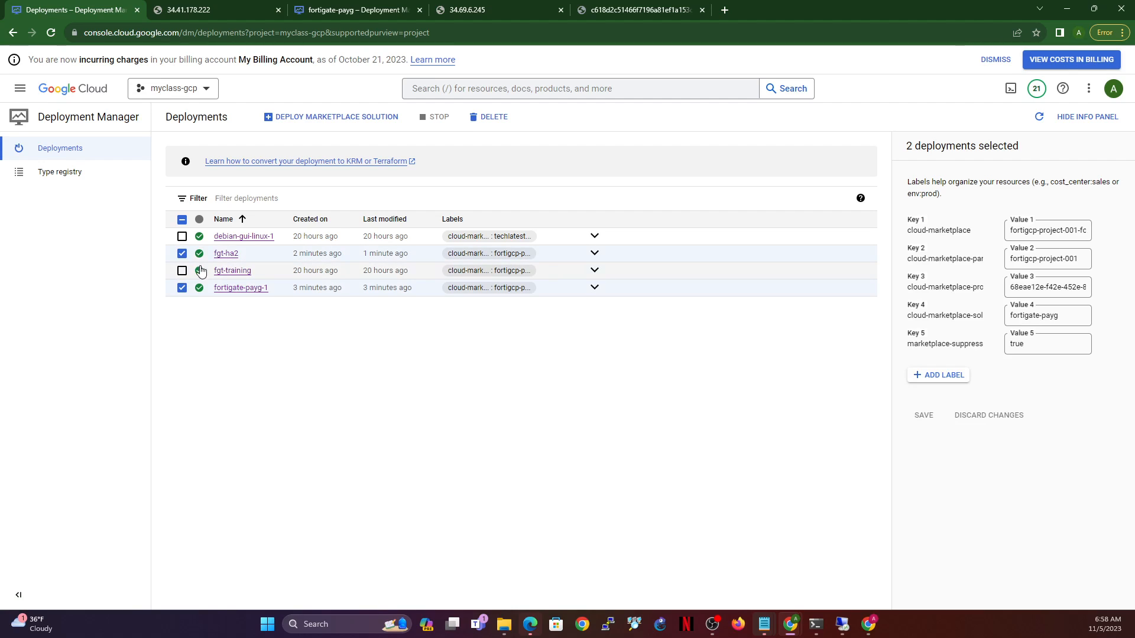
pyautogui.click(51, 32)
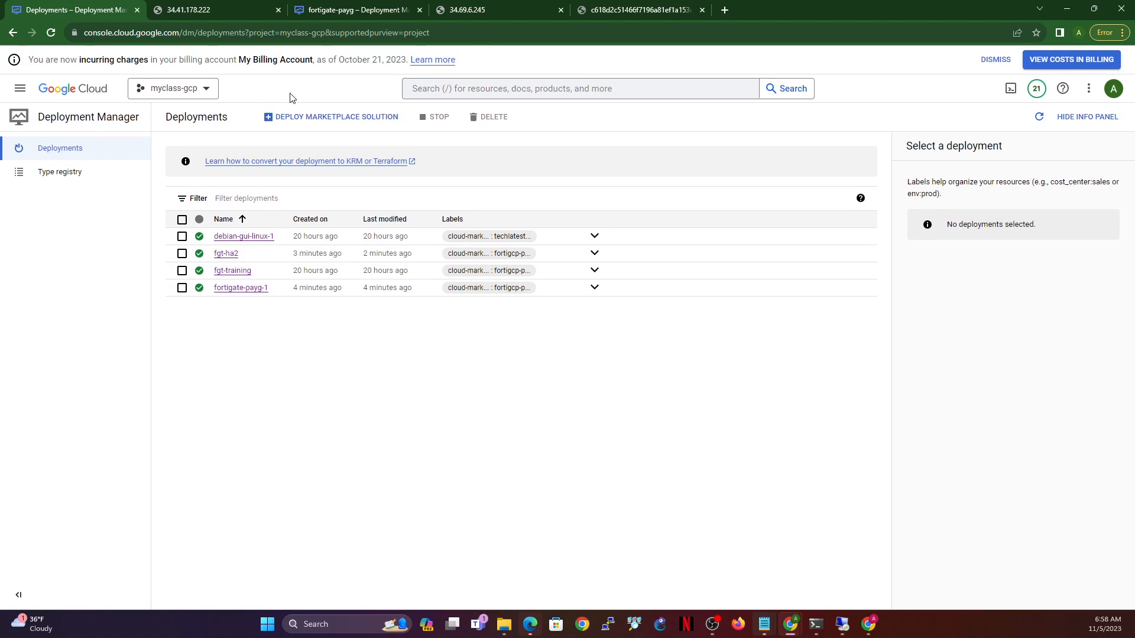
pyautogui.click(200, 10)
pyautogui.click(53, 32)
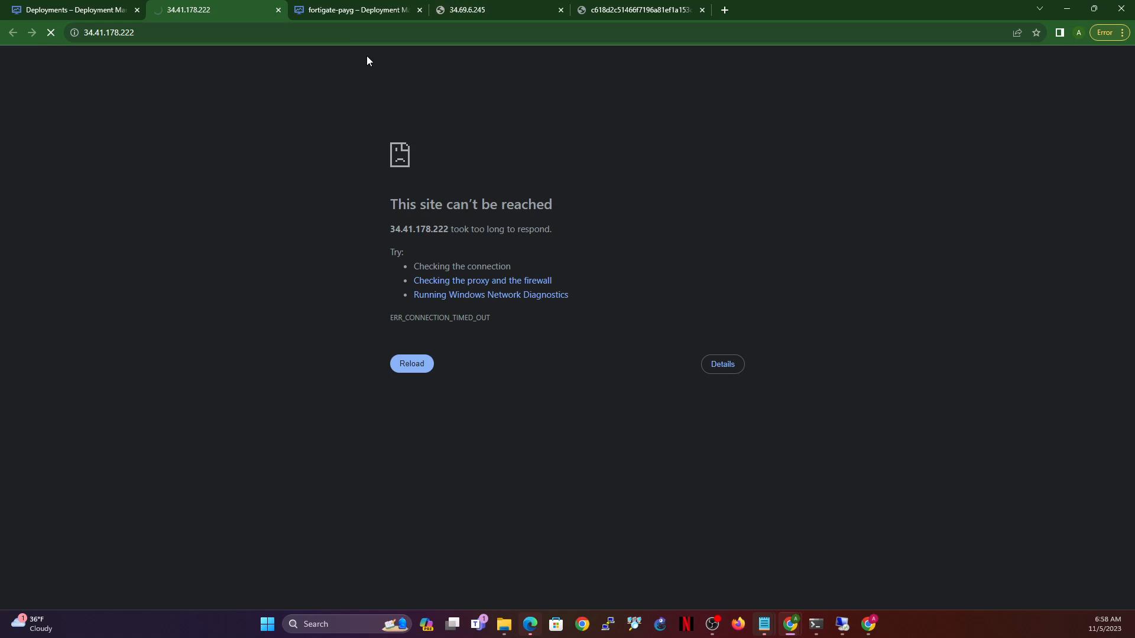
# - Refresh the deployments list and proceed past the 34.41.178.222 certificate warning
pyautogui.click(80, 18)
pyautogui.click(53, 34)
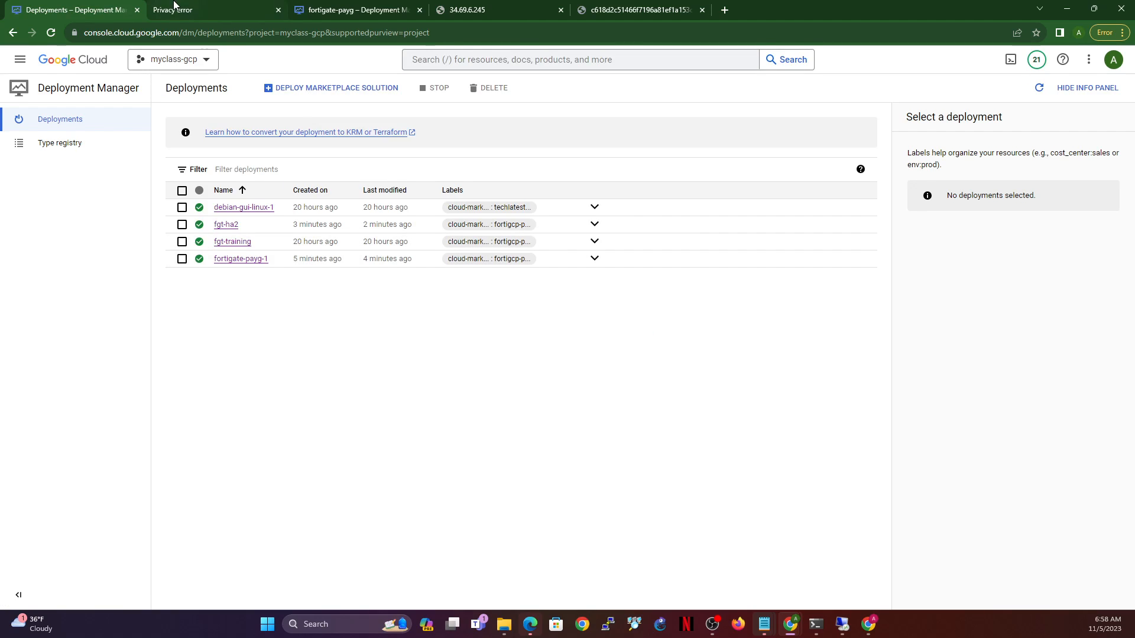
pyautogui.click(197, 12)
pyautogui.click(438, 369)
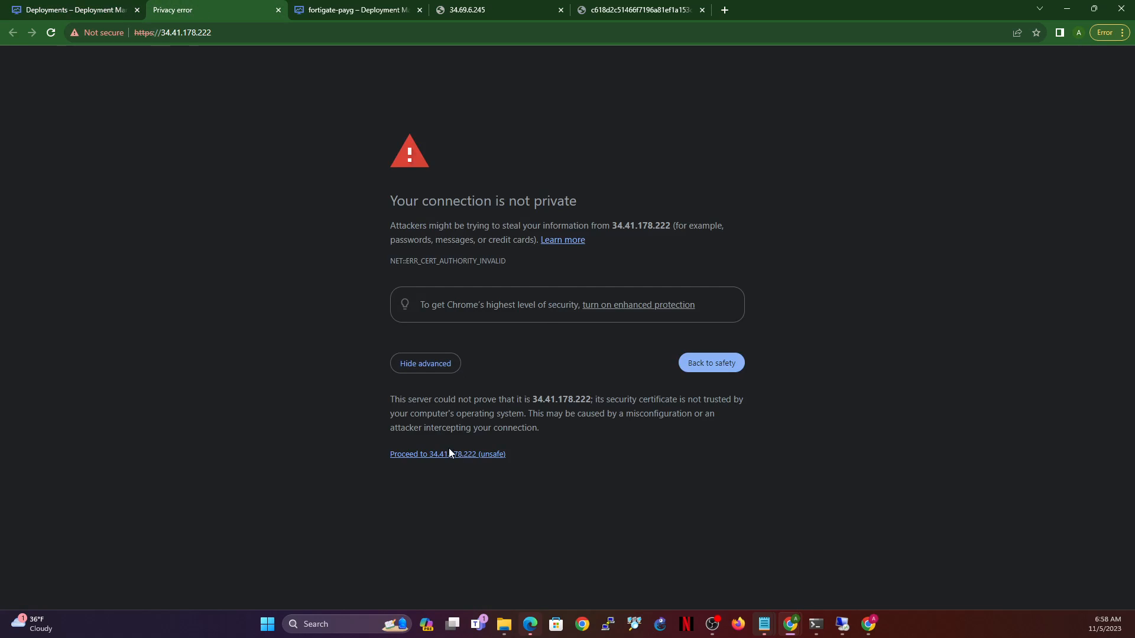
pyautogui.click(456, 454)
# - Reload the deployments list and check the 34.69.6.245 tab, which is still unreachable
pyautogui.hotkey('ctrl', 'shift', 'Tab')
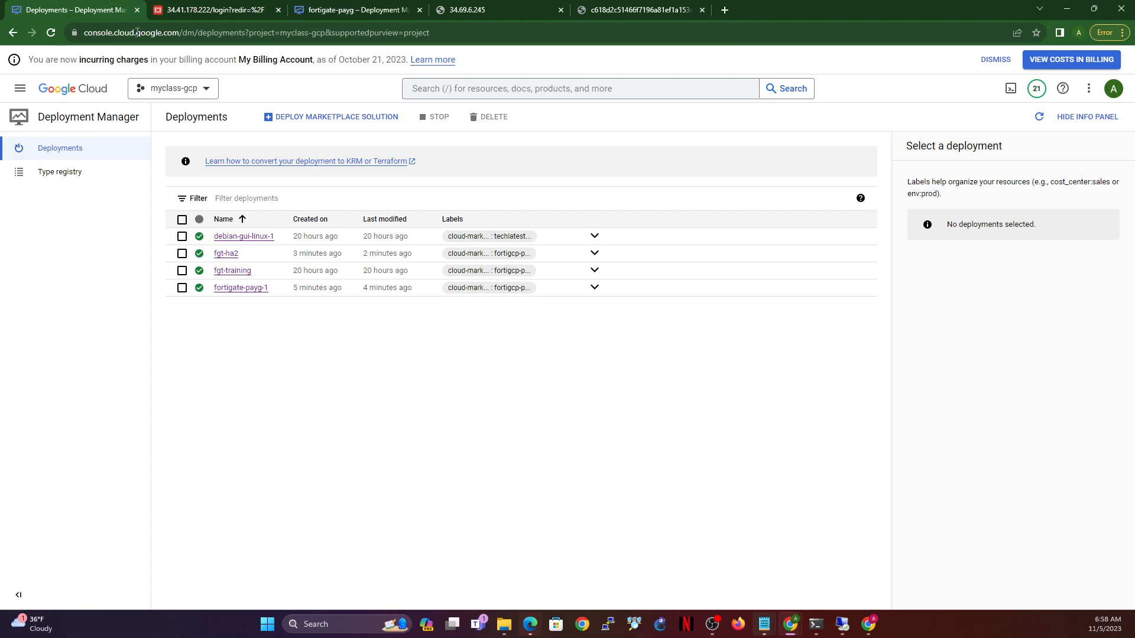
pyautogui.click(48, 35)
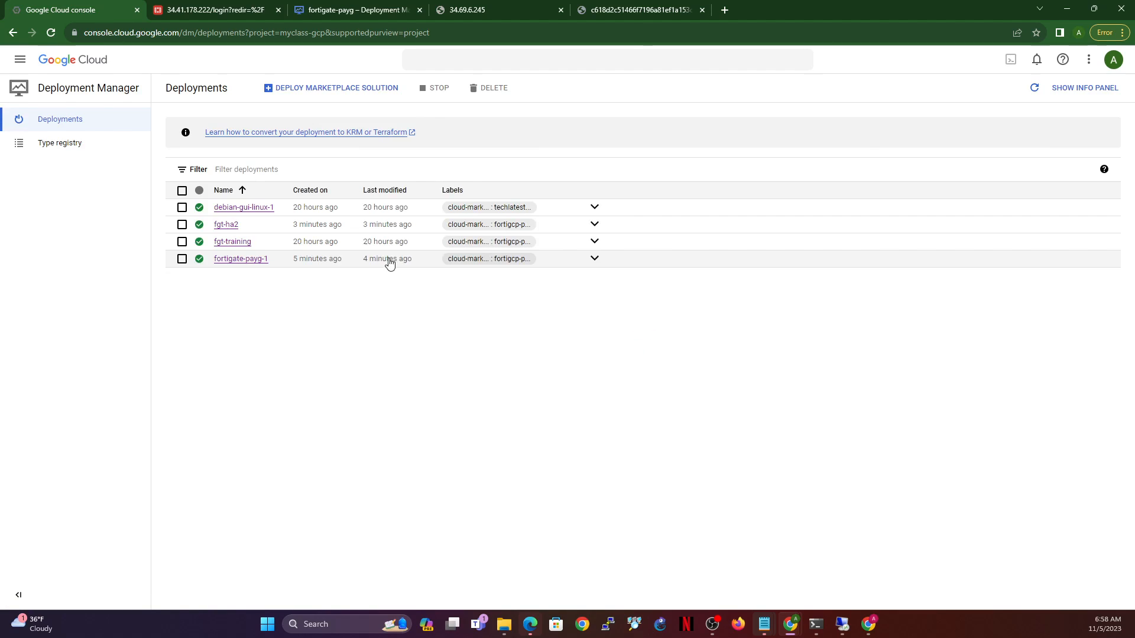
pyautogui.click(505, 10)
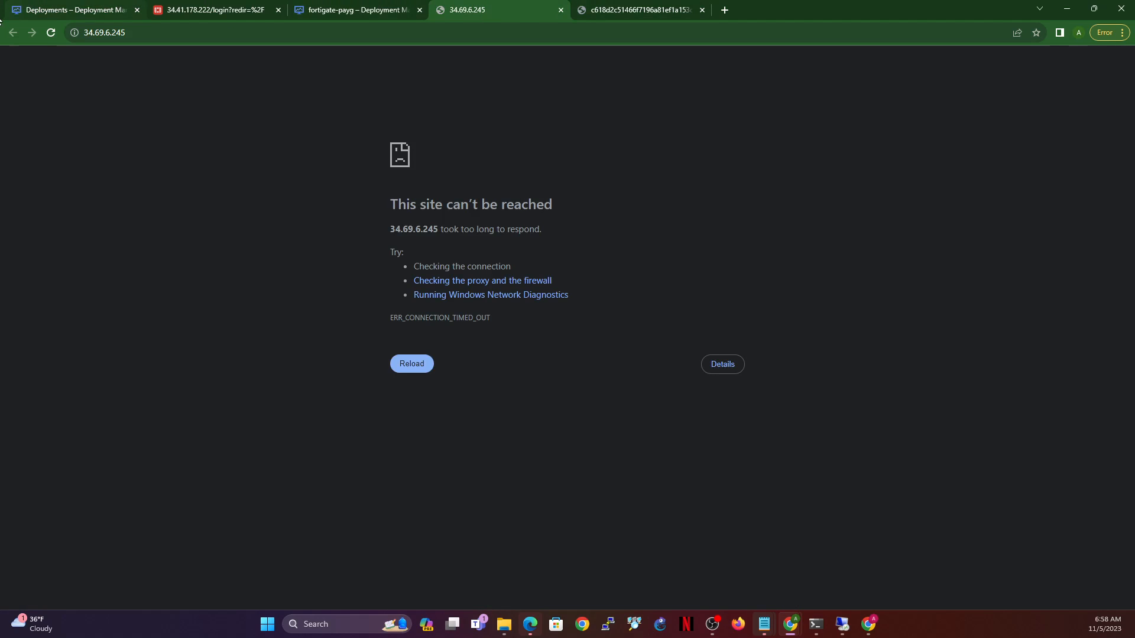
# - Retry the 34.69.6.245 page and check the FortiGate login disclaimer tab
pyautogui.click(54, 34)
pyautogui.click(198, 8)
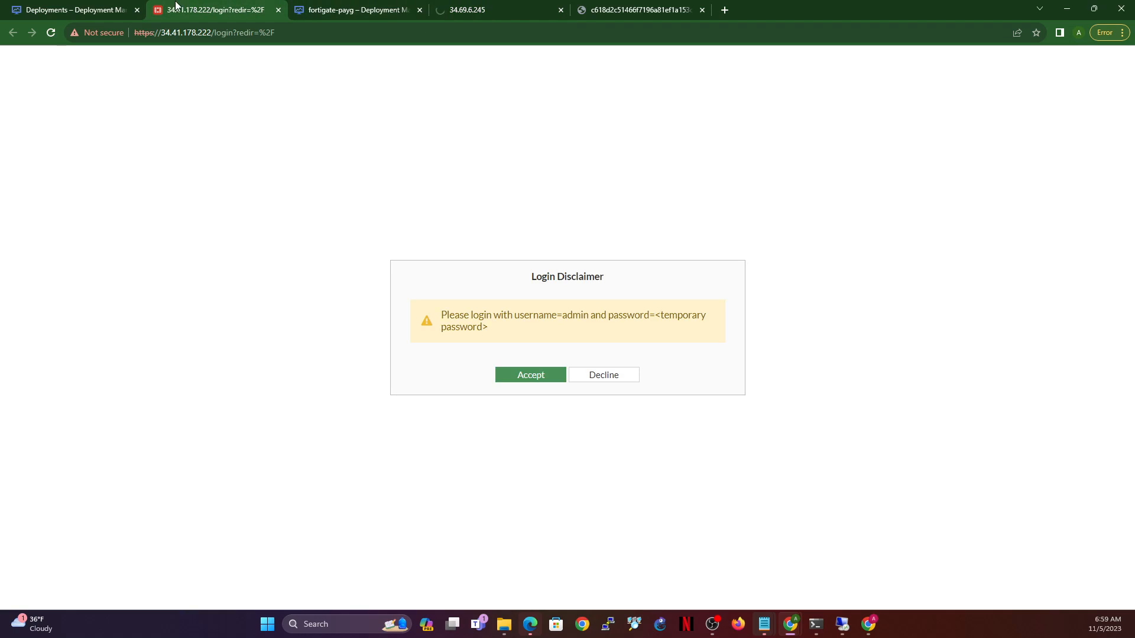
pyautogui.click(108, 7)
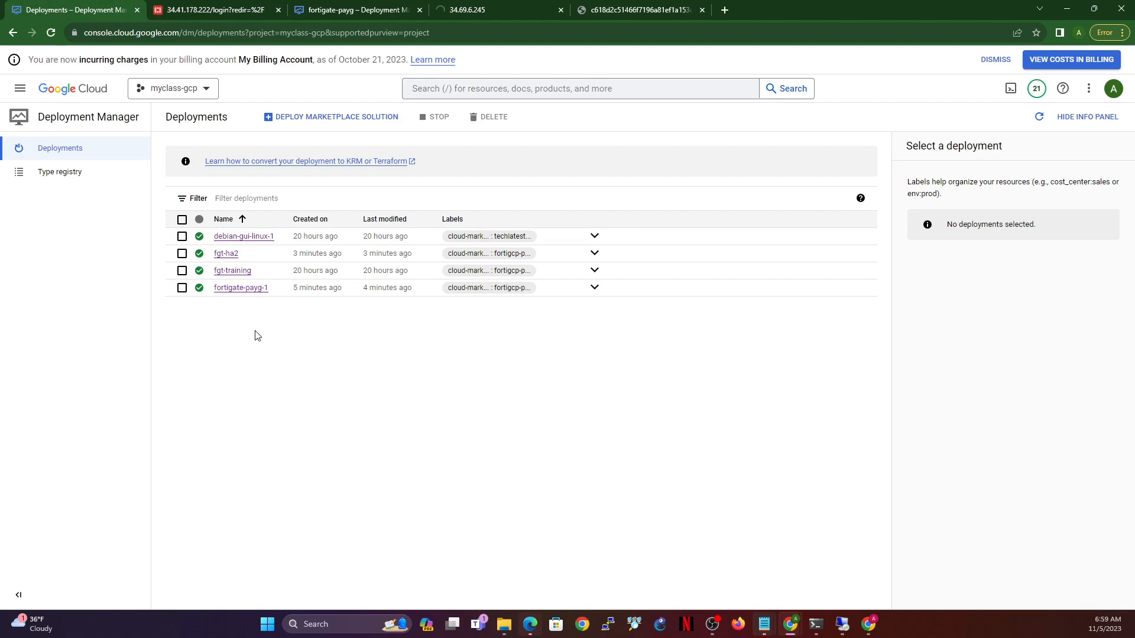
# - Copy fortigate-payg-1's temporary admin password from its deployment details
pyautogui.click(237, 291)
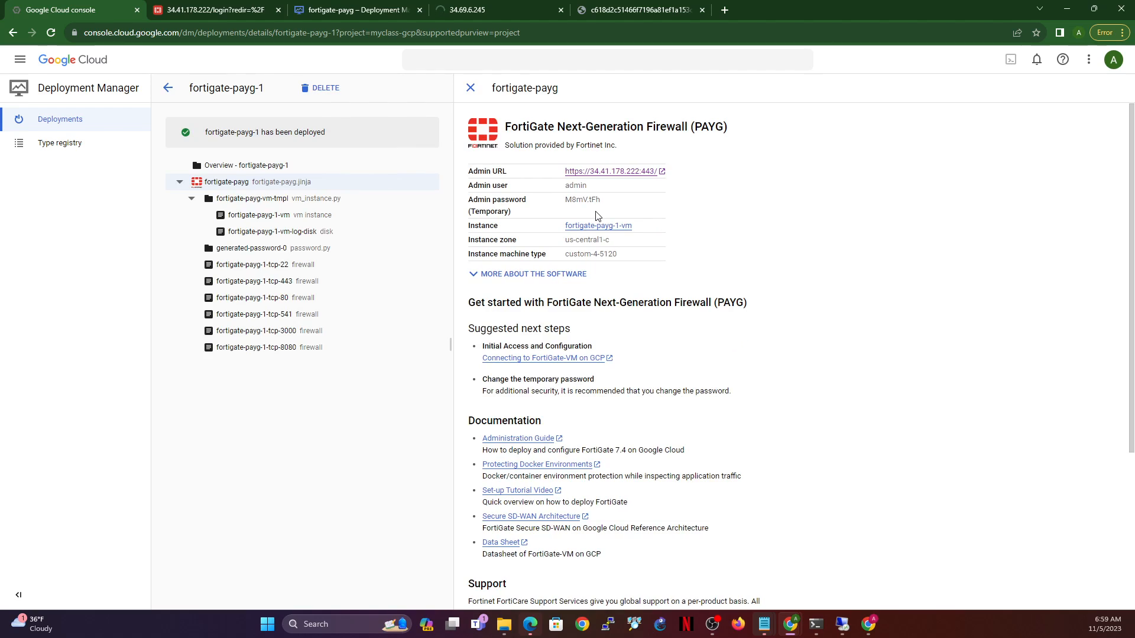
pyautogui.doubleClick(584, 200)
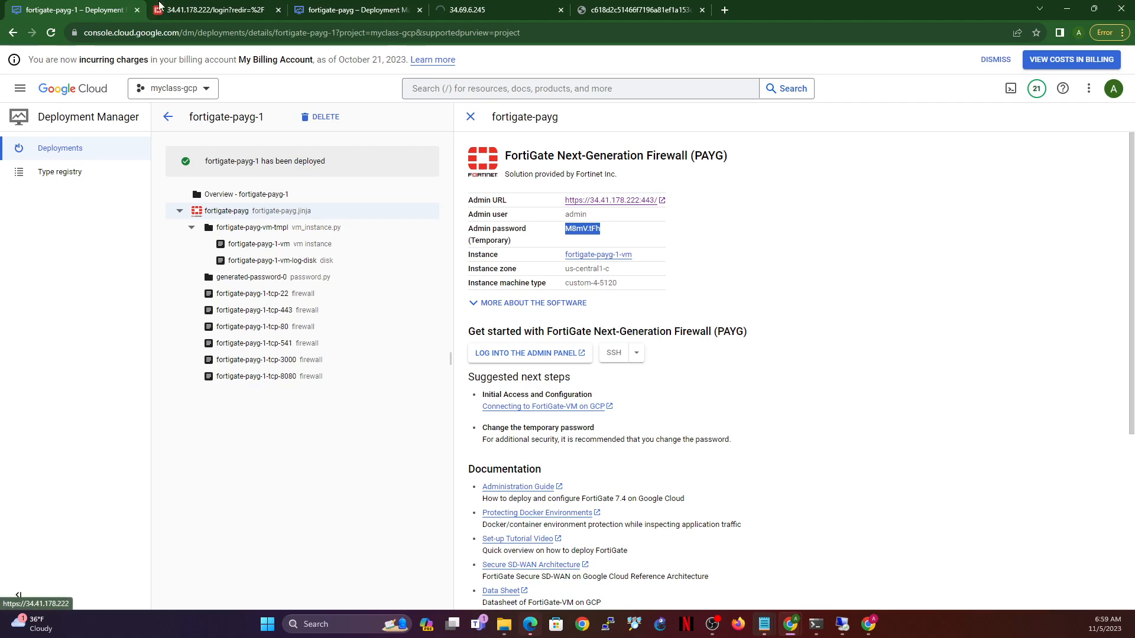
pyautogui.click(205, 8)
# - Accept the disclaimer and sign in as admin with the temporary password
pyautogui.click(535, 379)
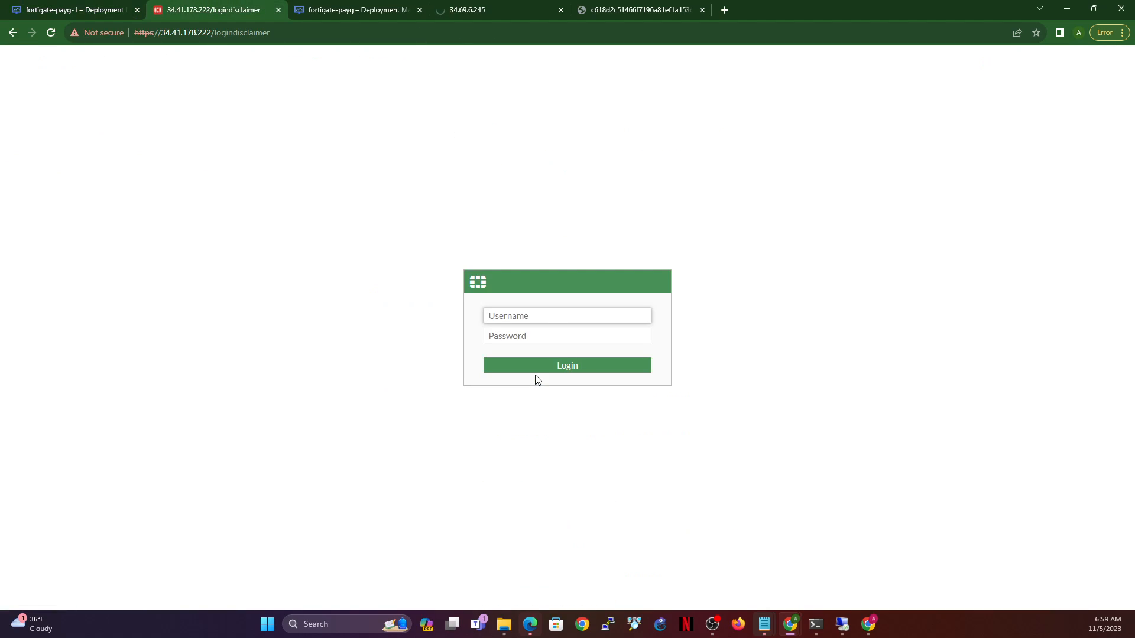
pyautogui.write('admin')
pyautogui.press('Tab')
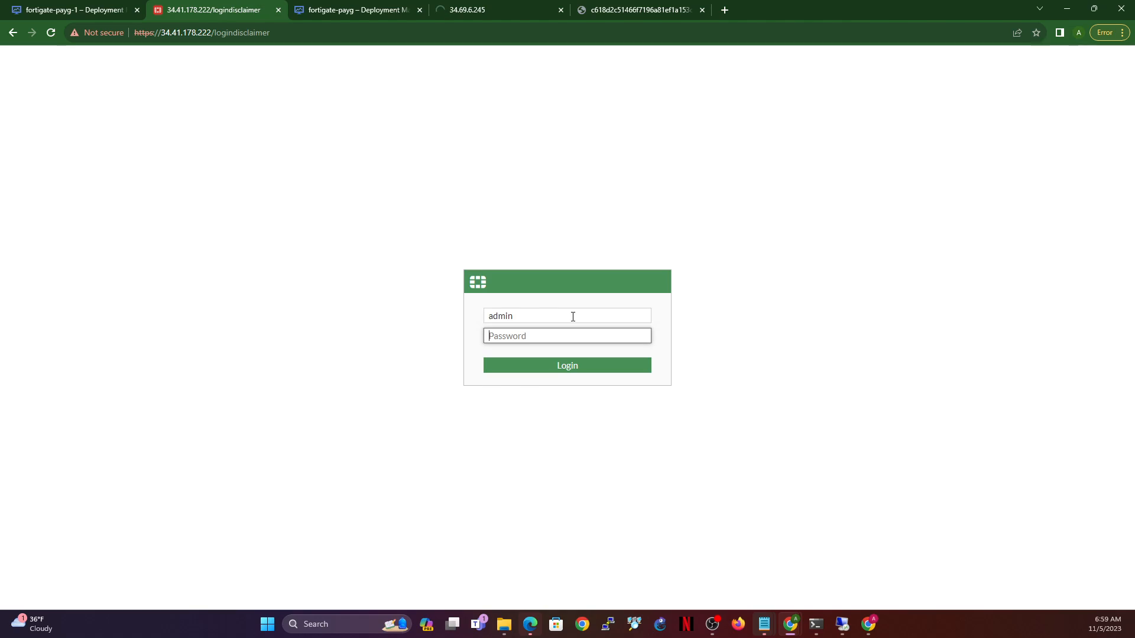
pyautogui.hotkey('ctrl', 'v')
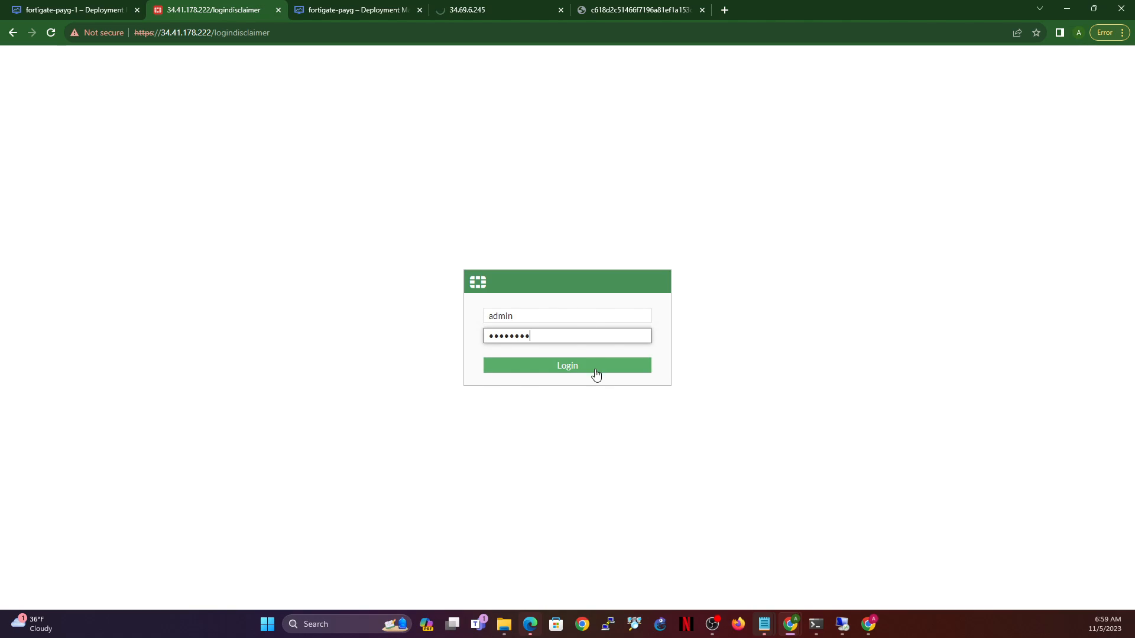
pyautogui.click(575, 374)
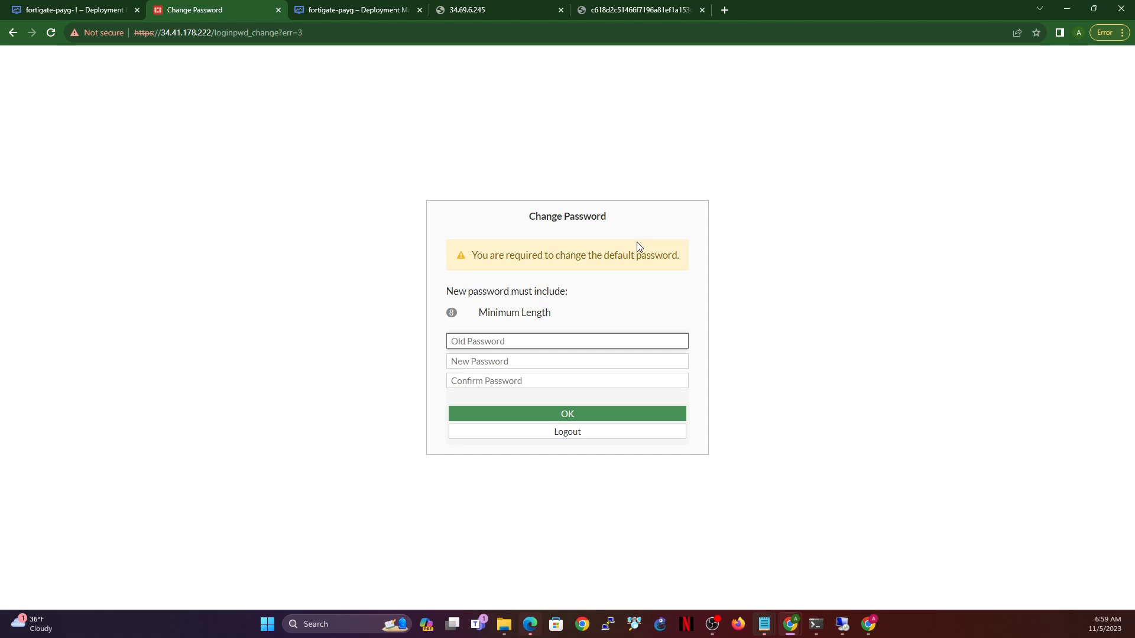
# - Replace the temporary admin password with a new password
pyautogui.hotkey('ctrl', 'v')
pyautogui.press('Tab')
pyautogui.write('••')
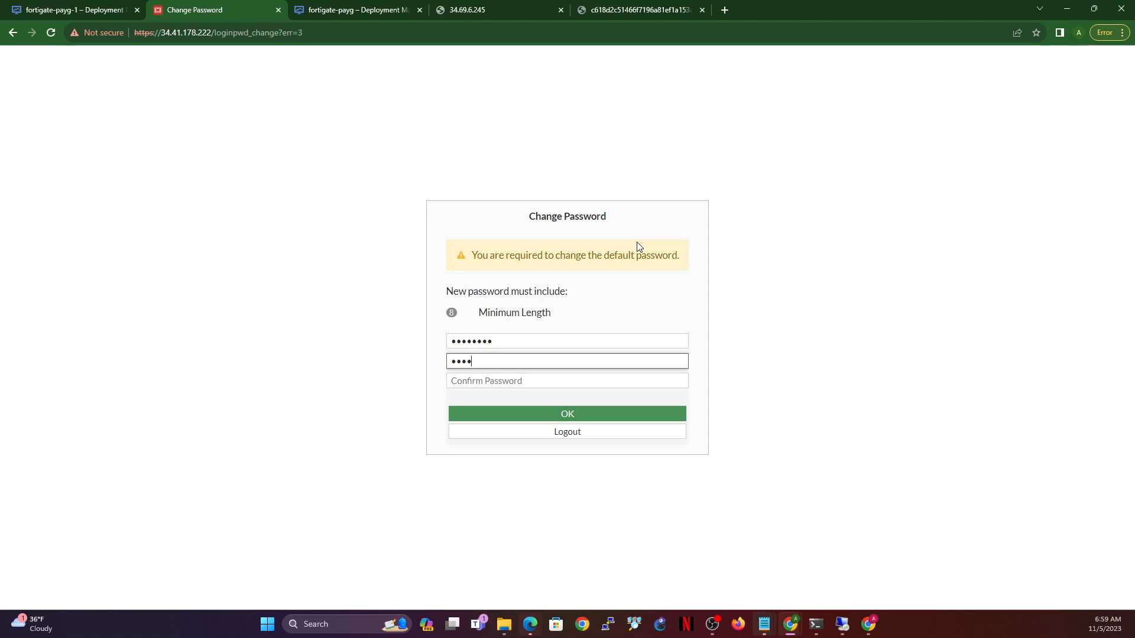
pyautogui.press('Tab')
pyautogui.write('••')
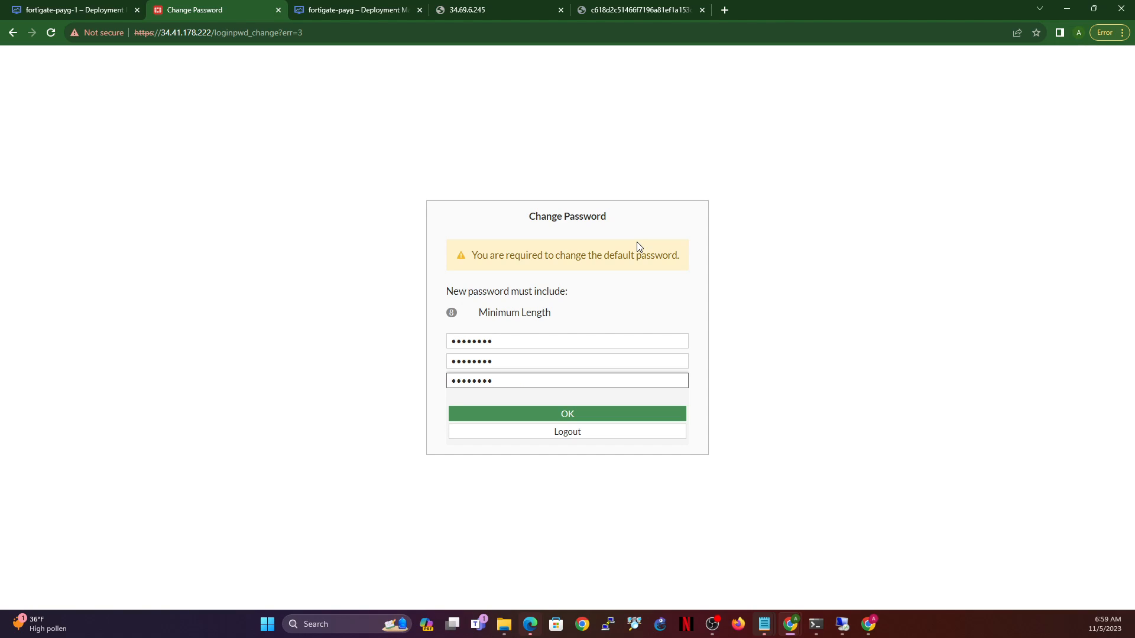
pyautogui.click(570, 413)
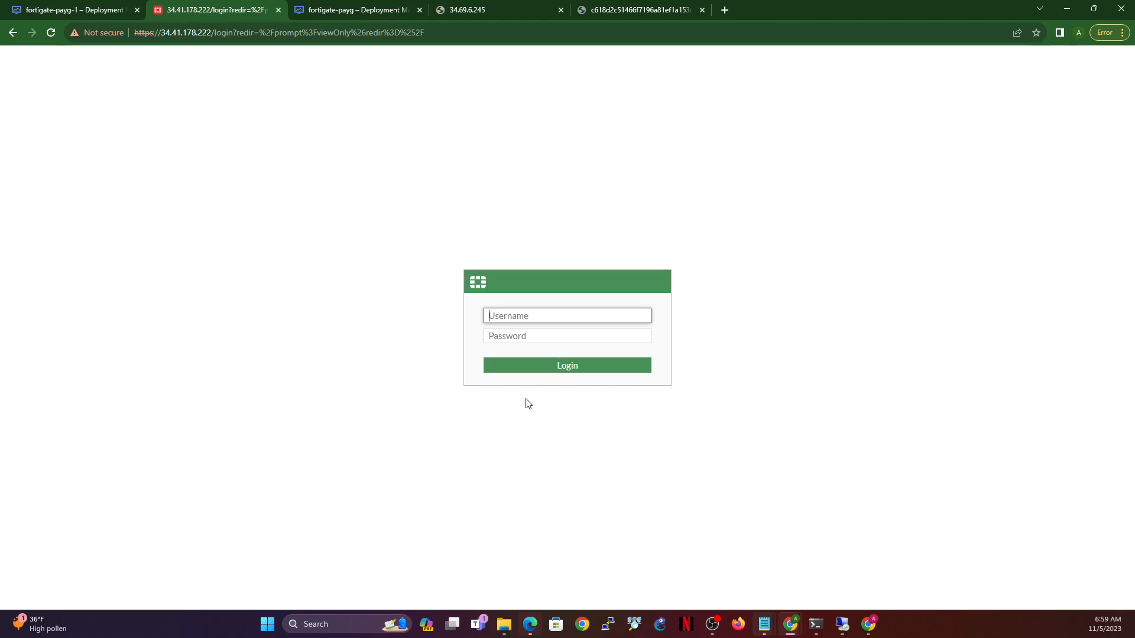
# - Sign in again as admin with the new password
pyautogui.write('admin')
pyautogui.press('Tab')
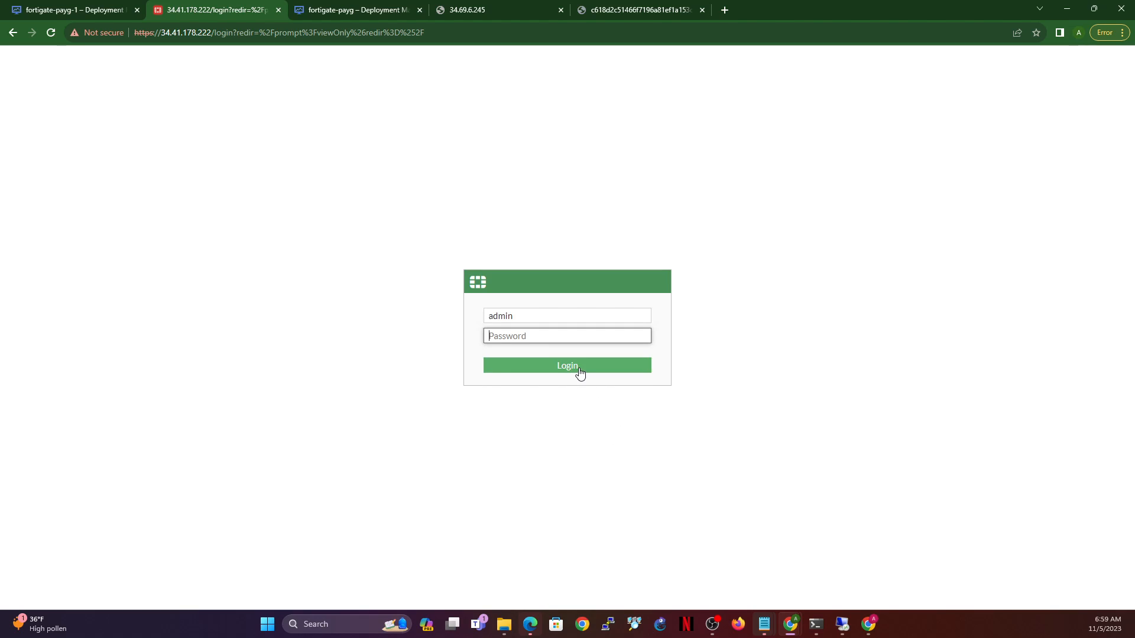
pyautogui.write('••')
pyautogui.click(579, 367)
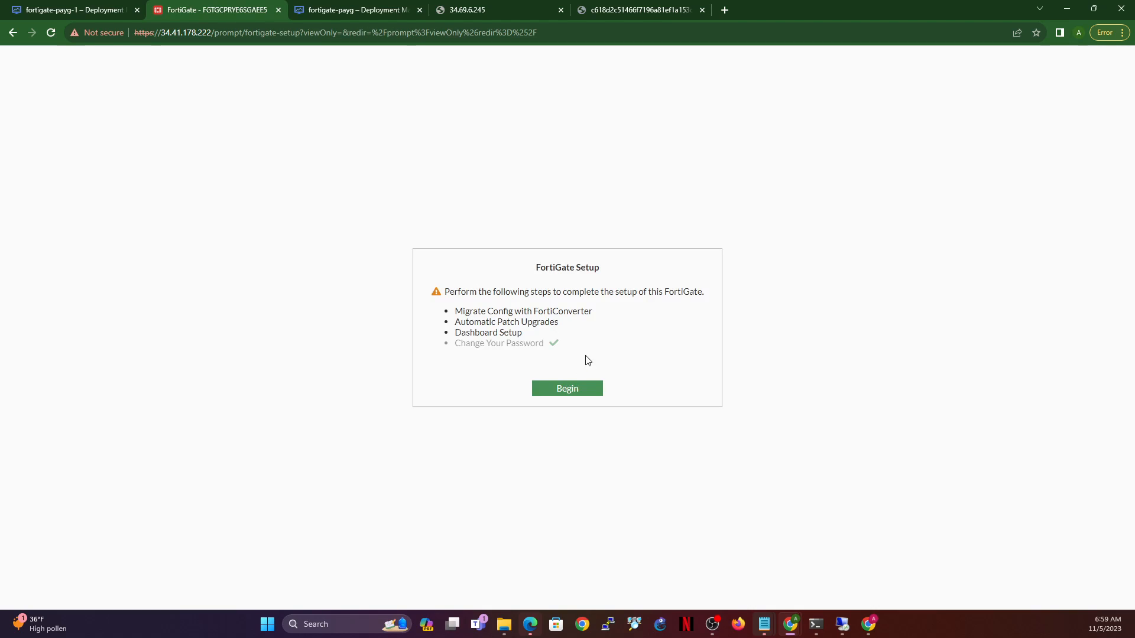
# - Complete setup: postpone FortiConverter migration, disable automatic patch upgrades, apply Optimal dashboards
pyautogui.click(591, 391)
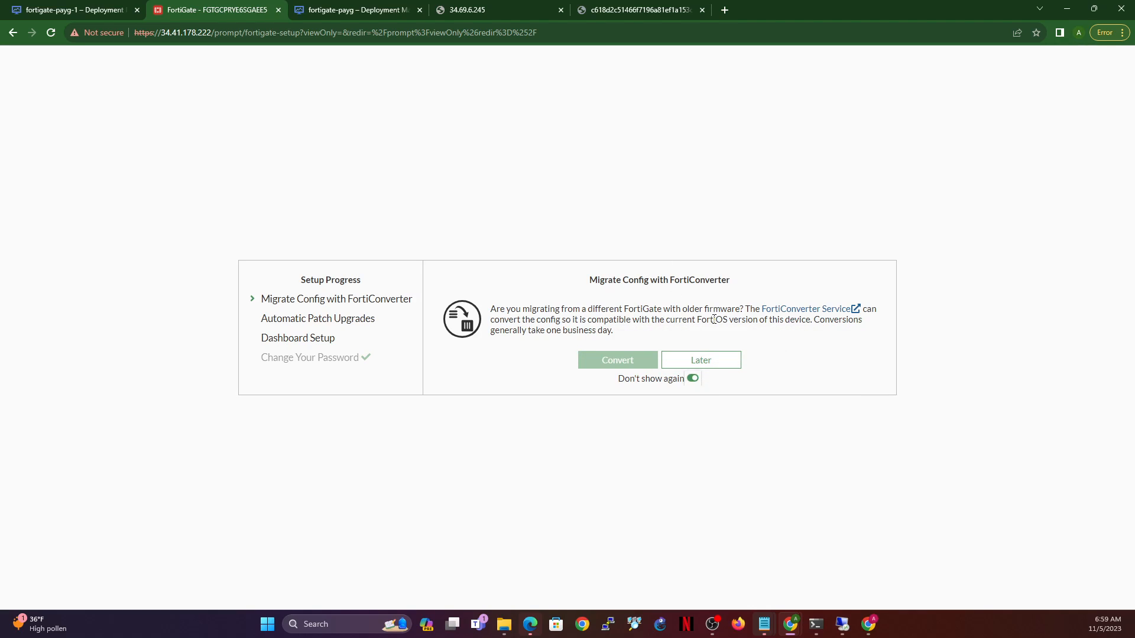
pyautogui.click(701, 361)
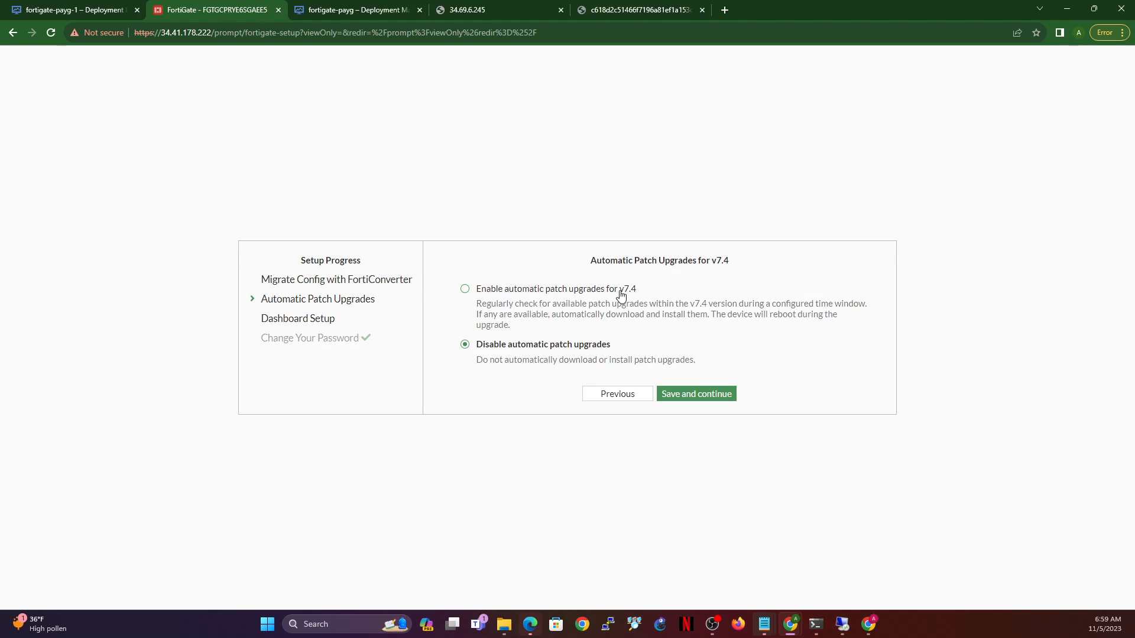
pyautogui.click(713, 396)
pyautogui.click(539, 356)
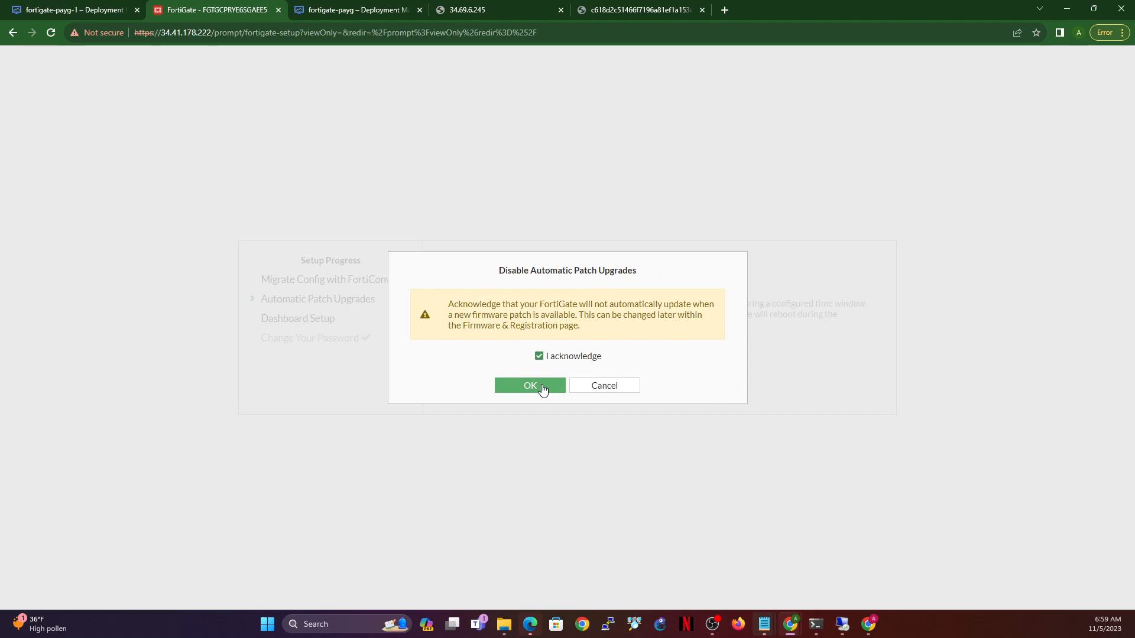
pyautogui.click(540, 387)
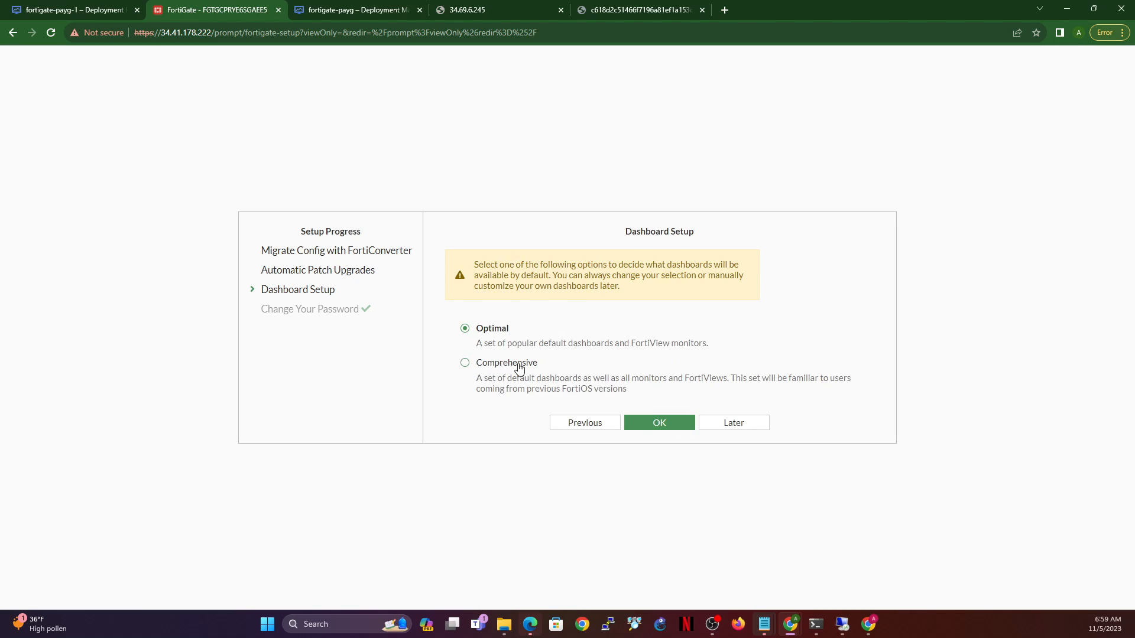
pyautogui.click(653, 425)
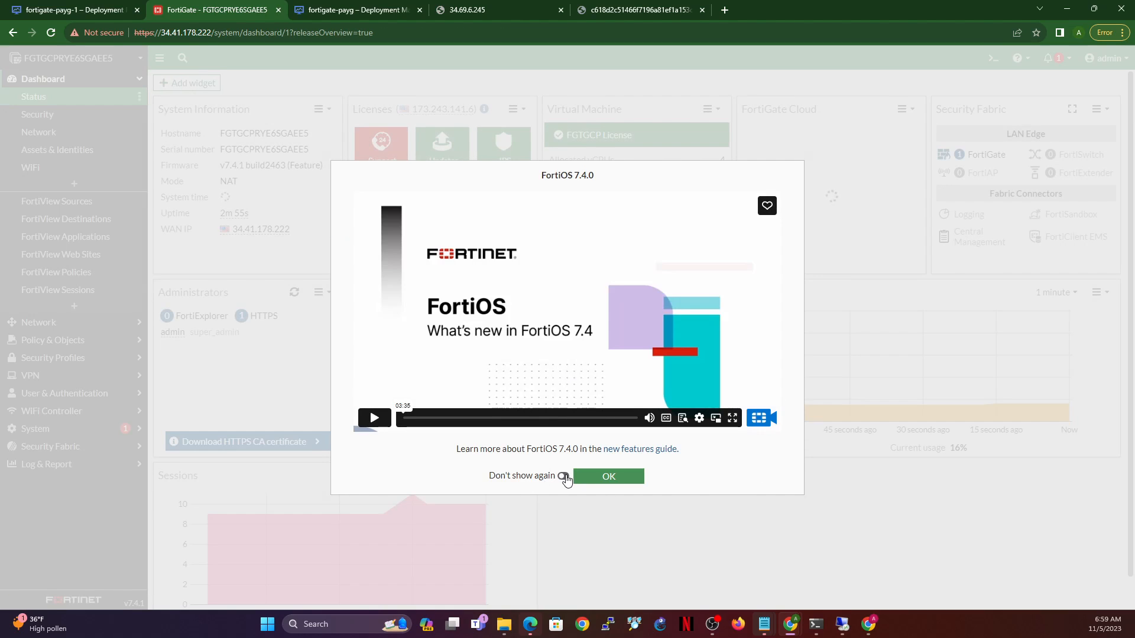
# - Dismiss the FortiOS 7.4.0 overview permanently and return to fortigate-payg-1 details
pyautogui.click(564, 476)
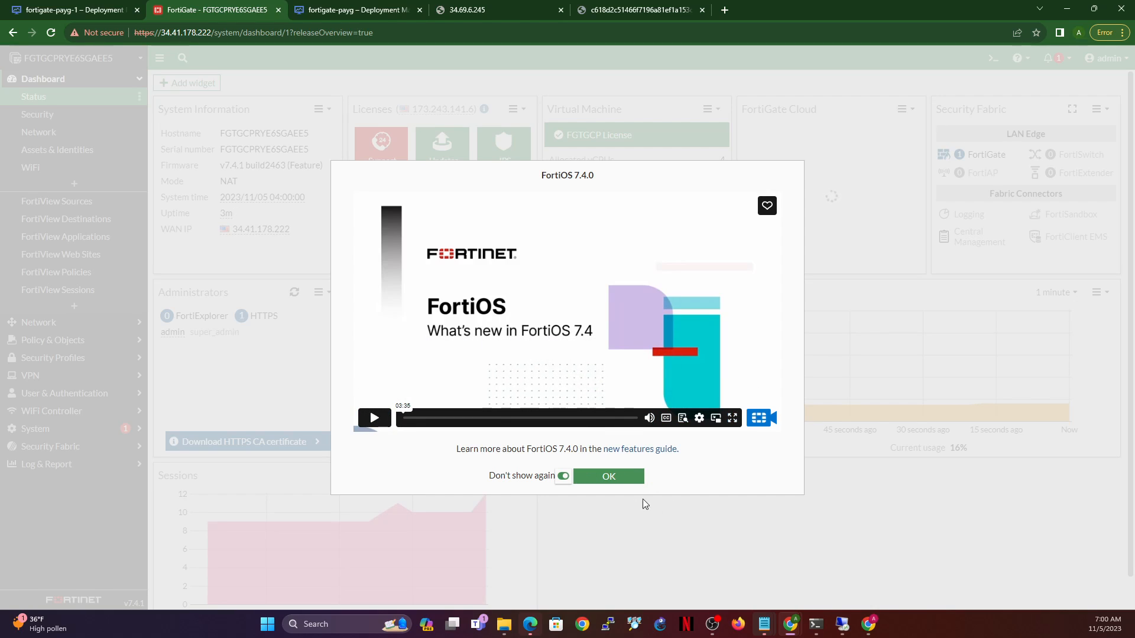
pyautogui.click(628, 476)
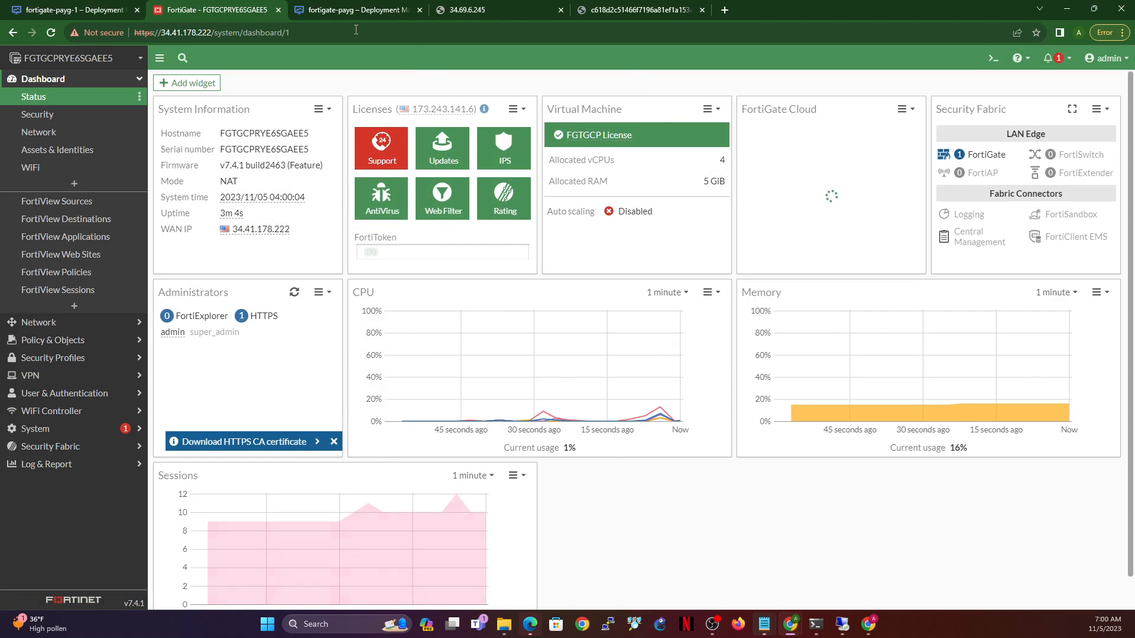
pyautogui.click(65, 10)
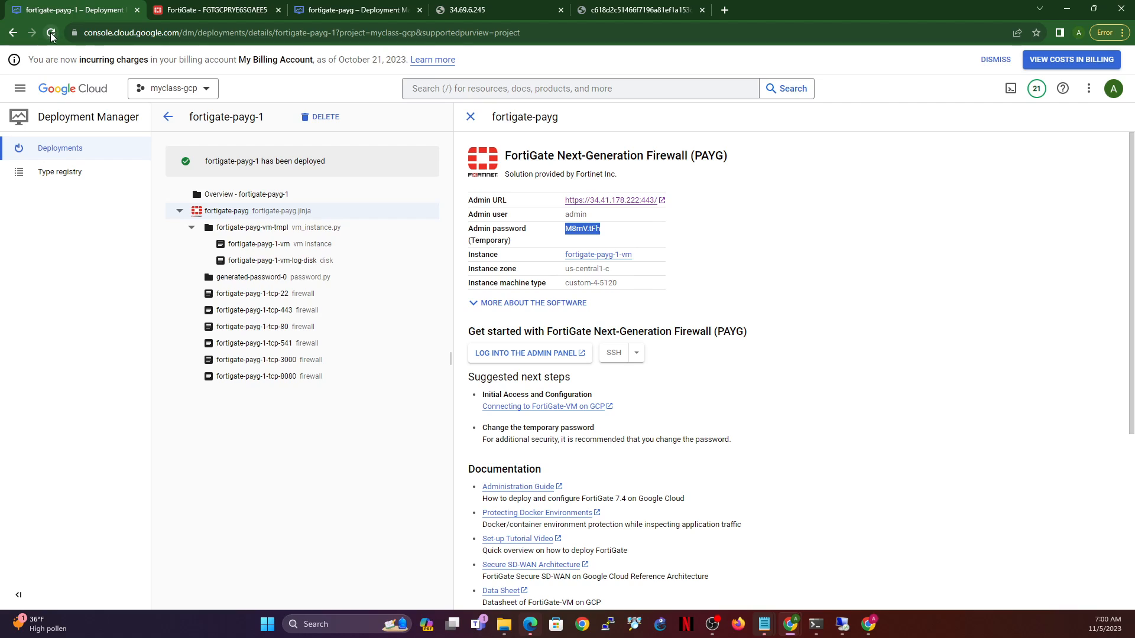
# - Reload the deployments list and check the second firewall's page
pyautogui.click(65, 149)
pyautogui.click(52, 34)
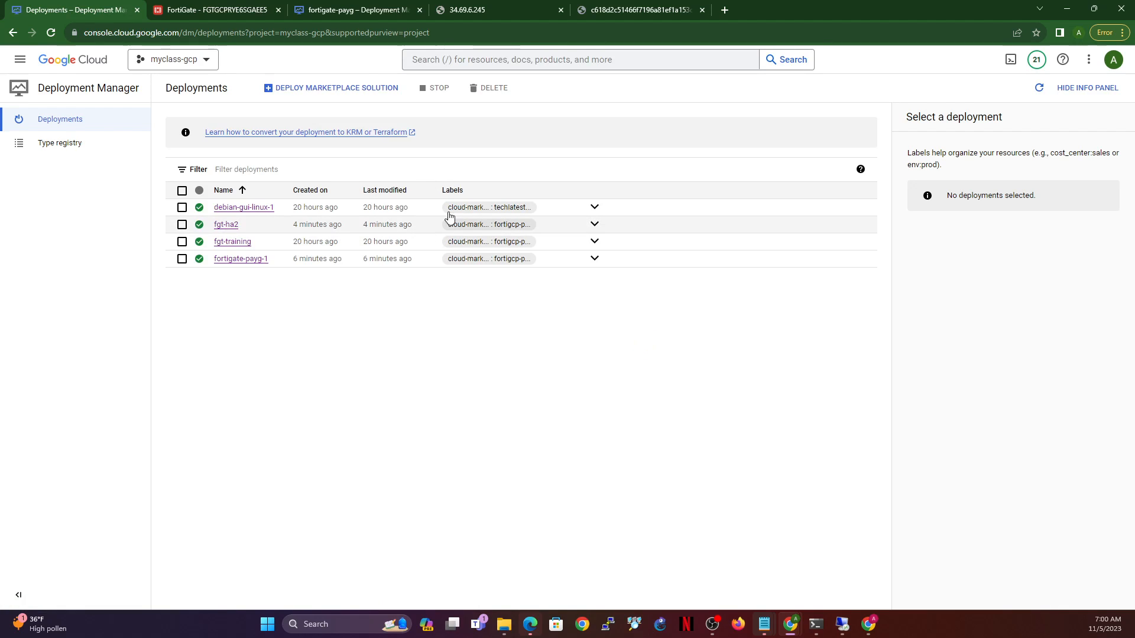
pyautogui.click(475, 10)
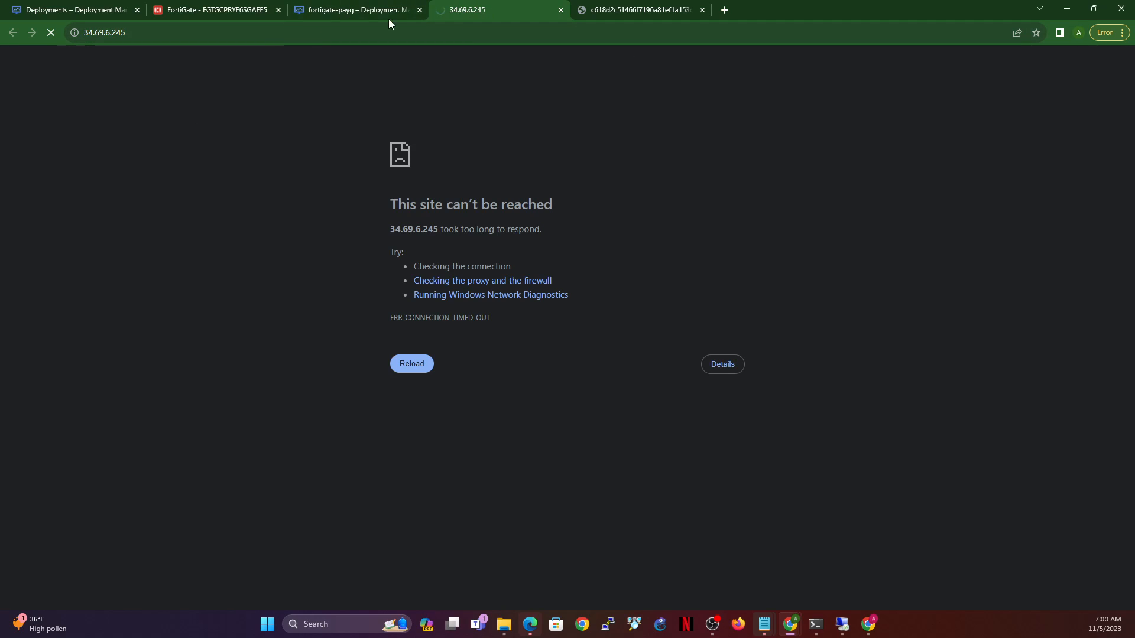
pyautogui.click(77, 11)
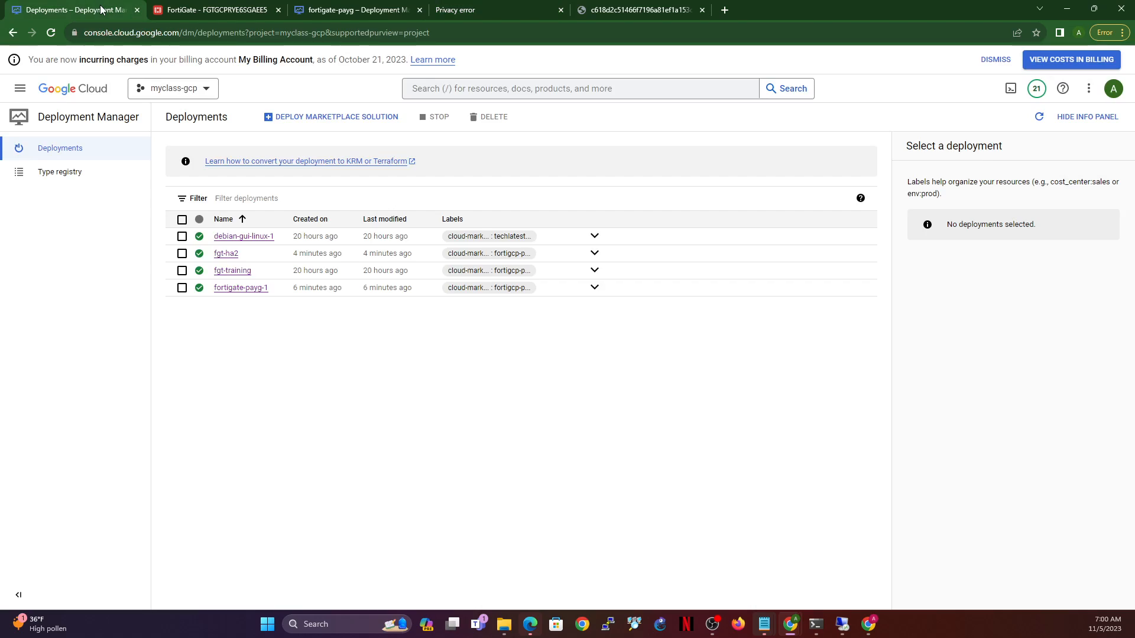
pyautogui.click(50, 33)
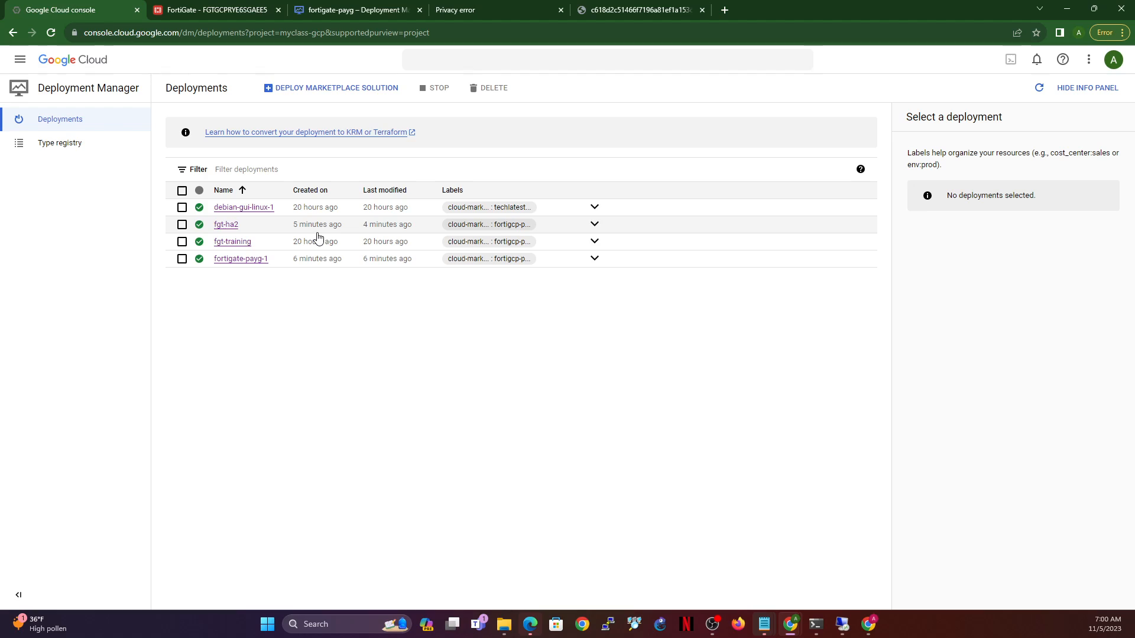
# - Proceed past the certificate warning for 34.69.6.245
pyautogui.click(506, 8)
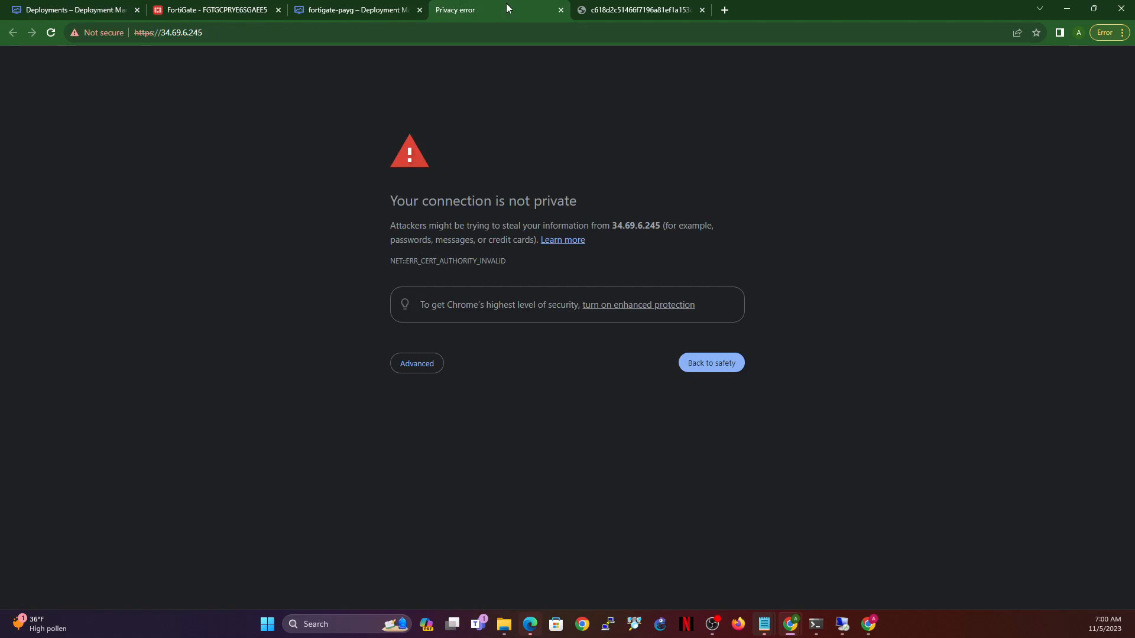
pyautogui.click(423, 365)
pyautogui.click(463, 454)
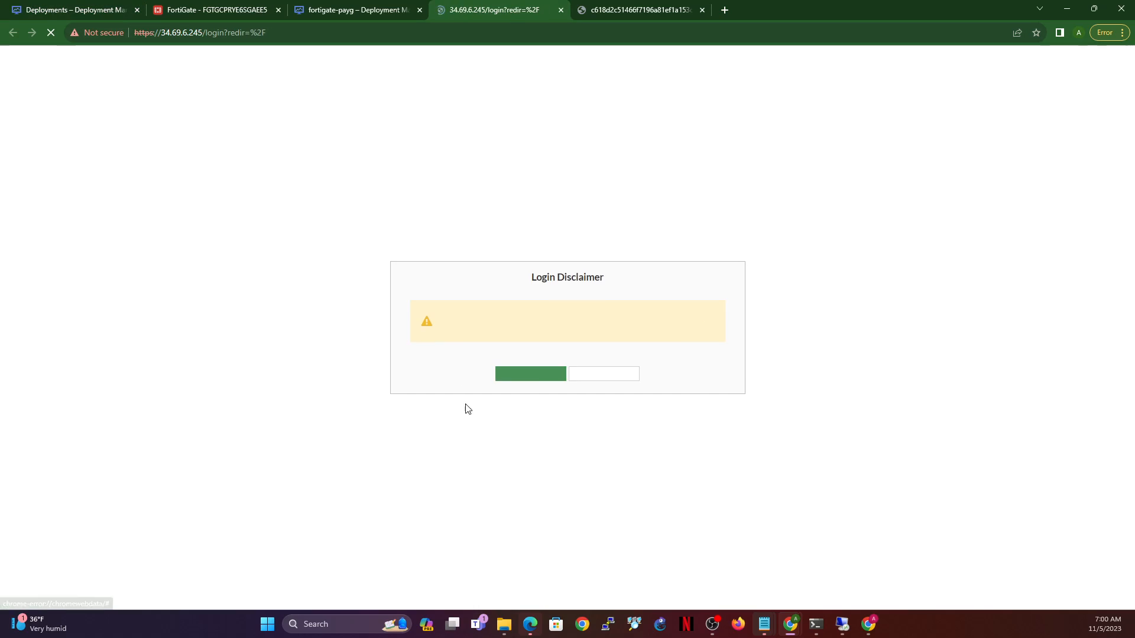
# - Open fgt-ha2's deployment details and select its temporary admin password
pyautogui.click(42, 7)
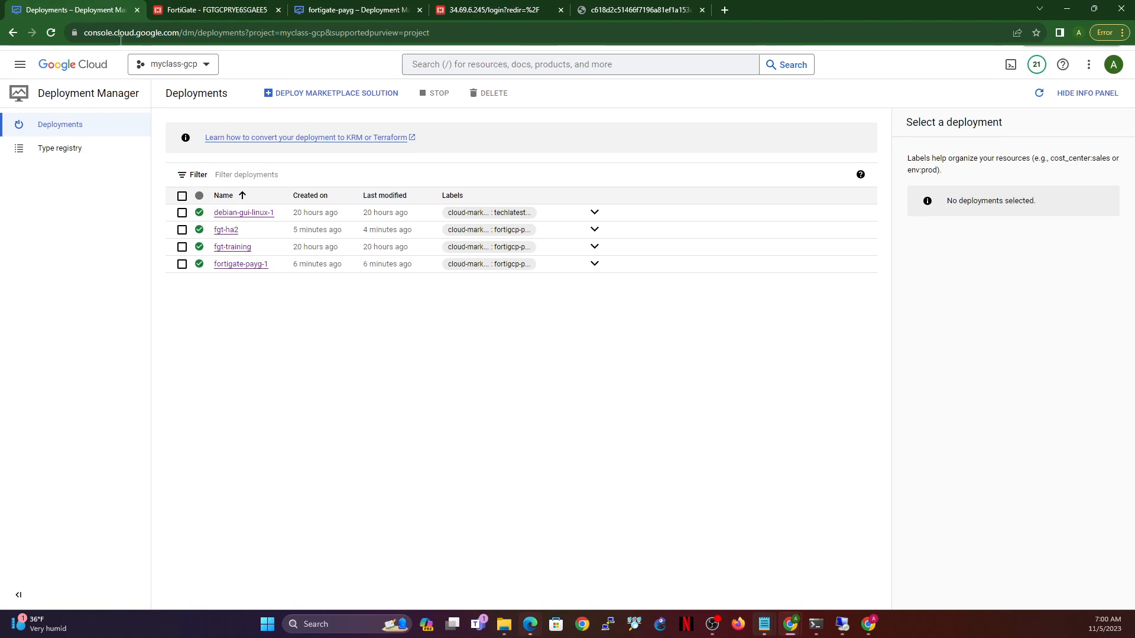
pyautogui.click(220, 257)
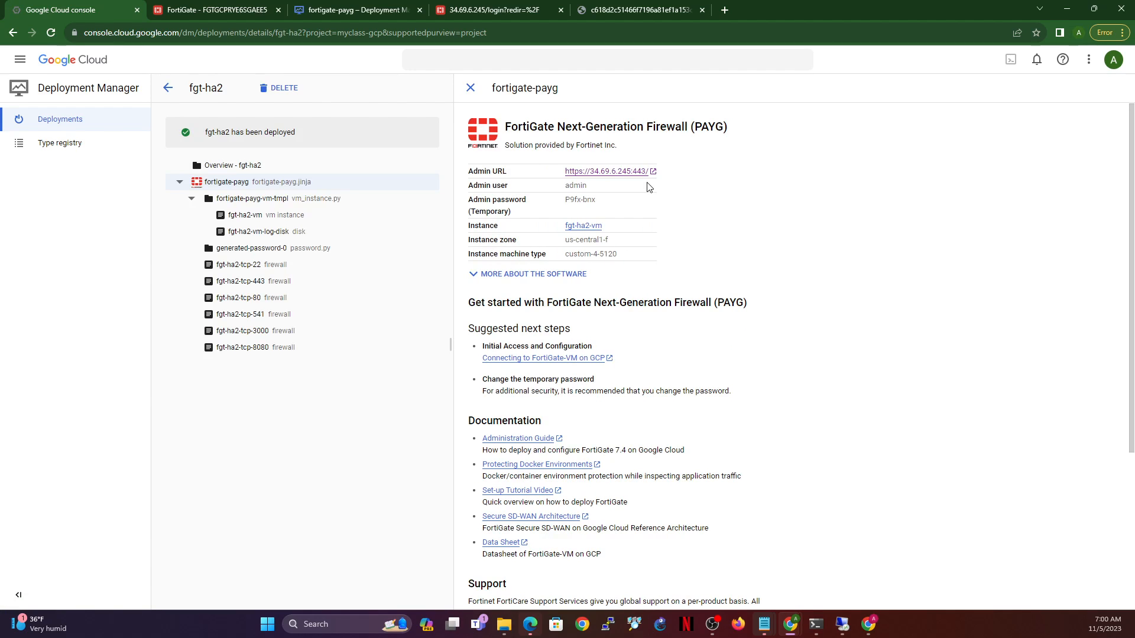
pyautogui.doubleClick(587, 200)
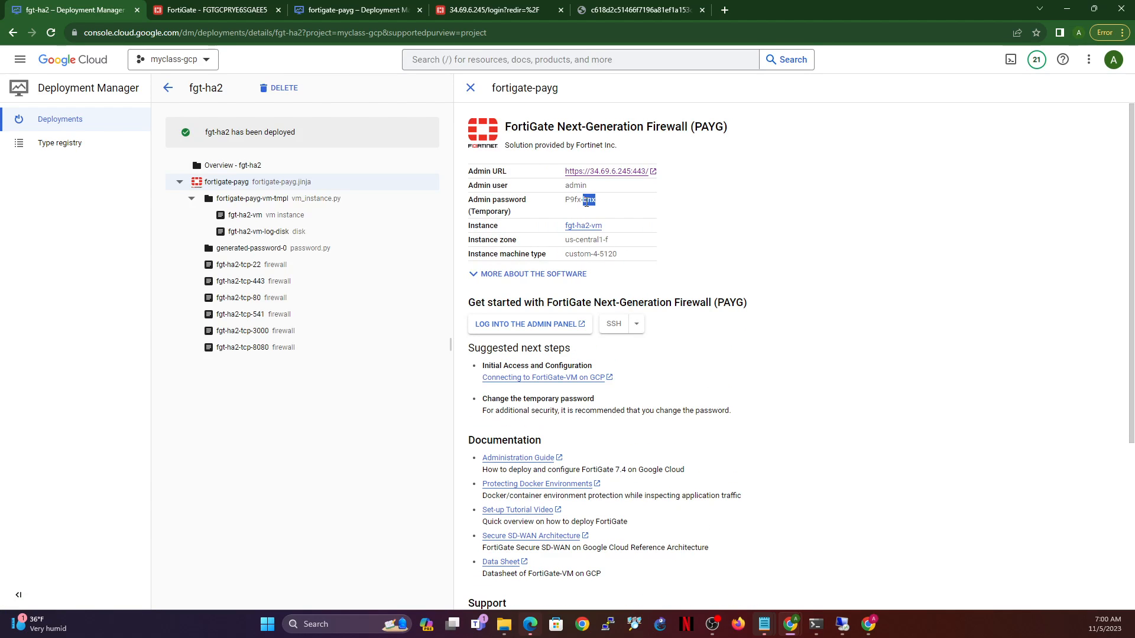
pyautogui.tripleClick(587, 200)
# - Accept the 34.69.6.245 disclaimer and log in as admin with the temporary password
pyautogui.click(494, 10)
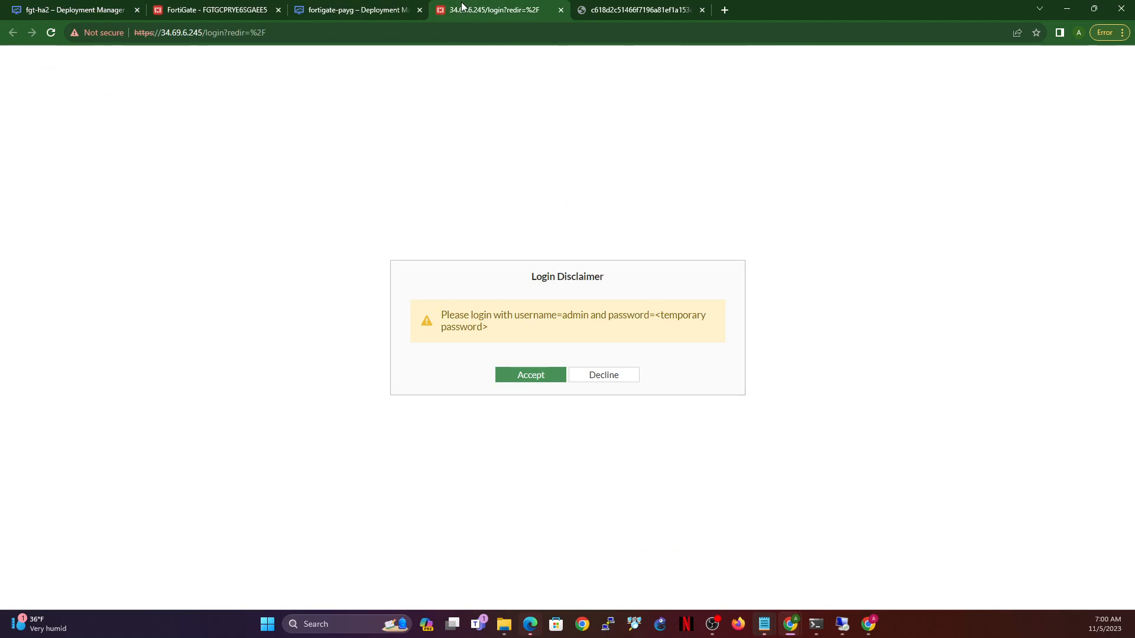
pyautogui.click(534, 379)
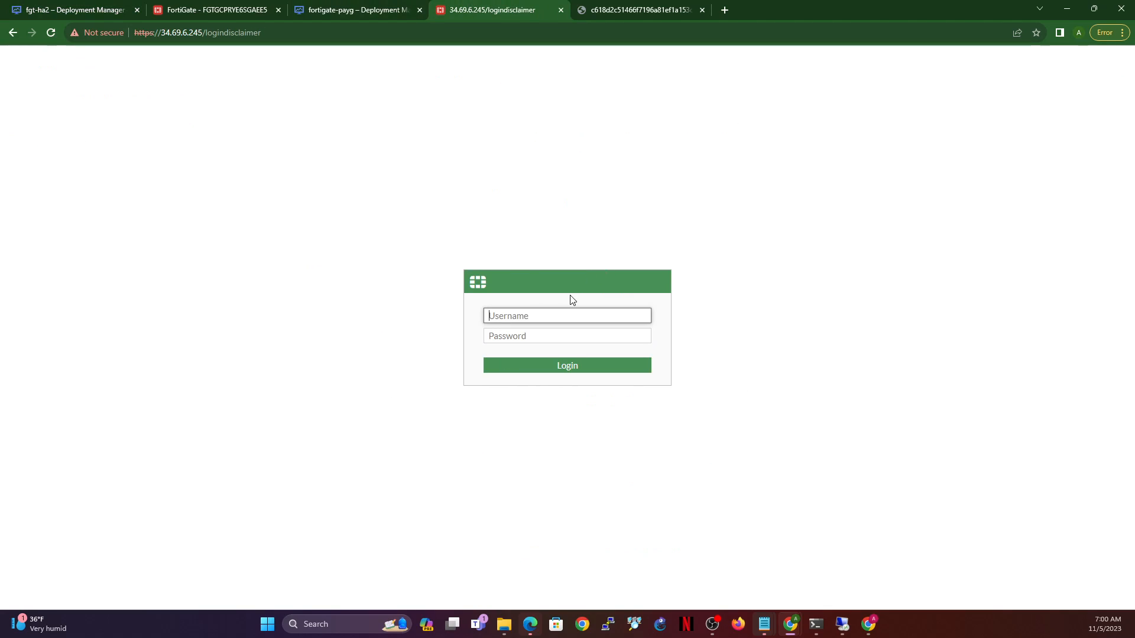
pyautogui.write('admin')
pyautogui.press('Tab')
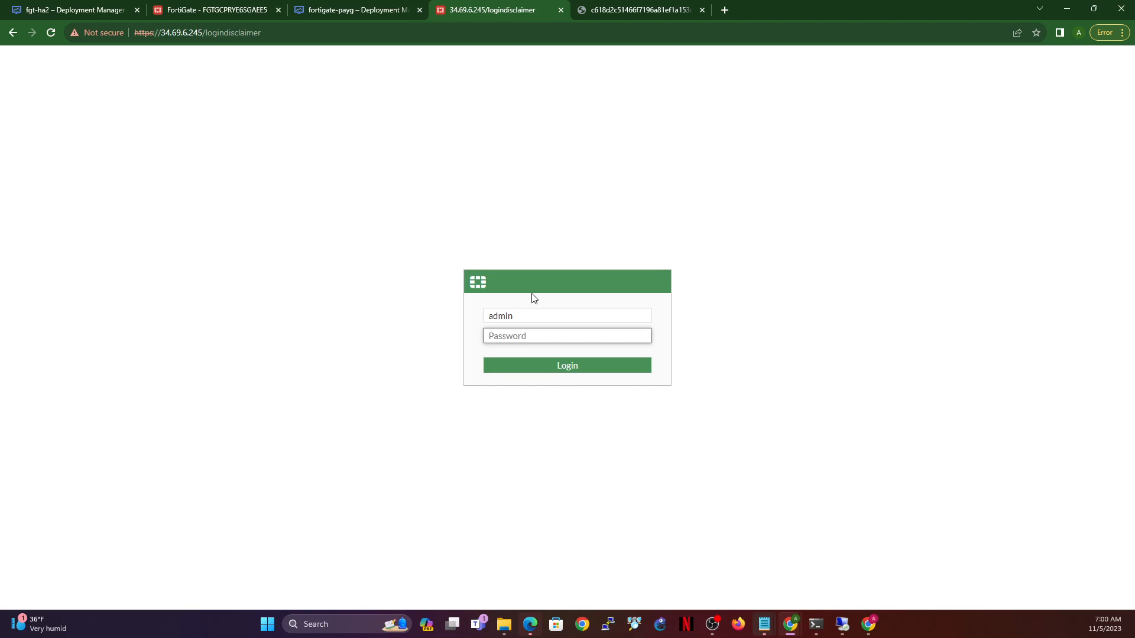
pyautogui.hotkey('ctrl', 'v')
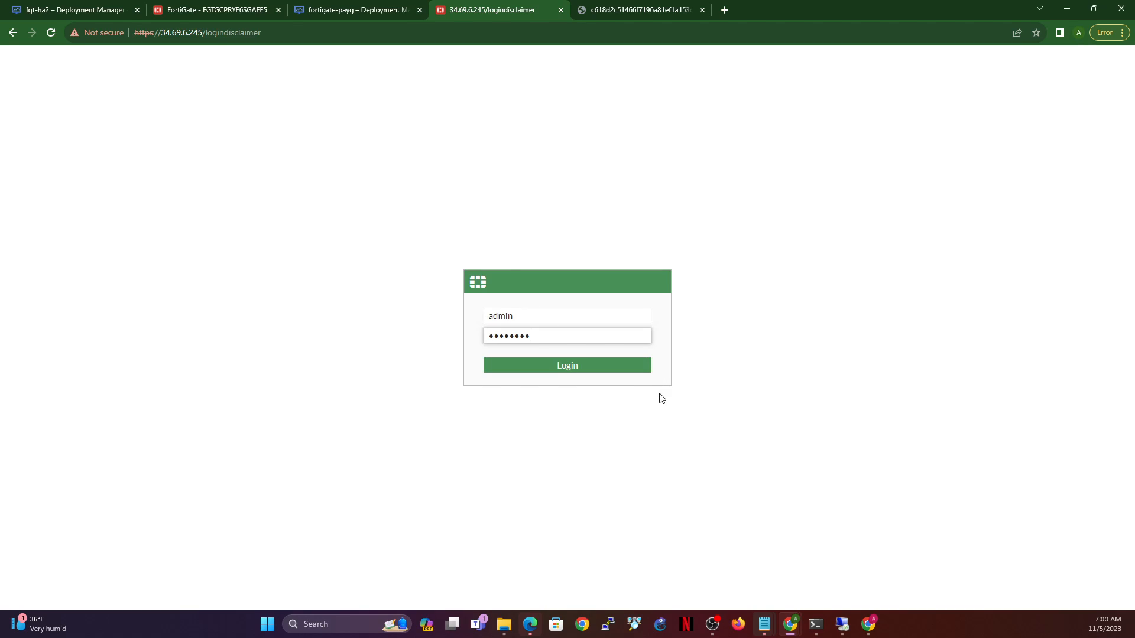
pyautogui.click(575, 367)
# - Replace the temporary admin password with a new password
pyautogui.hotkey('ctrl', 'v')
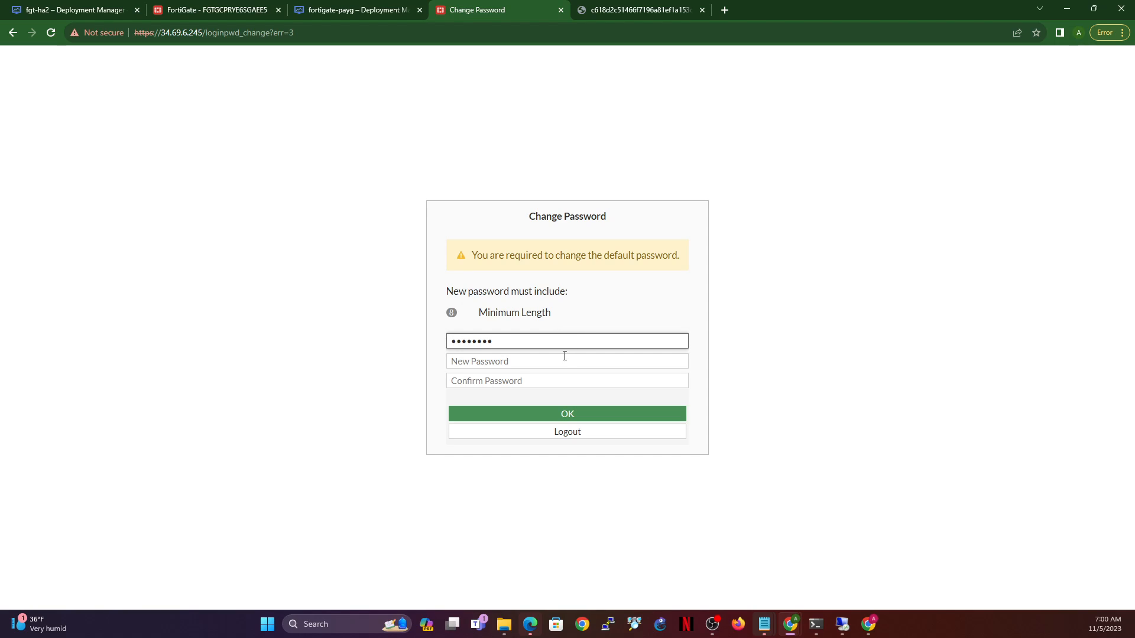
pyautogui.click(561, 361)
pyautogui.write('••')
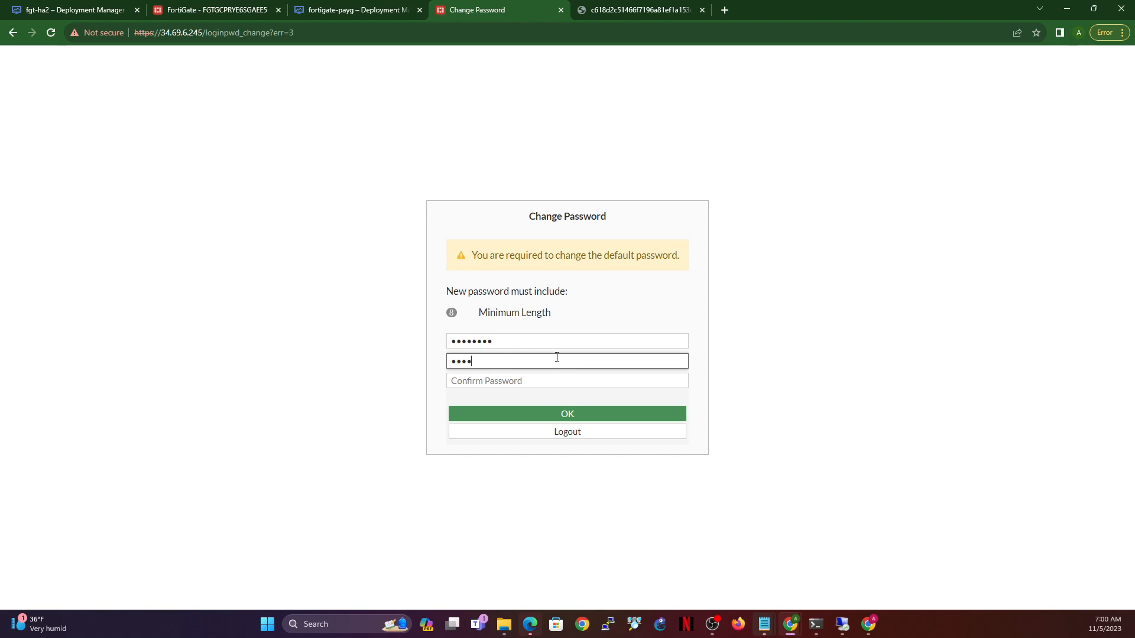
pyautogui.press('Tab')
pyautogui.write('•••')
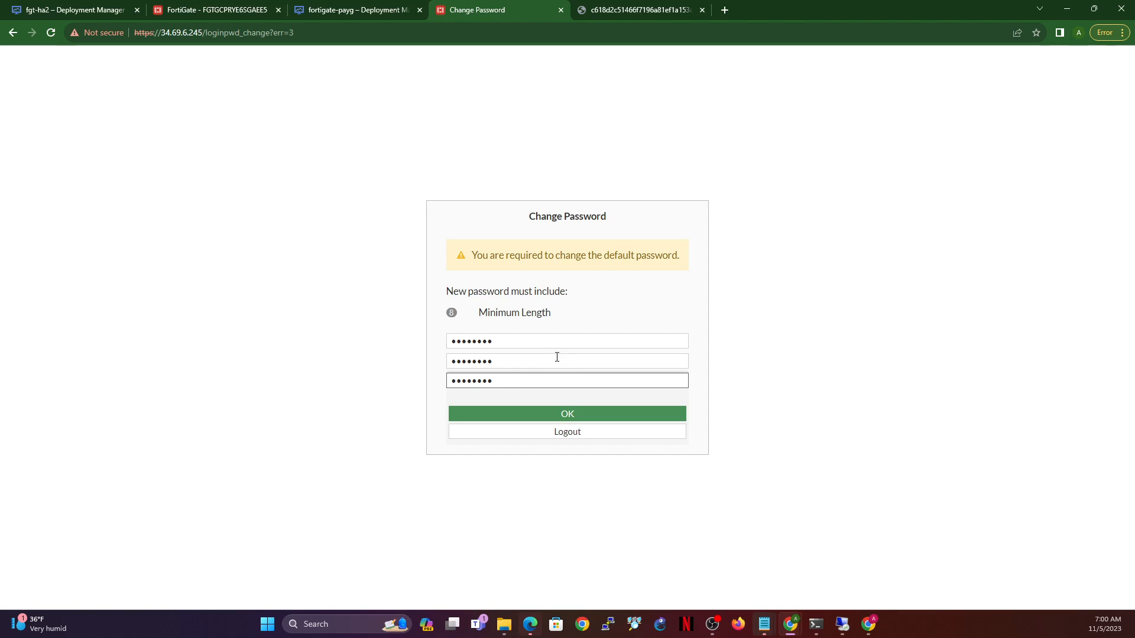
pyautogui.click(566, 415)
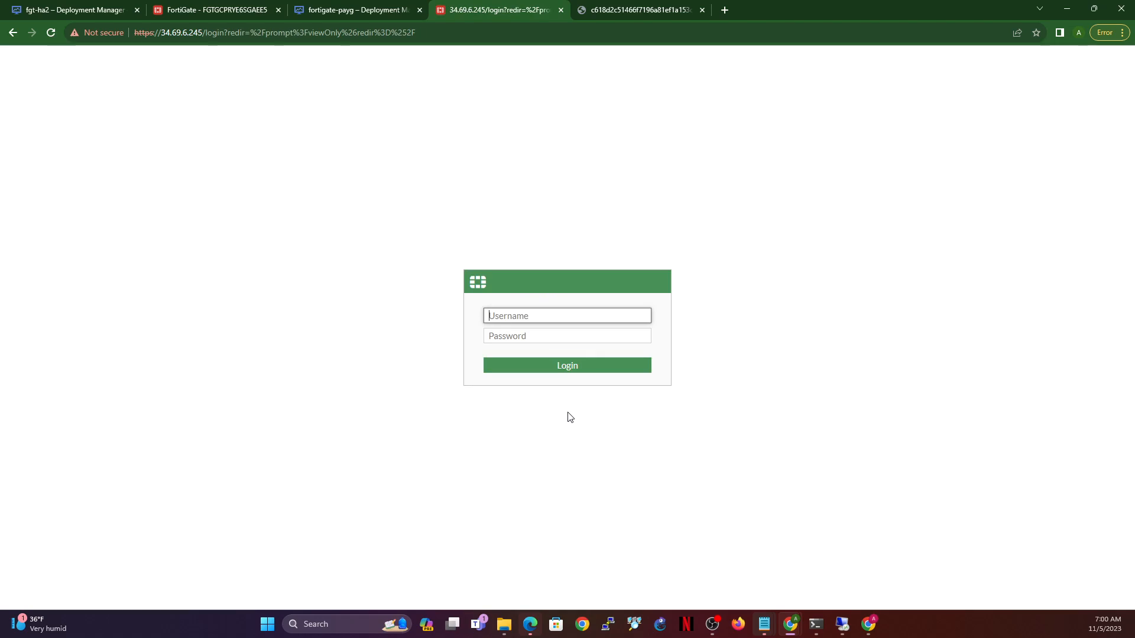
# - Log in again as admin with the new password
pyautogui.write('admin')
pyautogui.press('Tab')
pyautogui.write('••')
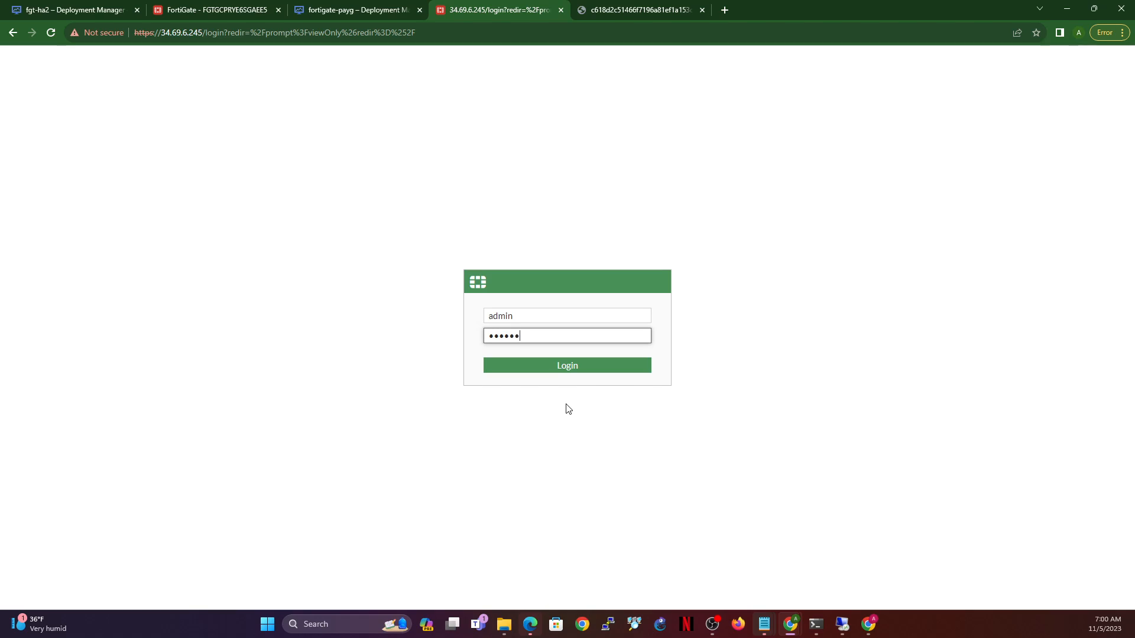
pyautogui.press('Return')
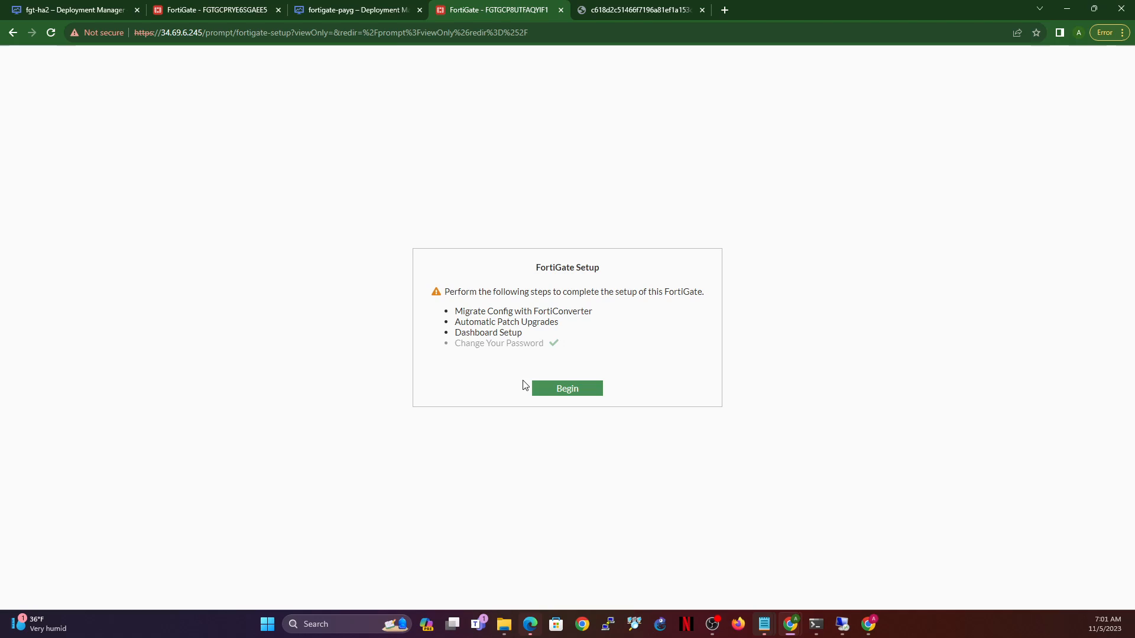
# - Finish setup: skip FortiConverter, disable automatic patch upgrades, apply Optimal dashboards, close the 7.4.0 overview
pyautogui.click(563, 388)
pyautogui.click(695, 379)
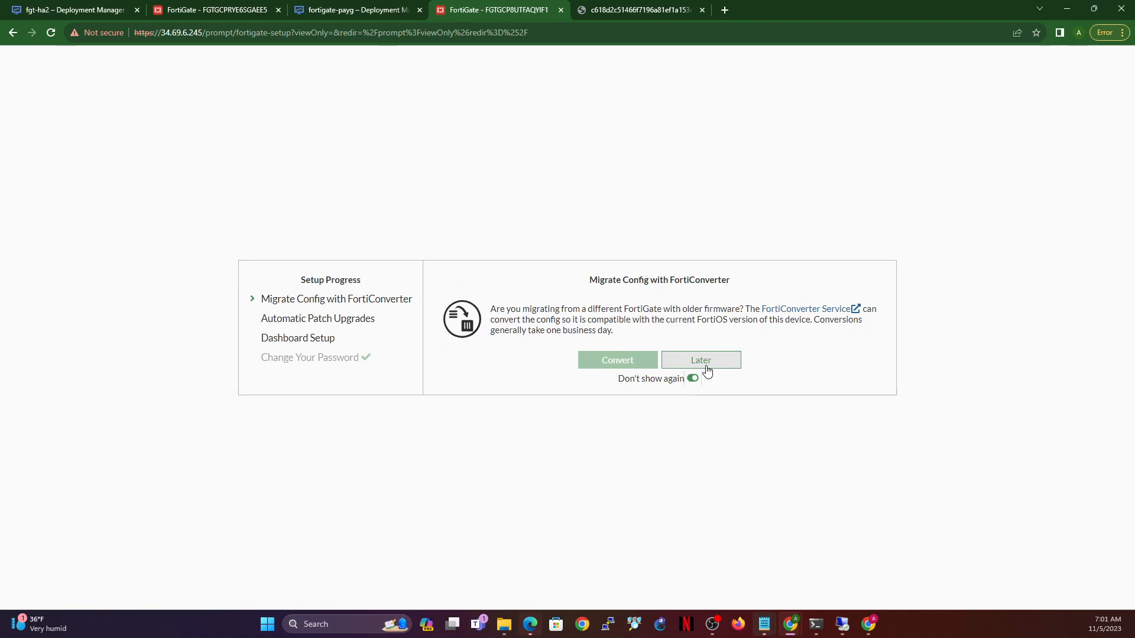
pyautogui.click(703, 361)
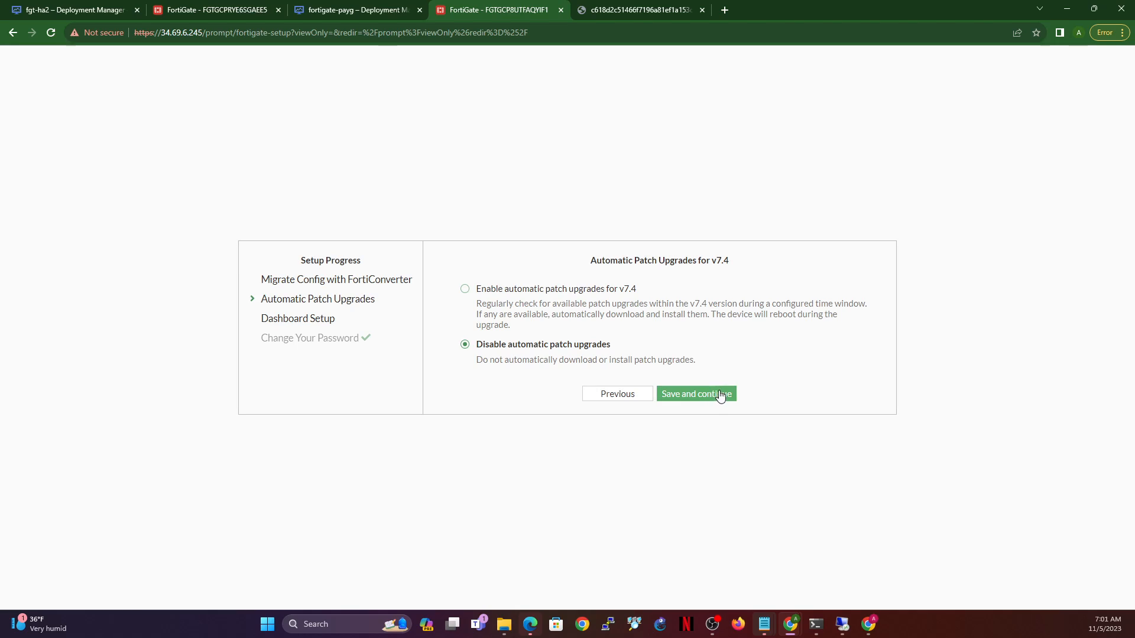
pyautogui.click(710, 398)
pyautogui.click(556, 357)
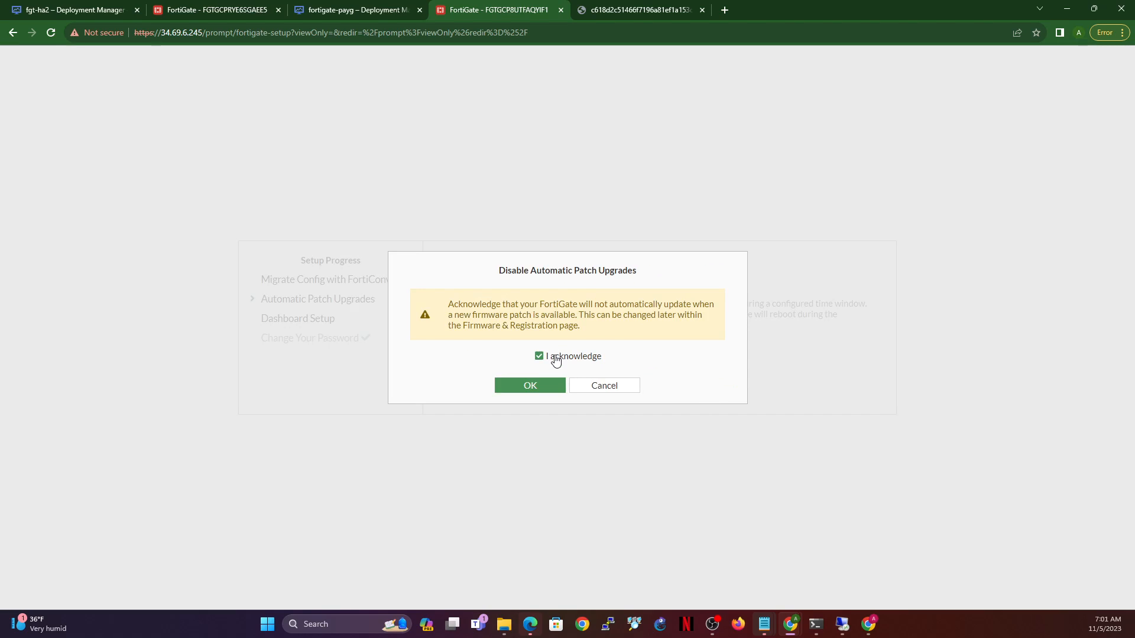
pyautogui.click(535, 385)
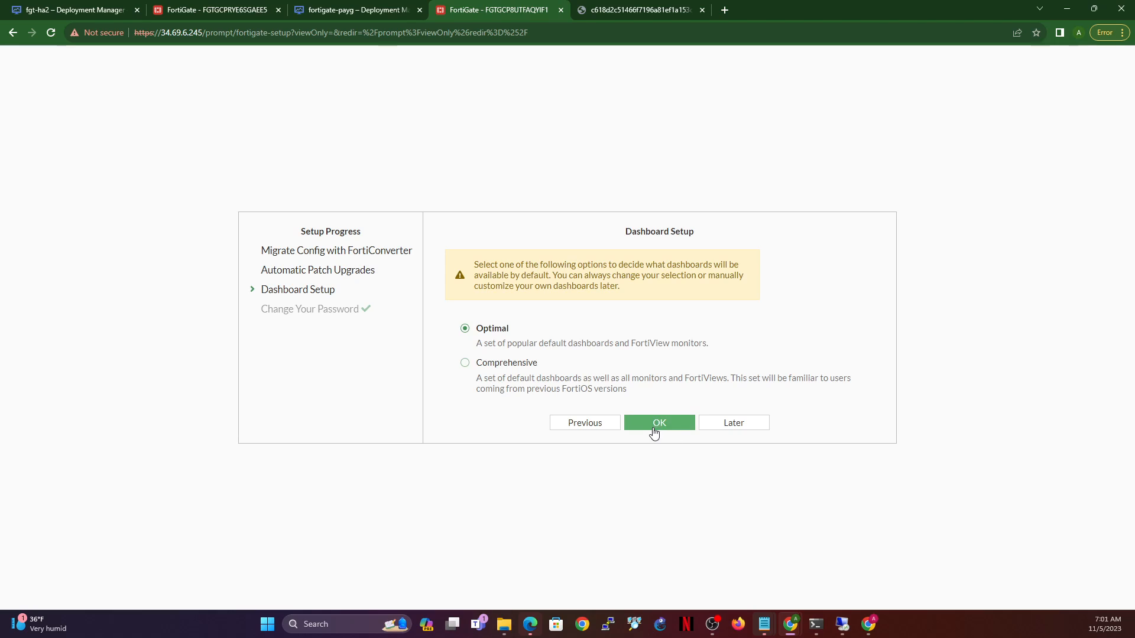
pyautogui.click(654, 423)
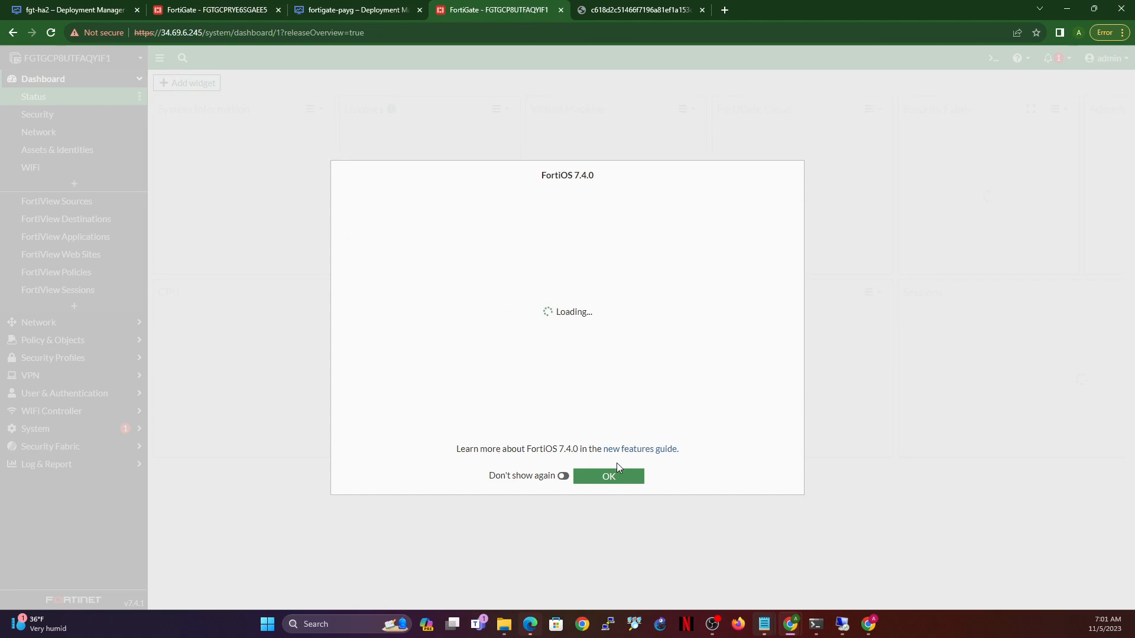
pyautogui.click(600, 478)
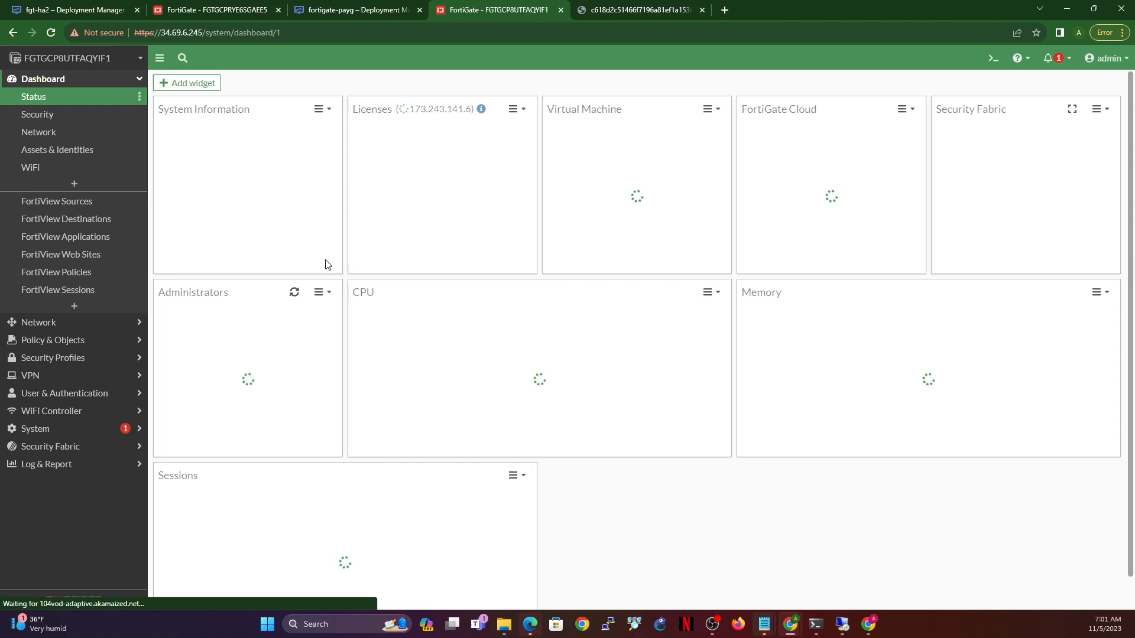
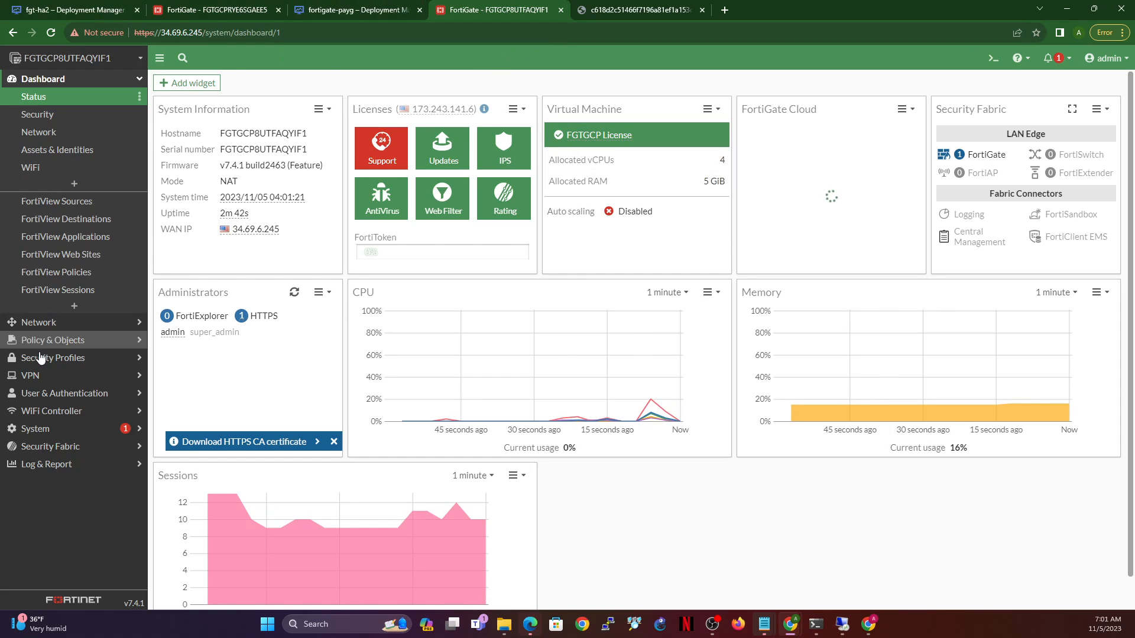
# - View the Interfaces list on both FortiGate units, then edit port1 on the second unit
pyautogui.click(40, 326)
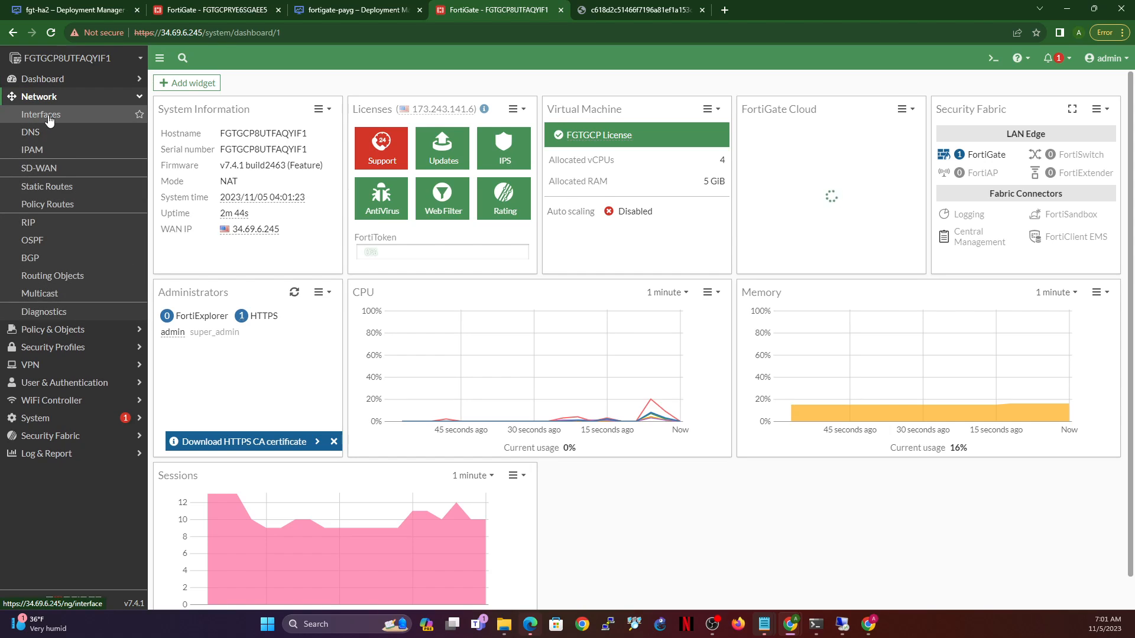
pyautogui.click(45, 115)
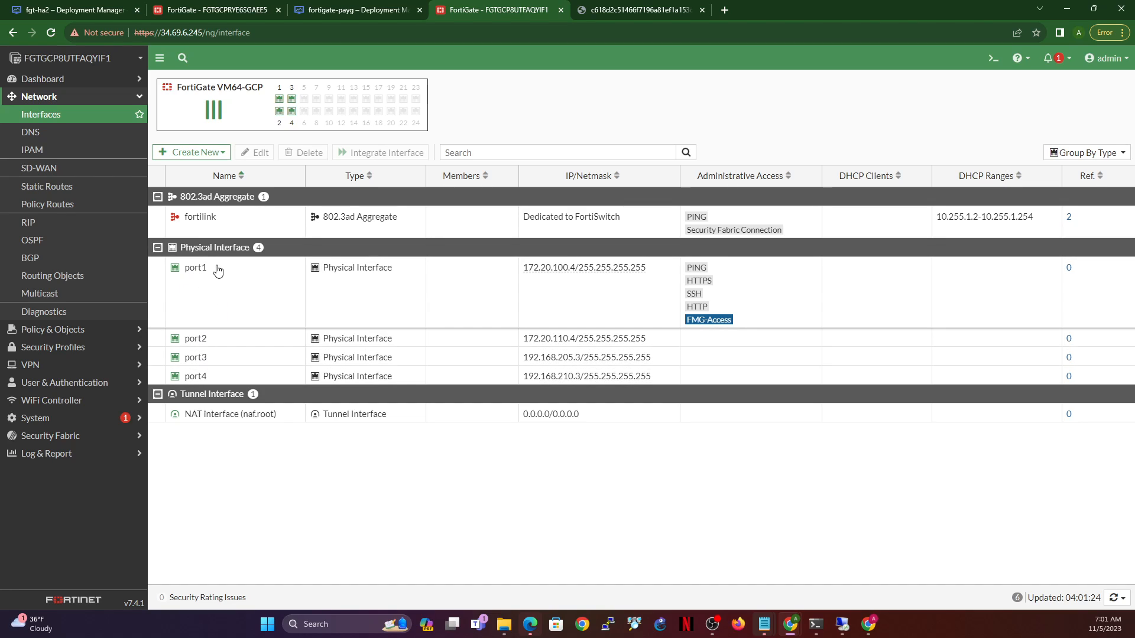
pyautogui.click(202, 12)
pyautogui.click(46, 324)
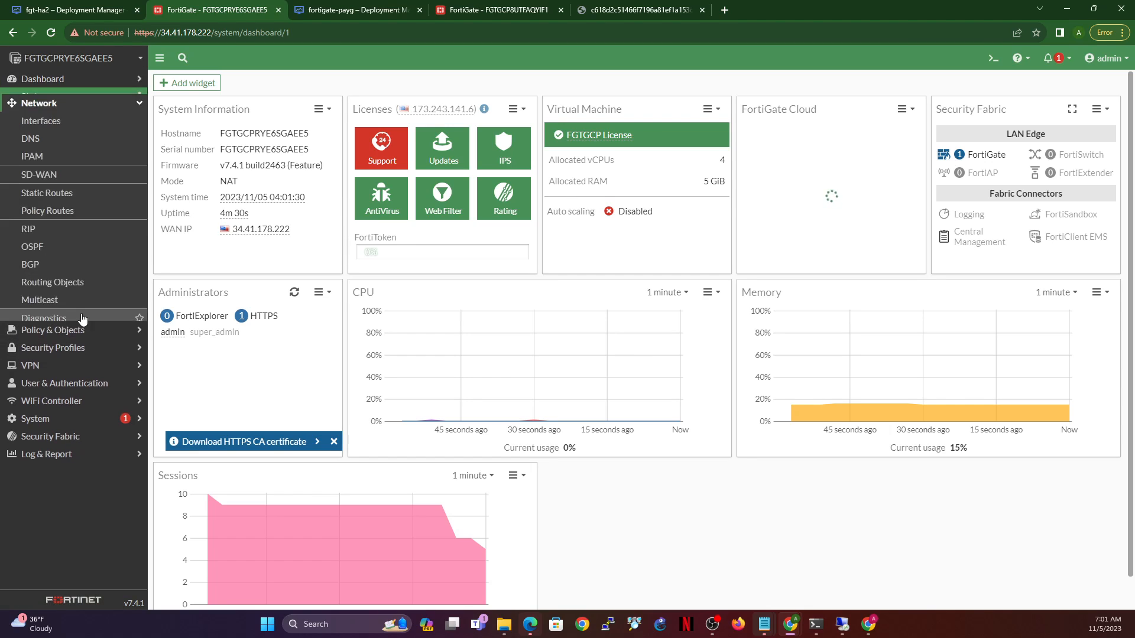
pyautogui.click(43, 116)
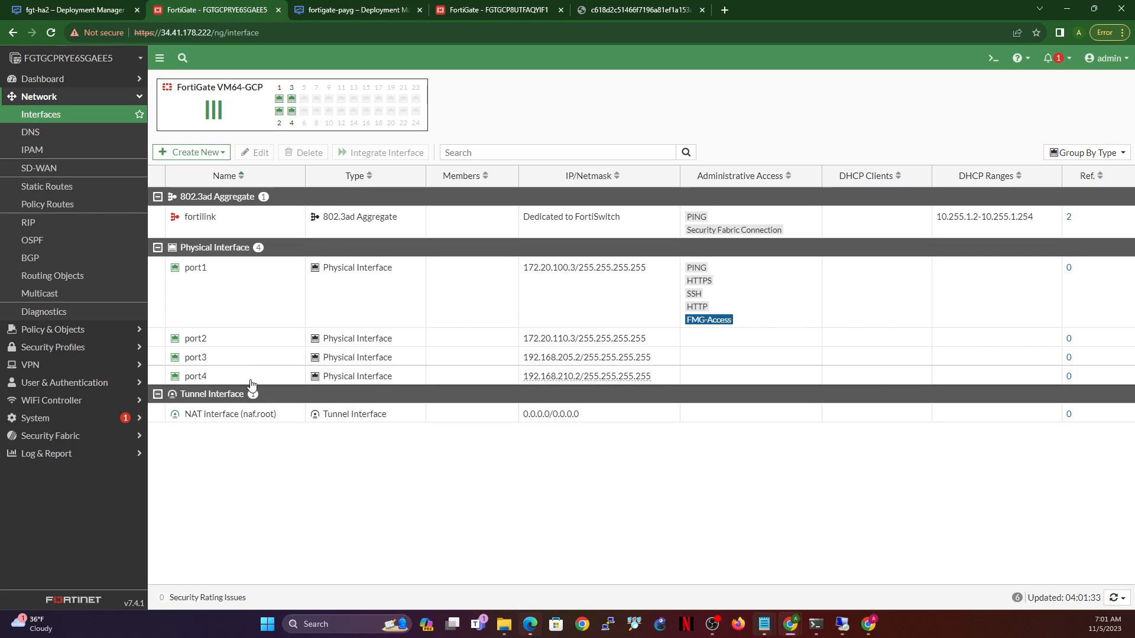
pyautogui.click(253, 287)
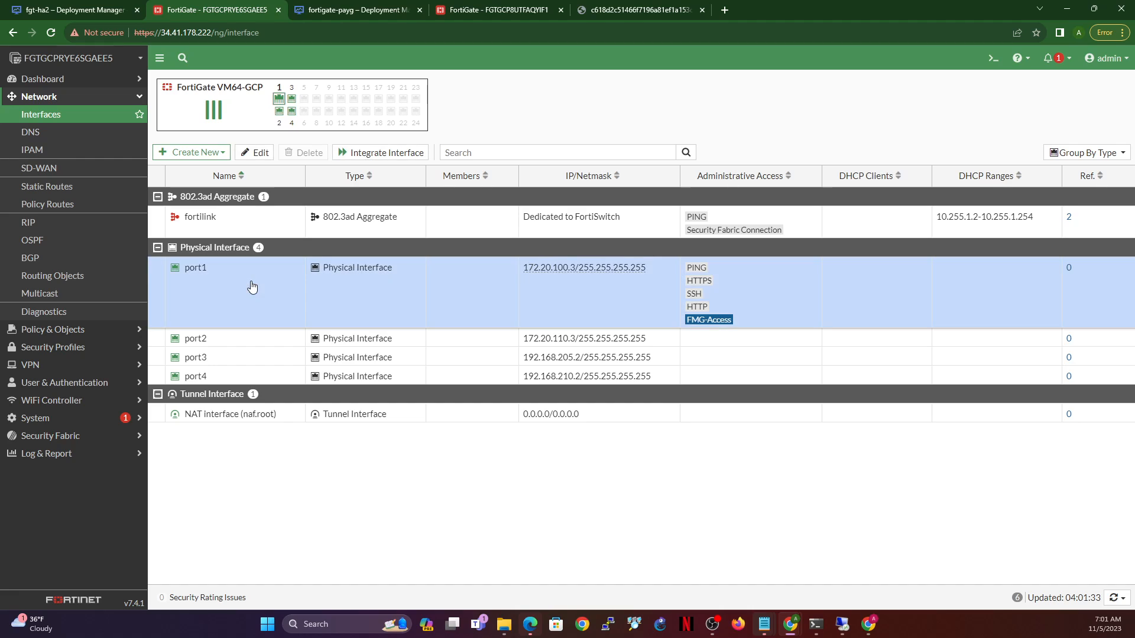
pyautogui.click(256, 153)
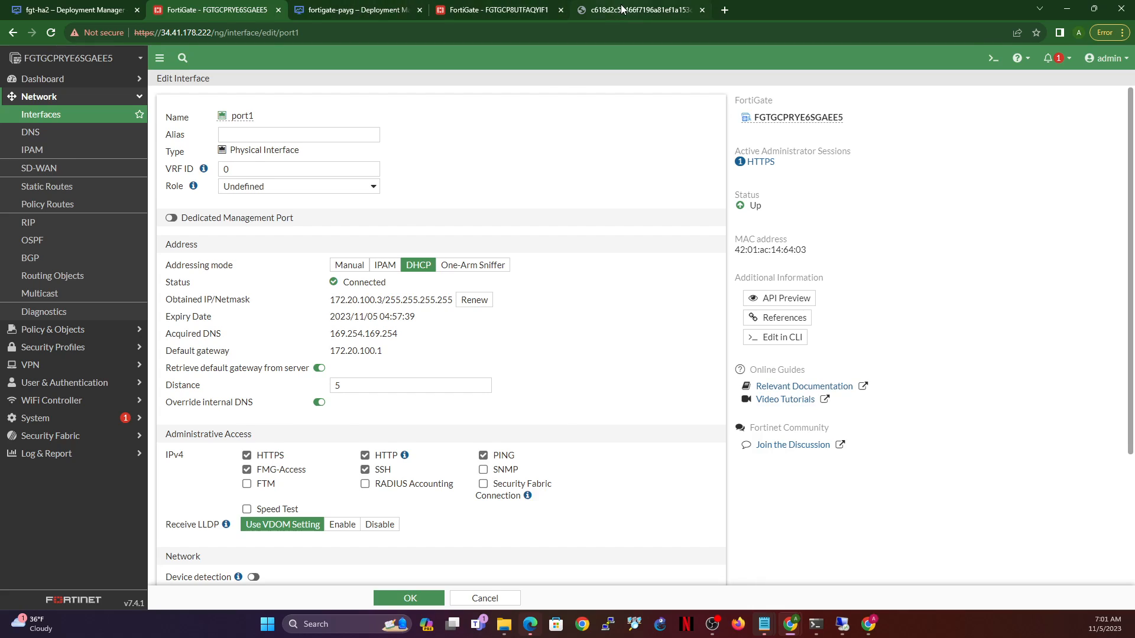
# - Set the second unit's port1 to role WAN with alias WAN and save it
pyautogui.click(621, 9)
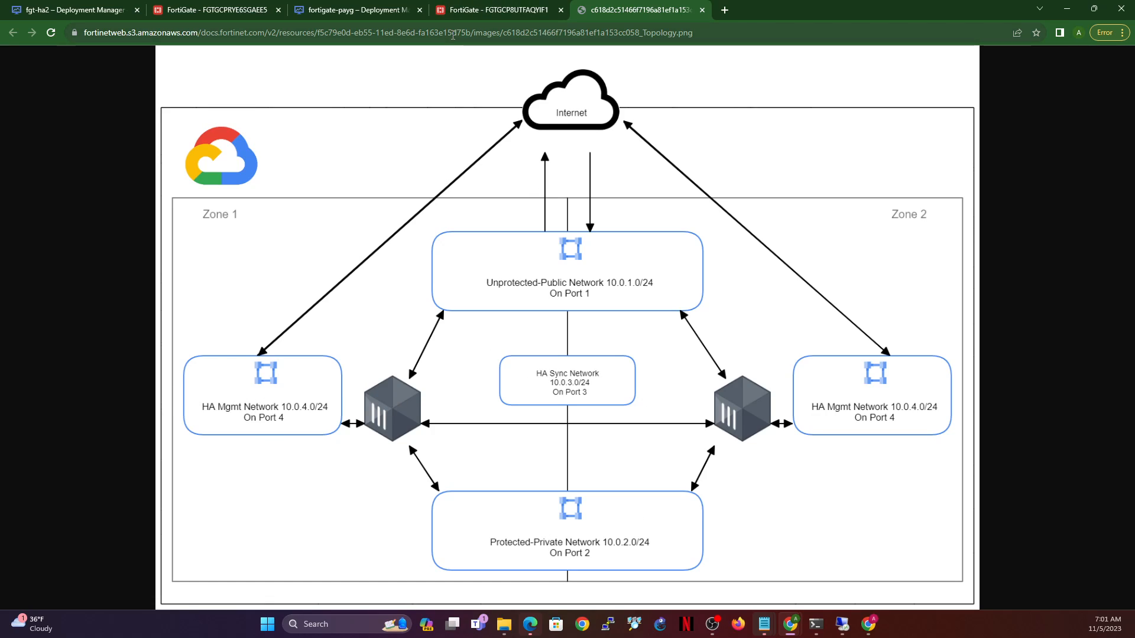
pyautogui.click(207, 7)
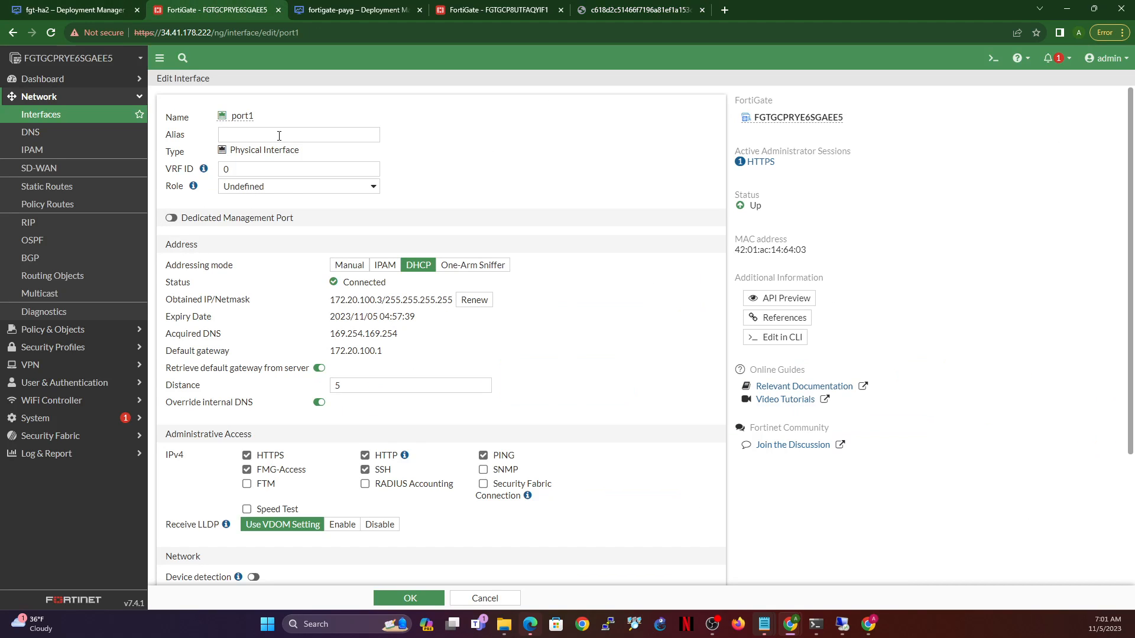
pyautogui.click(284, 187)
pyautogui.click(290, 211)
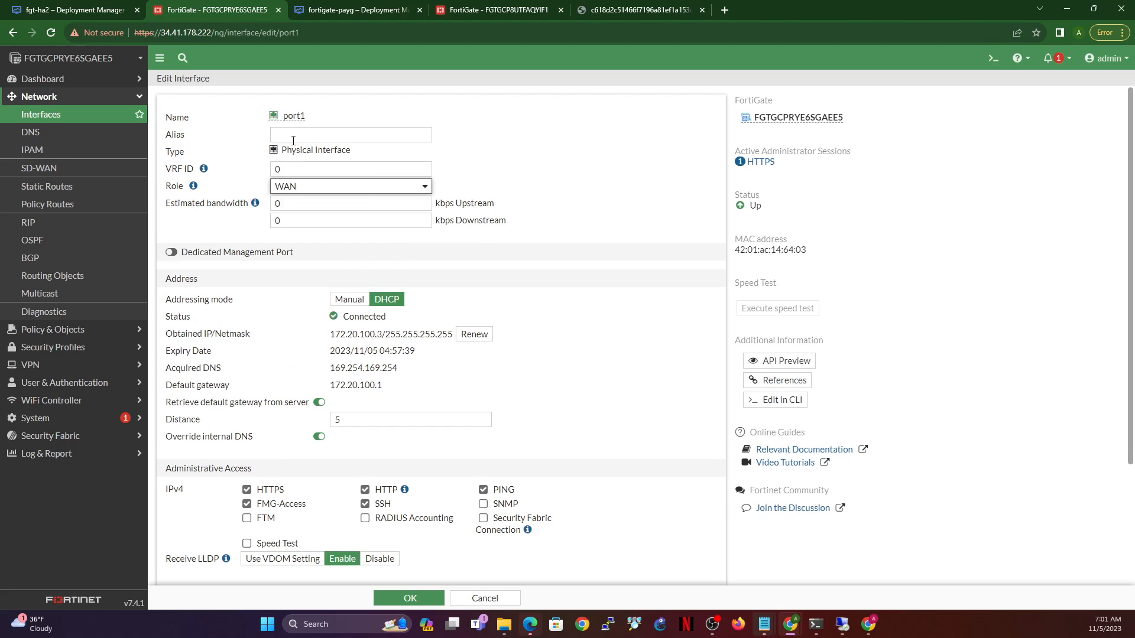
pyautogui.click(320, 130)
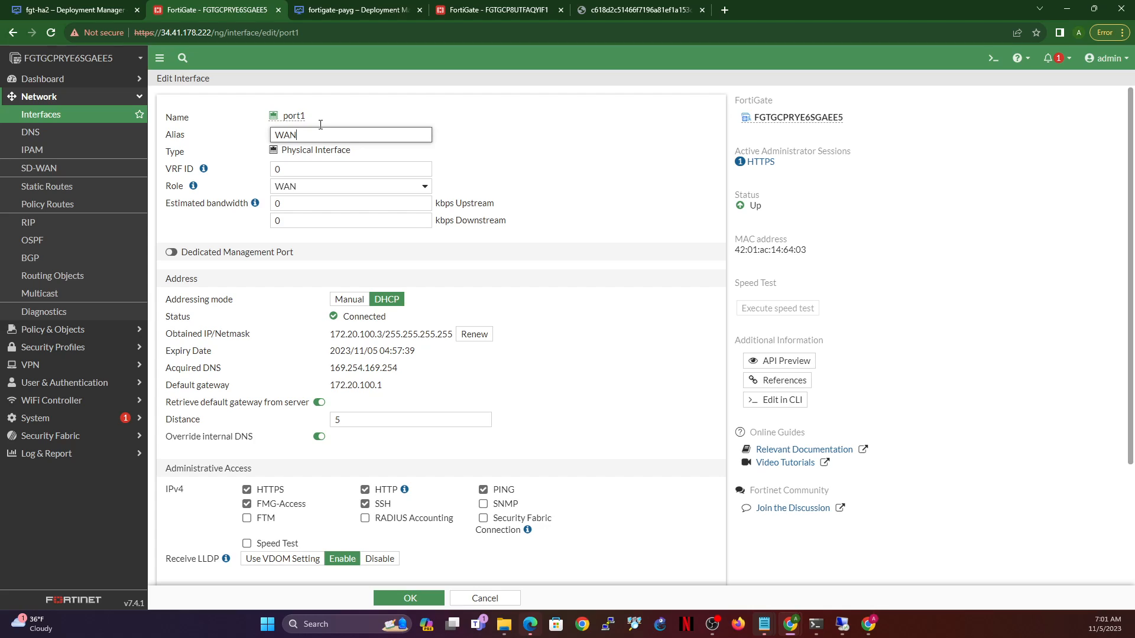
pyautogui.moveTo(323, 133); pyautogui.dragTo(225, 131)
pyautogui.write('External')
pyautogui.hotkey('ctrl', 'a')
pyautogui.write('W')
pyautogui.click(411, 599)
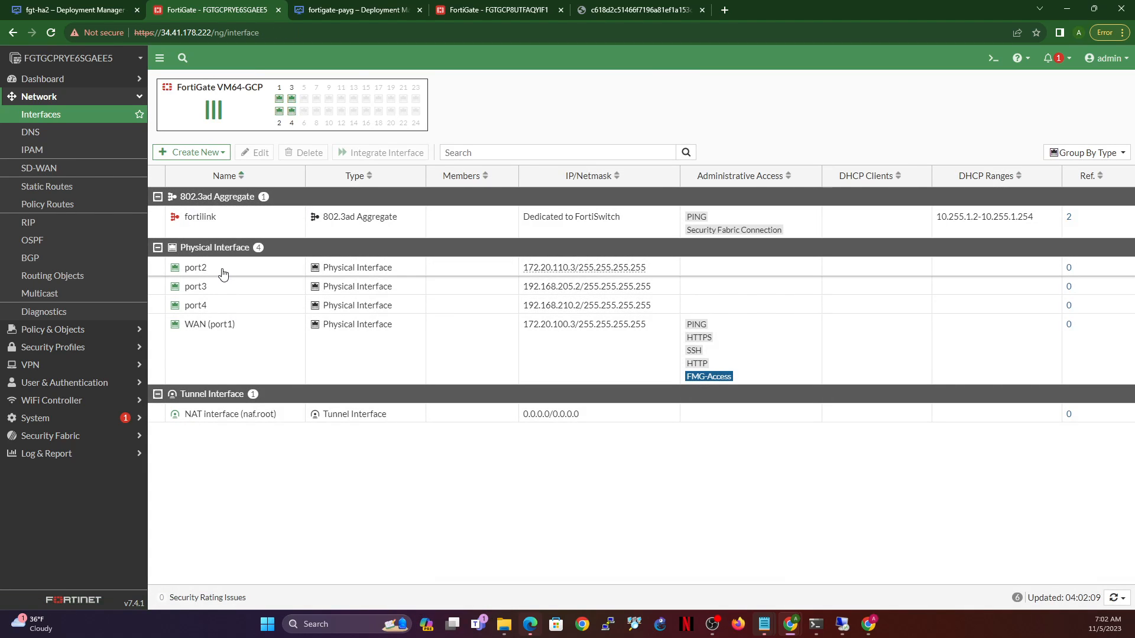
pyautogui.click(223, 274)
# - Give port2 the LAN role and alias LAN, allow PING, and save
pyautogui.click(260, 152)
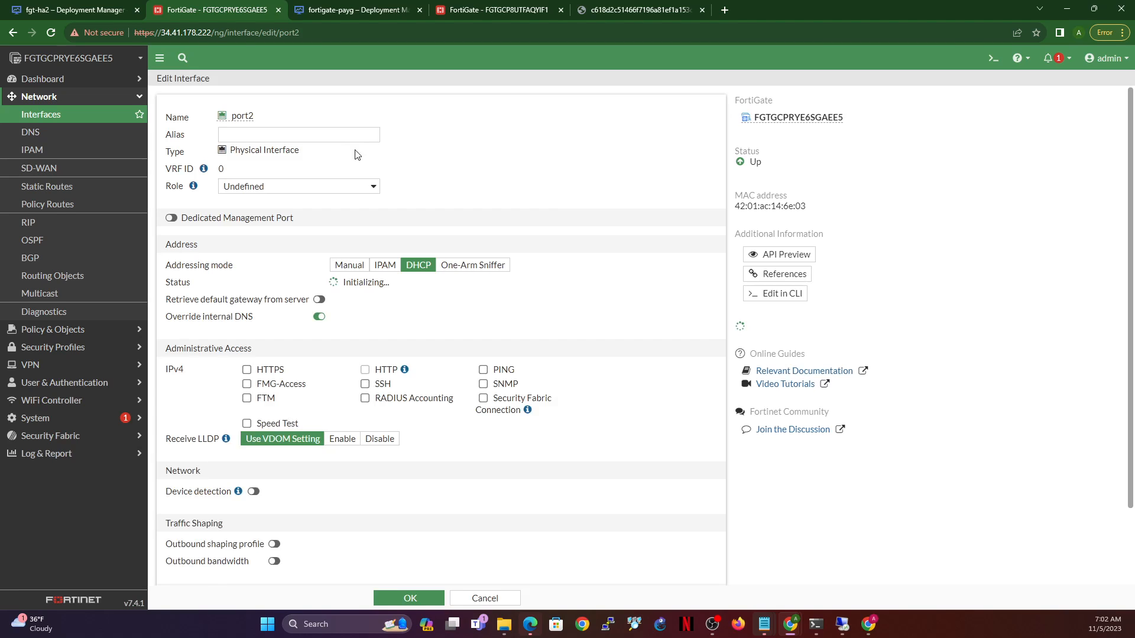
pyautogui.click(304, 186)
pyautogui.click(305, 197)
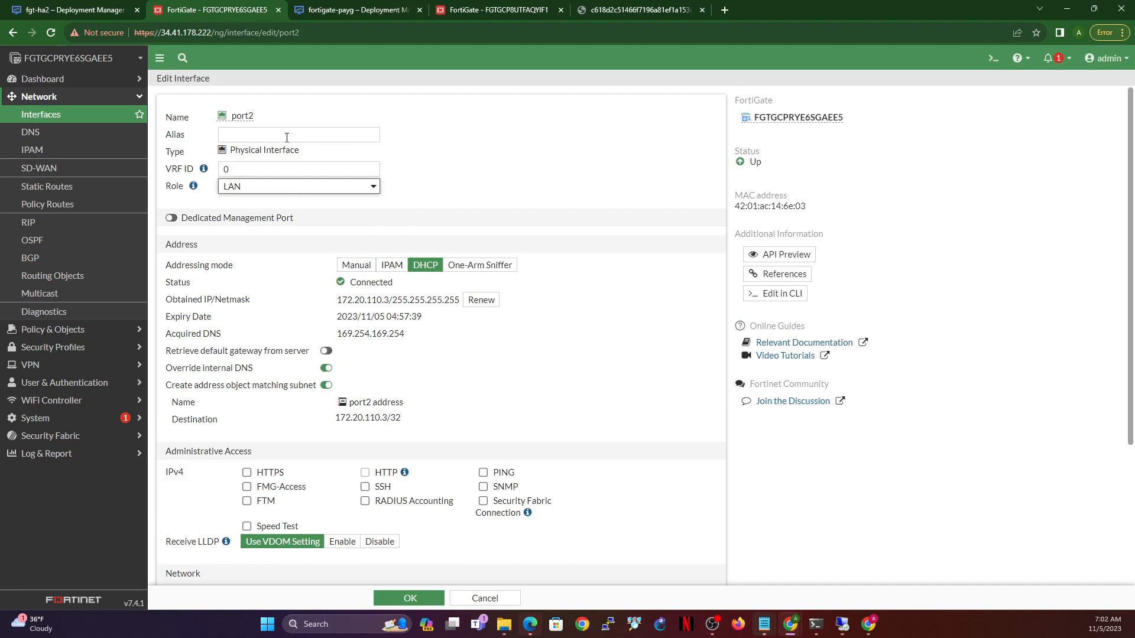
pyautogui.click(286, 137)
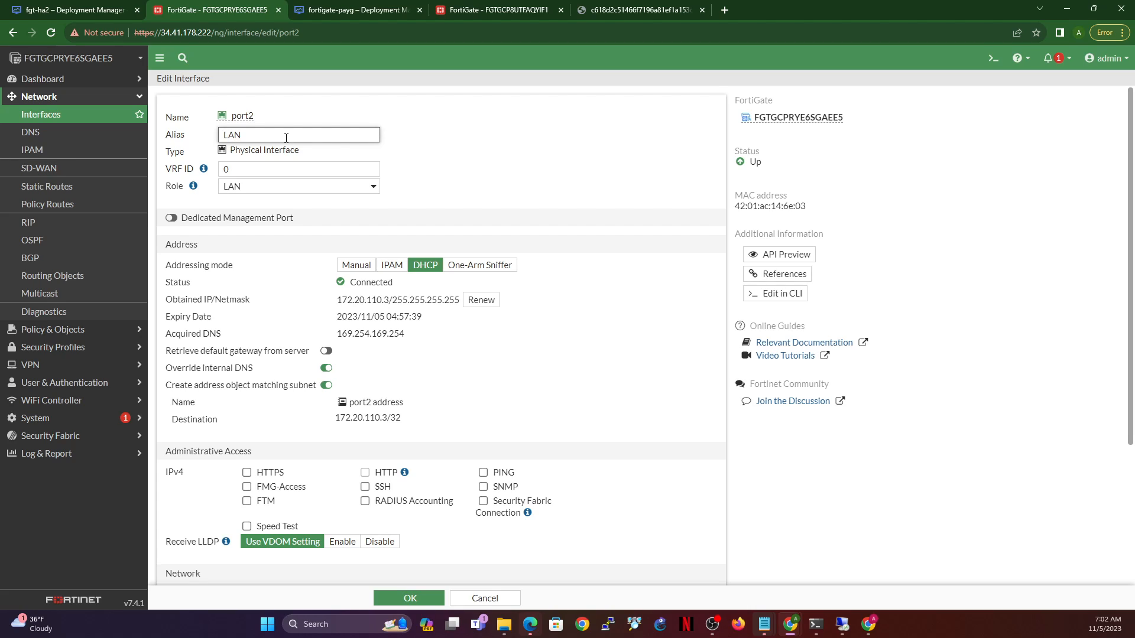
pyautogui.click(483, 472)
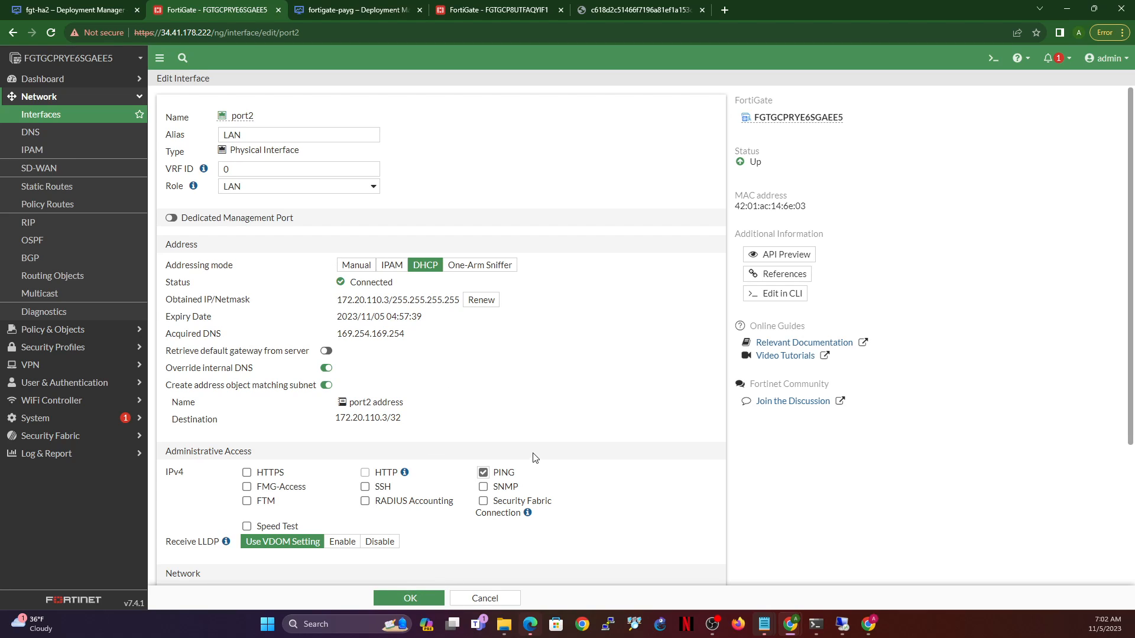
pyautogui.click(427, 599)
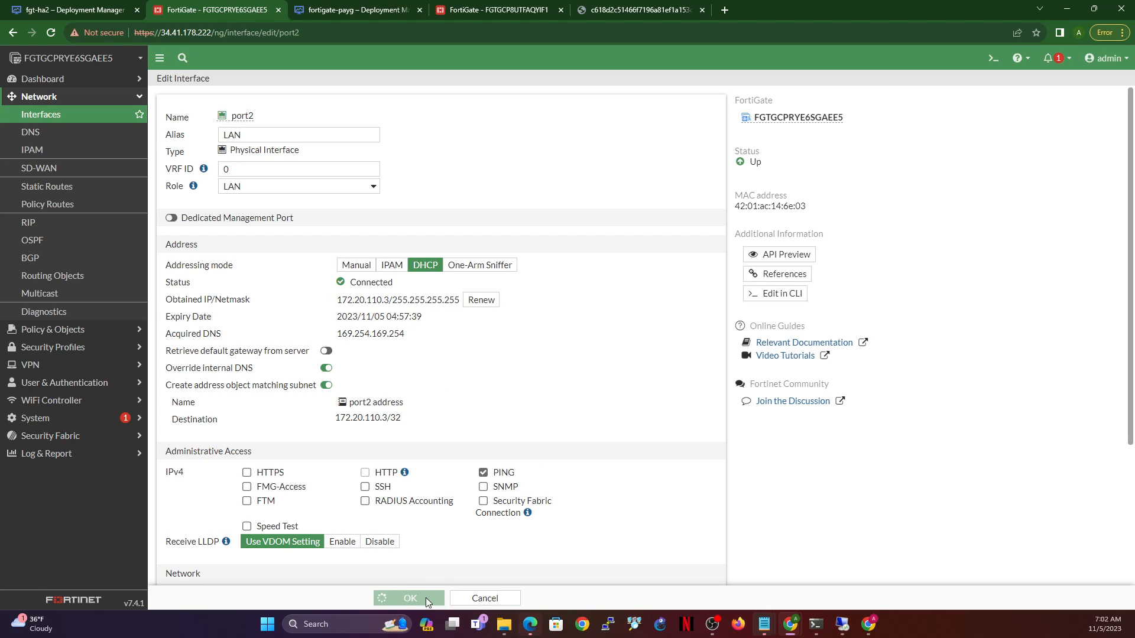
# - Alias port3 as HASYNC with PING allowed, and save
pyautogui.click(226, 294)
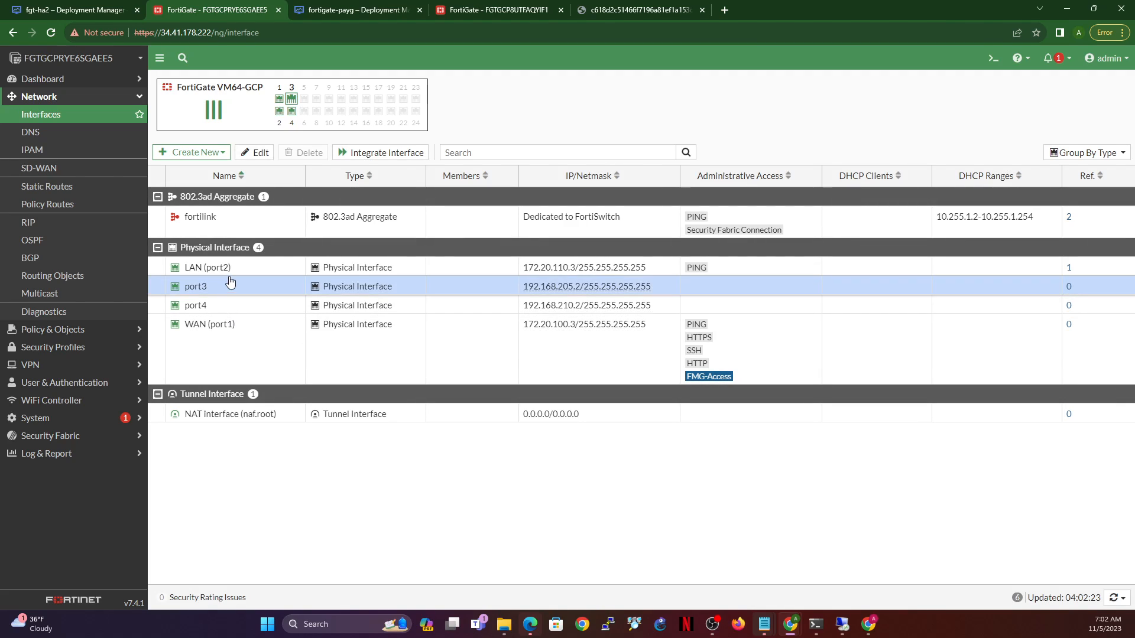
pyautogui.click(255, 152)
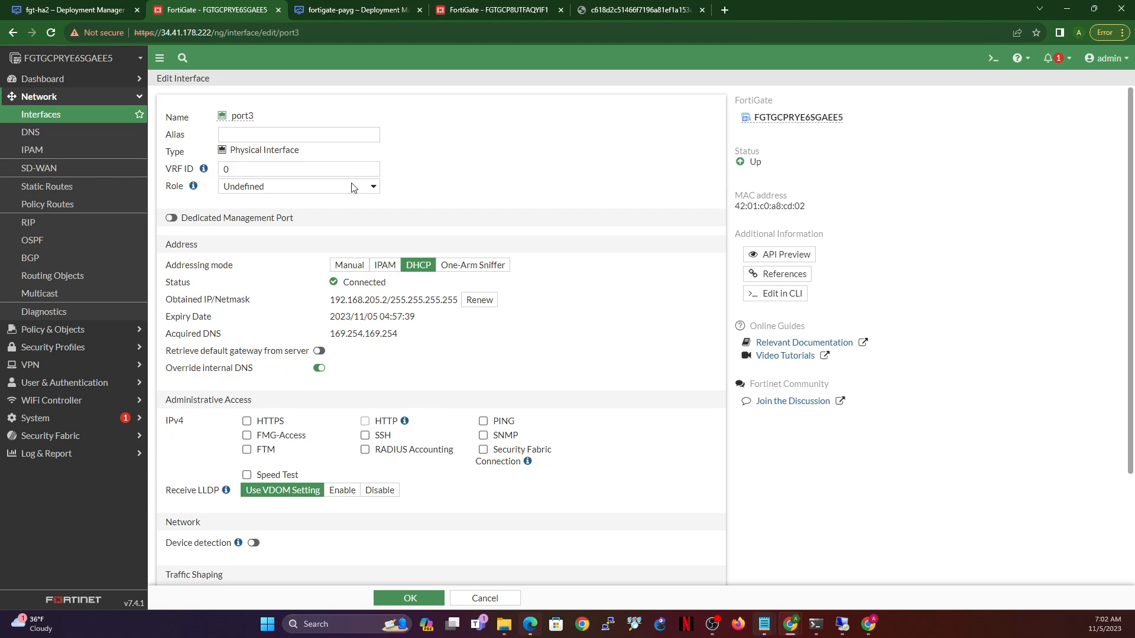
pyautogui.click(304, 131)
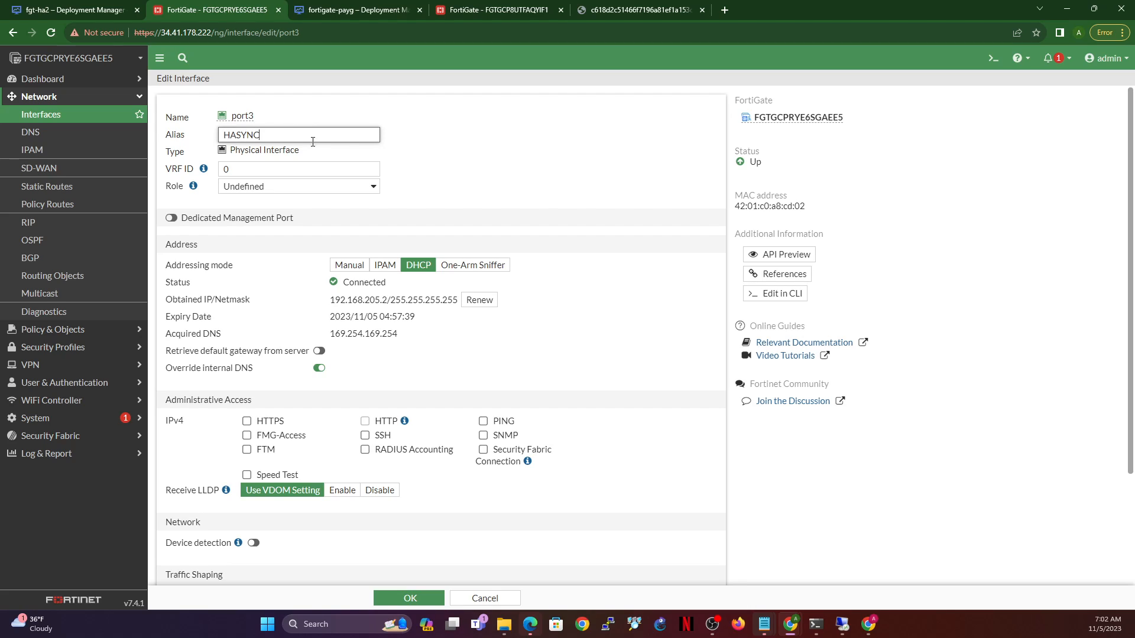
pyautogui.click(484, 422)
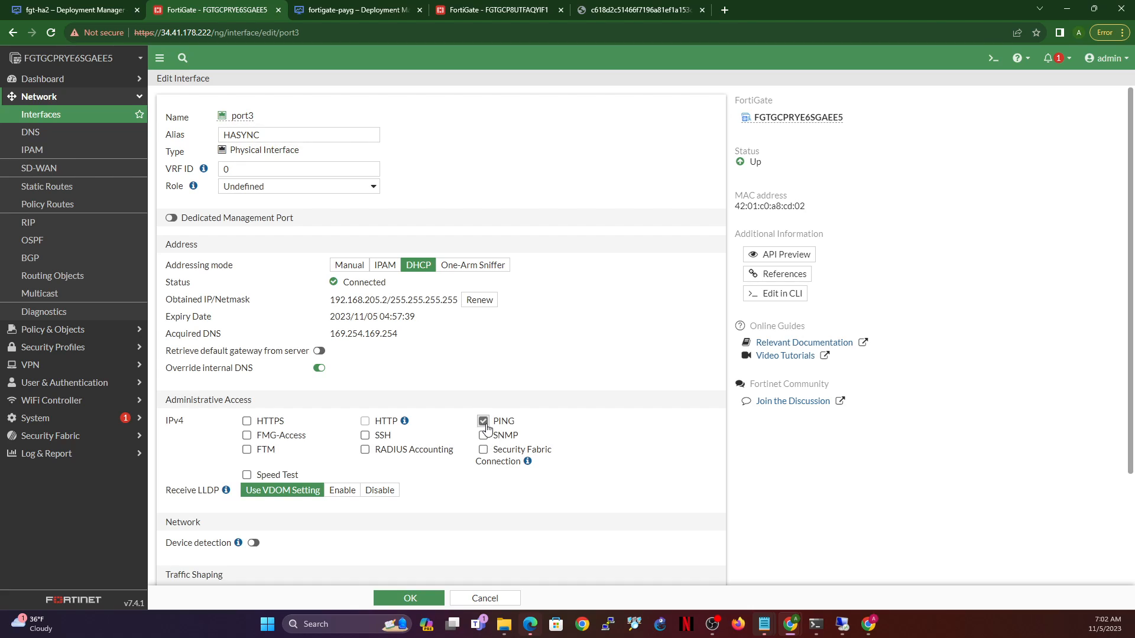
pyautogui.click(413, 598)
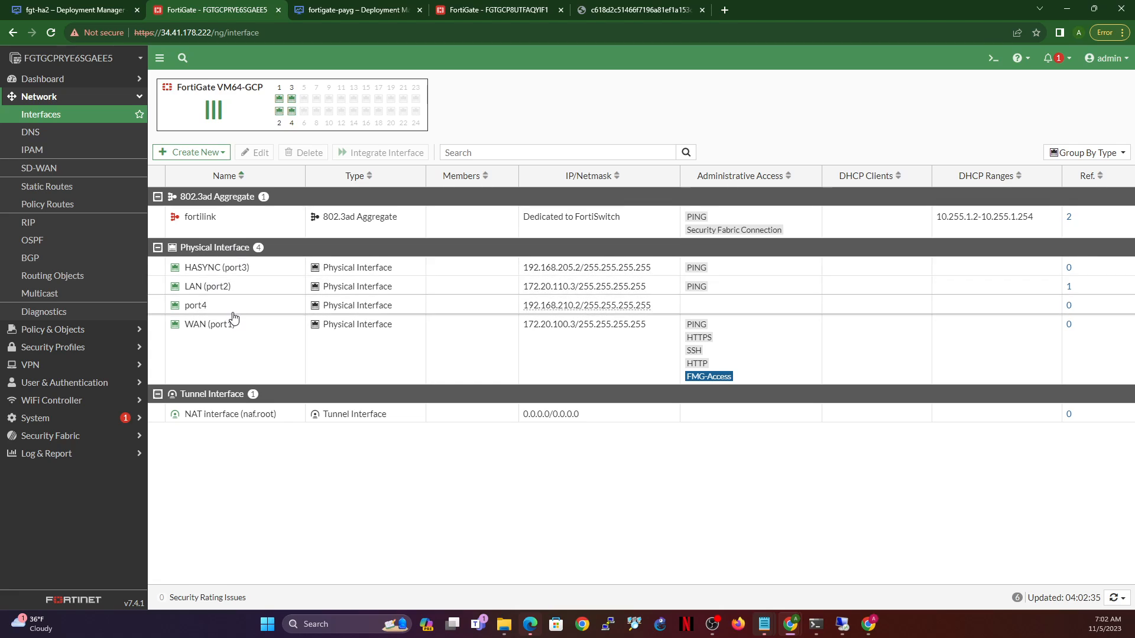
# - Alias port4 as HAMGMT allowing PING, HTTPS, FMG-Access and SSH, and save
pyautogui.click(244, 314)
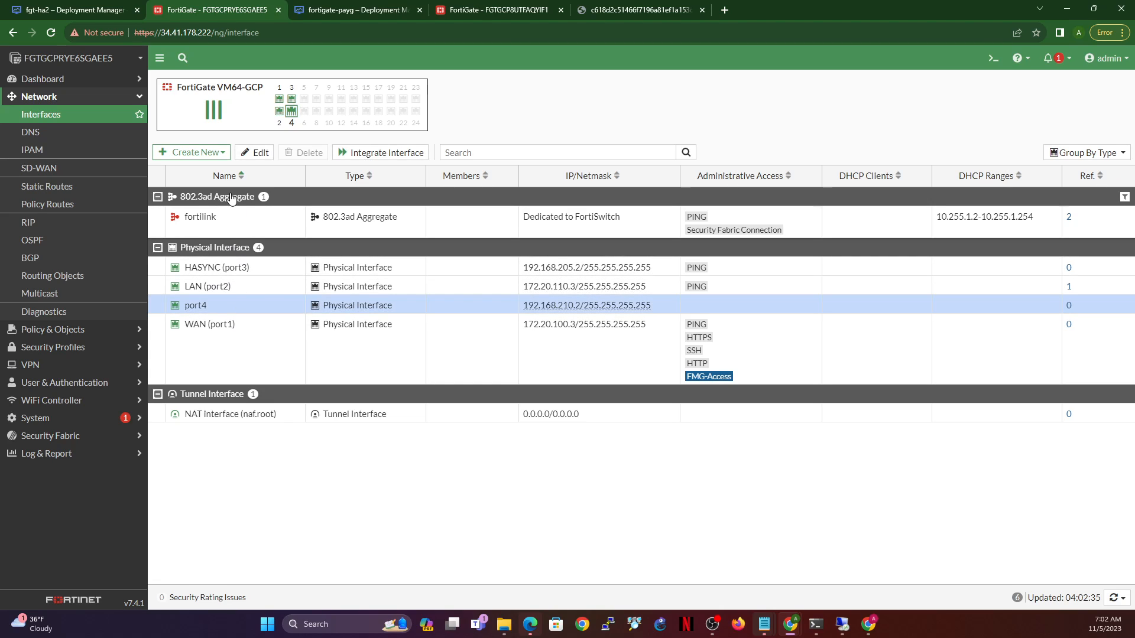
pyautogui.click(260, 153)
pyautogui.click(322, 136)
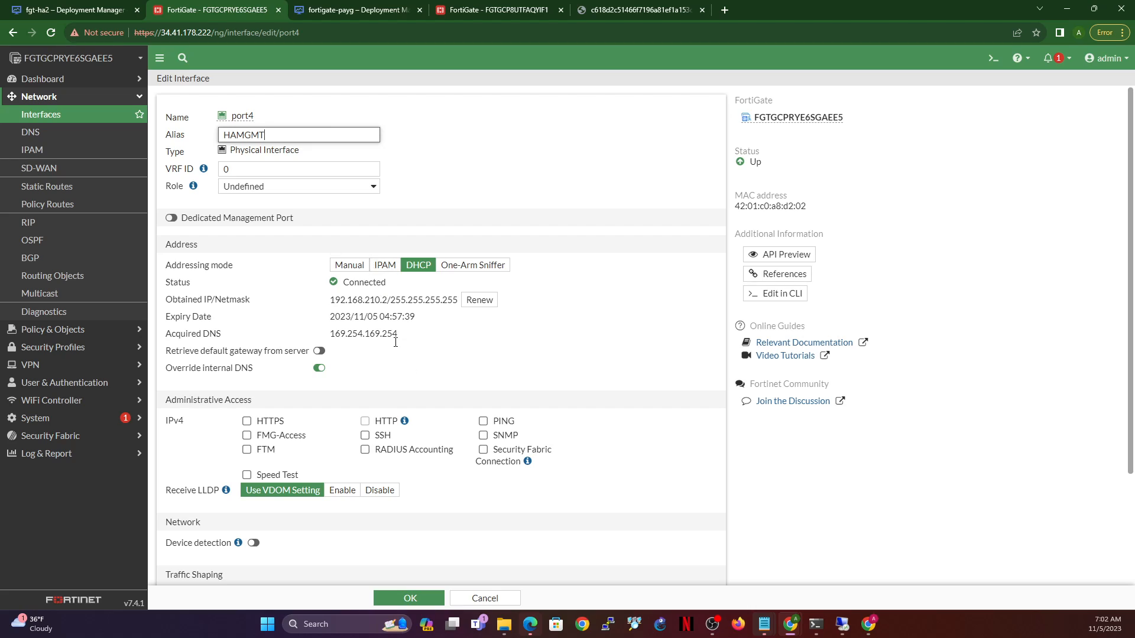
pyautogui.write('HAMGMT')
pyautogui.click(483, 421)
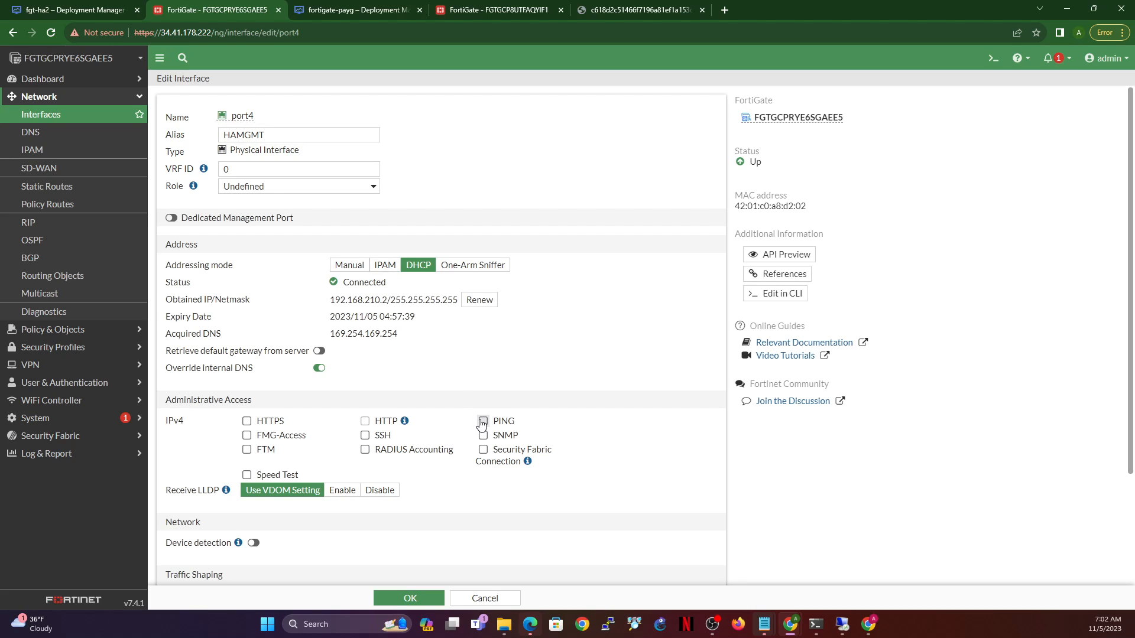
pyautogui.click(247, 421)
pyautogui.click(246, 435)
pyautogui.click(365, 435)
pyautogui.click(410, 599)
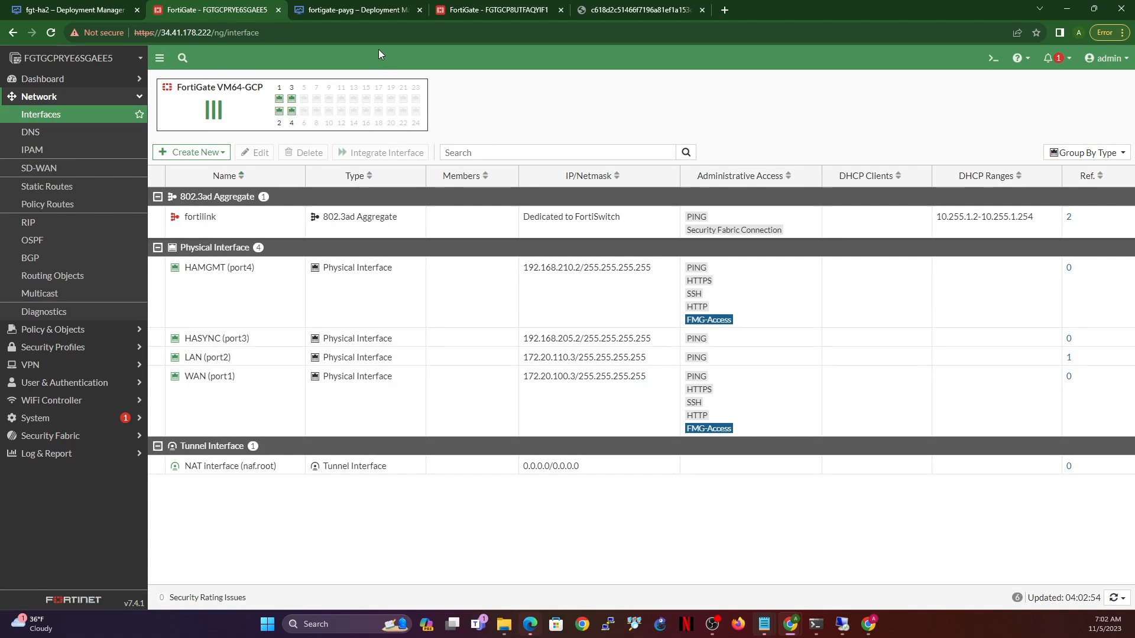
# - On the first FortiGate, set port1's role to WAN and save
pyautogui.click(490, 12)
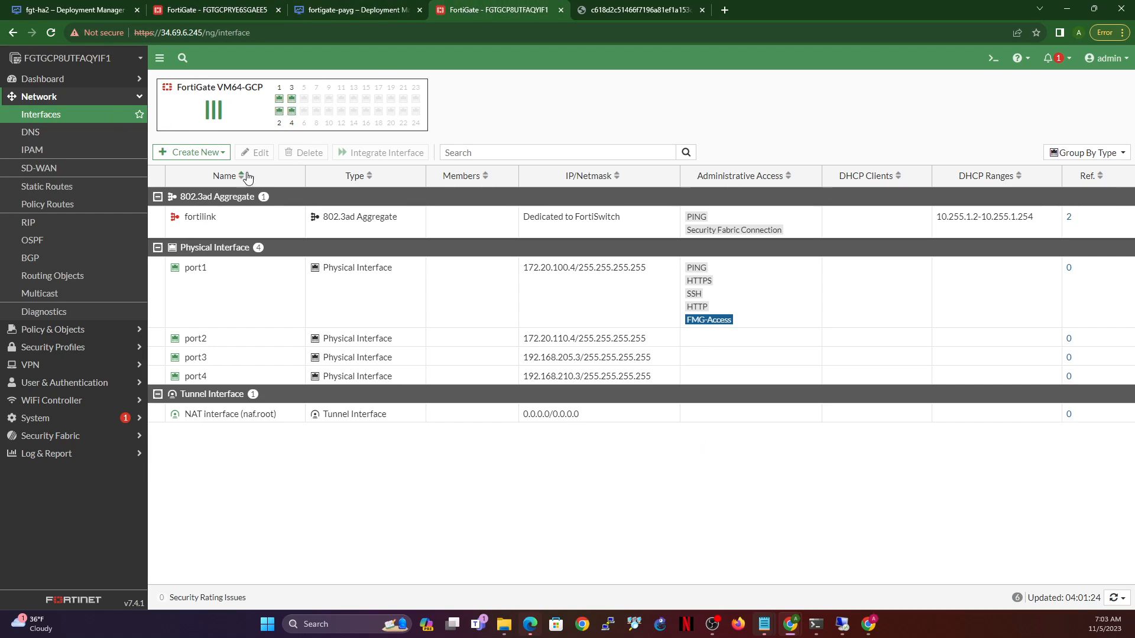
pyautogui.click(231, 296)
pyautogui.click(258, 155)
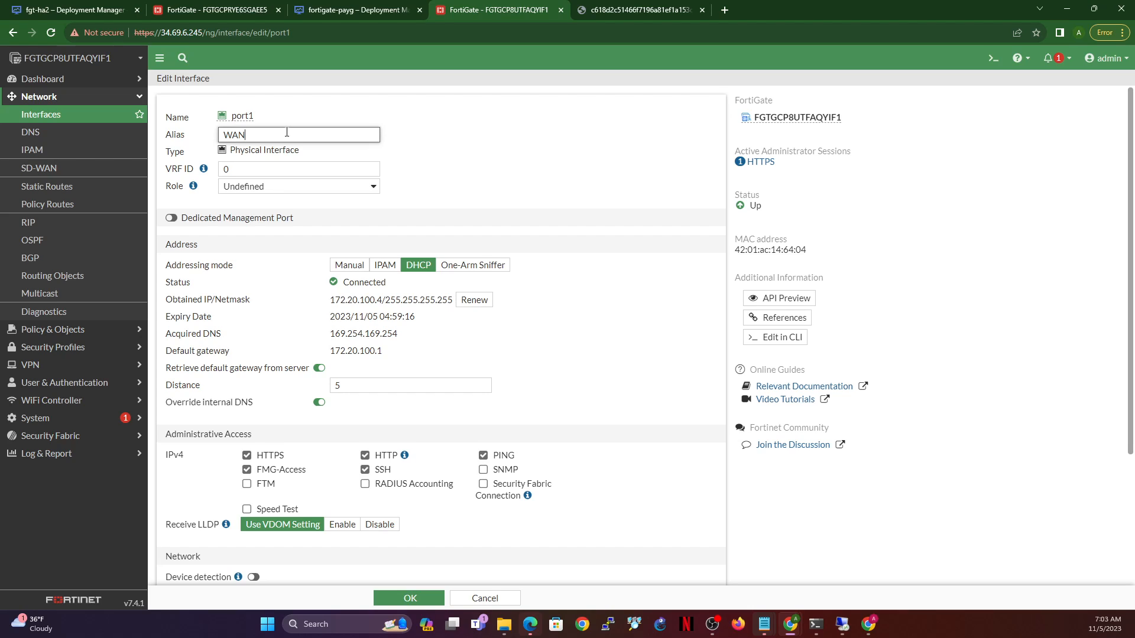
pyautogui.click(273, 188)
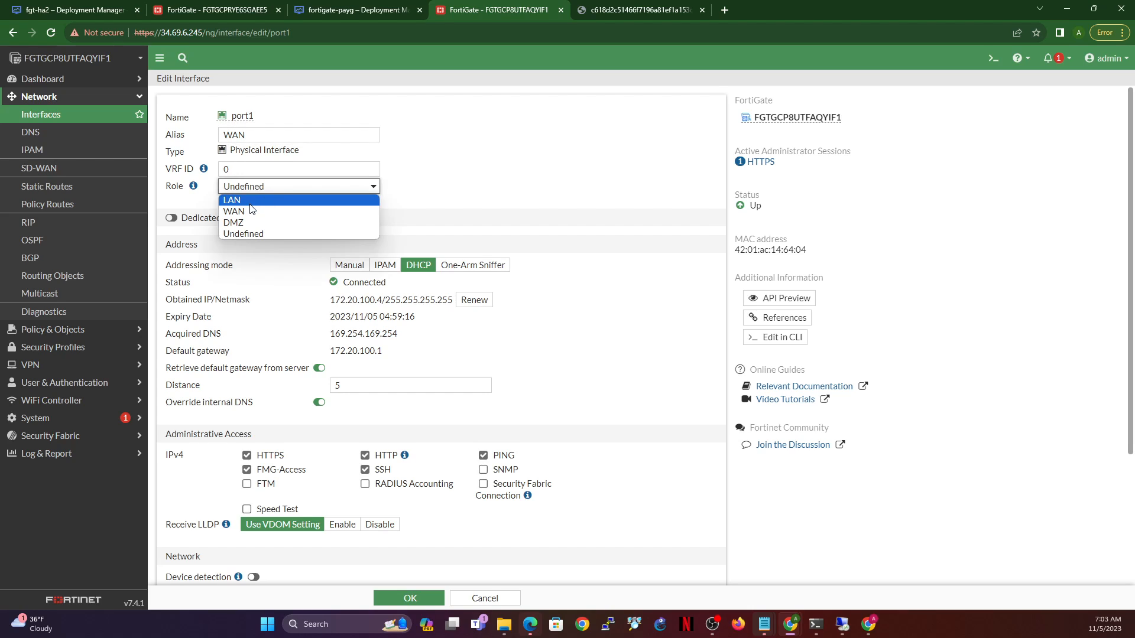
pyautogui.click(251, 207)
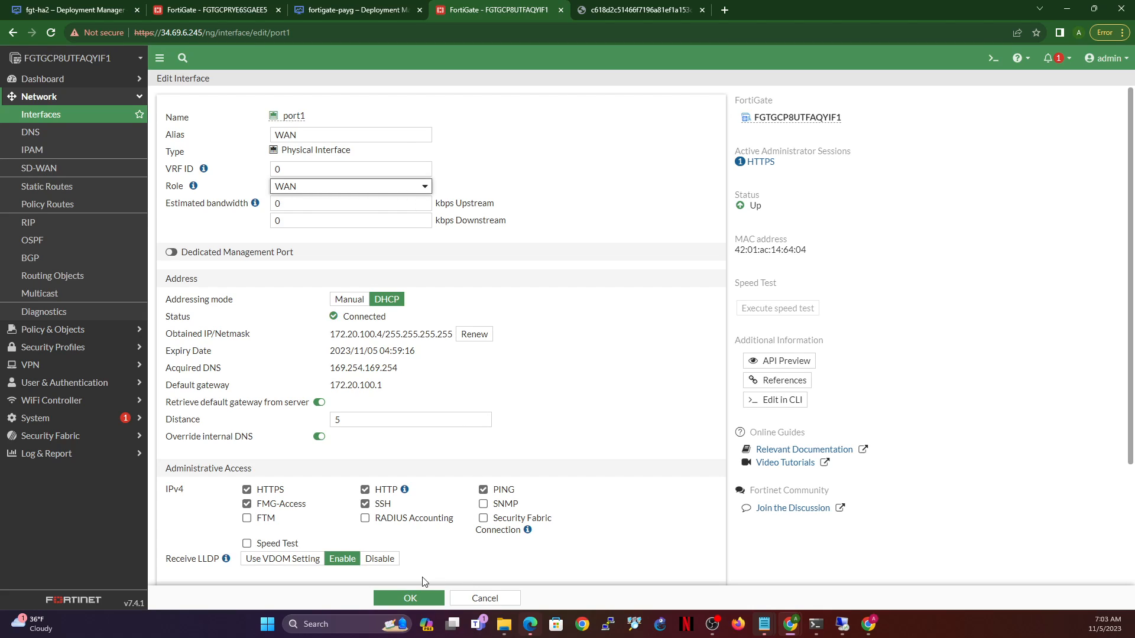
pyautogui.click(408, 598)
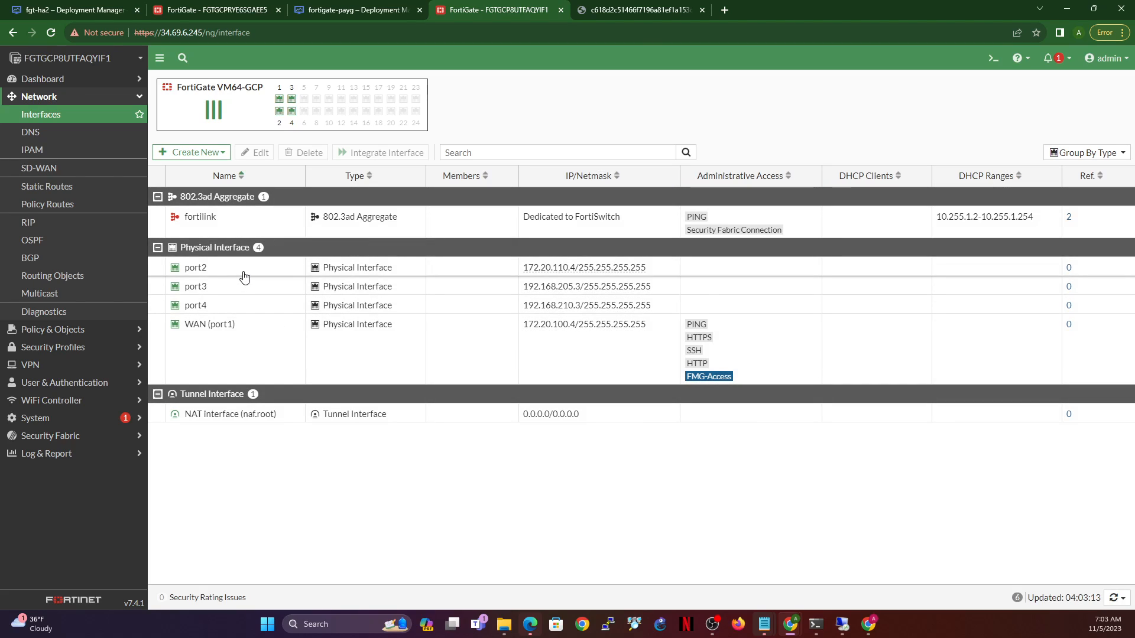
# - Give the first unit's port2 the LAN role, alias LAN and PING access
pyautogui.click(244, 269)
pyautogui.click(254, 152)
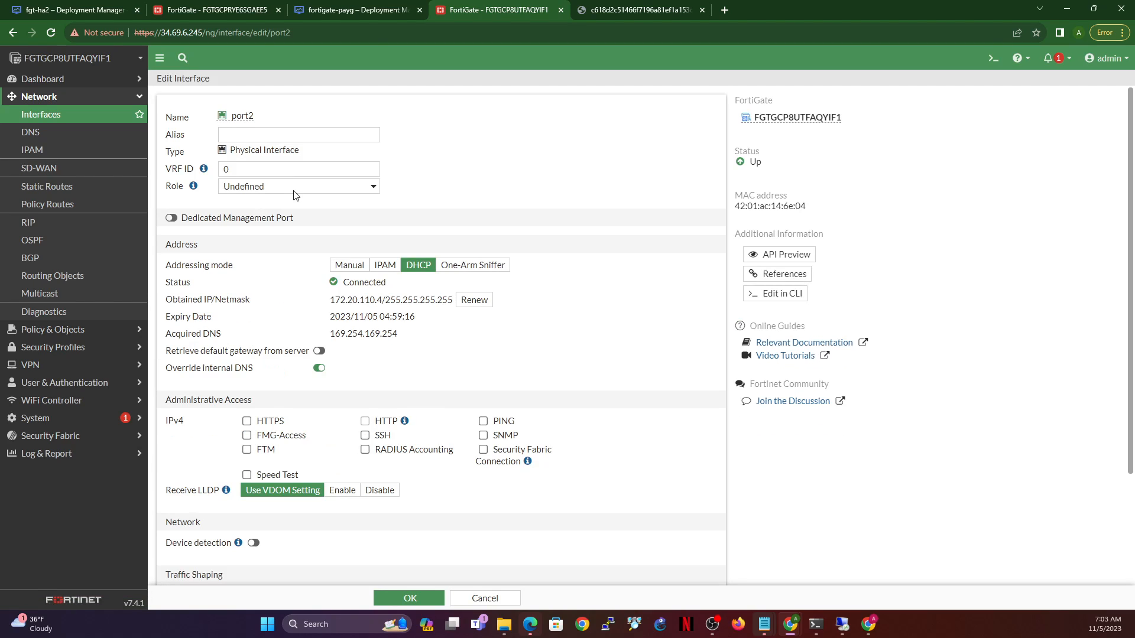
pyautogui.click(292, 188)
pyautogui.click(293, 199)
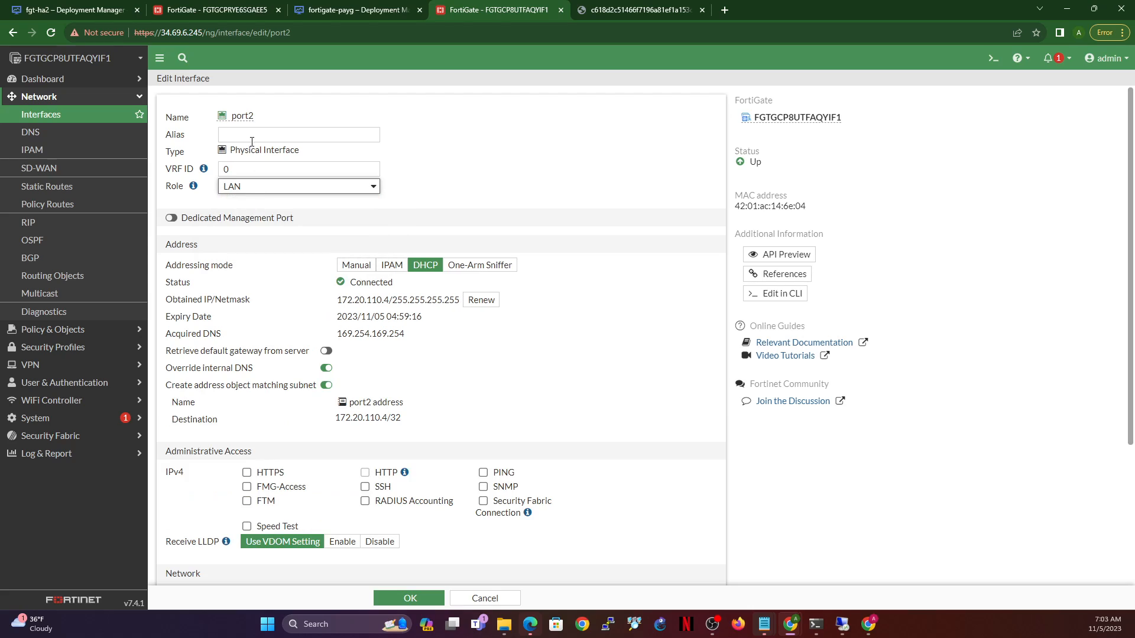
pyautogui.click(254, 135)
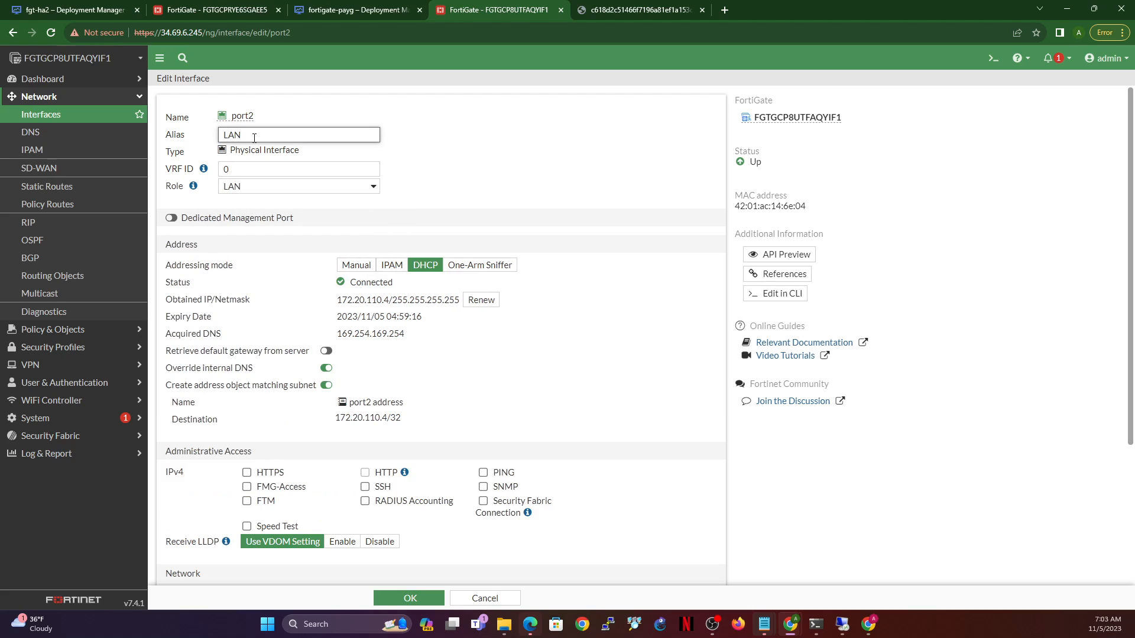
pyautogui.write('LAN')
pyautogui.click(483, 473)
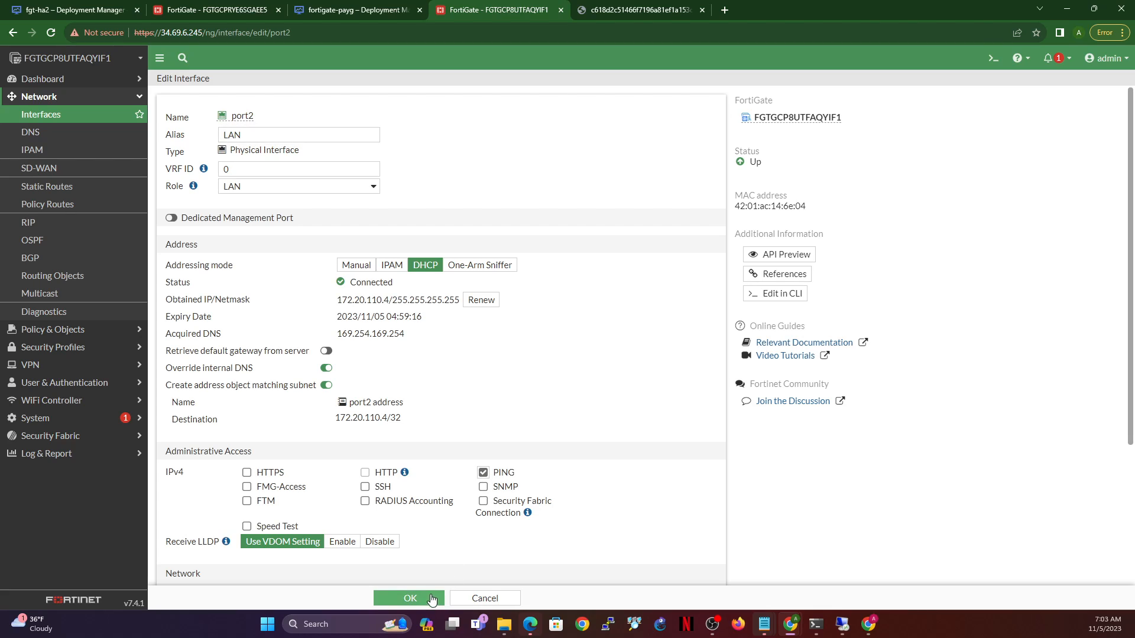
pyautogui.click(409, 598)
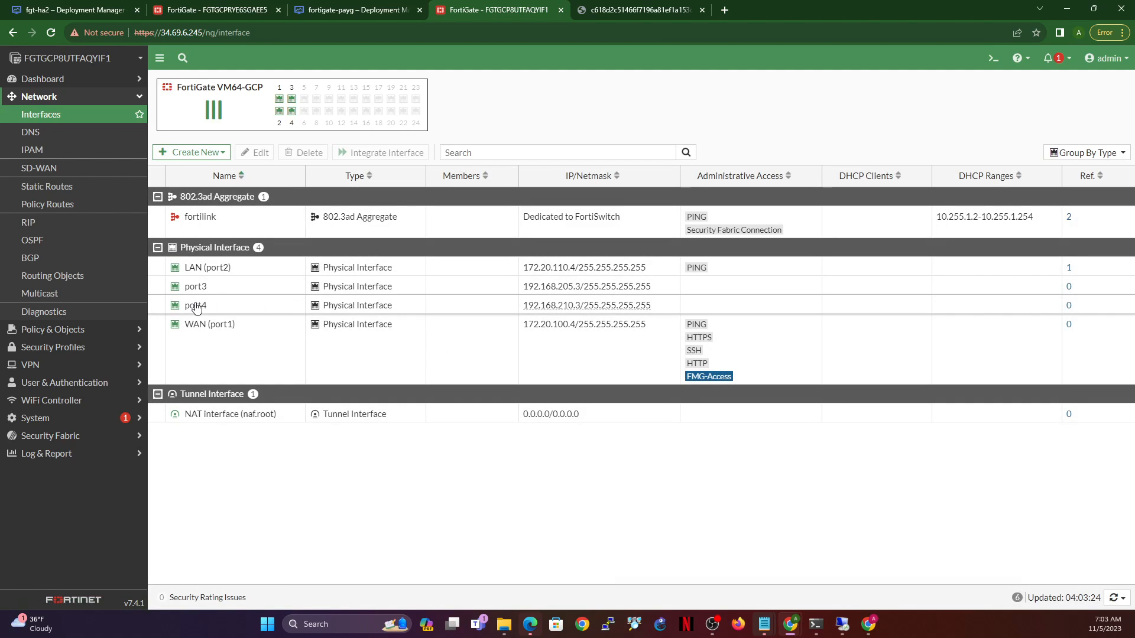
# - Alias port3 as HASYNC with PING allowed, and save
pyautogui.click(228, 287)
pyautogui.click(256, 152)
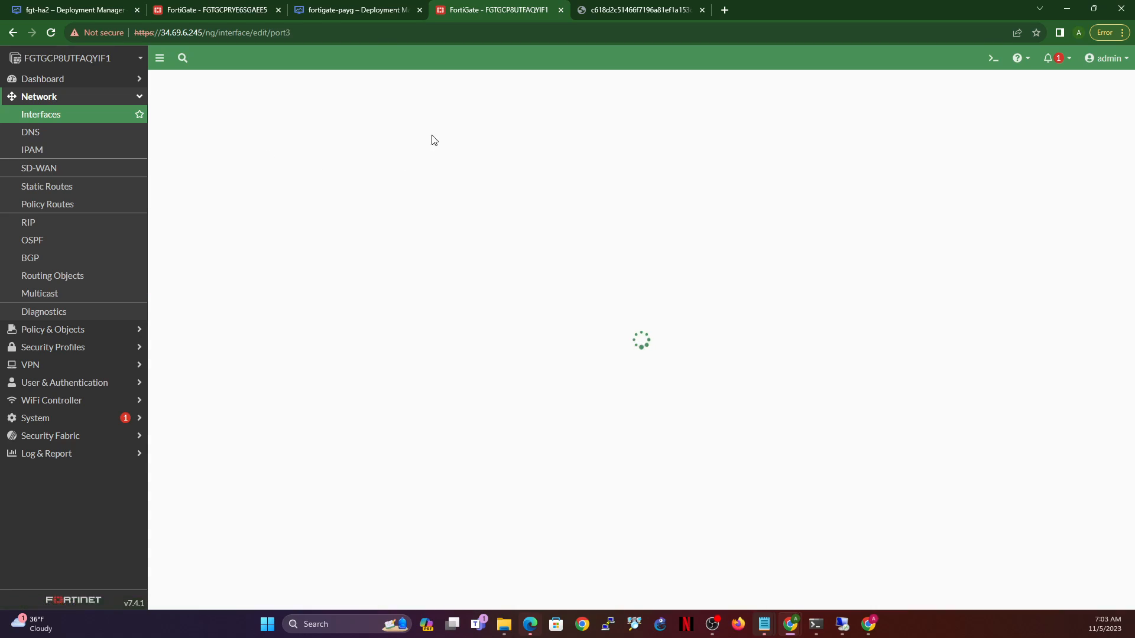
pyautogui.click(371, 128)
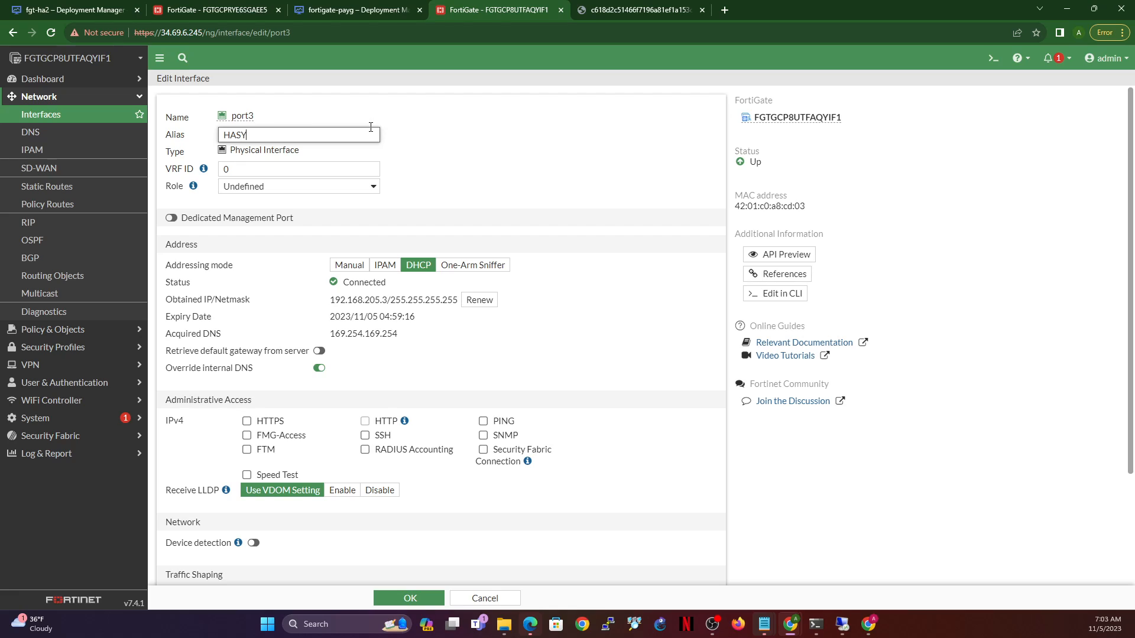
pyautogui.click(483, 421)
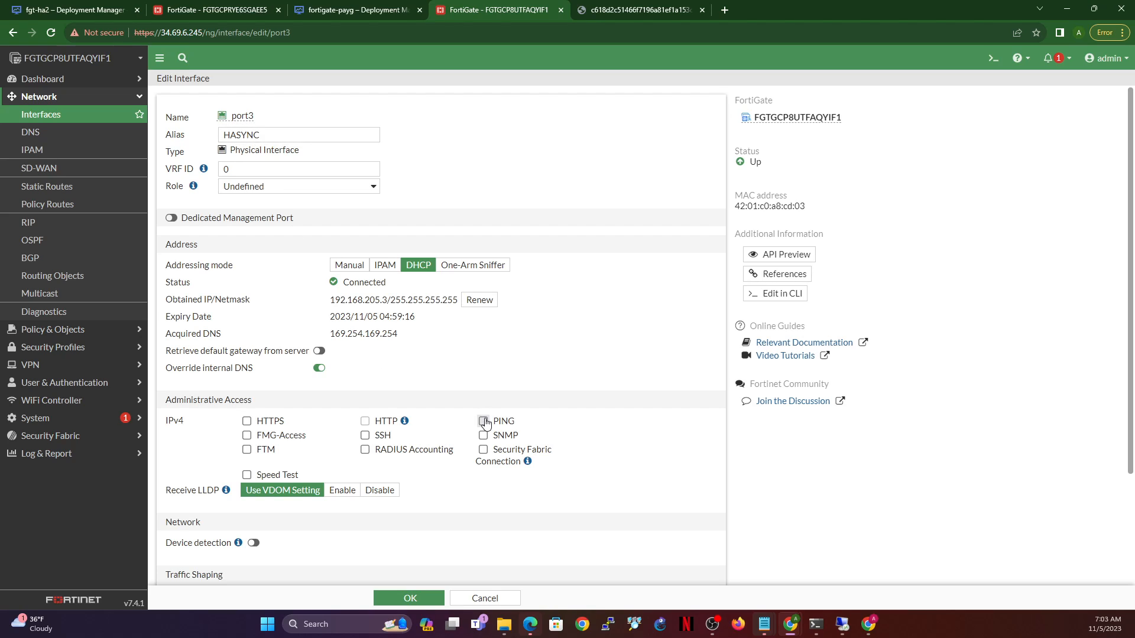
pyautogui.click(410, 598)
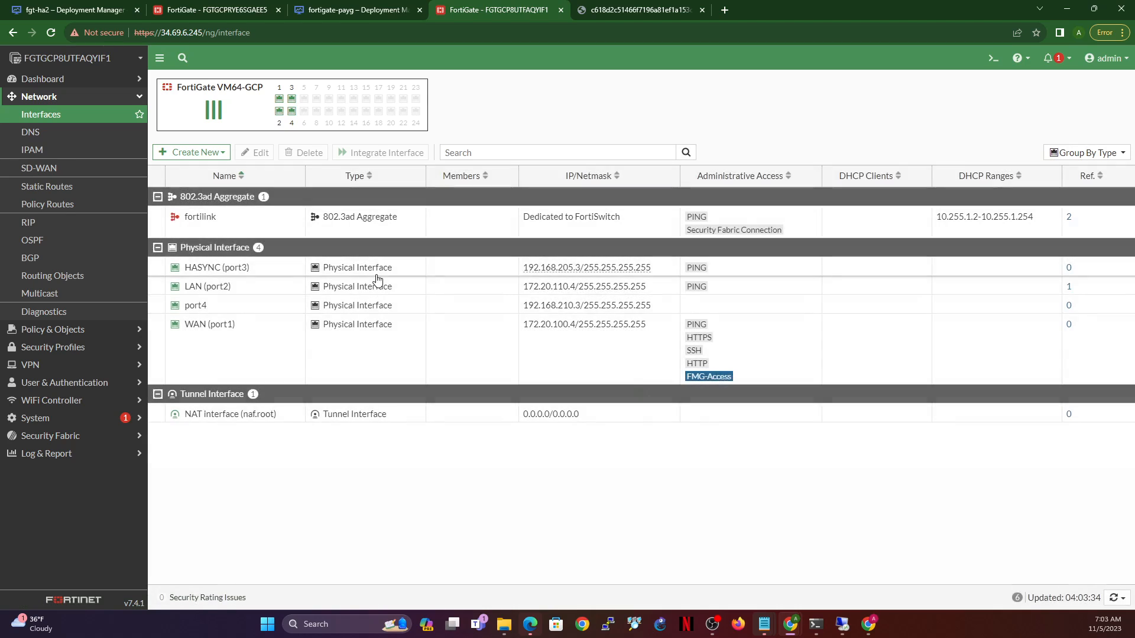
# - Alias port4 as HAMGMT allowing PING, HTTPS, HTTP, SSH and FMG-Access, and save
pyautogui.click(259, 309)
pyautogui.click(256, 152)
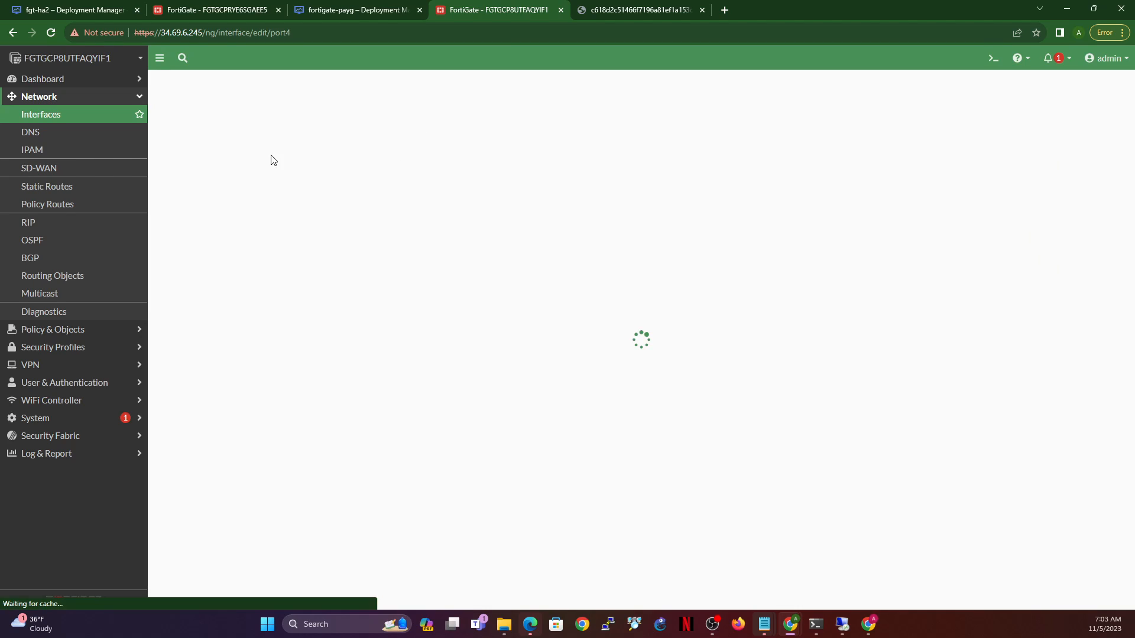
pyautogui.click(309, 135)
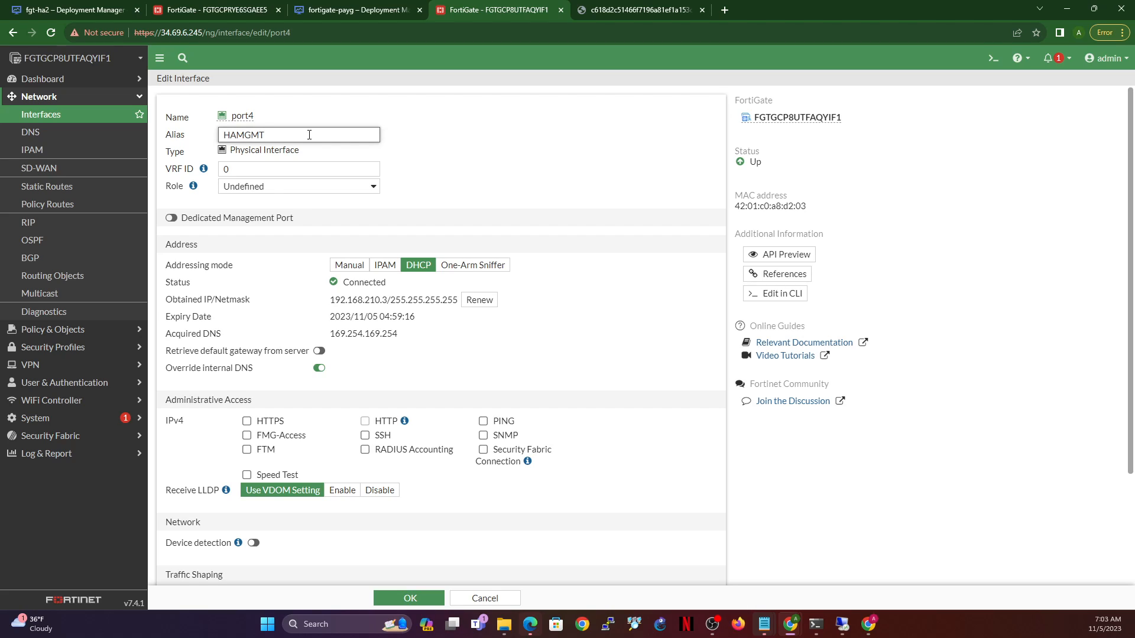
pyautogui.click(484, 420)
pyautogui.click(365, 421)
pyautogui.click(247, 421)
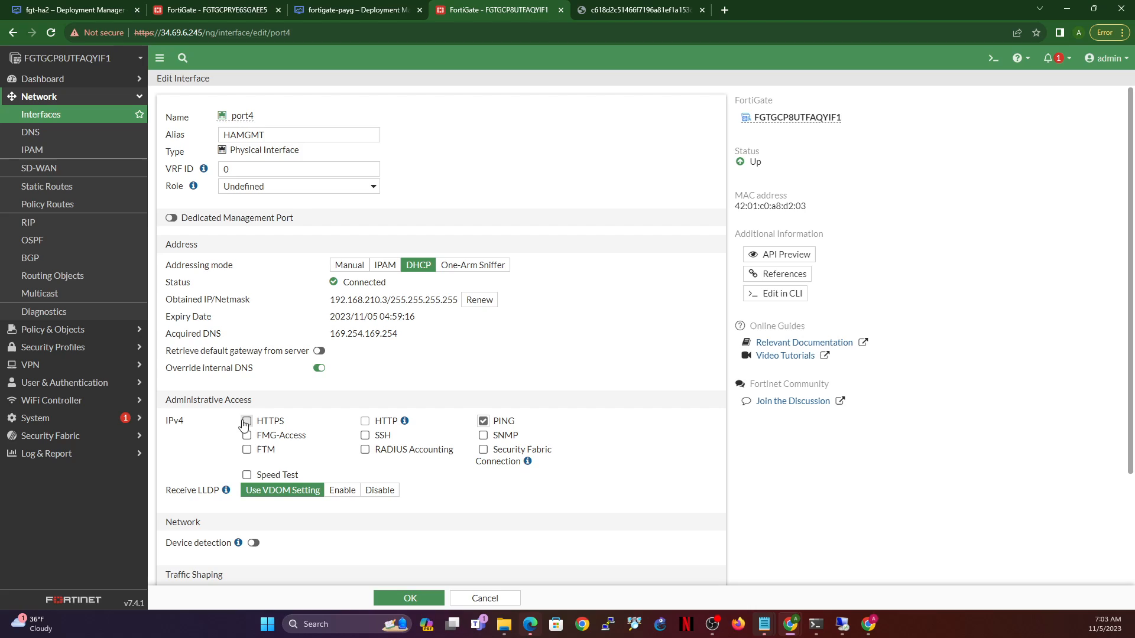
pyautogui.click(365, 435)
pyautogui.click(247, 435)
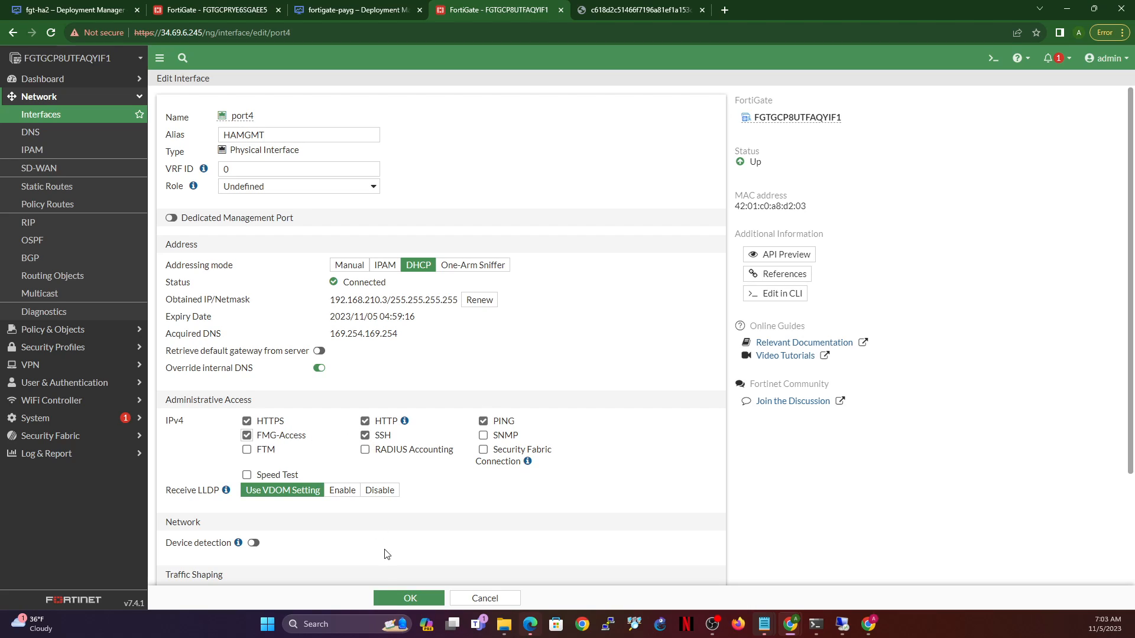
pyautogui.click(417, 598)
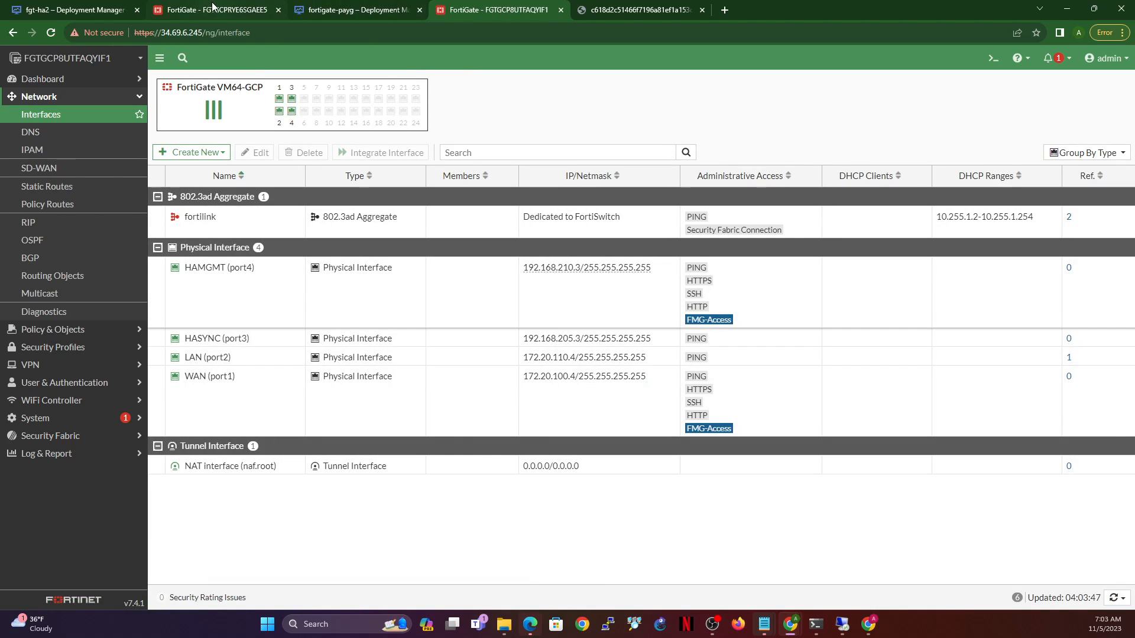
pyautogui.click(192, 6)
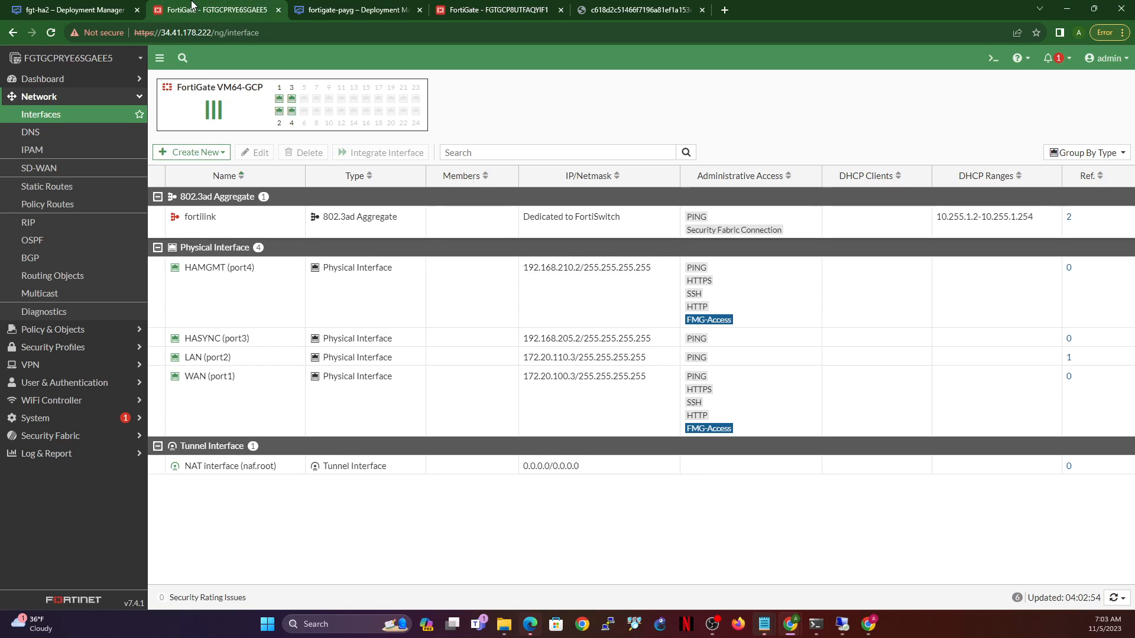
pyautogui.click(510, 12)
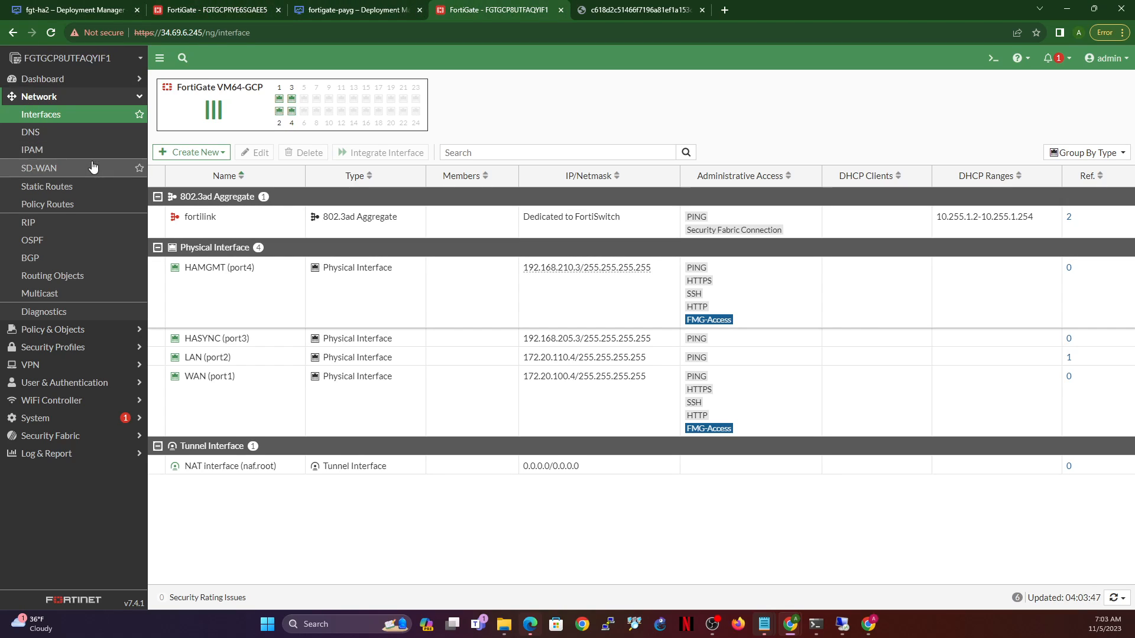
pyautogui.click(47, 418)
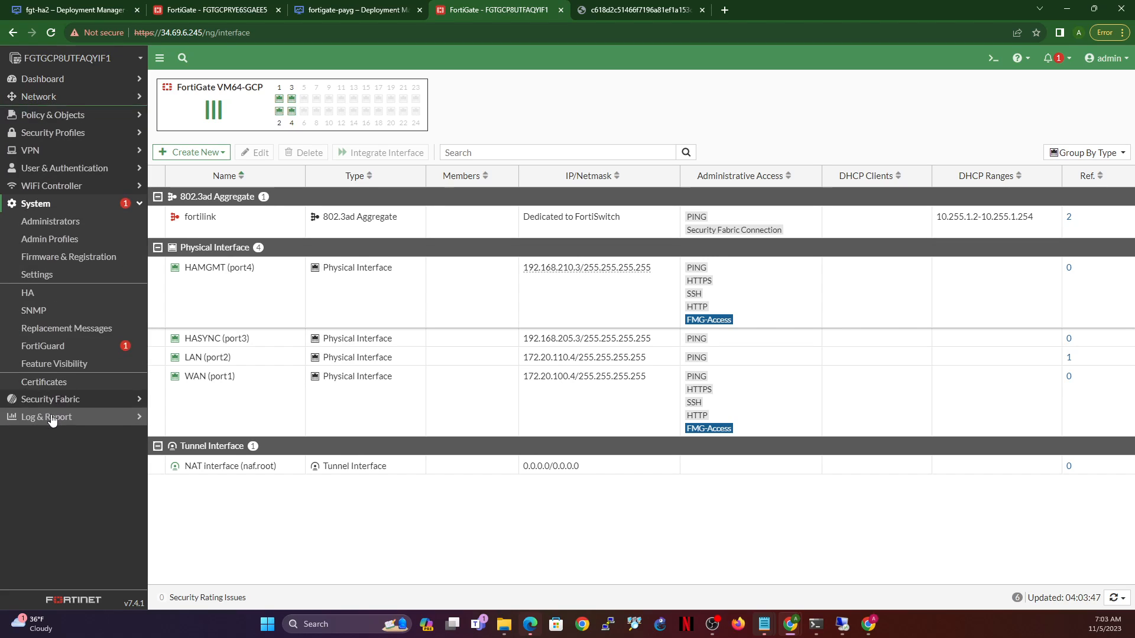
pyautogui.click(38, 276)
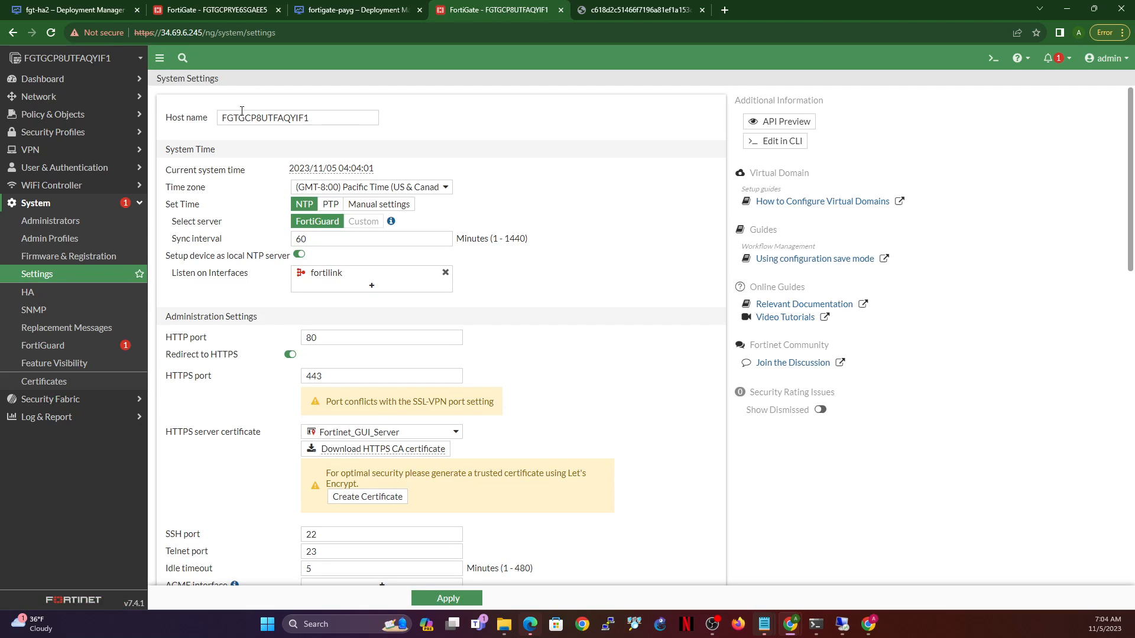
# - Change the first FortiGate's host name to FGT-HA1 and apply it
pyautogui.moveTo(242, 112); pyautogui.dragTo(367, 116)
pyautogui.write('-H')
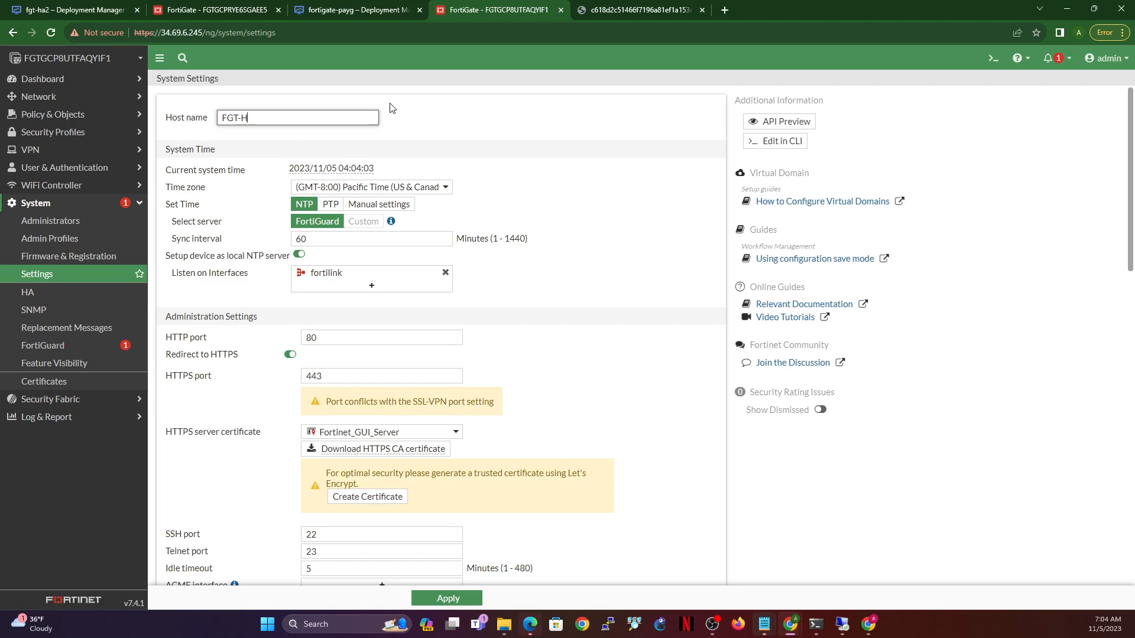
pyautogui.write('A1')
pyautogui.click(449, 597)
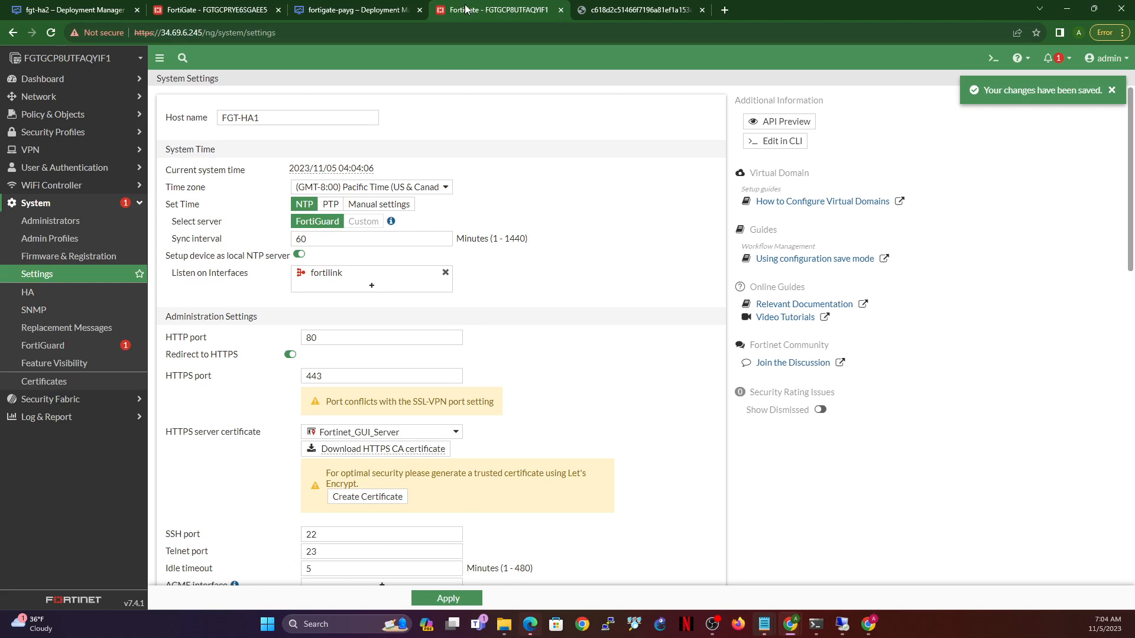
pyautogui.click(233, 11)
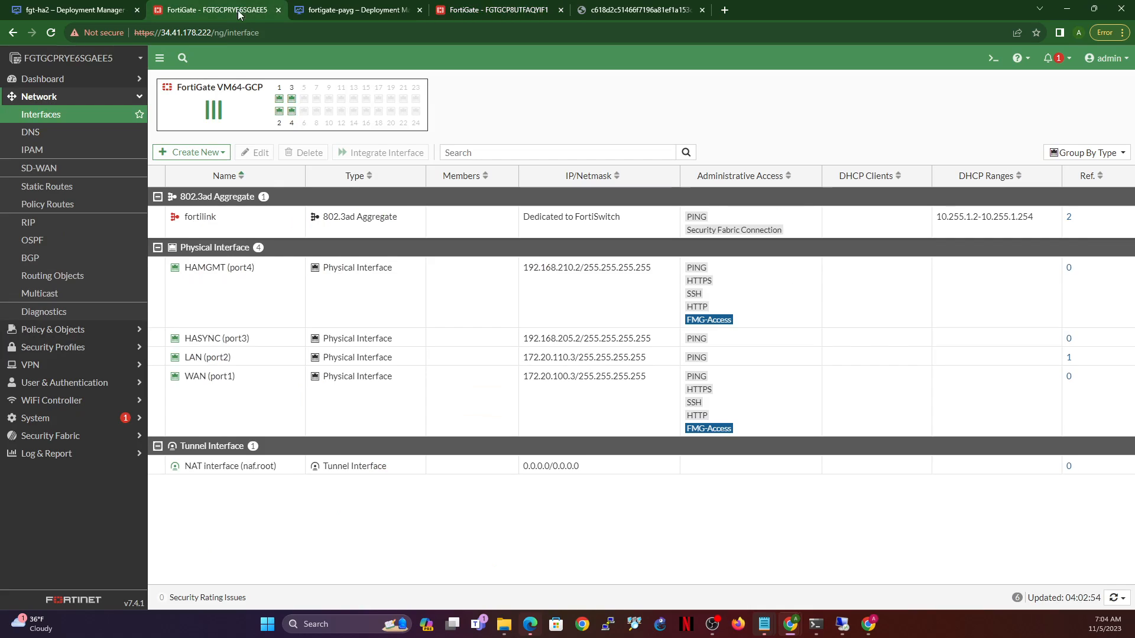
pyautogui.click(440, 10)
pyautogui.click(286, 117)
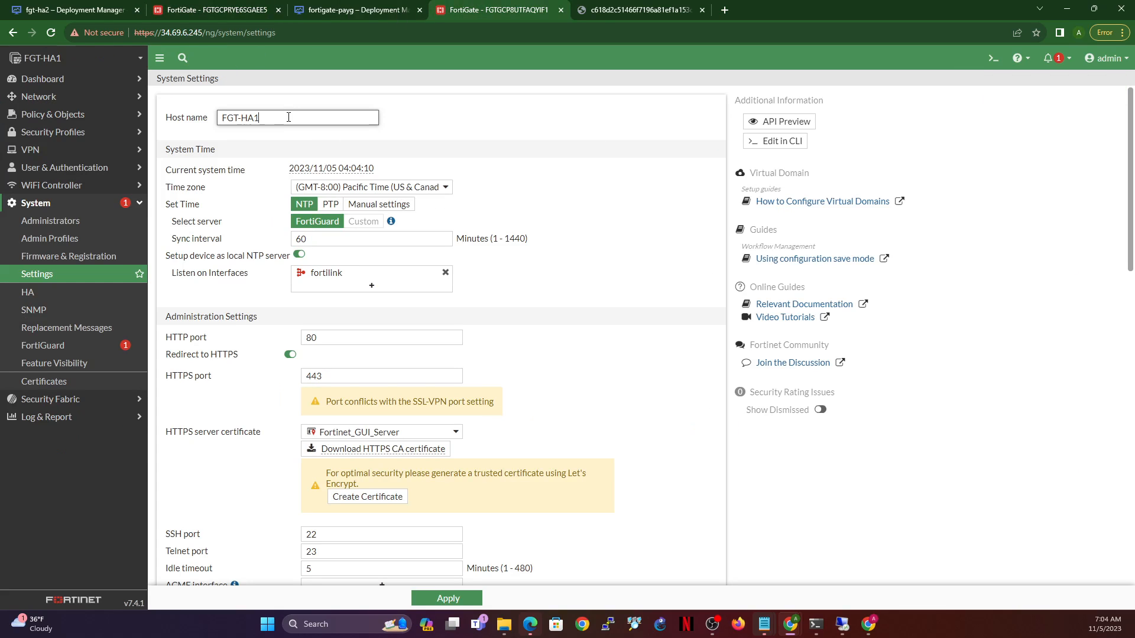
pyautogui.click(461, 599)
# - Rename the second FortiGate's host name with the -HA suffix, apply, and reload
pyautogui.click(191, 10)
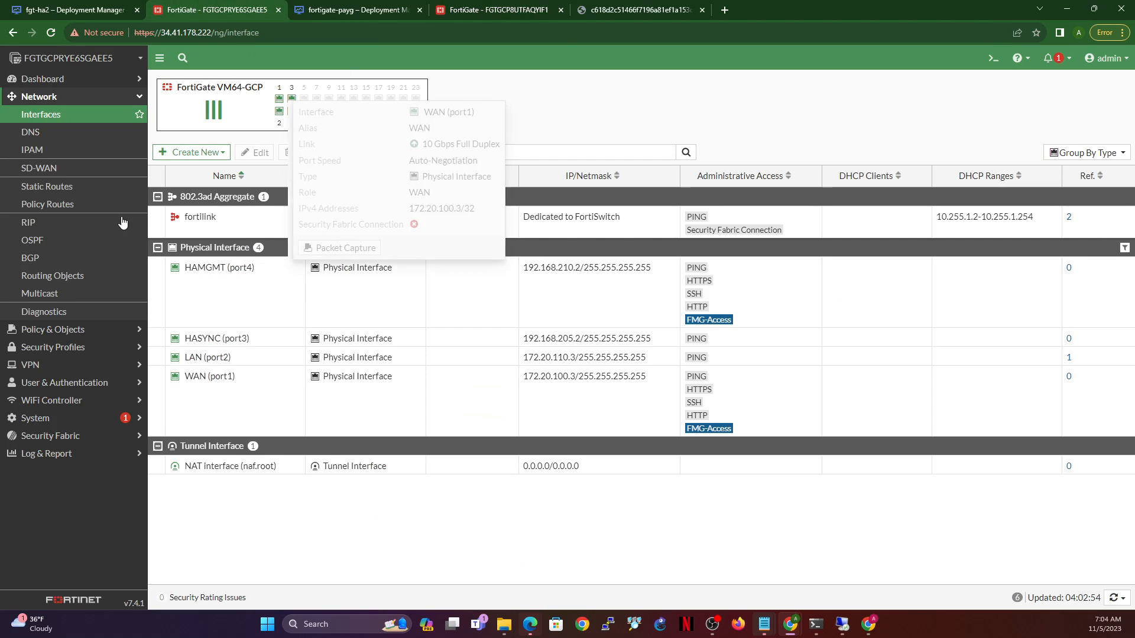
pyautogui.click(44, 415)
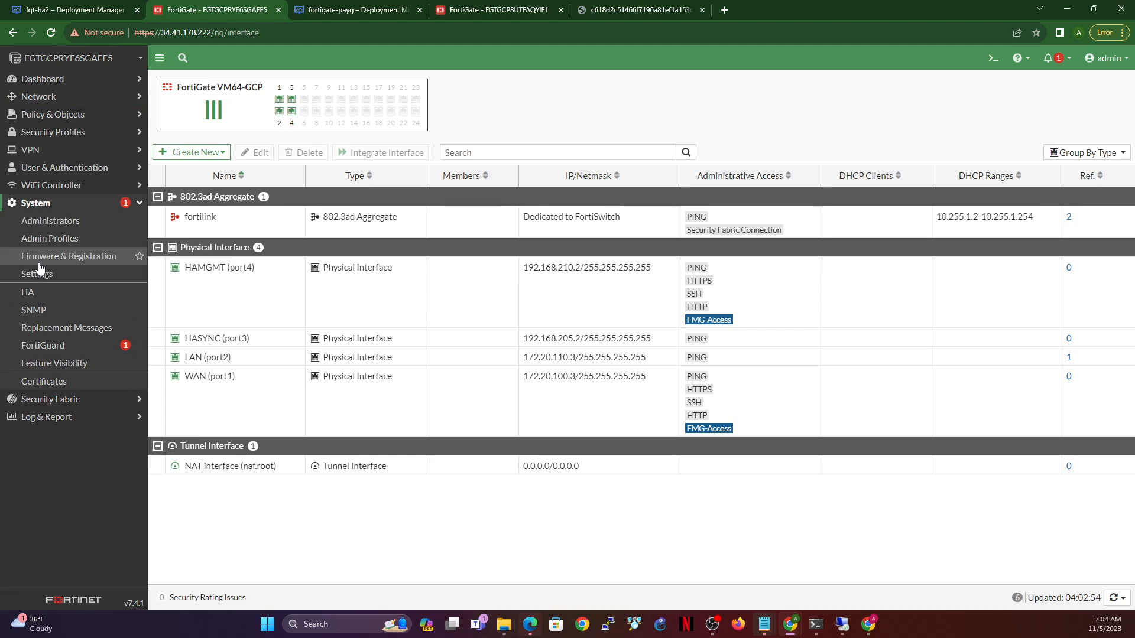
pyautogui.click(32, 274)
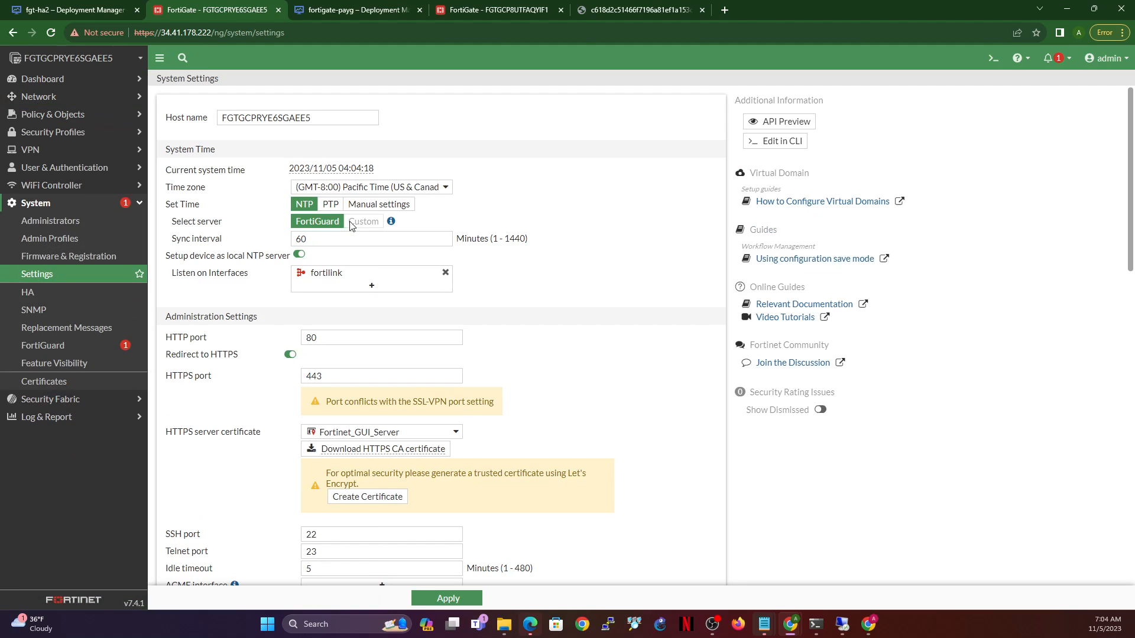
pyautogui.moveTo(335, 117); pyautogui.dragTo(238, 118)
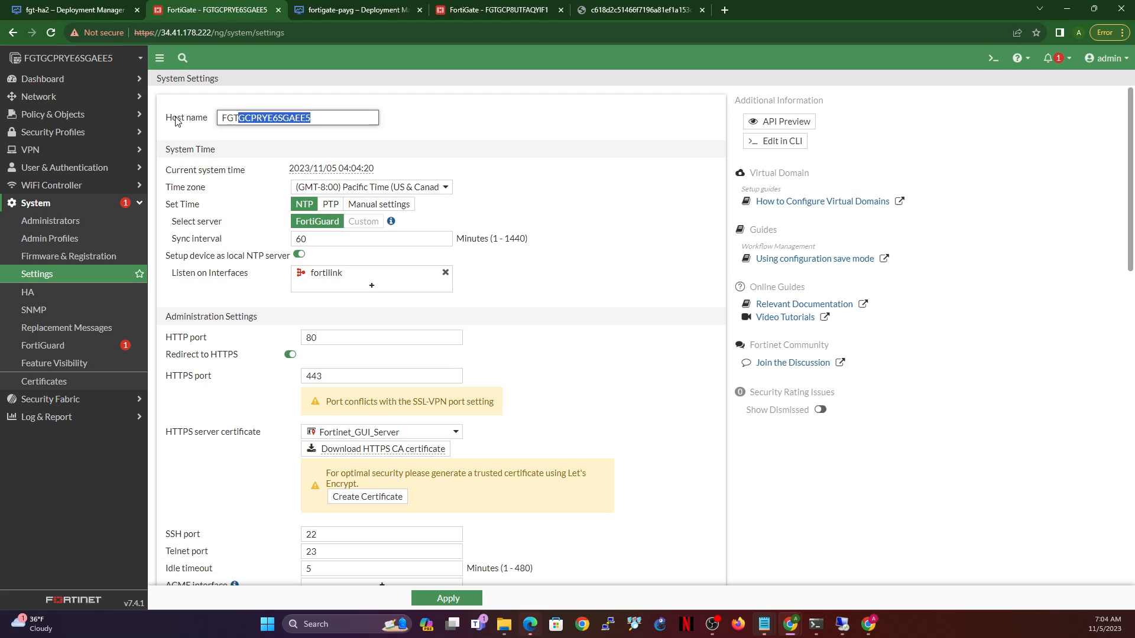
pyautogui.write('-HA1')
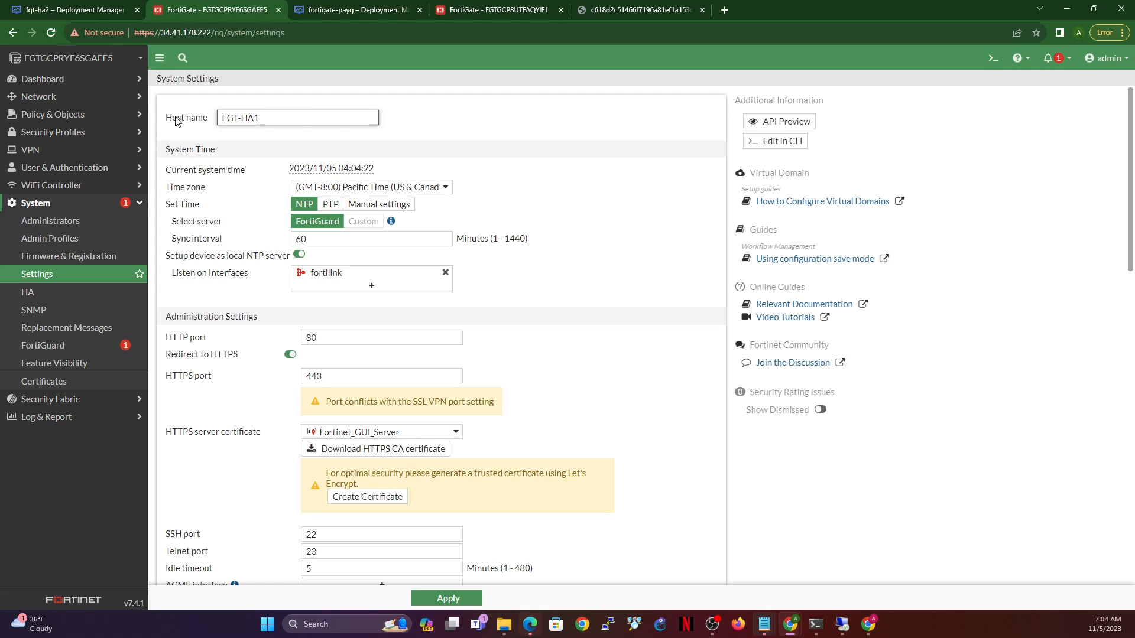
pyautogui.click(466, 597)
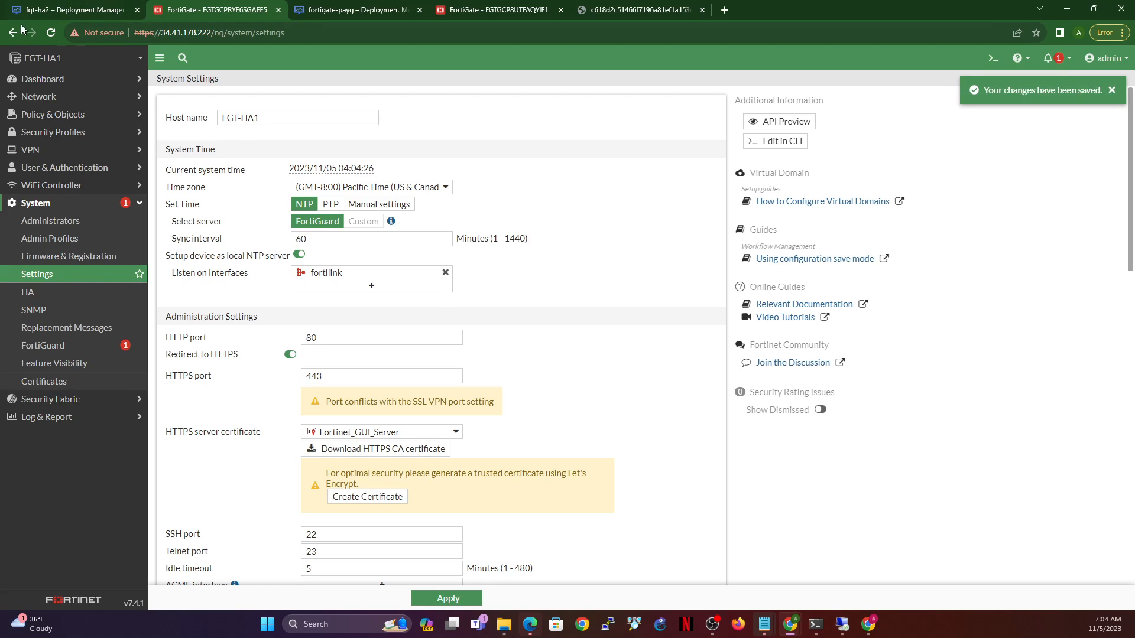
pyautogui.click(51, 32)
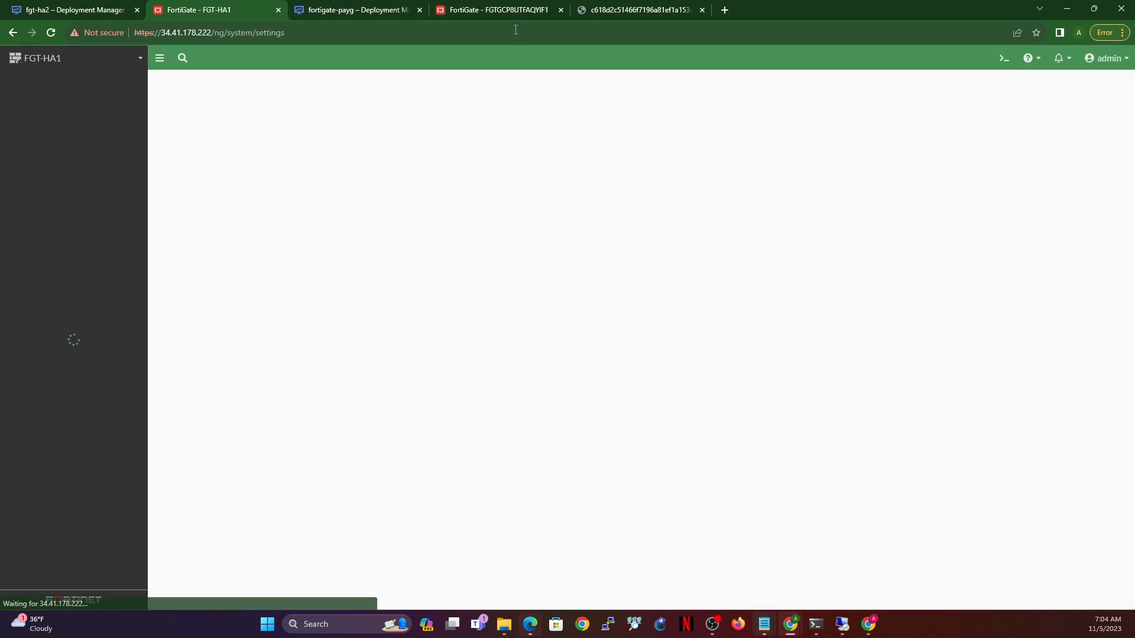
# - Close the fortigate-payg deployment details tab after reviewing the open tabs
pyautogui.click(77, 9)
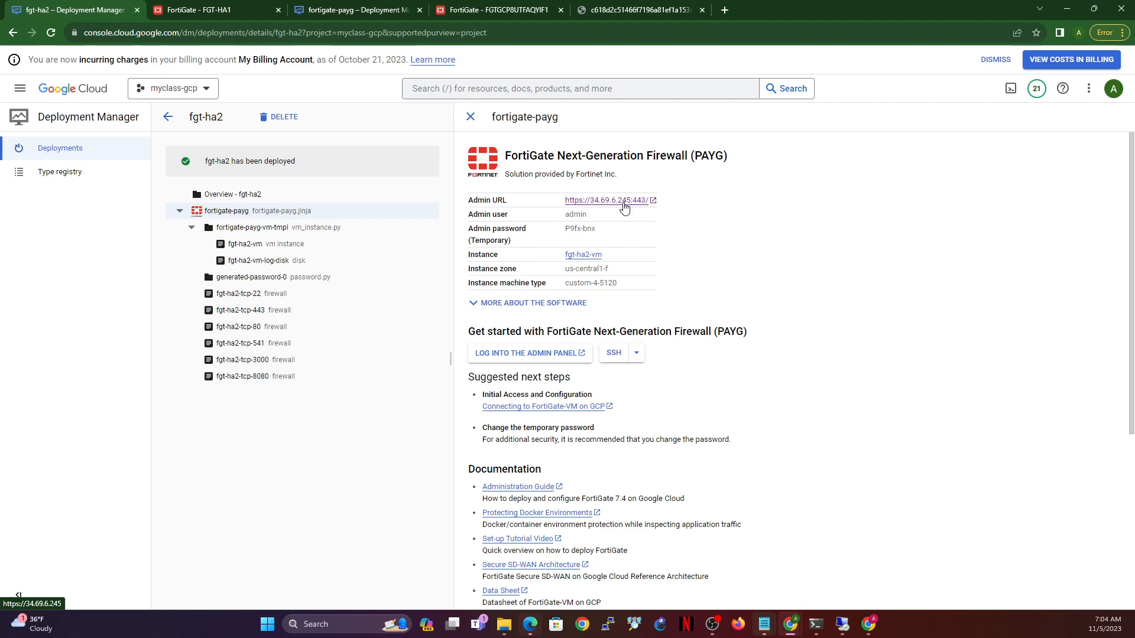
pyautogui.click(187, 19)
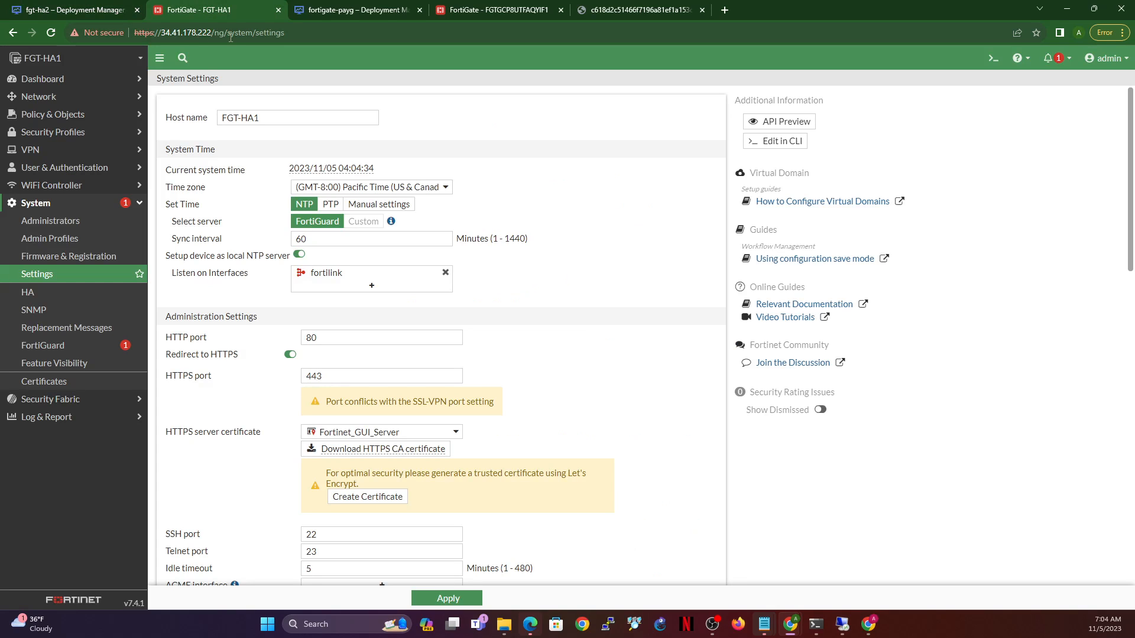
pyautogui.click(500, 9)
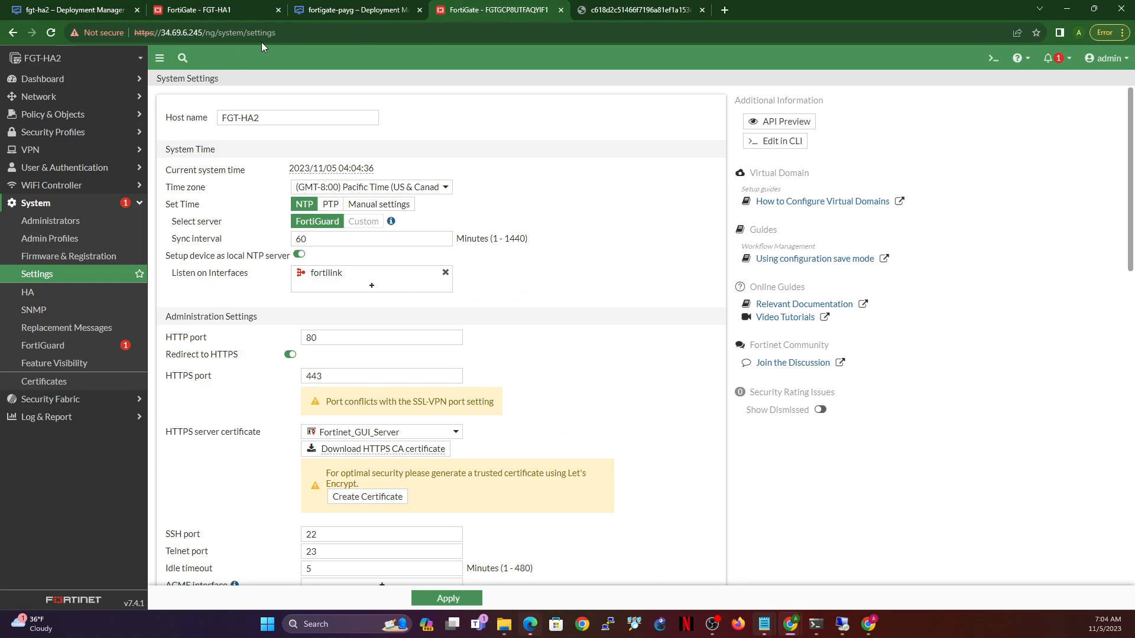
pyautogui.click(108, 6)
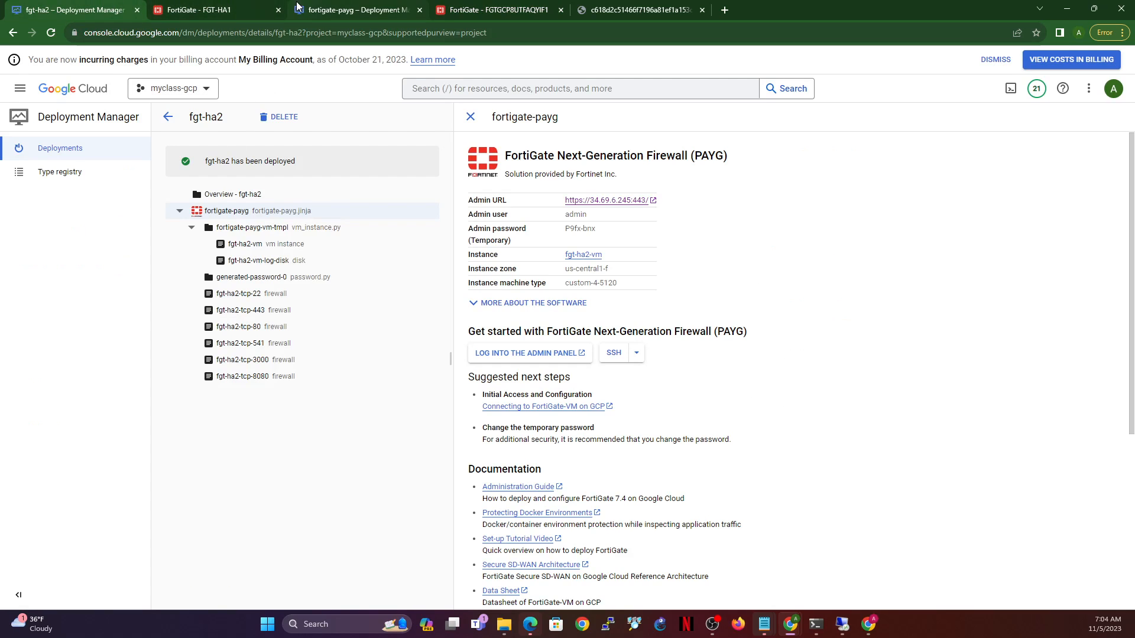
pyautogui.click(244, 9)
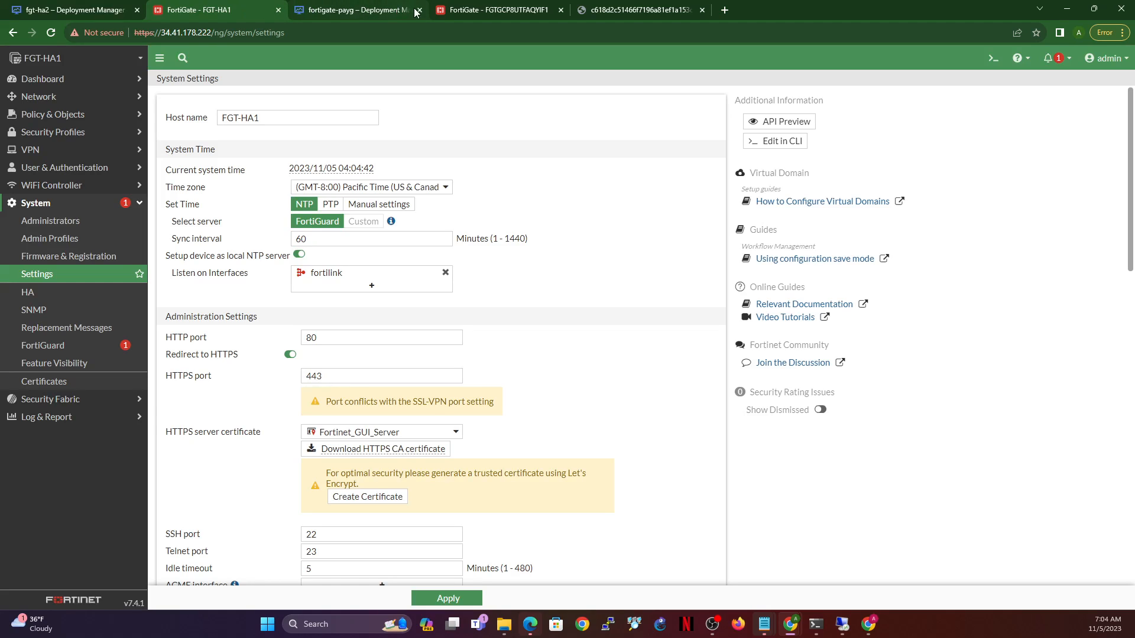
pyautogui.click(352, 9)
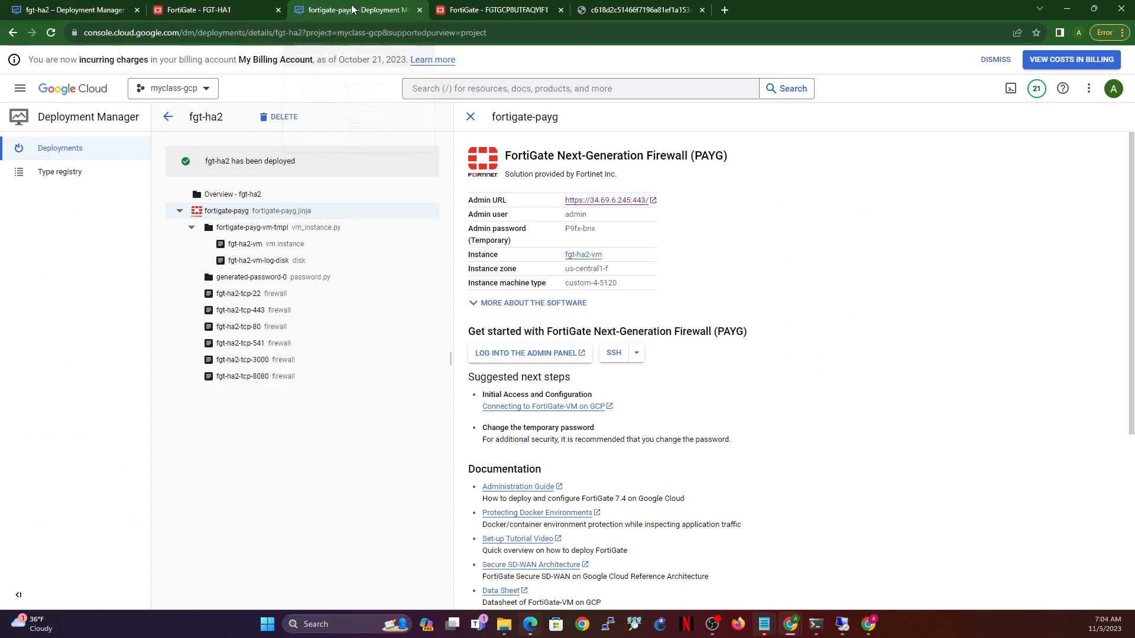
pyautogui.click(421, 9)
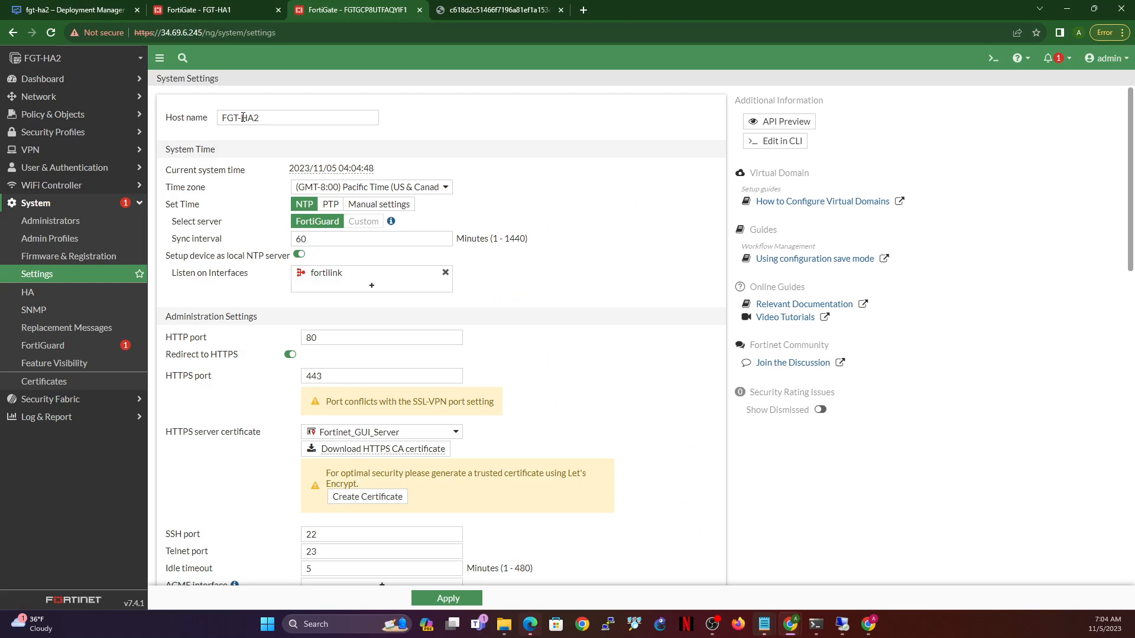
# - Reload FGT-HA2 and view its interface list, then return to FGT-HA1
pyautogui.click(218, 10)
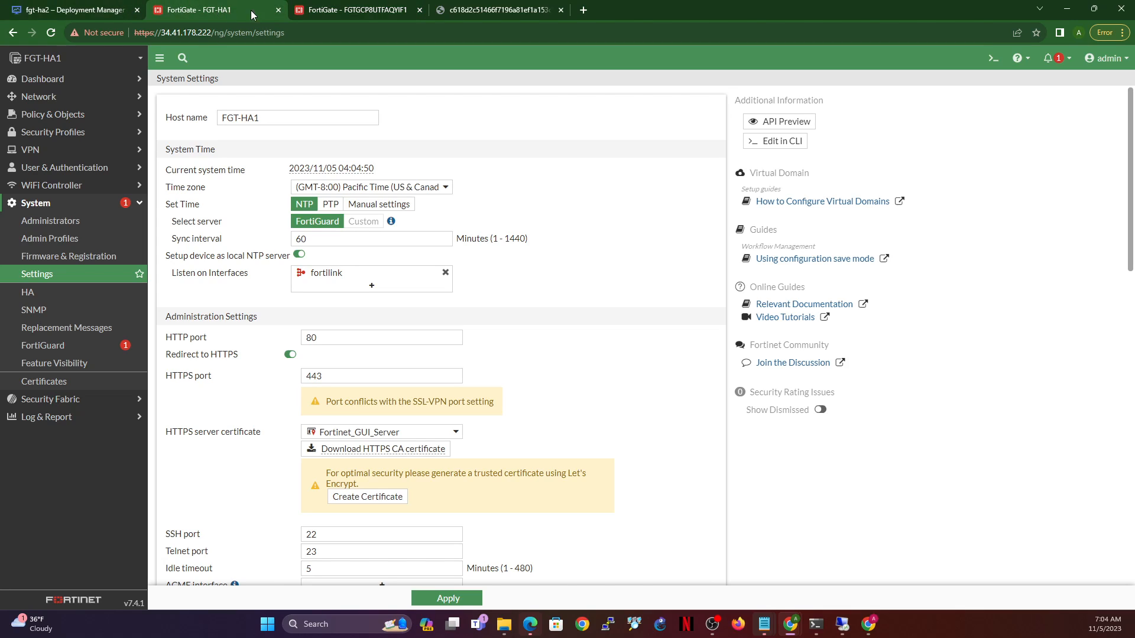
pyautogui.click(73, 11)
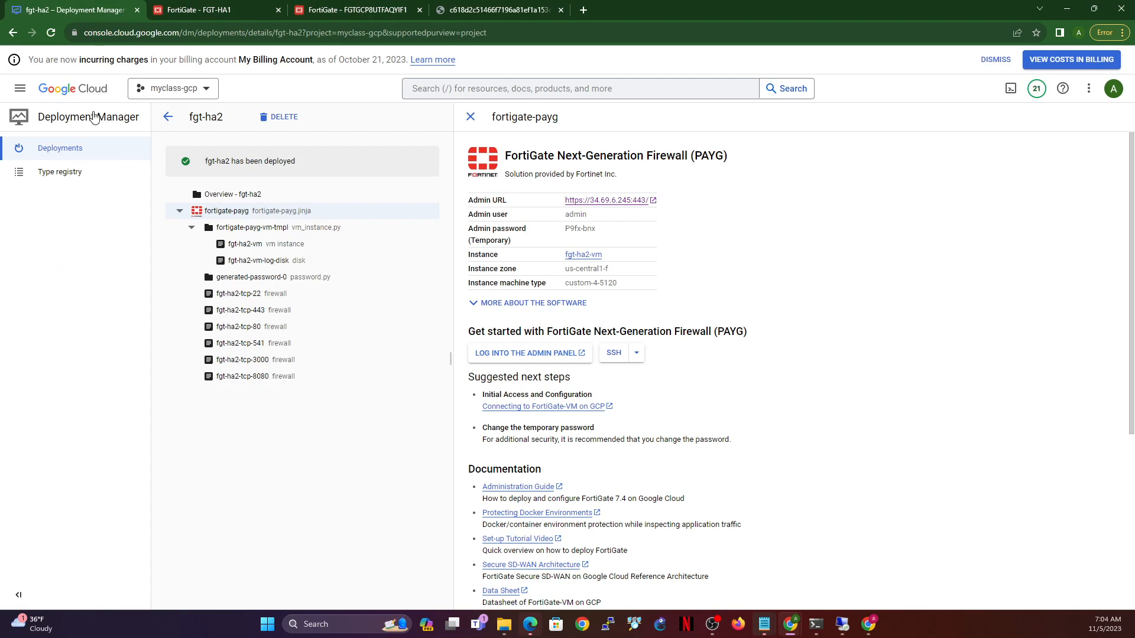
pyautogui.click(229, 5)
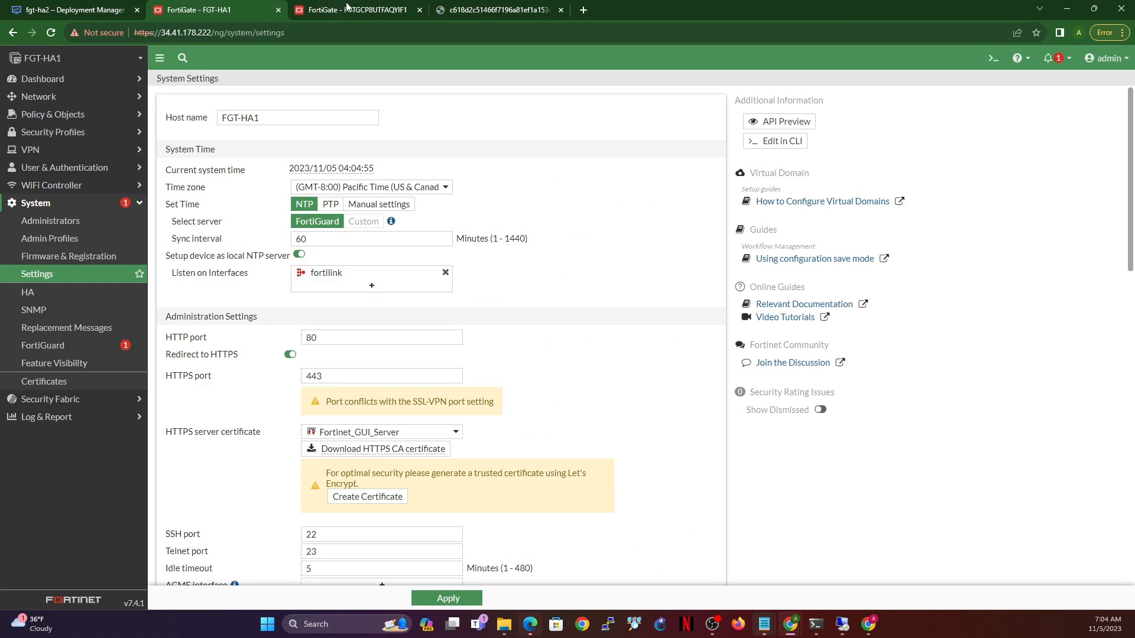
pyautogui.click(377, 11)
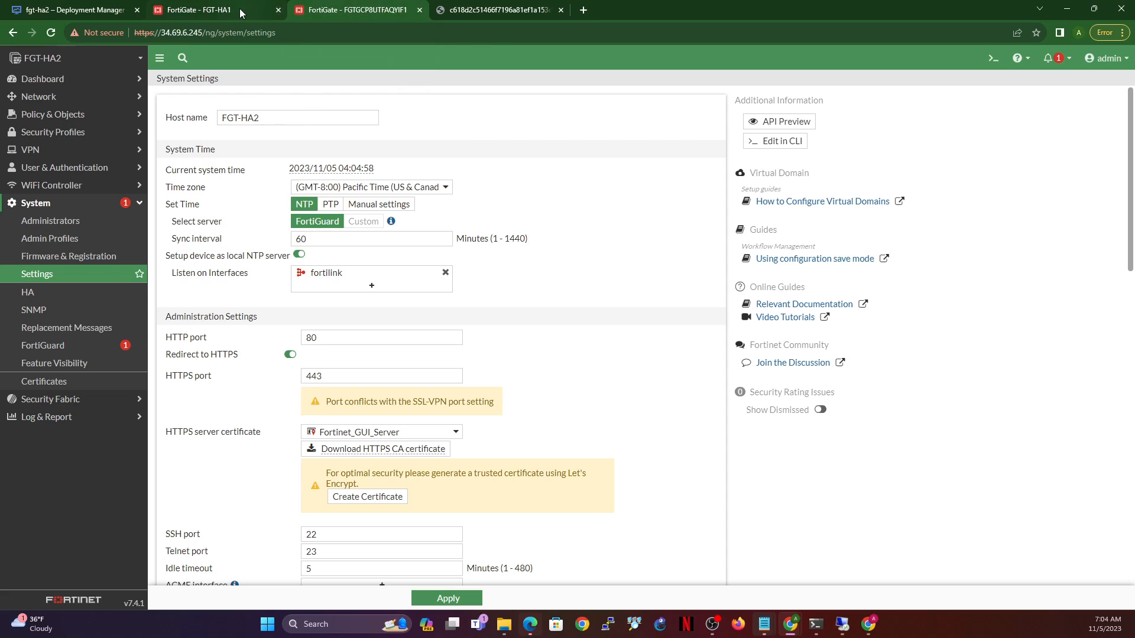
pyautogui.click(52, 32)
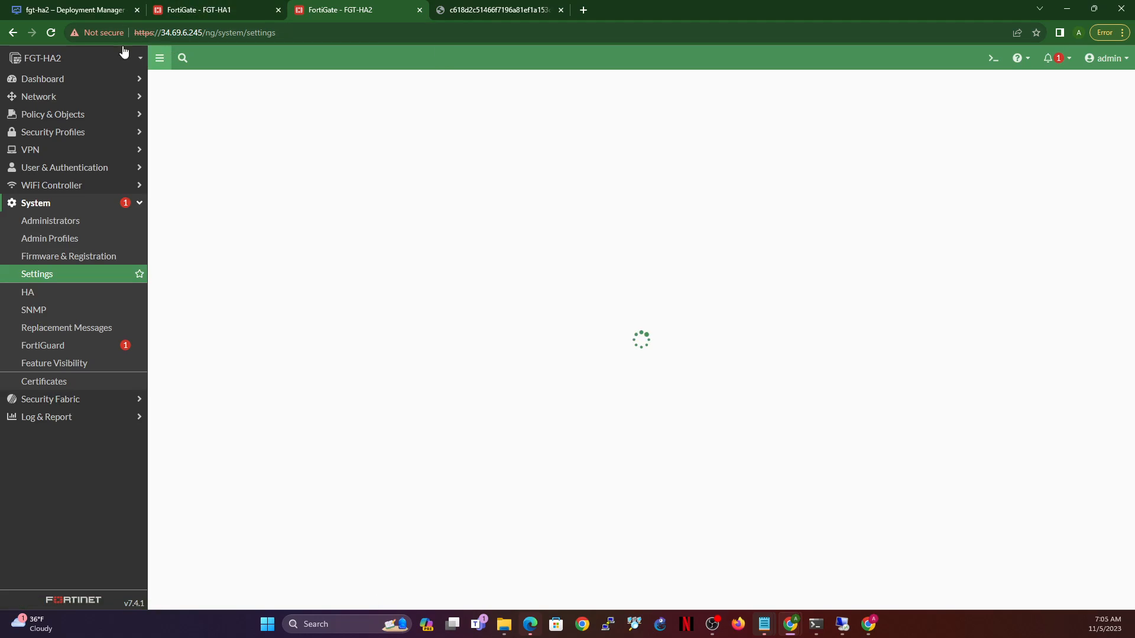
pyautogui.click(47, 96)
pyautogui.click(42, 114)
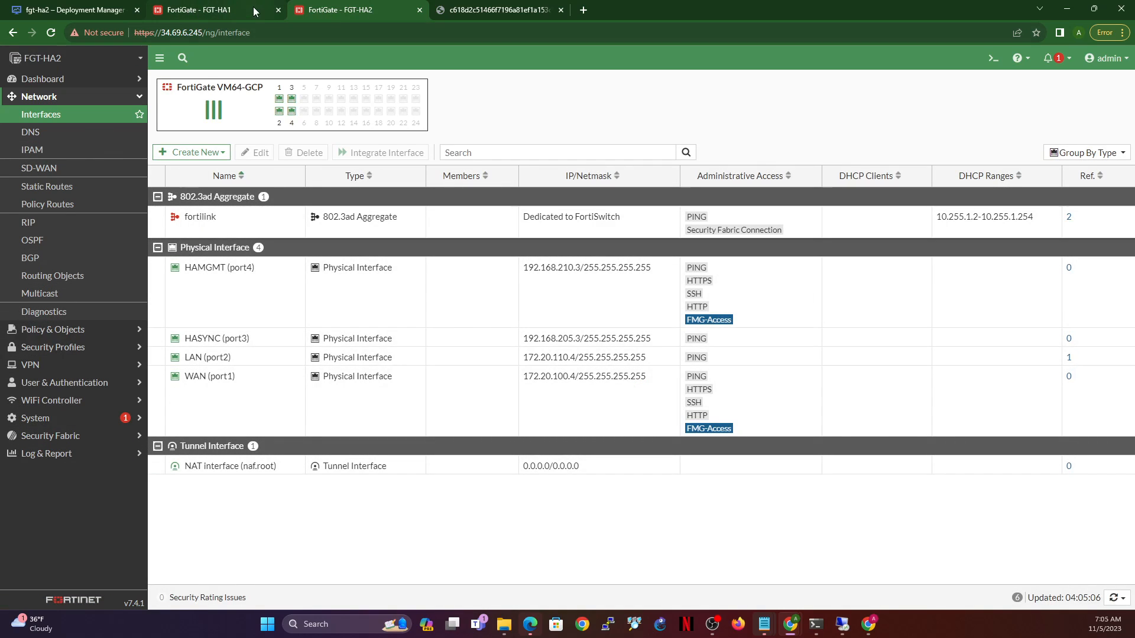
pyautogui.click(198, 10)
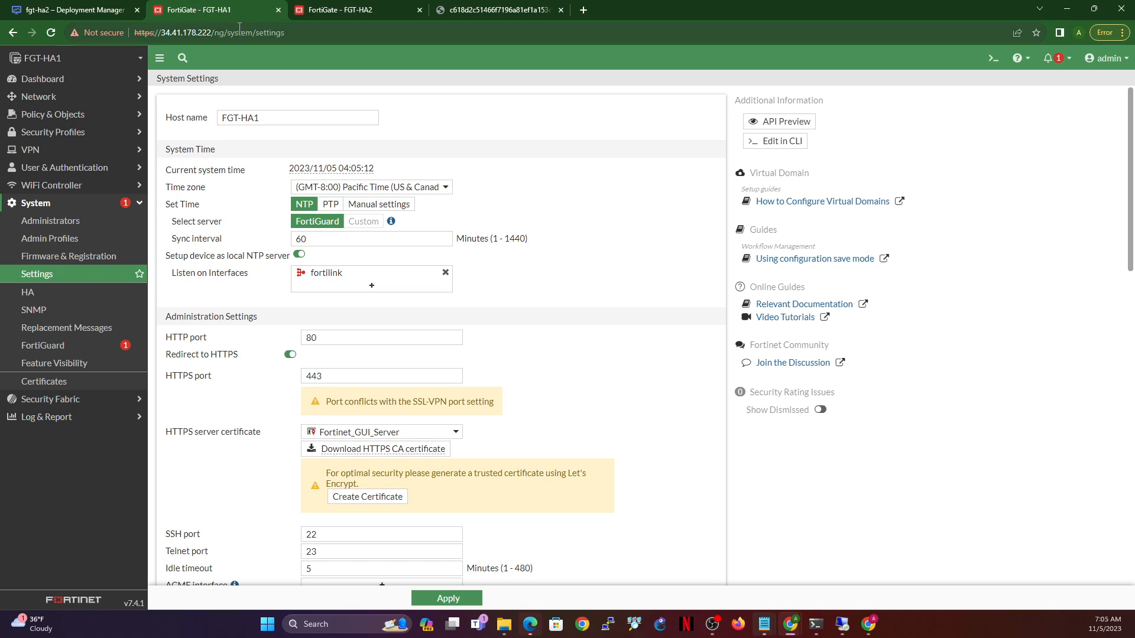
pyautogui.click(49, 11)
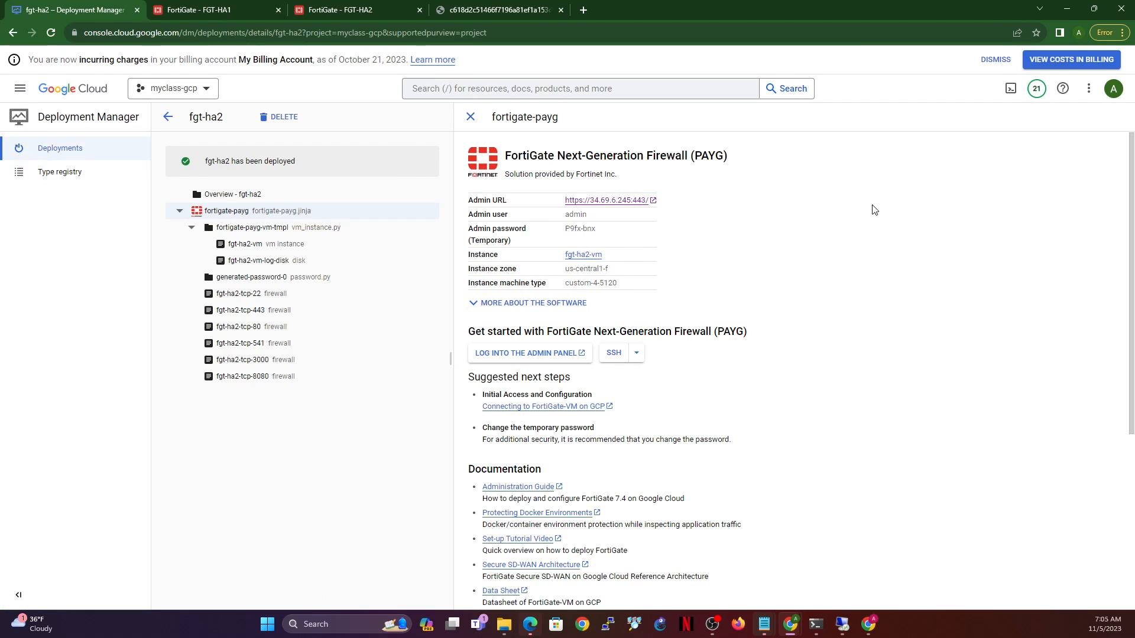
pyautogui.moveTo(681, 158); pyautogui.dragTo(761, 161)
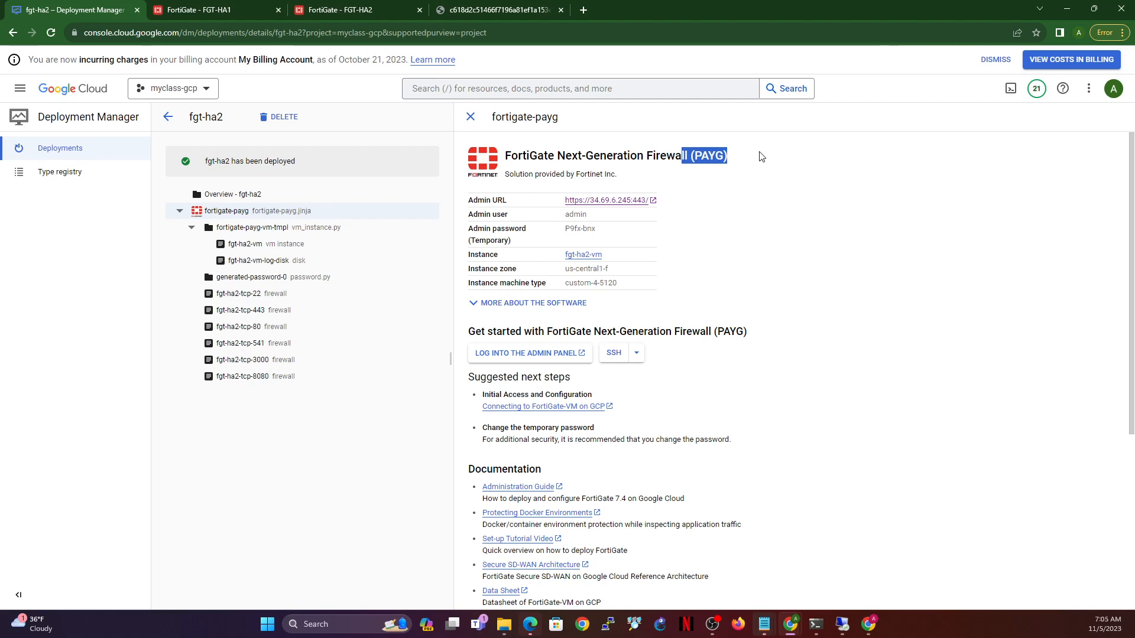
pyautogui.click(215, 8)
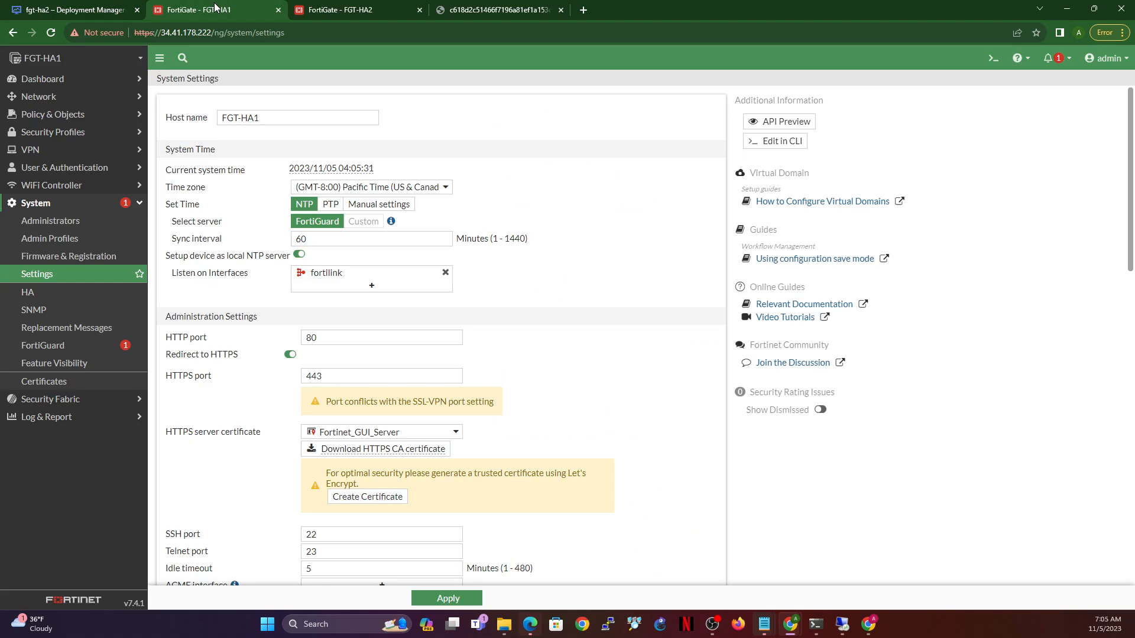
# - Review LAN (port2) and set HASYNC (port3) netmask to 255.255.255.0
pyautogui.click(66, 104)
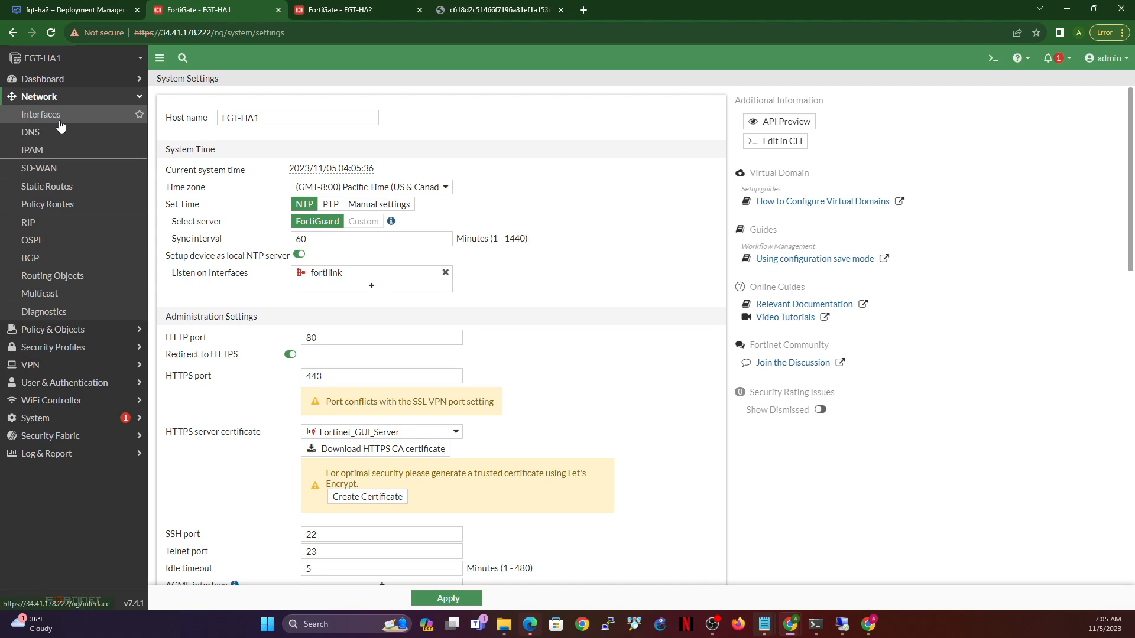
pyautogui.click(59, 118)
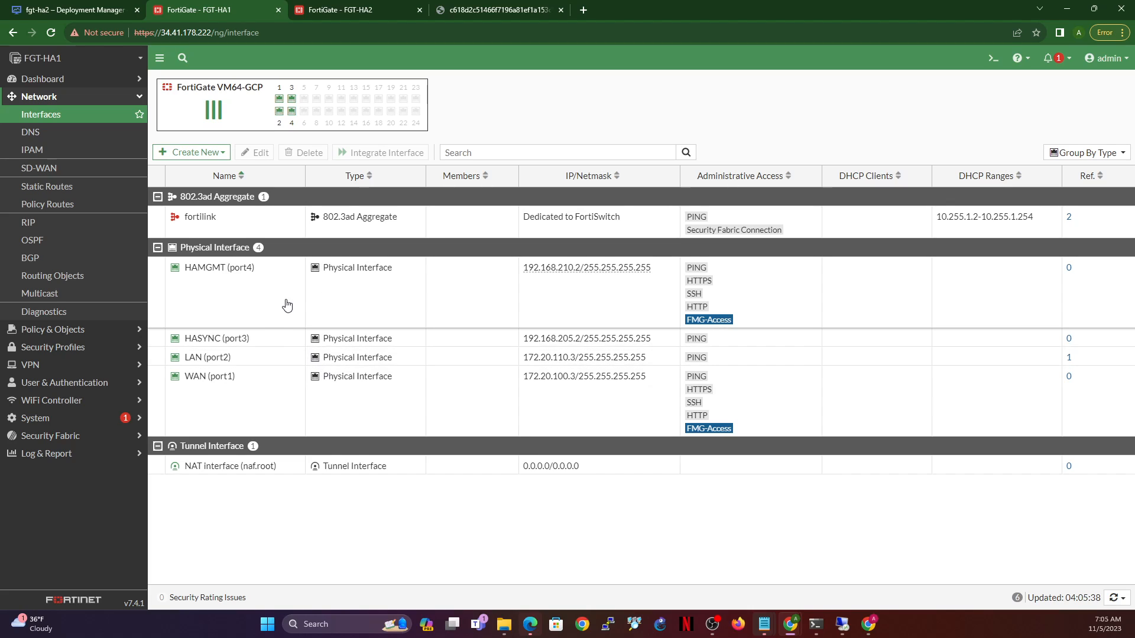
pyautogui.click(264, 365)
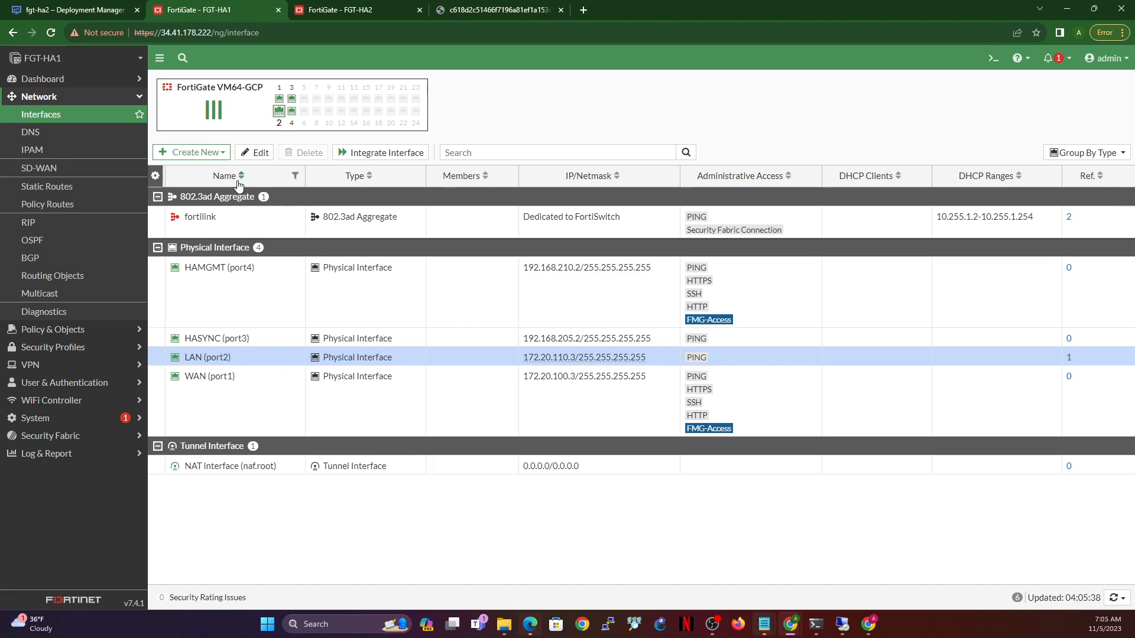
pyautogui.click(254, 156)
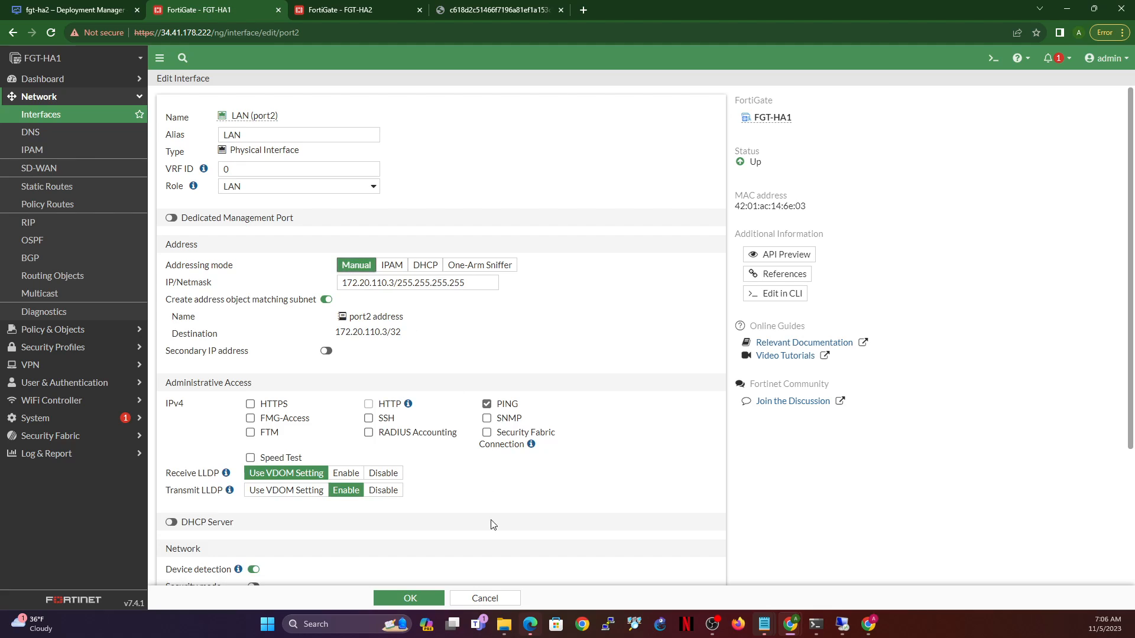
pyautogui.click(415, 600)
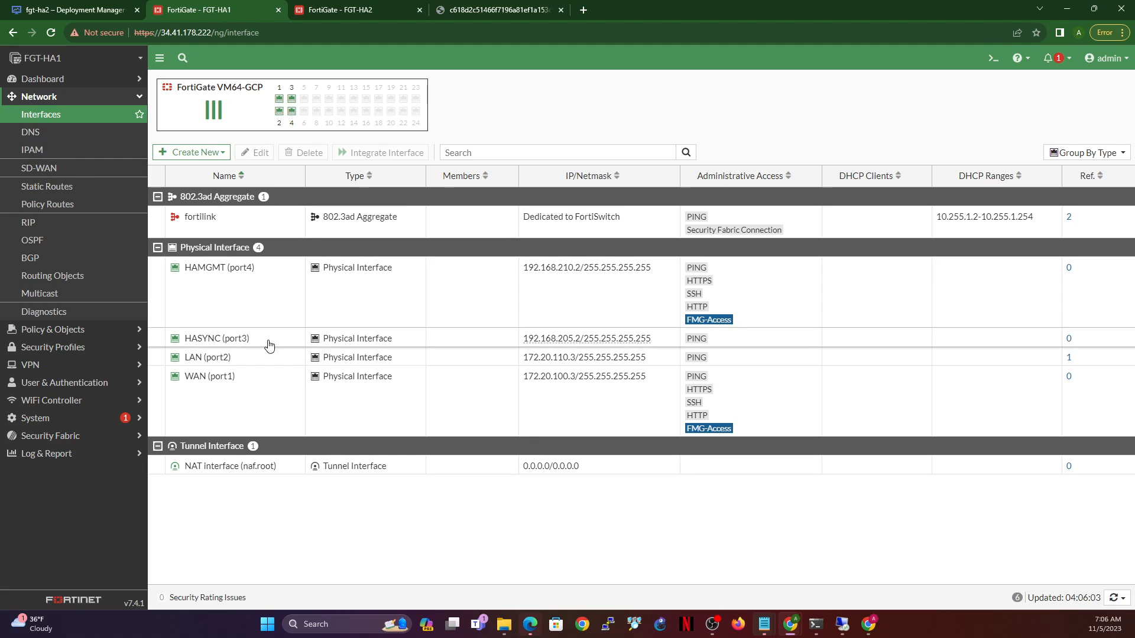
pyautogui.click(272, 339)
pyautogui.click(254, 153)
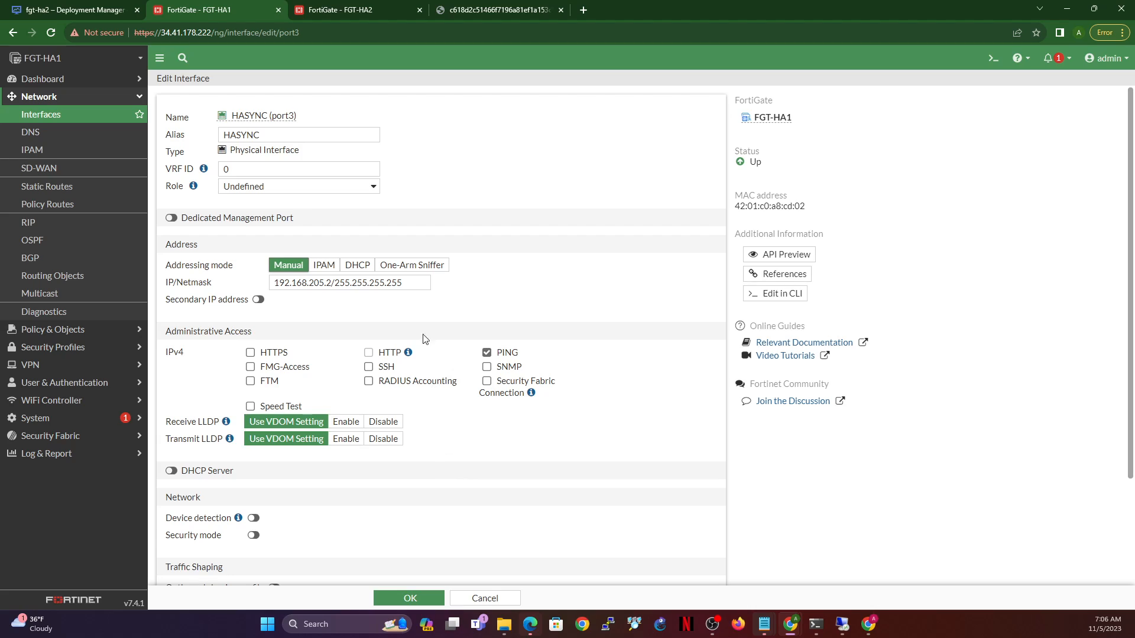
pyautogui.click(388, 282)
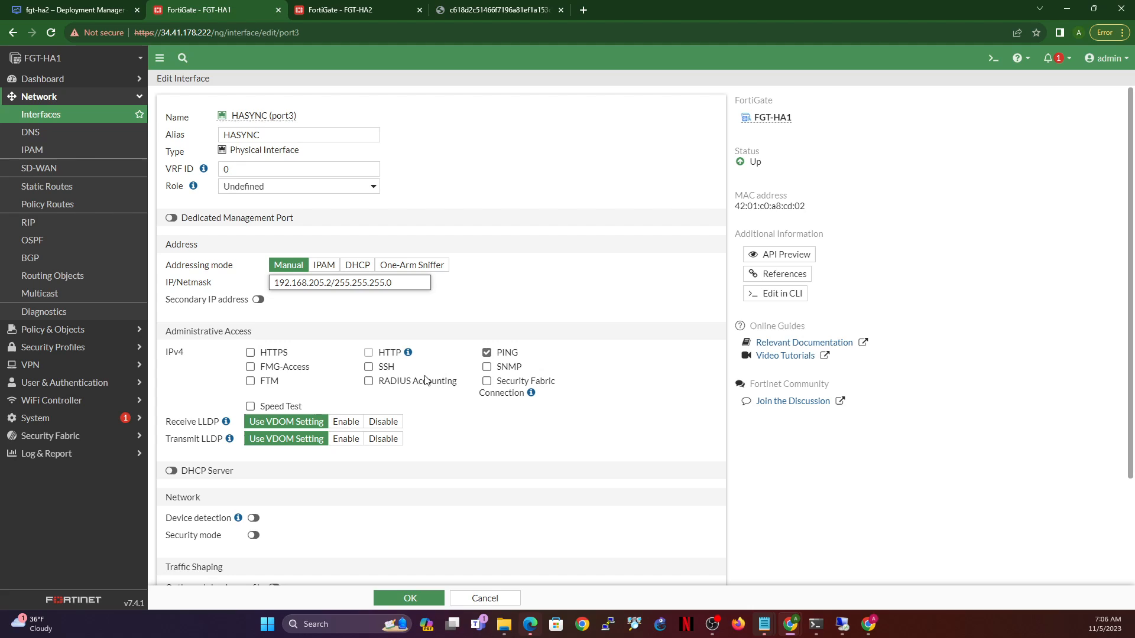
pyautogui.click(402, 600)
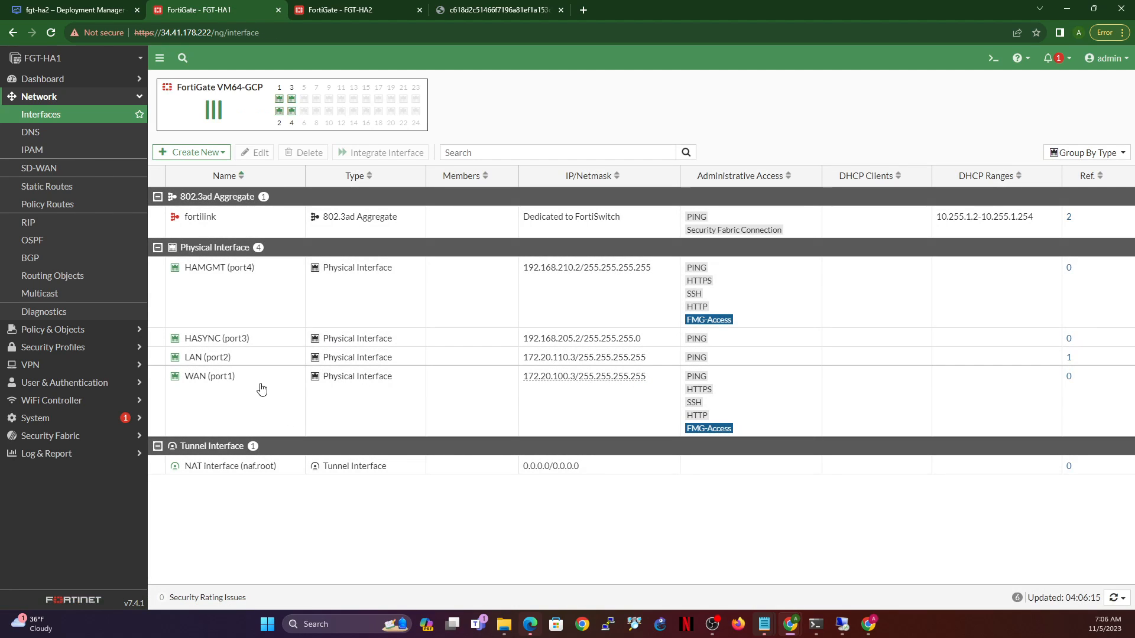
# - Switch HAMGMT (port4) to manual addressing at 192.168.210.2/255.255.255.0
pyautogui.click(278, 274)
pyautogui.click(251, 152)
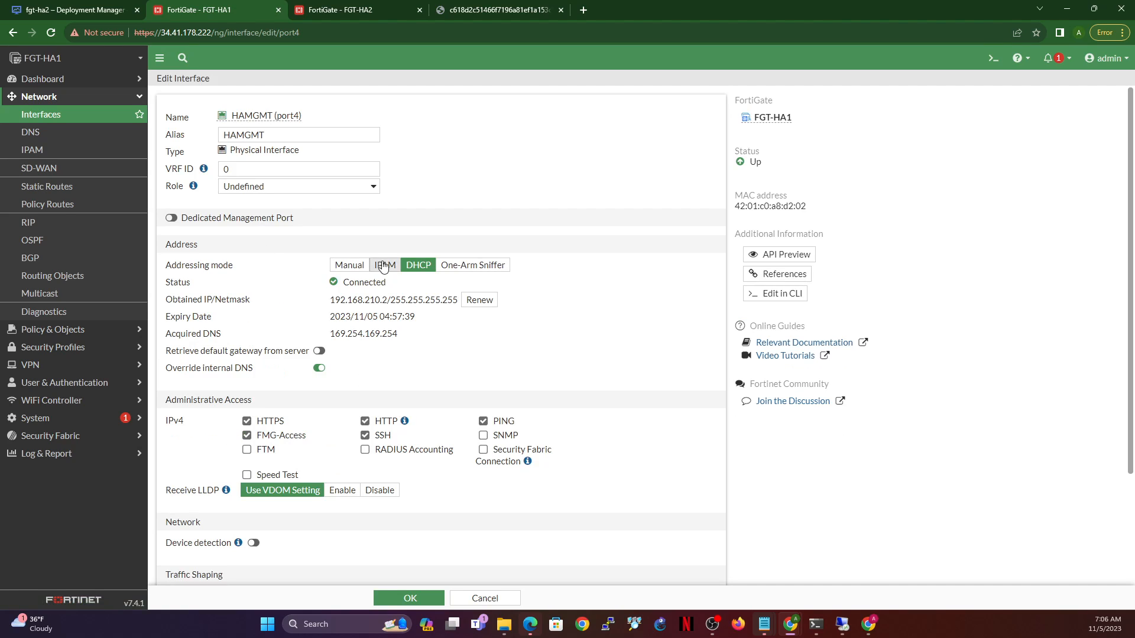
pyautogui.click(350, 265)
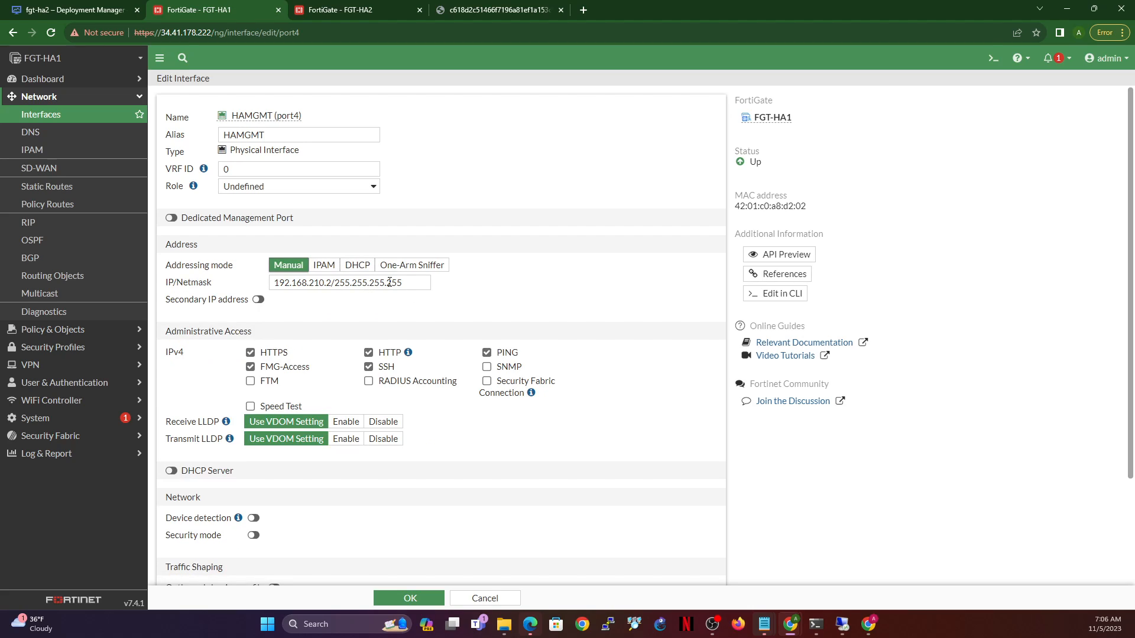
pyautogui.moveTo(387, 282); pyautogui.dragTo(435, 287)
pyautogui.write('0')
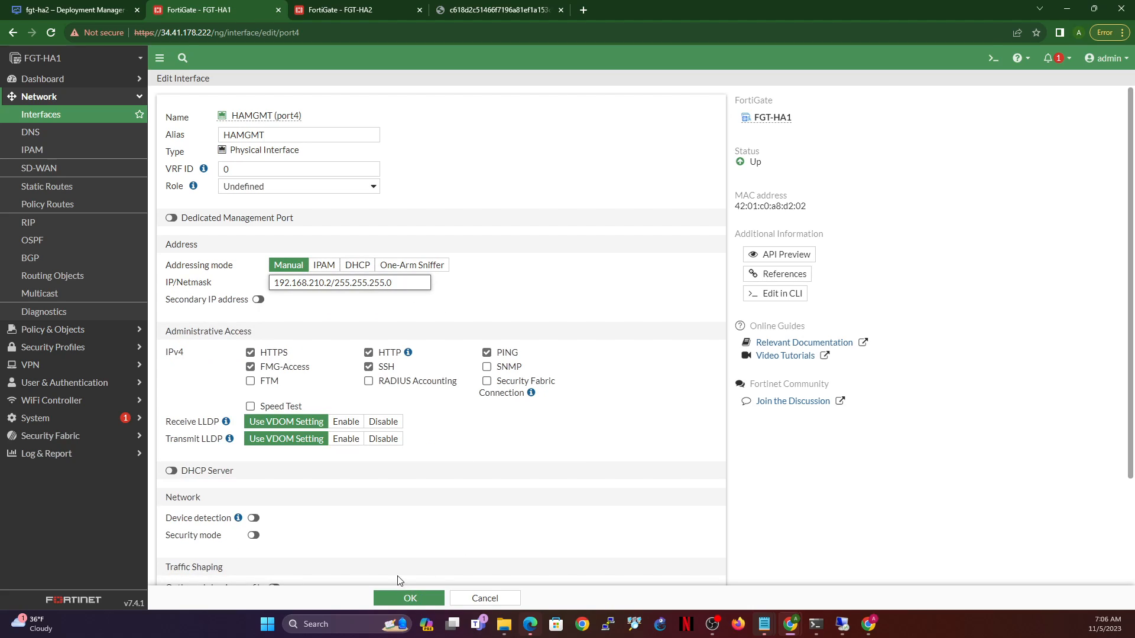
pyautogui.click(393, 601)
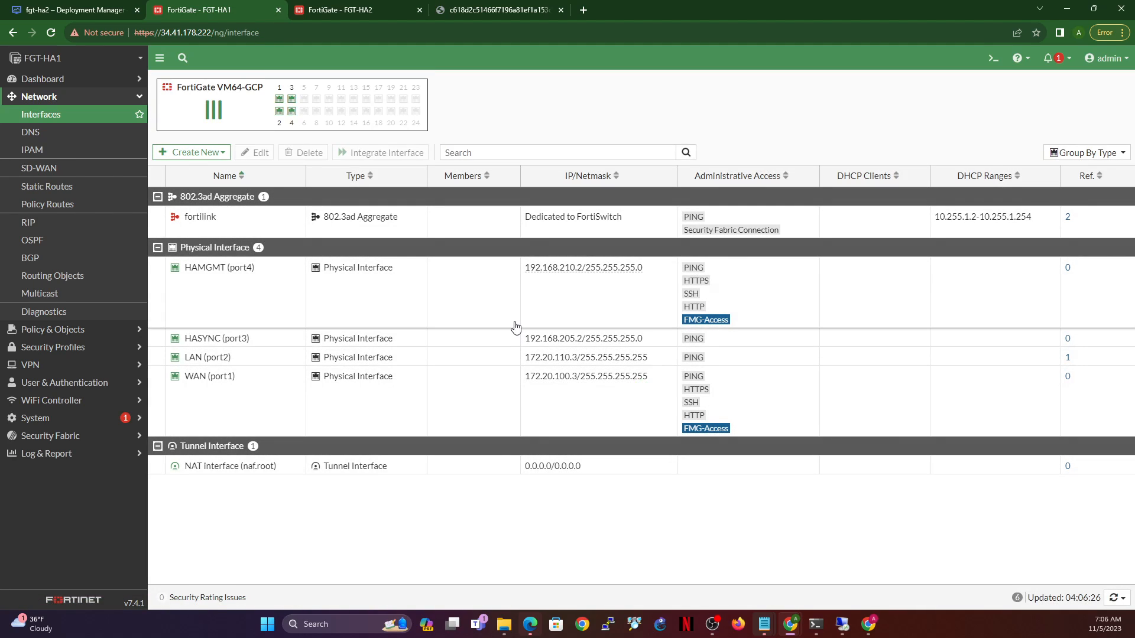
pyautogui.click(255, 379)
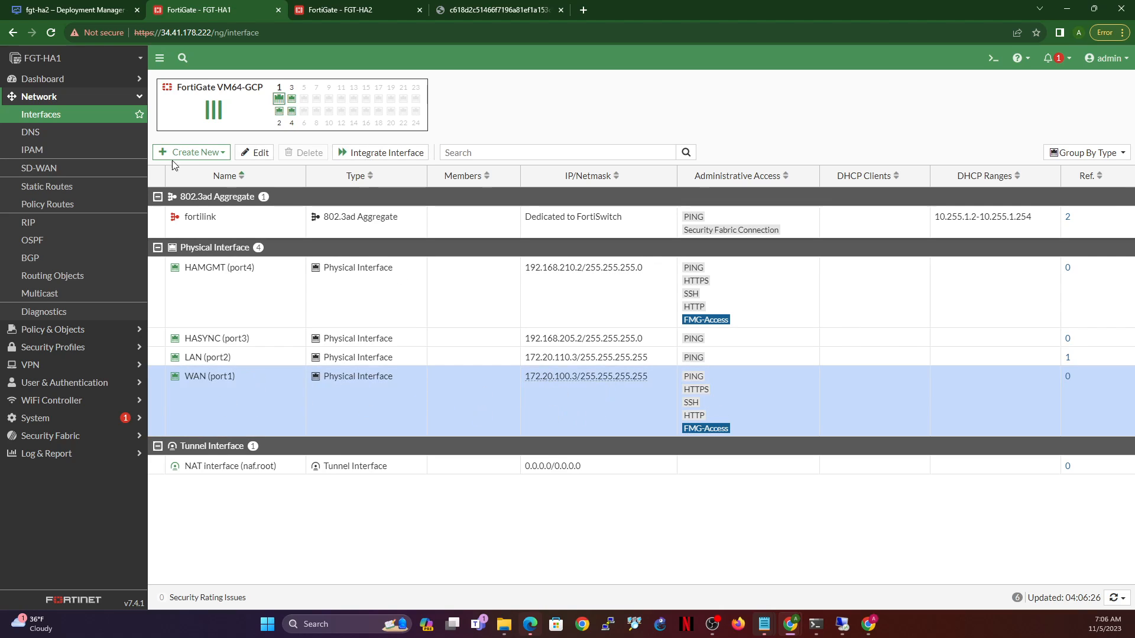
# - Create static route 0.0.0.0/0 via gateway 172.20.100.1 on WAN (port1)
pyautogui.click(58, 188)
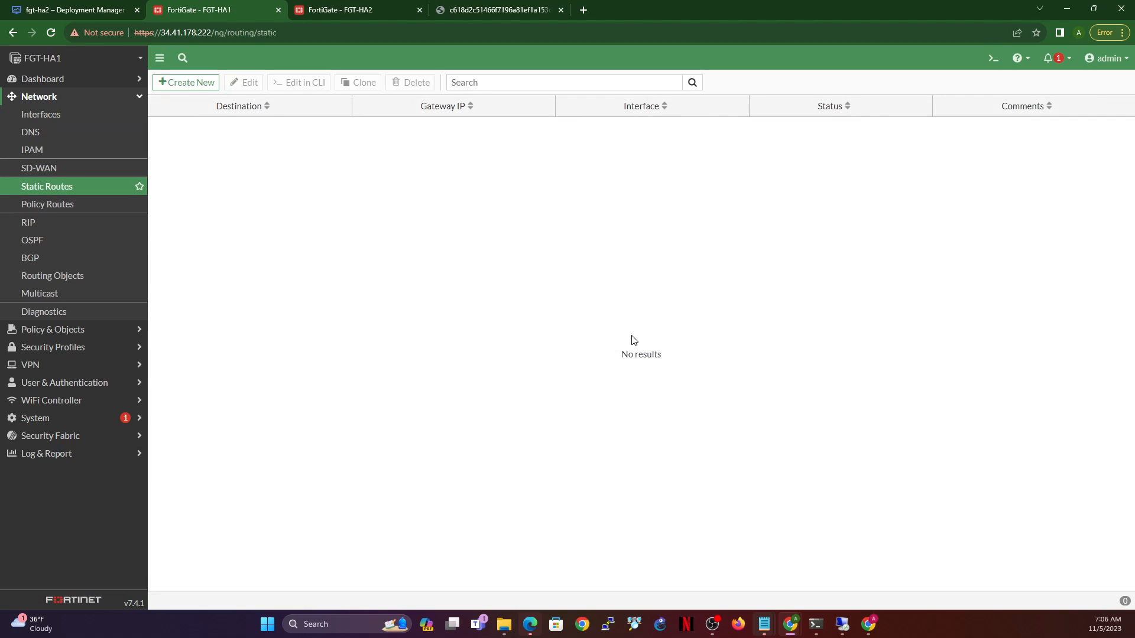
pyautogui.click(191, 83)
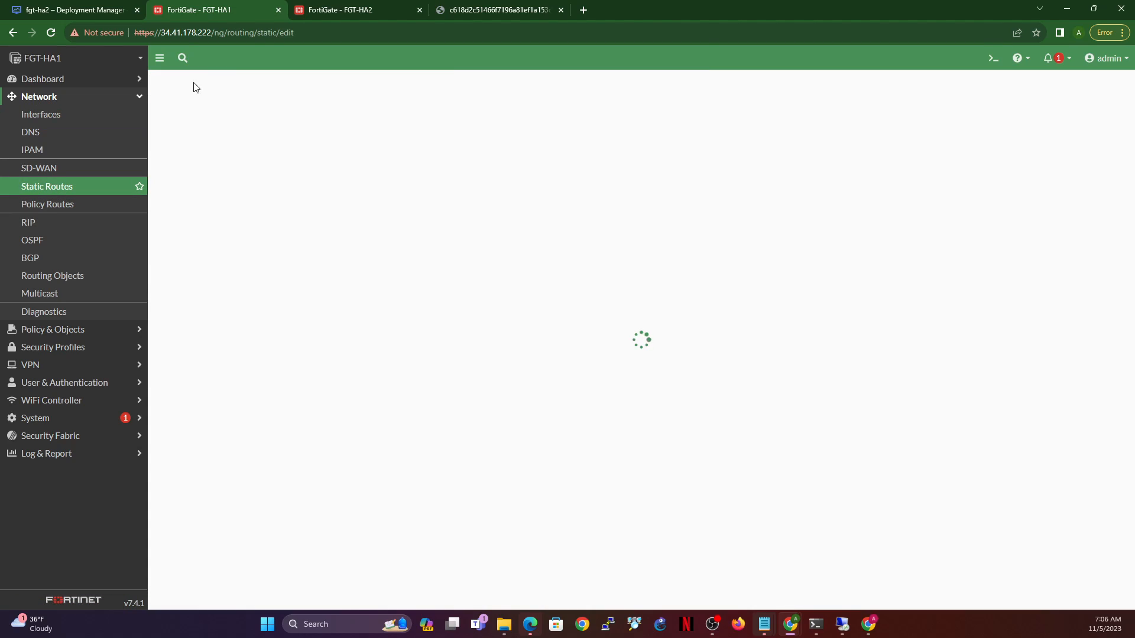
pyautogui.click(350, 152)
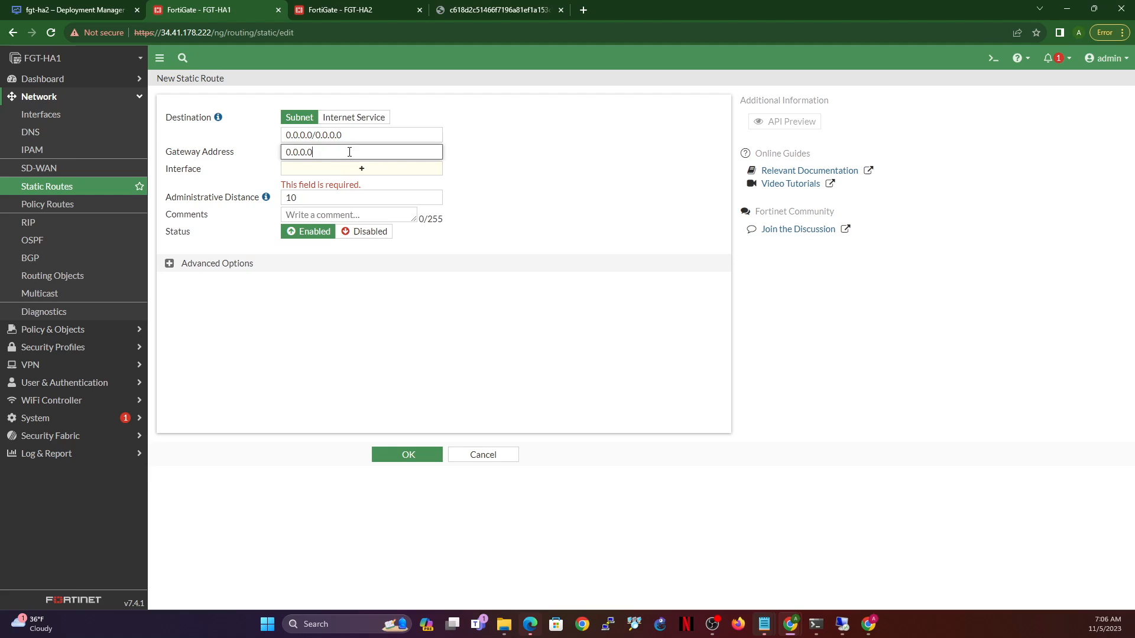
pyautogui.click(375, 170)
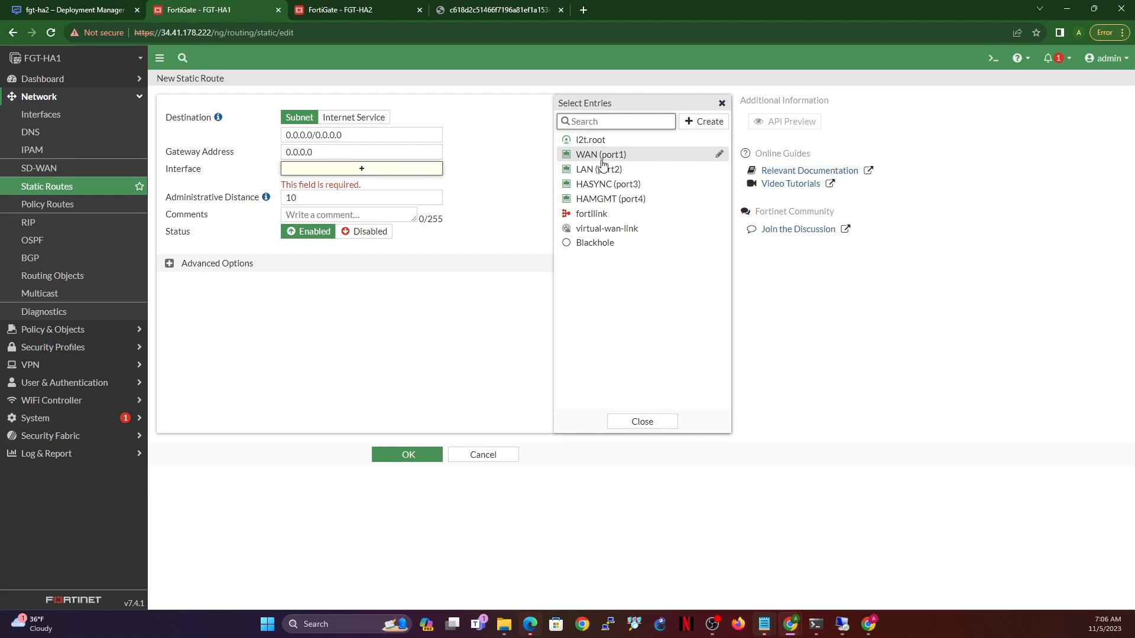
pyautogui.click(601, 156)
pyautogui.moveTo(328, 169)
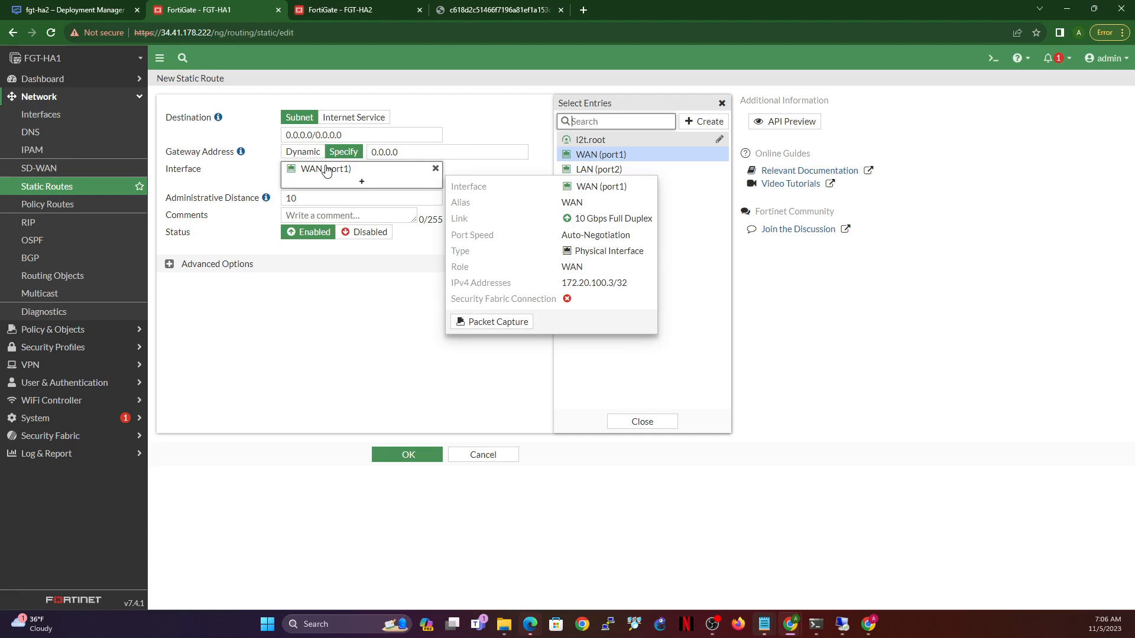
pyautogui.moveTo(564, 283); pyautogui.dragTo(611, 283)
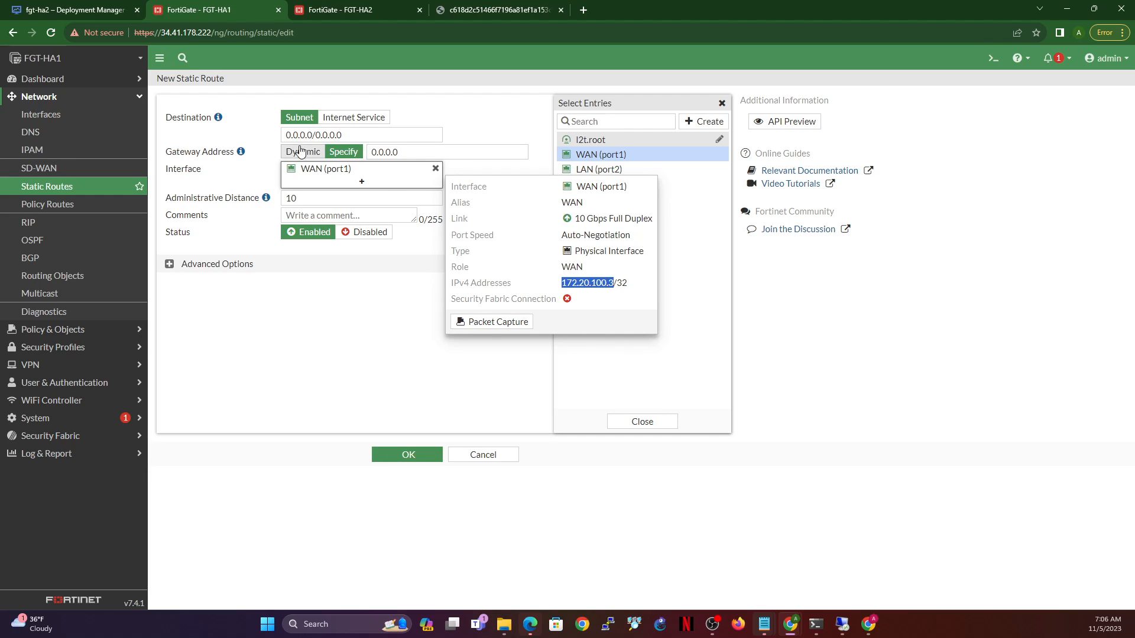
pyautogui.doubleClick(414, 153)
pyautogui.write('172.20.100.3')
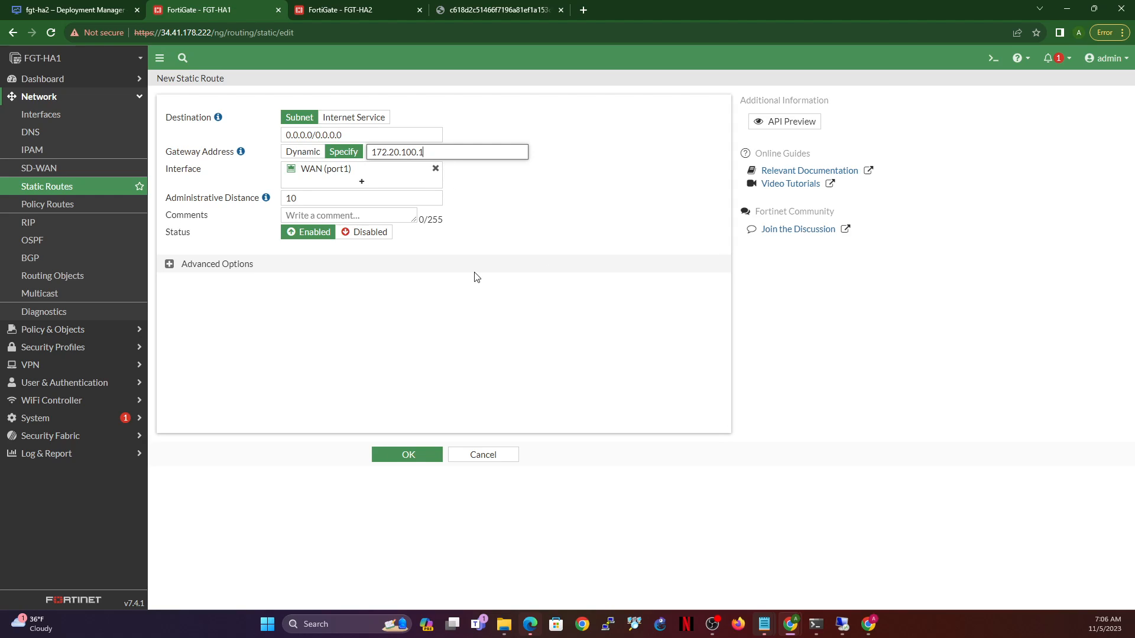
pyautogui.click(414, 455)
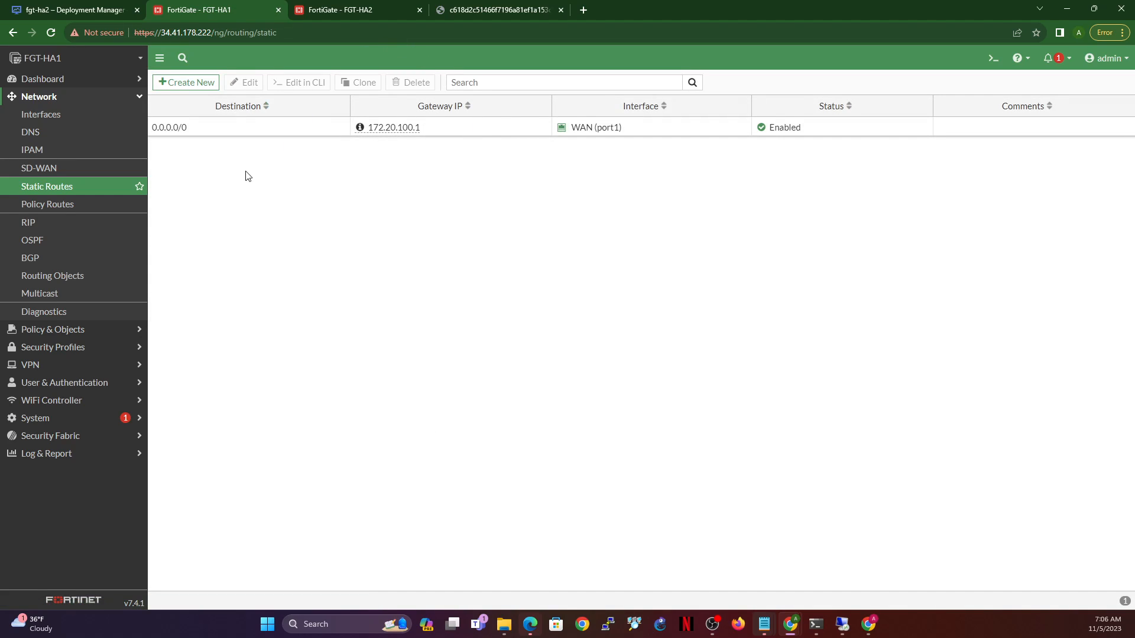
pyautogui.click(49, 118)
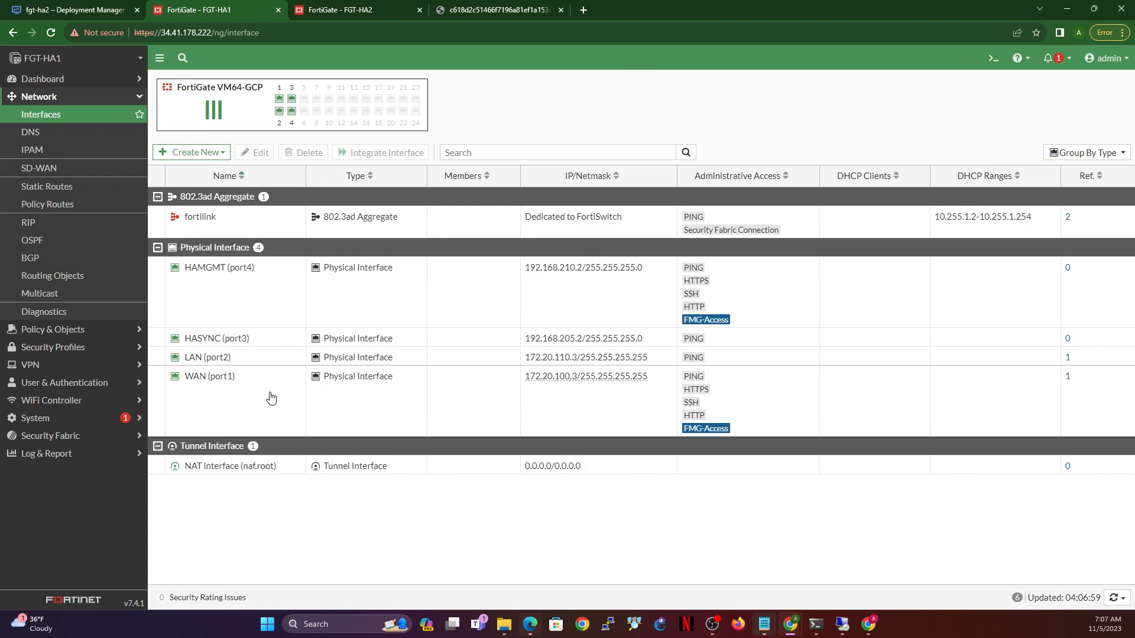
# - Save FGT-HA1's WAN (port1) as manual 172.20.100.3/255.255.255.255, then view the DNS and IPAM pages
pyautogui.click(271, 399)
pyautogui.doubleClick(271, 399)
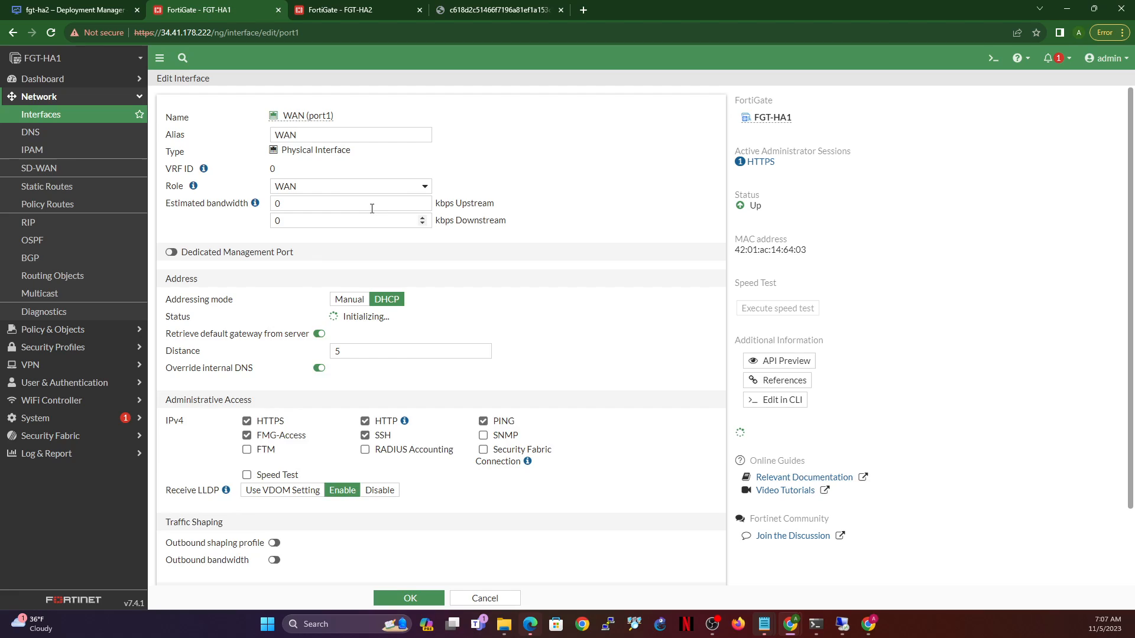
pyautogui.click(348, 300)
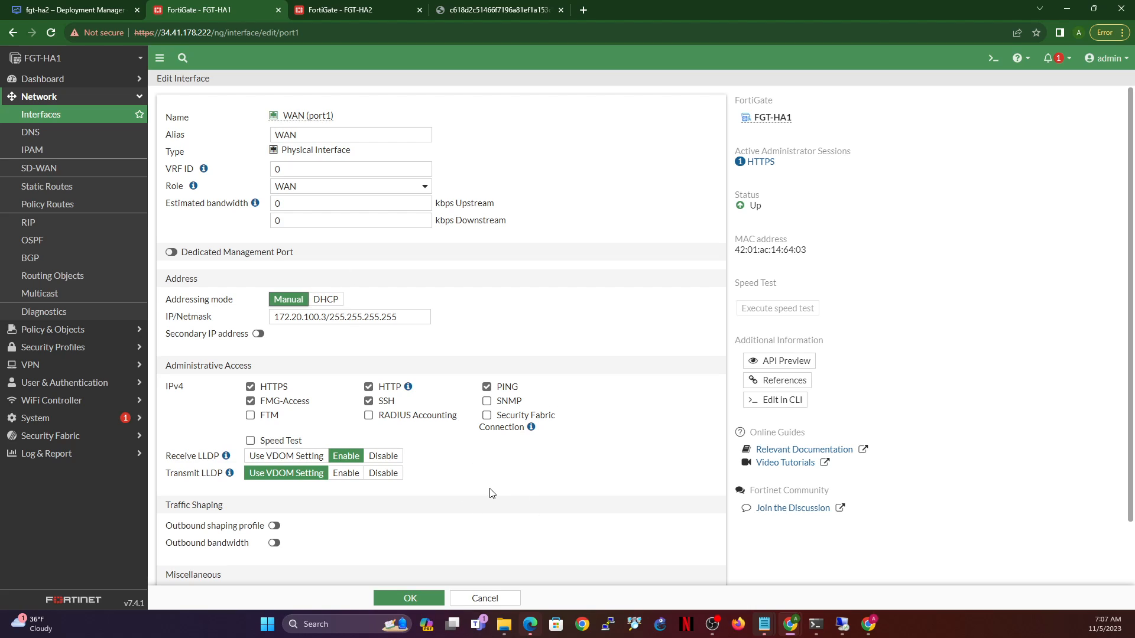
pyautogui.click(421, 600)
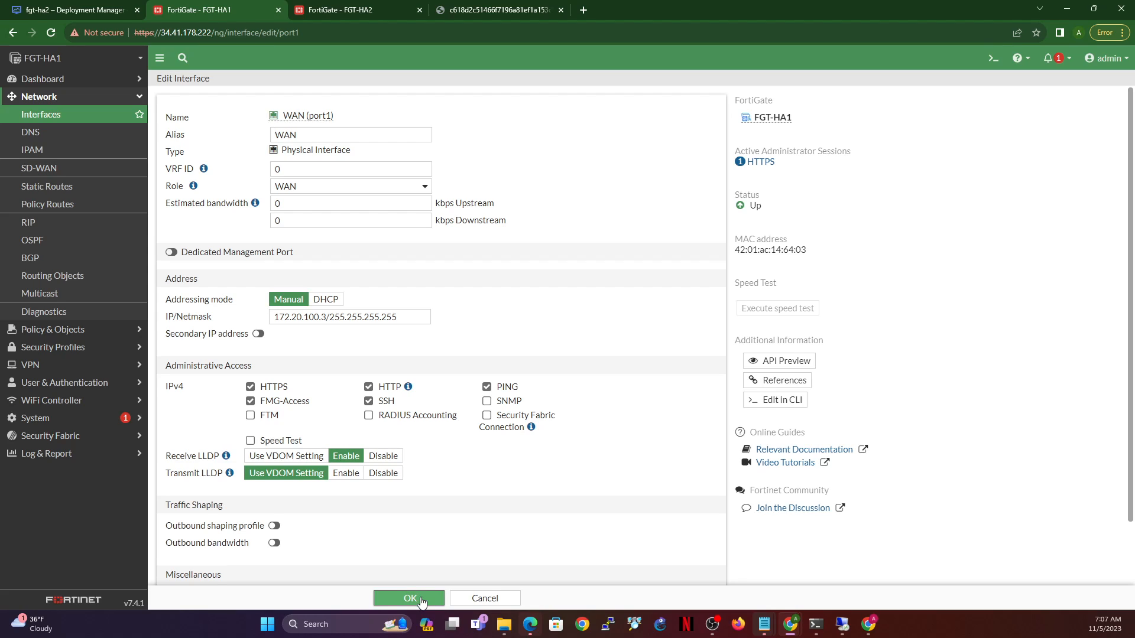
pyautogui.click(421, 600)
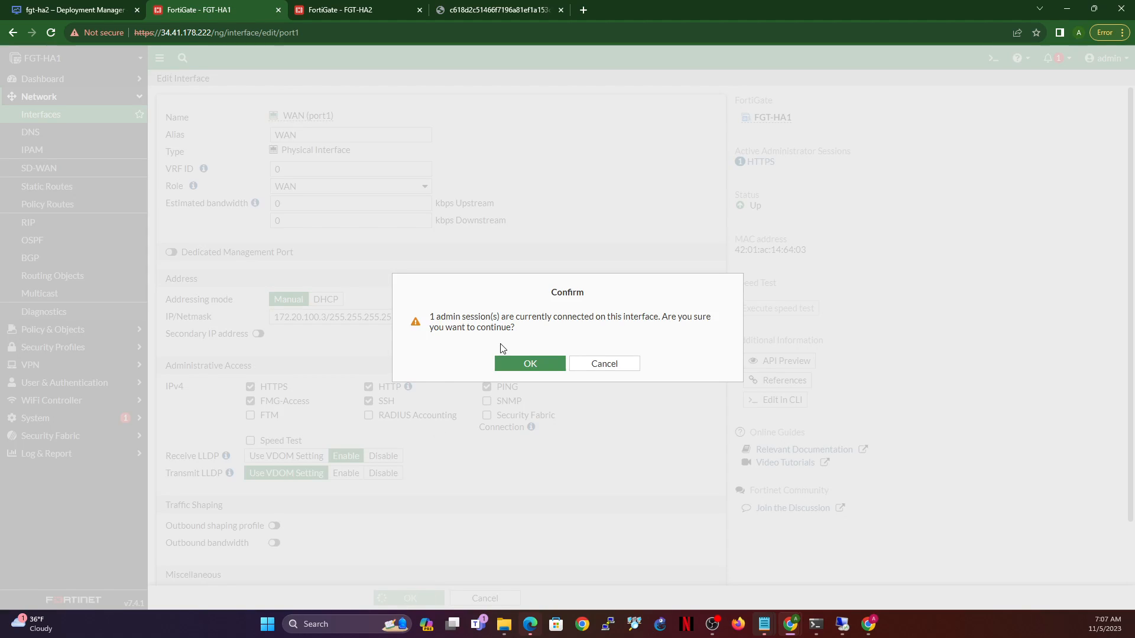
pyautogui.click(530, 364)
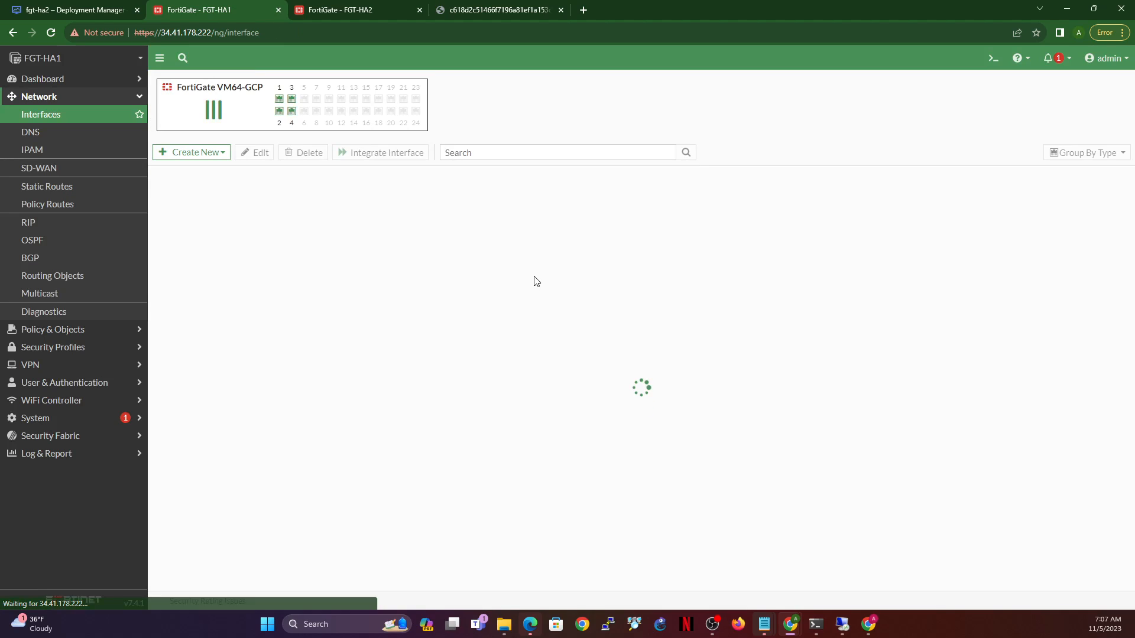
pyautogui.click(30, 132)
pyautogui.click(30, 153)
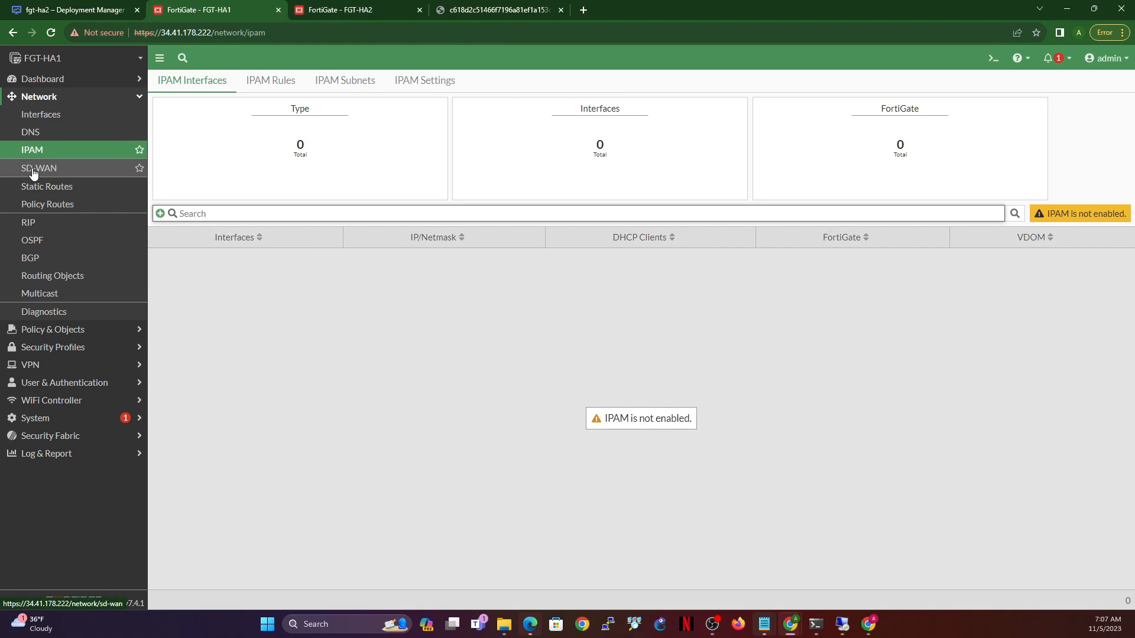
# - Review FGT-HA1's static routes and HASYNC/HAMGMT interfaces, then switch to the FGT-HA2 browser tab
pyautogui.click(51, 117)
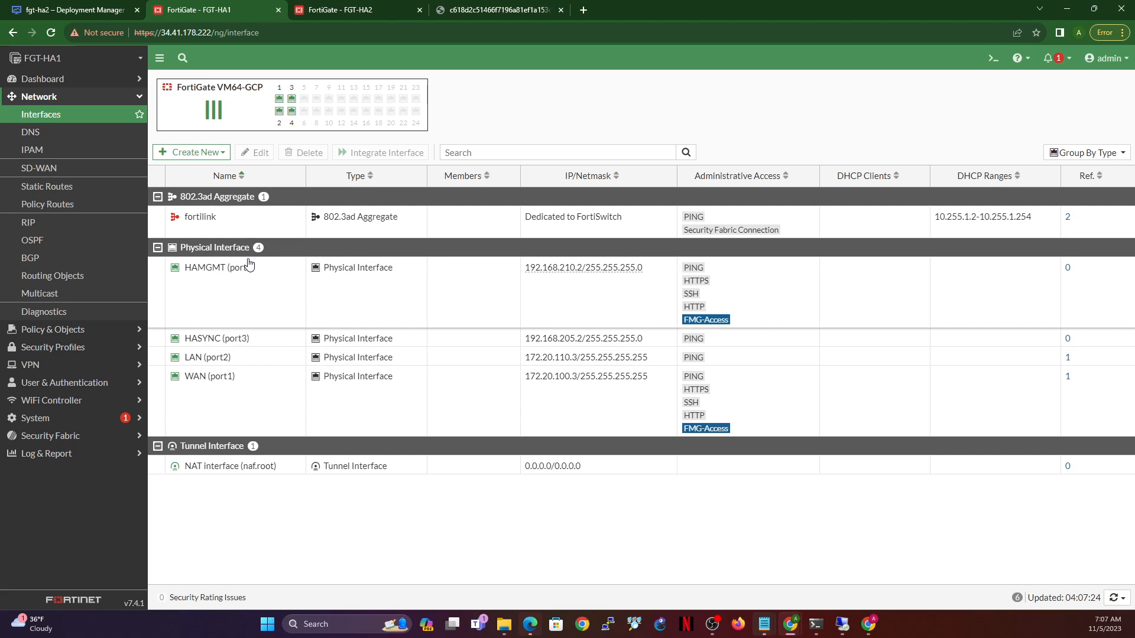
pyautogui.click(38, 186)
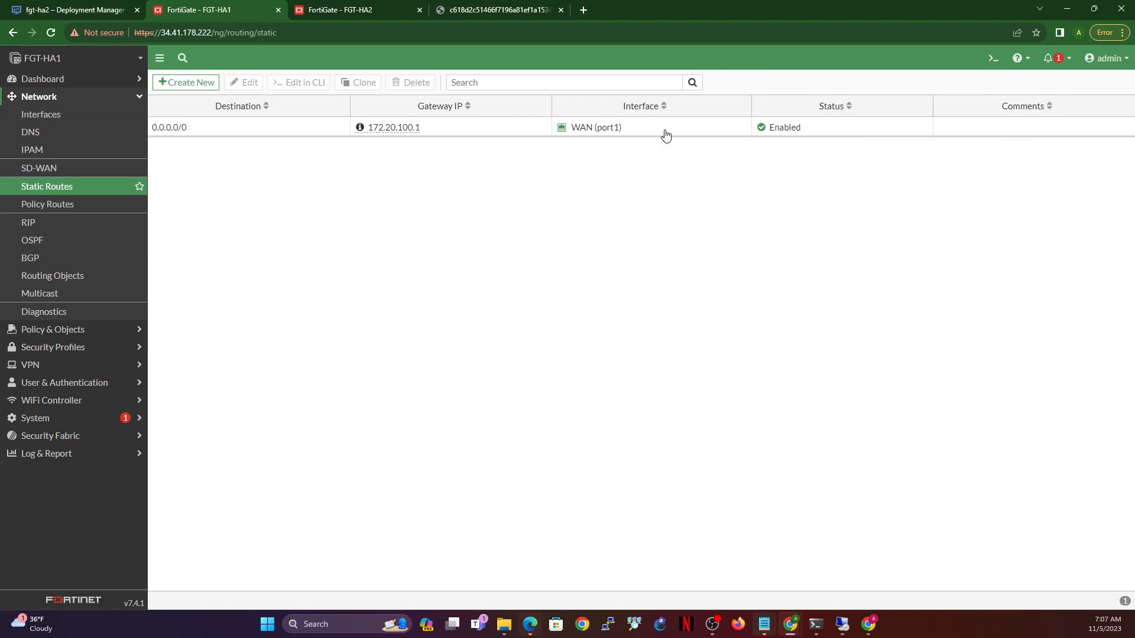
pyautogui.click(41, 114)
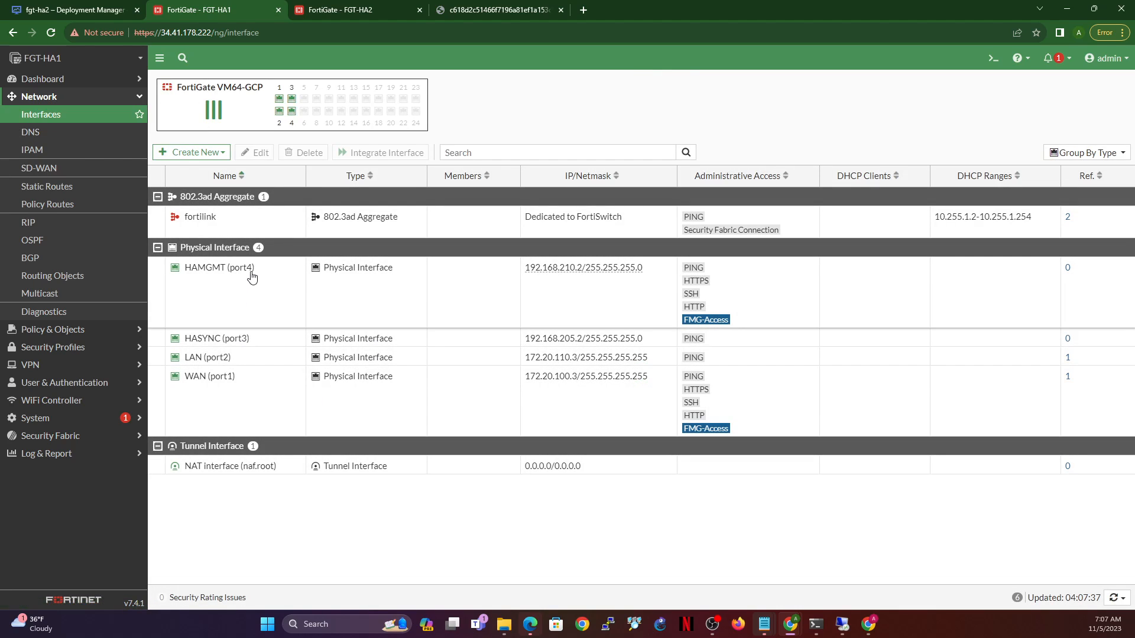
pyautogui.click(288, 279)
pyautogui.click(256, 338)
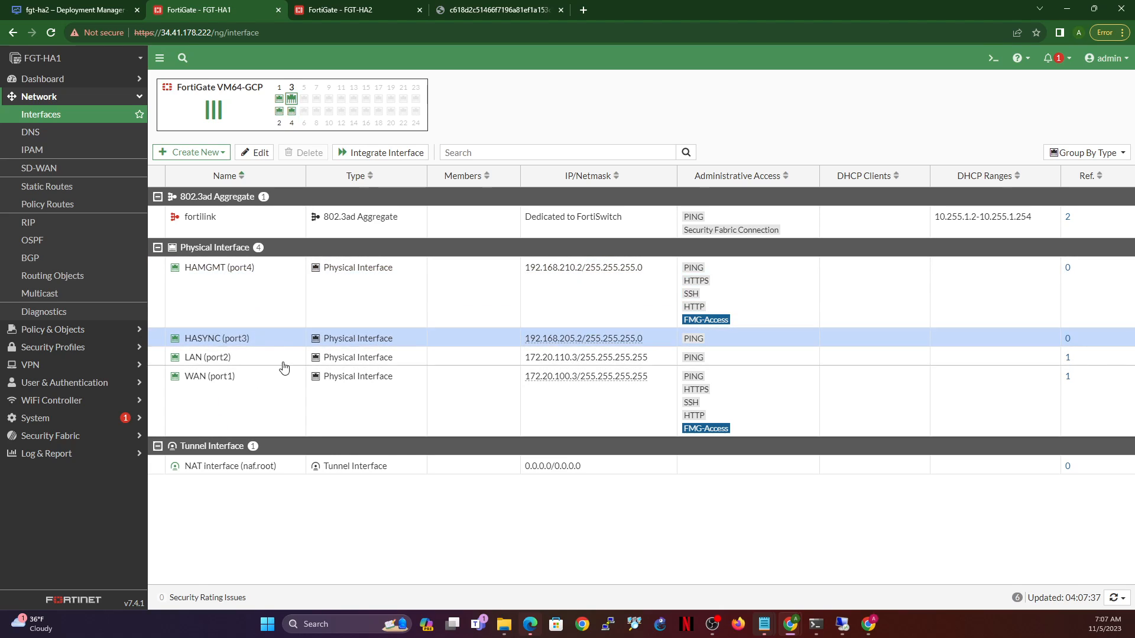
pyautogui.click(338, 13)
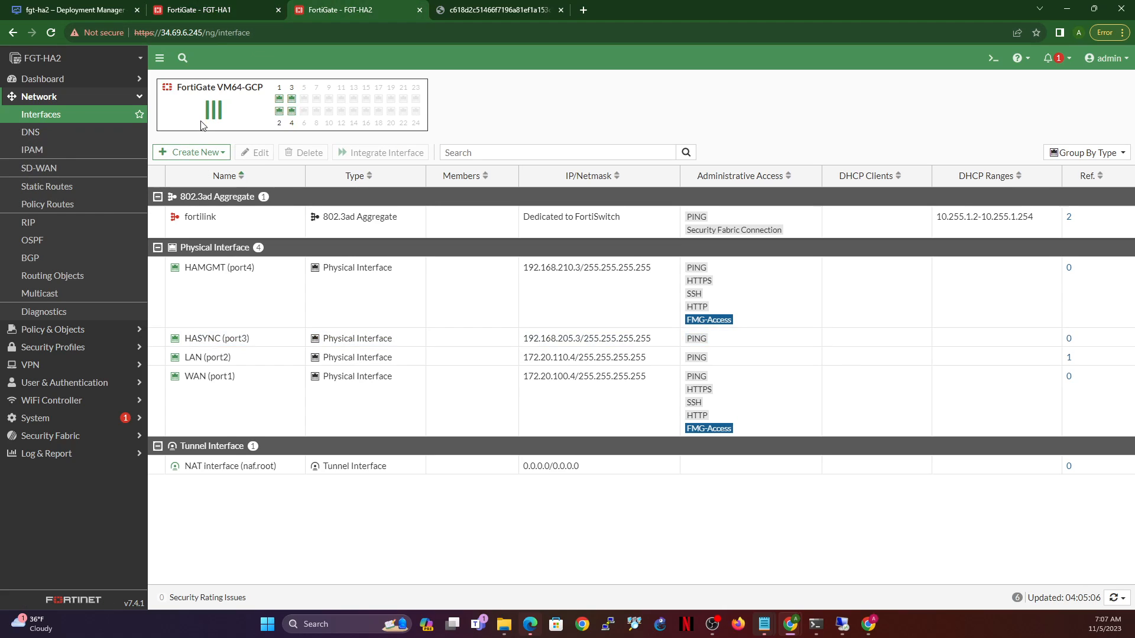
# - Switch FGT-HA2's LAN (port2) to manual static addressing and save it
pyautogui.click(266, 360)
pyautogui.click(256, 152)
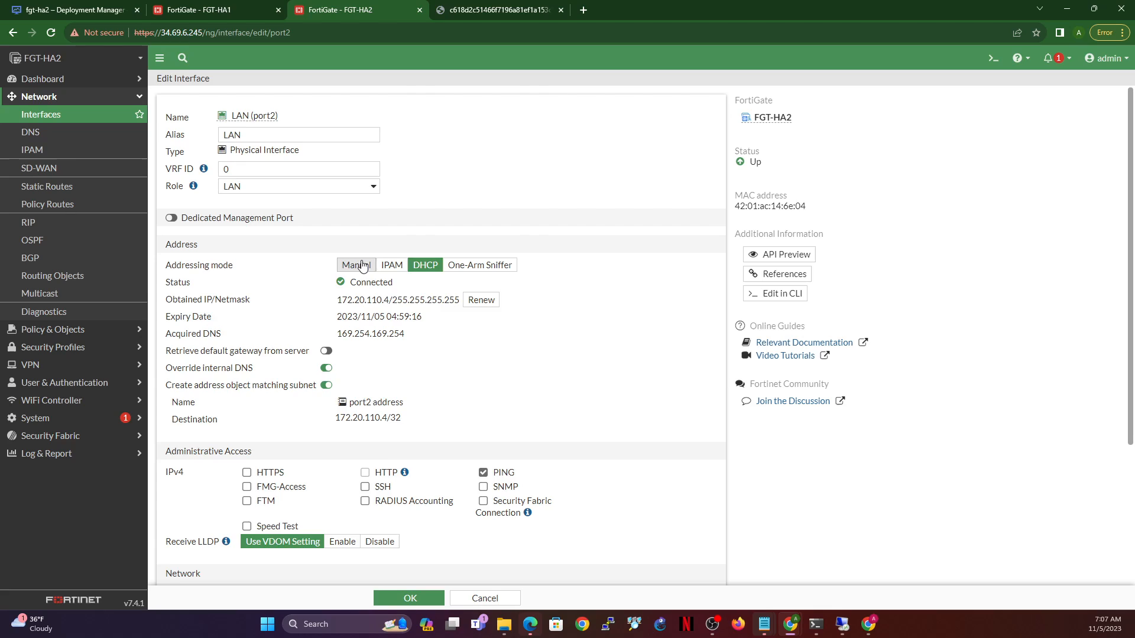
pyautogui.click(363, 267)
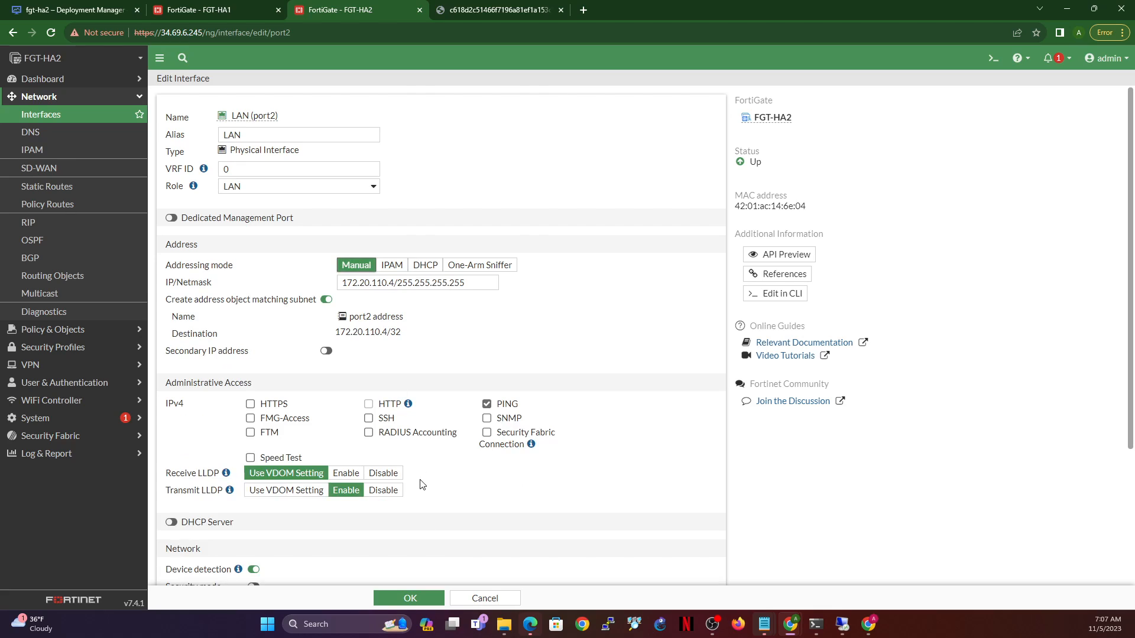
pyautogui.click(405, 599)
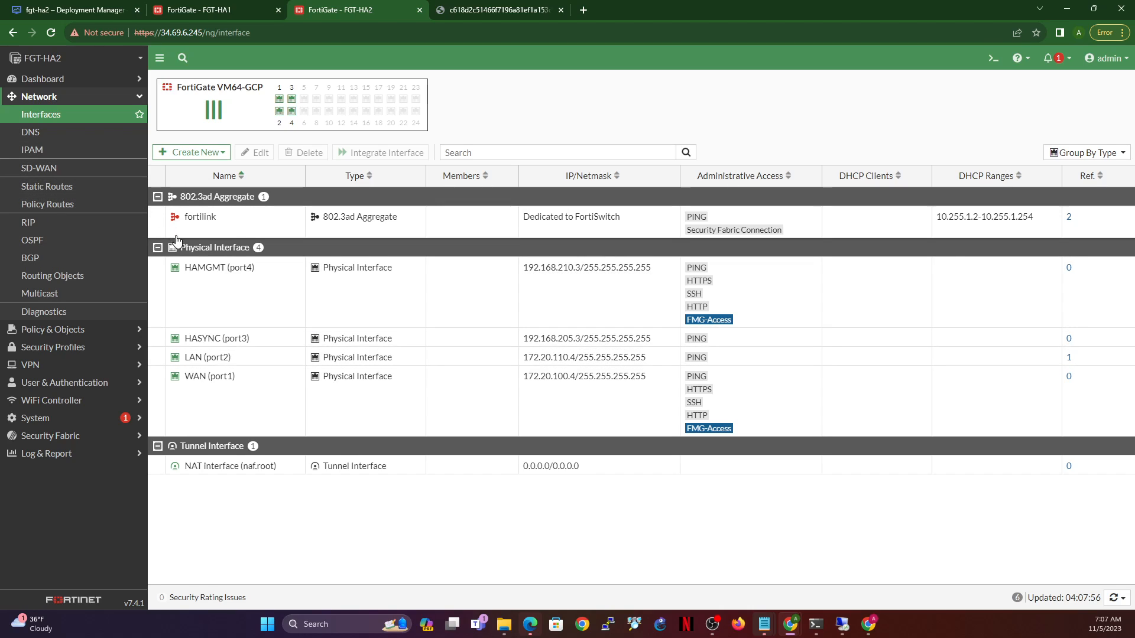
# - Set HASYNC (port3) to manual addressing with a 255.255.255.0 netmask and save it
pyautogui.click(273, 339)
pyautogui.click(258, 152)
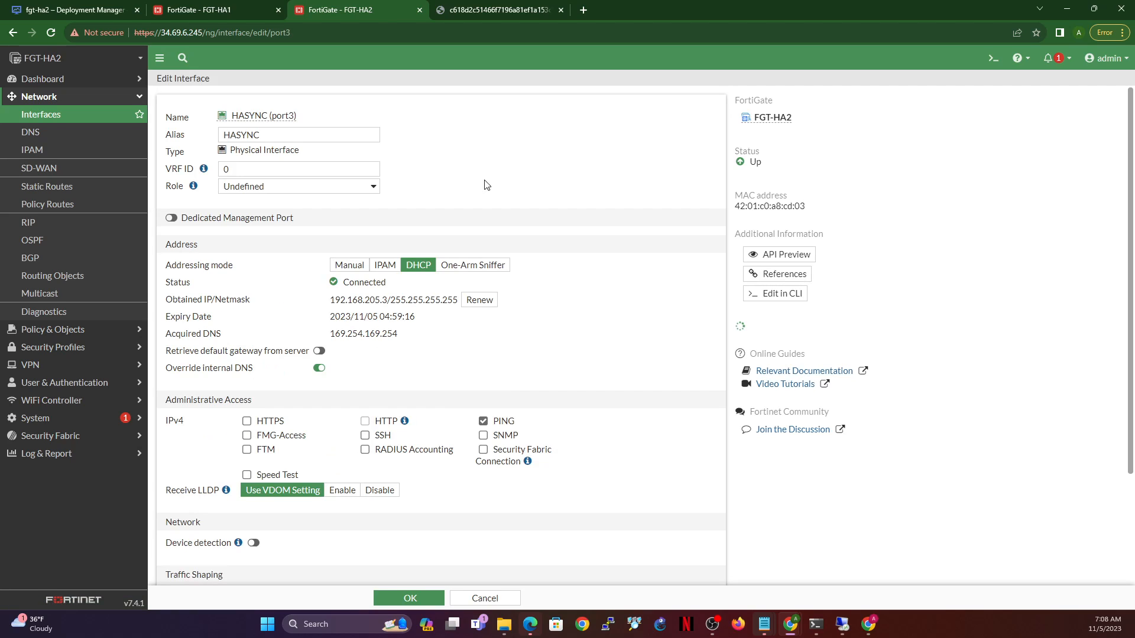
pyautogui.click(354, 261)
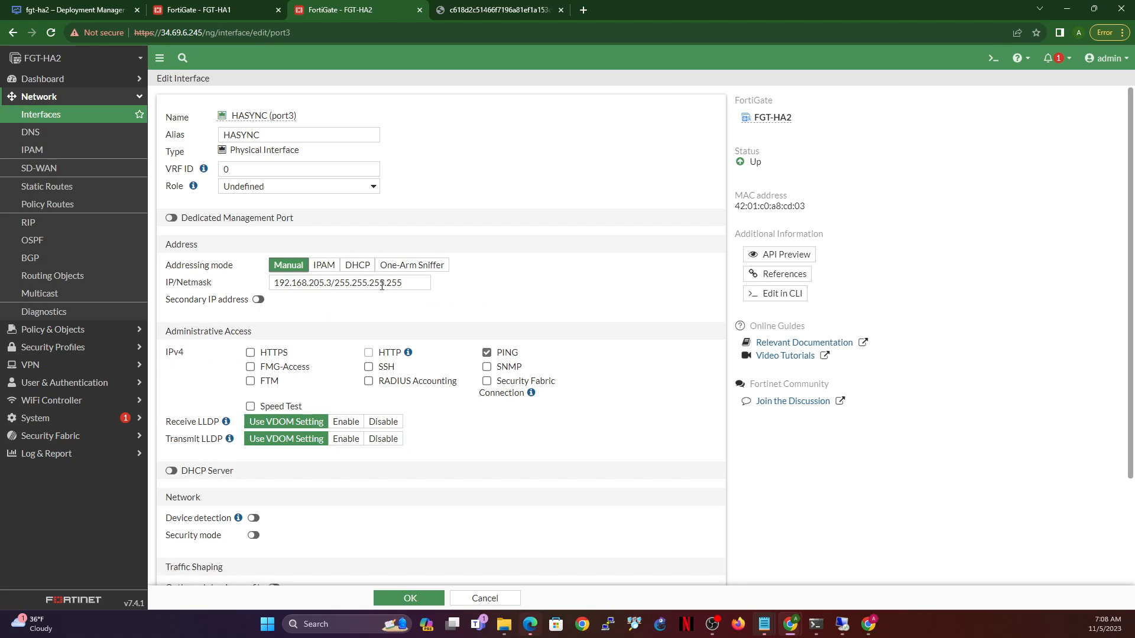
pyautogui.moveTo(388, 283); pyautogui.dragTo(448, 288)
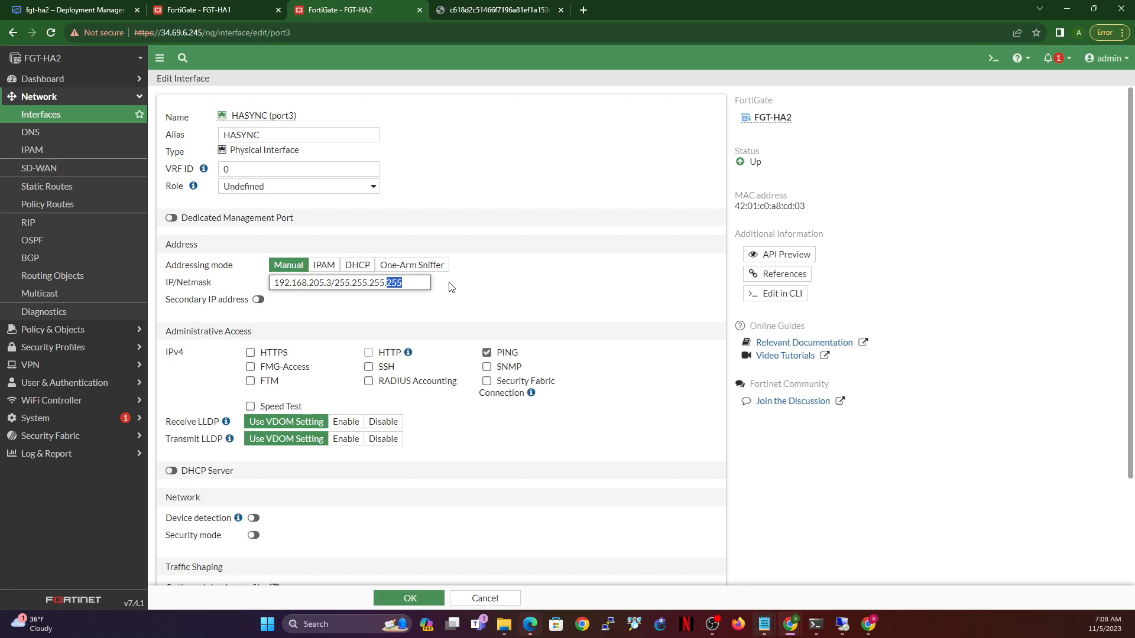
pyautogui.click(427, 599)
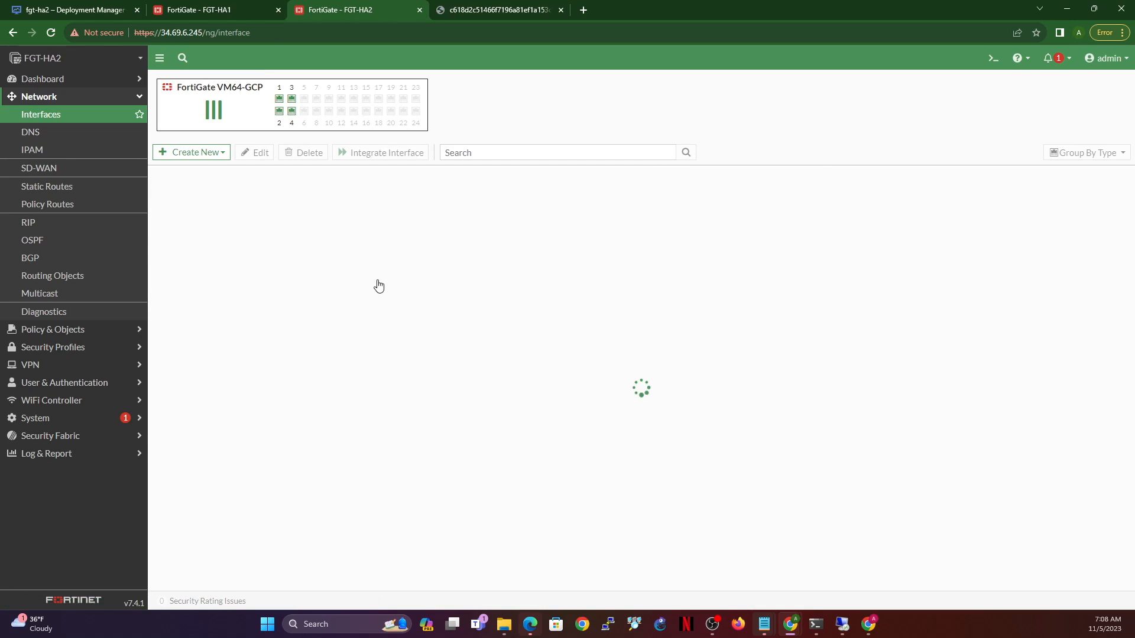
# - Set HAMGMT (port4) to manual 192.168.210.3/255.255.255.0 and save it
pyautogui.doubleClick(279, 305)
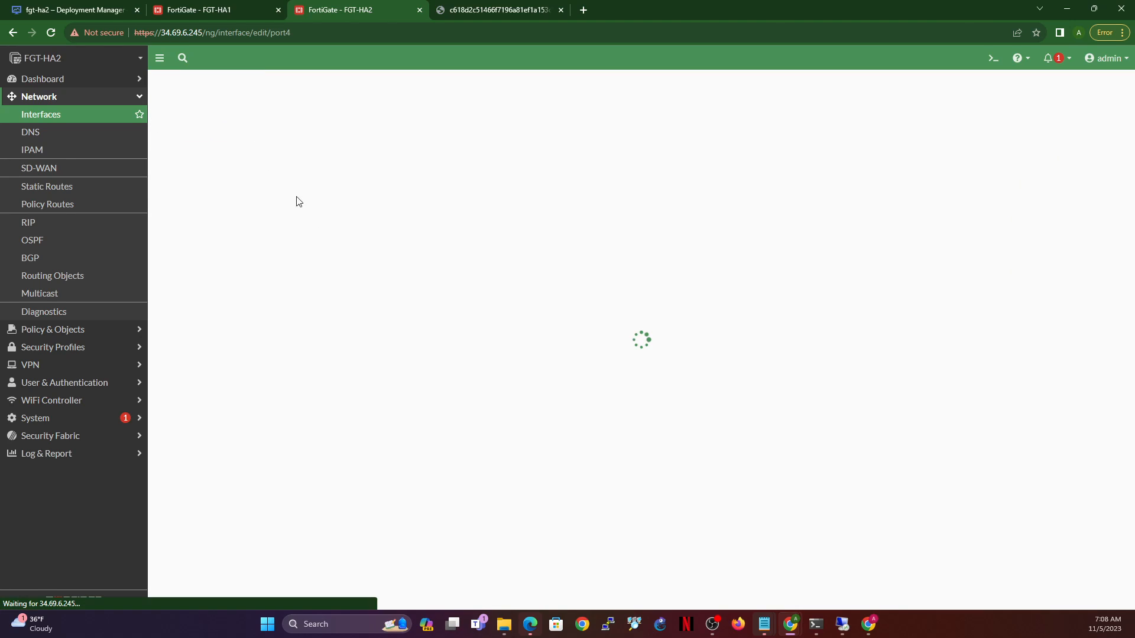
pyautogui.click(346, 264)
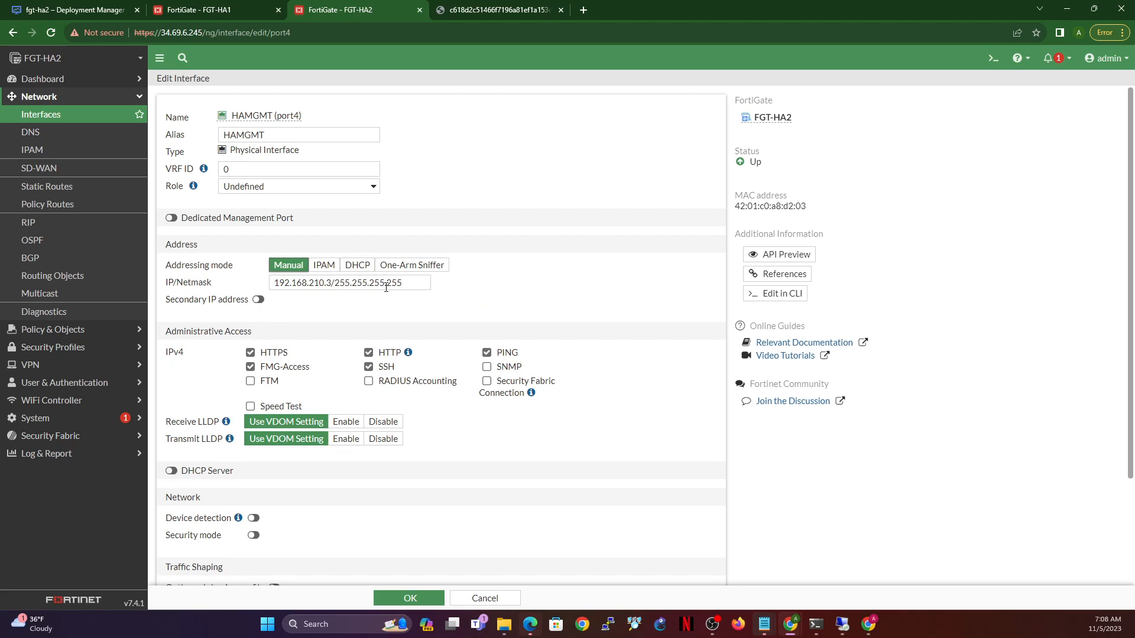
pyautogui.moveTo(387, 282); pyautogui.dragTo(469, 286)
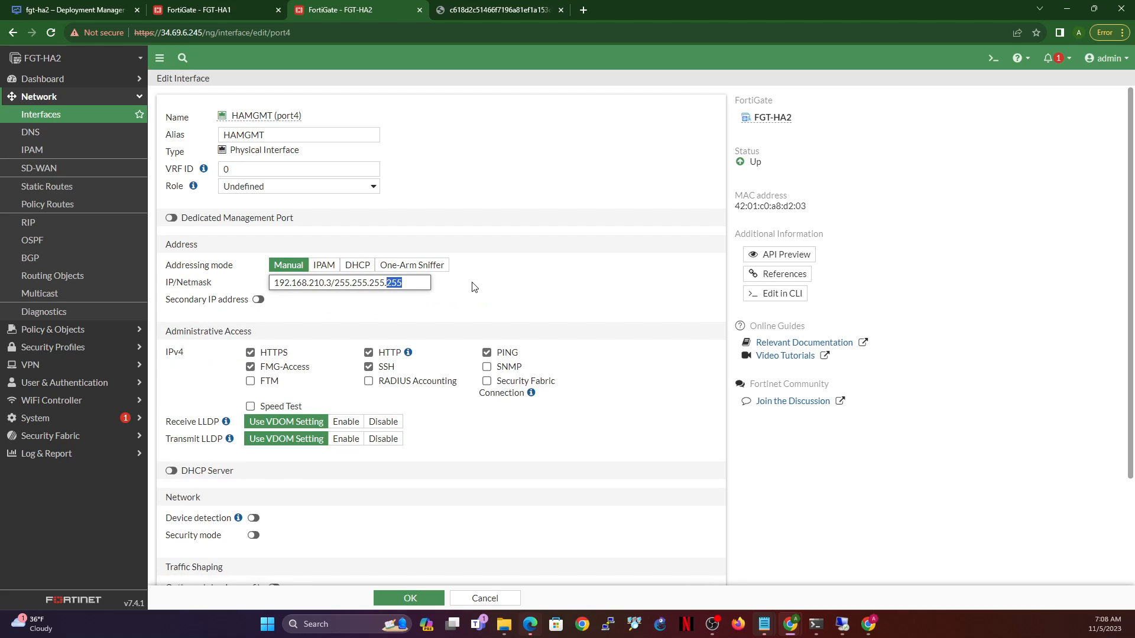
pyautogui.write('0')
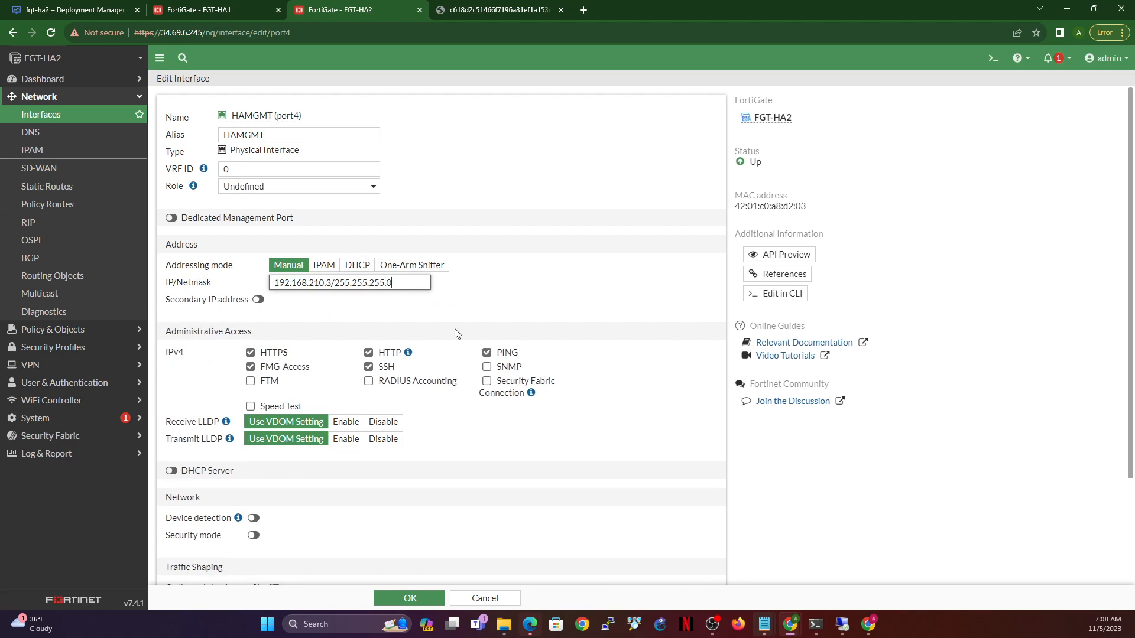
pyautogui.click(421, 599)
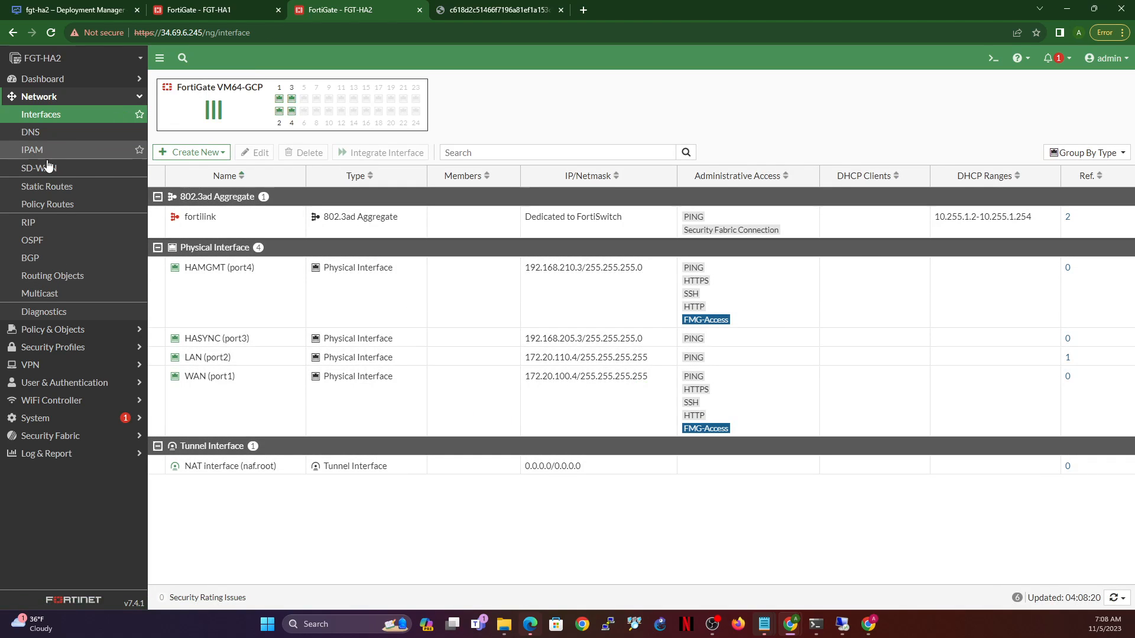
pyautogui.click(51, 186)
# - Create a new static route using WAN (port1) as its interface
pyautogui.click(172, 89)
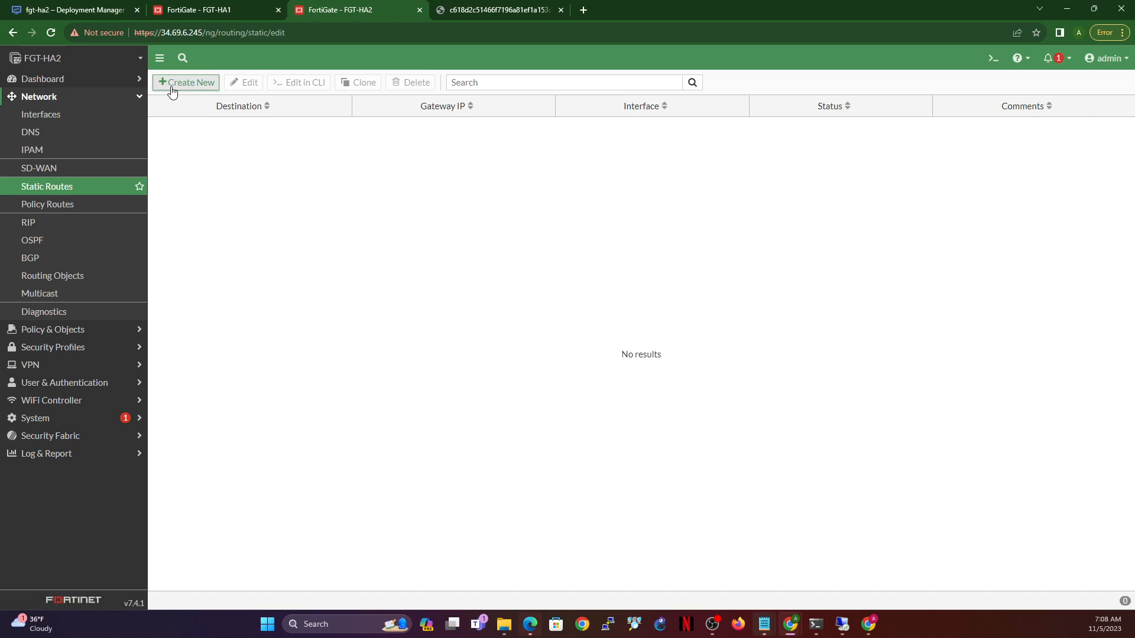
pyautogui.click(362, 170)
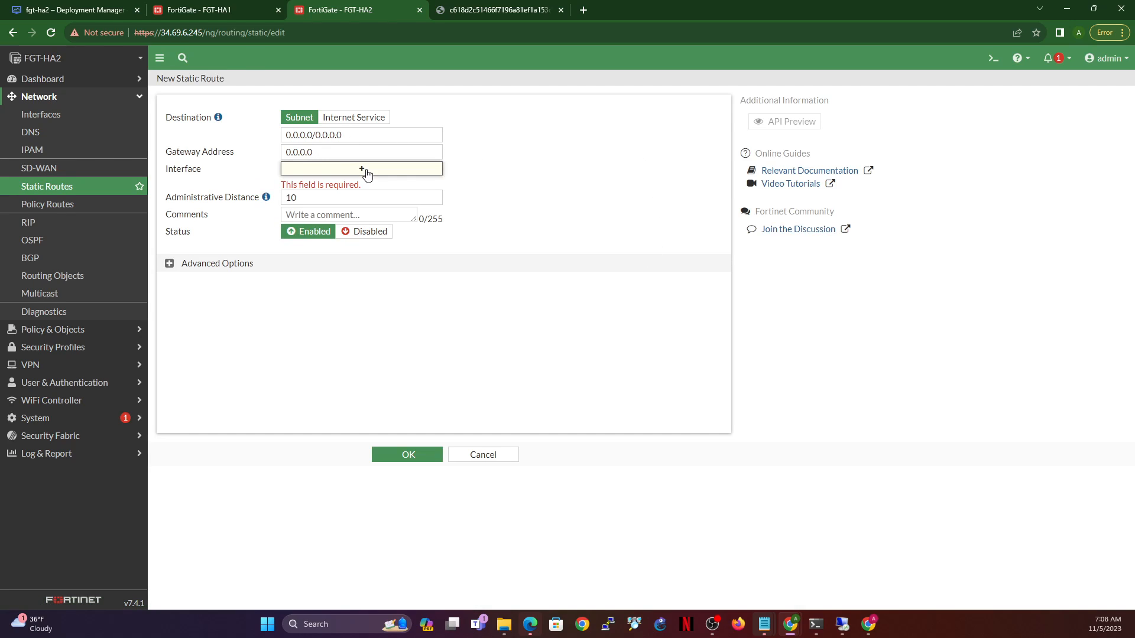
pyautogui.click(593, 156)
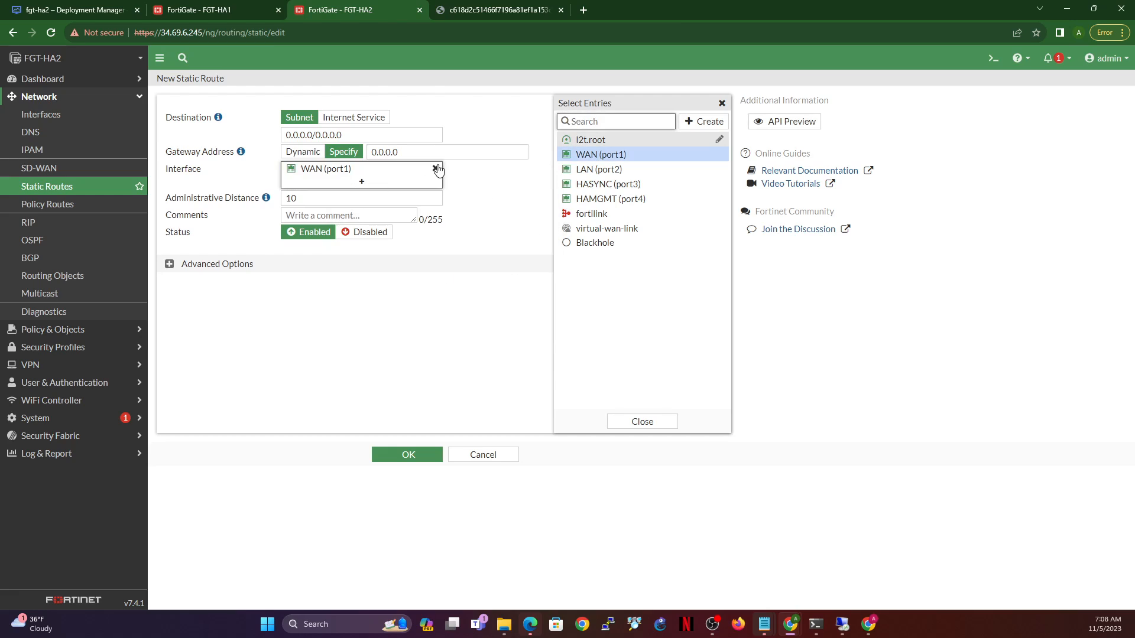
pyautogui.moveTo(330, 175)
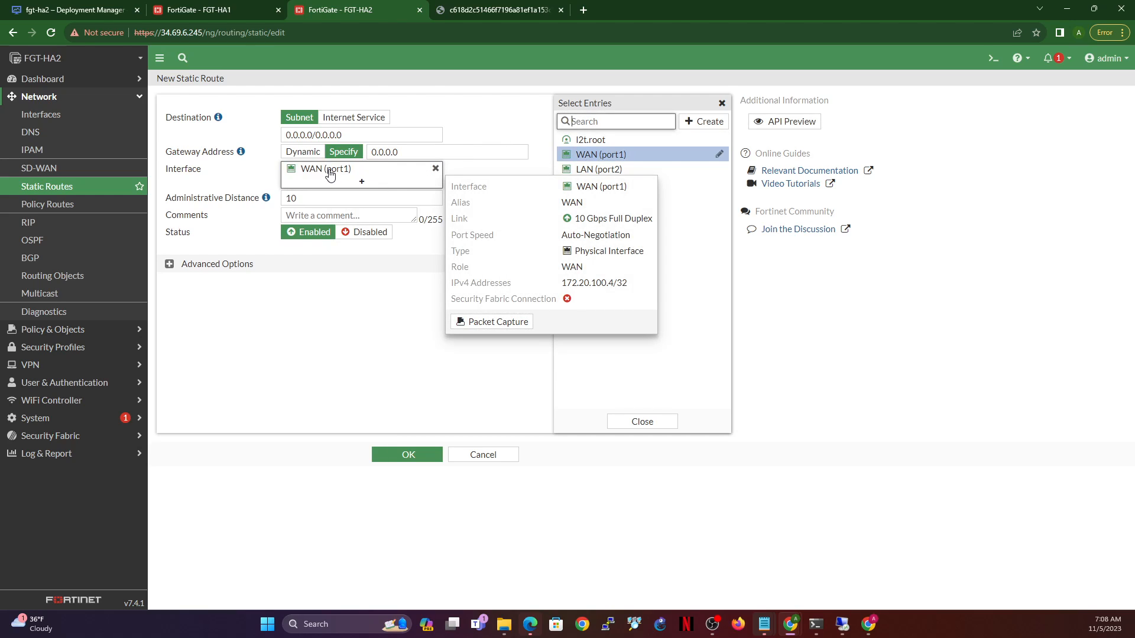
pyautogui.moveTo(562, 283); pyautogui.dragTo(607, 284)
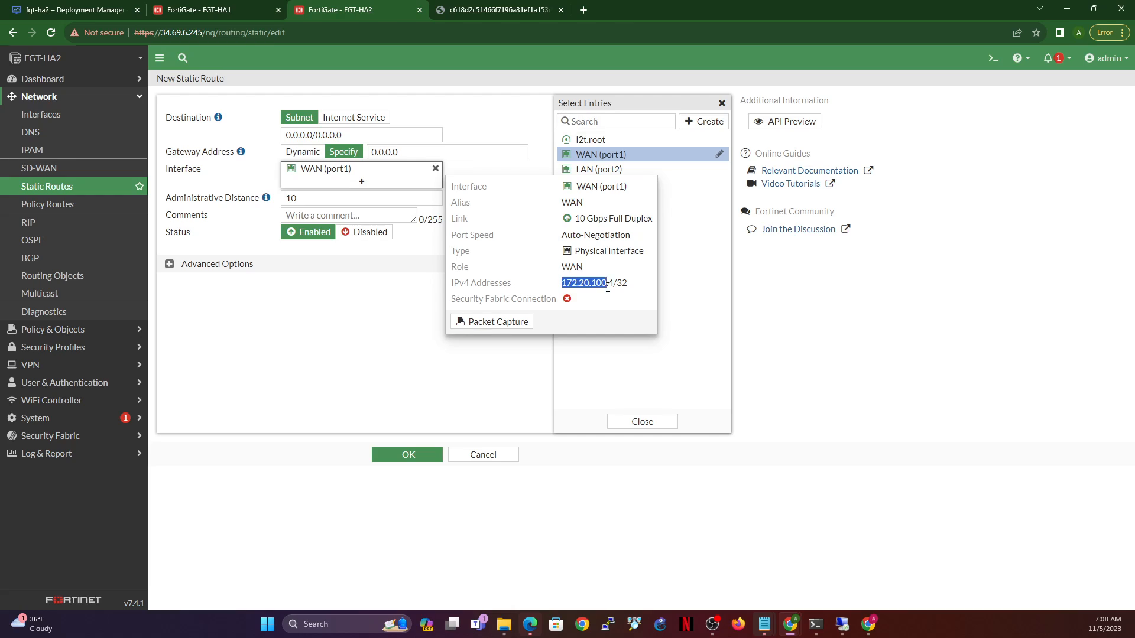
pyautogui.click(615, 284)
# - Set the route's gateway to 172.20.100.1 and save the 0.0.0.0/0 default route
pyautogui.moveTo(417, 152); pyautogui.dragTo(361, 151)
pyautogui.write('172.20.100.3')
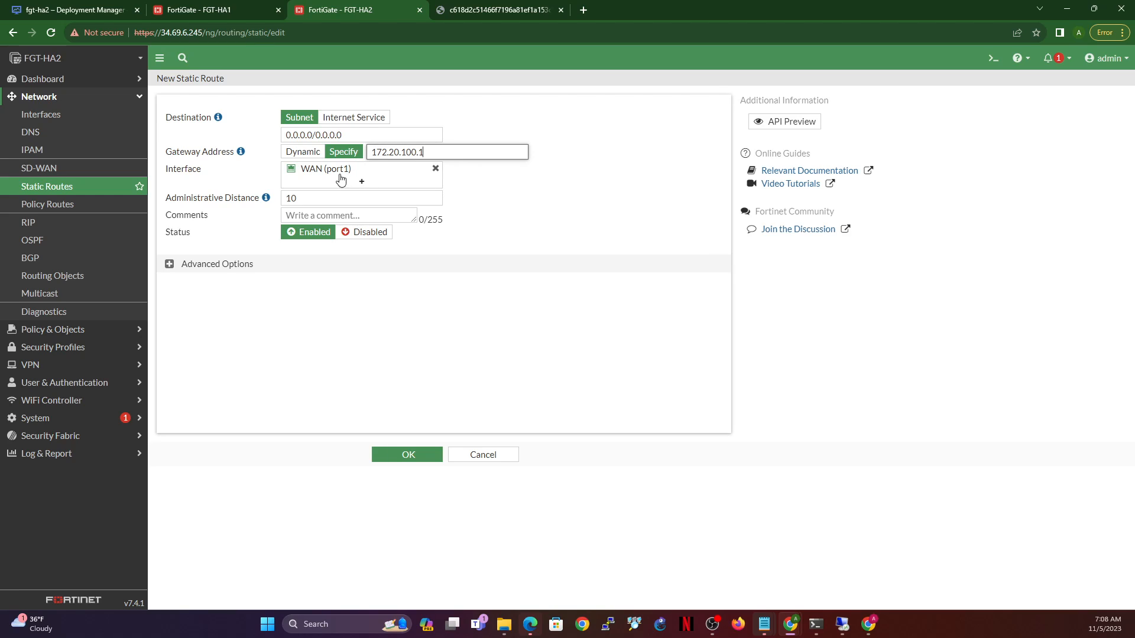
pyautogui.moveTo(317, 175)
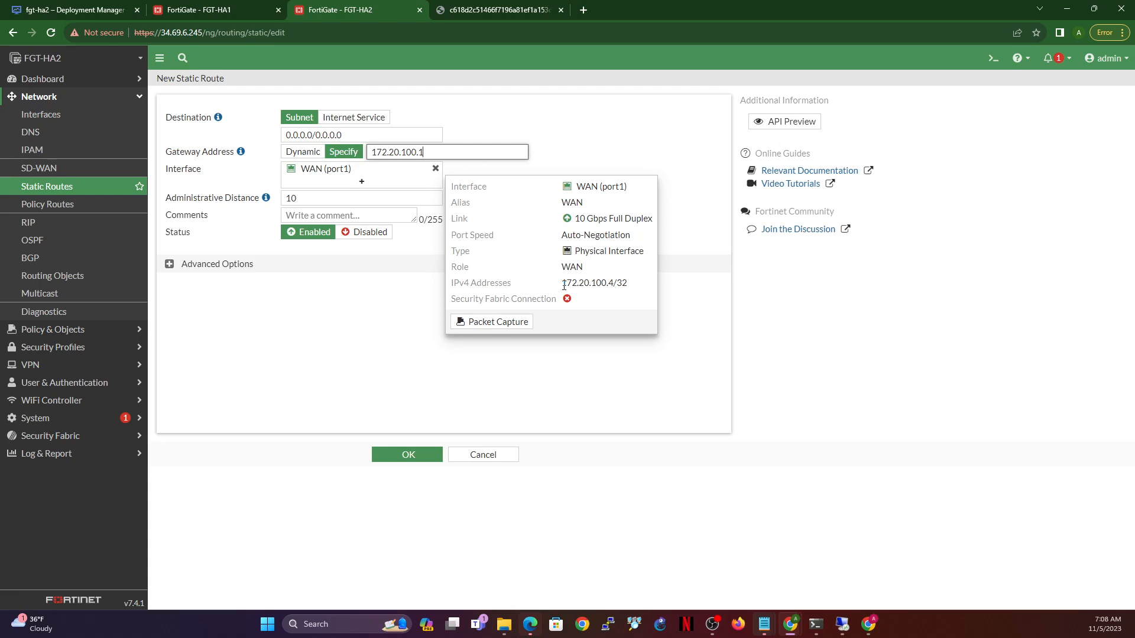
pyautogui.moveTo(564, 286); pyautogui.dragTo(613, 294)
pyautogui.click(614, 284)
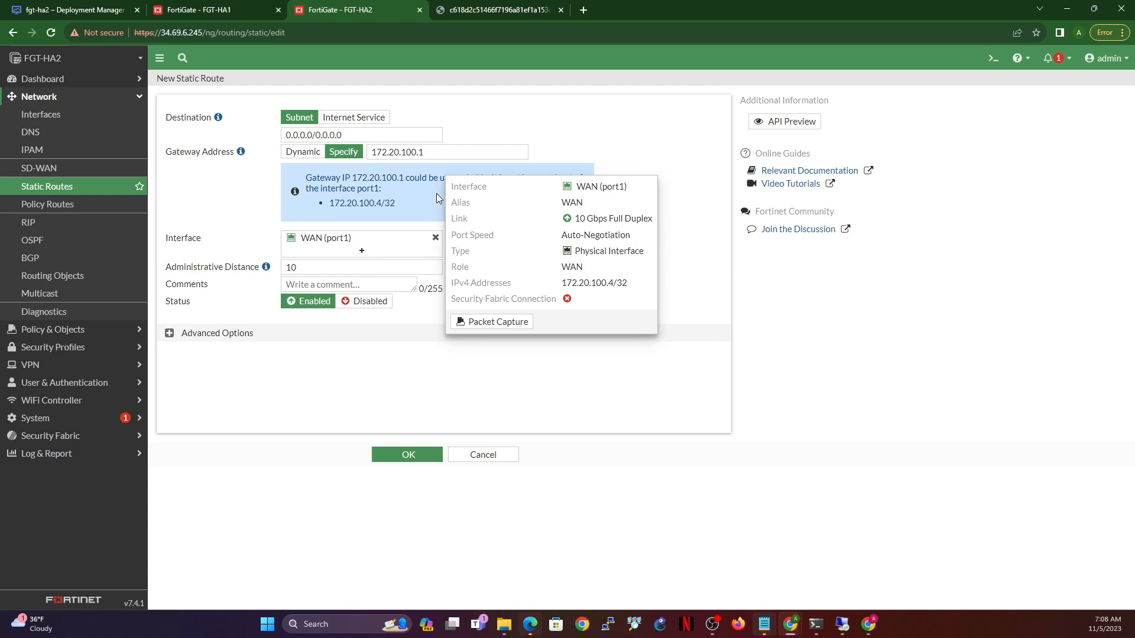
pyautogui.click(456, 152)
pyautogui.press('End')
pyautogui.press('BackSpace')
pyautogui.write('3')
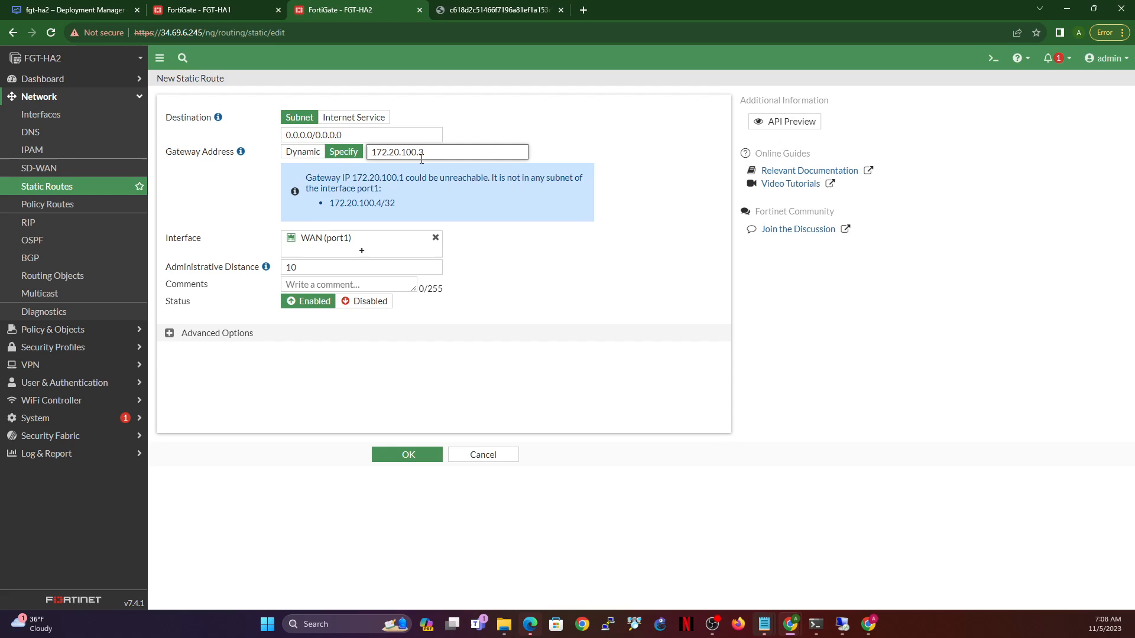
pyautogui.moveTo(324, 243)
pyautogui.click(586, 140)
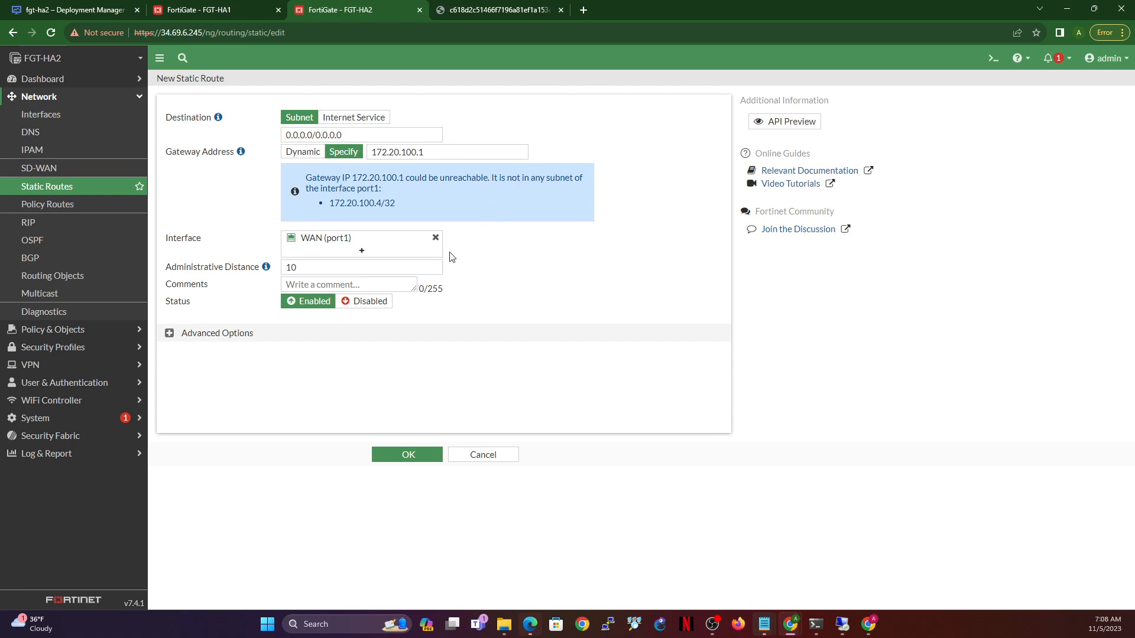
pyautogui.click(409, 455)
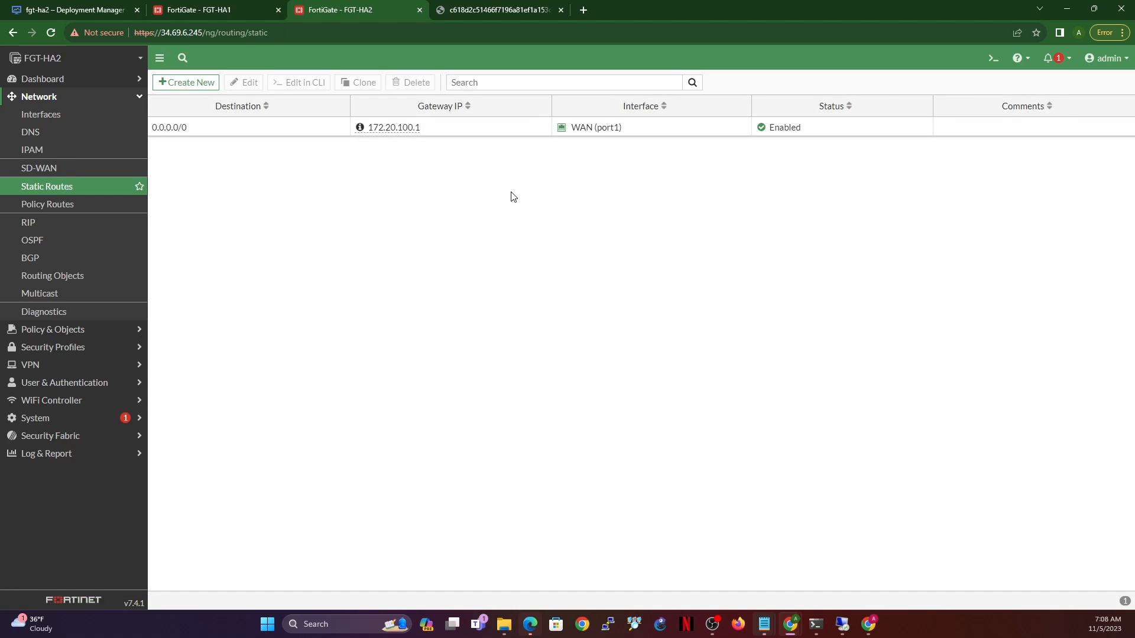
# - Save FGT-HA2's WAN (port1) as manual 172.20.100.4/255.255.255.255, accepting the admin-session warning
pyautogui.click(51, 114)
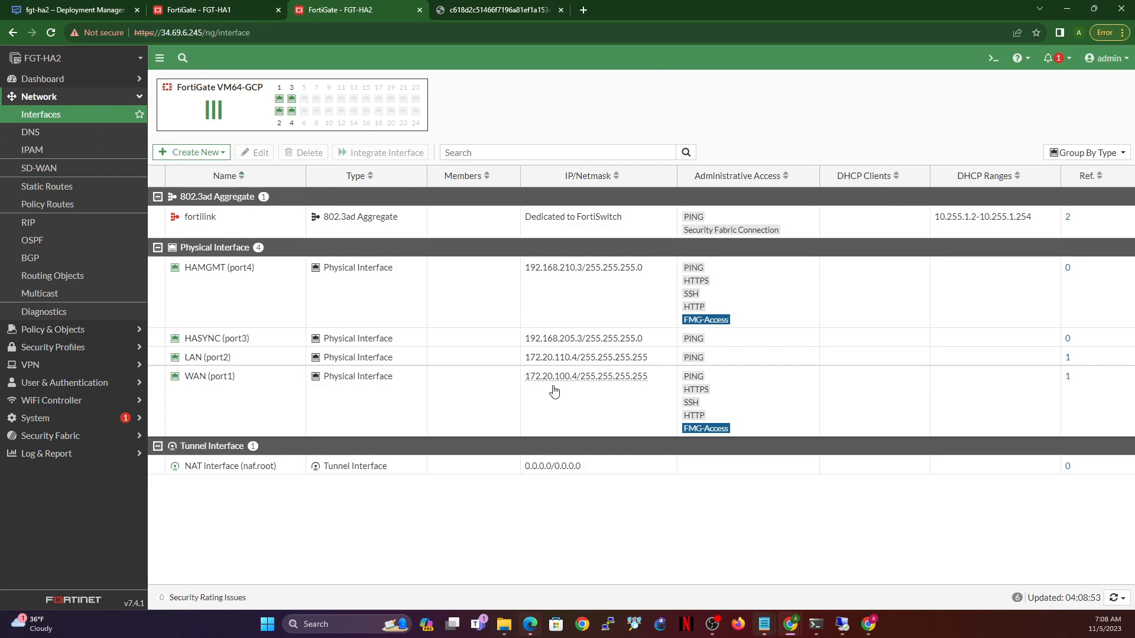
pyautogui.doubleClick(273, 396)
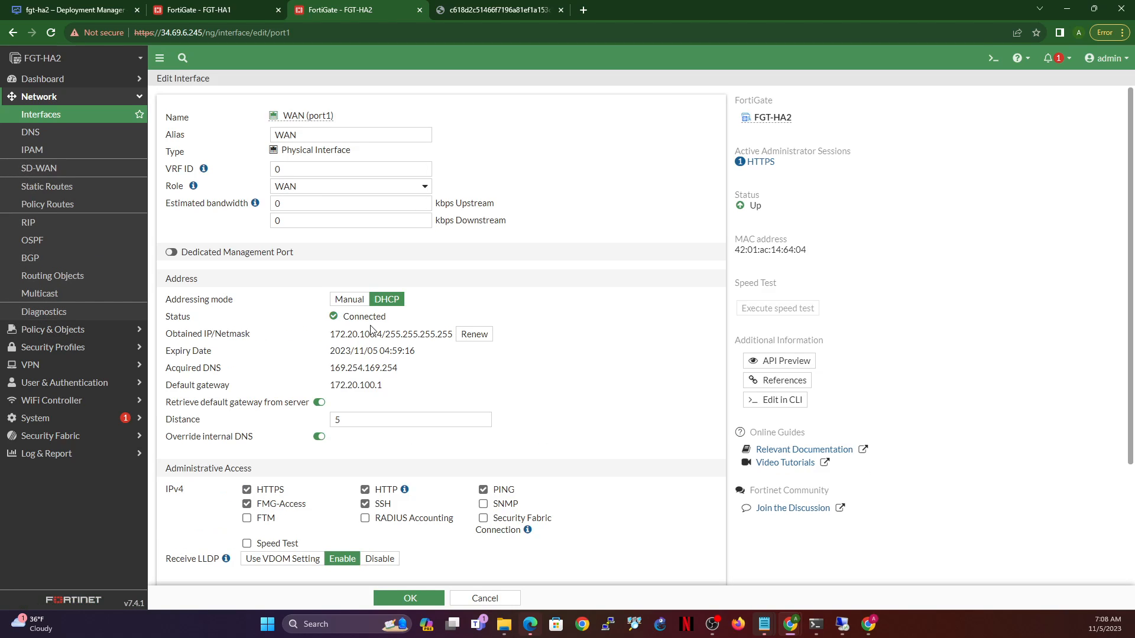
pyautogui.click(349, 299)
pyautogui.click(409, 598)
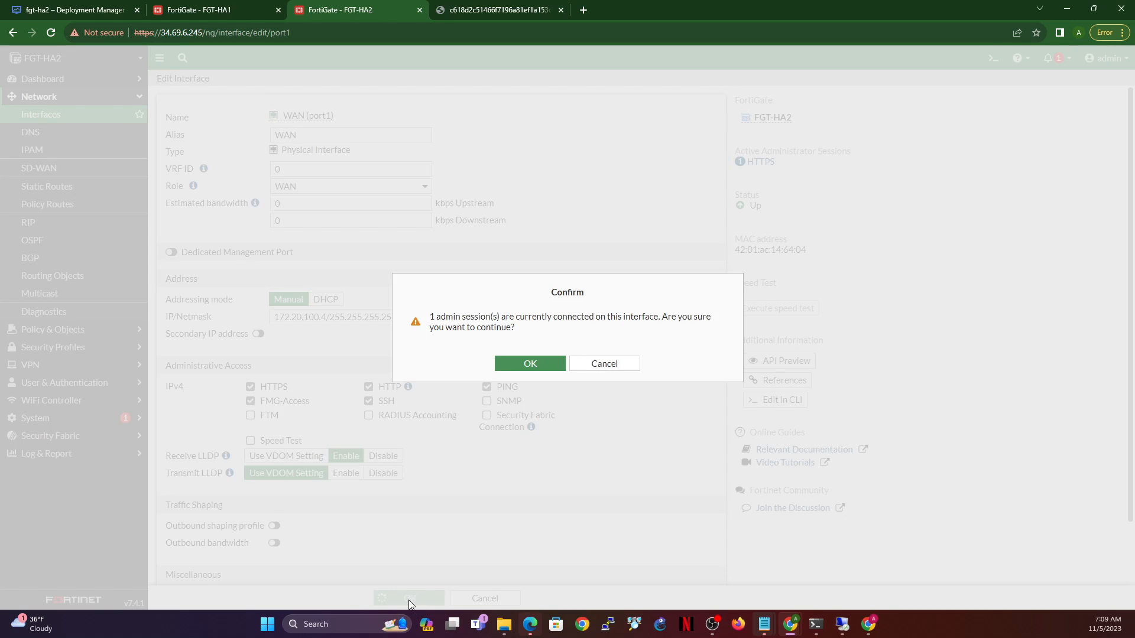
pyautogui.click(550, 367)
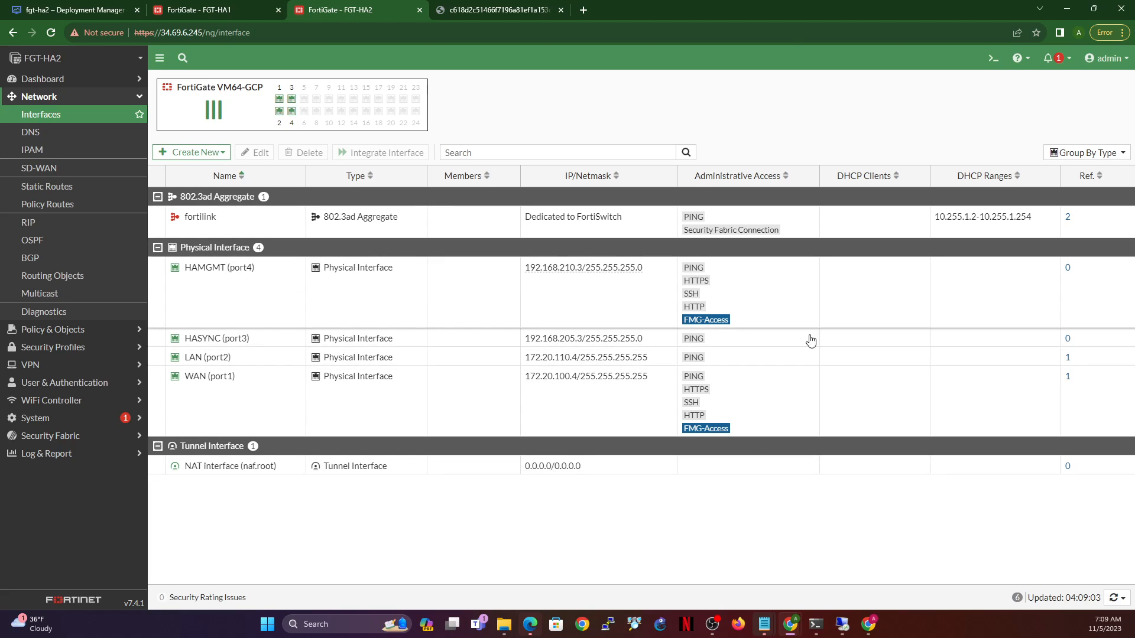
pyautogui.click(218, 287)
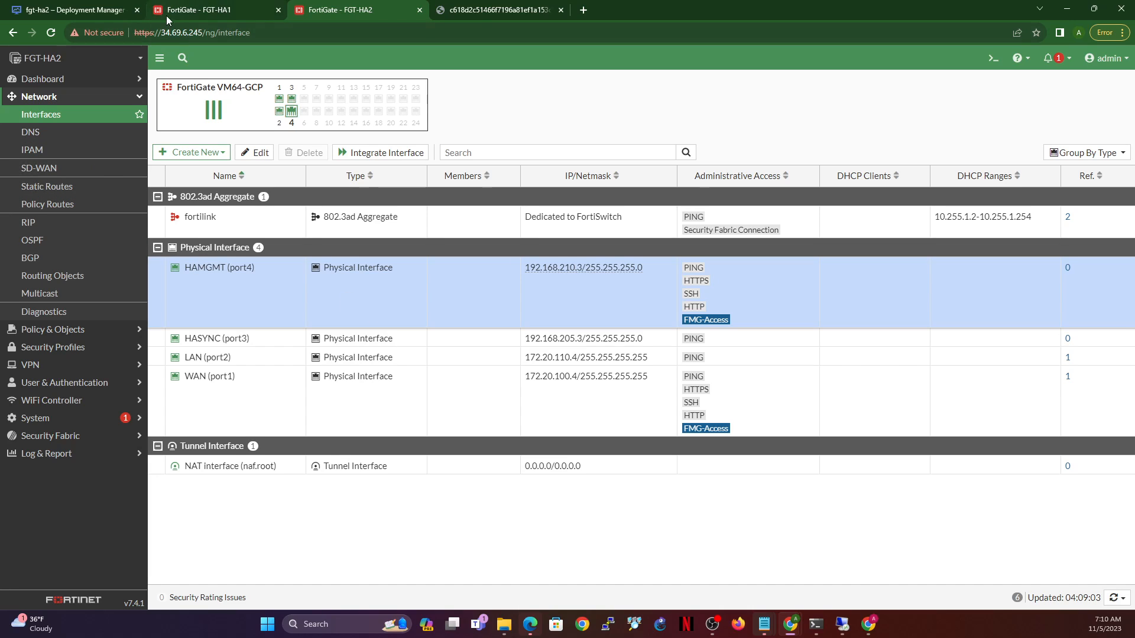
# - Go to Compute Engine VM instances and open fortigate-payg-1-vm in edit mode
pyautogui.click(88, 10)
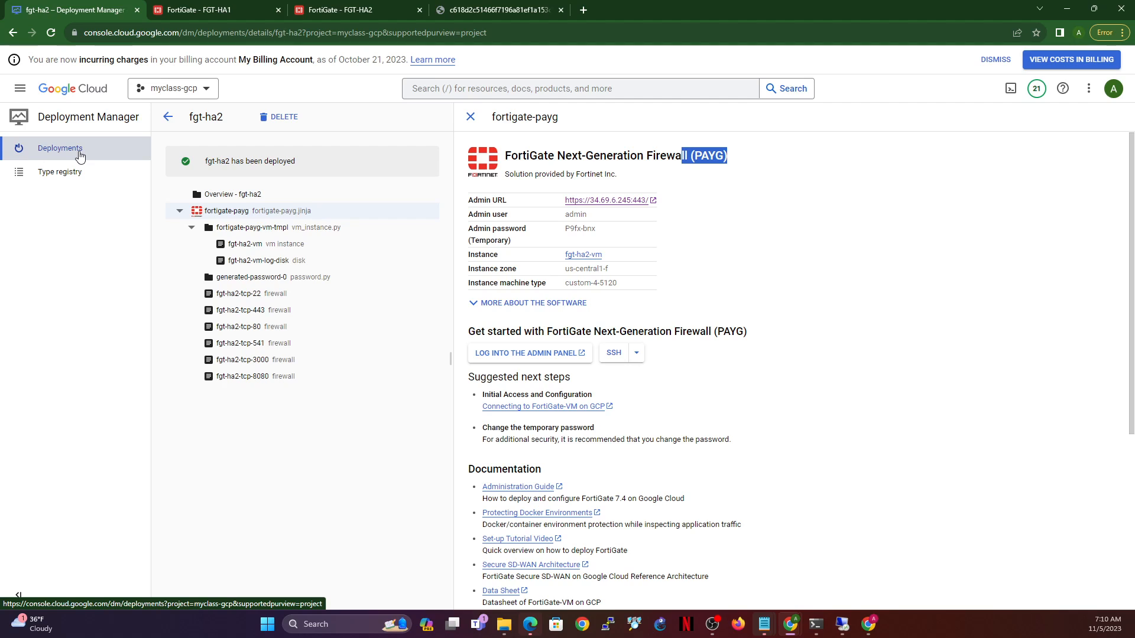
pyautogui.click(19, 88)
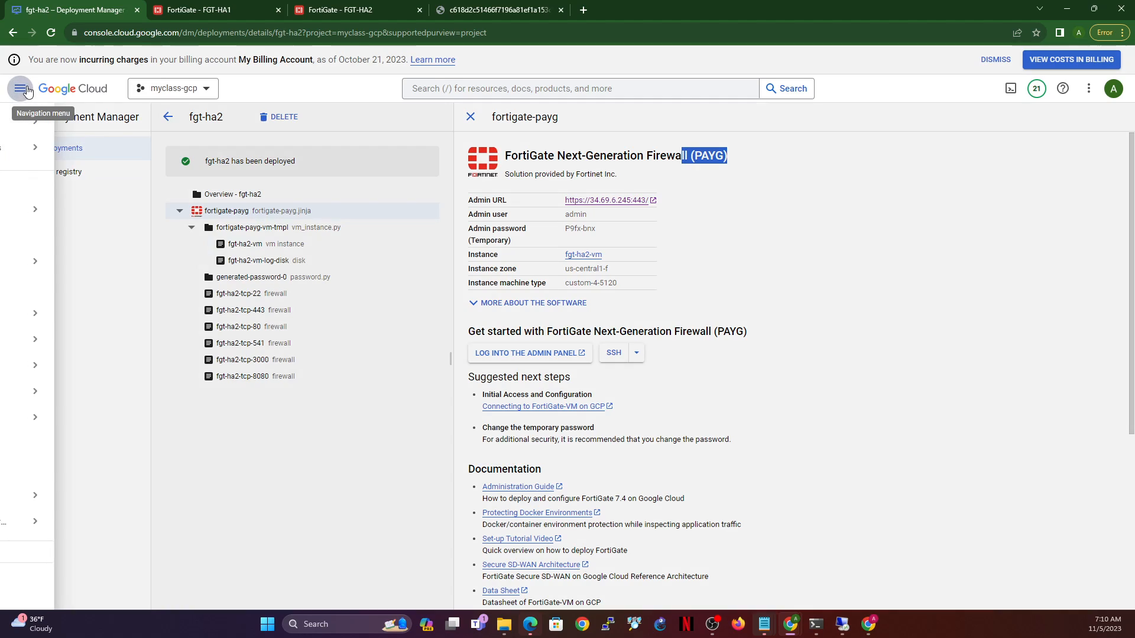
pyautogui.moveTo(84, 313)
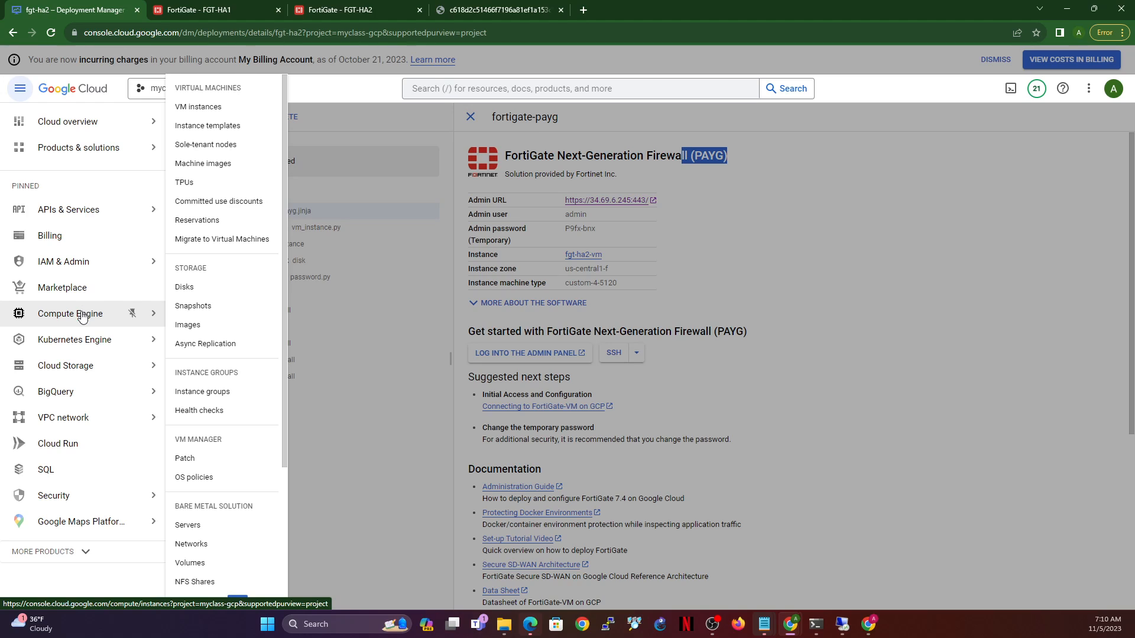
pyautogui.click(197, 108)
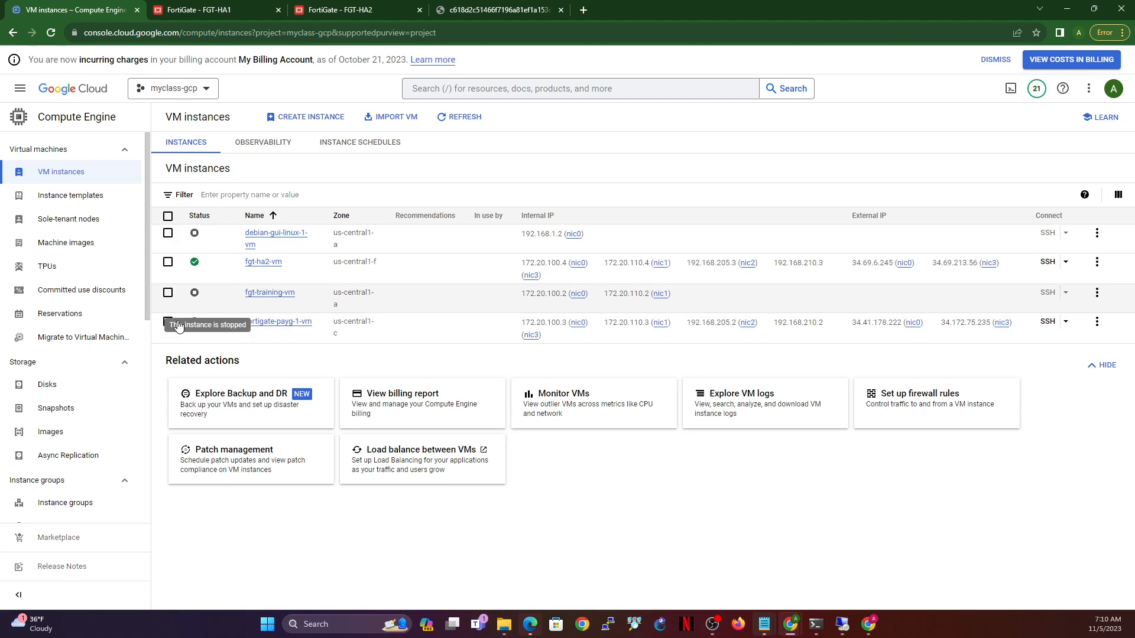
pyautogui.click(278, 323)
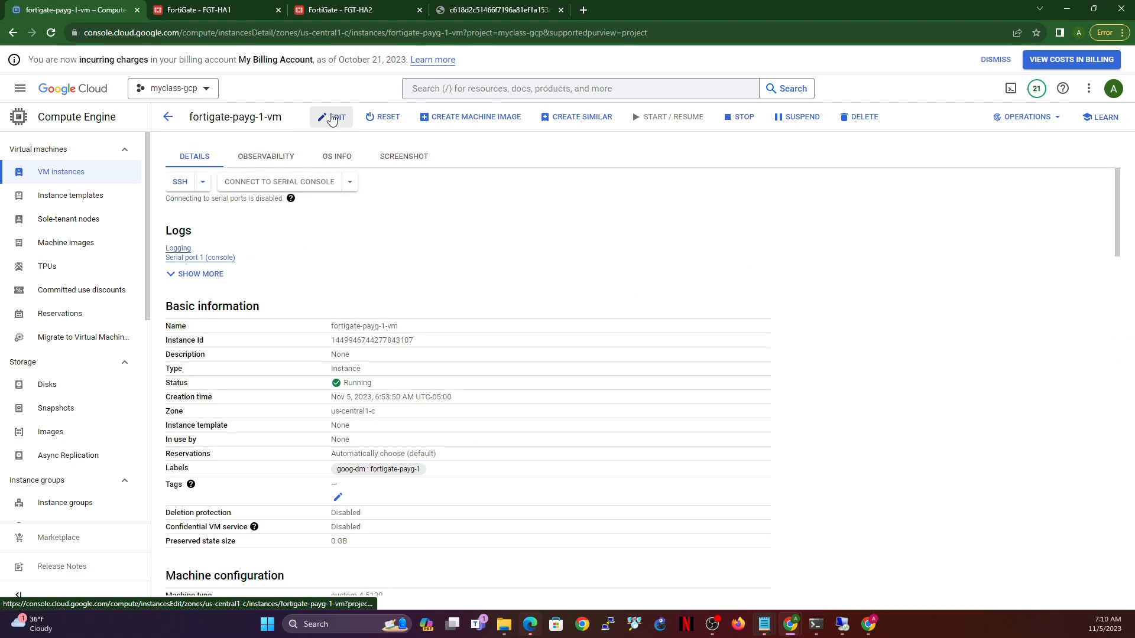
pyautogui.click(332, 117)
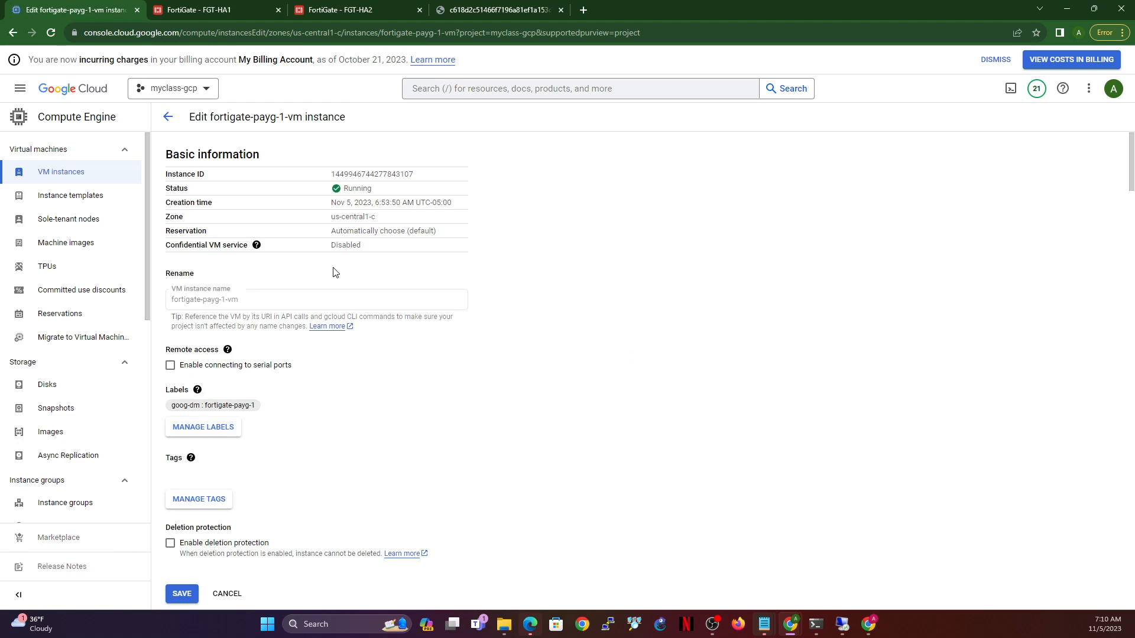
pyautogui.scroll(-6, 443, 357)
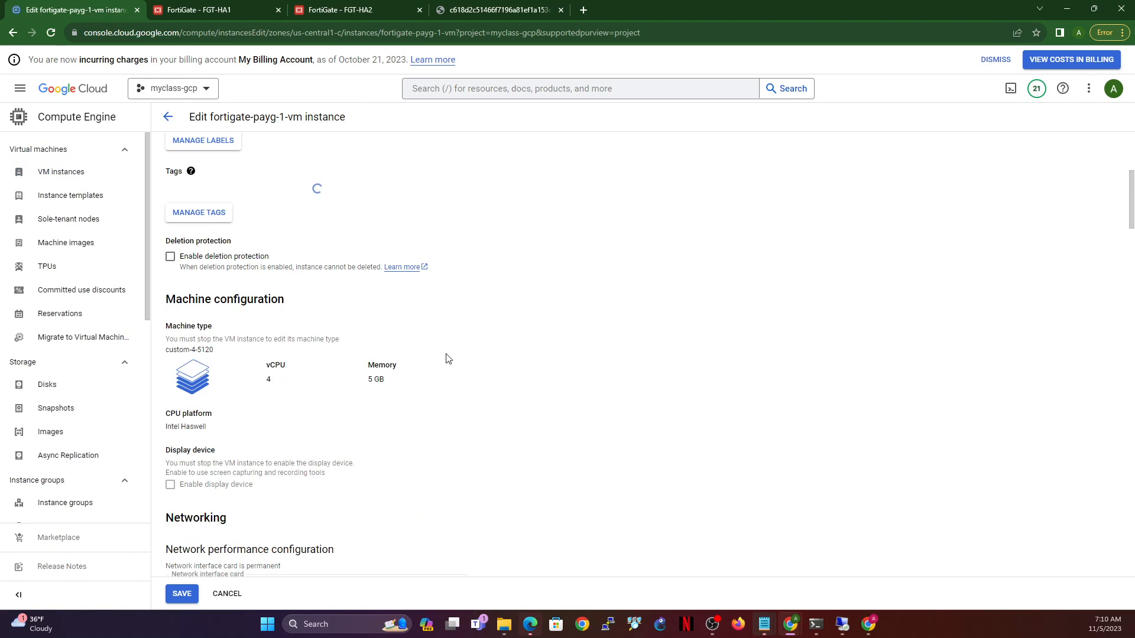
# - Promote external-vpc's primary internal address 172.20.100.3 to a static reservation named ext-static-1
pyautogui.scroll(-6, 530, 346)
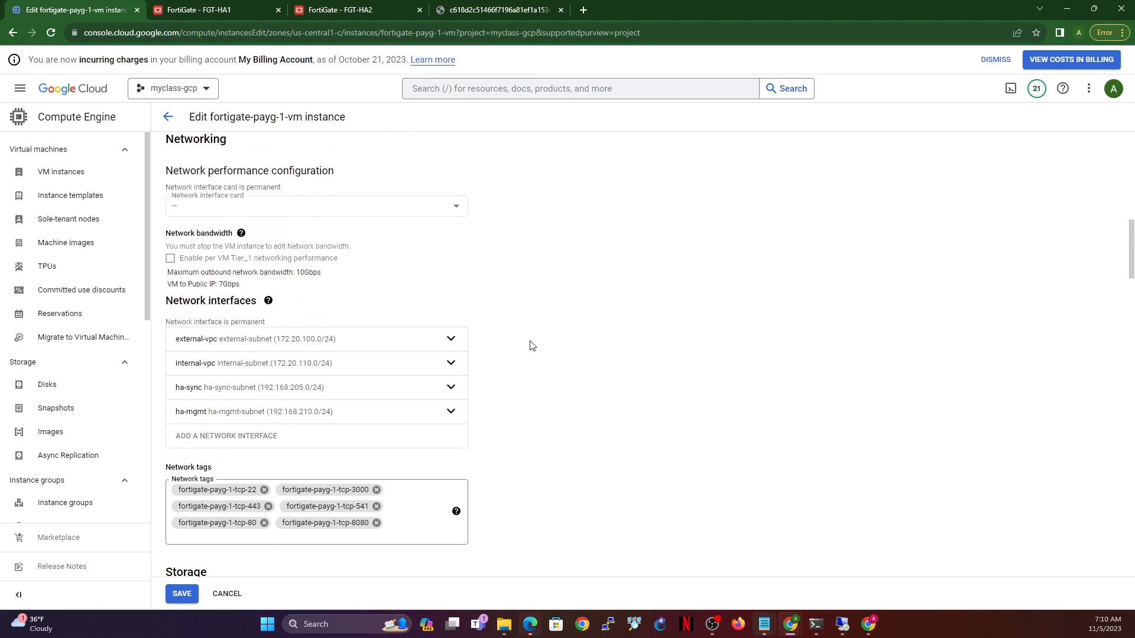
pyautogui.click(451, 280)
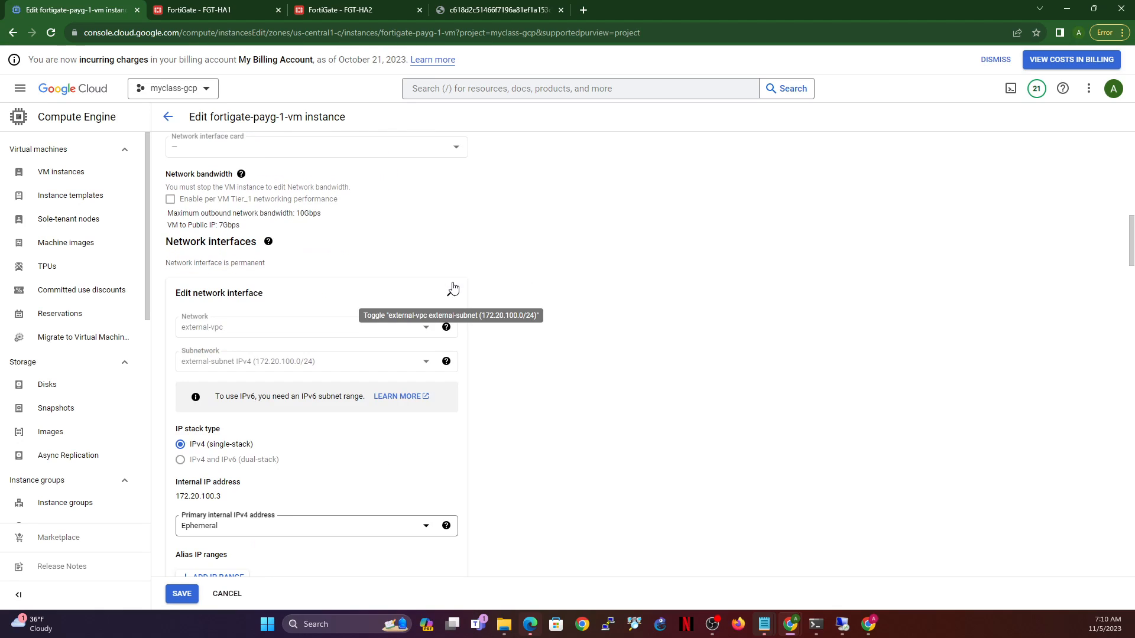
pyautogui.scroll(-2, 412, 451)
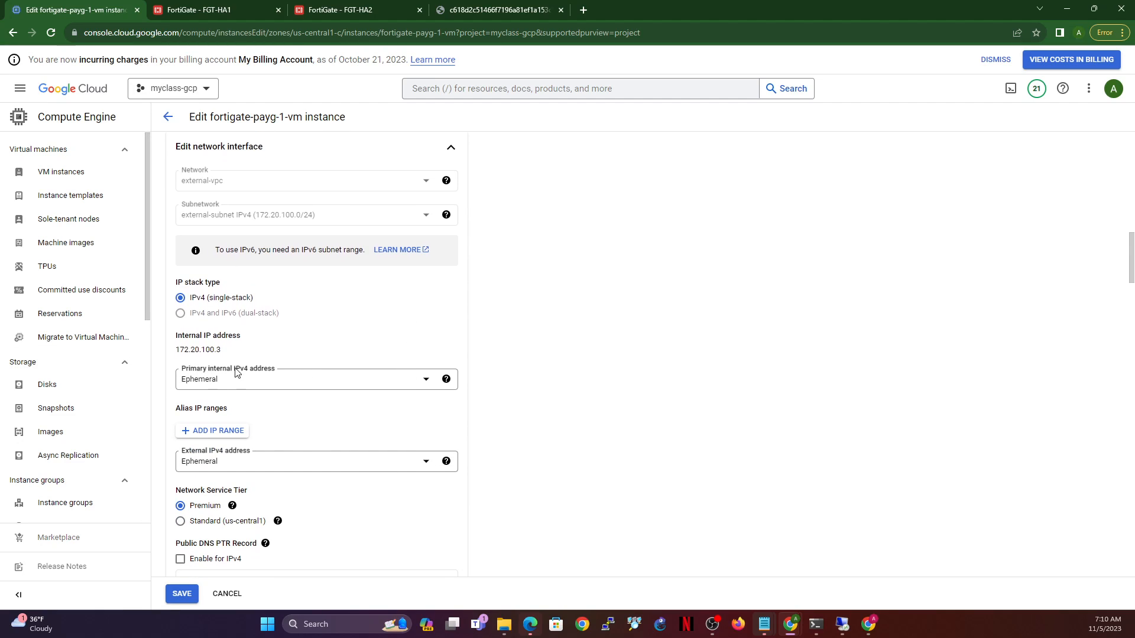
pyautogui.click(444, 381)
pyautogui.click(443, 381)
pyautogui.click(415, 381)
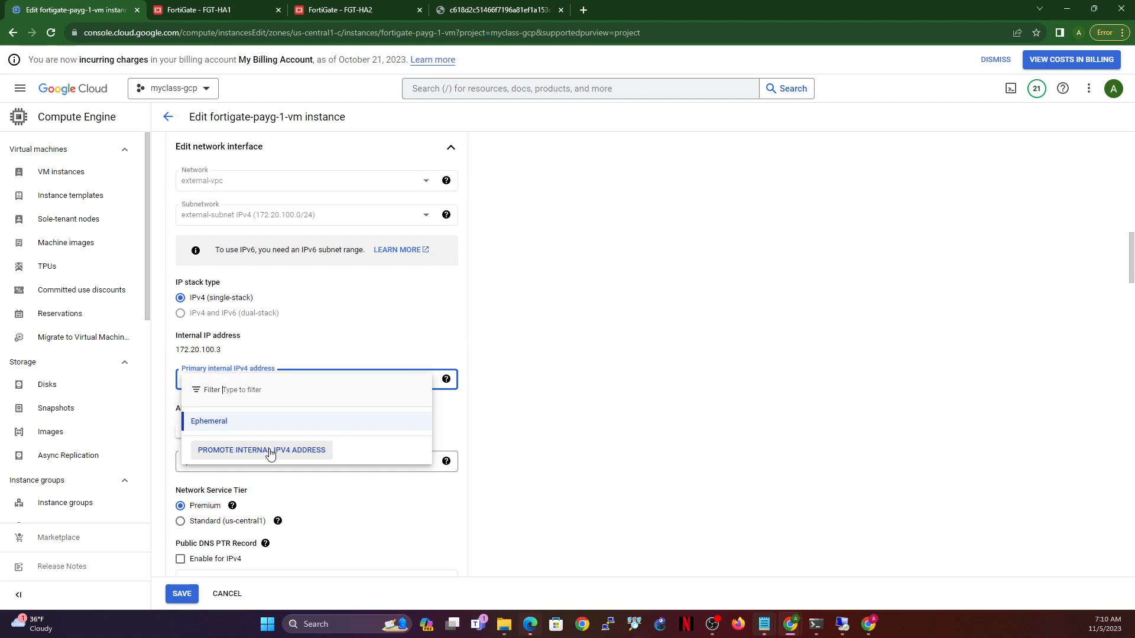
pyautogui.click(271, 452)
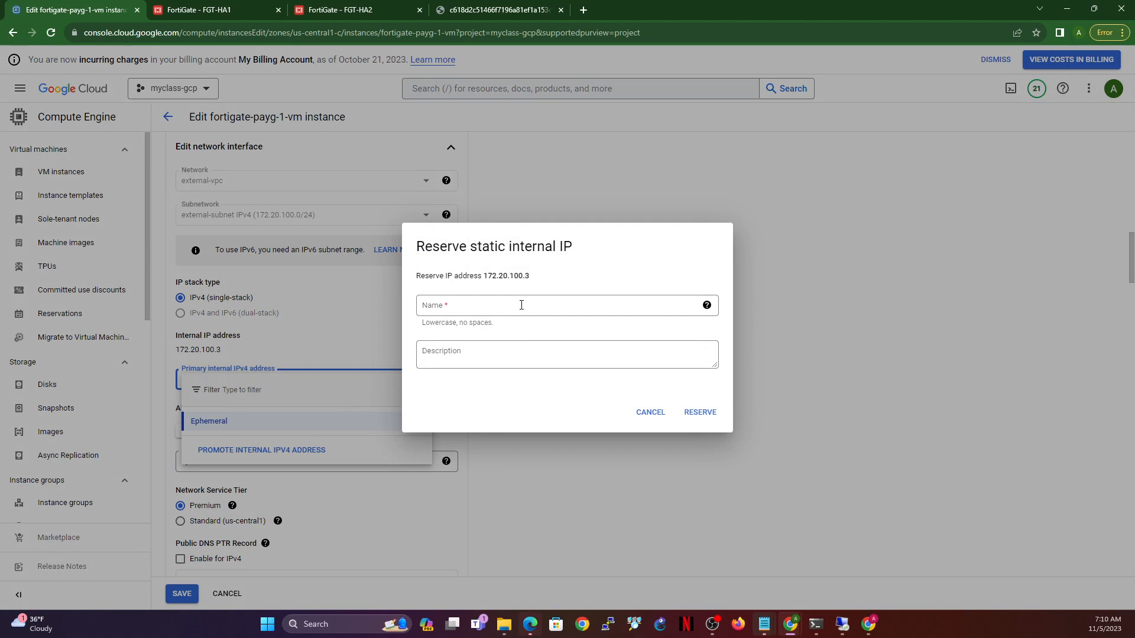
pyautogui.click(521, 305)
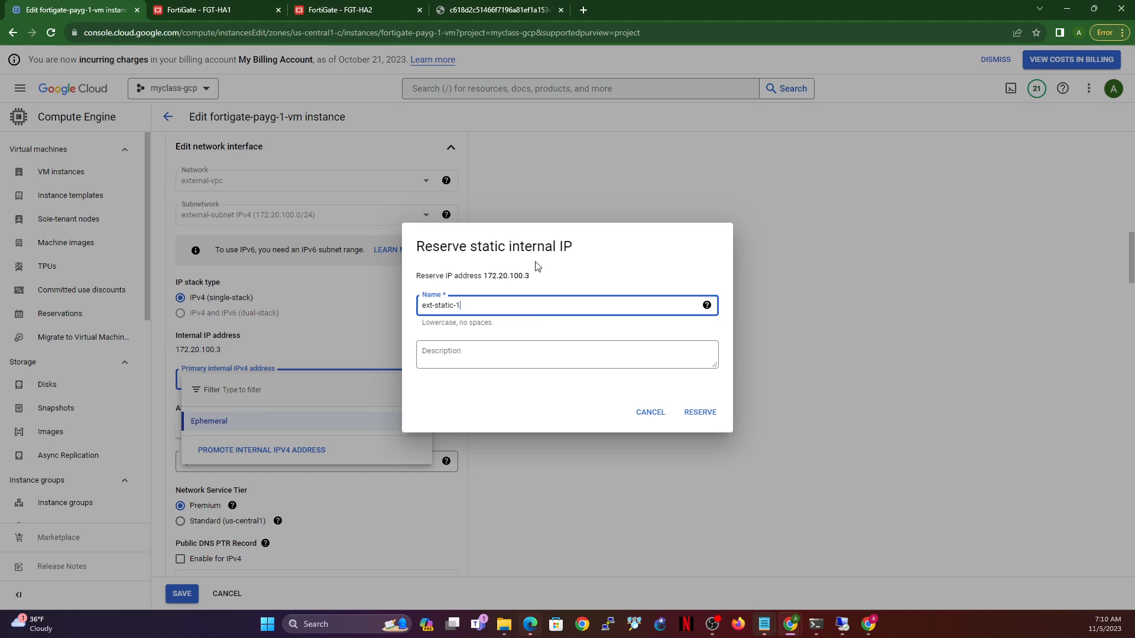
pyautogui.click(698, 412)
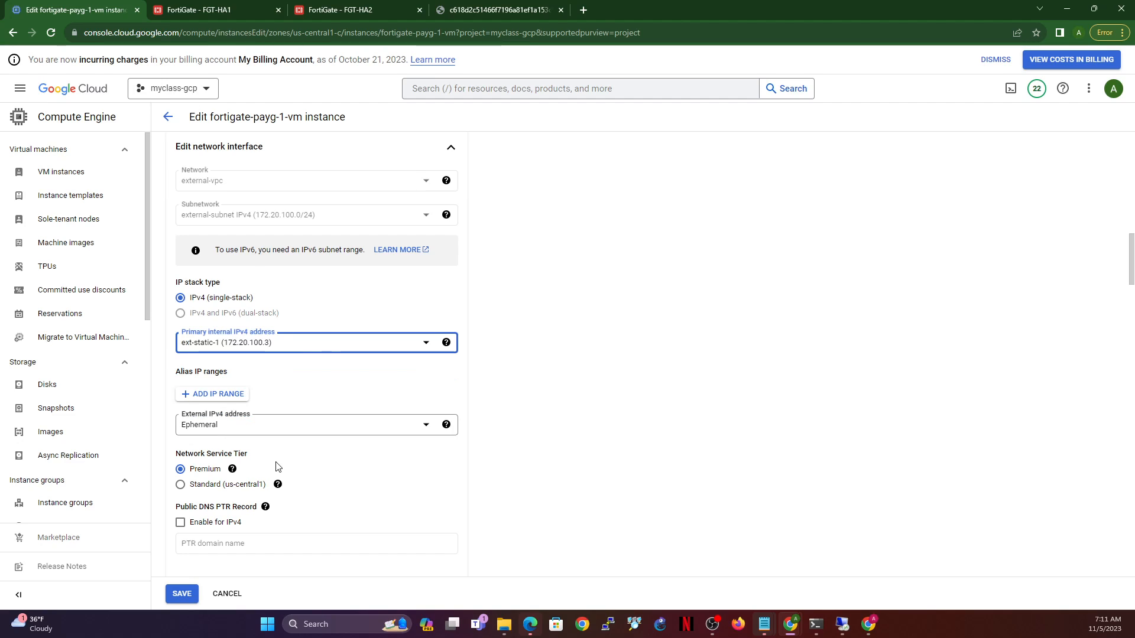
# - Reserve static external IP ext-ip1 (34.68.196.237) for external-vpc and close that interface's editor
pyautogui.click(307, 426)
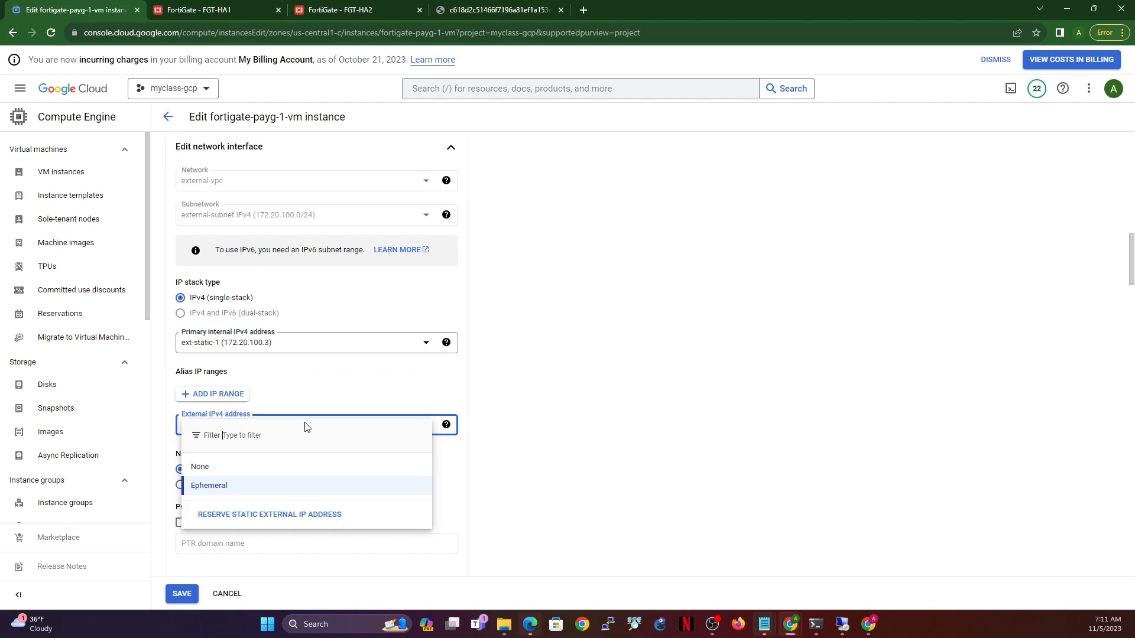
pyautogui.click(267, 514)
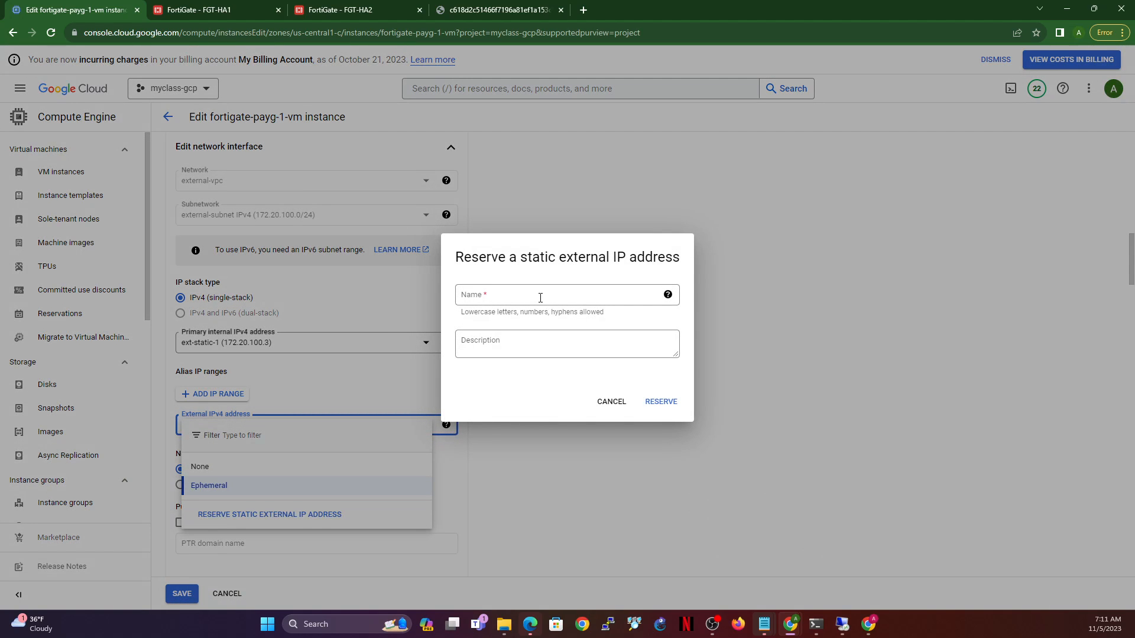
pyautogui.click(539, 297)
pyautogui.write('ext')
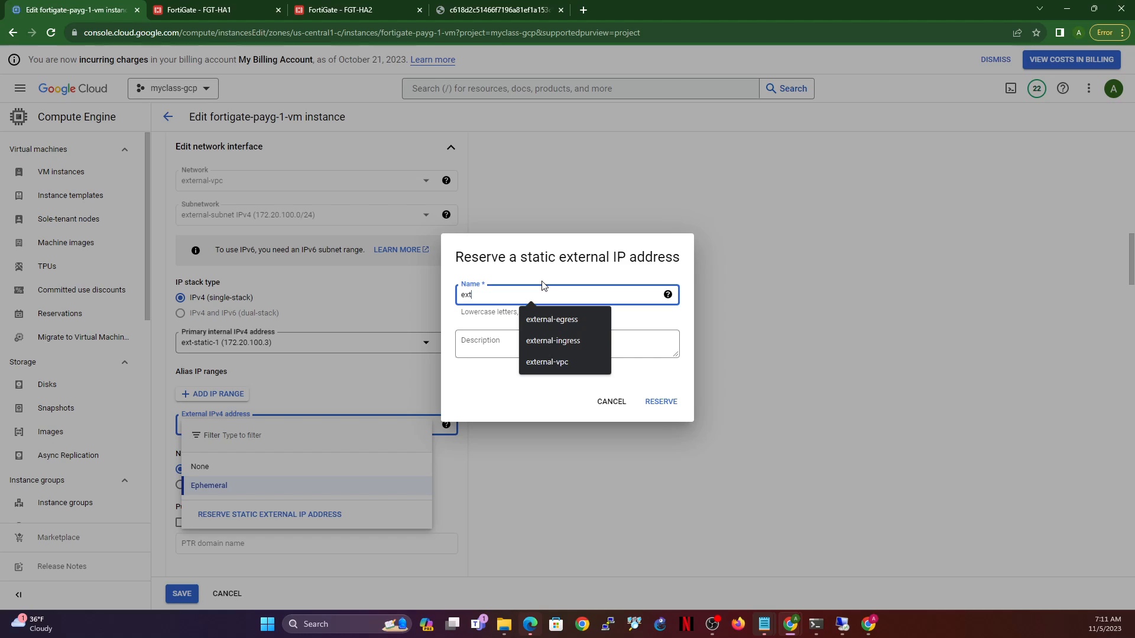
pyautogui.write('-ip1')
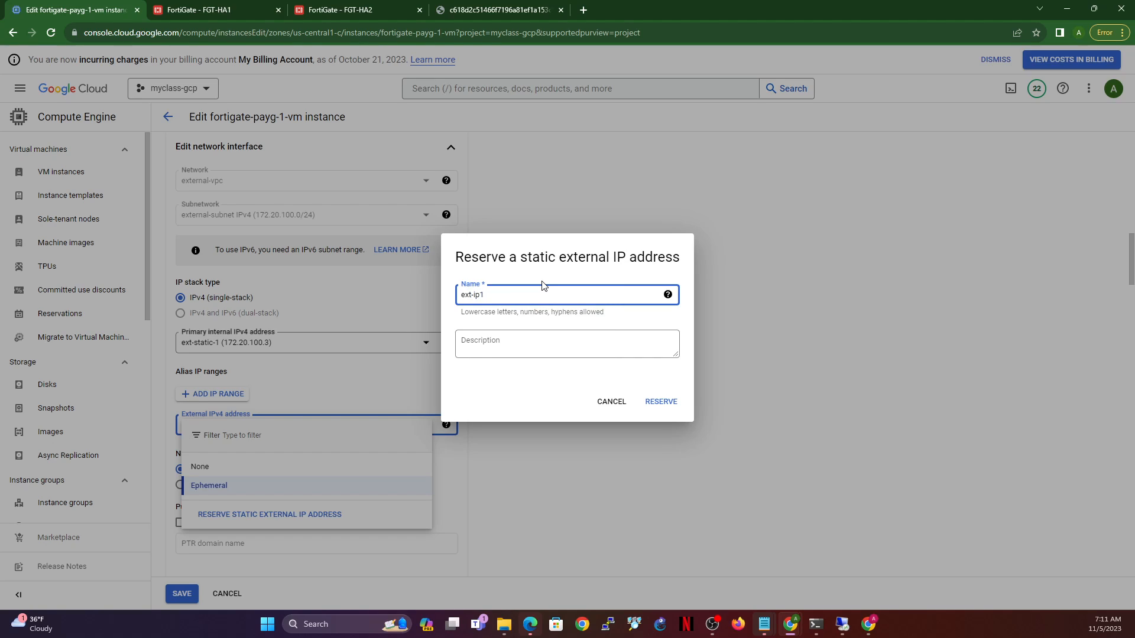
pyautogui.click(675, 402)
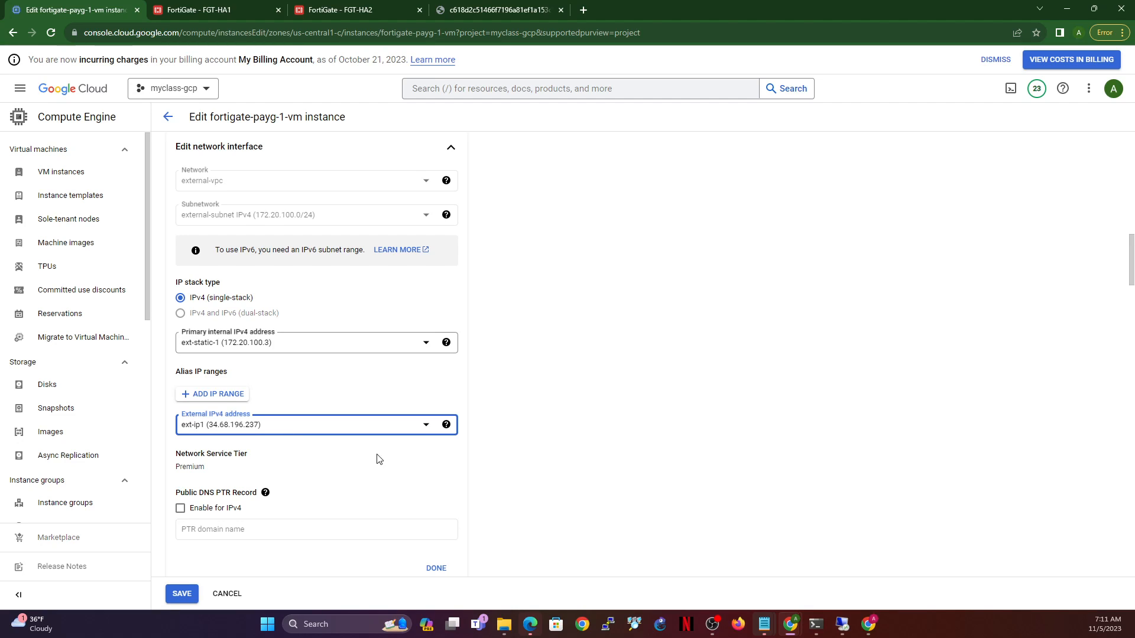
pyautogui.scroll(-1, 381, 464)
pyautogui.click(436, 549)
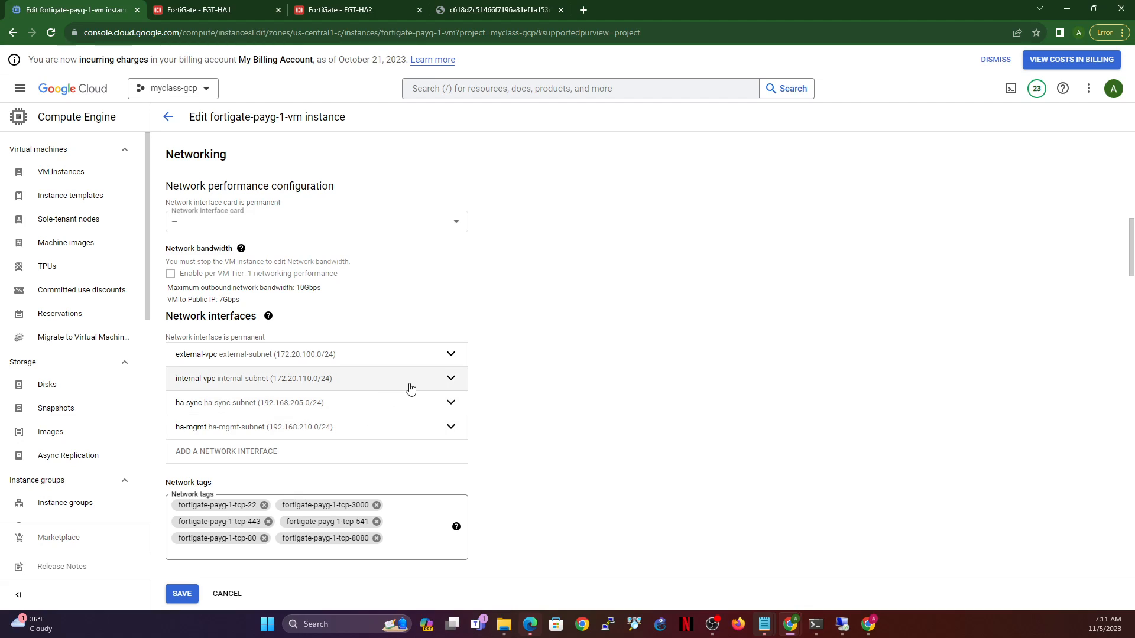
# - Promote internal-vpc's primary address 172.20.110.3 to static int-static-1 and close the interface editor
pyautogui.click(450, 379)
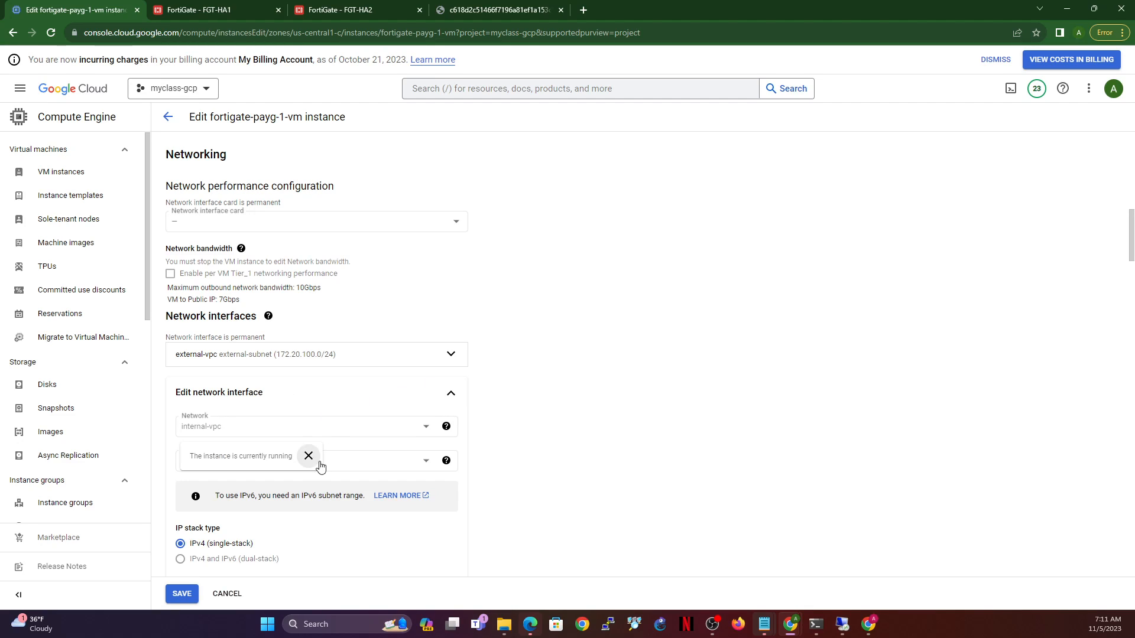
pyautogui.scroll(-4, 332, 467)
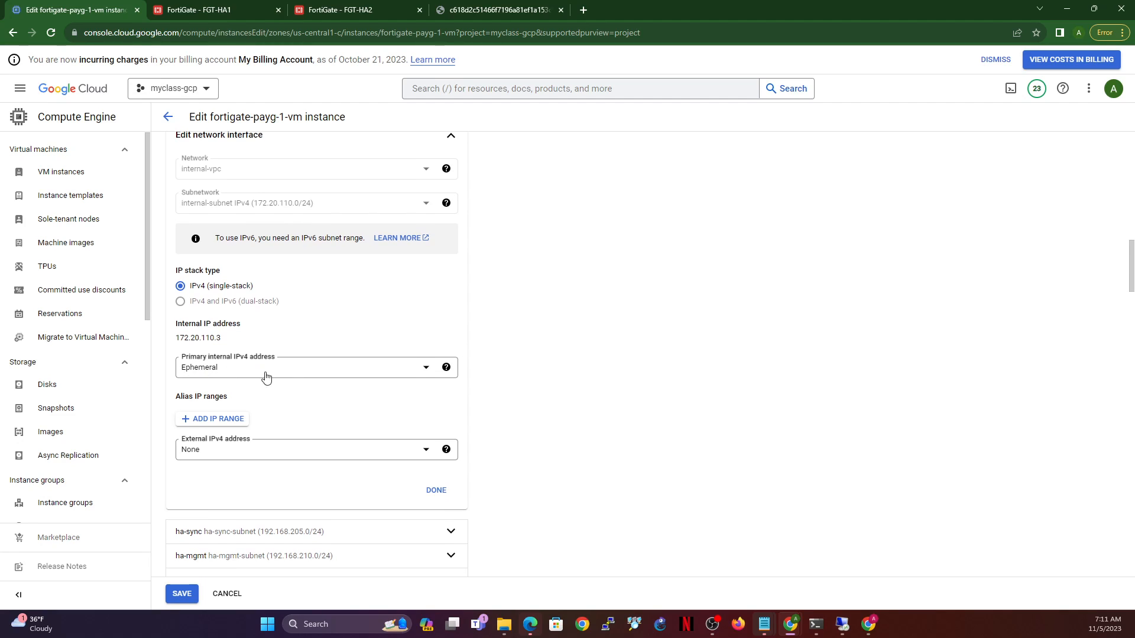
pyautogui.click(265, 367)
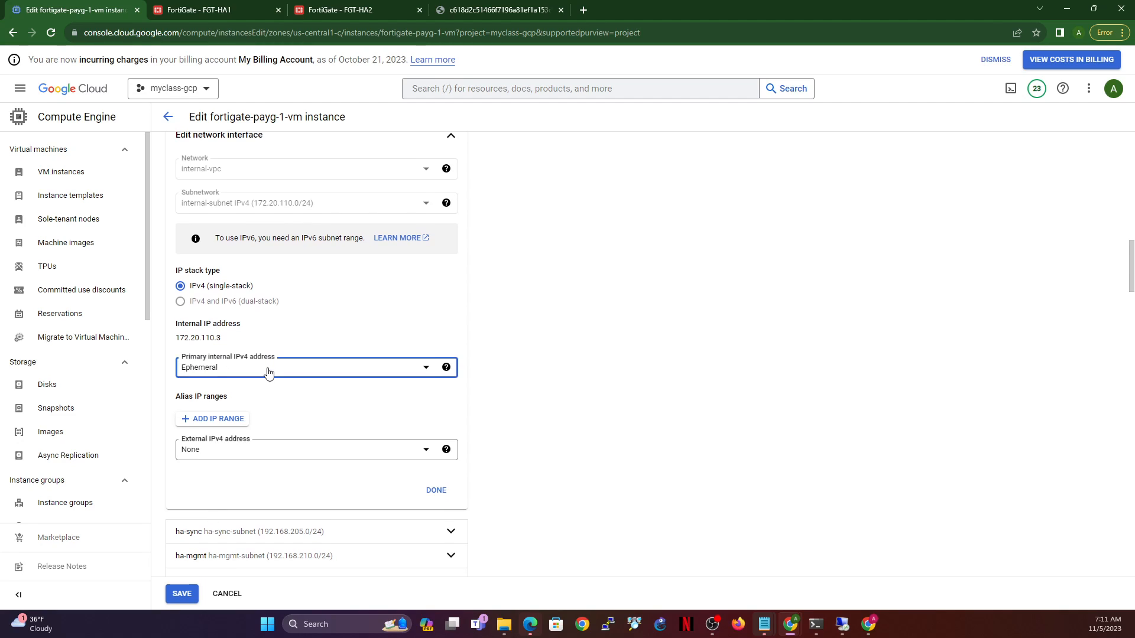
pyautogui.click(254, 441)
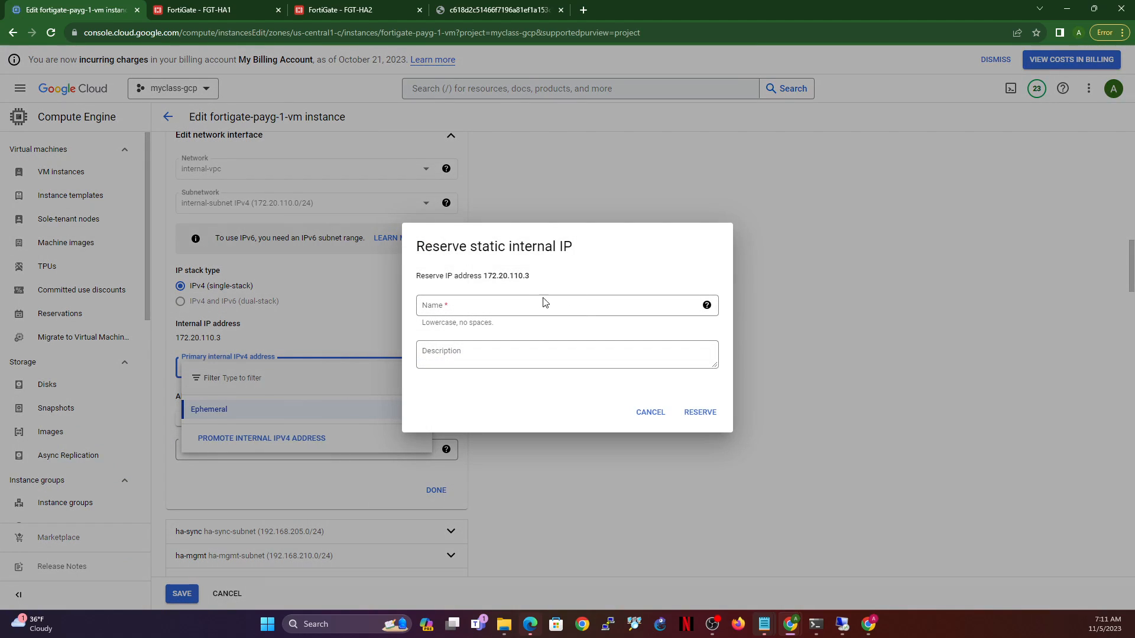
pyautogui.click(536, 304)
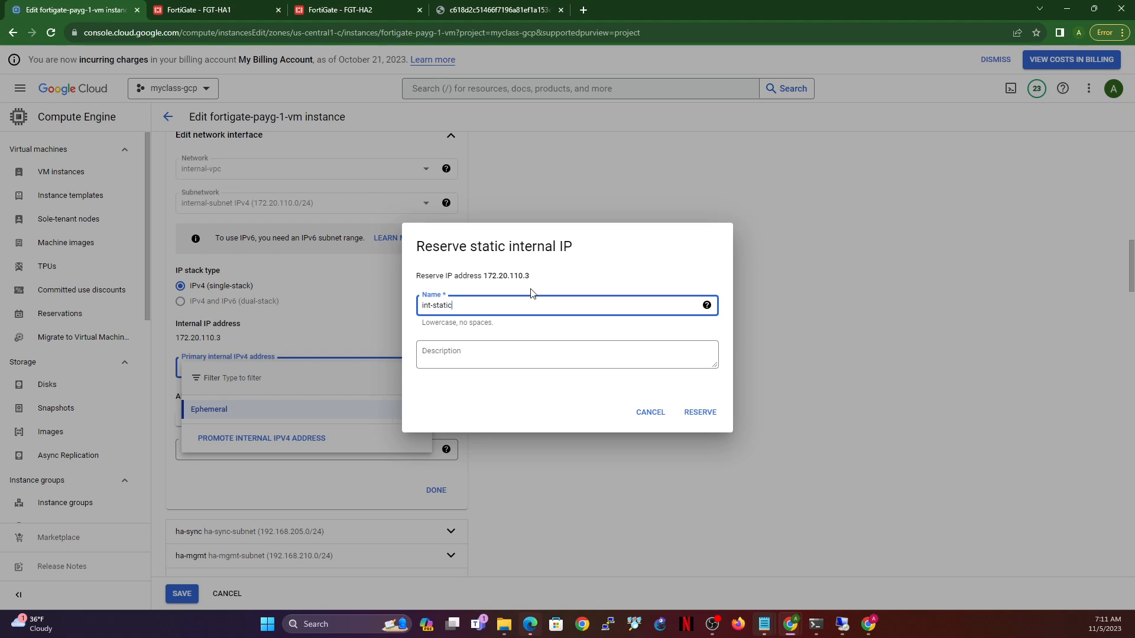
pyautogui.click(701, 414)
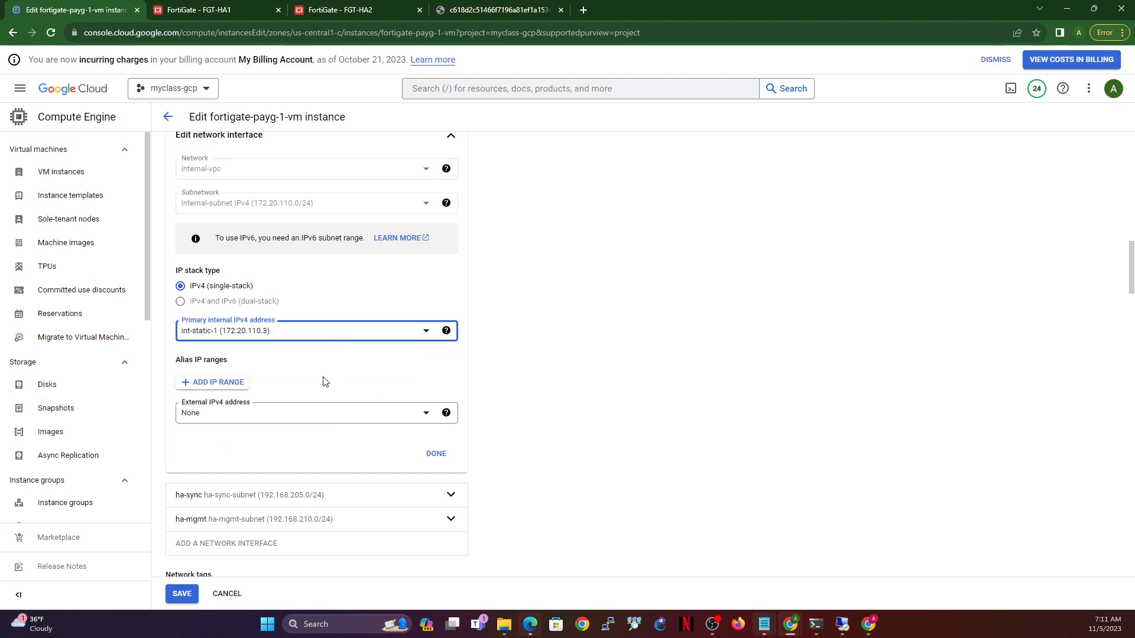
pyautogui.click(446, 455)
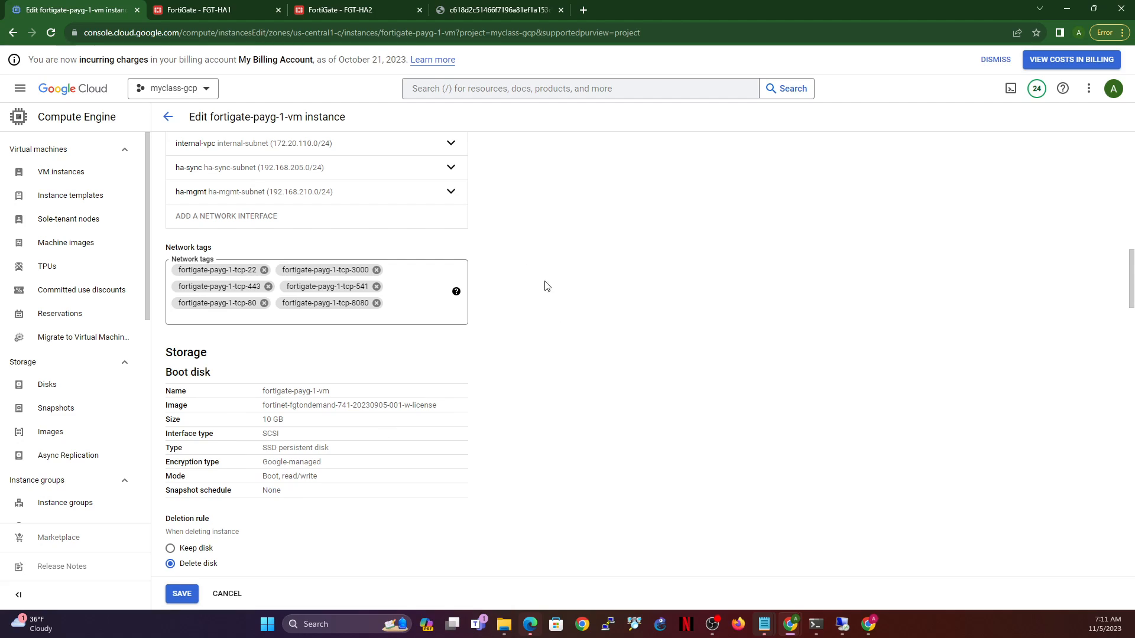
# - Promote ha-sync's 192.168.205.2 to static ha-sync-static-1, then expand the ha-mgmt interface
pyautogui.click(415, 178)
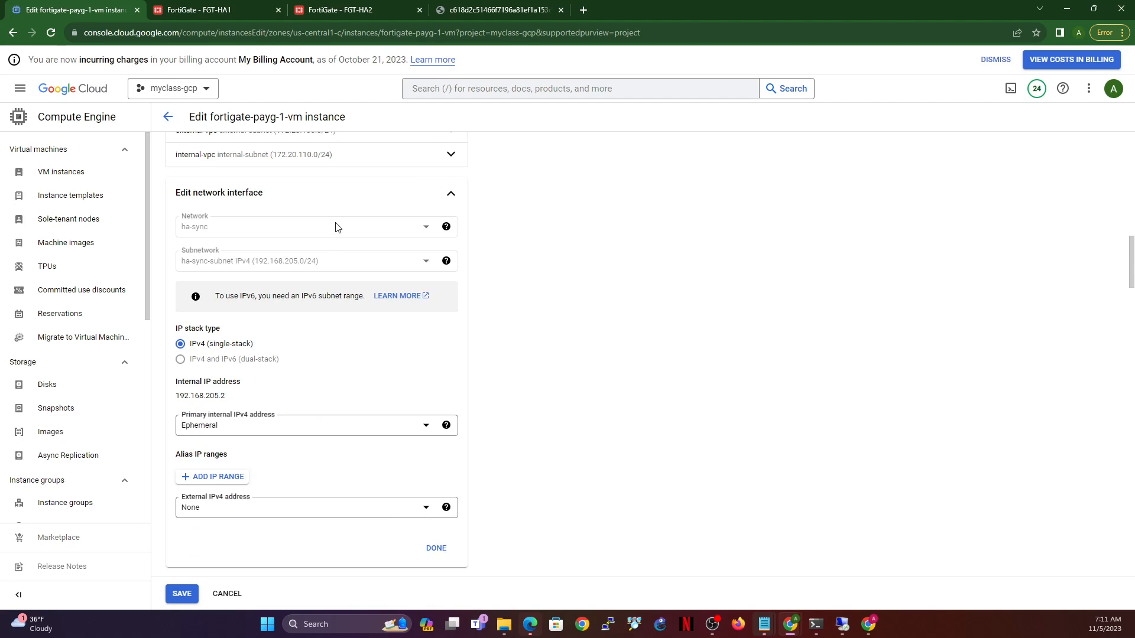
pyautogui.click(273, 425)
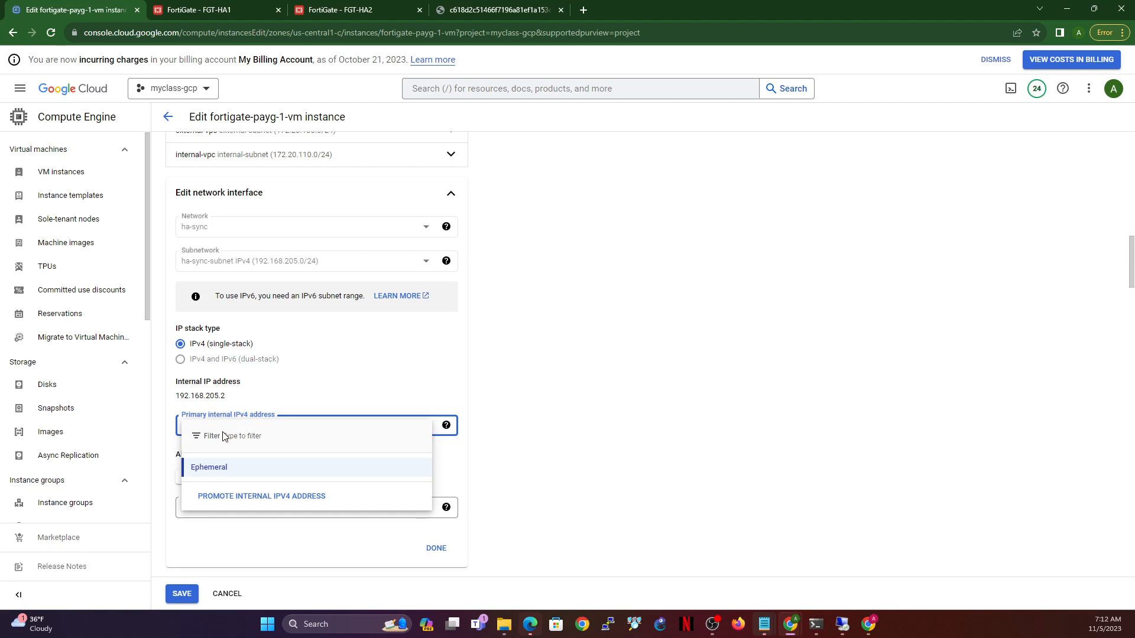
pyautogui.click(244, 495)
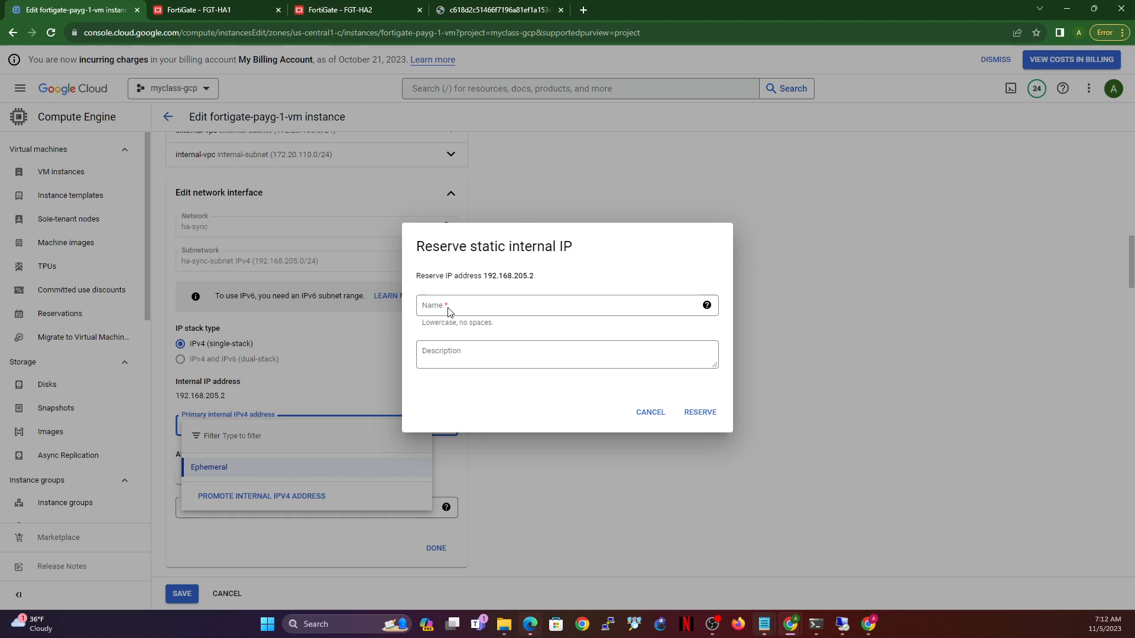
pyautogui.click(471, 302)
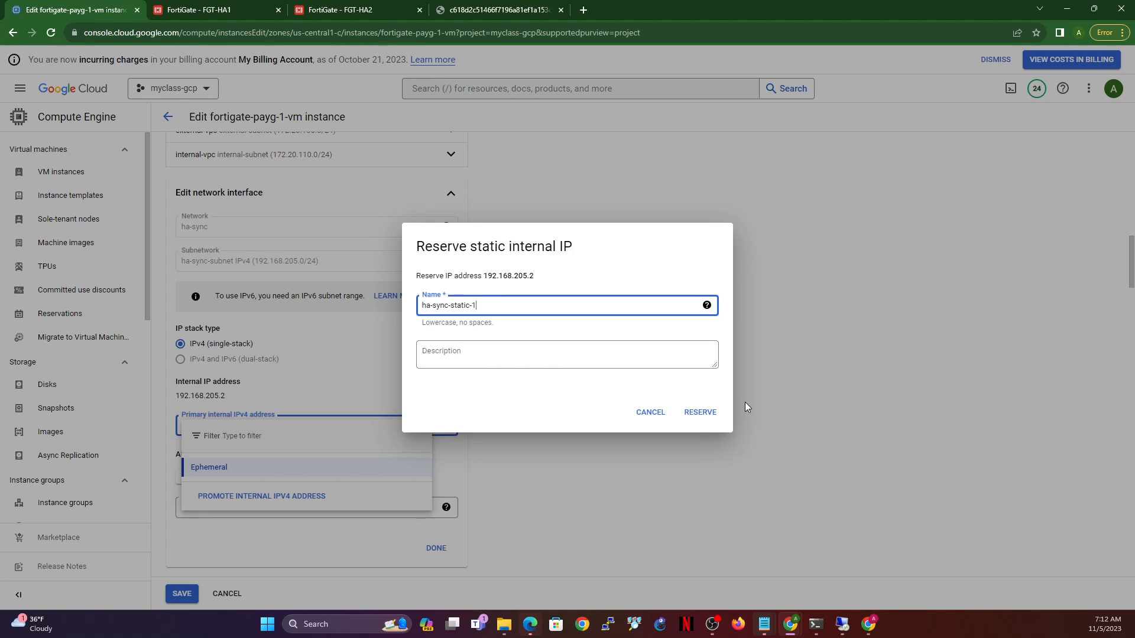
pyautogui.click(706, 412)
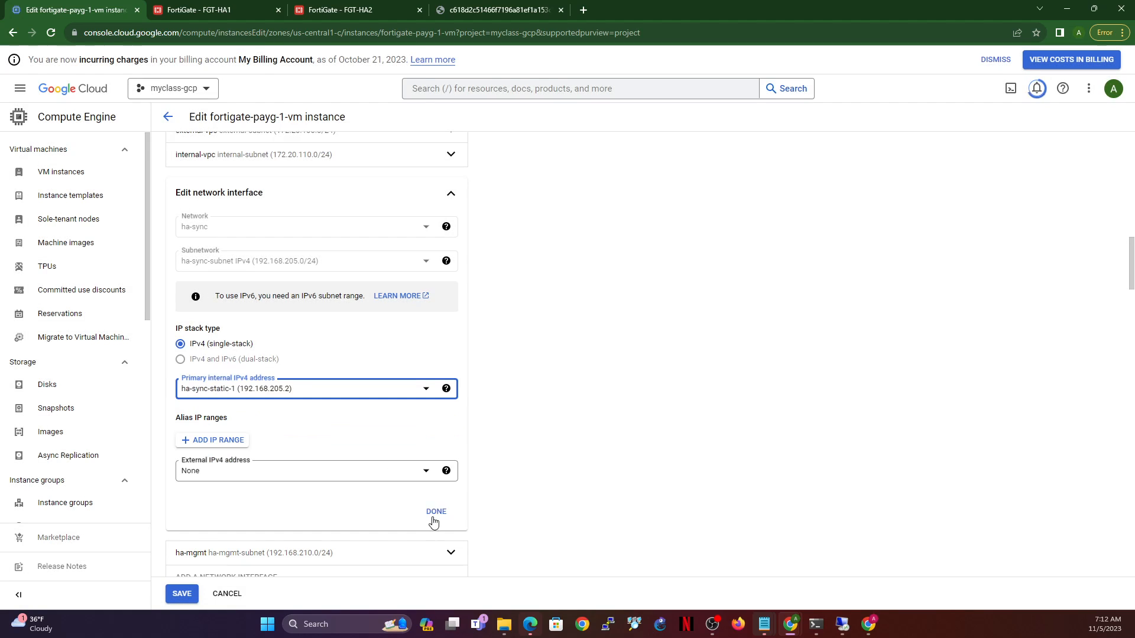
pyautogui.click(435, 511)
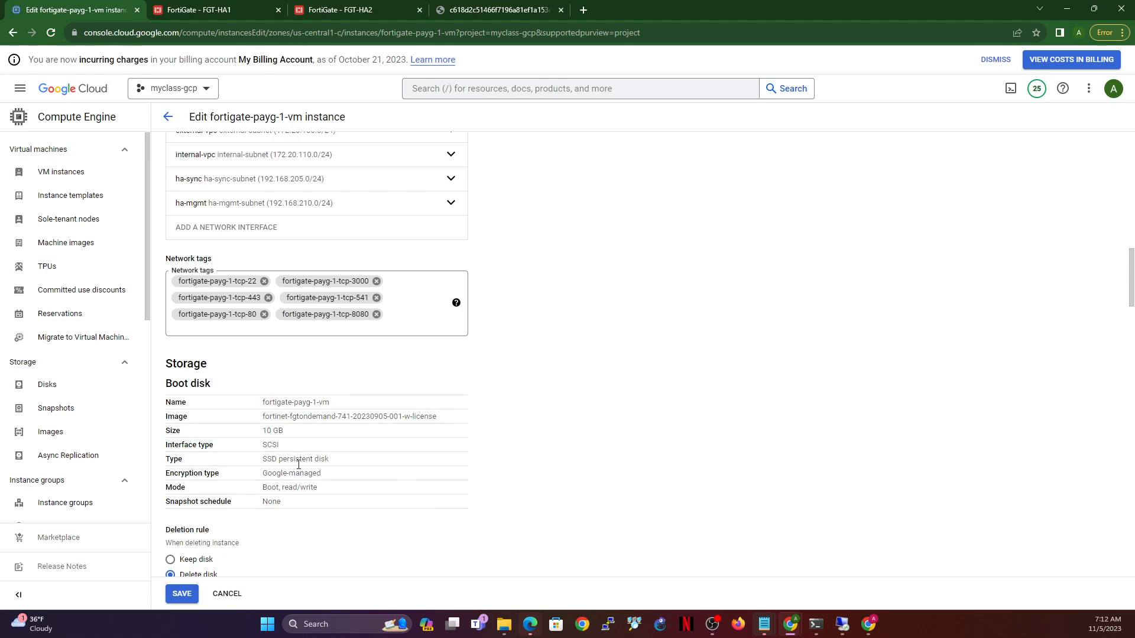
pyautogui.click(452, 204)
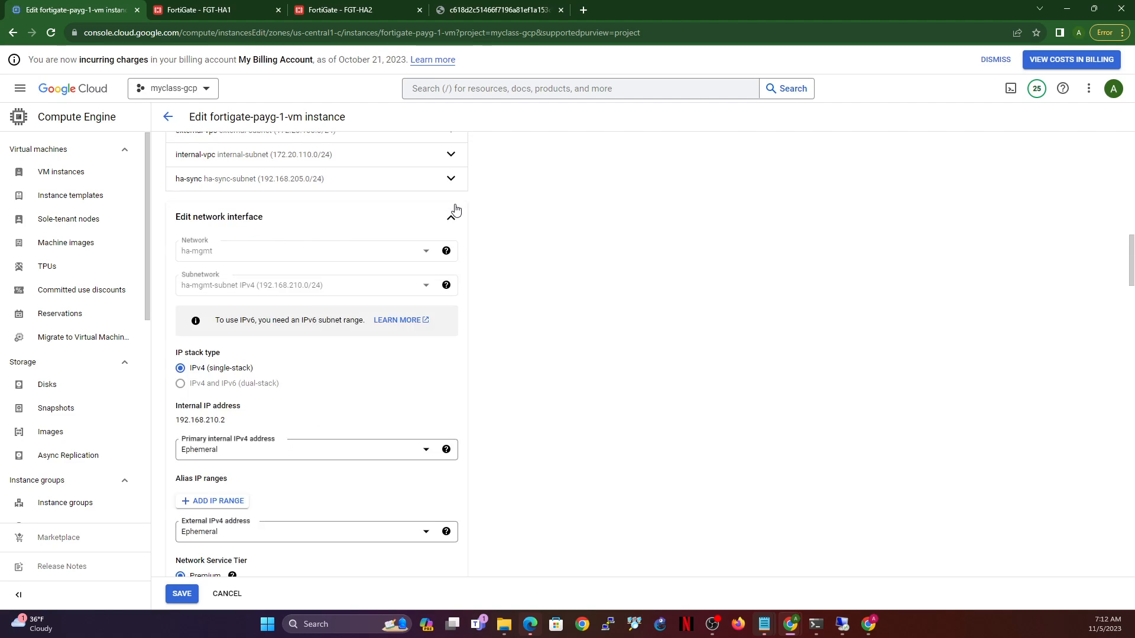
# - Reserve ha-mgmt's primary internal address 192.168.210.2 as static address ha-mgmt-static-1
pyautogui.click(337, 456)
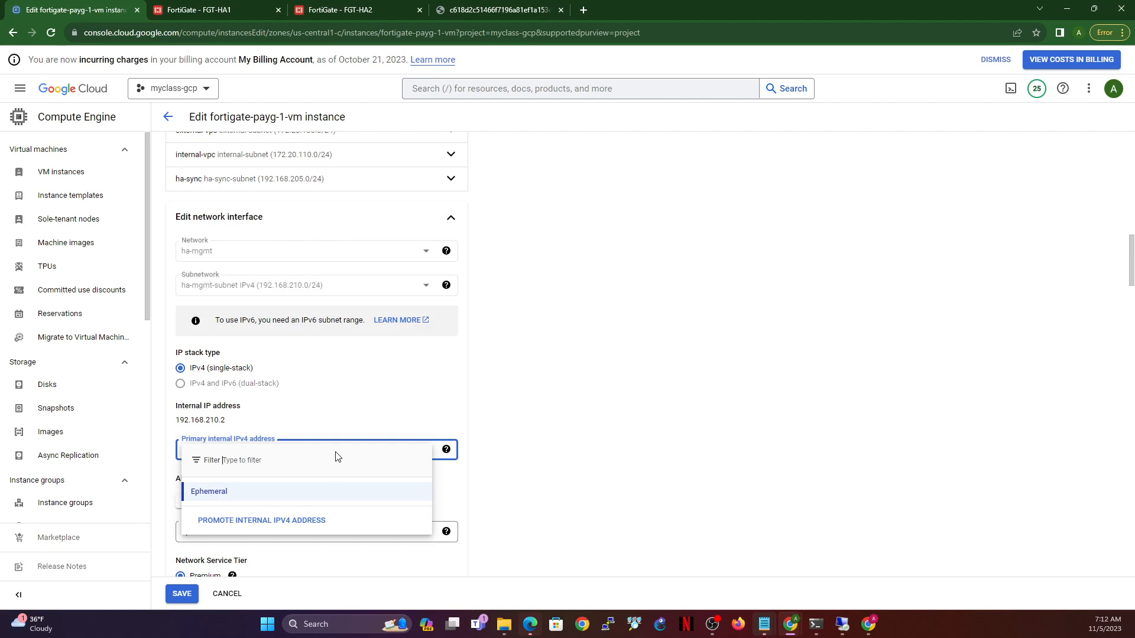
pyautogui.click(265, 526)
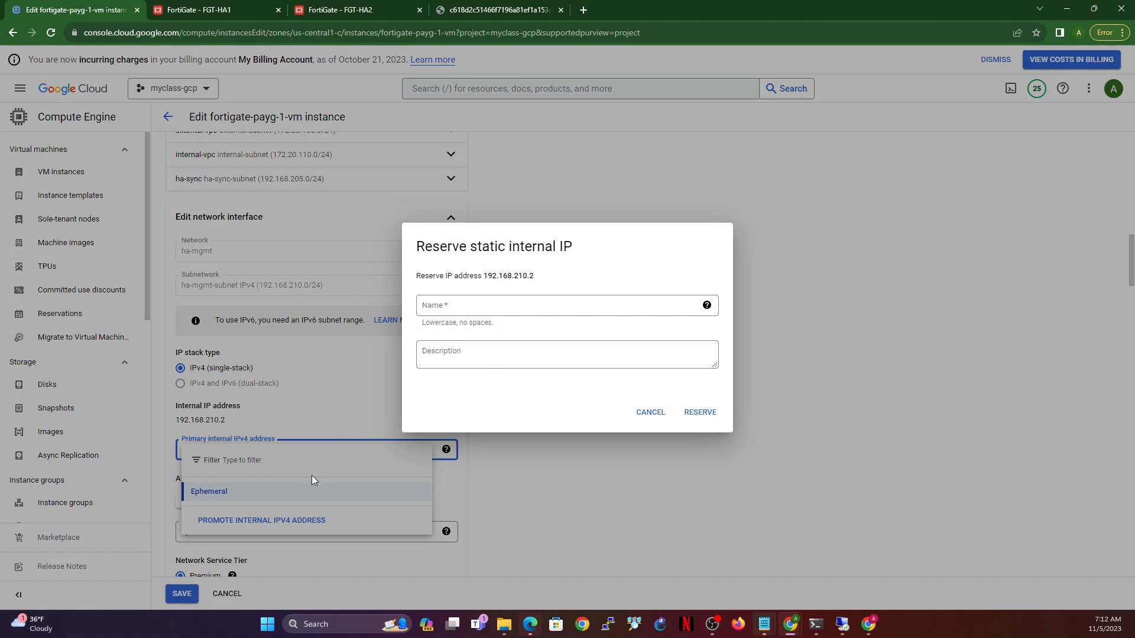
pyautogui.click(567, 308)
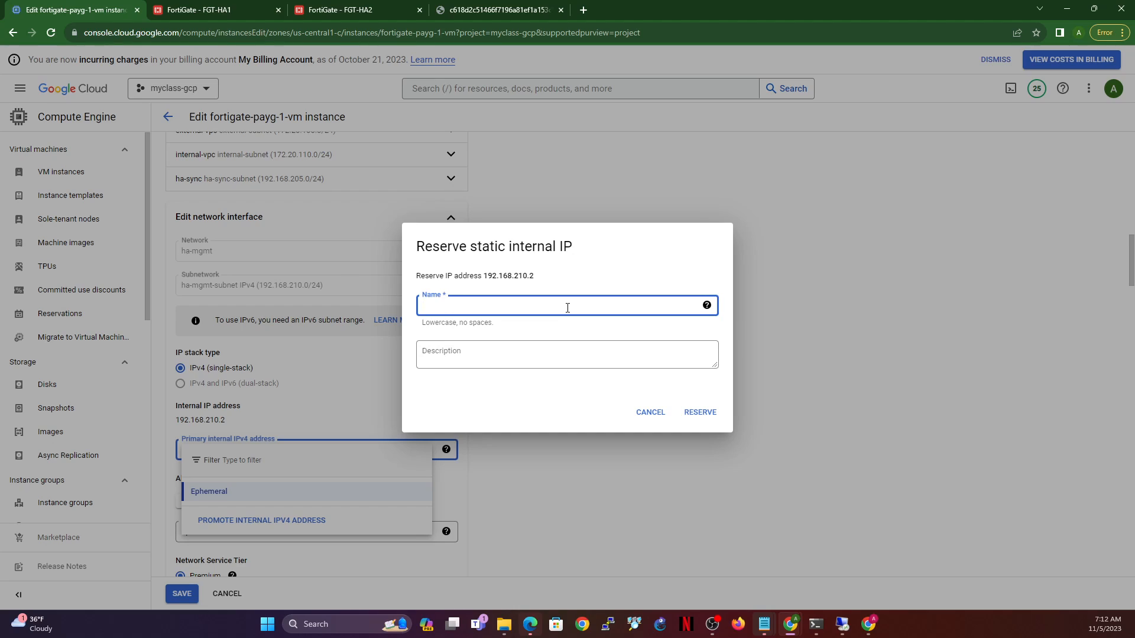
pyautogui.write('ha-mgmt-static-1')
pyautogui.click(709, 415)
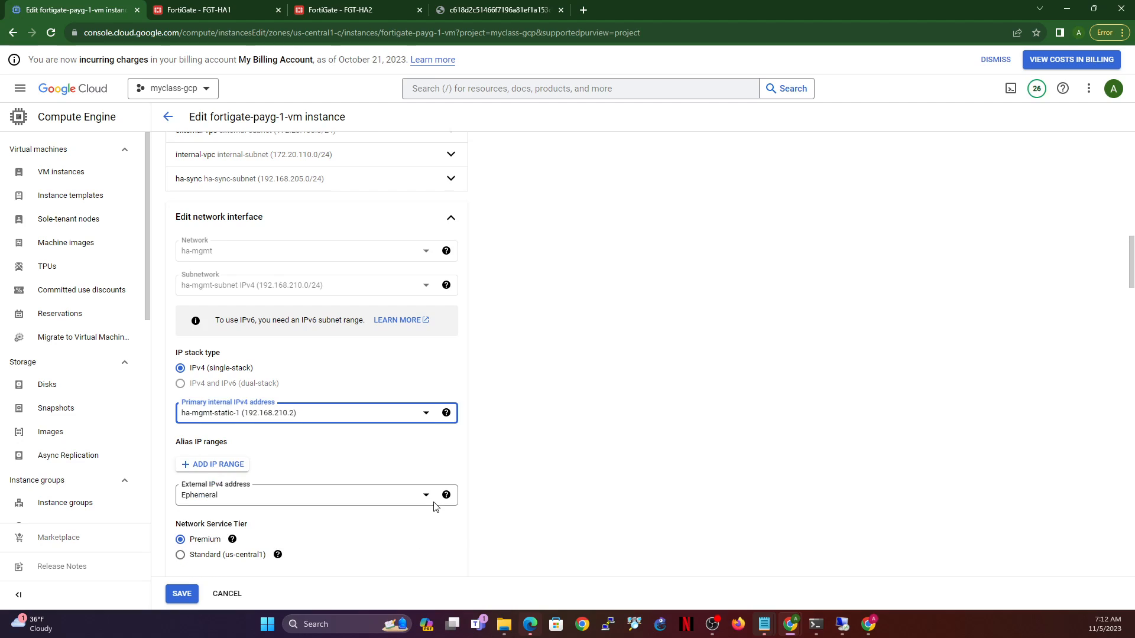
# - Reserve a static external address named ha-mgmt-1 (35.224.68.51) for ha-mgmt
pyautogui.click(414, 503)
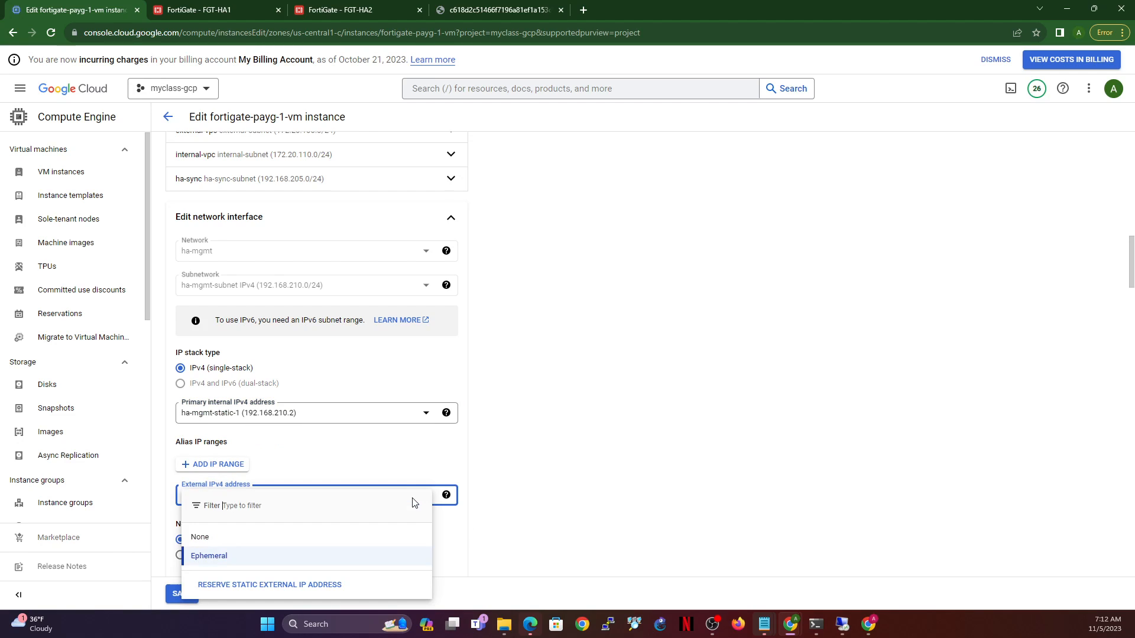
pyautogui.click(305, 585)
pyautogui.click(539, 295)
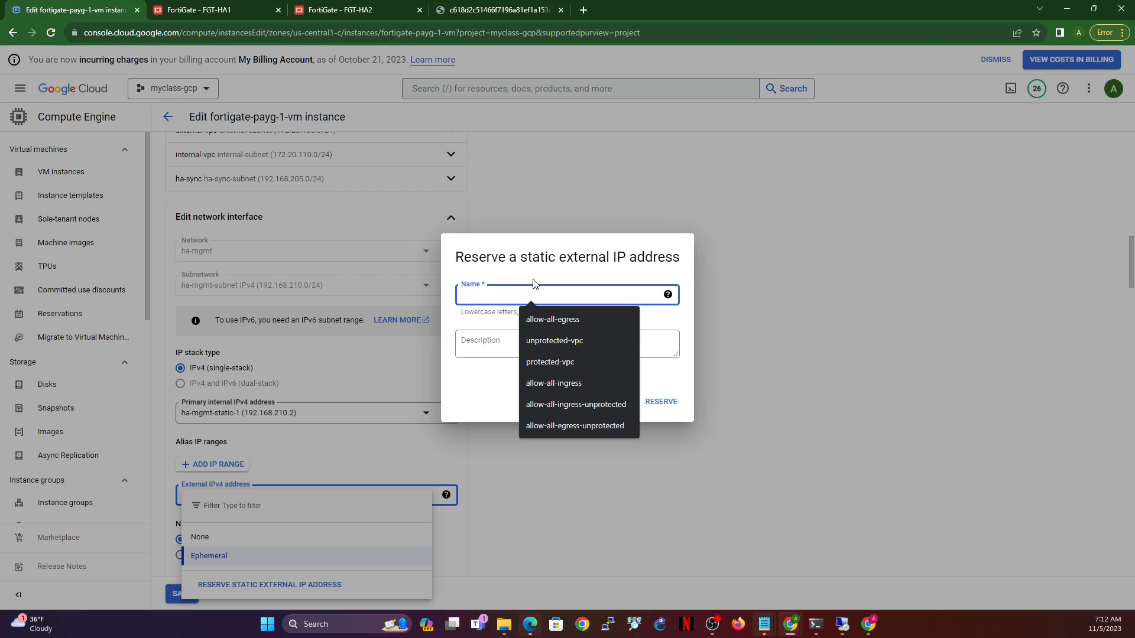
pyautogui.write('ham')
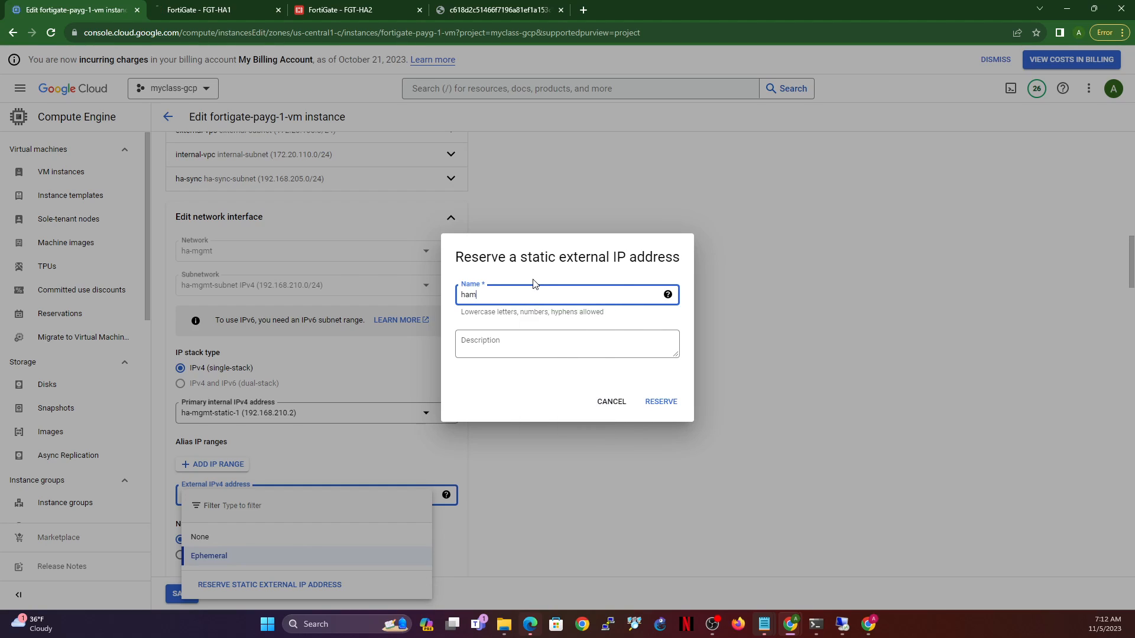
pyautogui.write('gt')
pyautogui.press('BackSpace')
pyautogui.press('BackSpace')
pyautogui.press('BackSpace')
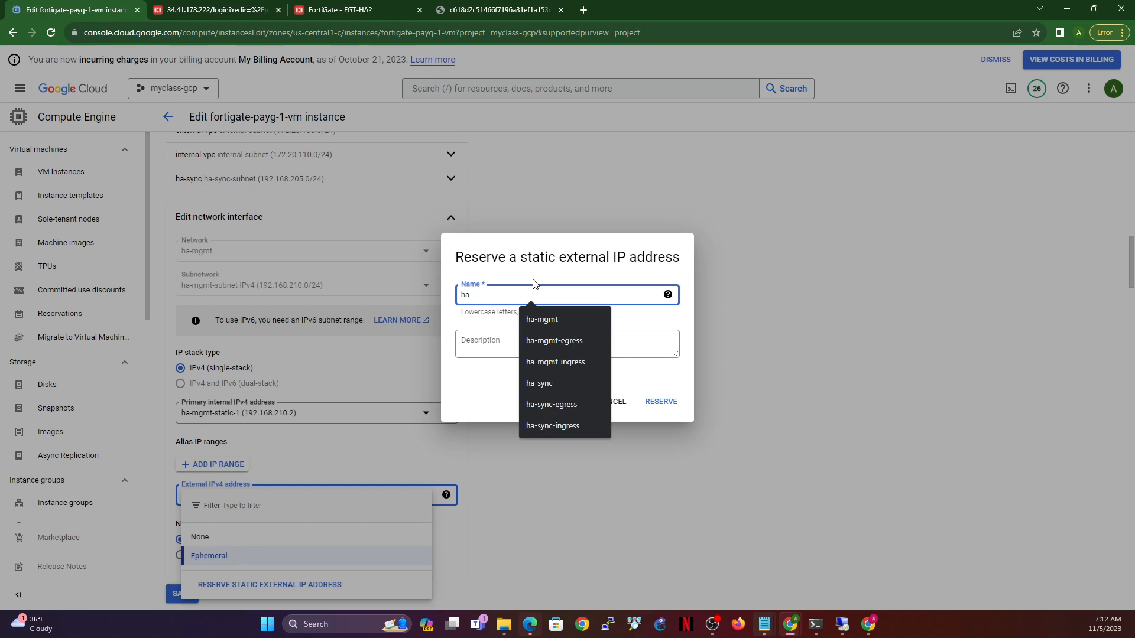
pyautogui.write('-gm')
pyautogui.press('BackSpace')
pyautogui.press('BackSpace')
pyautogui.write('m')
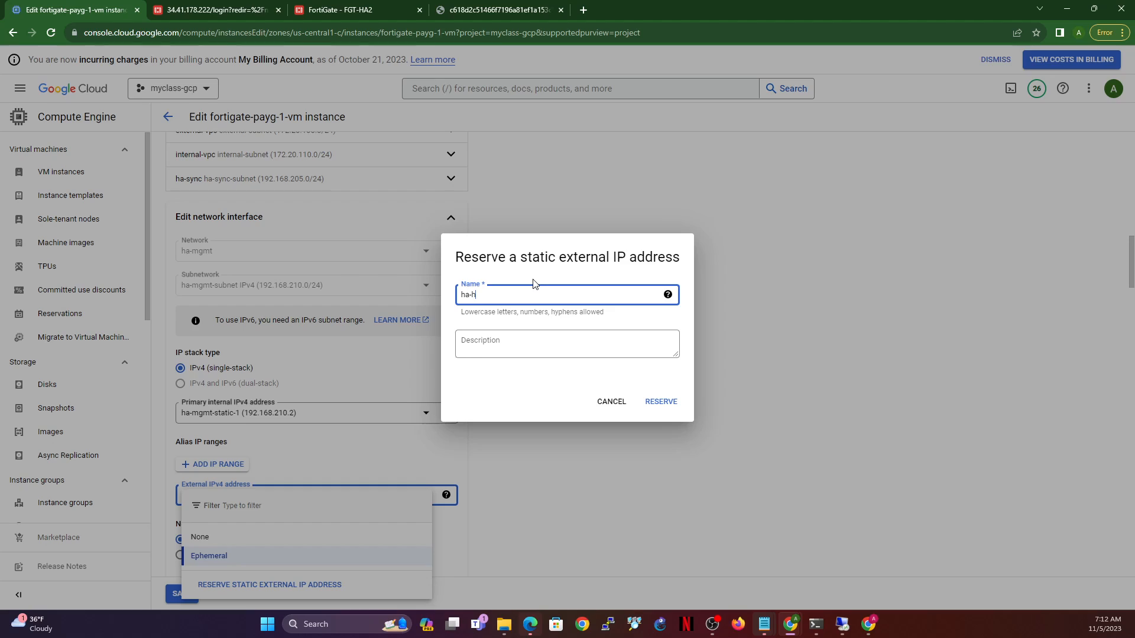
pyautogui.write('gmt-')
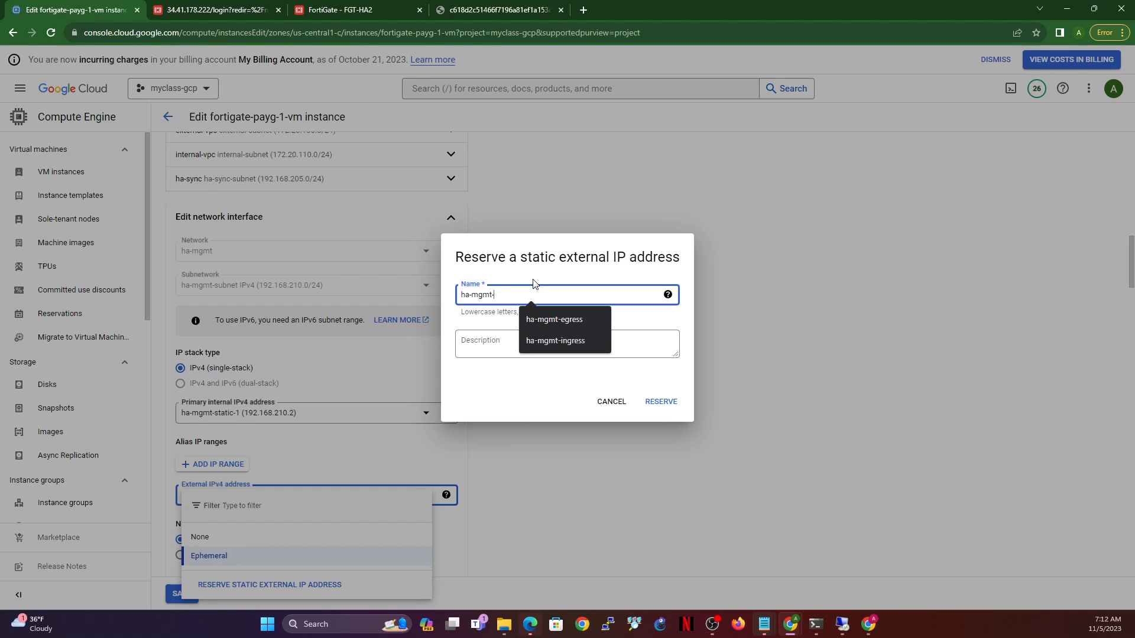
pyautogui.press('BackSpace')
pyautogui.write('1')
pyautogui.press('BackSpace')
pyautogui.write('-1')
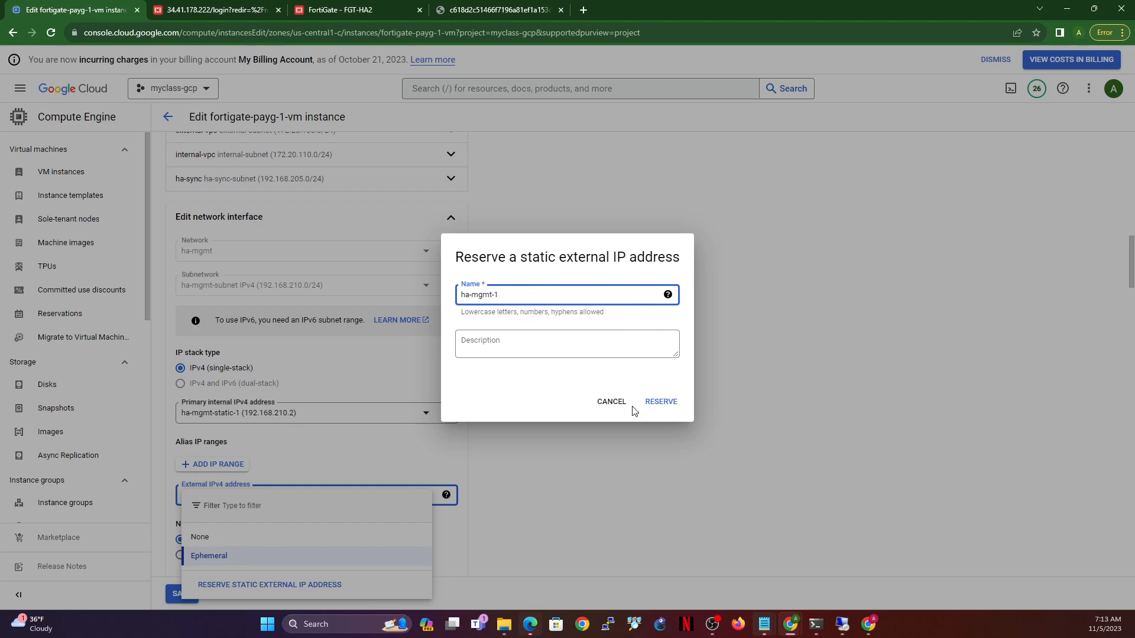
pyautogui.click(653, 409)
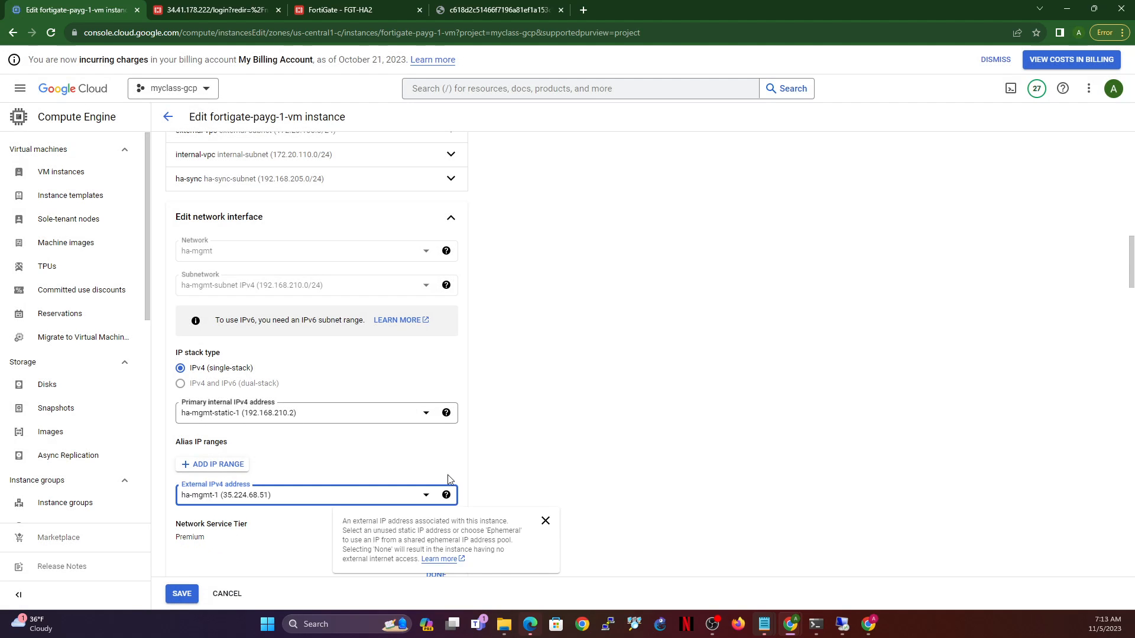
# - Finish the ha-mgmt interface, save fortigate-payg-1-vm, and return to VM instances
pyautogui.scroll(-1, 448, 475)
pyautogui.scroll(-1, 448, 476)
pyautogui.click(444, 461)
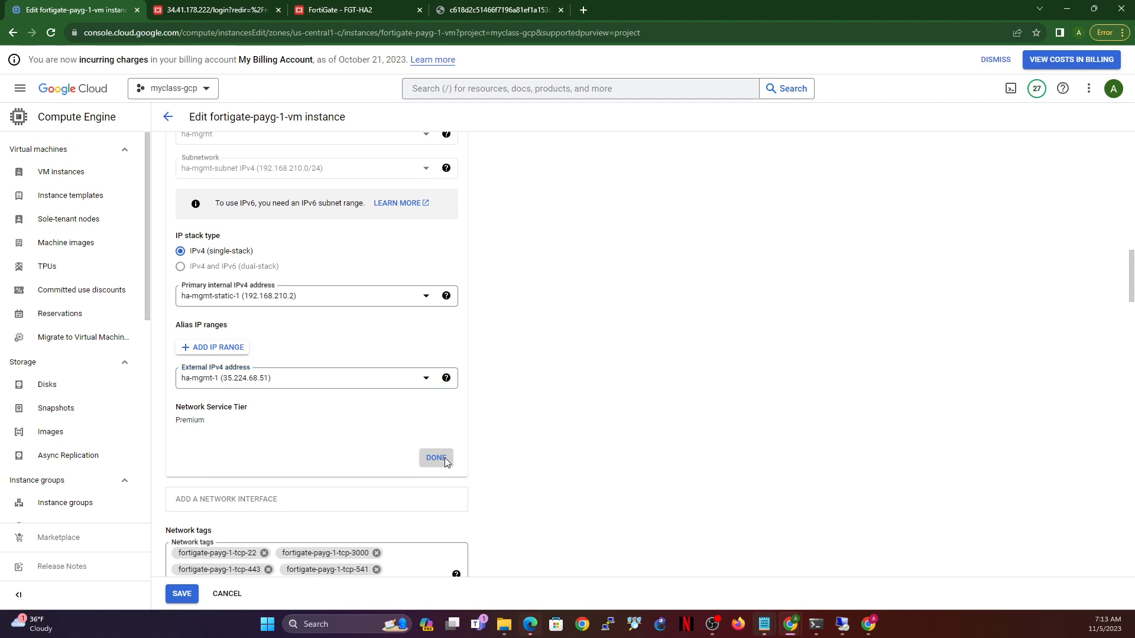
pyautogui.click(182, 594)
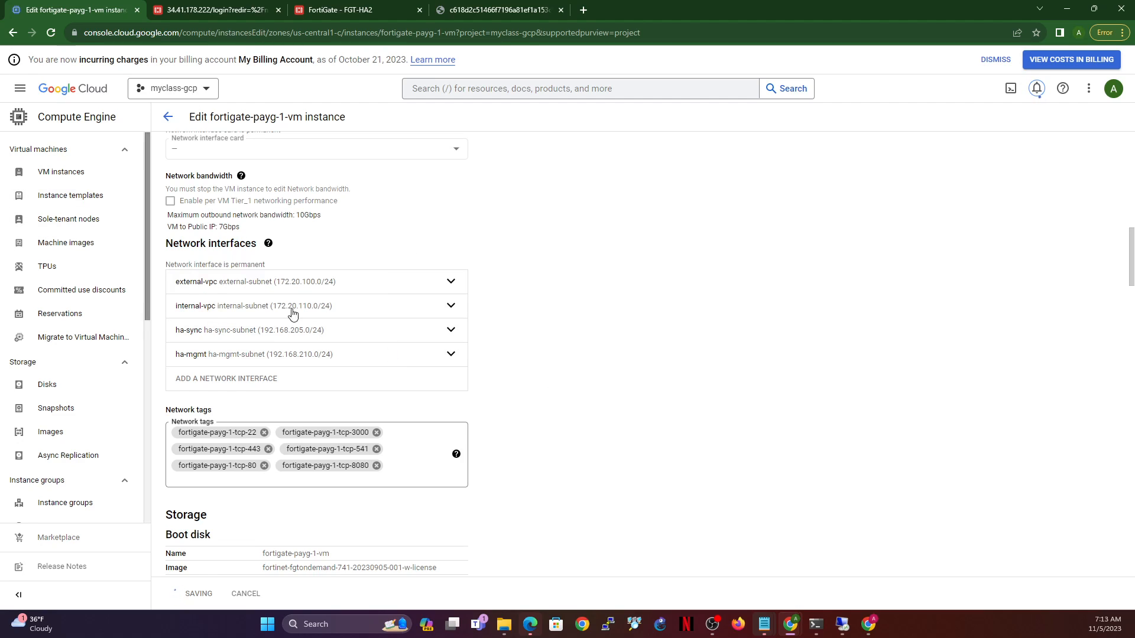
pyautogui.click(78, 173)
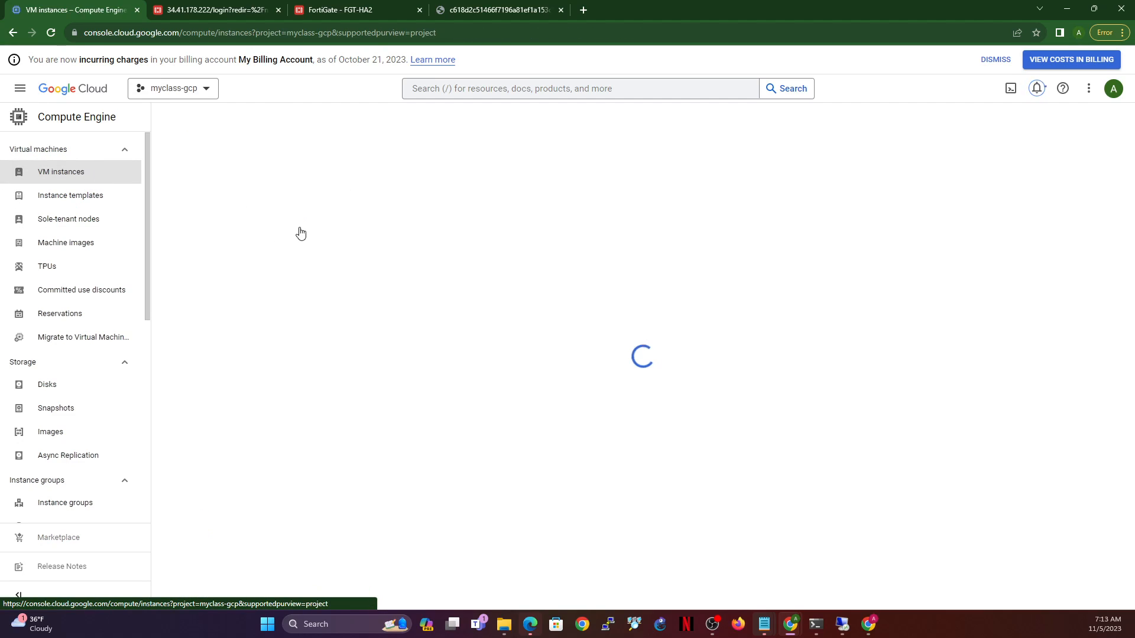
# - Open fgt-ha2-vm in edit mode and expand its external-vpc interface
pyautogui.click(276, 263)
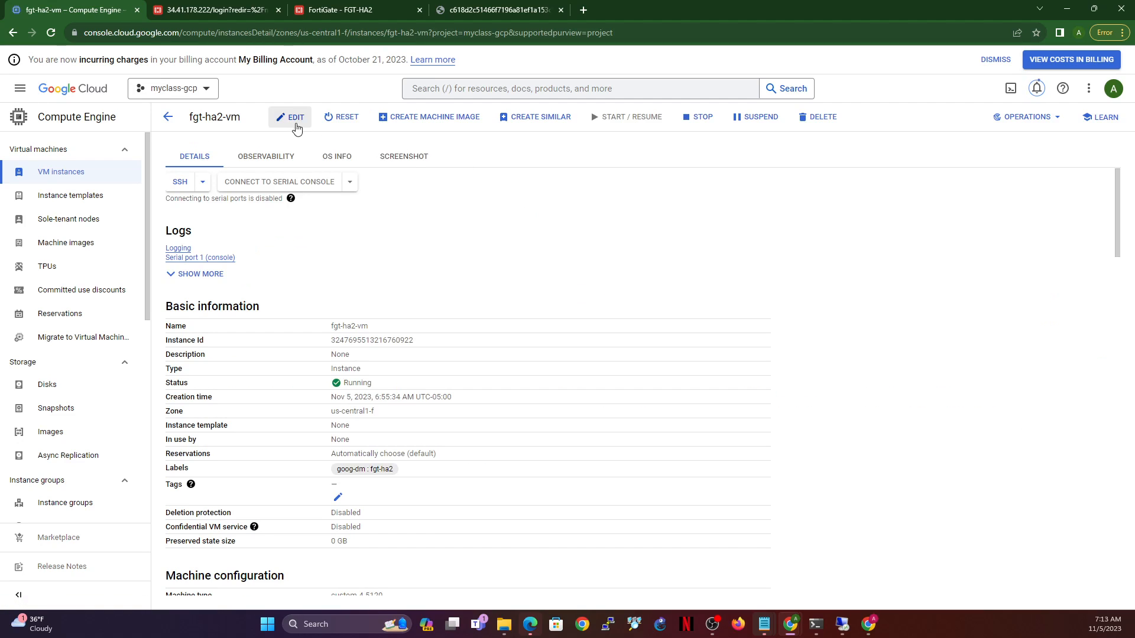
pyautogui.click(291, 117)
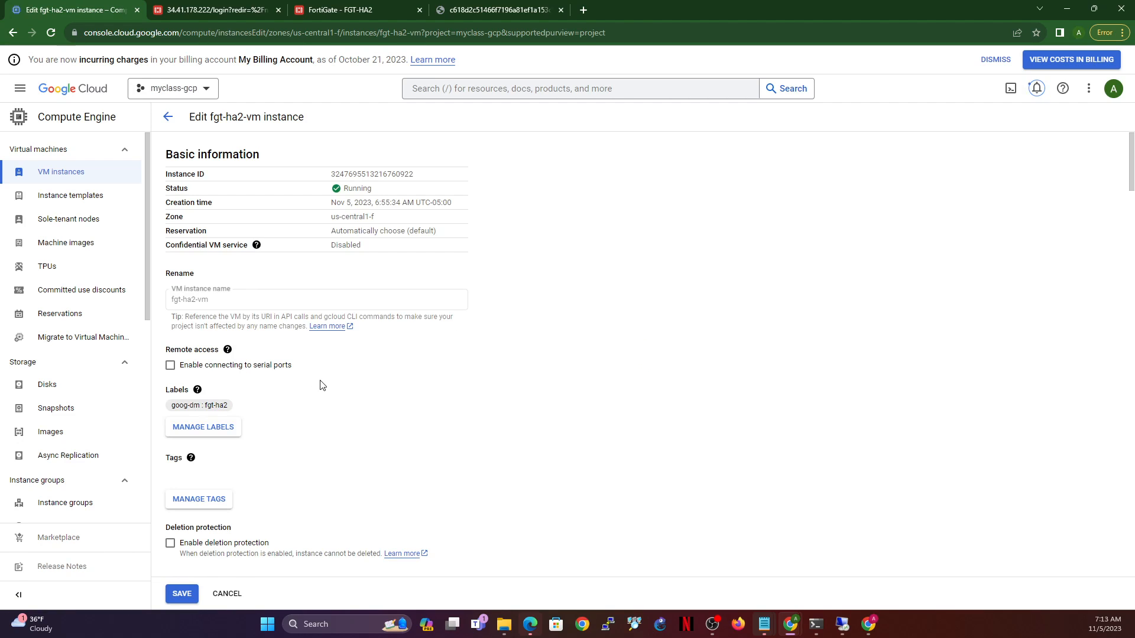
pyautogui.scroll(-2, 323, 386)
pyautogui.scroll(-5, 479, 384)
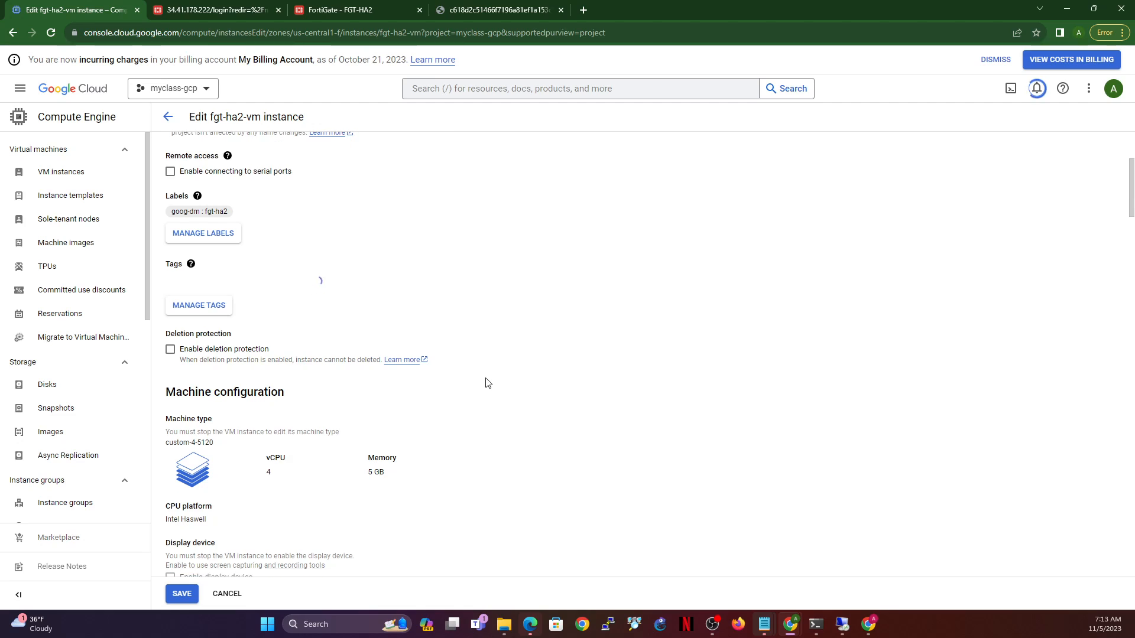
pyautogui.scroll(-6, 476, 388)
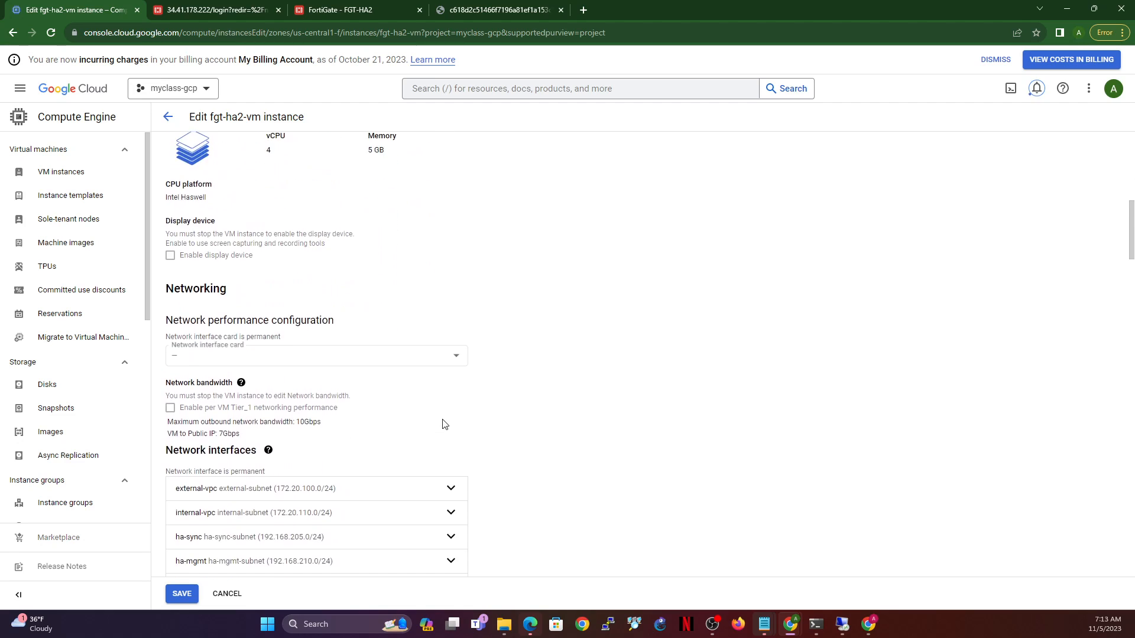
pyautogui.click(393, 315)
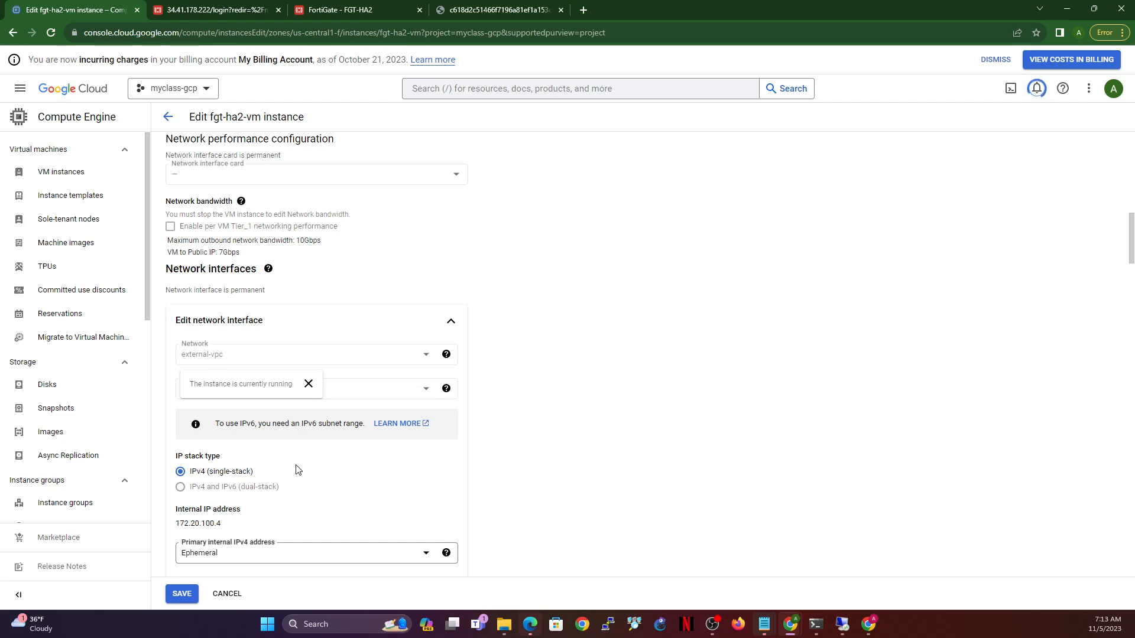
# - Reserve external-vpc's internal address 172.20.100.4 as static address ext-static-2
pyautogui.scroll(-1, 300, 472)
pyautogui.click(311, 490)
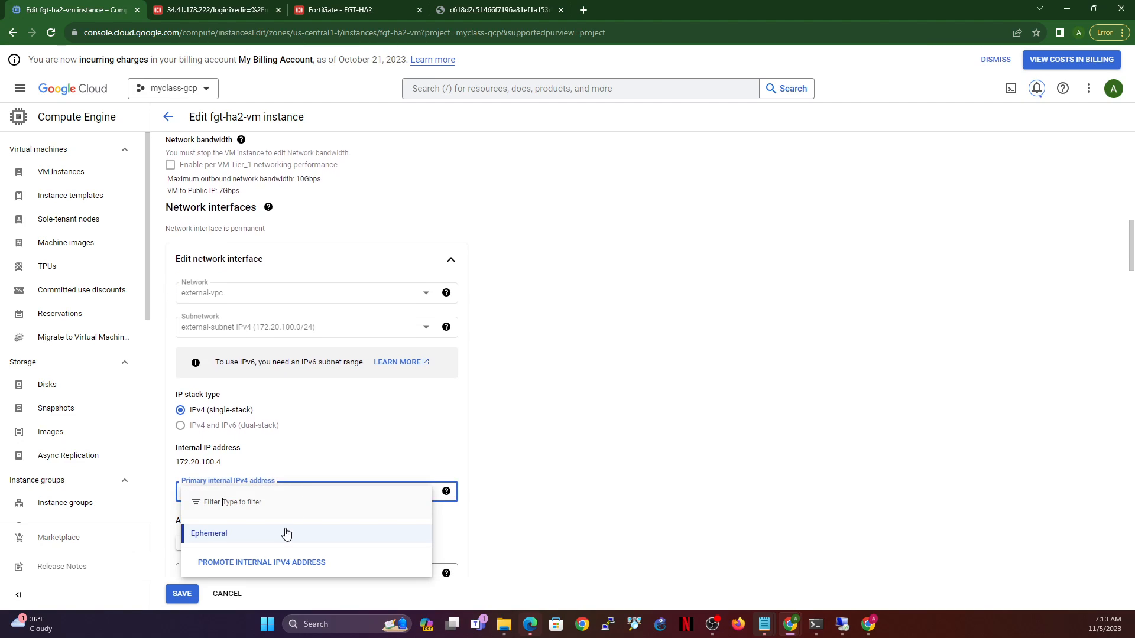
pyautogui.click(270, 564)
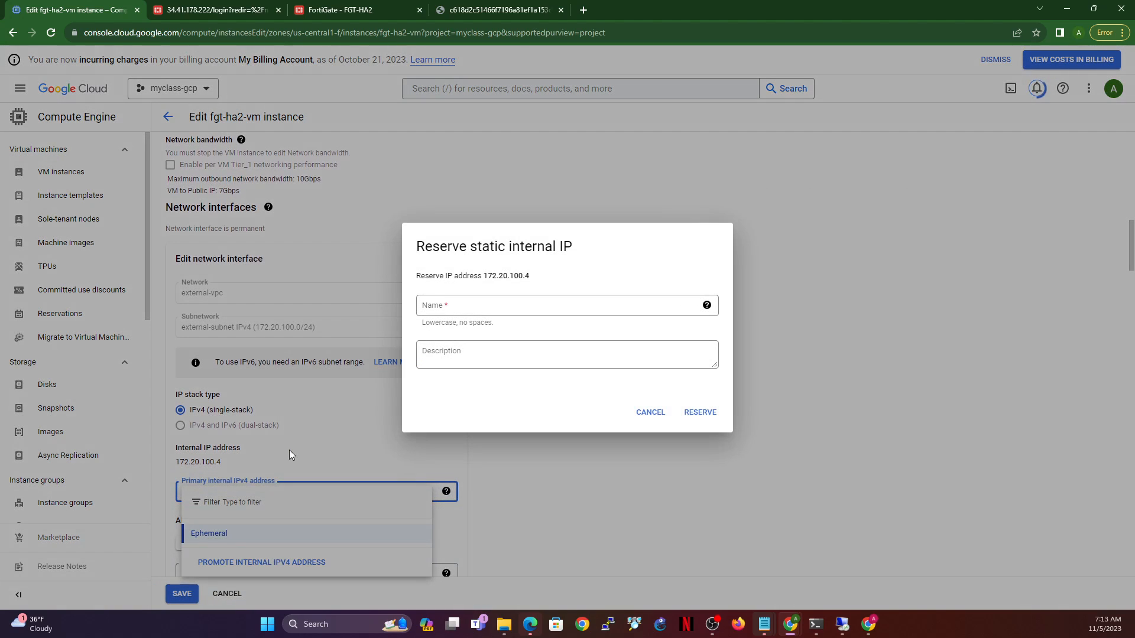
pyautogui.click(530, 308)
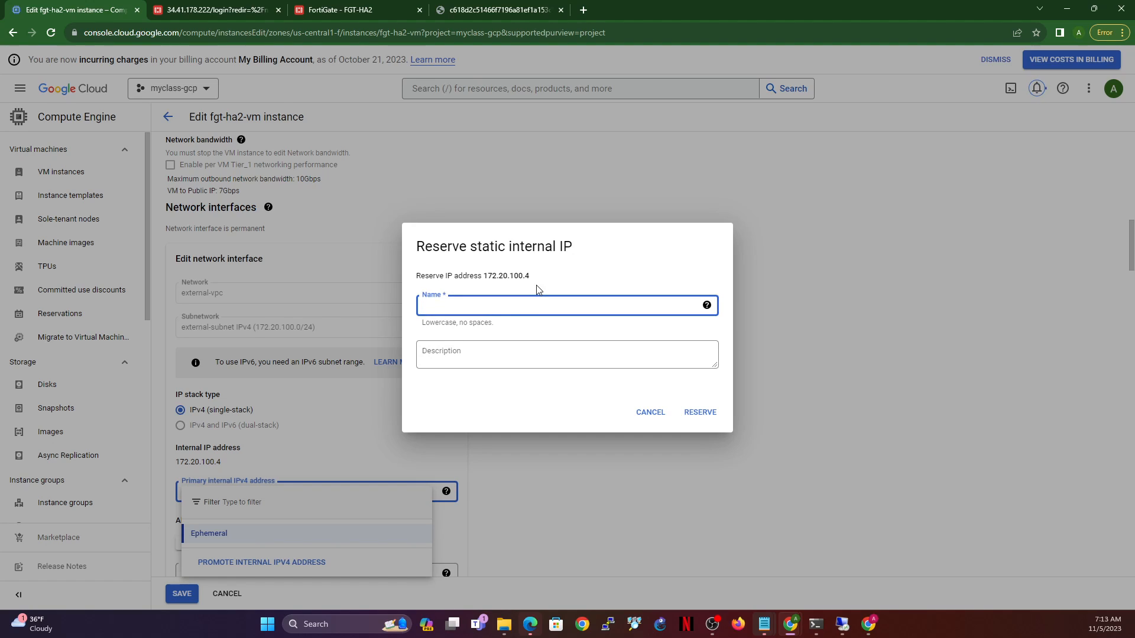
pyautogui.write('ext-stac')
pyautogui.press('BackSpace')
pyautogui.write('tic-2')
pyautogui.click(710, 420)
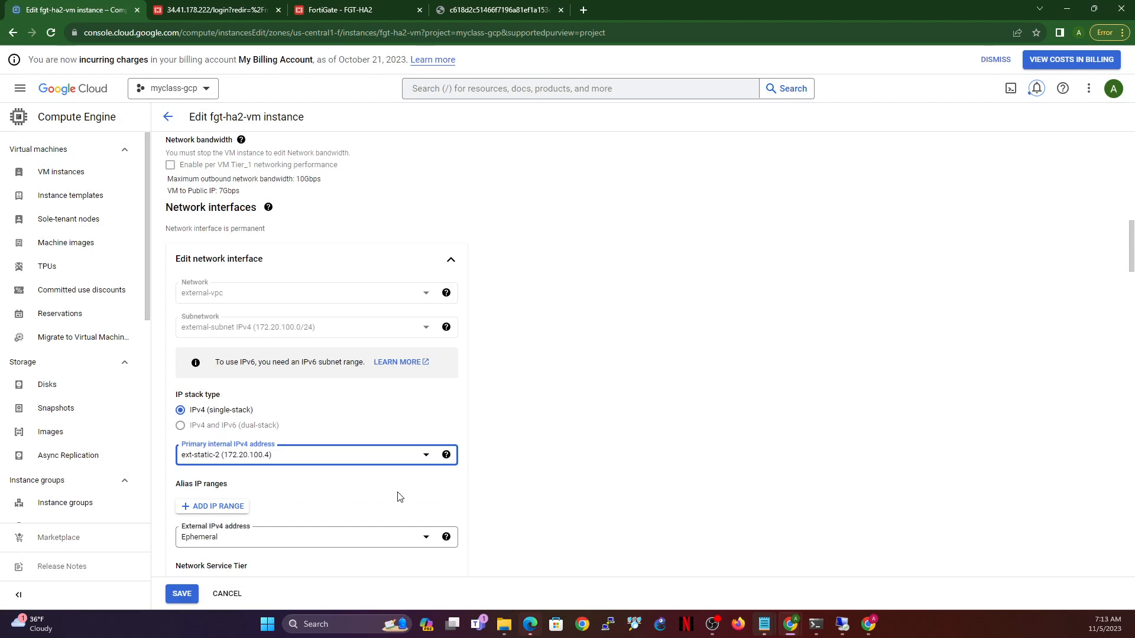
# - Keep external-vpc's external address Ephemeral and finish the interface edit
pyautogui.click(389, 535)
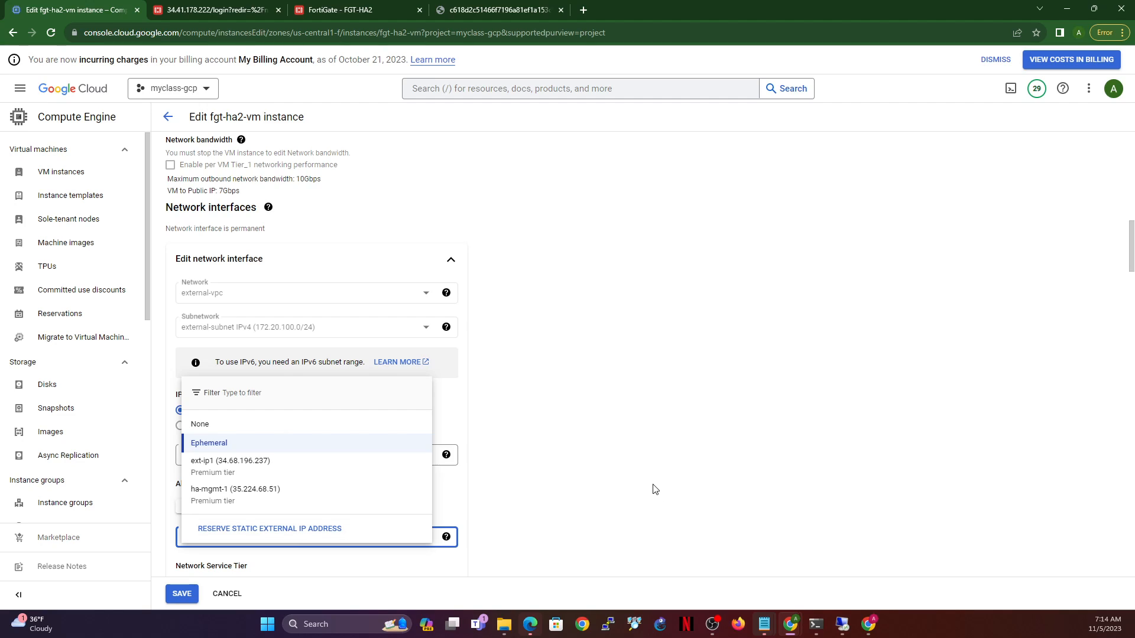
pyautogui.click(677, 475)
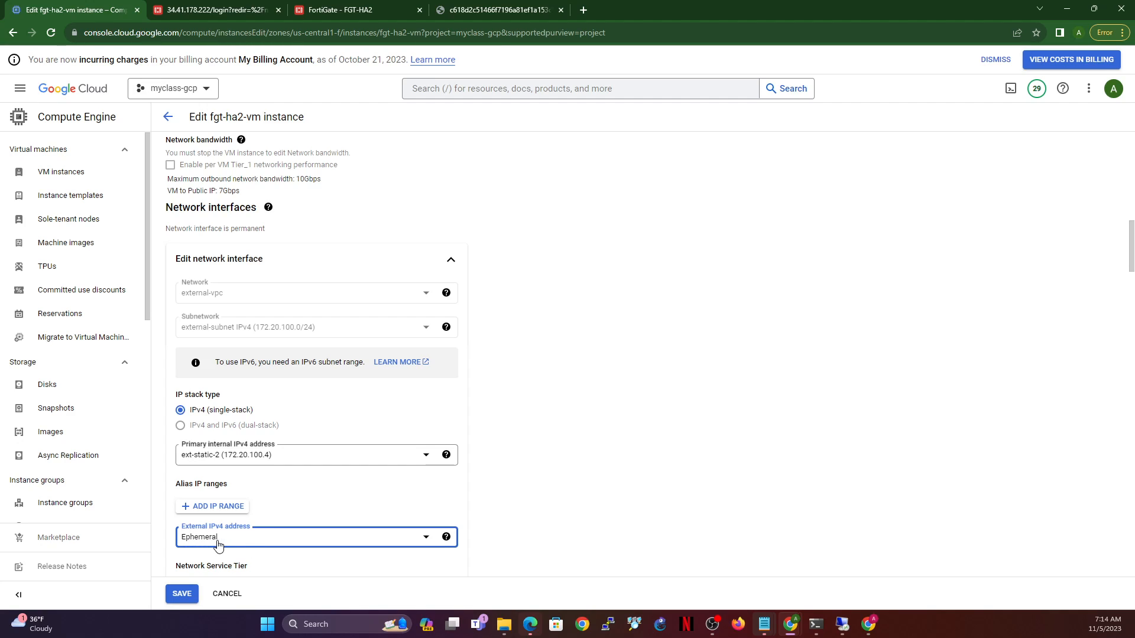
pyautogui.scroll(-2, 500, 446)
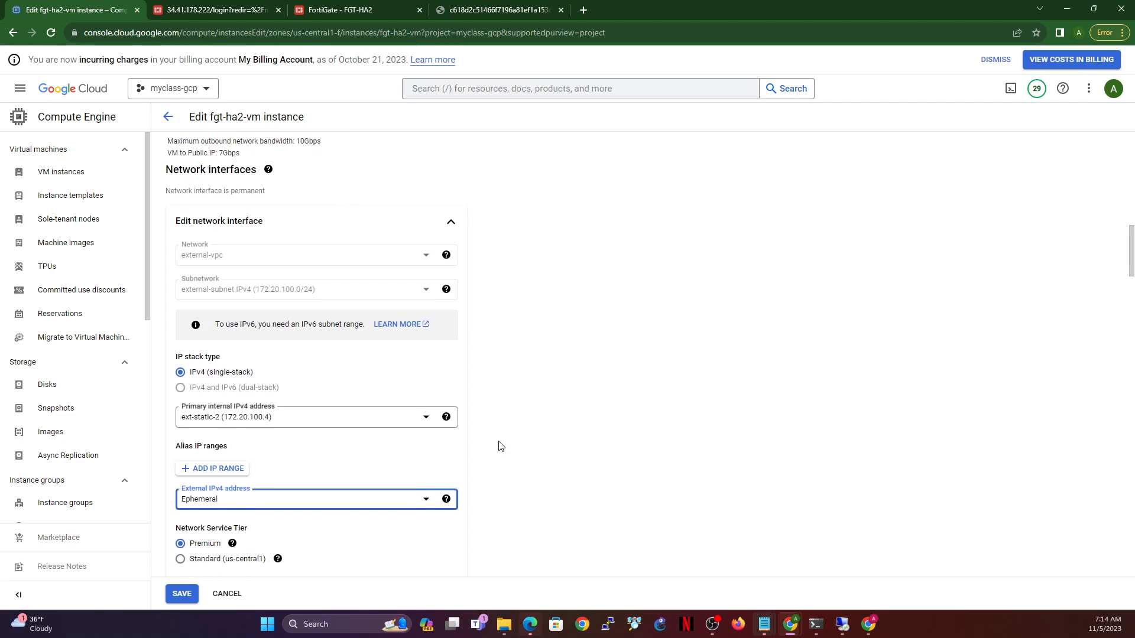
pyautogui.scroll(-3, 468, 459)
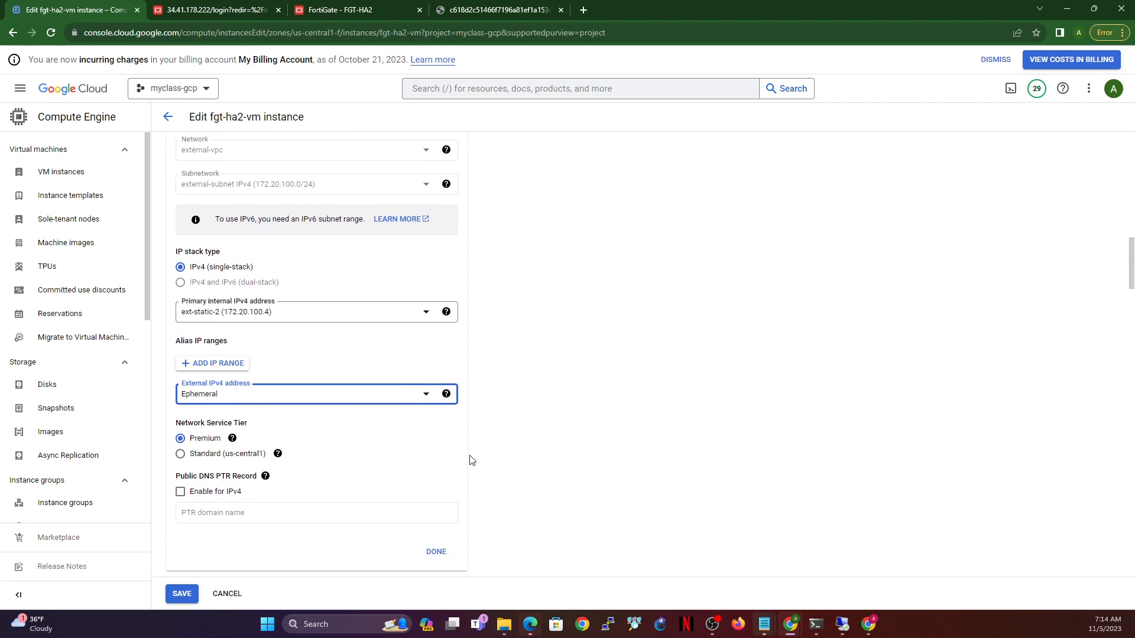
pyautogui.click(436, 418)
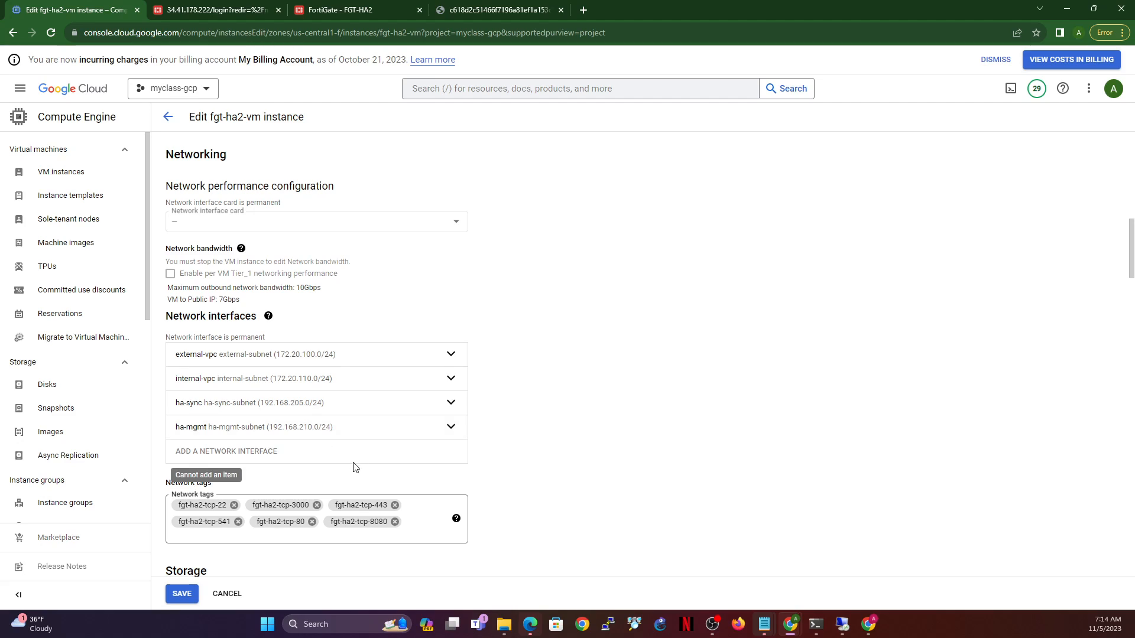
# - Reserve internal-vpc's primary internal address 172.20.110.4 as int-static-2 and close the interface
pyautogui.click(380, 378)
pyautogui.scroll(-3, 313, 482)
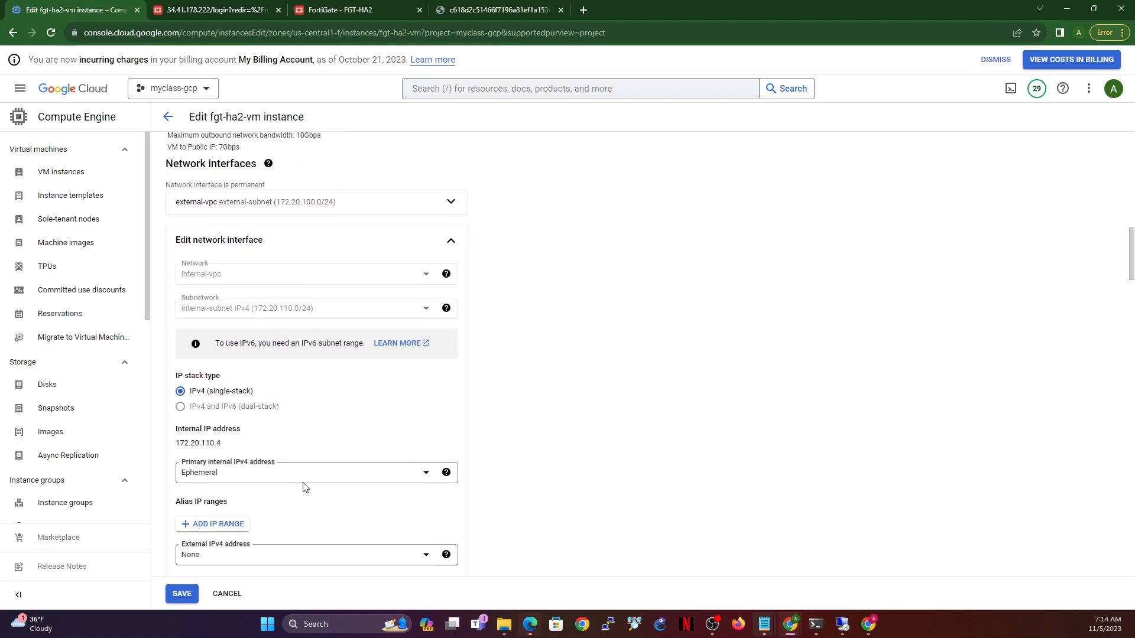
pyautogui.click(306, 428)
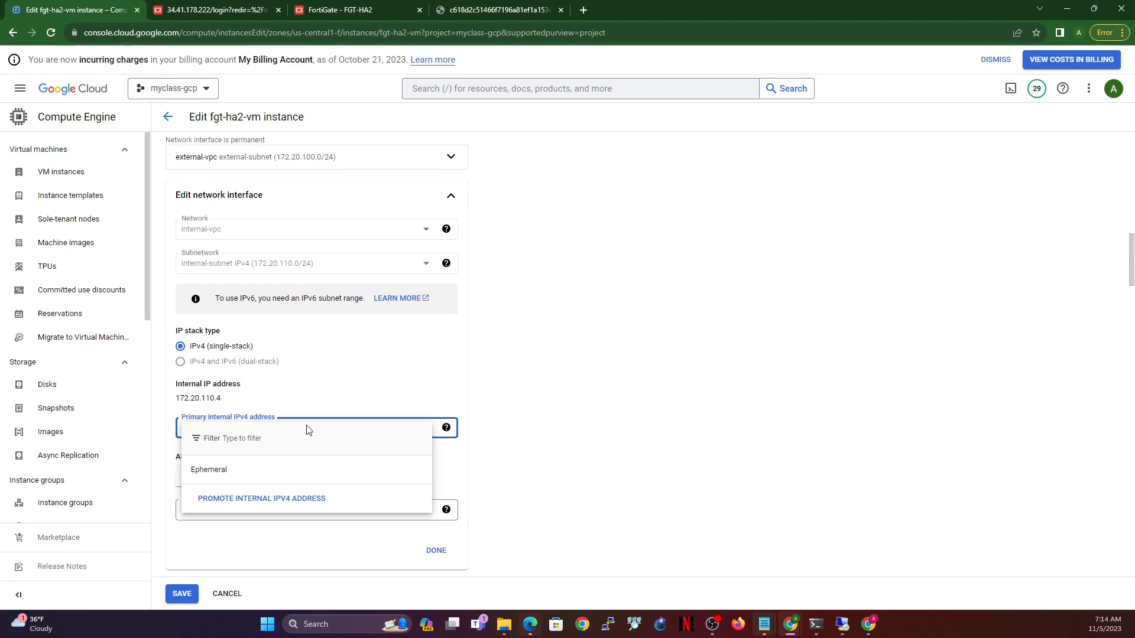
pyautogui.click(252, 498)
pyautogui.click(549, 304)
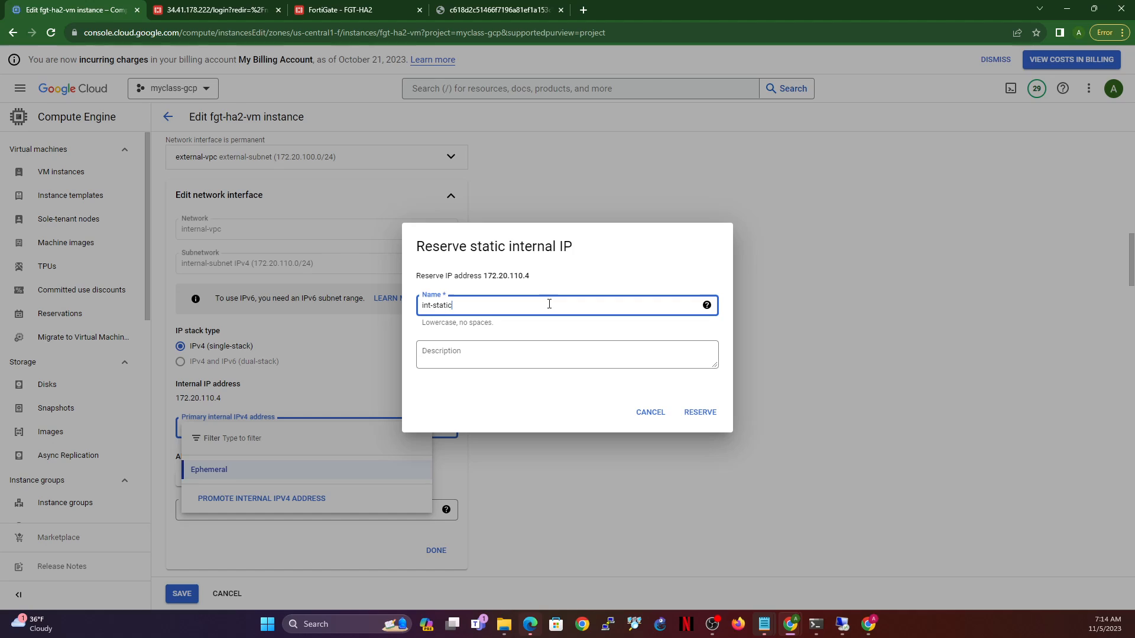
pyautogui.click(703, 414)
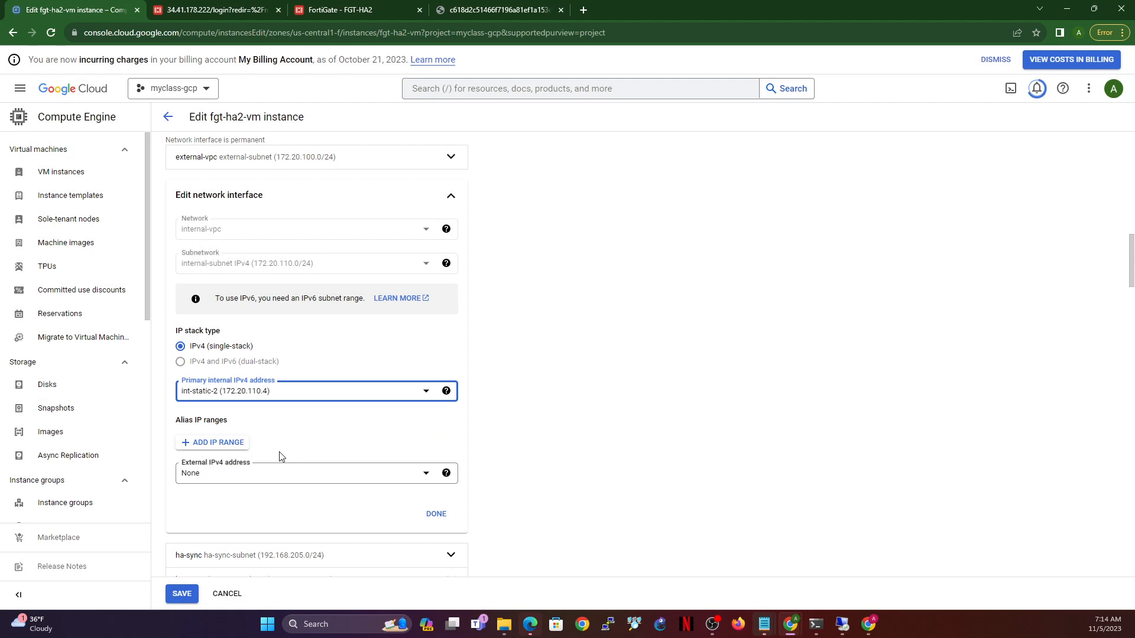
pyautogui.click(435, 512)
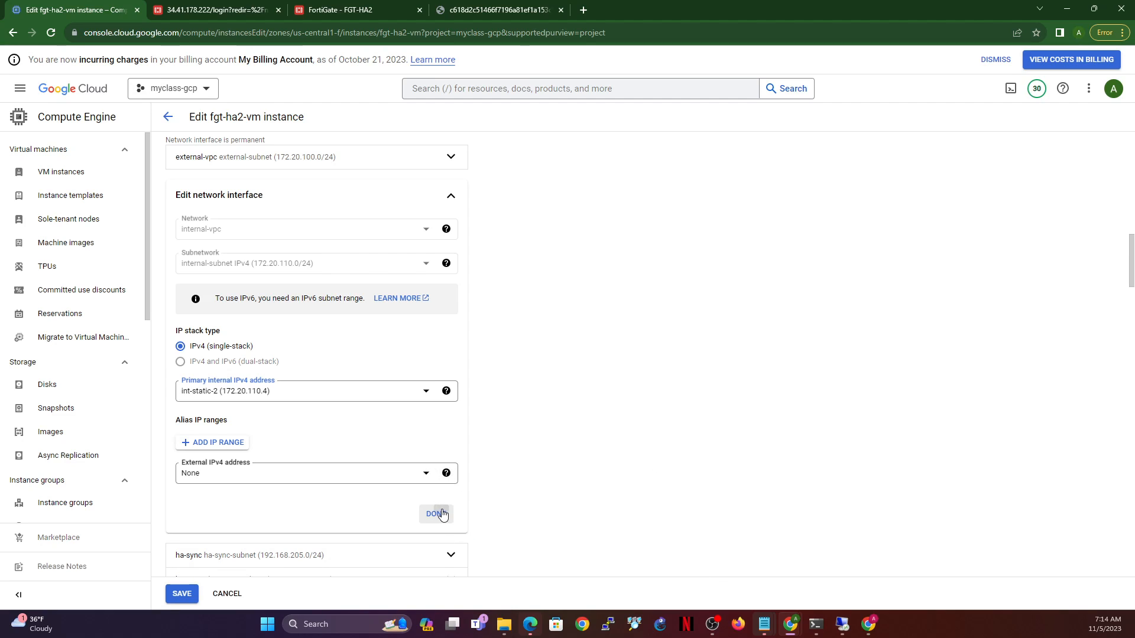
pyautogui.scroll(-4, 296, 467)
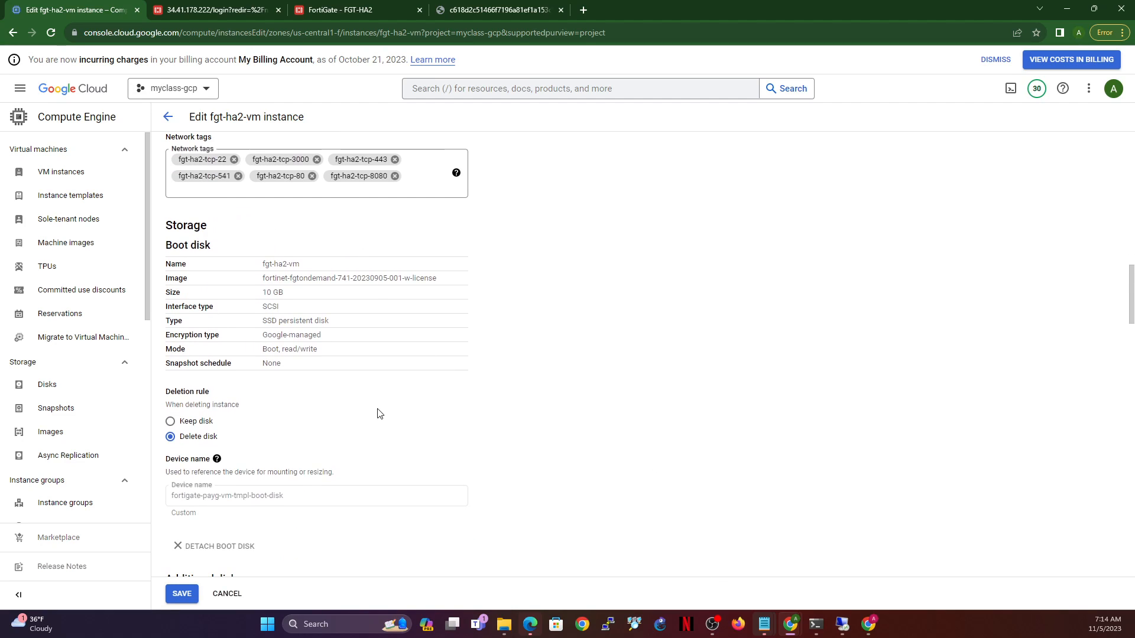
pyautogui.scroll(7, 384, 410)
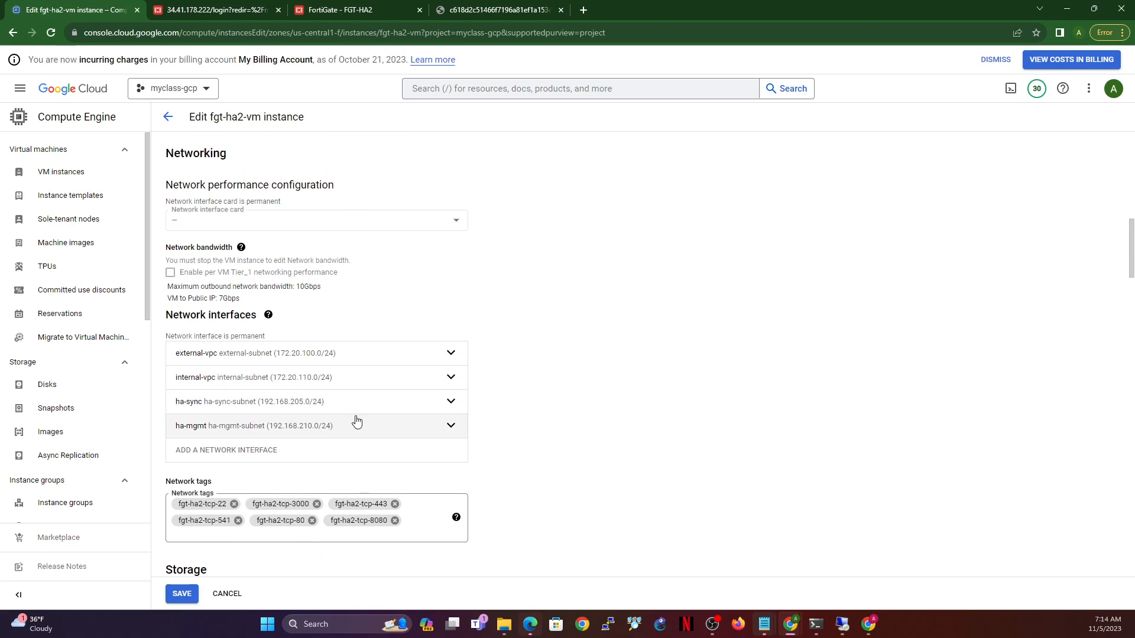
# - Promote ha-sync's internal address 192.168.205.3 to static reservation ha-sync-static-2
pyautogui.click(450, 401)
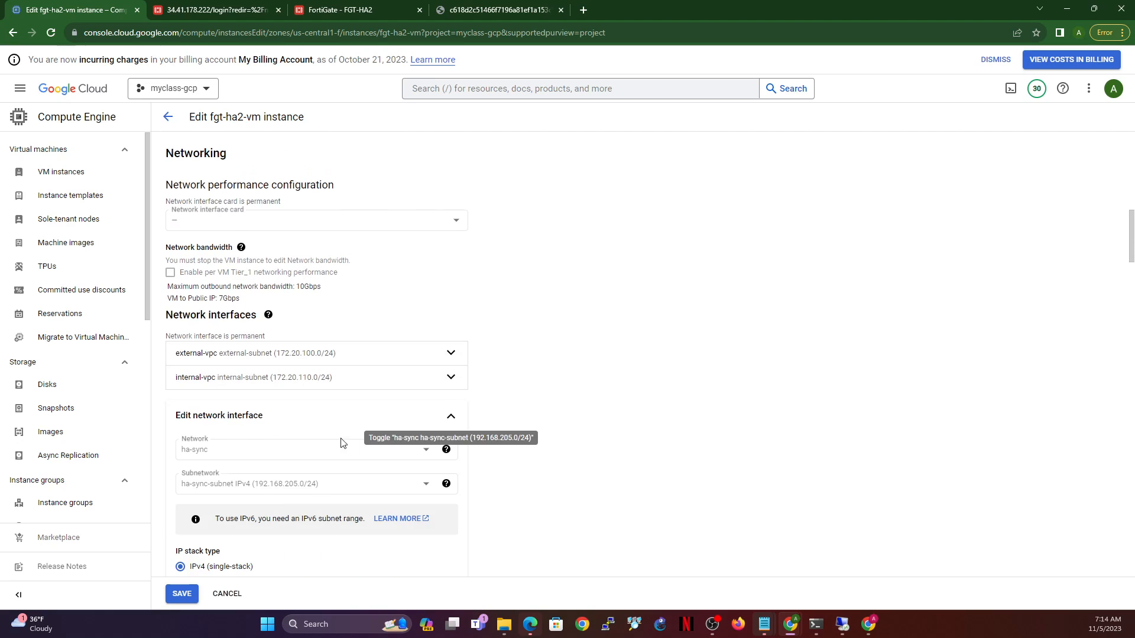
pyautogui.scroll(-3, 473, 479)
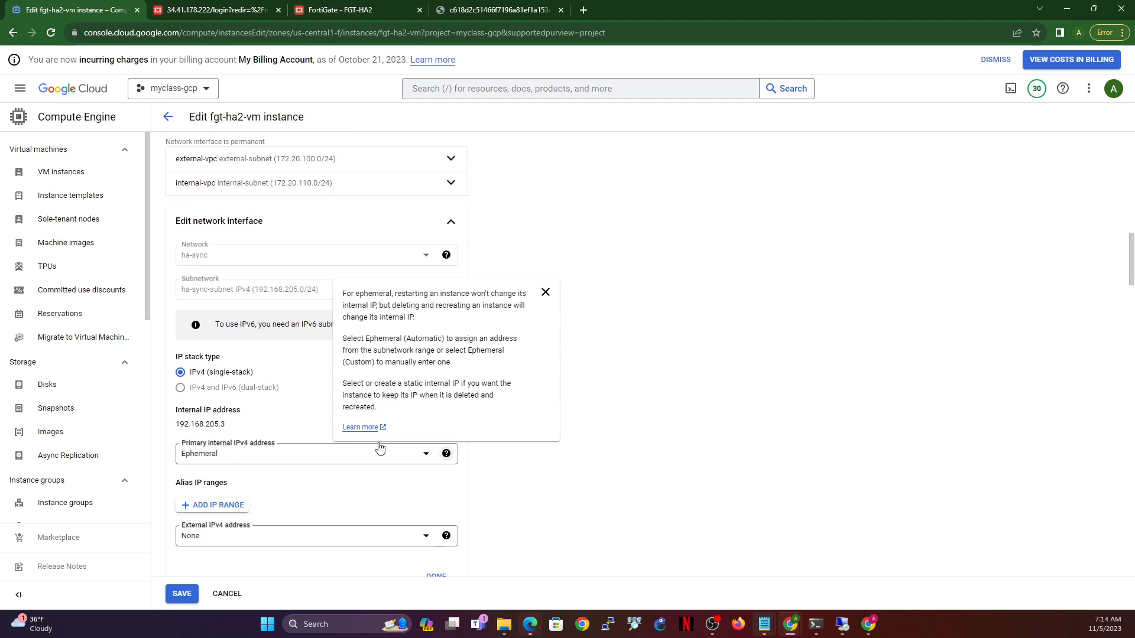
pyautogui.click(334, 457)
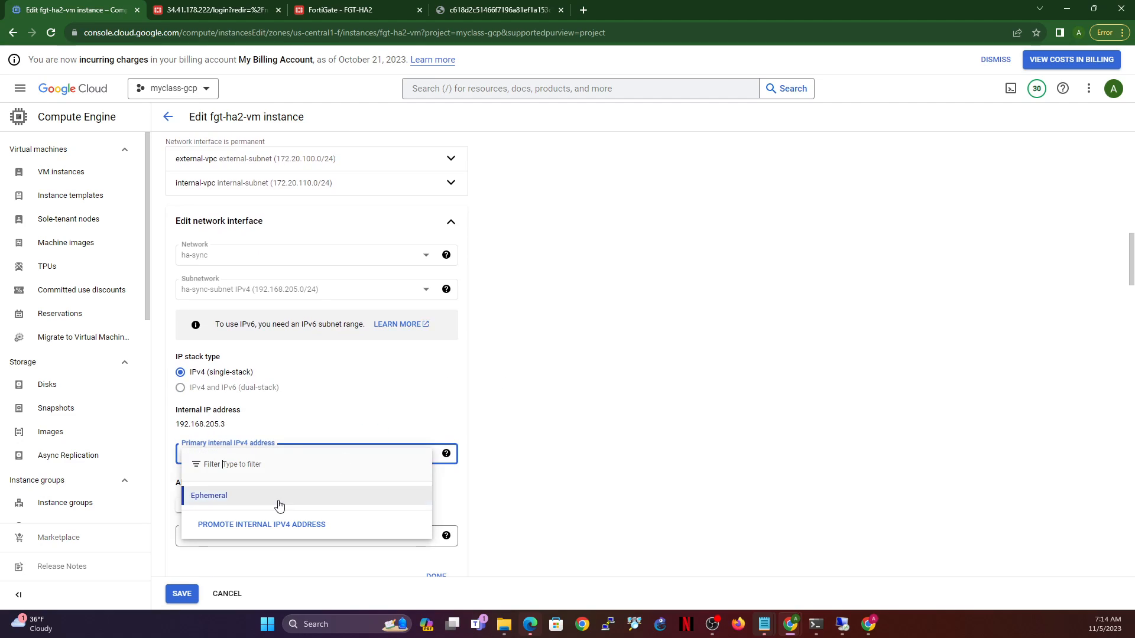
pyautogui.click(268, 525)
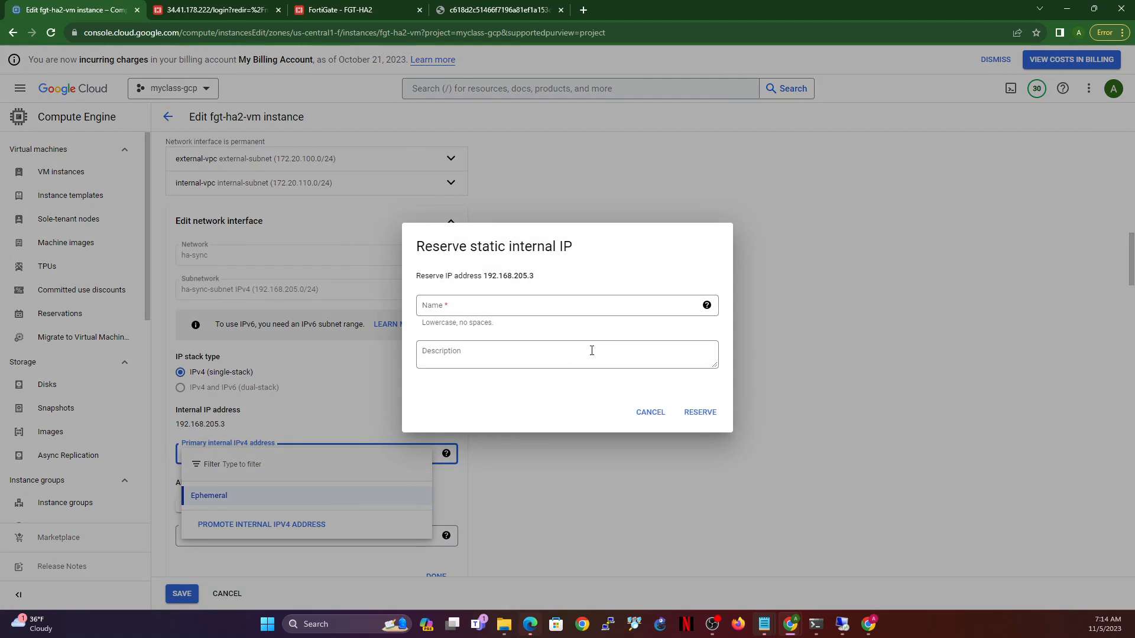
pyautogui.click(496, 307)
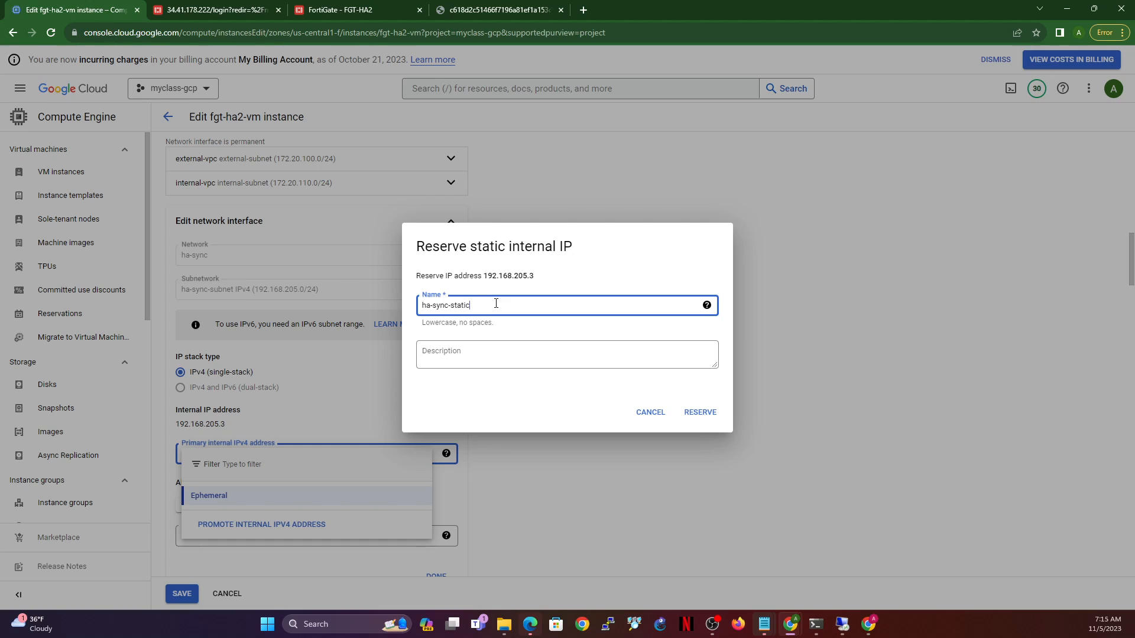
pyautogui.click(699, 413)
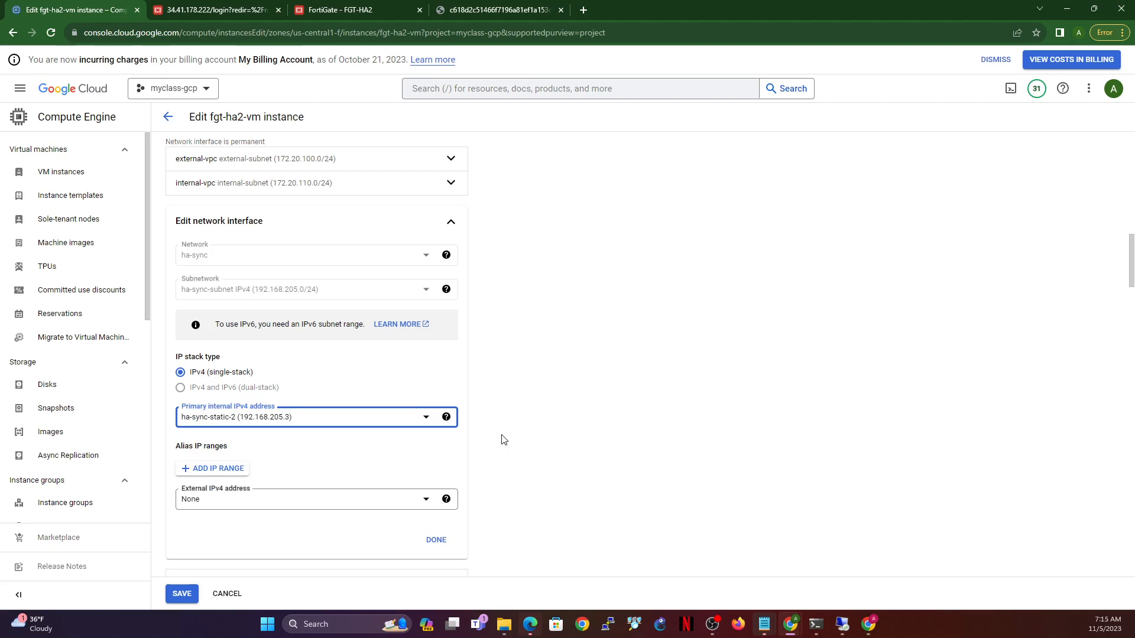
pyautogui.click(438, 540)
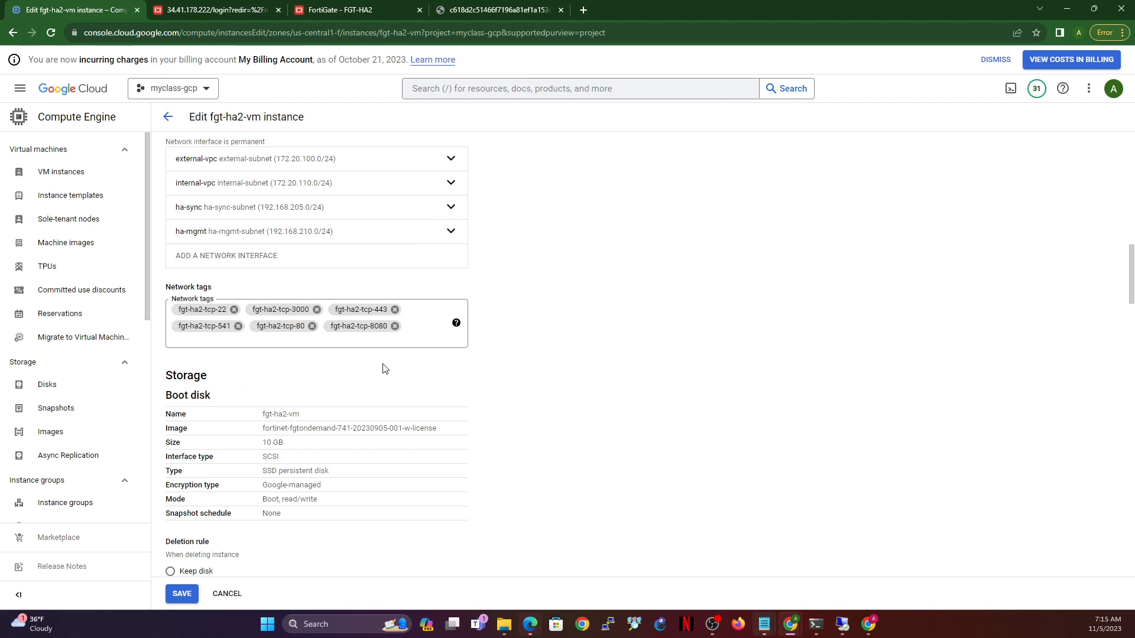
# - Reserve ha-mgmt's internal address 192.168.210.3 as ha-mgmt-static-2 and save fgt-ha2-vm
pyautogui.click(450, 231)
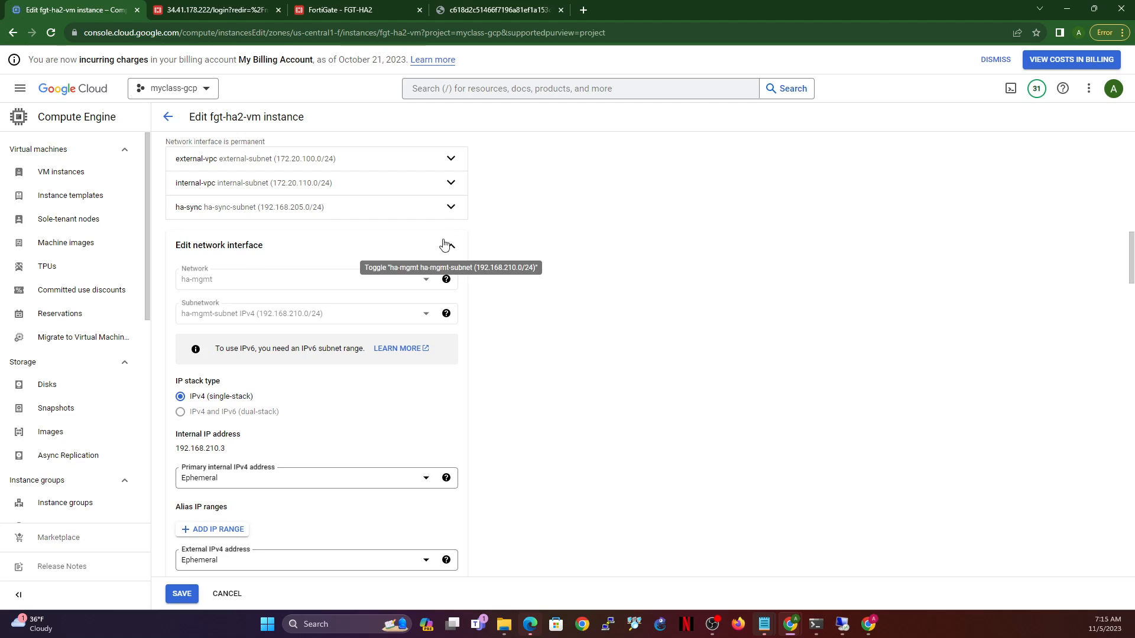
pyautogui.click(381, 477)
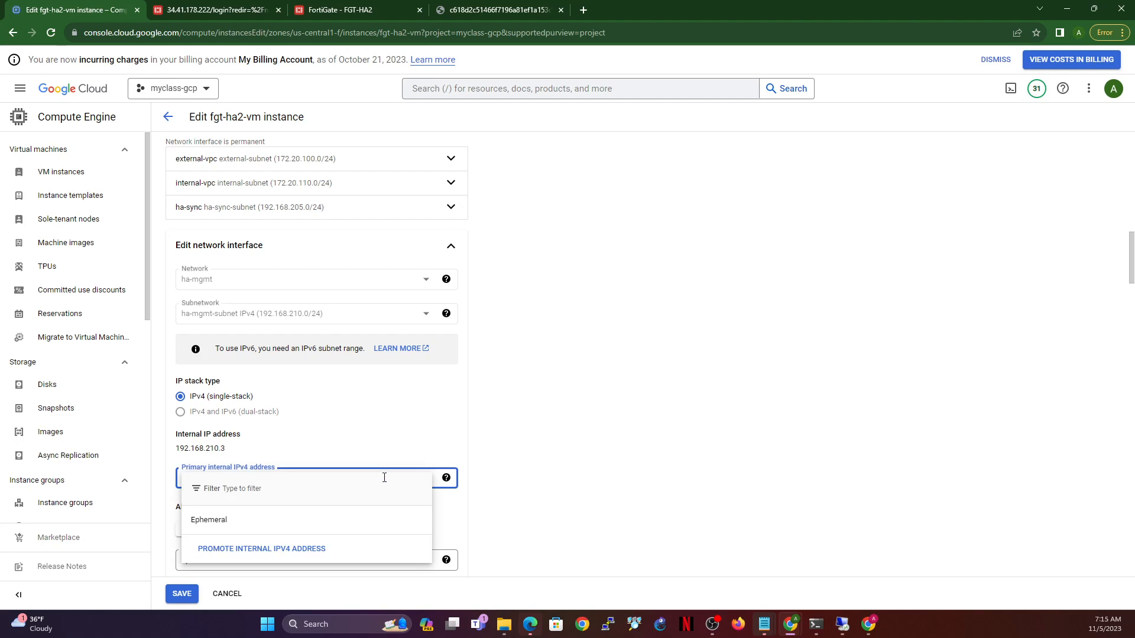
pyautogui.click(284, 547)
pyautogui.click(497, 303)
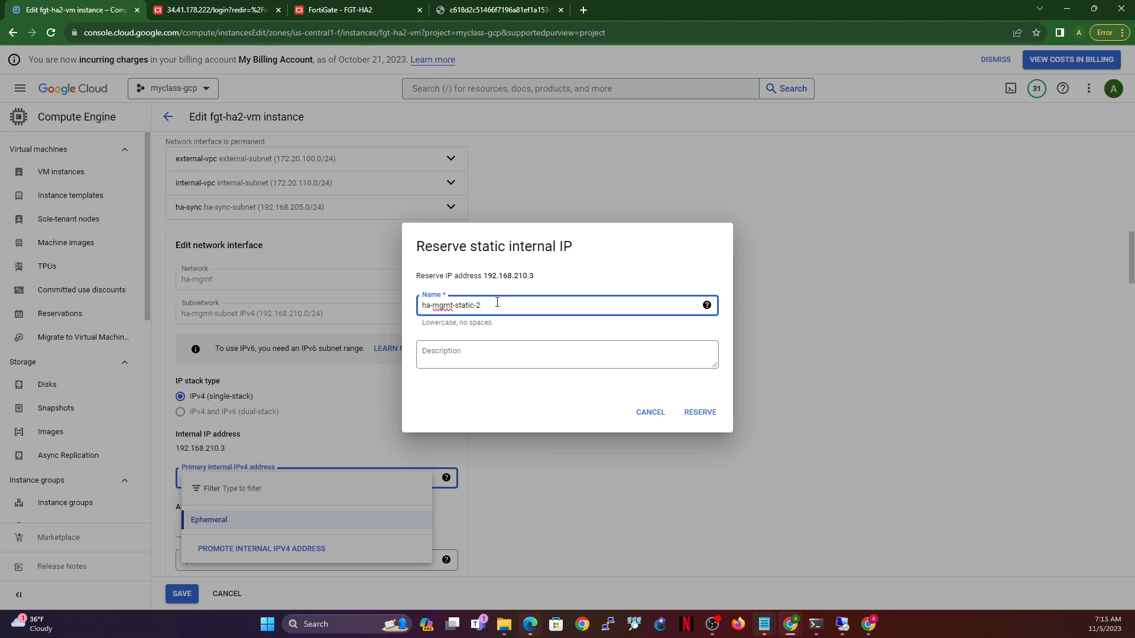
pyautogui.click(700, 412)
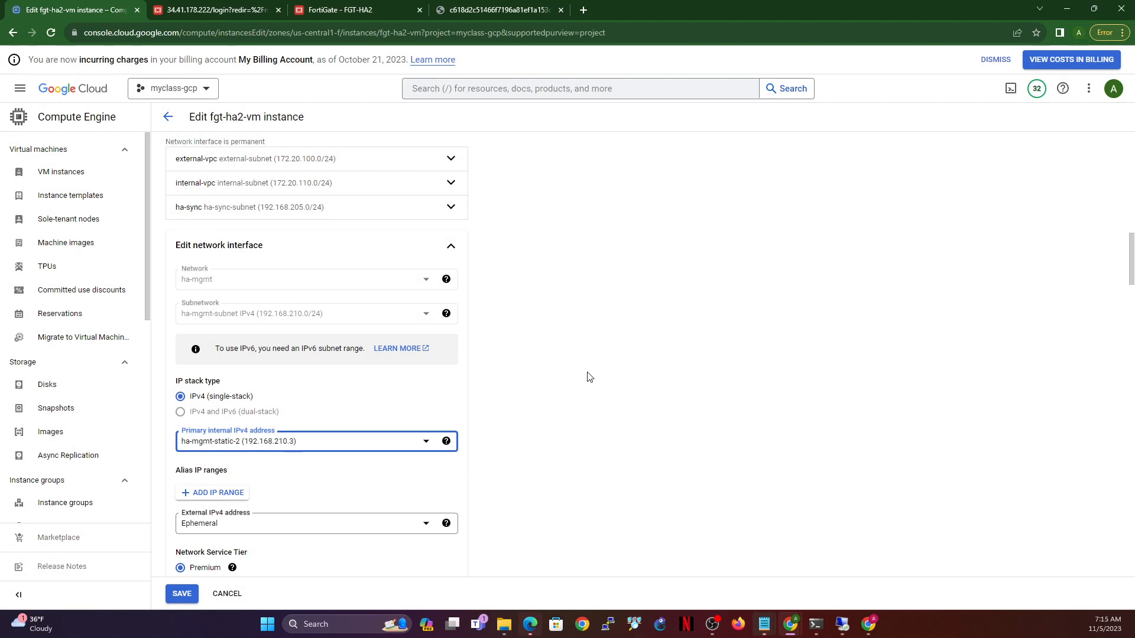
pyautogui.scroll(-2, 466, 484)
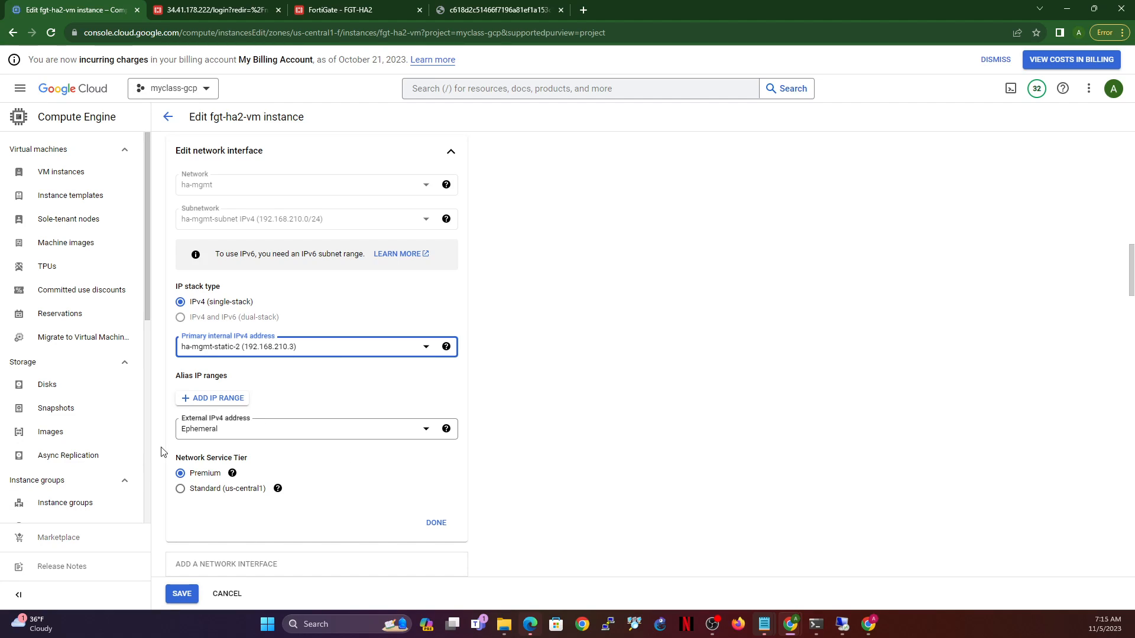
pyautogui.click(435, 523)
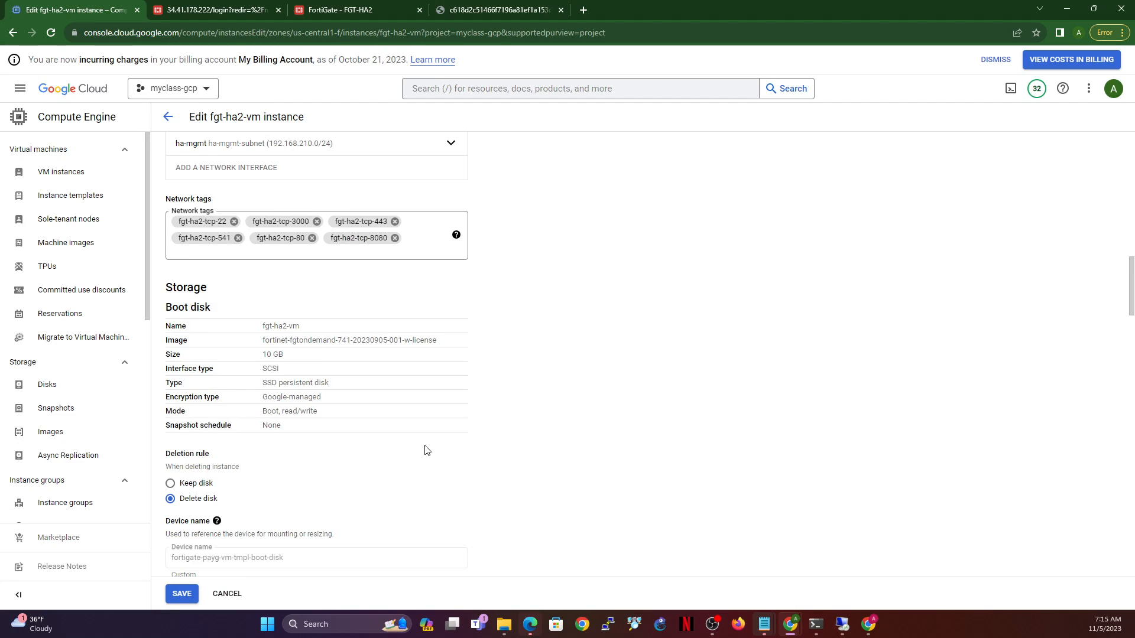
pyautogui.click(179, 594)
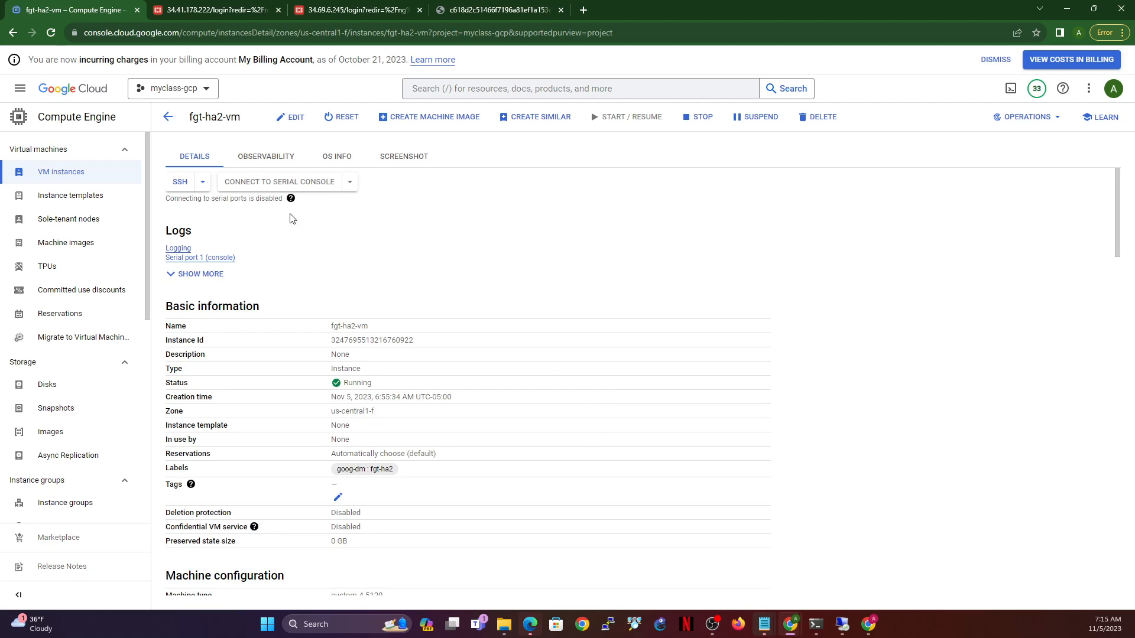
# - Reopen fgt-ha2-vm for editing and expand its ha-mgmt interface
pyautogui.click(290, 121)
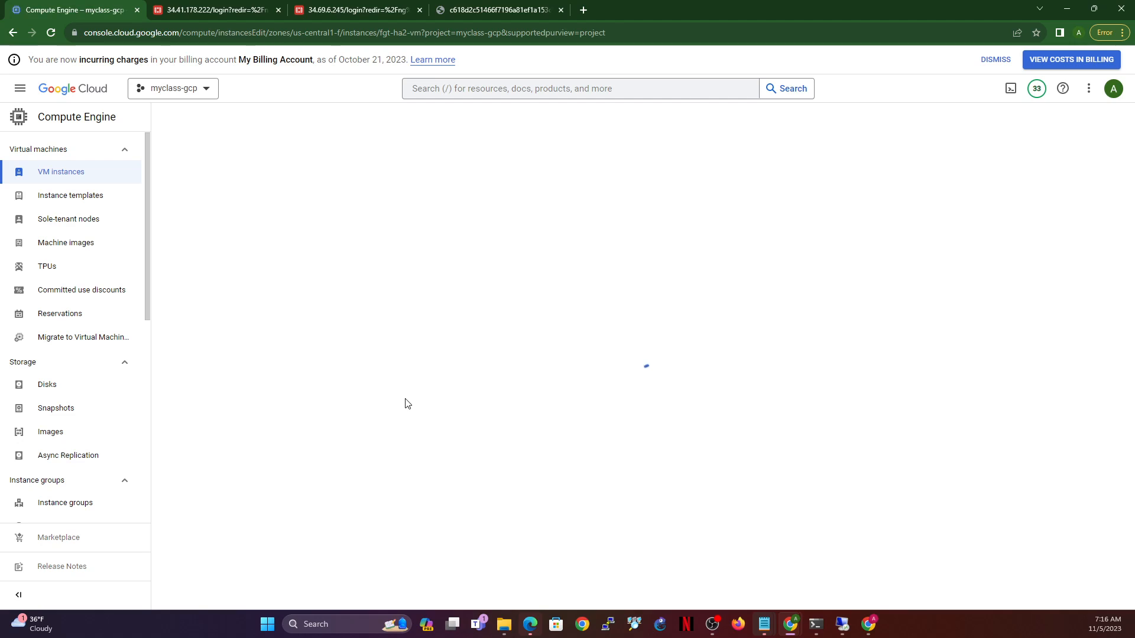
pyautogui.scroll(-2, 413, 390)
pyautogui.scroll(-15, 413, 390)
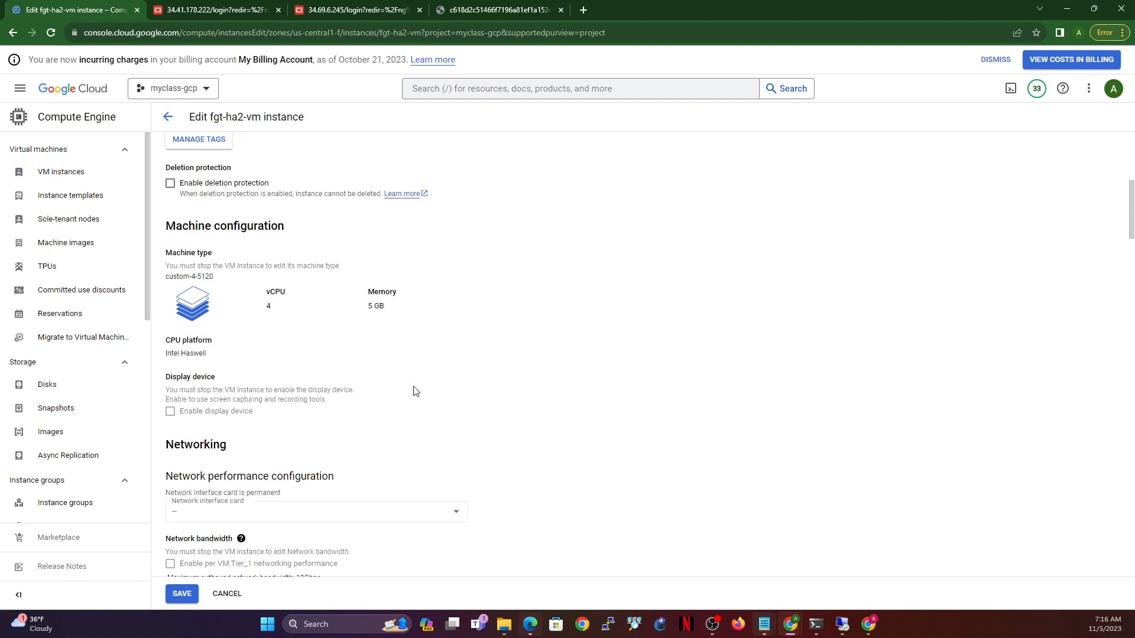
pyautogui.scroll(15, 407, 358)
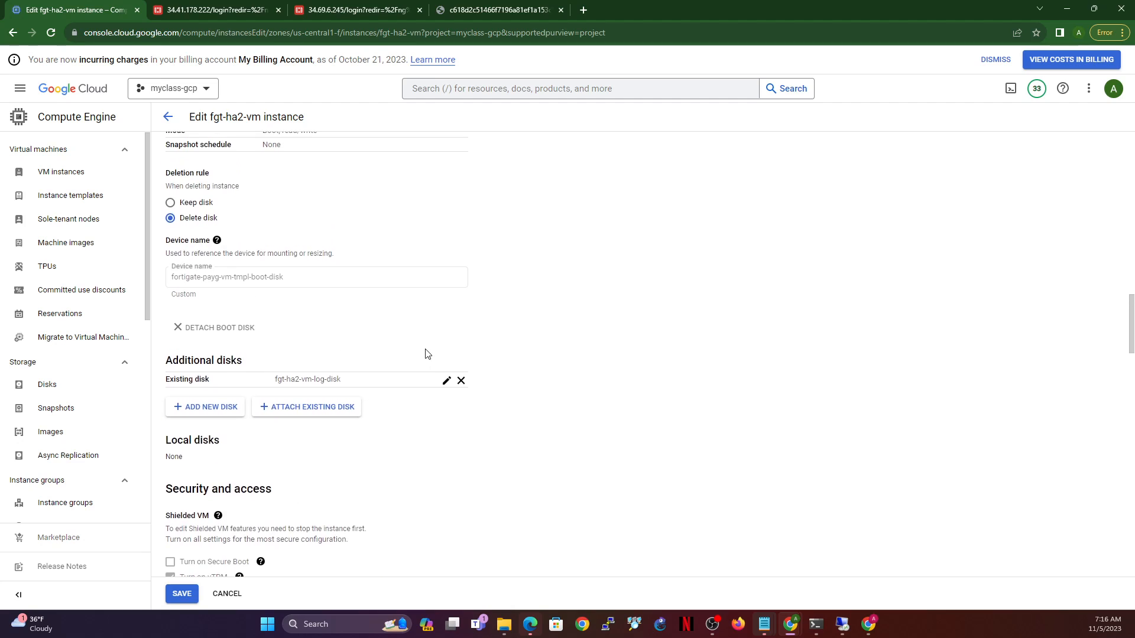
pyautogui.scroll(4, 394, 296)
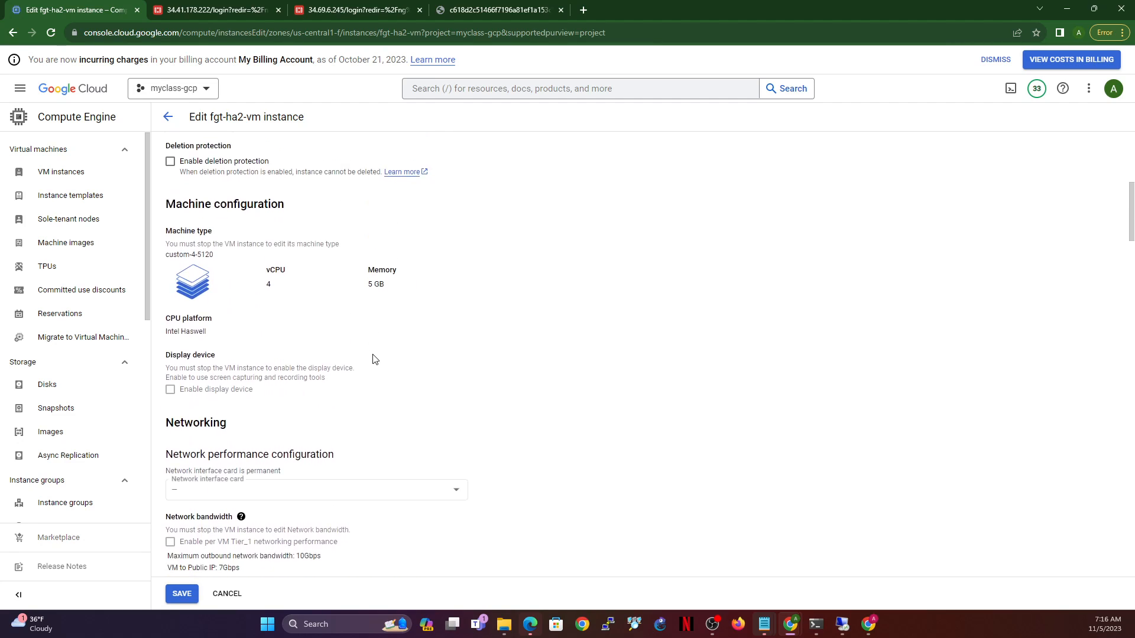
pyautogui.scroll(-3, 397, 367)
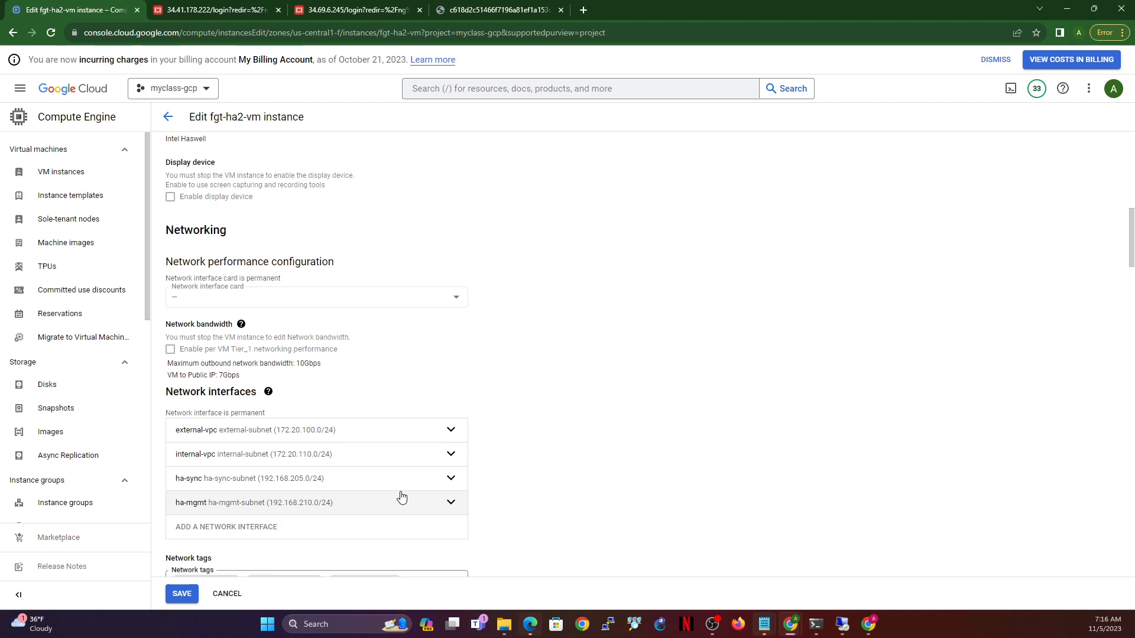
pyautogui.click(395, 504)
# - Reserve a new static external address ha-mgmt-ext-2 (34.172.75.235) for ha-mgmt
pyautogui.scroll(-6, 413, 483)
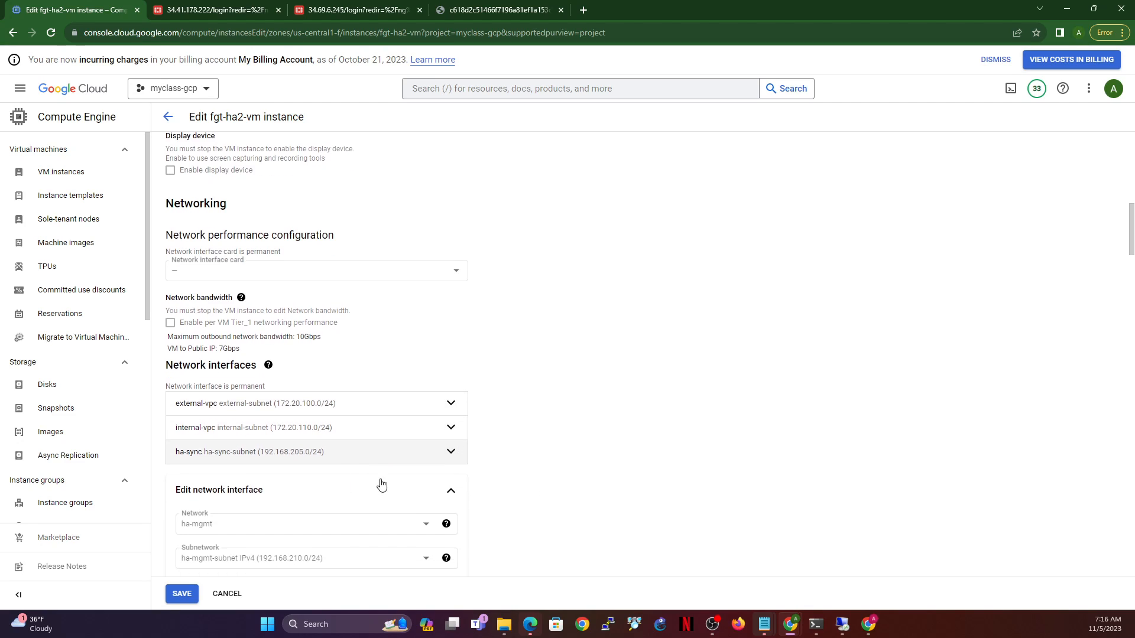
pyautogui.click(282, 444)
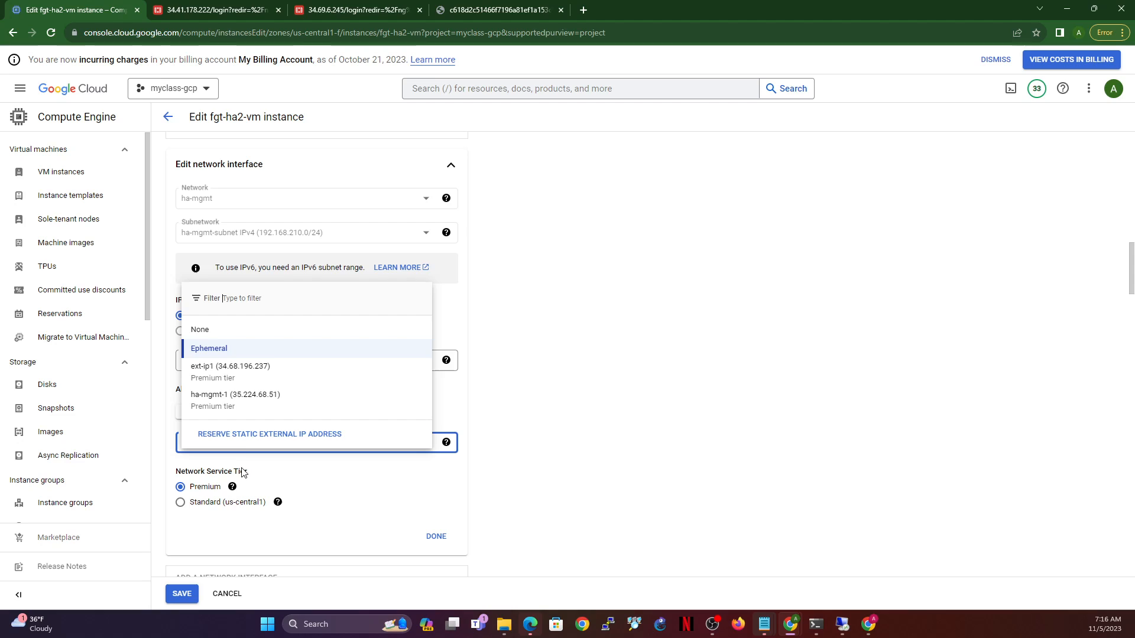
pyautogui.click(254, 435)
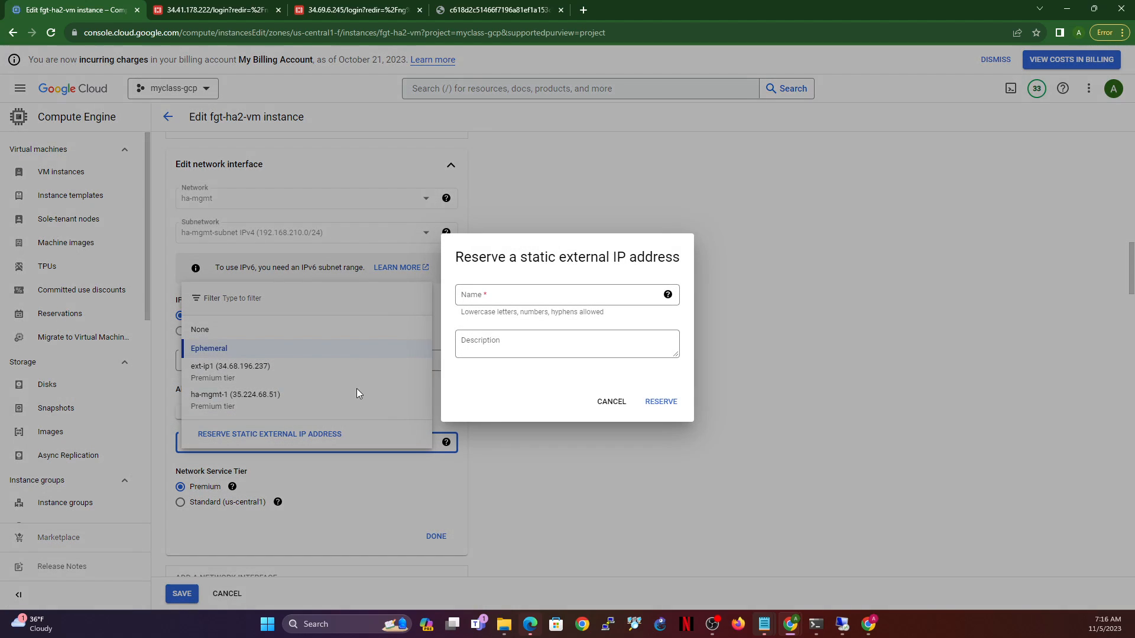
pyautogui.click(534, 295)
pyautogui.write('ha-')
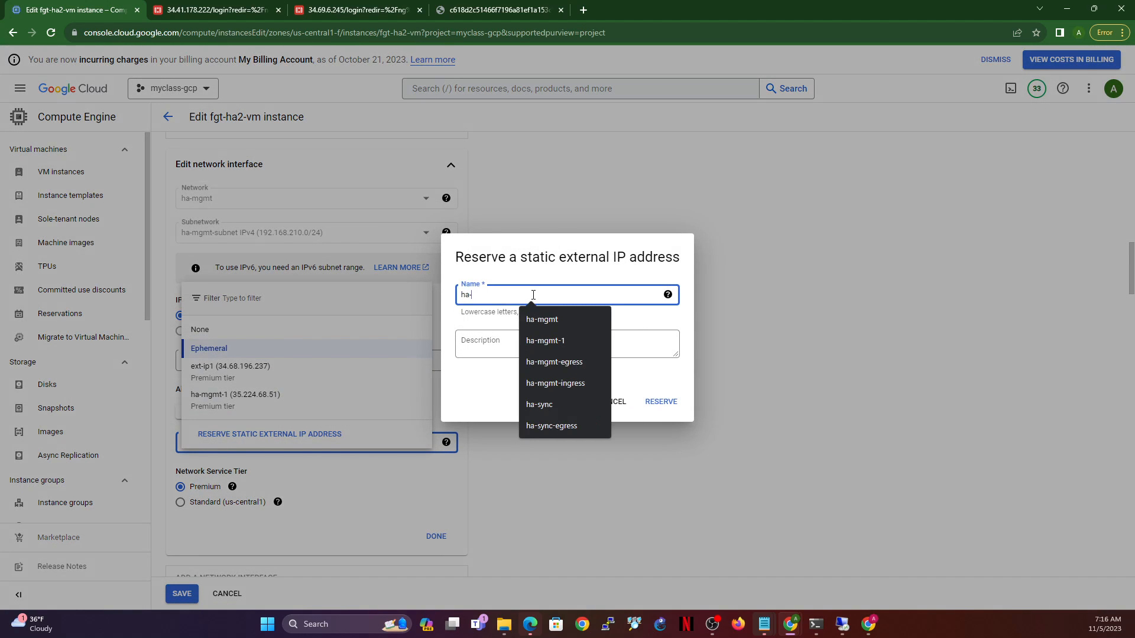
pyautogui.write('mgmt-ext-2')
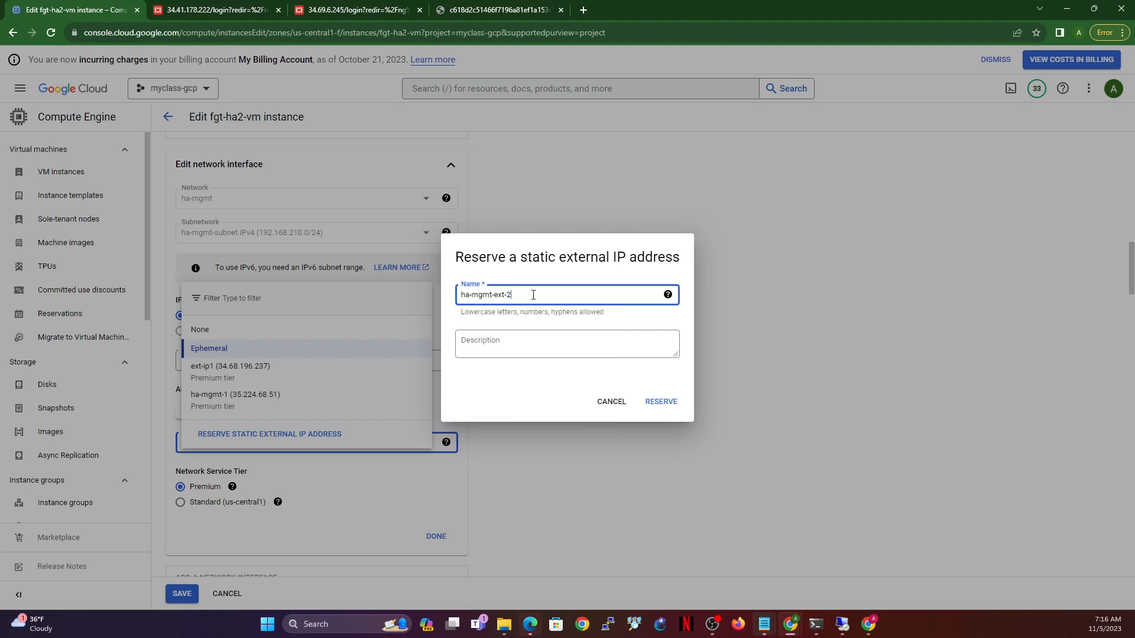
pyautogui.click(662, 402)
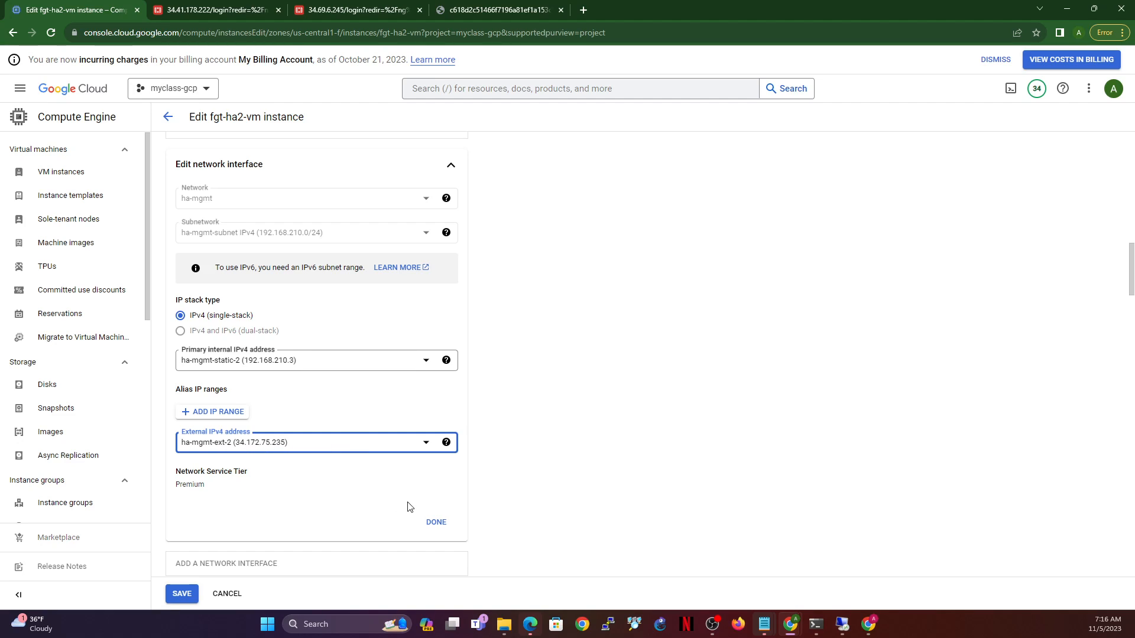
# - Save fgt-ha2-vm and check the external-vpc interface settings
pyautogui.click(434, 524)
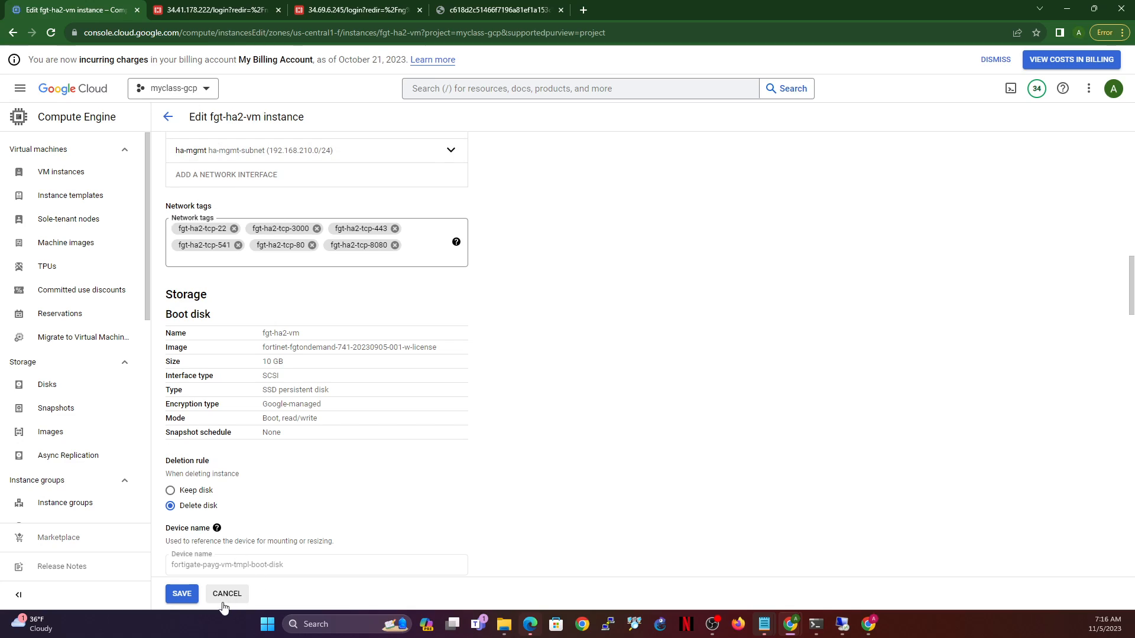
pyautogui.click(181, 597)
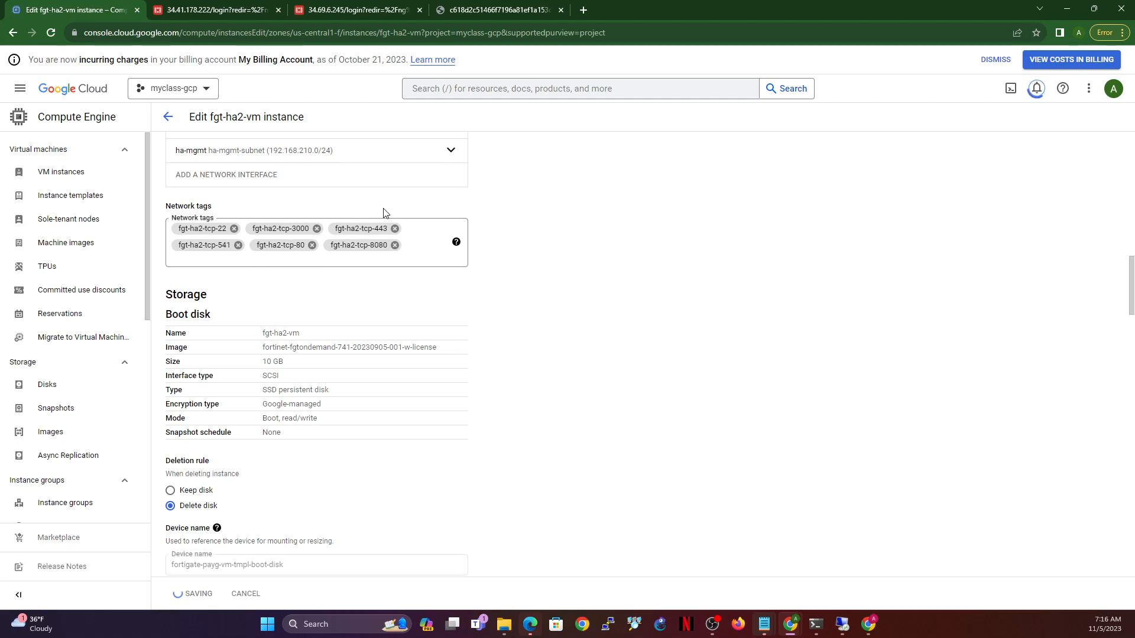
pyautogui.click(426, 161)
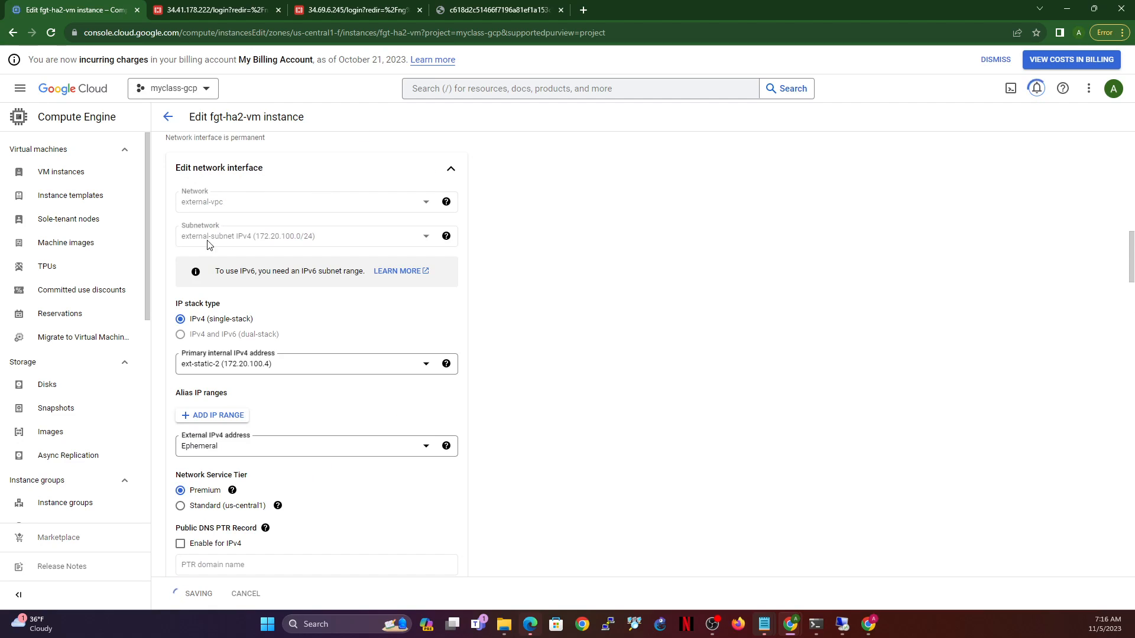
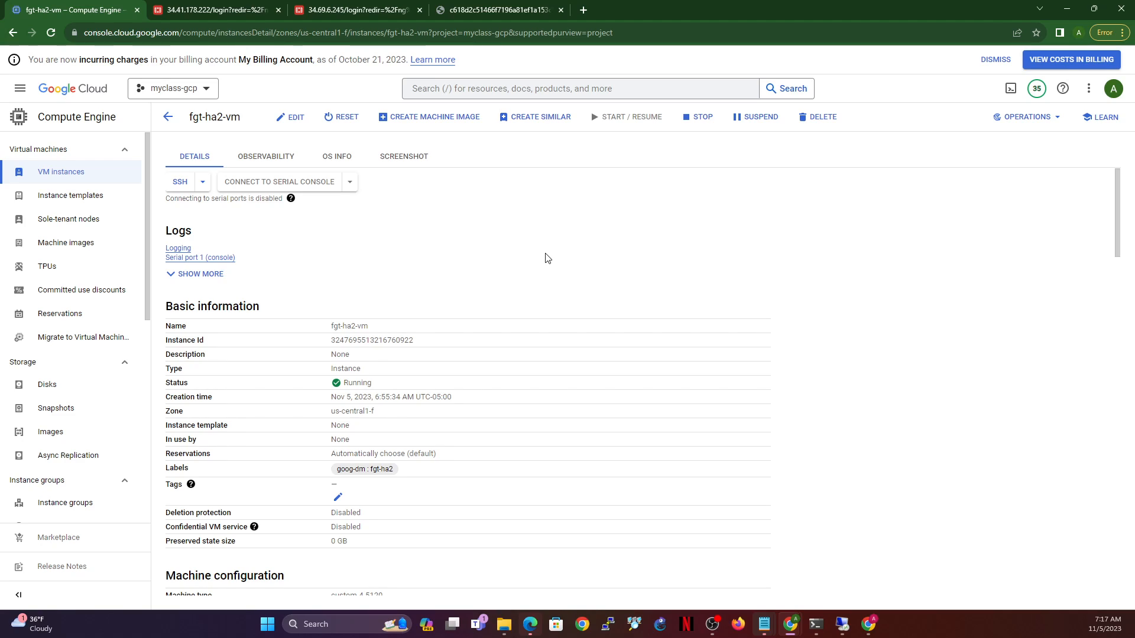
# - Delete the fgt-route custom route from the VPC network Routes list
pyautogui.click(25, 90)
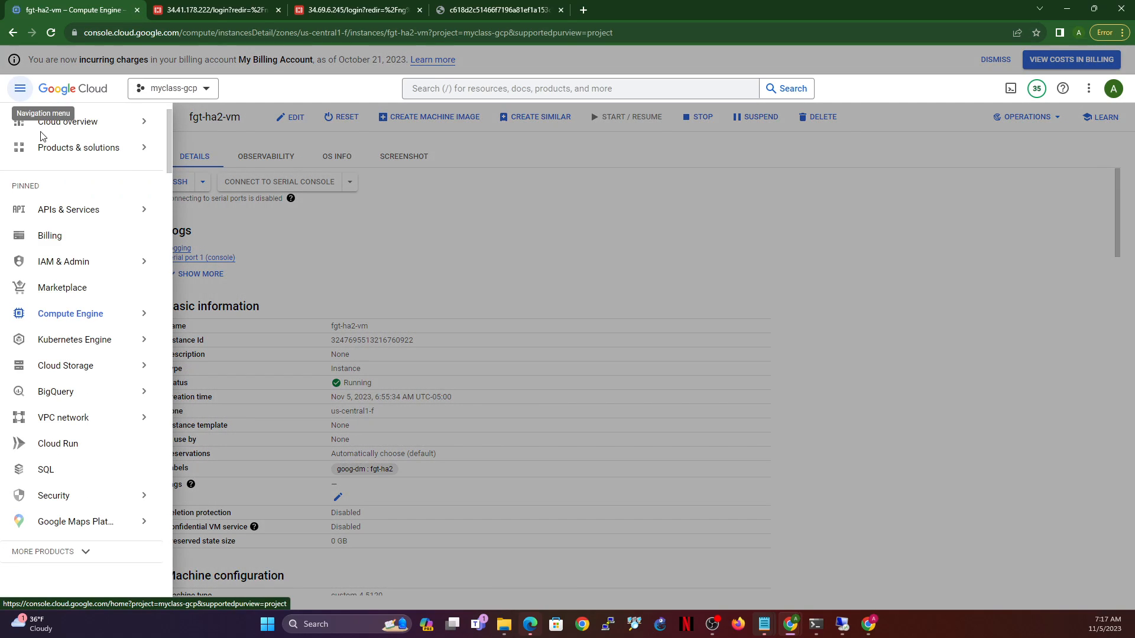
pyautogui.moveTo(76, 430)
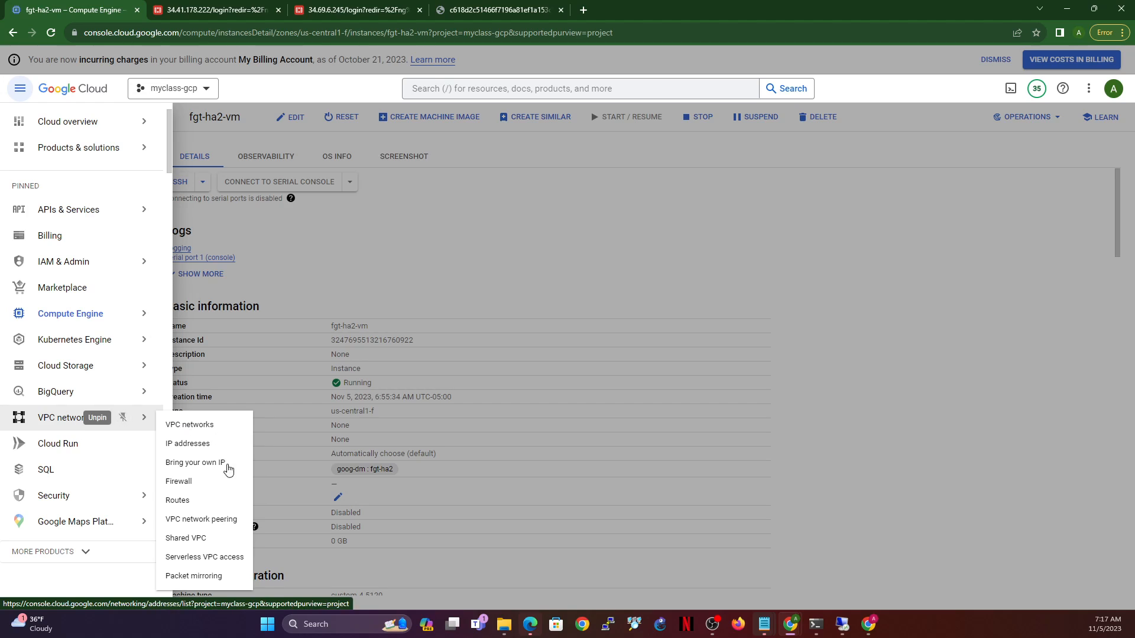
pyautogui.click(179, 502)
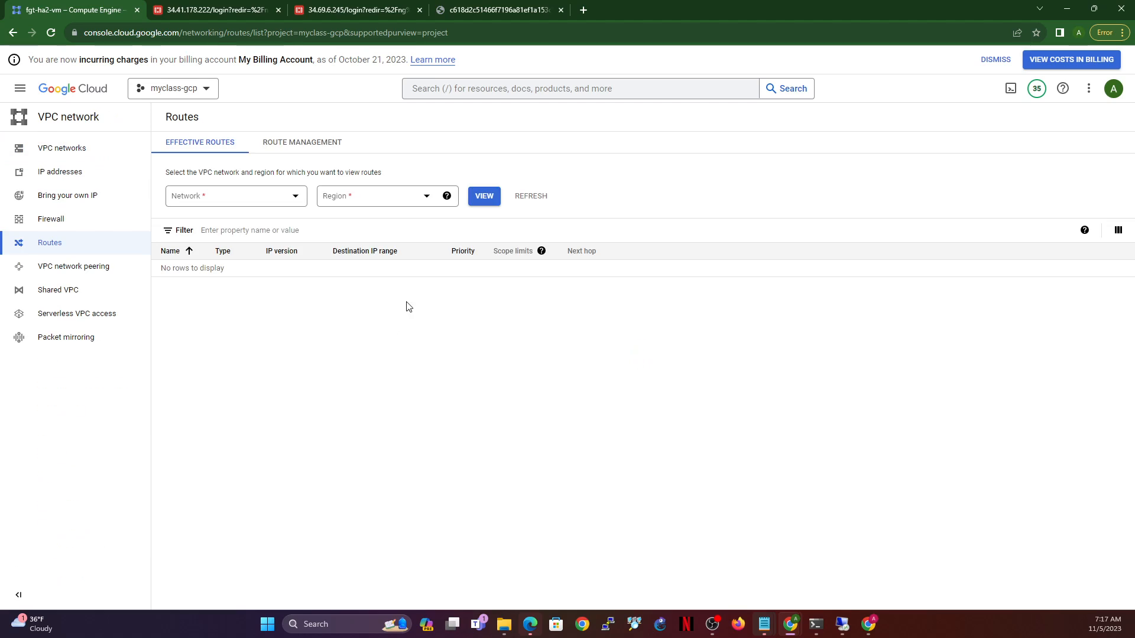
pyautogui.click(322, 141)
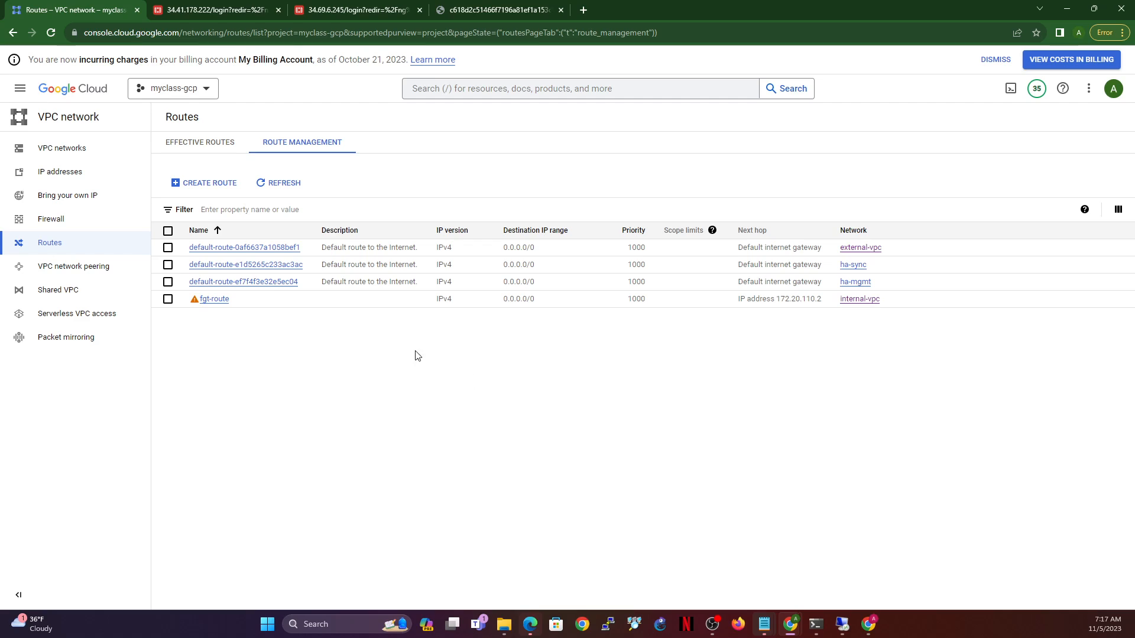
pyautogui.moveTo(268, 310)
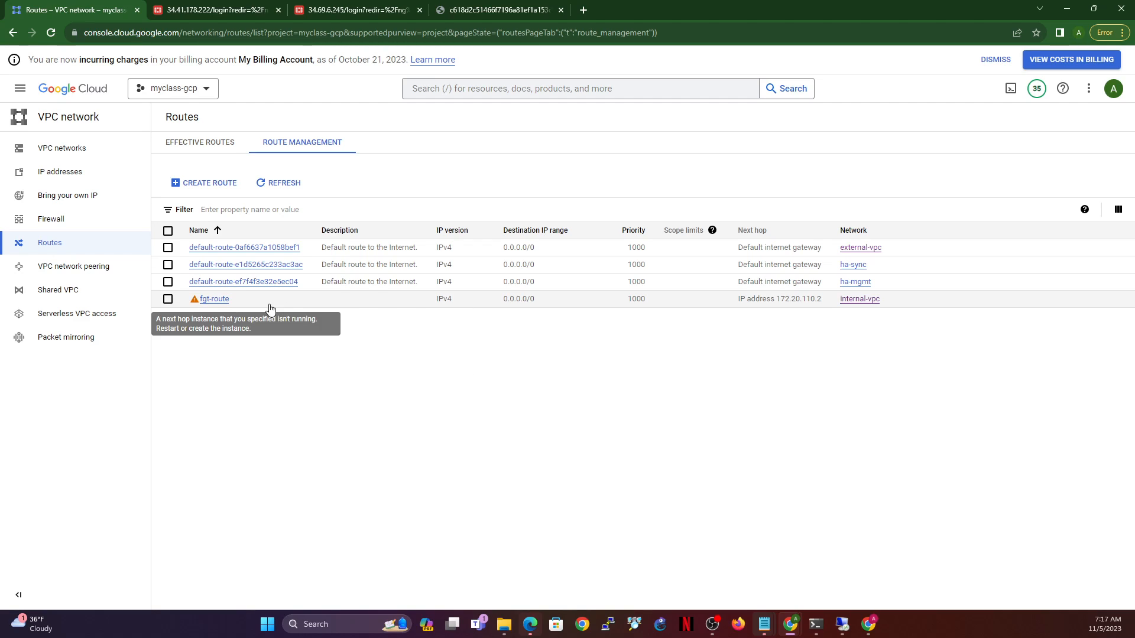
pyautogui.moveTo(233, 307); pyautogui.dragTo(203, 303)
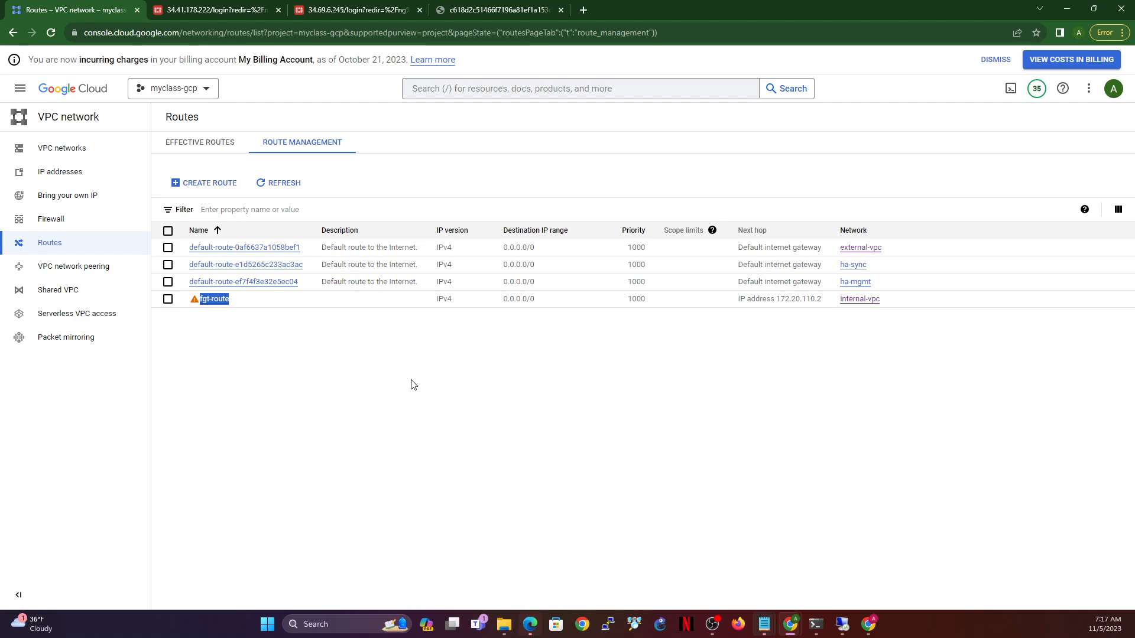
pyautogui.click(168, 300)
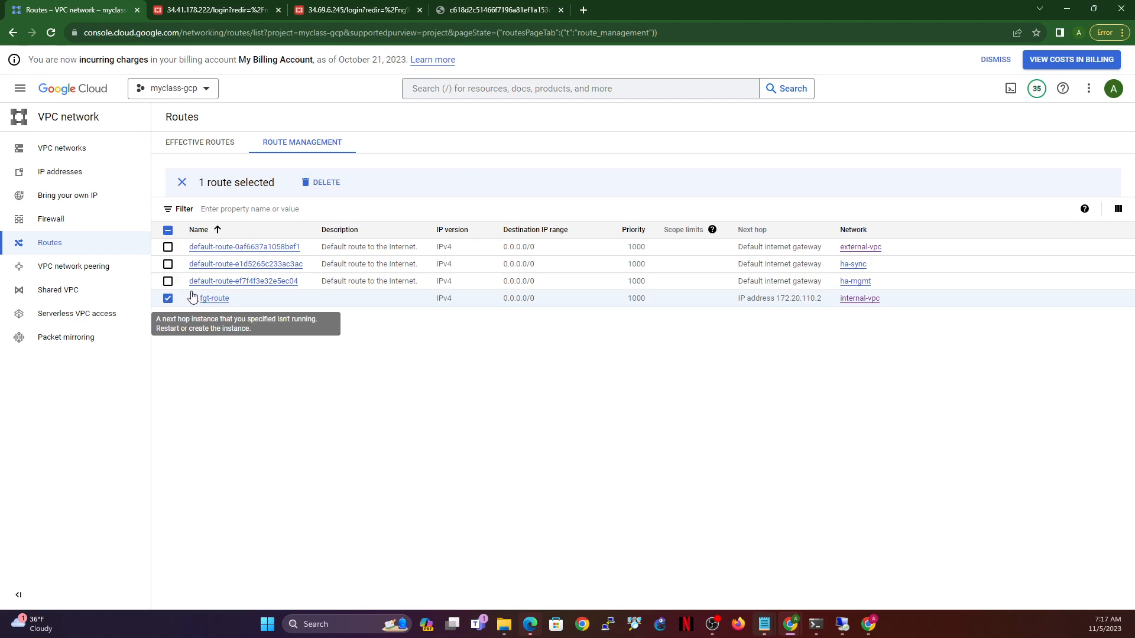
pyautogui.click(321, 185)
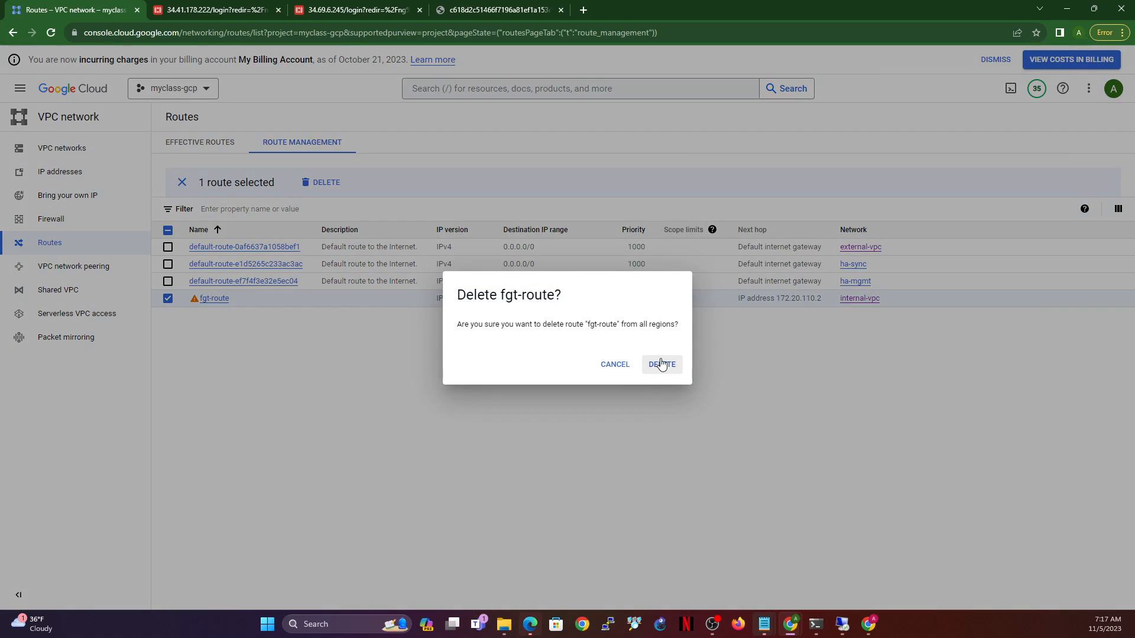
pyautogui.click(661, 364)
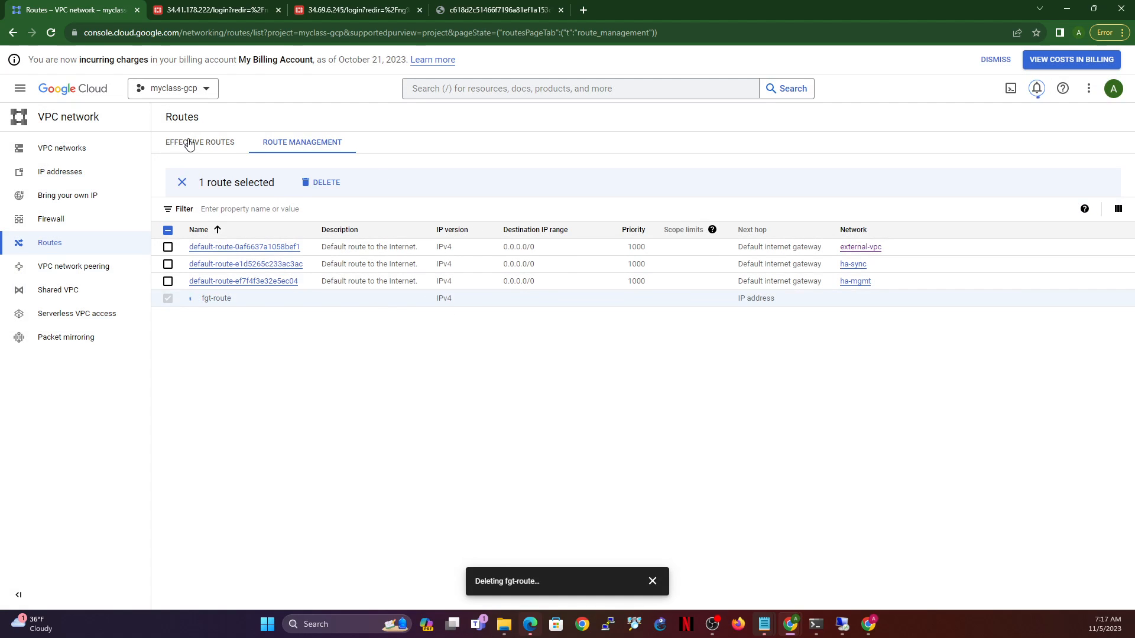
# - Open a blank Create a route form from Route Management
pyautogui.click(211, 148)
pyautogui.click(278, 143)
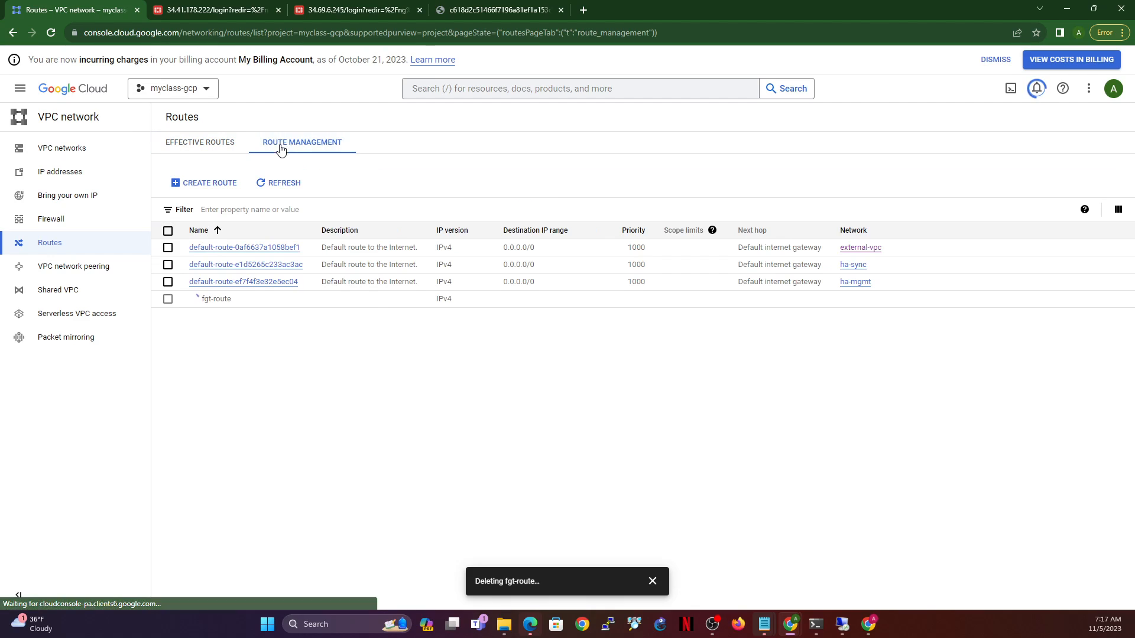
pyautogui.click(216, 183)
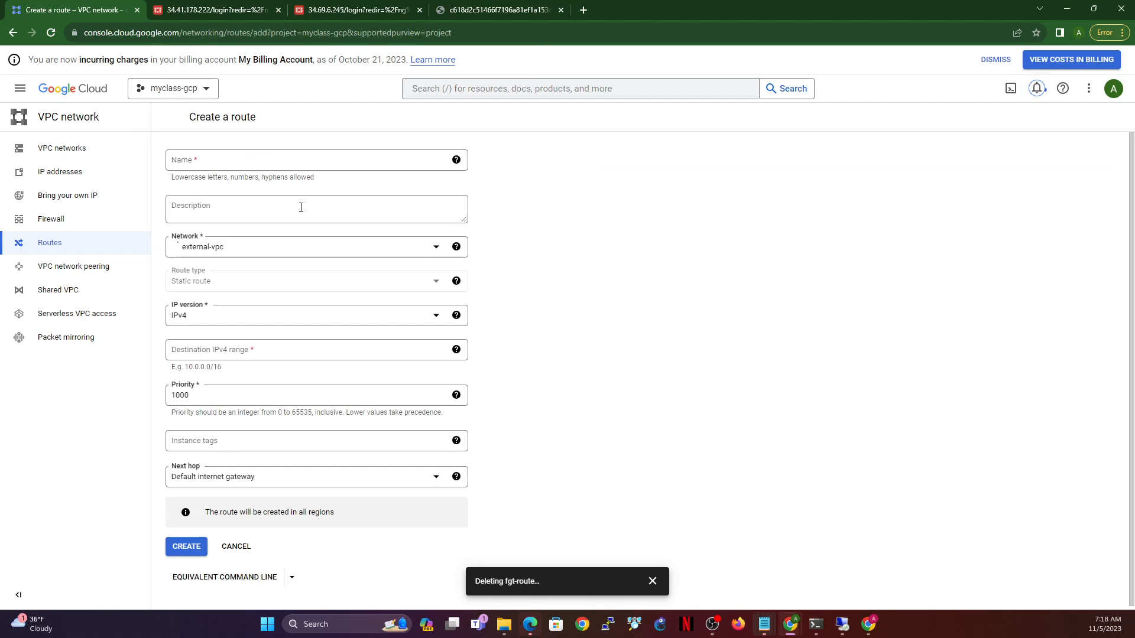
# - Name the route fgt-sdn-route on internal-vpc with destination range 0.0.0.0/0
pyautogui.click(269, 164)
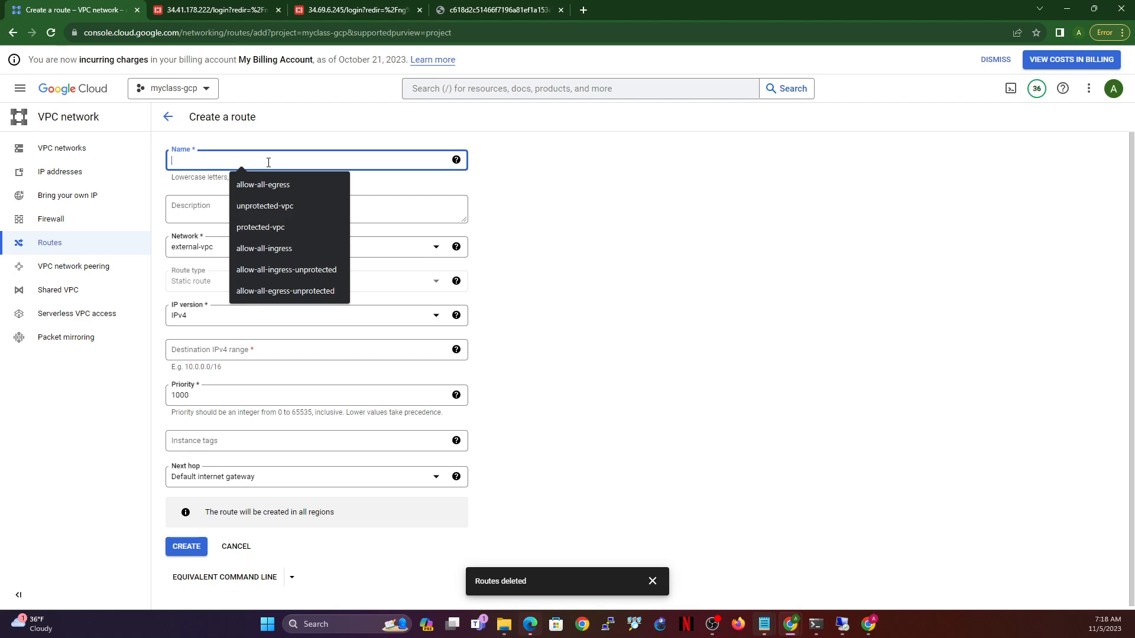
pyautogui.write('fgt-sdn-route')
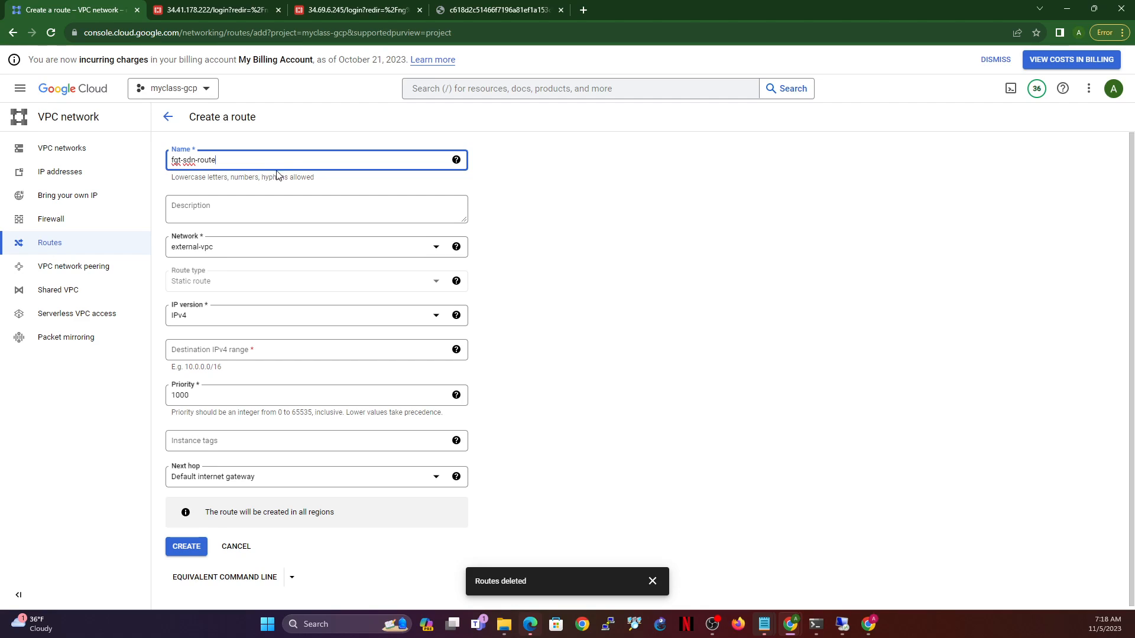
pyautogui.click(269, 252)
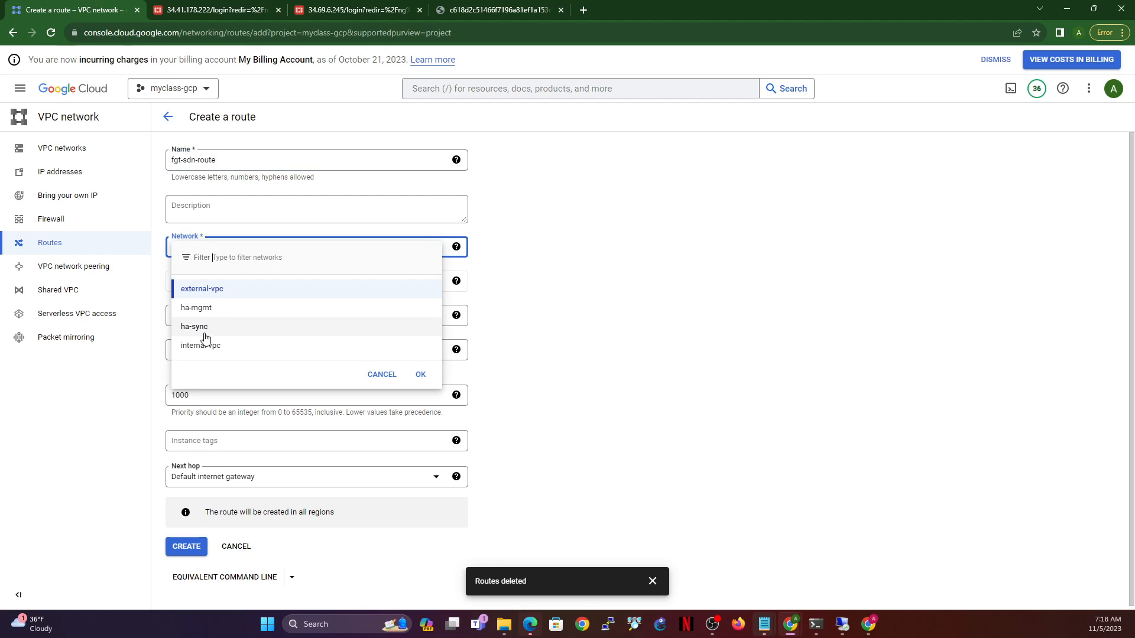
pyautogui.click(223, 353)
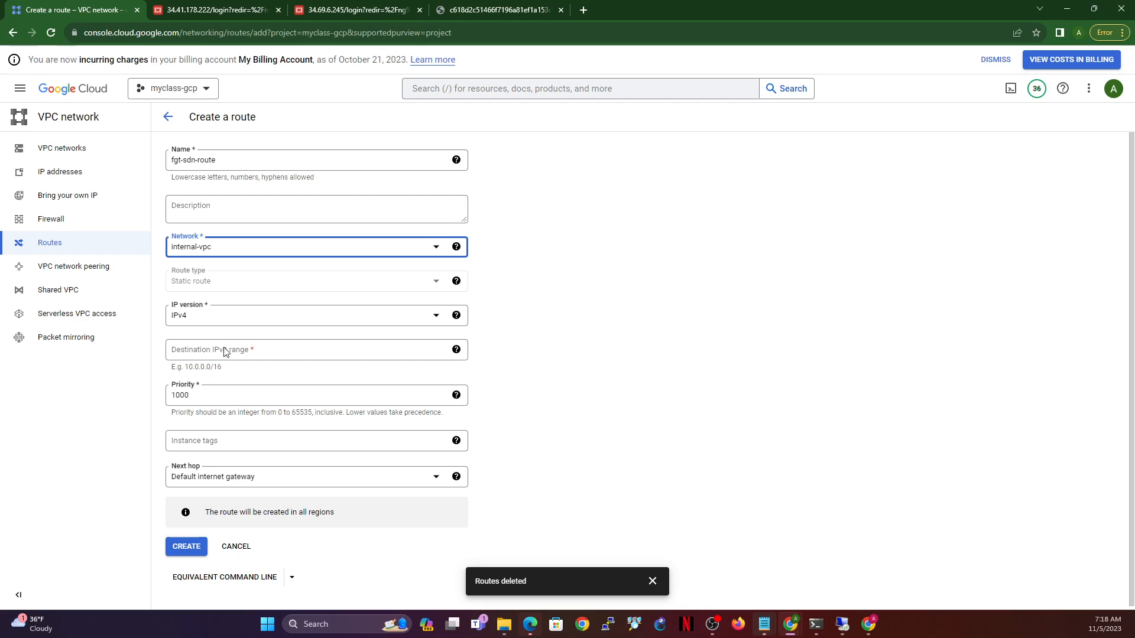
pyautogui.click(245, 351)
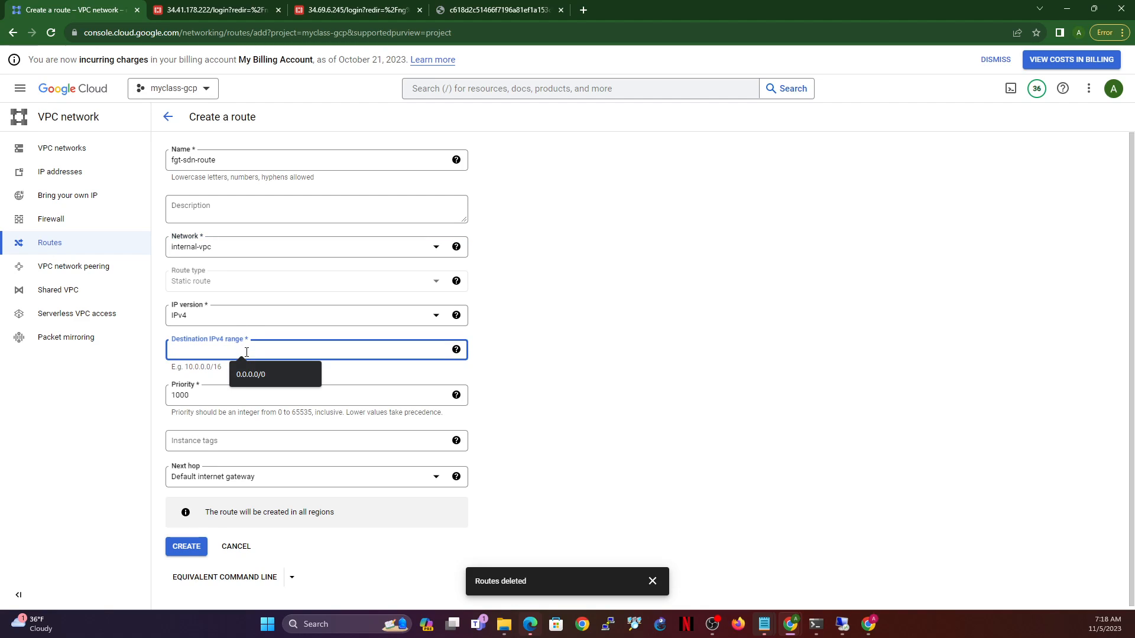
pyautogui.write('0.0.0.0/0')
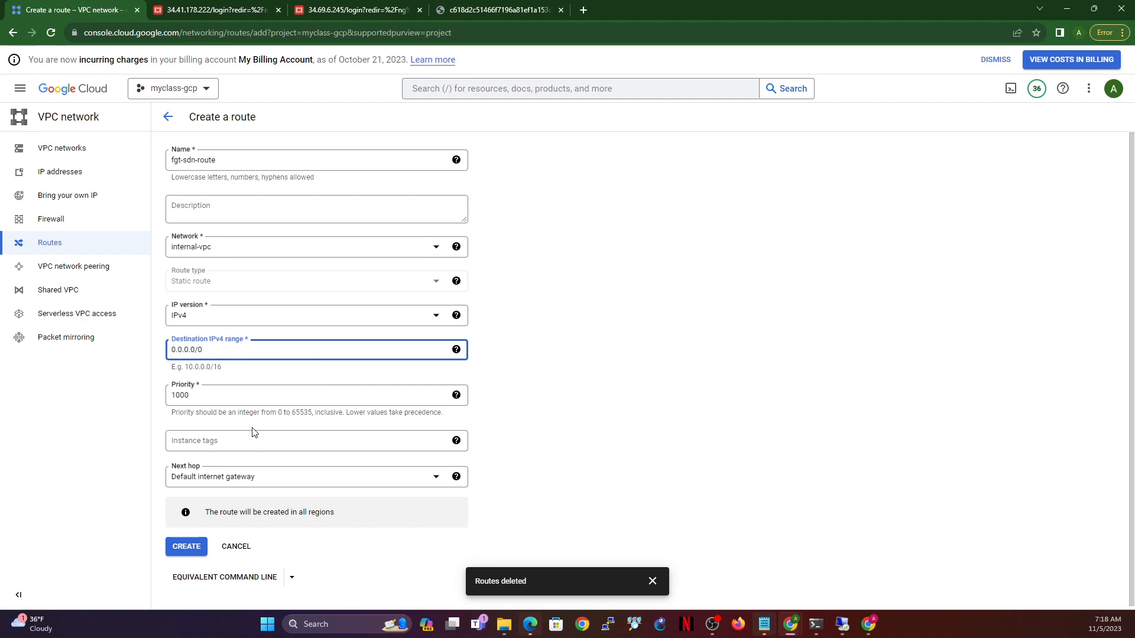
# - Set route priority 600 and next hop to 'Specify IP address of an instance'
pyautogui.doubleClick(233, 394)
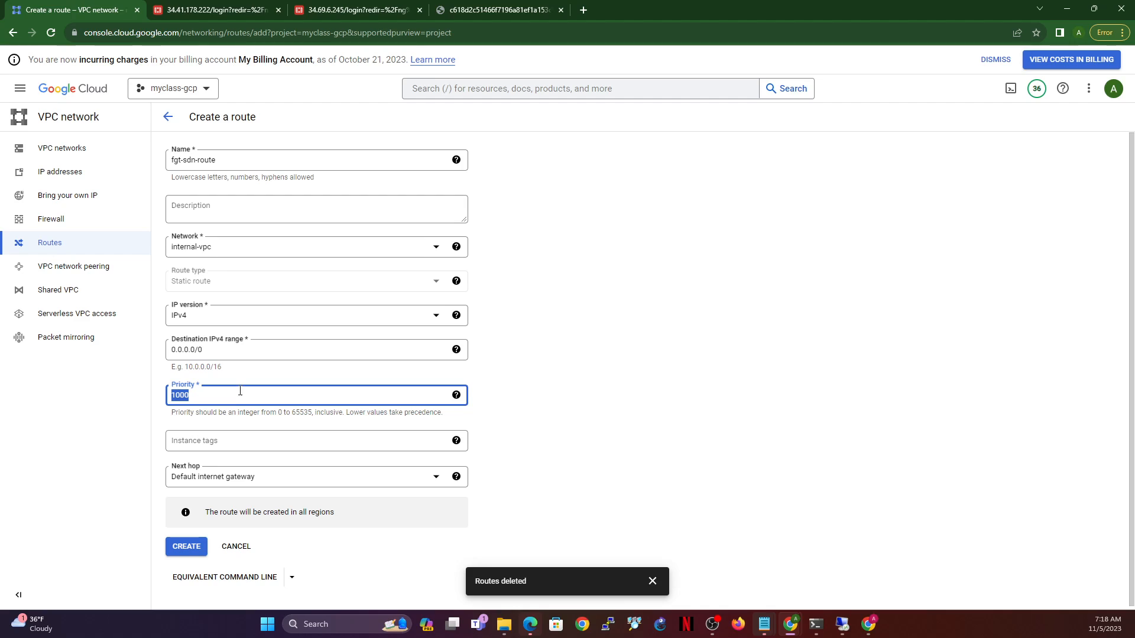
pyautogui.write('98')
pyautogui.click(260, 477)
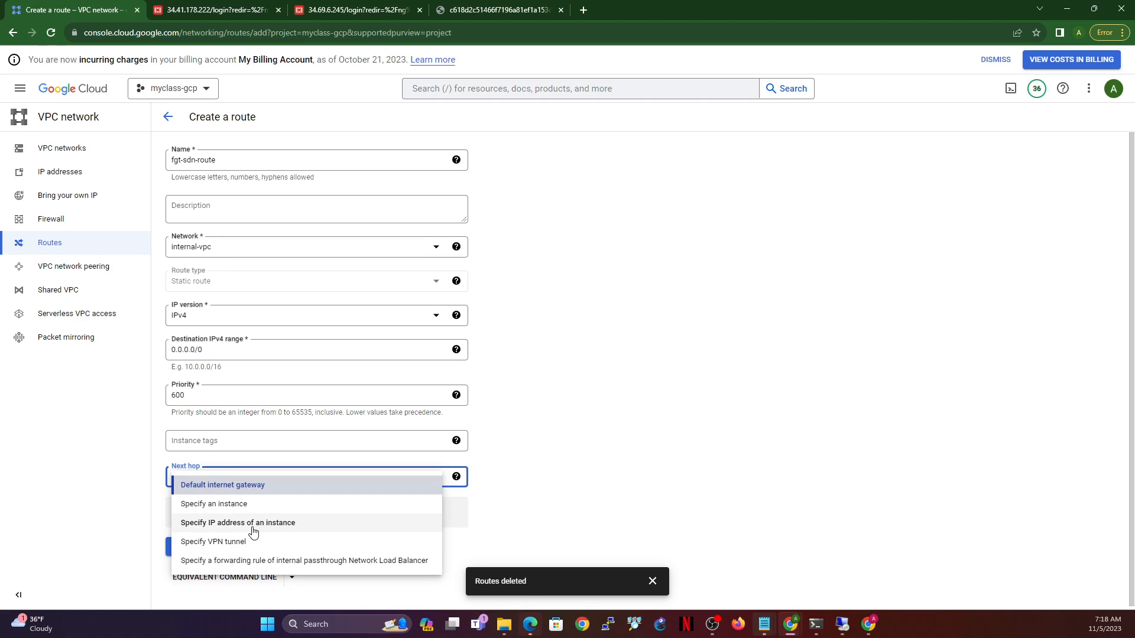
pyautogui.click(293, 524)
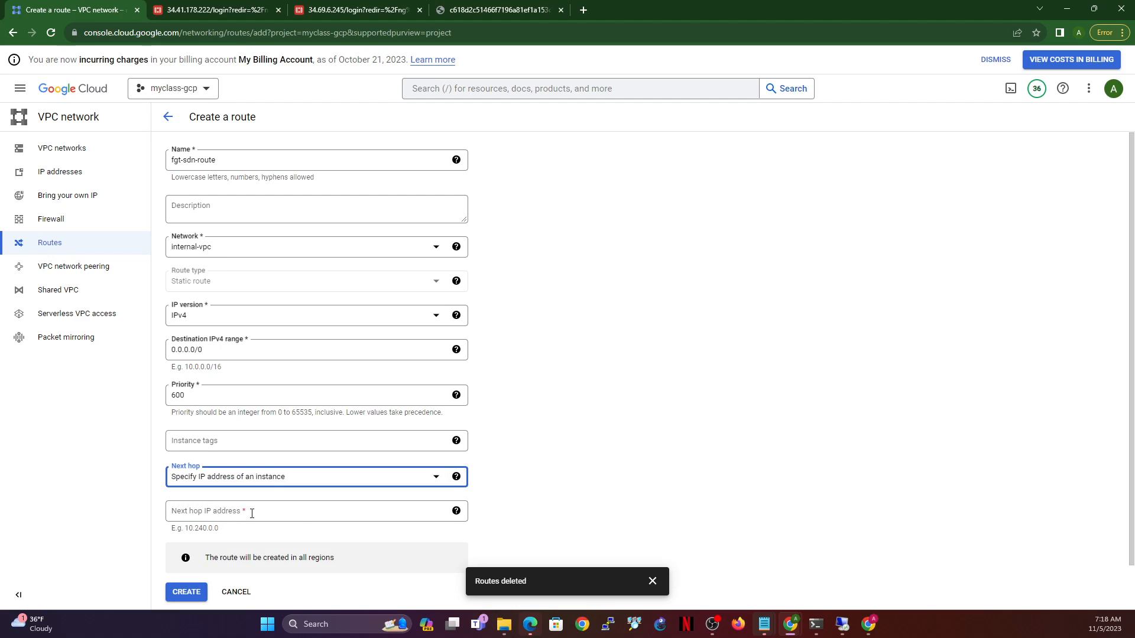
pyautogui.click(214, 7)
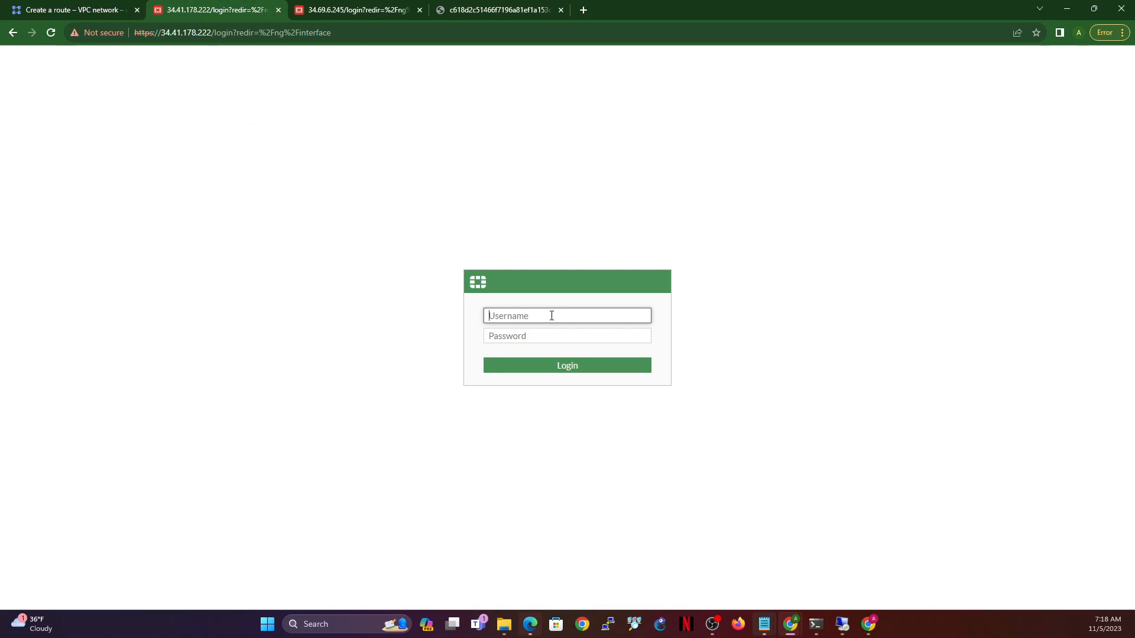
# - Sign in to the first FortiGate page as admin and reload it
pyautogui.write('admin')
pyautogui.press('Tab')
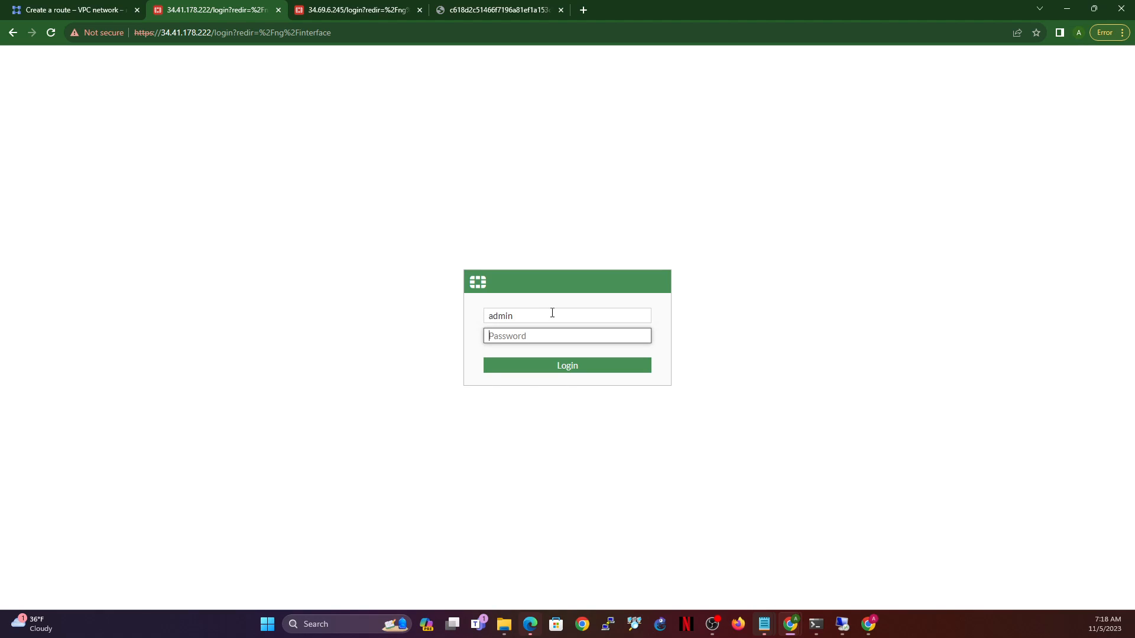
pyautogui.write('••••••••')
pyautogui.press('Return')
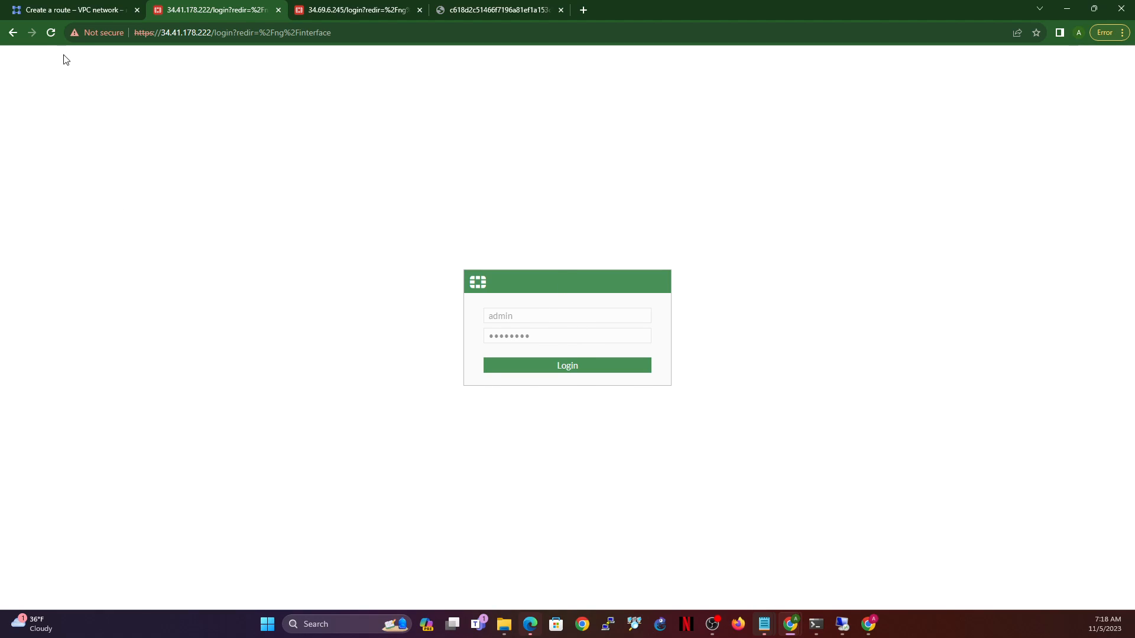
pyautogui.click(51, 33)
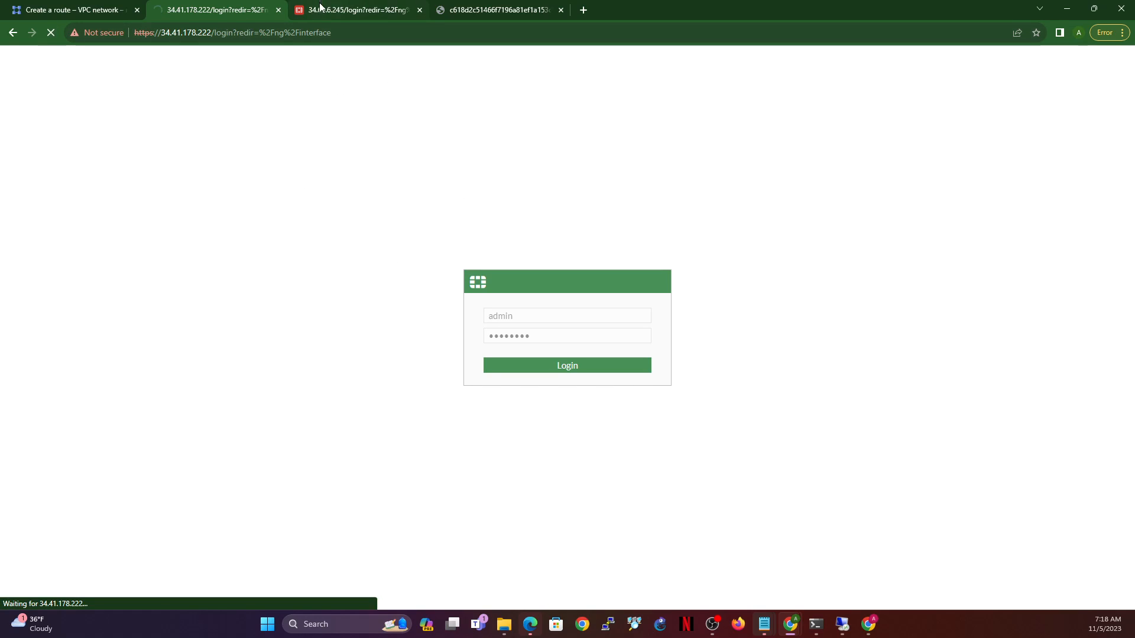
# - Sign in to the second FortiGate page as admin
pyautogui.click(338, 12)
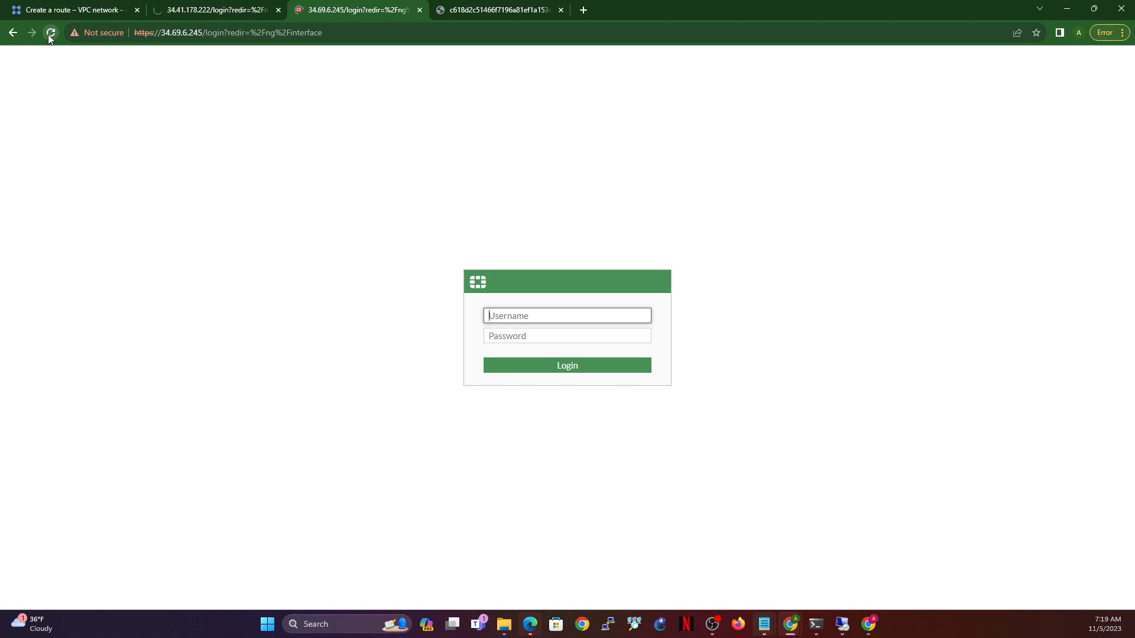
pyautogui.write('admin')
pyautogui.press('Tab')
pyautogui.write('••••')
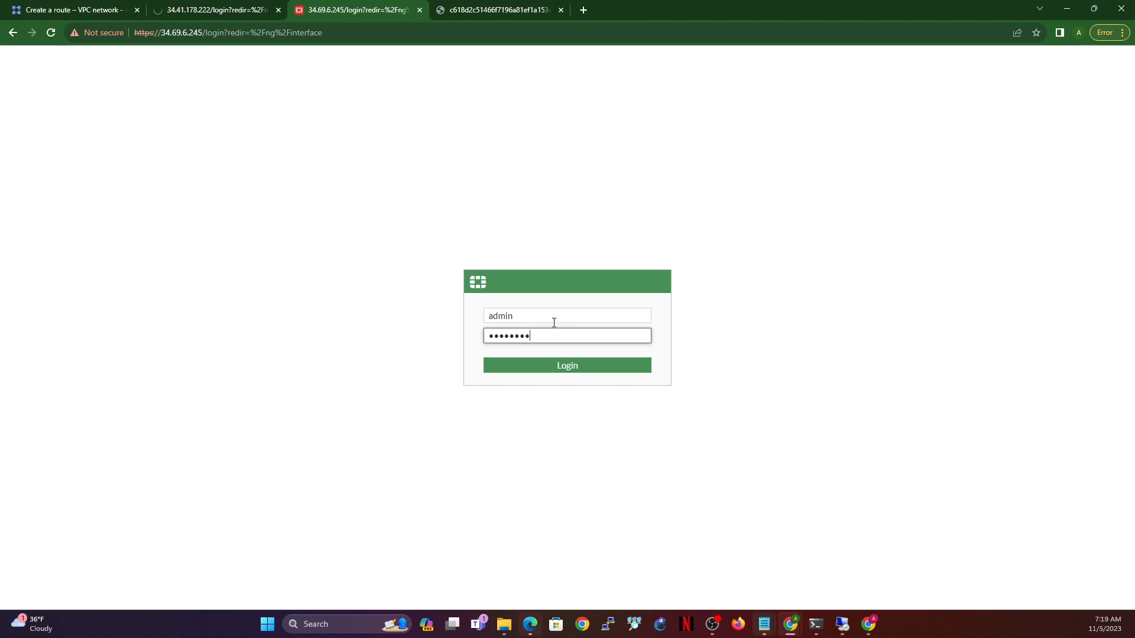
pyautogui.press('Return')
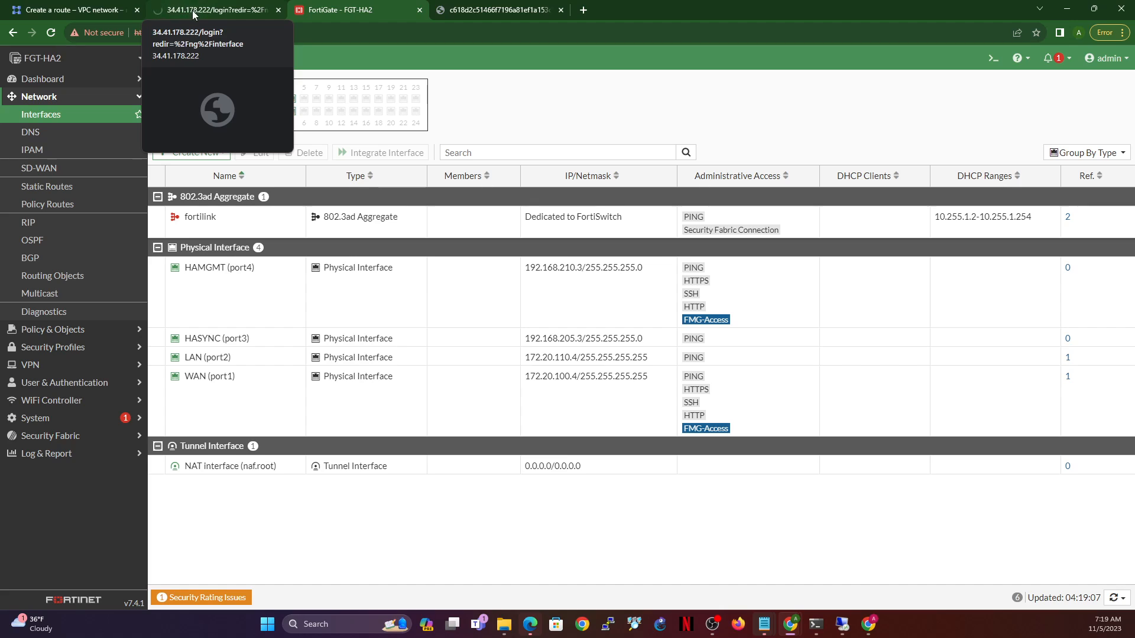
# - Open VM instances in a new tab and copy fortigate-payg-1-vm's external IP 34.68.196.237
pyautogui.click(71, 10)
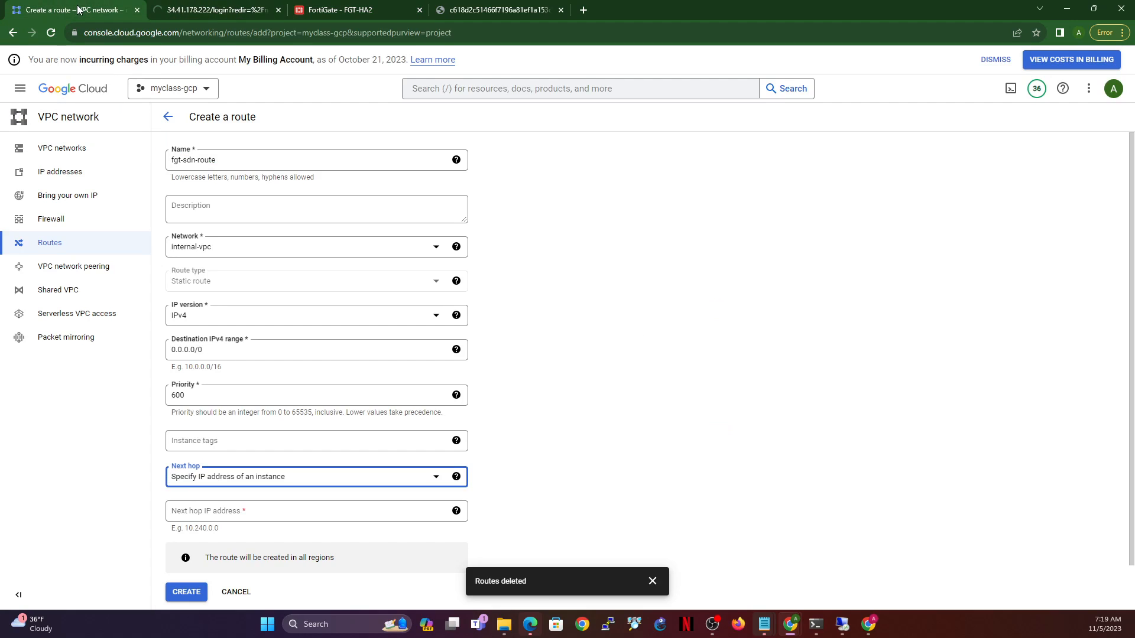
pyautogui.click(20, 88)
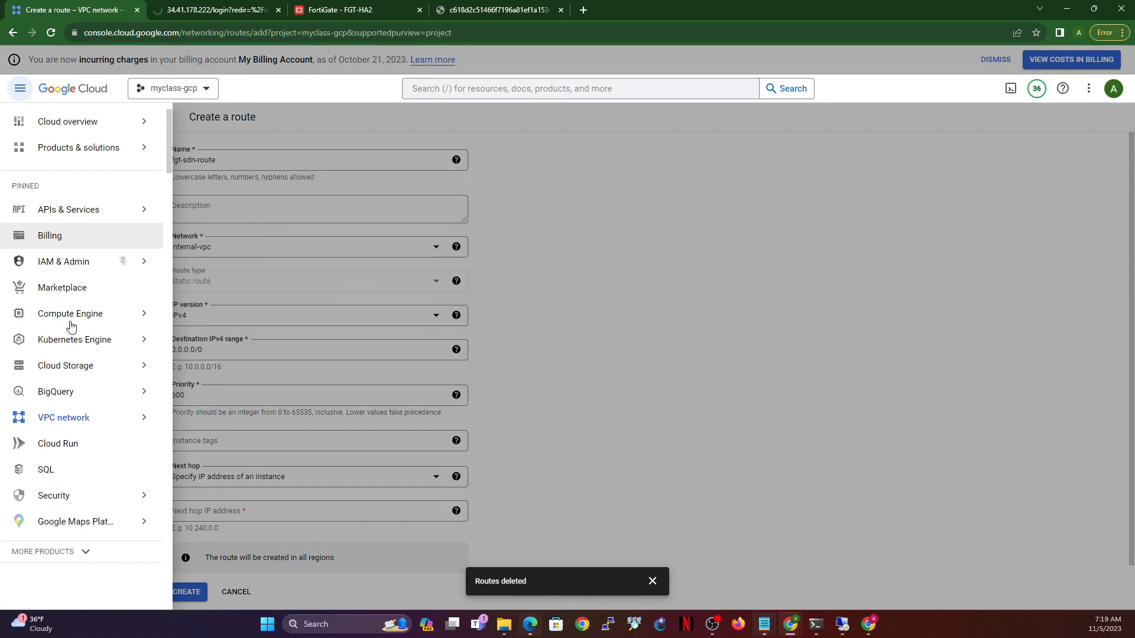
pyautogui.moveTo(145, 314)
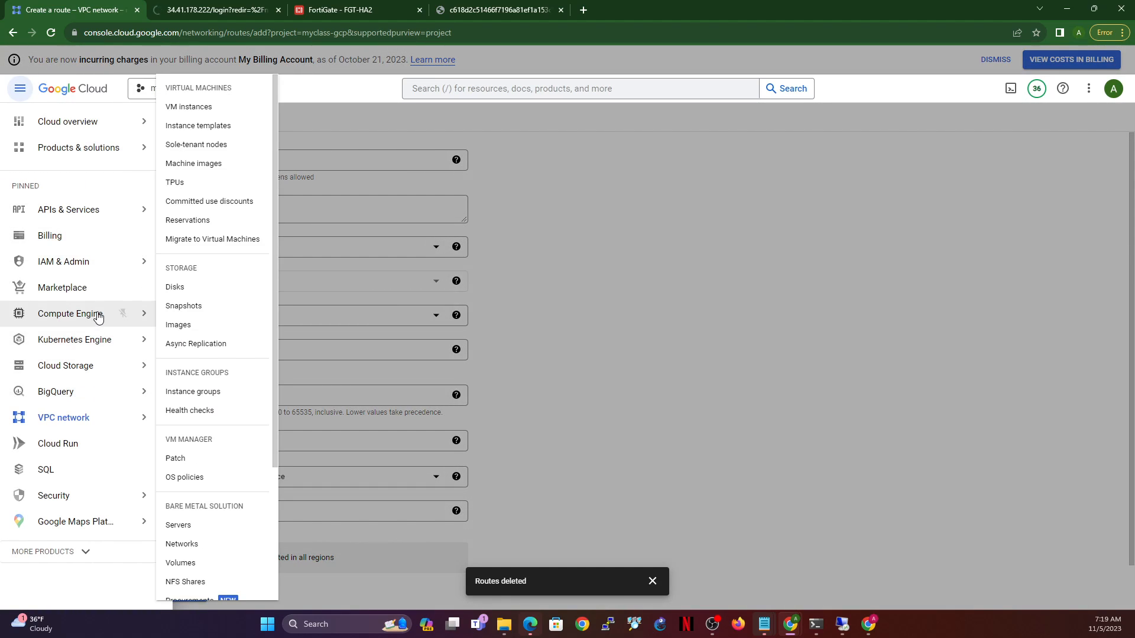
pyautogui.rightClick(200, 105)
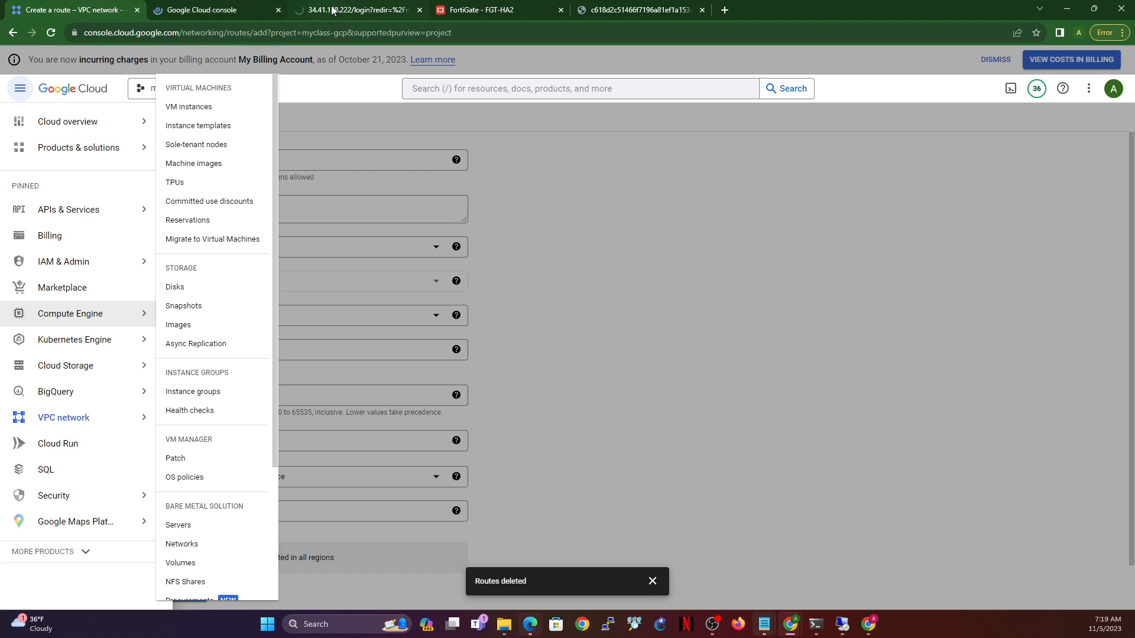
pyautogui.click(233, 12)
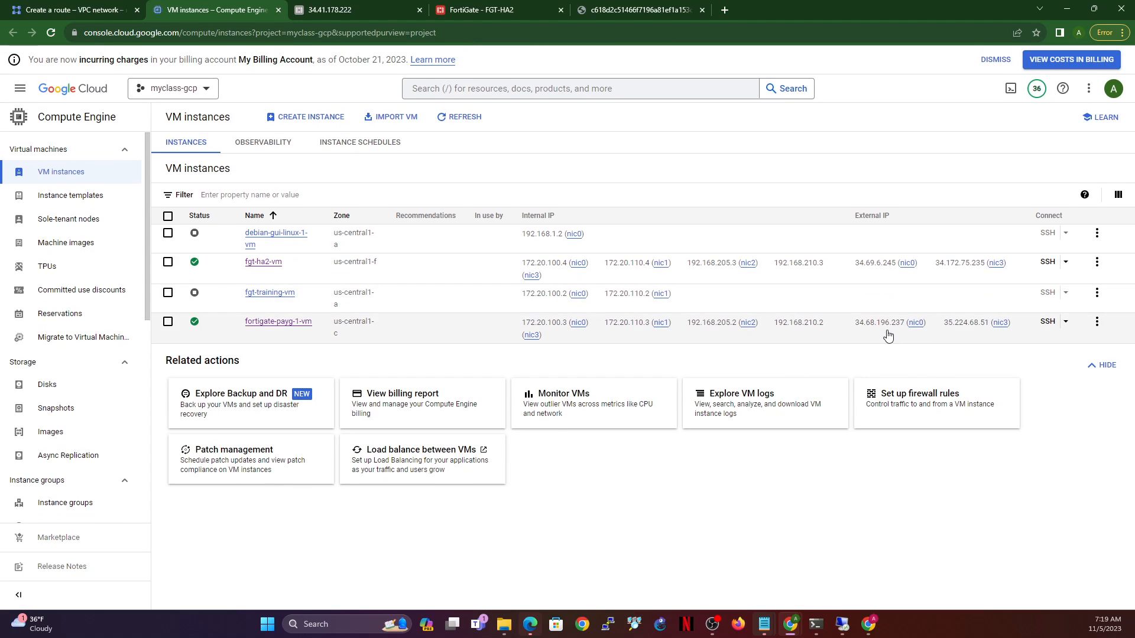
pyautogui.click(935, 324)
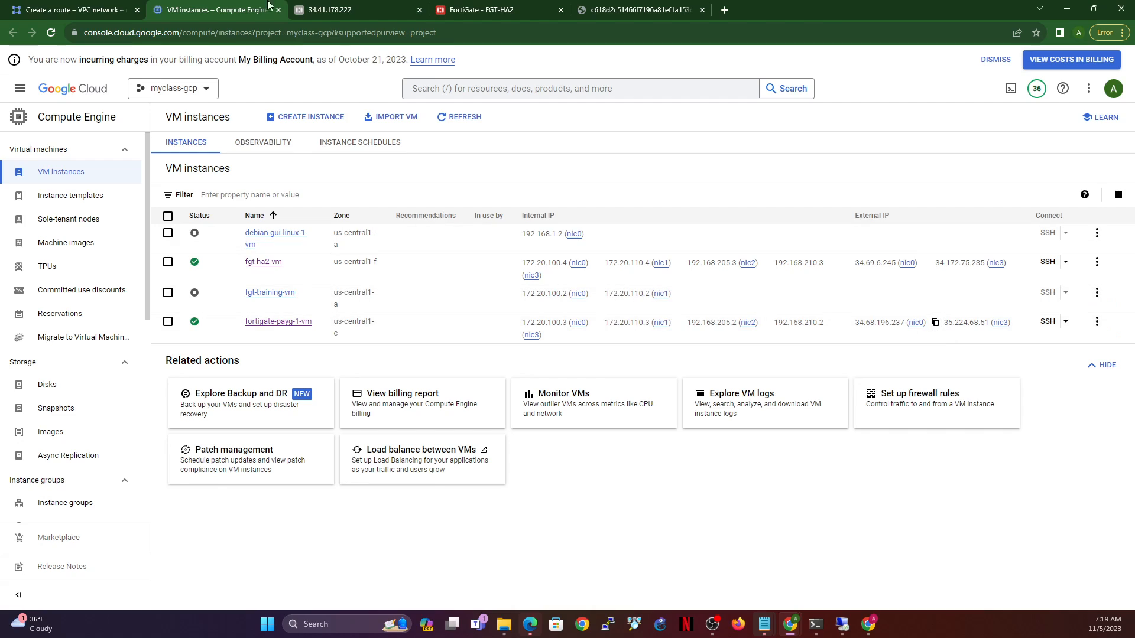
pyautogui.click(307, 16)
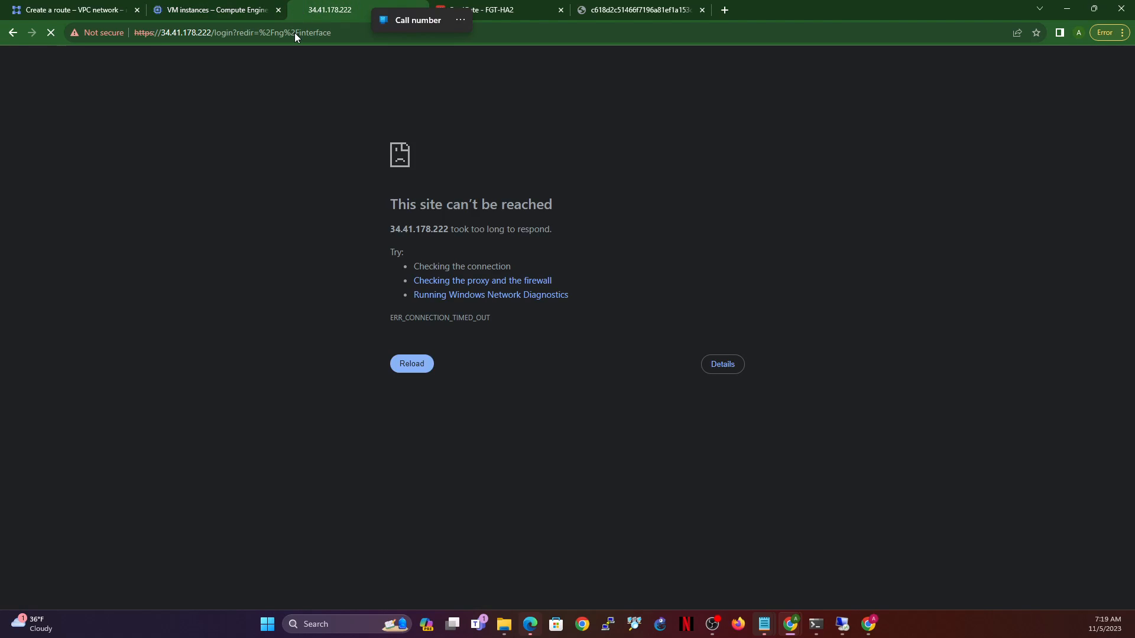
# - Browse to 34.68.196.237, bypass the certificate warning and log in to FGT-HA1 as admin
pyautogui.click(295, 33)
pyautogui.hotkey('ctrl', 'v')
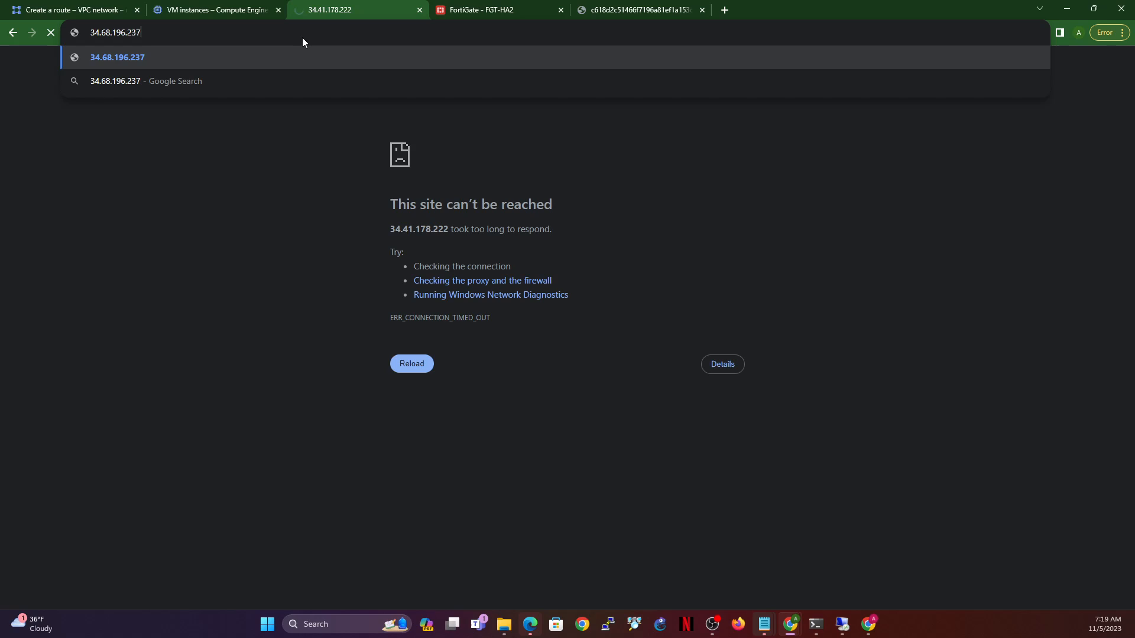
pyautogui.press('Return')
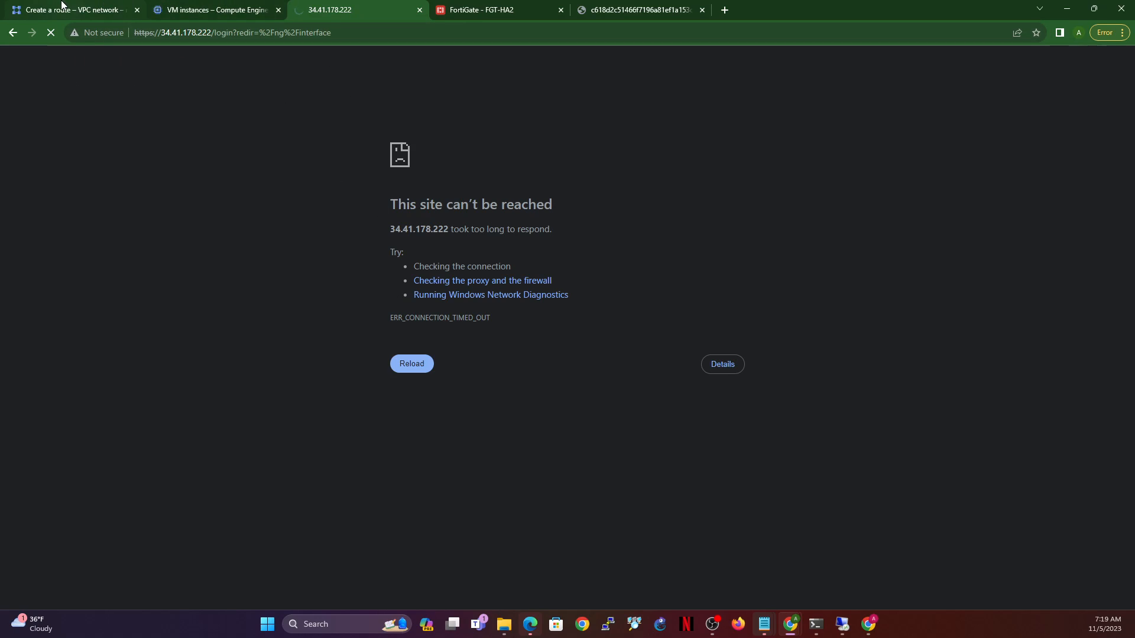
pyautogui.click(430, 360)
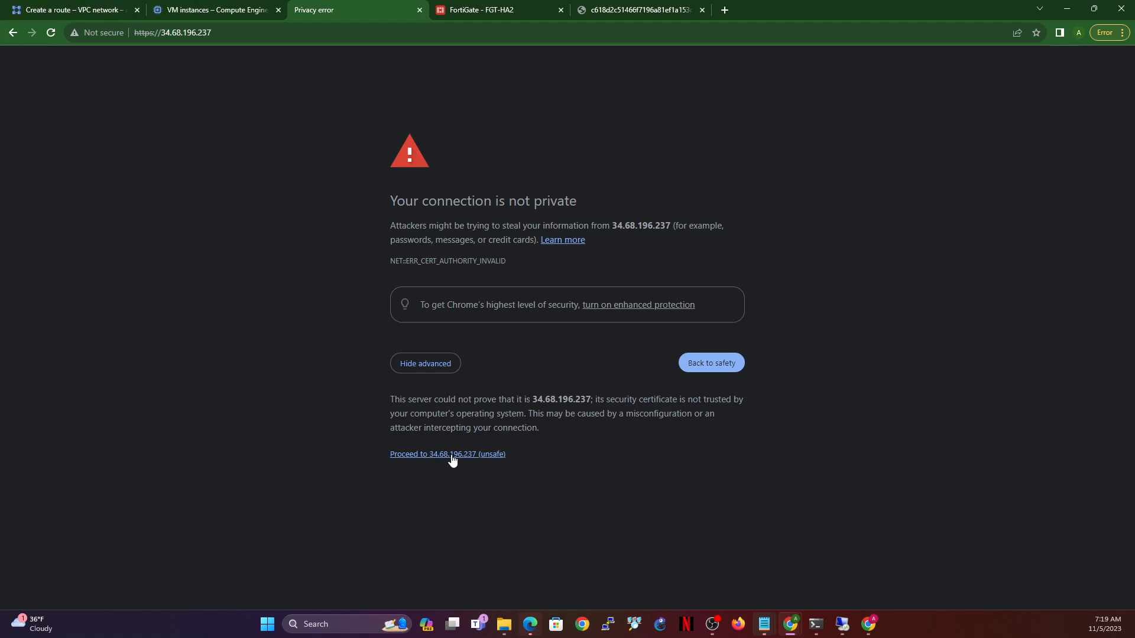
pyautogui.click(451, 455)
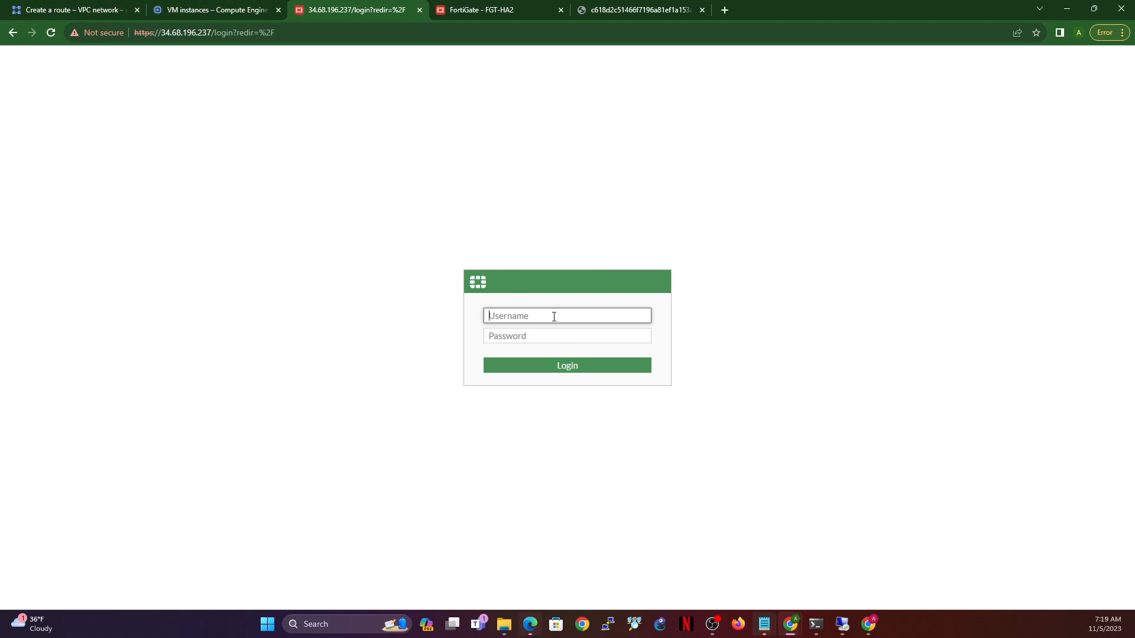
pyautogui.write('admin')
pyautogui.press('Tab')
pyautogui.write('*')
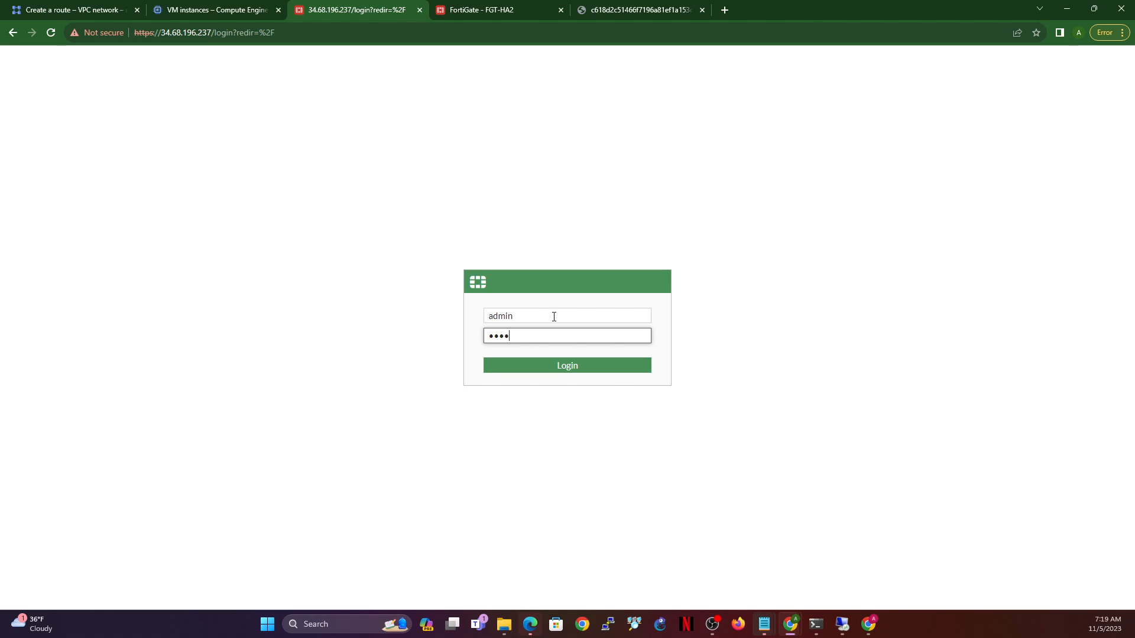
pyautogui.press('Return')
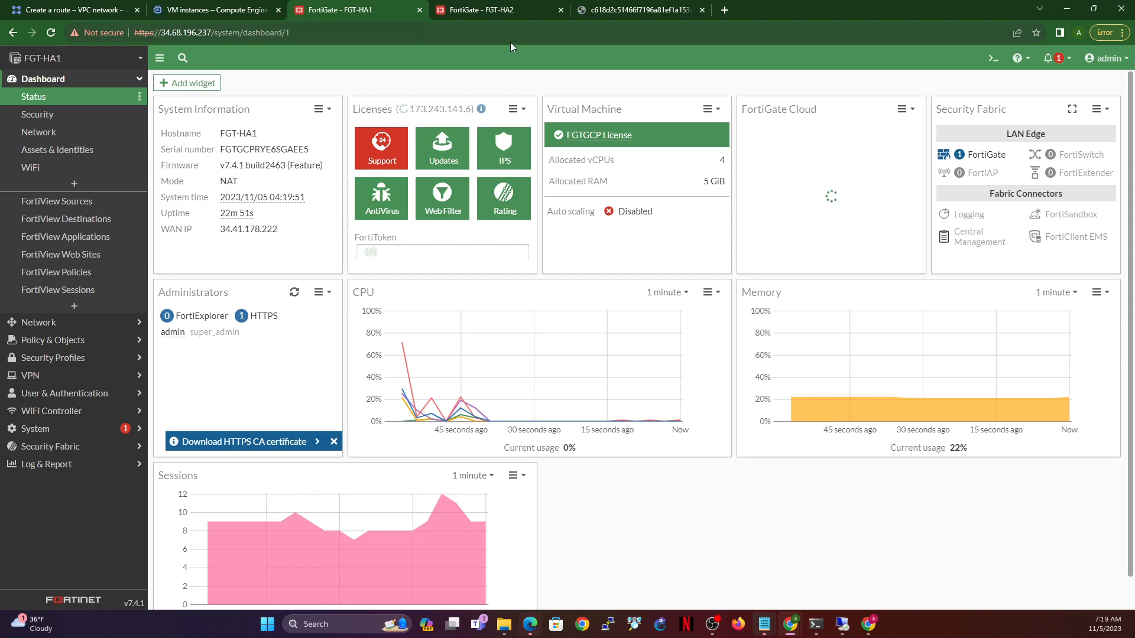
# - Copy FGT-HA1's LAN port2 address 172.20.110.3 from Network > Interfaces
pyautogui.click(461, 6)
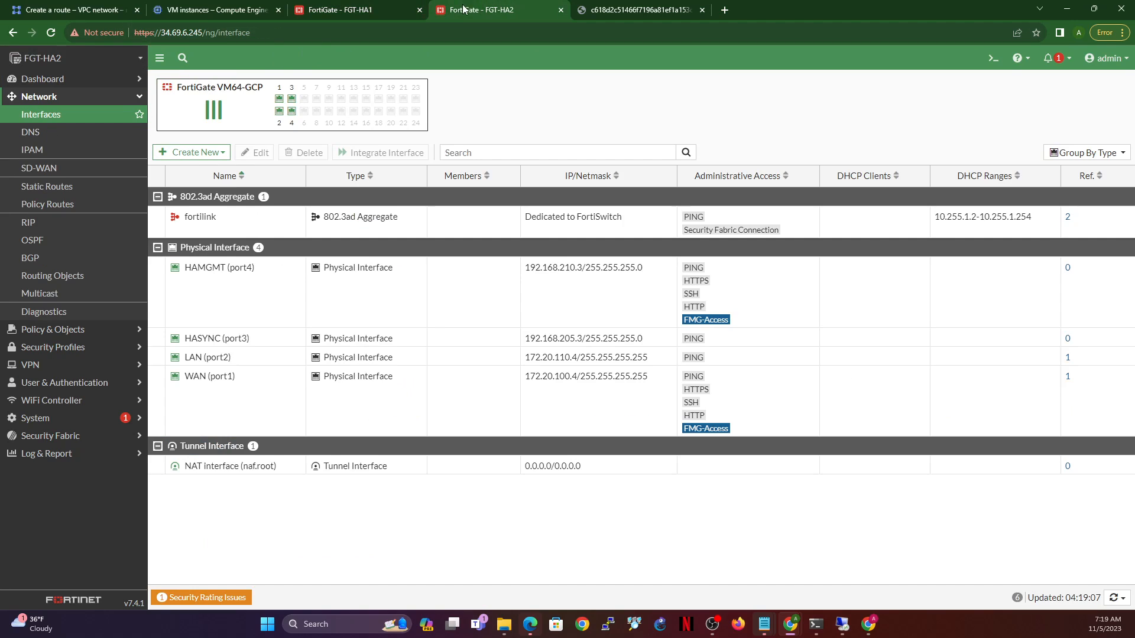
pyautogui.click(343, 7)
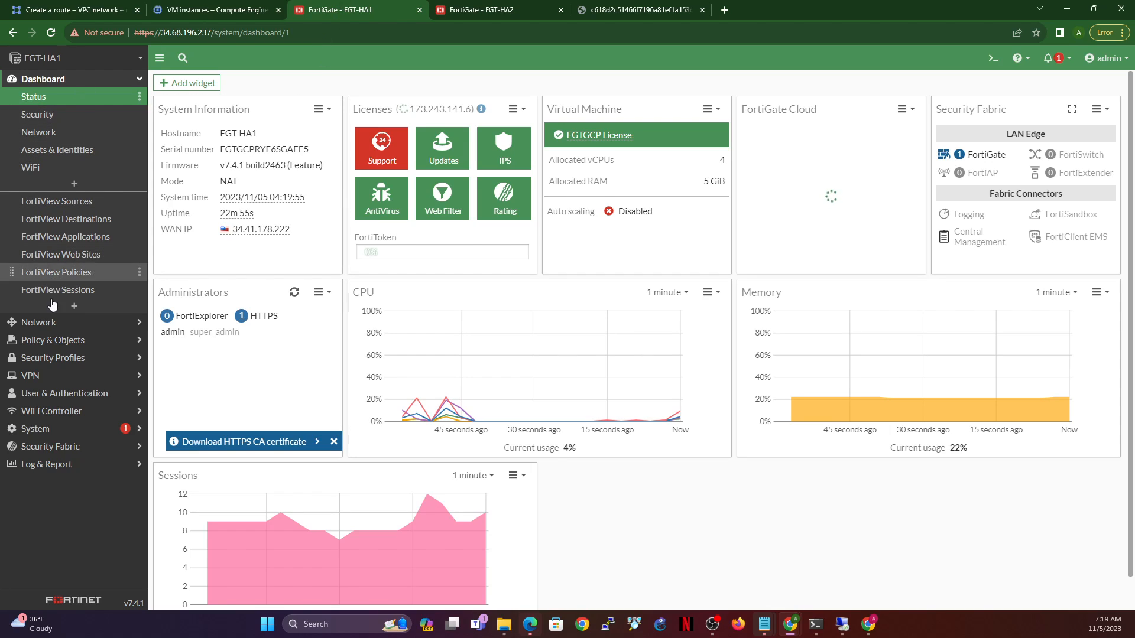
pyautogui.click(49, 325)
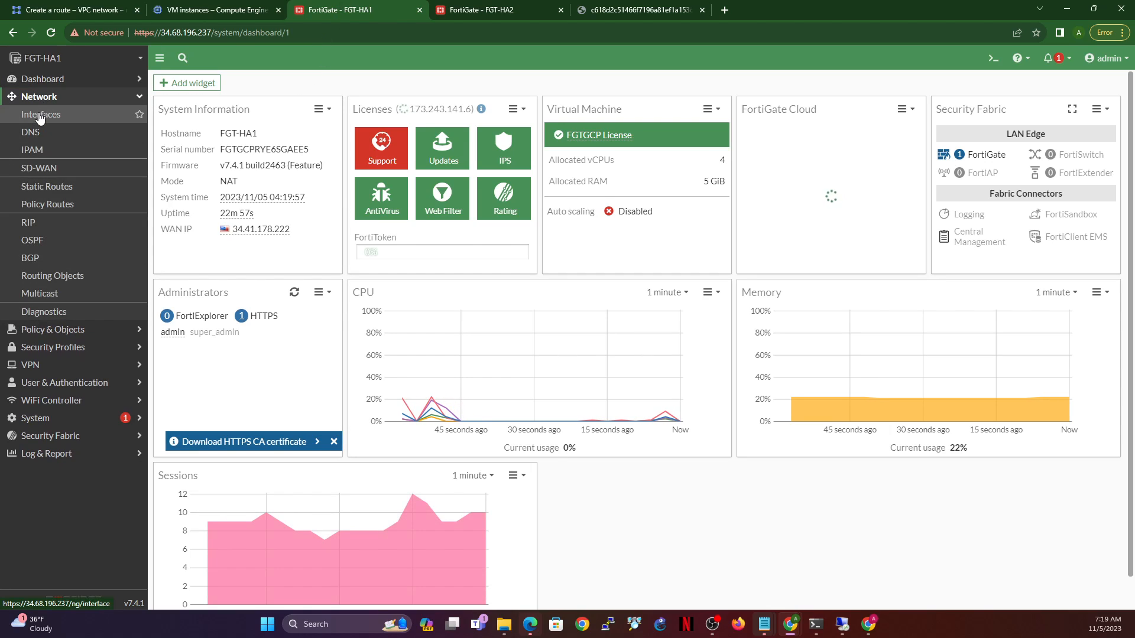
pyautogui.click(36, 114)
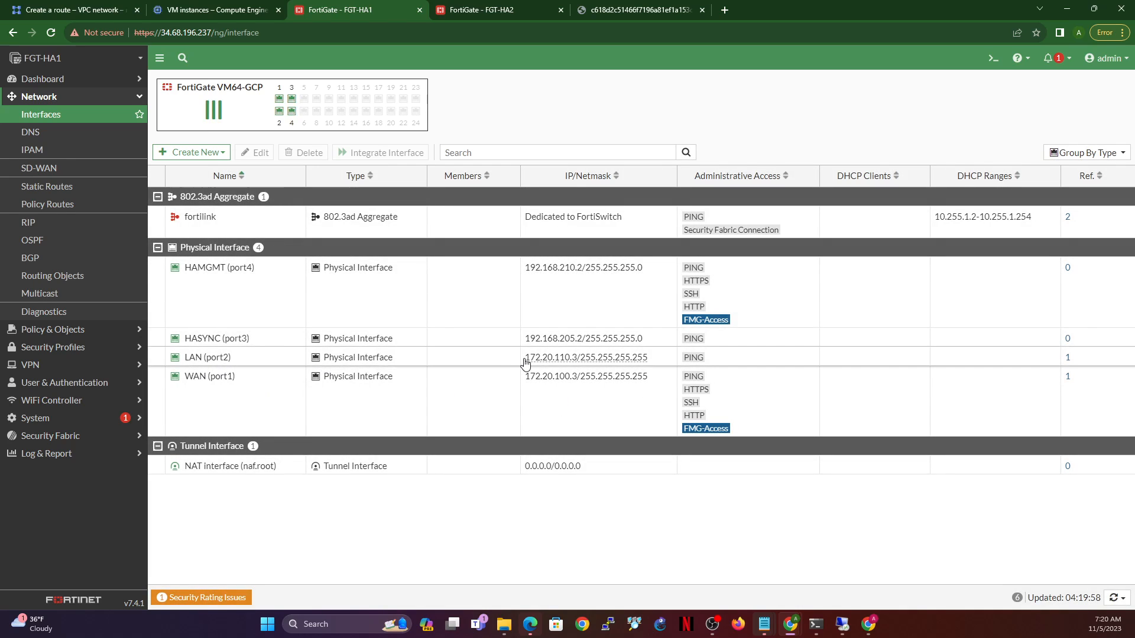
pyautogui.moveTo(524, 359); pyautogui.dragTo(578, 359)
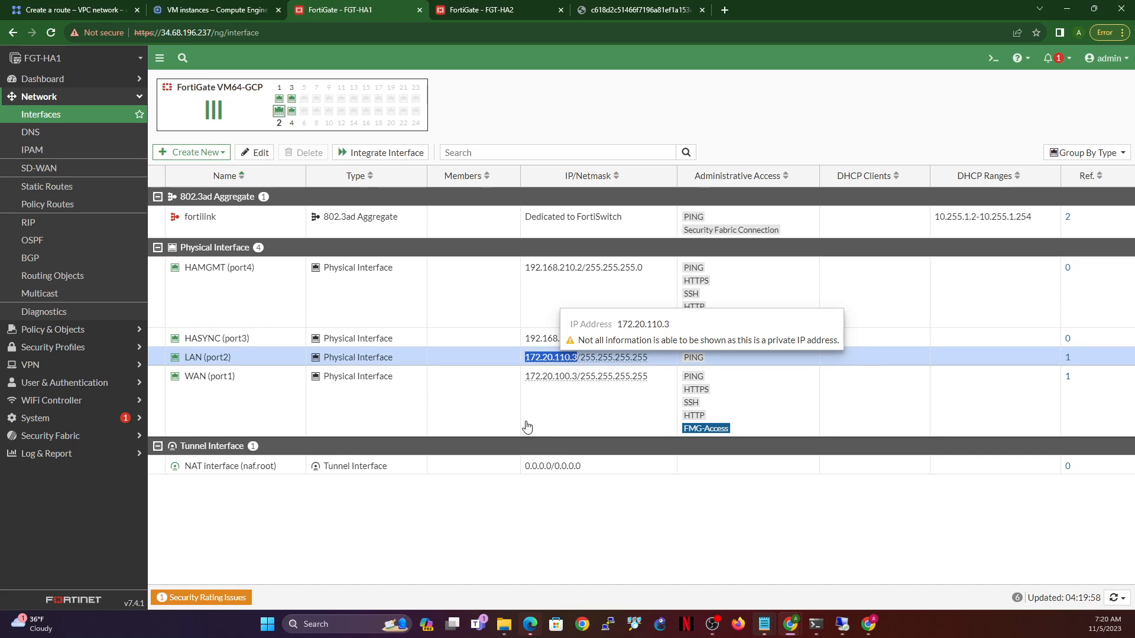
pyautogui.click(74, 7)
pyautogui.click(596, 344)
# - Enter next hop IP 172.20.110.3 and create fgt-sdn-route
pyautogui.click(269, 512)
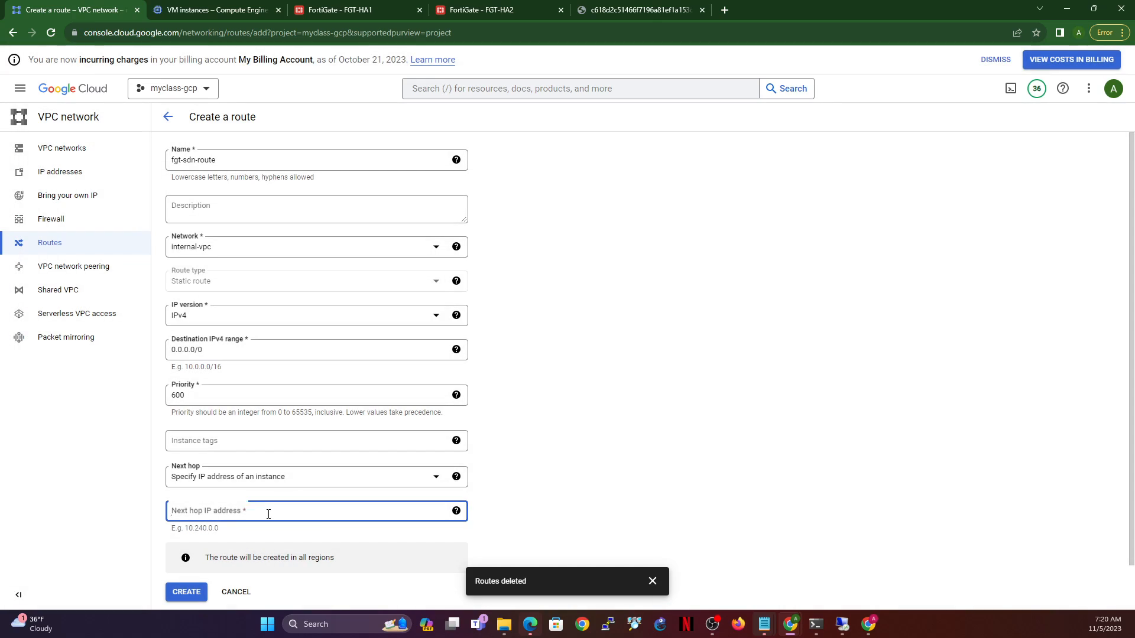
pyautogui.hotkey('ctrl', 'v')
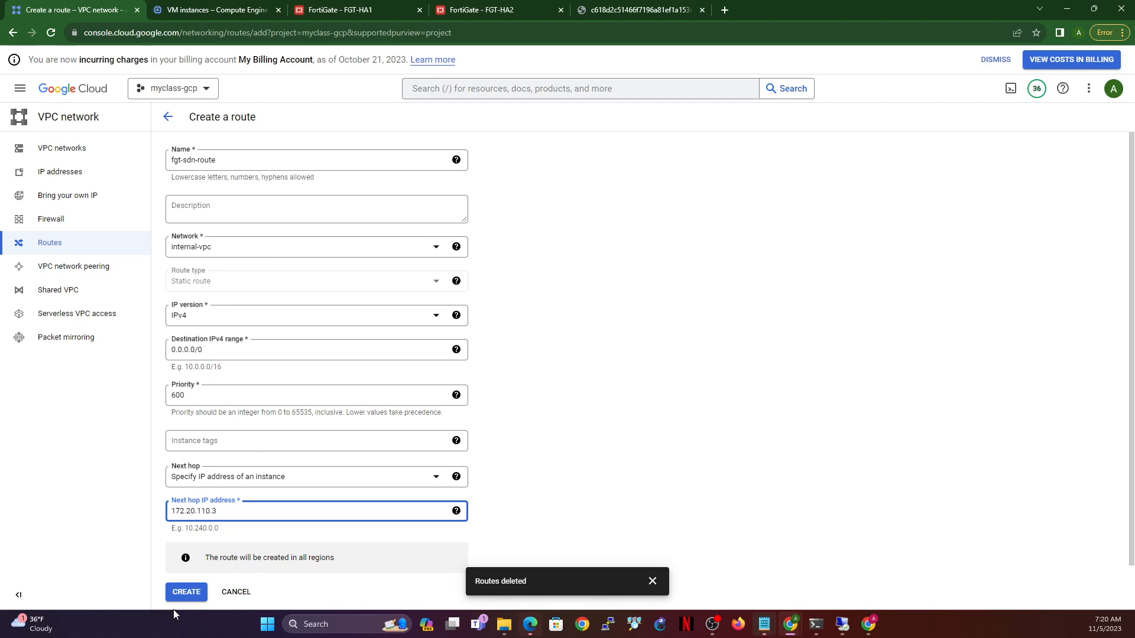
pyautogui.click(194, 600)
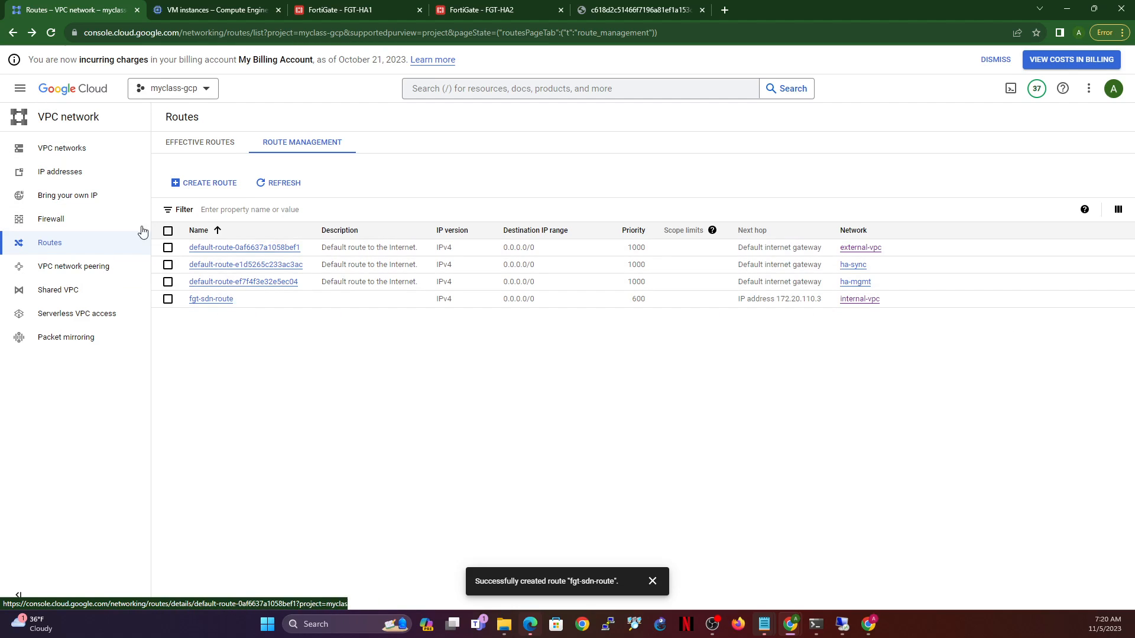
pyautogui.click(21, 90)
# - Go to IAM & Admin > Service Accounts and begin creating a service account
pyautogui.moveTo(72, 269)
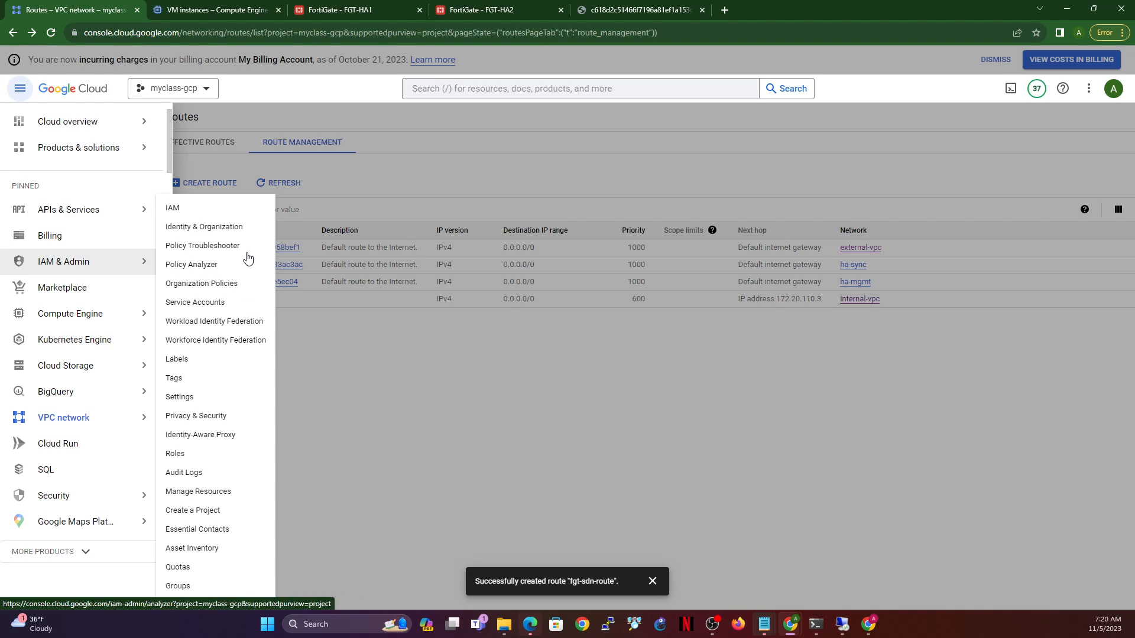
pyautogui.click(181, 212)
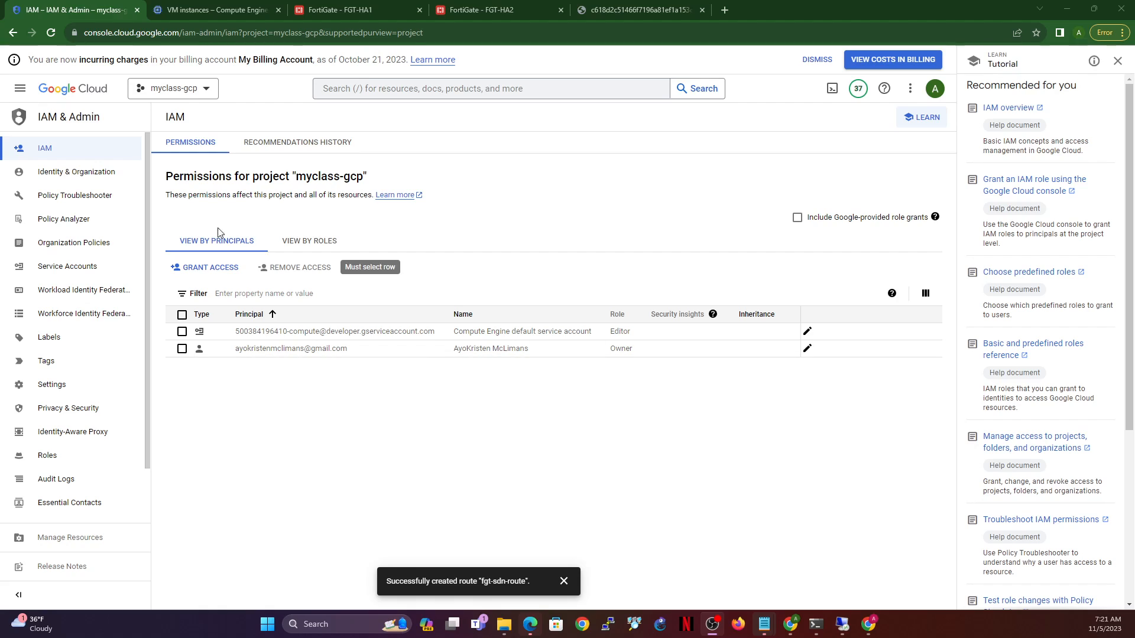
pyautogui.click(66, 268)
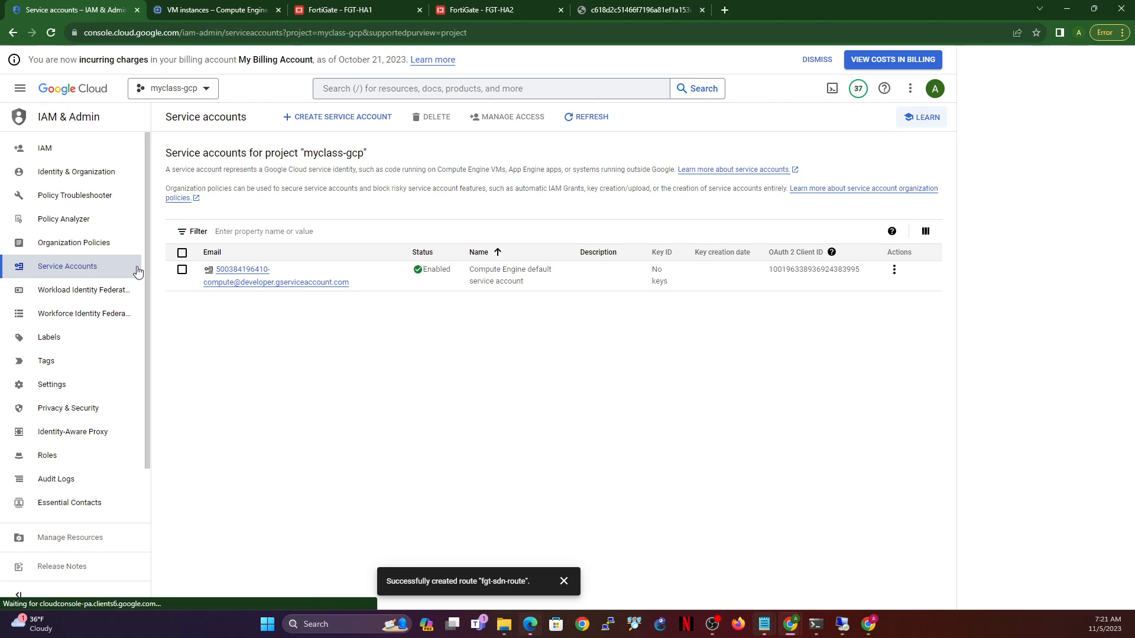
pyautogui.click(320, 117)
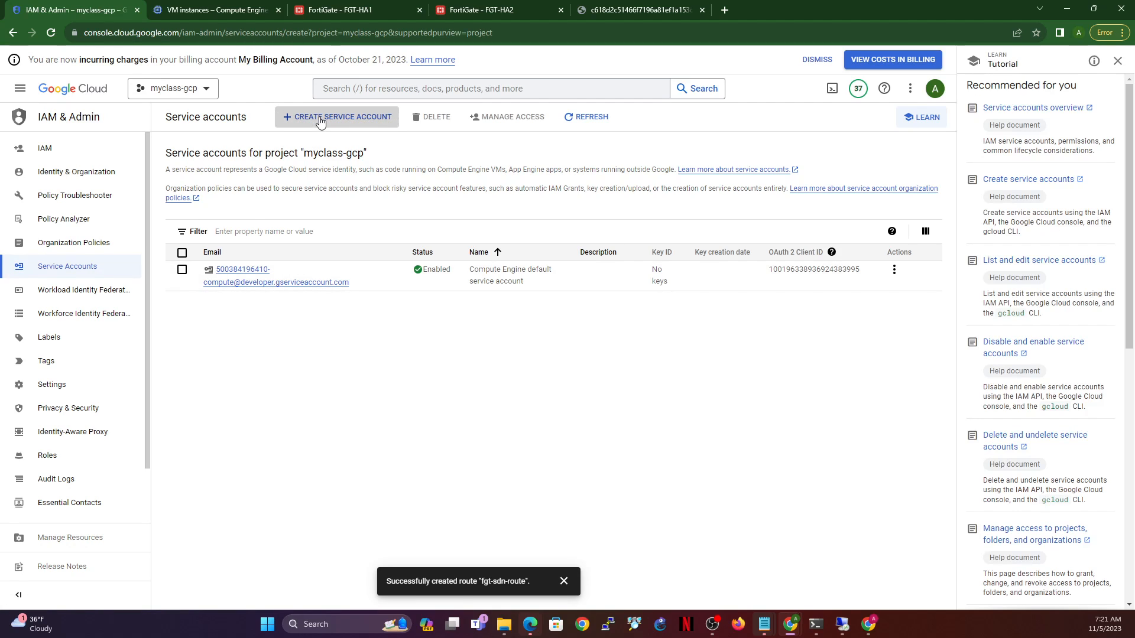
# - Name the new service account fgt-sdn-service-account and create it
pyautogui.click(303, 186)
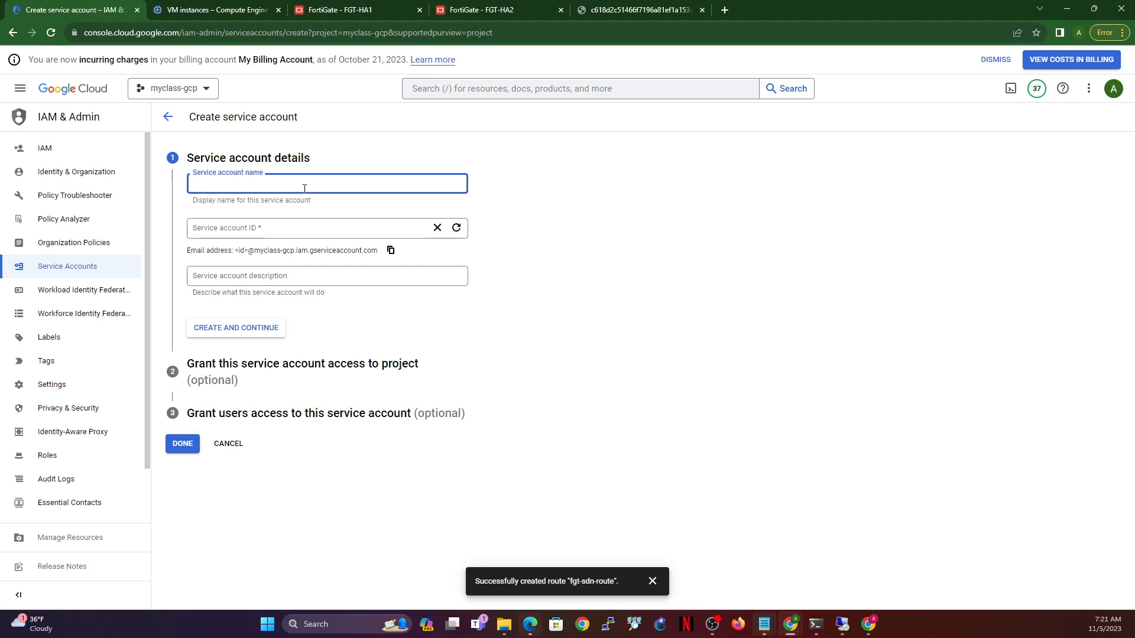
pyautogui.write('fgt-sdn')
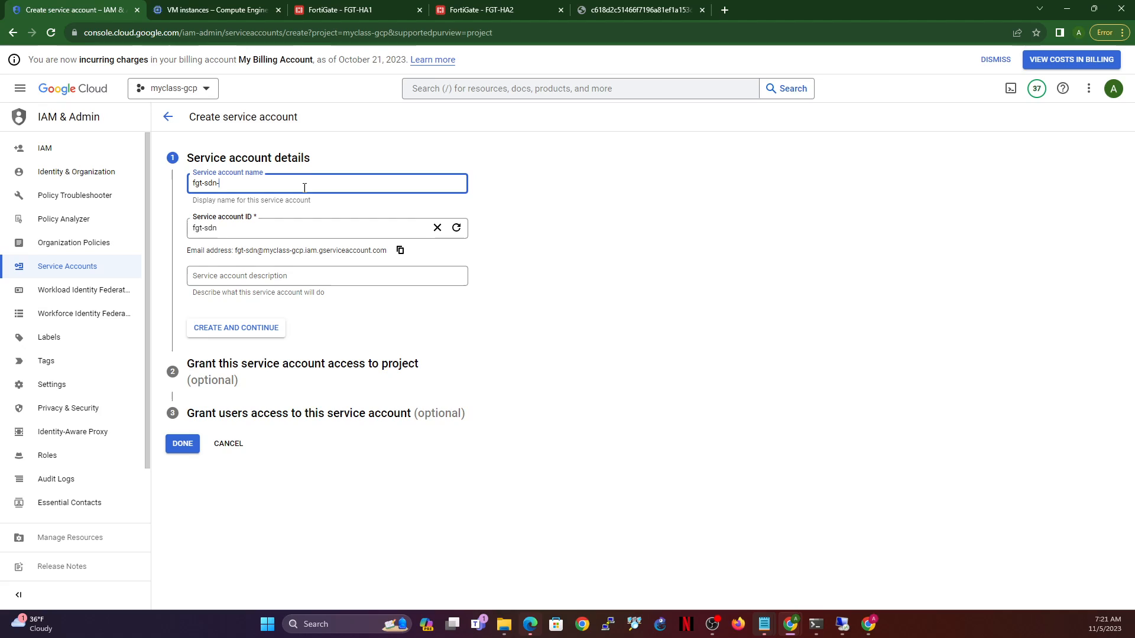
pyautogui.write('-ac')
pyautogui.press('BackSpace')
pyautogui.press('BackSpace')
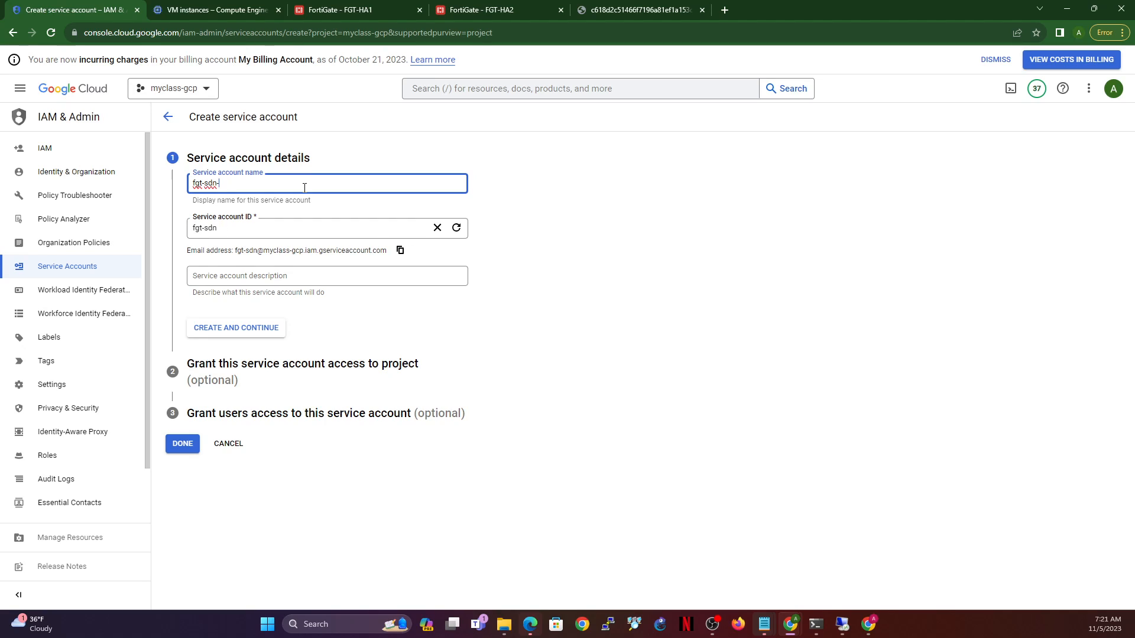
pyautogui.write('service-')
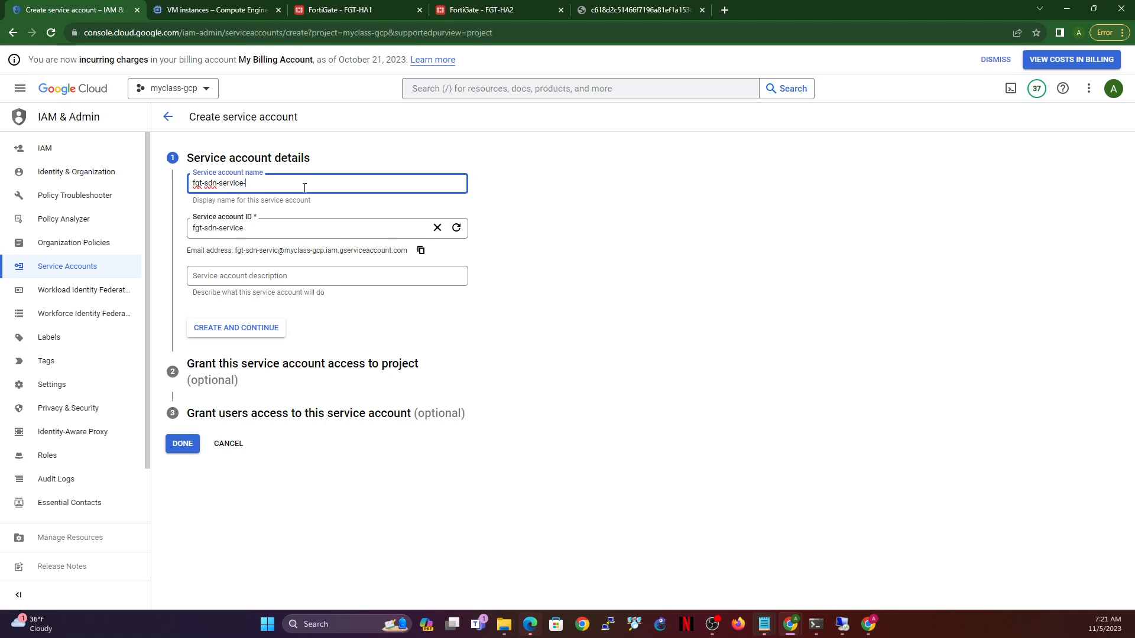
pyautogui.write('account')
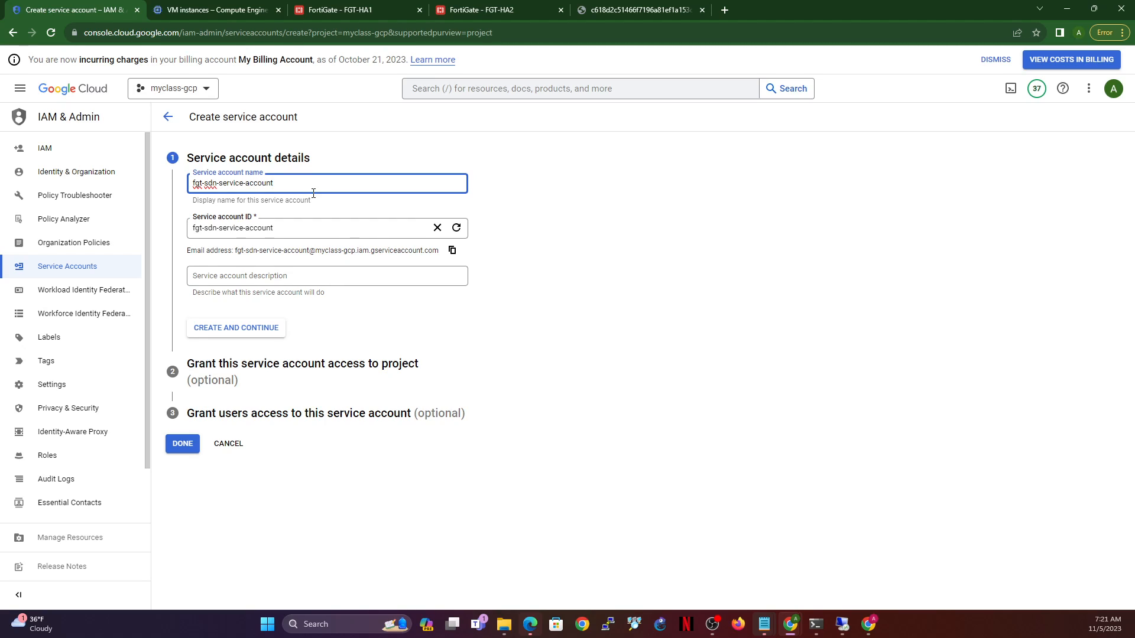
pyautogui.moveTo(239, 250); pyautogui.dragTo(422, 251)
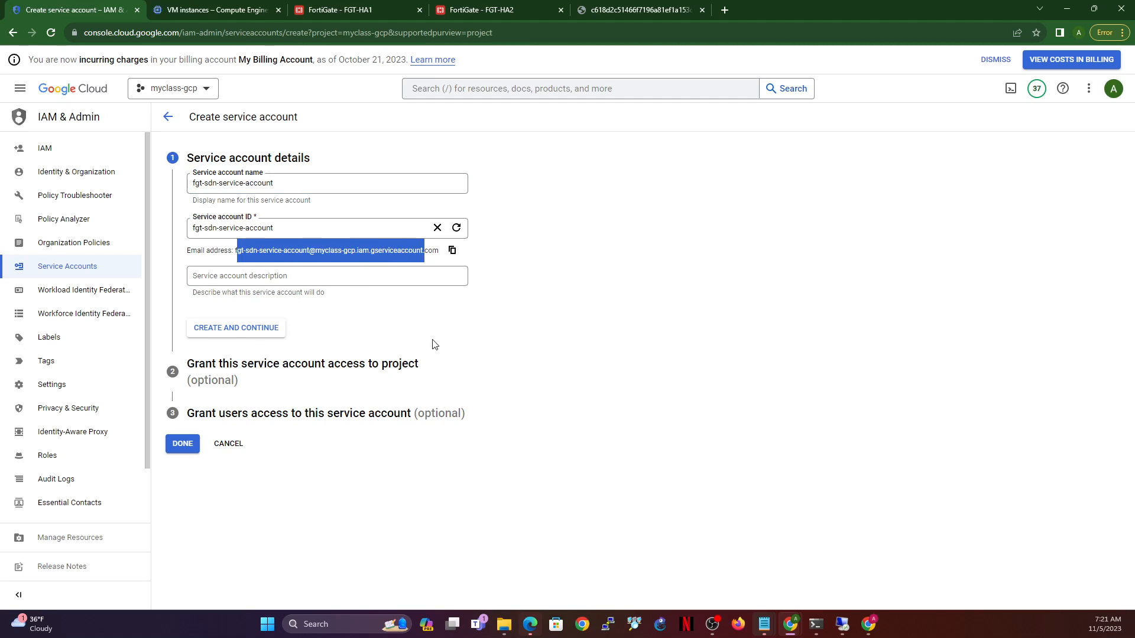
pyautogui.click(496, 341)
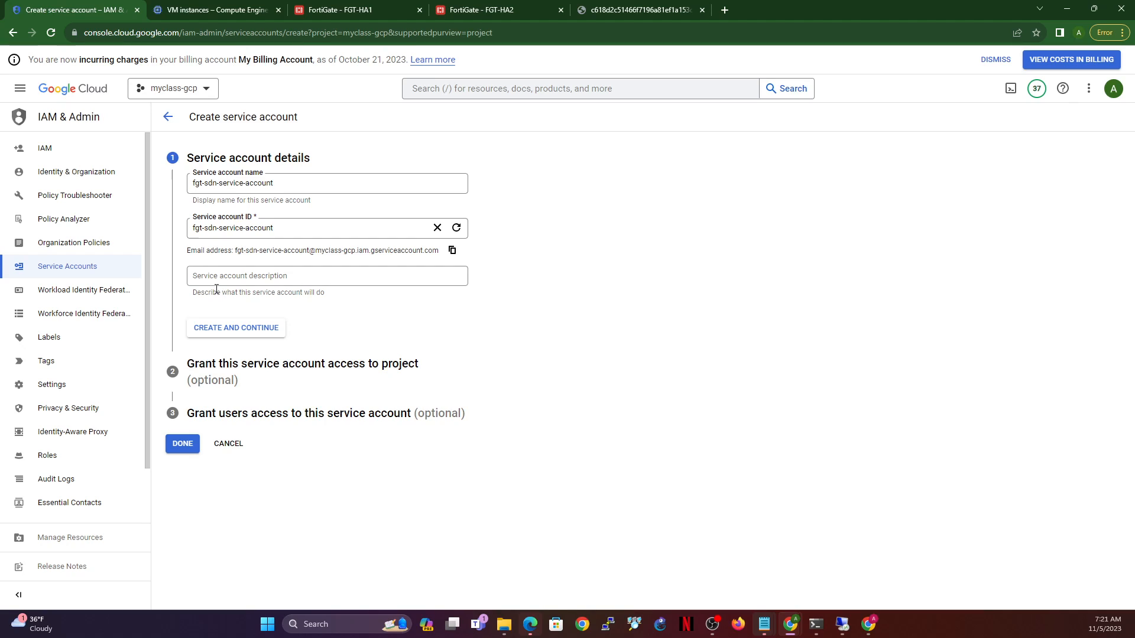
pyautogui.click(236, 331)
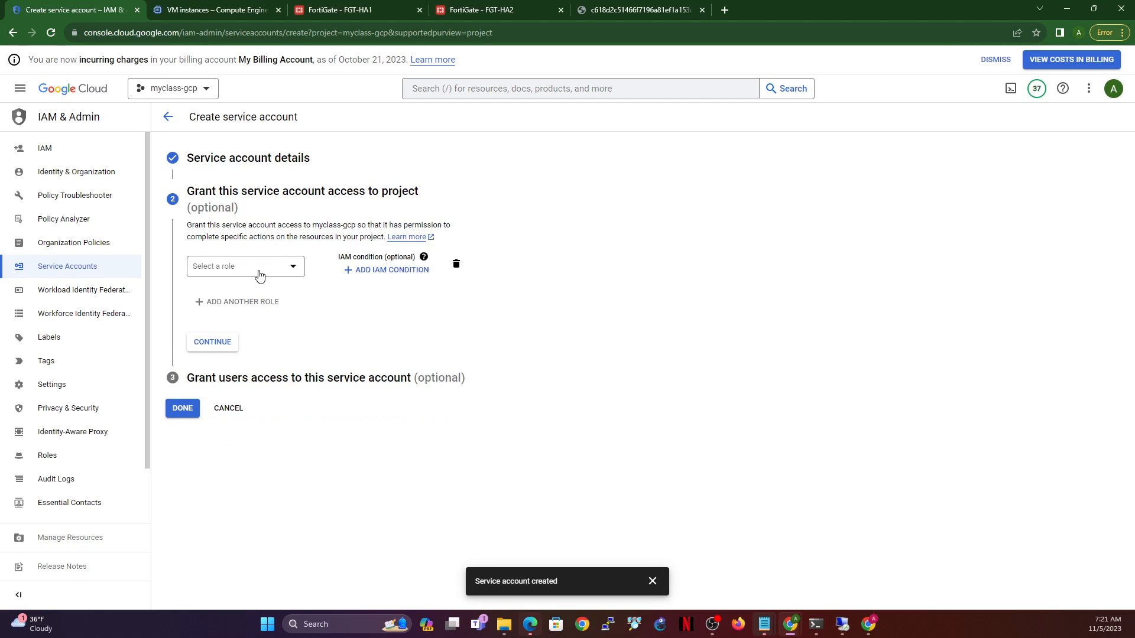
# - Grant fgt-sdn-service-account the Owner role and finish
pyautogui.click(288, 272)
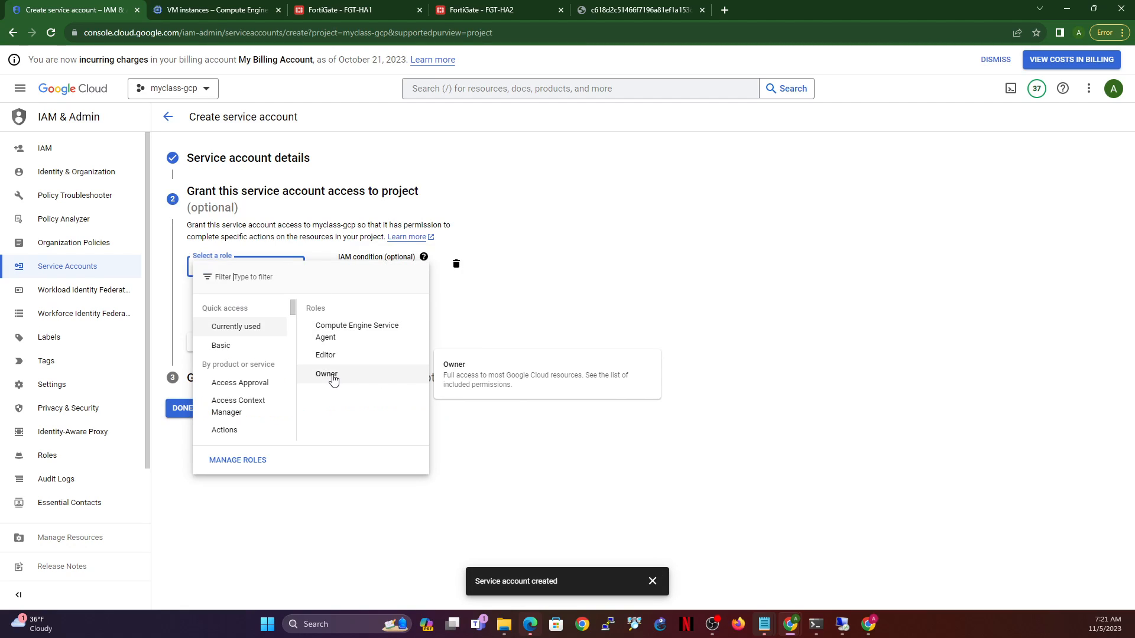
pyautogui.click(328, 375)
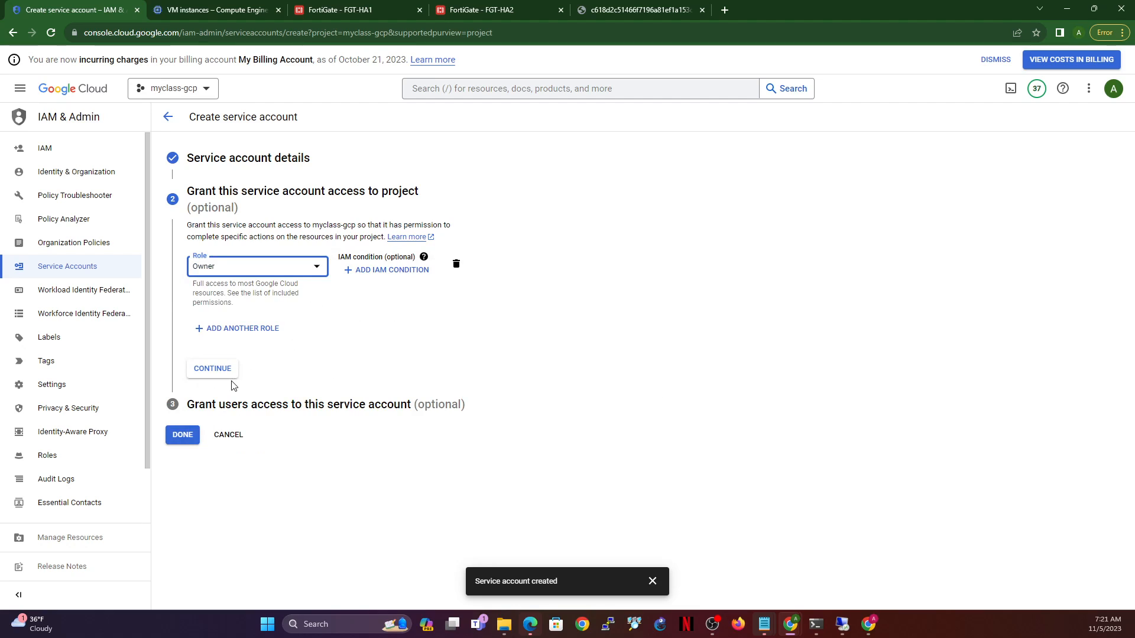
pyautogui.click(212, 370)
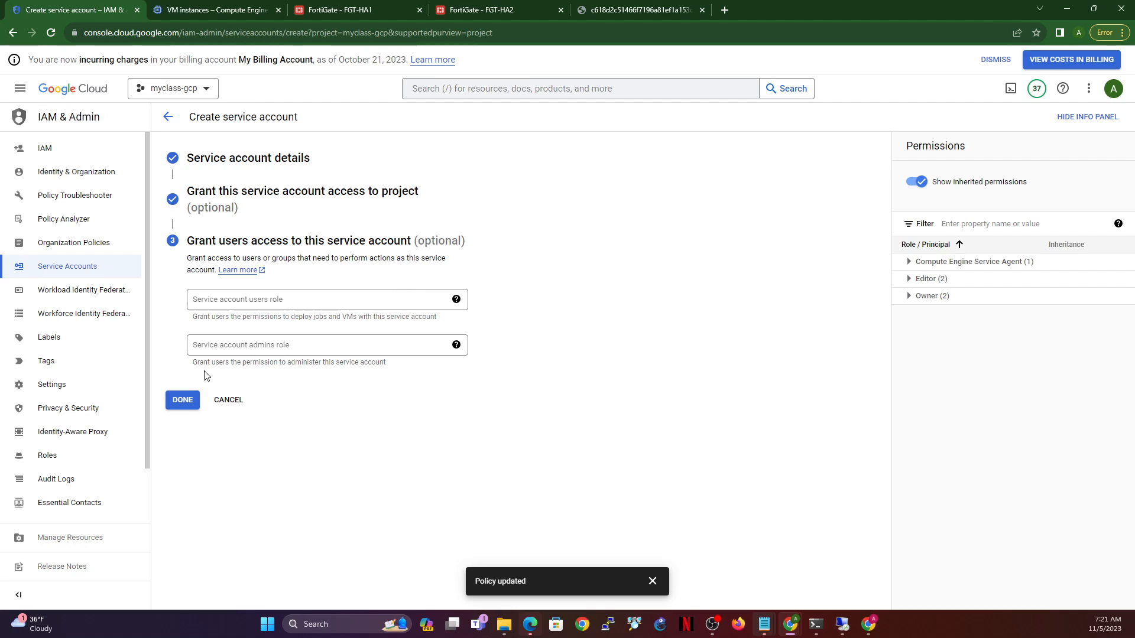
pyautogui.click(186, 403)
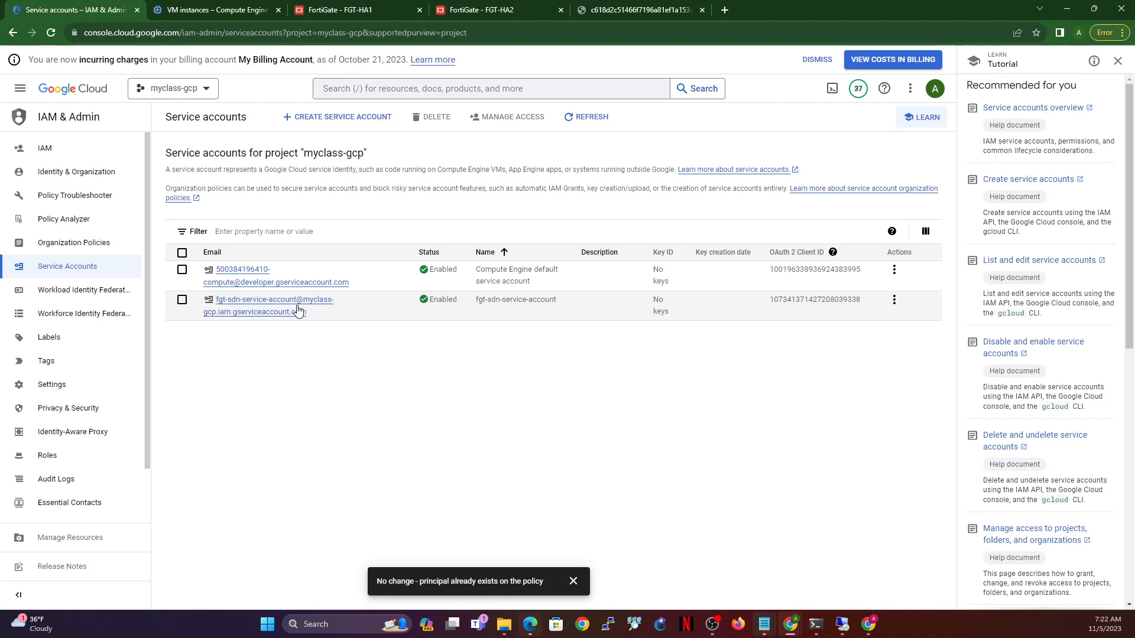
# - Create a JSON key for fgt-sdn-service-account and check the downloaded key file
pyautogui.click(258, 305)
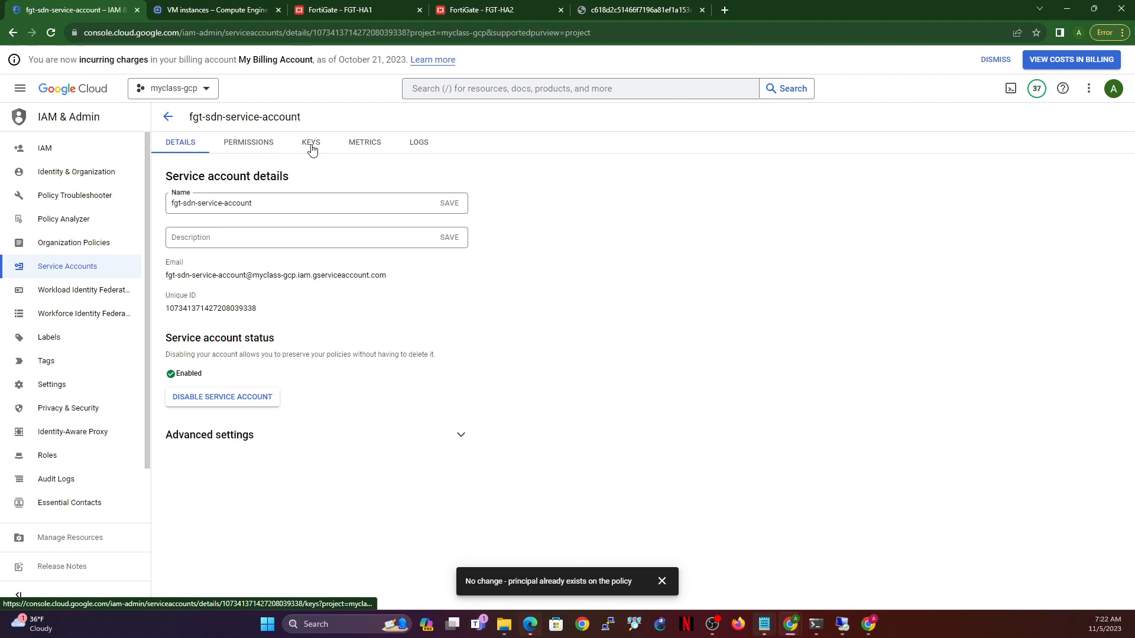
pyautogui.click(310, 149)
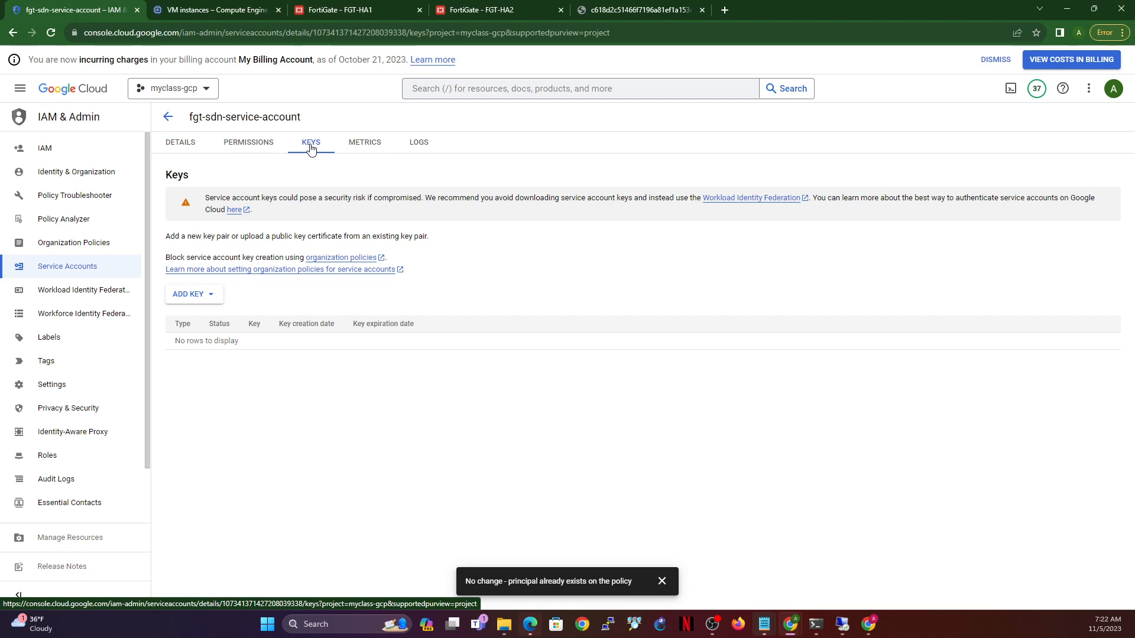
pyautogui.click(214, 297)
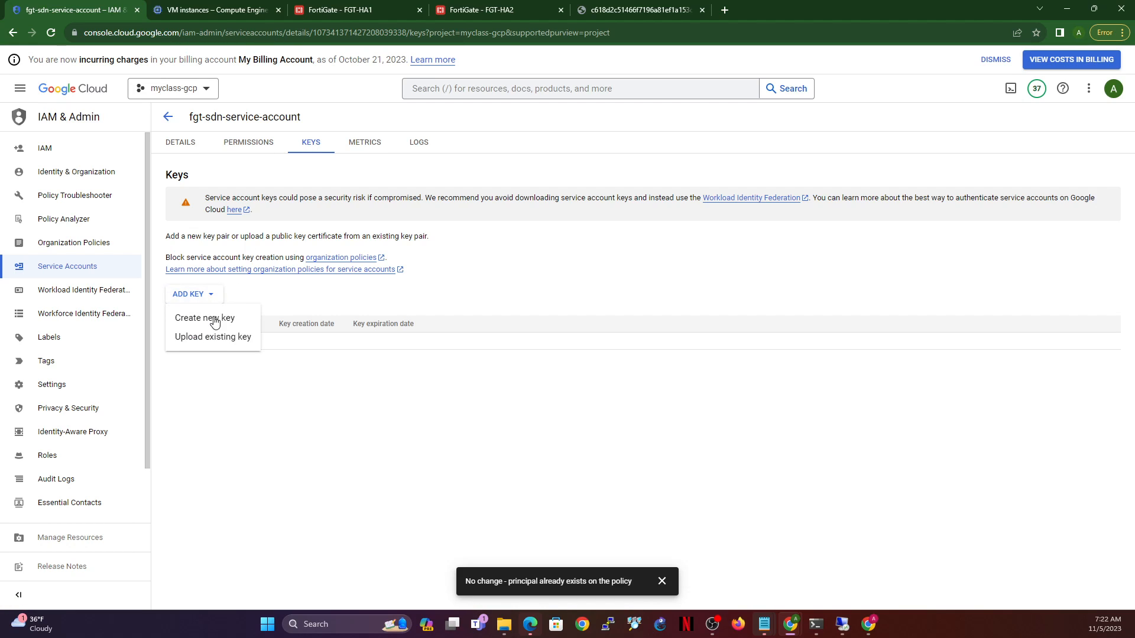
pyautogui.click(219, 322)
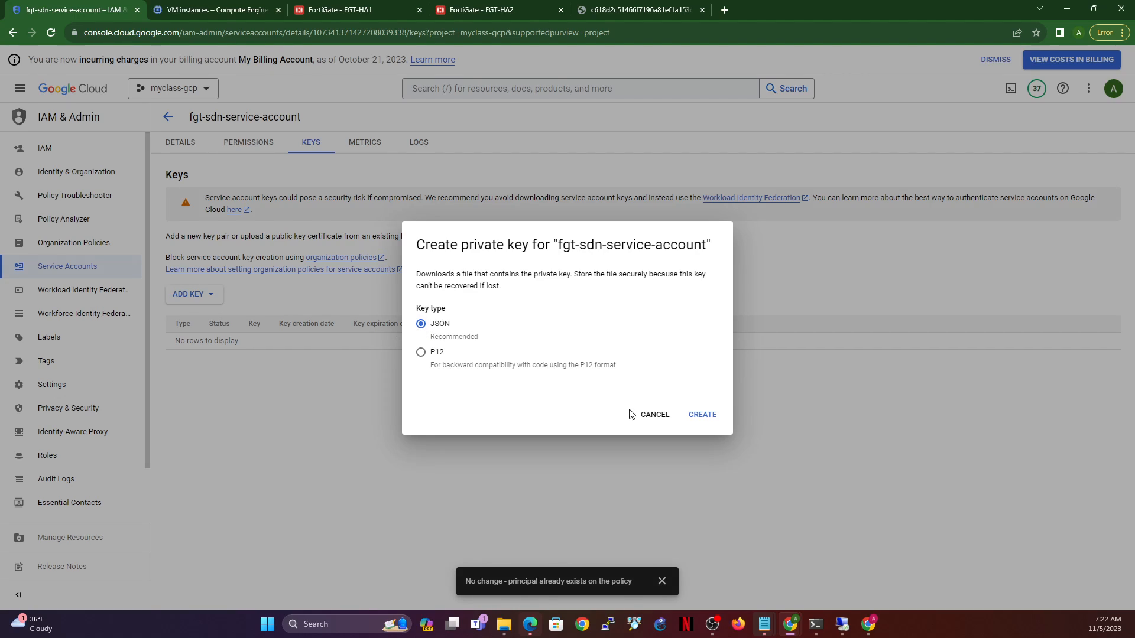
pyautogui.click(702, 415)
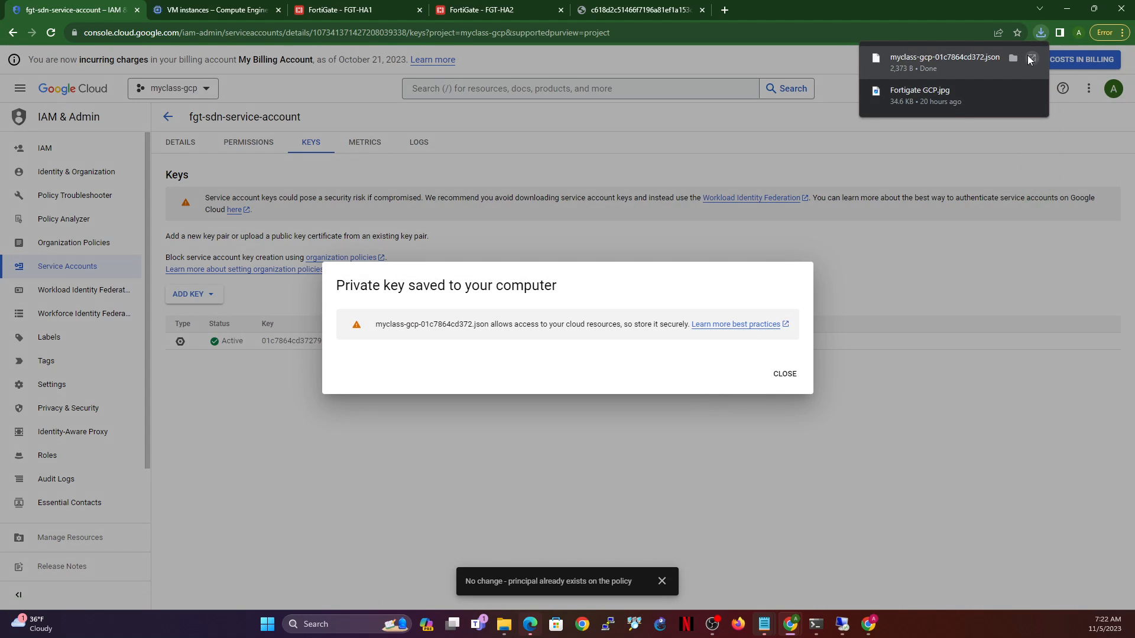
pyautogui.click(785, 374)
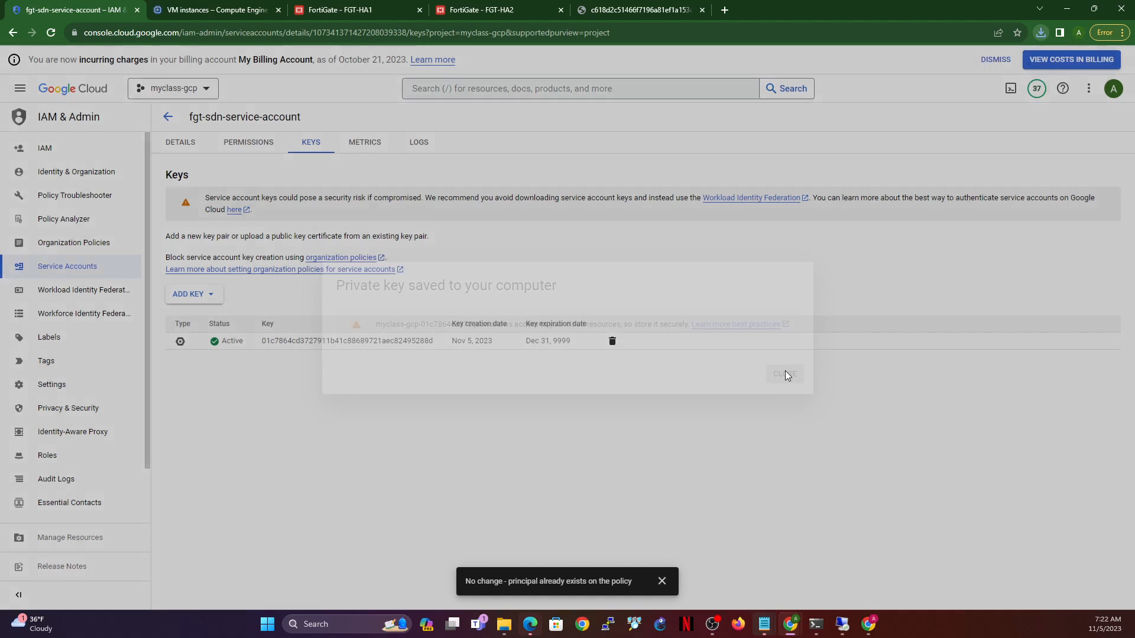
pyautogui.click(1040, 31)
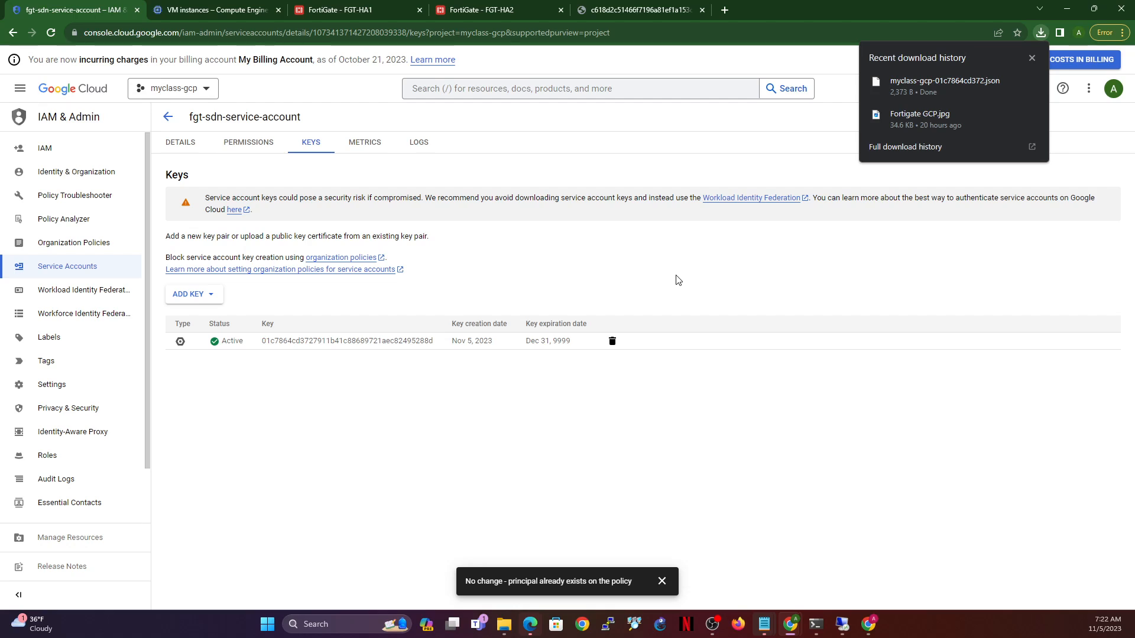
# - Review FGT-HA1's System > HA mode, leave it Standalone, and open the CLI Console
pyautogui.click(340, 10)
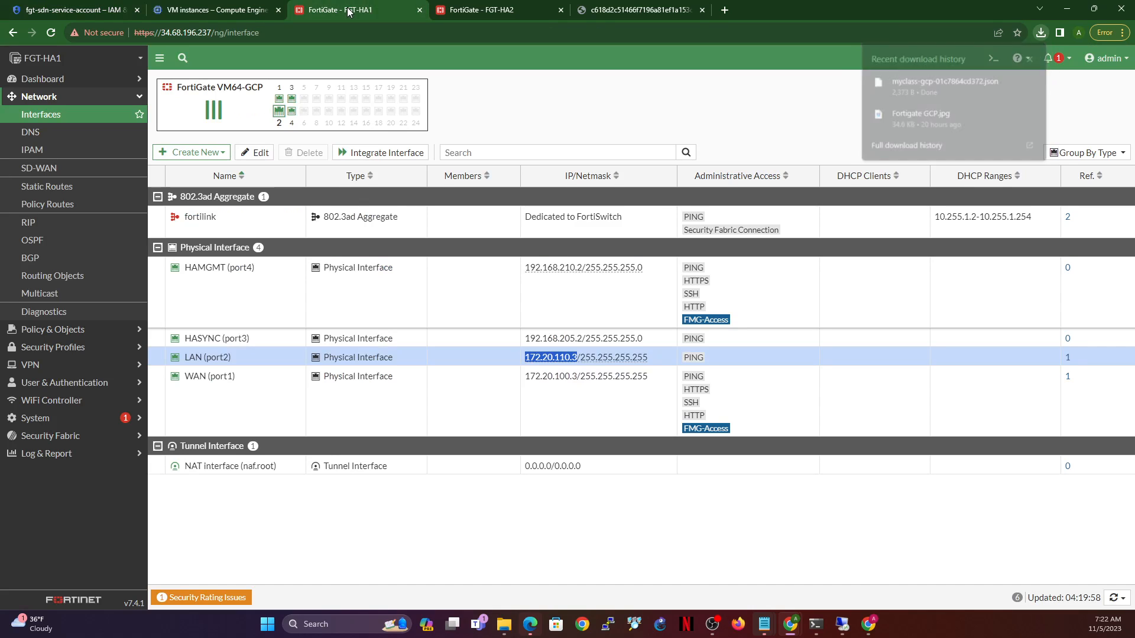
pyautogui.click(490, 10)
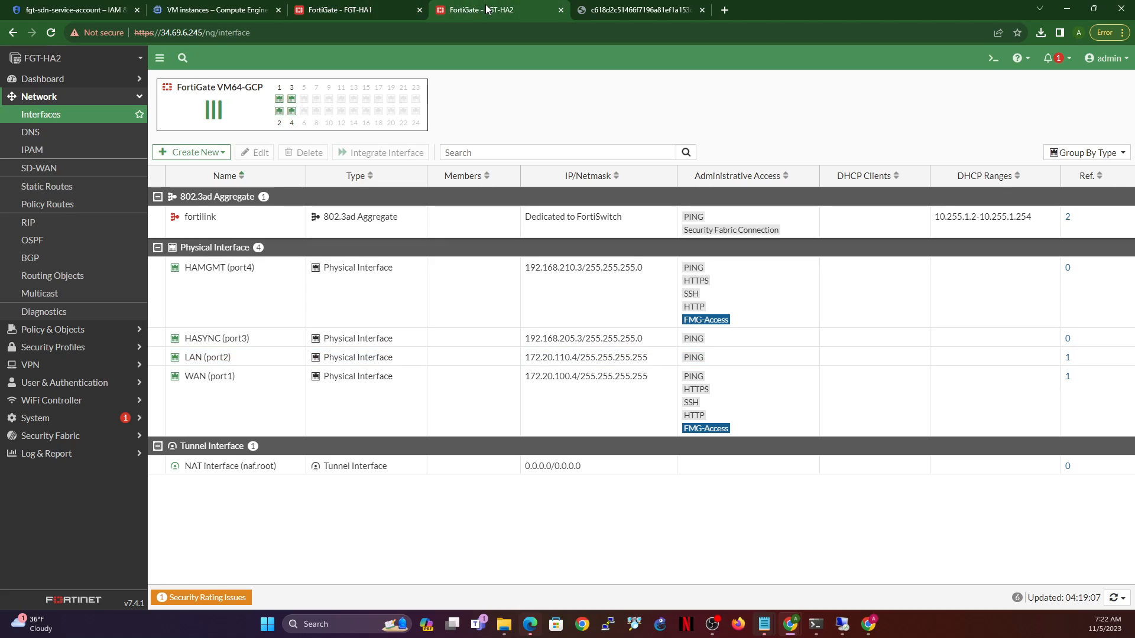
pyautogui.click(379, 9)
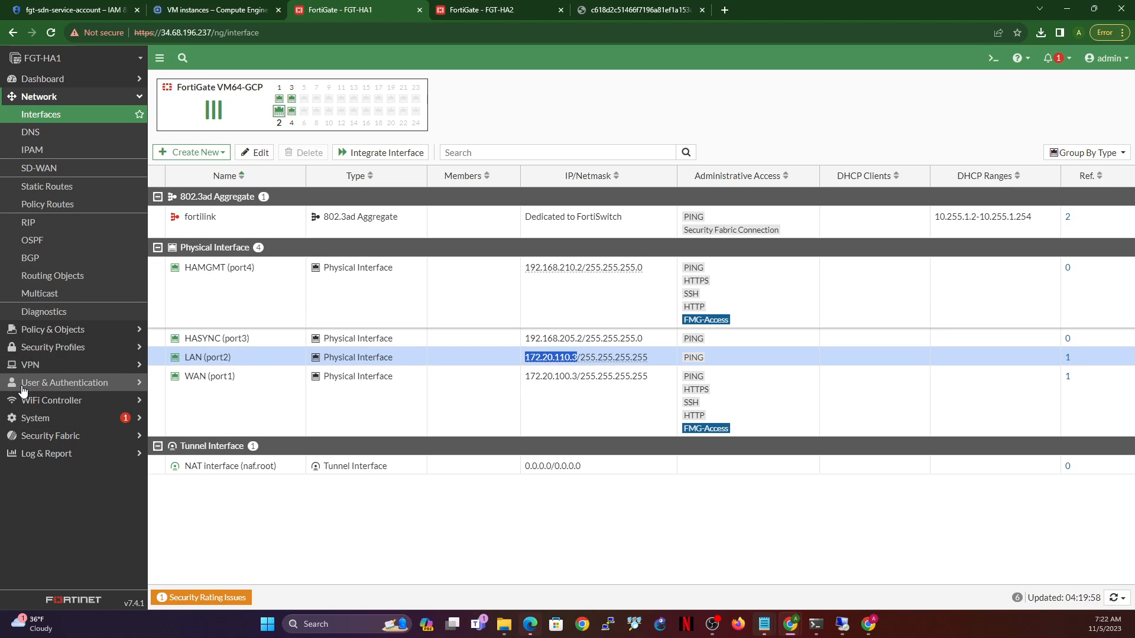
pyautogui.click(40, 419)
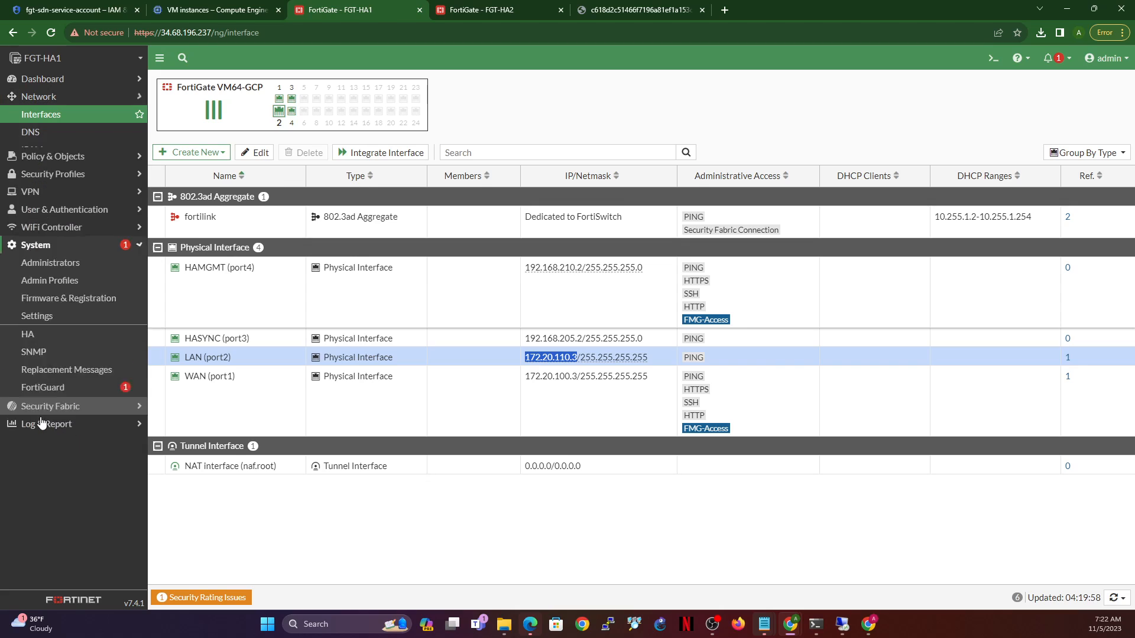
pyautogui.click(39, 293)
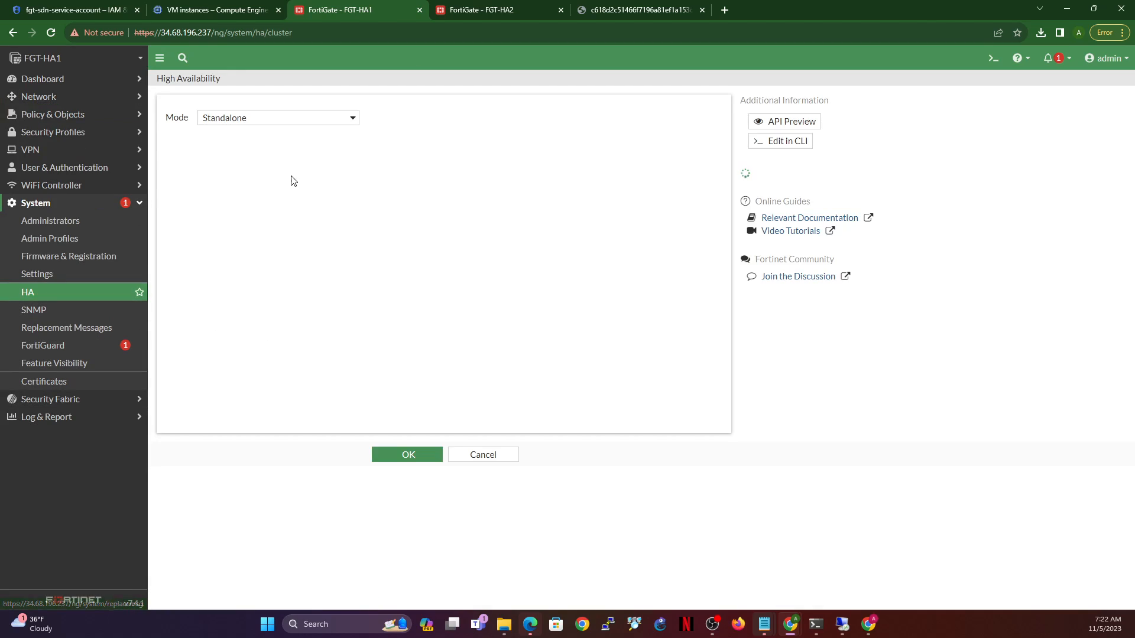
pyautogui.click(324, 122)
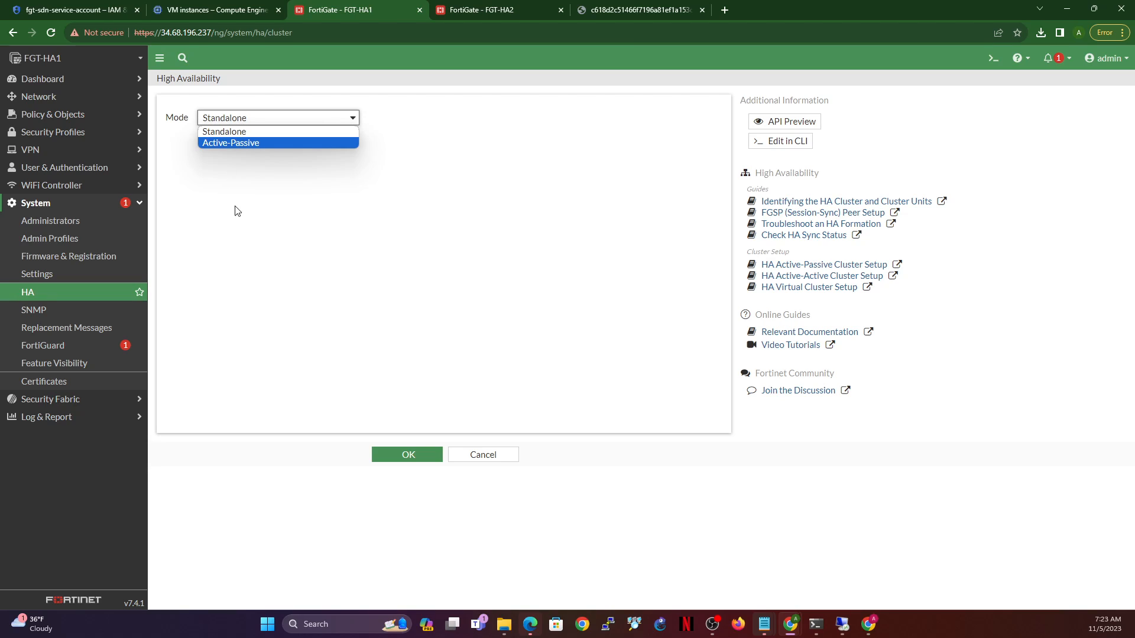
pyautogui.click(498, 467)
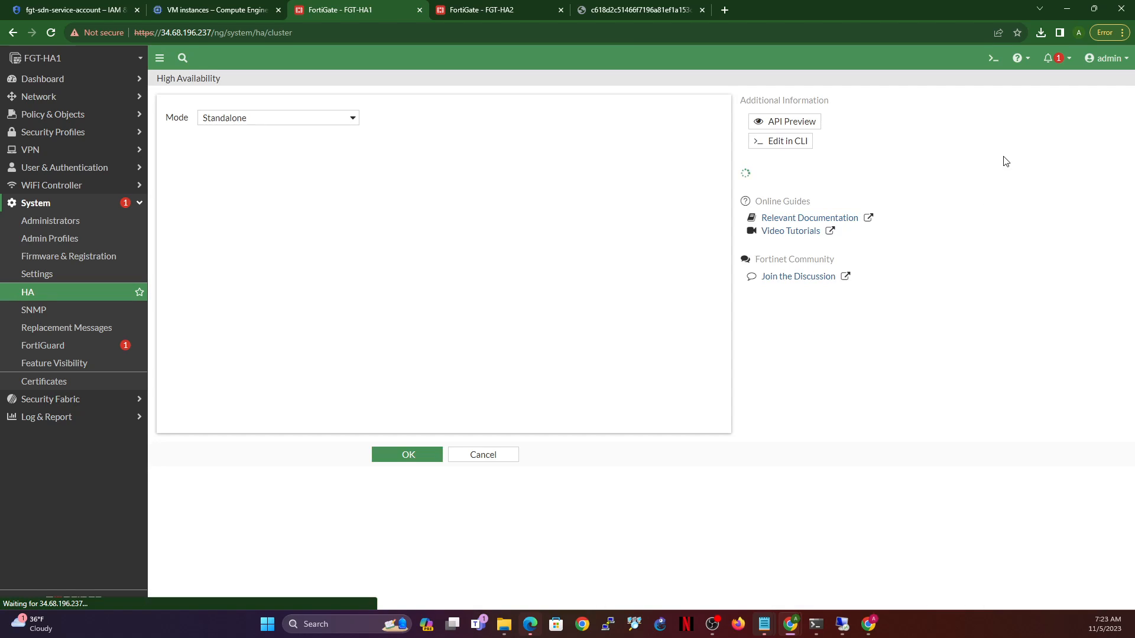
pyautogui.click(992, 60)
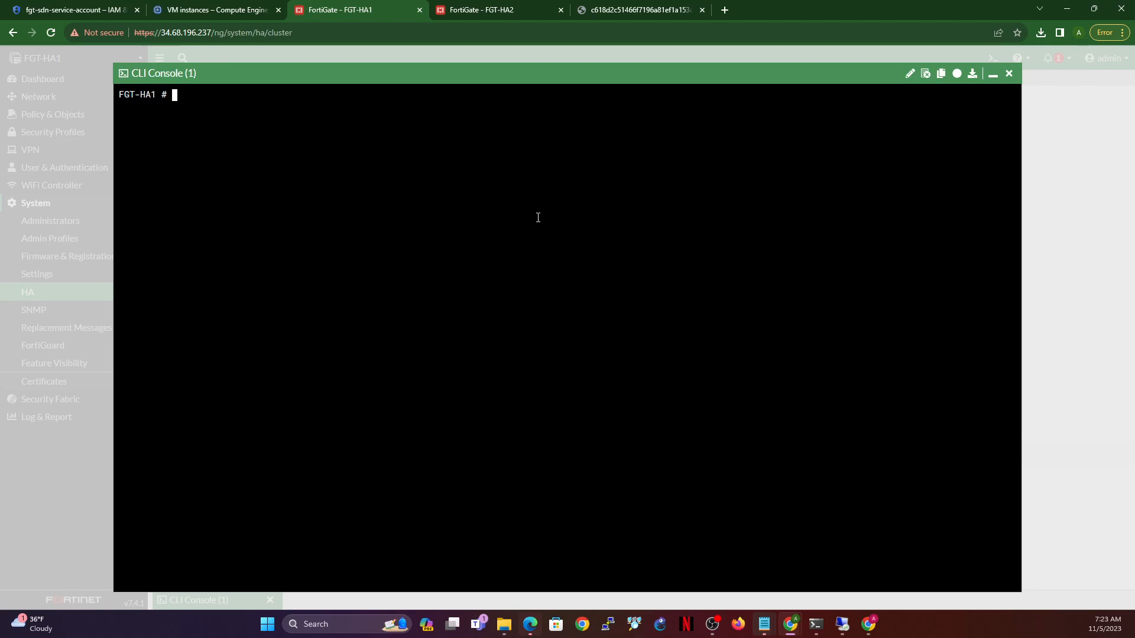
# - Enter the HA configuration (config sys ha) and set group name sdn-training
pyautogui.write('config sys ha')
pyautogui.press('Return')
pyautogui.write('set')
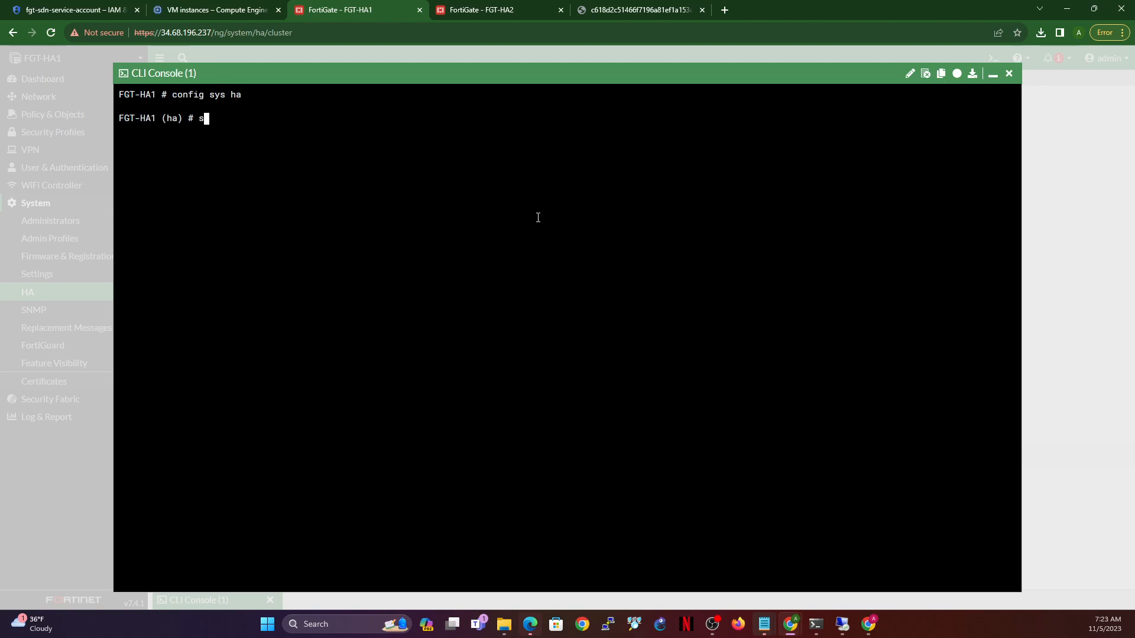
pyautogui.write(' group-id')
pyautogui.press('Tab')
pyautogui.write('training')
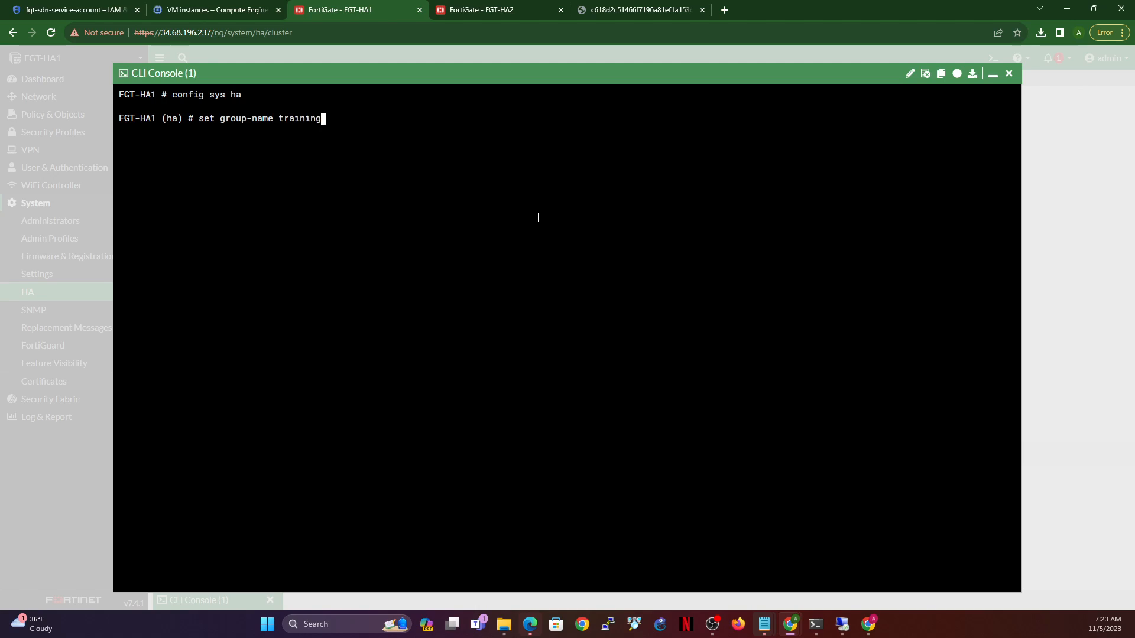
pyautogui.press('Left')
pyautogui.press('Left')
pyautogui.press('Left')
pyautogui.press('Left')
pyautogui.press('Left')
pyautogui.press('Left')
pyautogui.press('Left')
pyautogui.press('Left')
pyautogui.write('sdn-')
pyautogui.press('Return')
# - Set HA mode to active-passive and port3 as heartbeat interface with priority 100
pyautogui.write('set m')
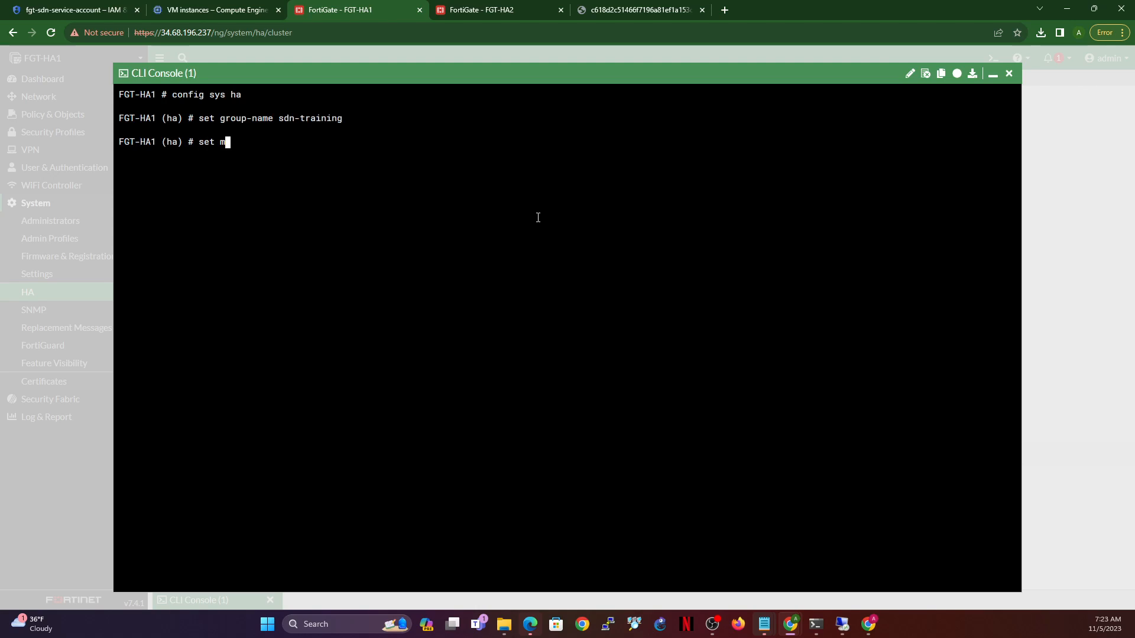
pyautogui.write('ode a-a')
pyautogui.press('Return')
pyautogui.write('set hbdev port')
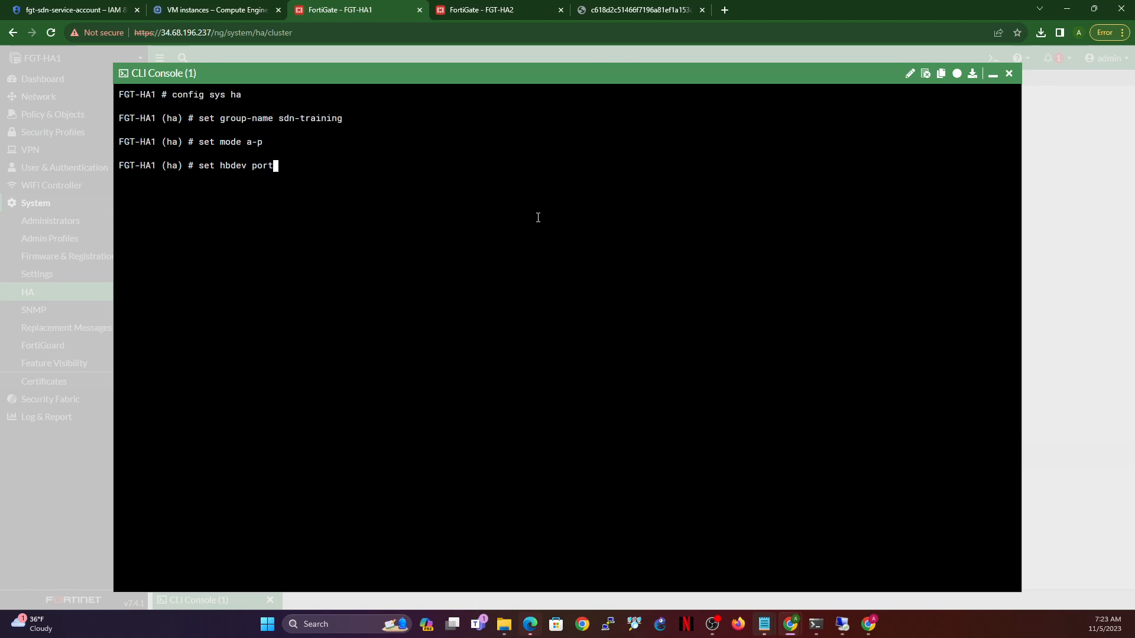
pyautogui.write('3 ?')
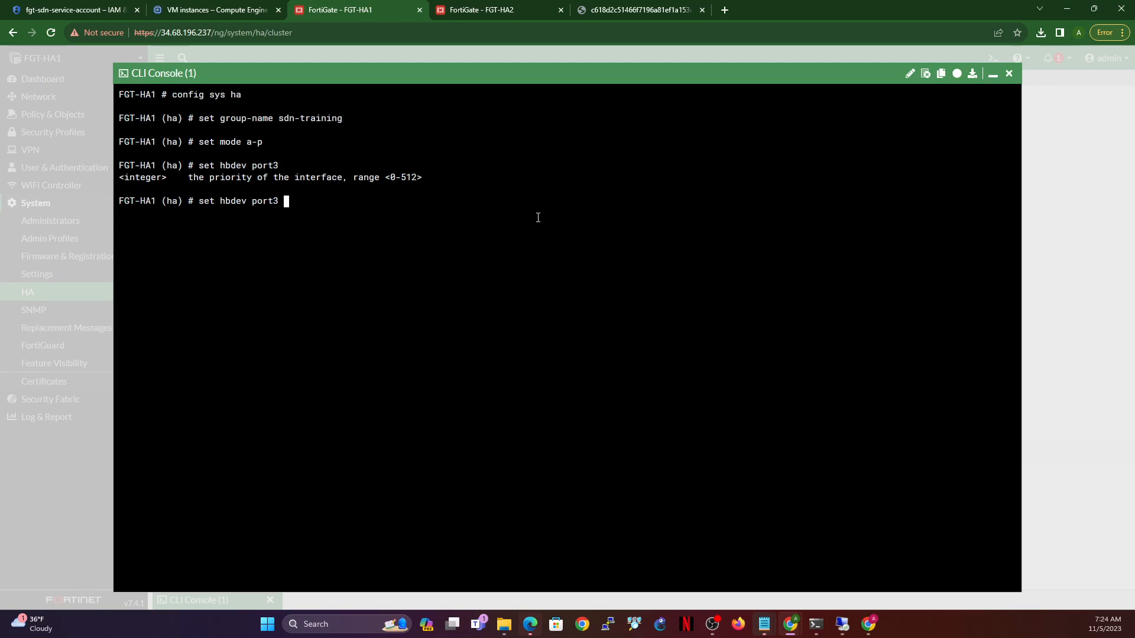
pyautogui.write('100')
pyautogui.press('Return')
# - Enable session pickup and connectionless session pickup
pyautogui.write('set ses')
pyautogui.press('Tab')
pyautogui.press('Tab')
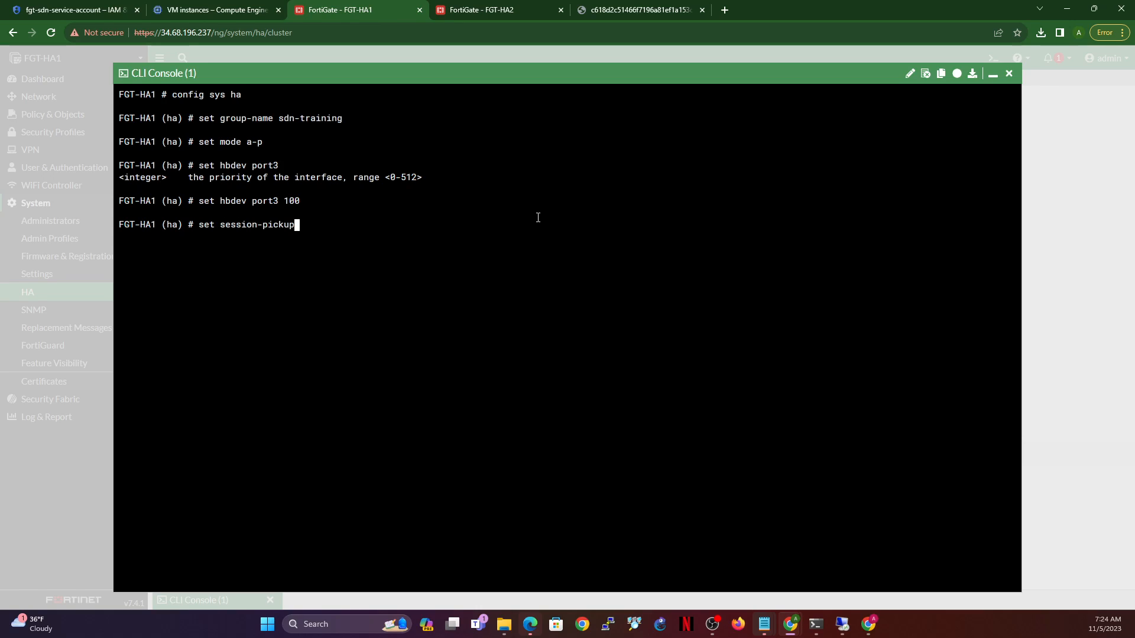
pyautogui.write('en')
pyautogui.press('Tab')
pyautogui.press('Return')
pyautogui.write('setse')
pyautogui.press('BackSpace')
pyautogui.press('BackSpace')
pyautogui.write('se')
pyautogui.press('Tab')
pyautogui.press('Tab')
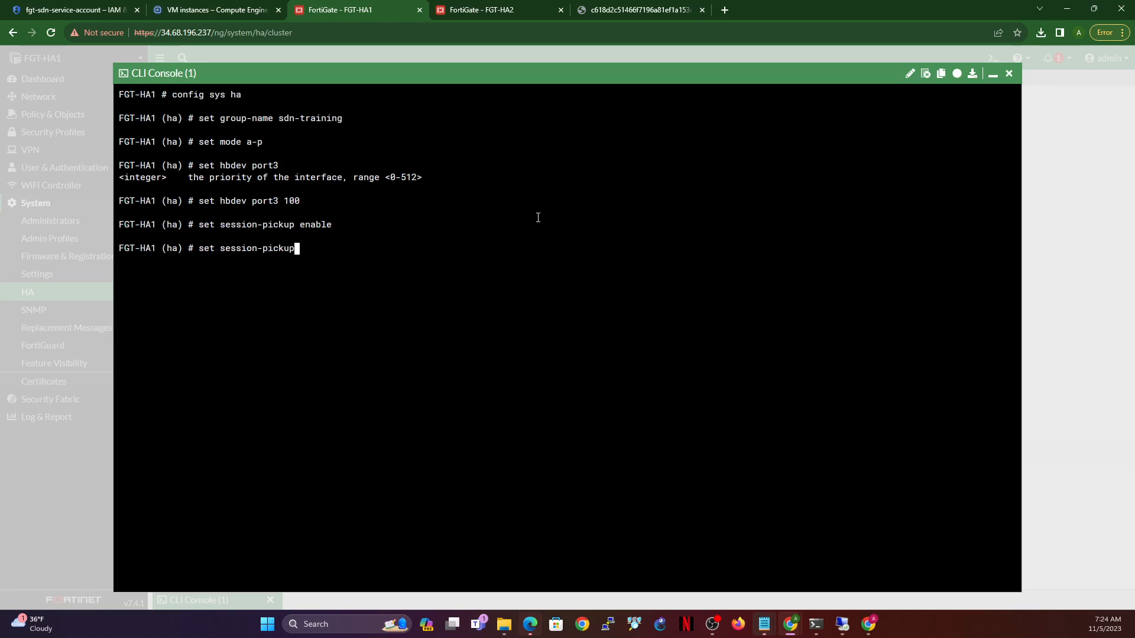
pyautogui.press('Tab')
pyautogui.write('ebn')
pyautogui.press('BackSpace')
pyautogui.press('BackSpace')
pyautogui.write('n')
pyautogui.press('Tab')
pyautogui.press('Return')
# - Enable HA management status (ha-mgmt-status)
pyautogui.write('set ha')
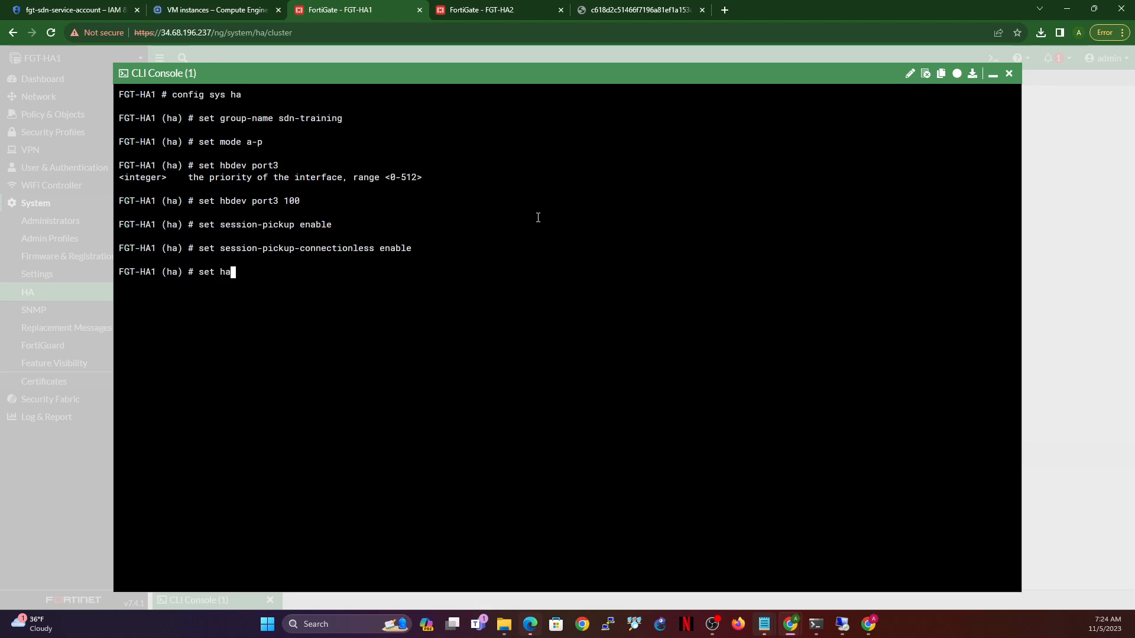
pyautogui.press('Tab')
pyautogui.write('e')
pyautogui.press('Tab')
pyautogui.press('Return')
# - Create HA management interface entry 1 and begin setting its interface
pyautogui.write('config ')
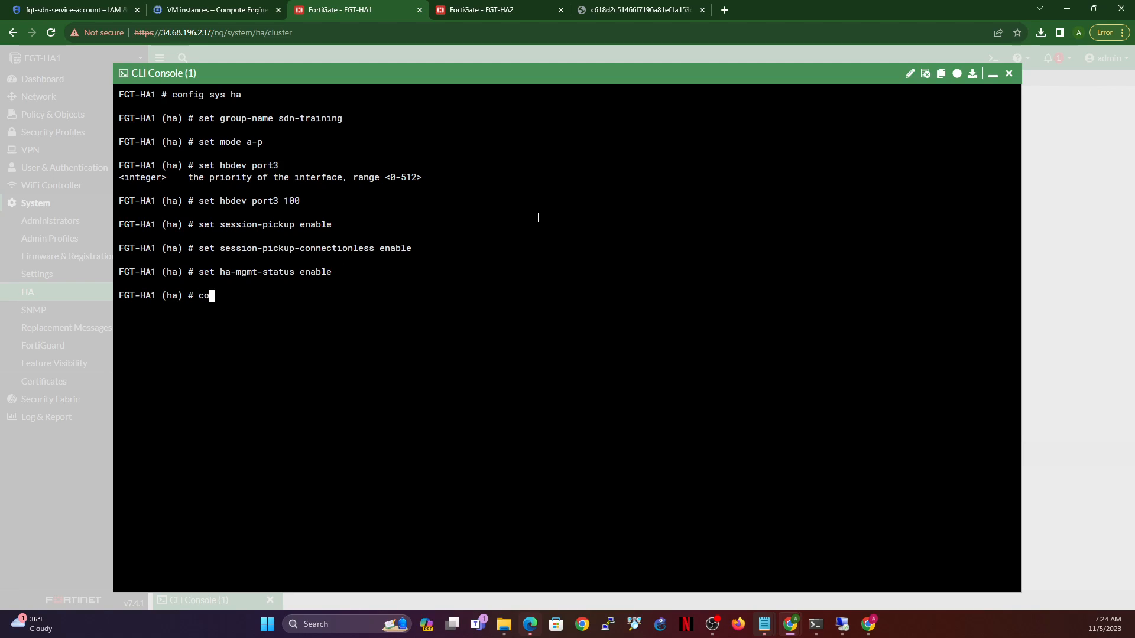
pyautogui.write('ha')
pyautogui.press('Tab')
pyautogui.press('Return')
pyautogui.write('e')
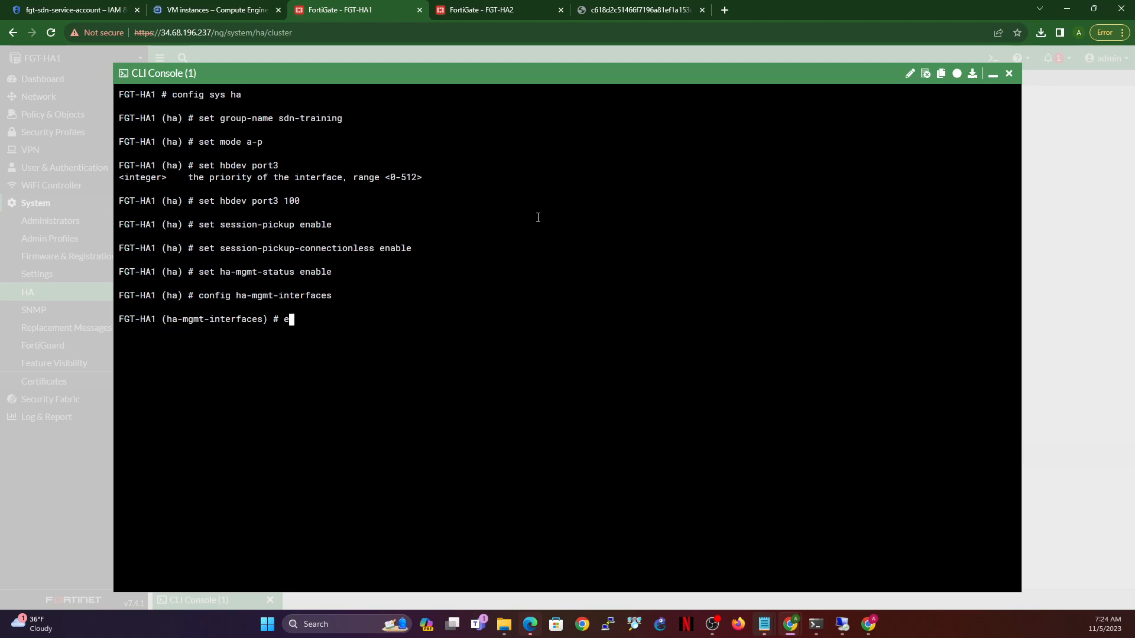
pyautogui.write('dit 1')
pyautogui.press('Return')
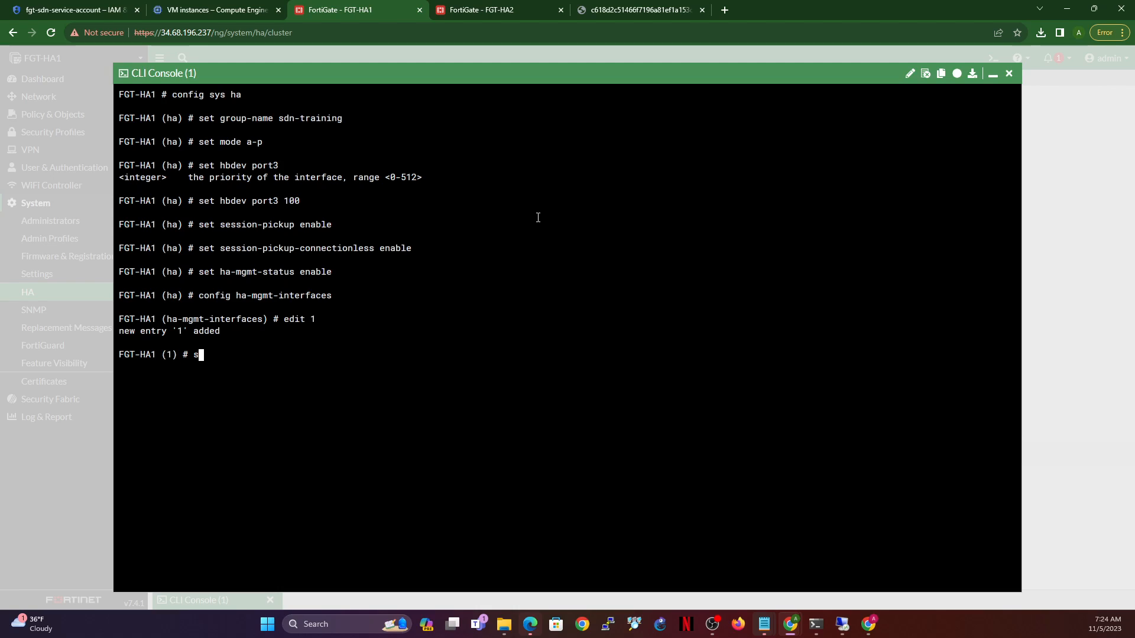
pyautogui.write('set in')
pyautogui.press('Tab')
# - Check HAMGMT (port4) in Network > Interfaces and set port4 as the management interface
pyautogui.click(992, 76)
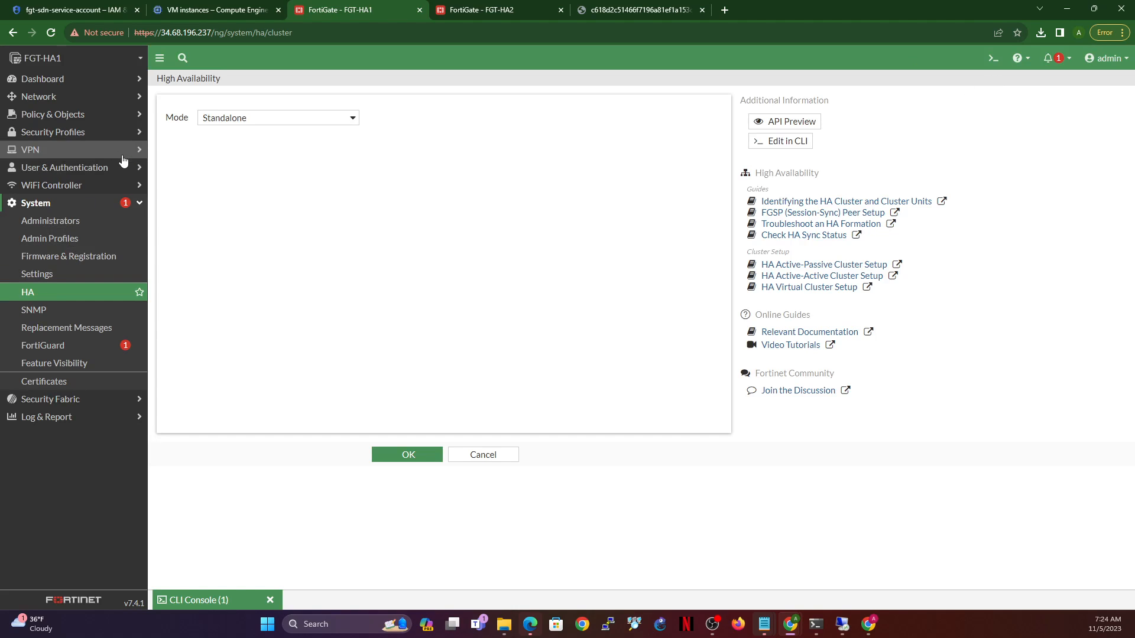
pyautogui.click(42, 99)
pyautogui.click(43, 116)
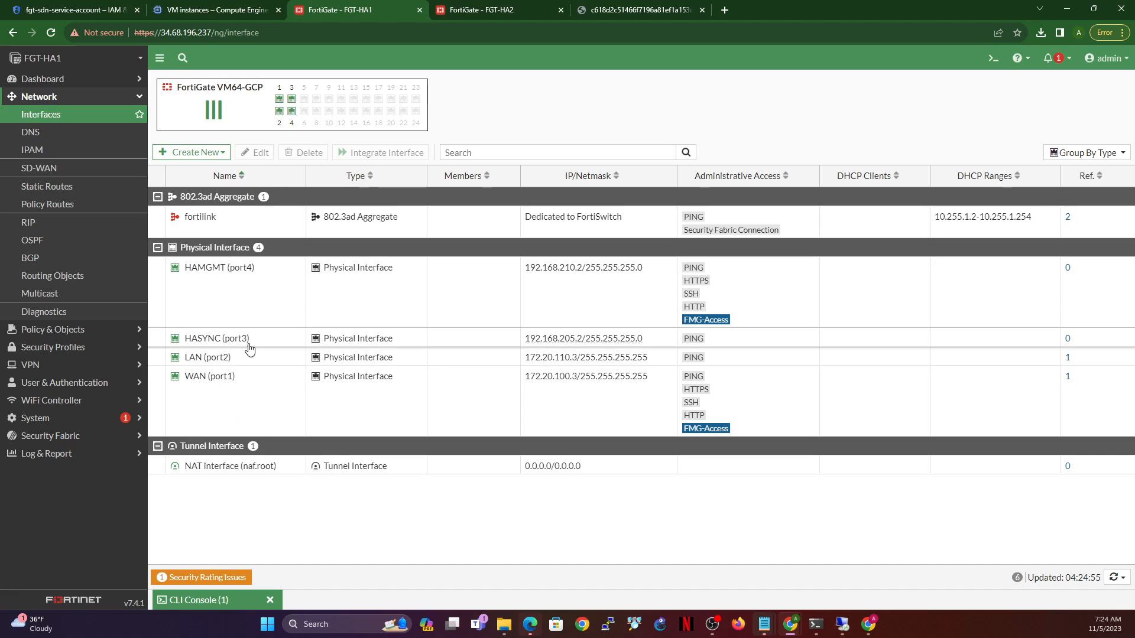
pyautogui.click(262, 271)
pyautogui.click(209, 601)
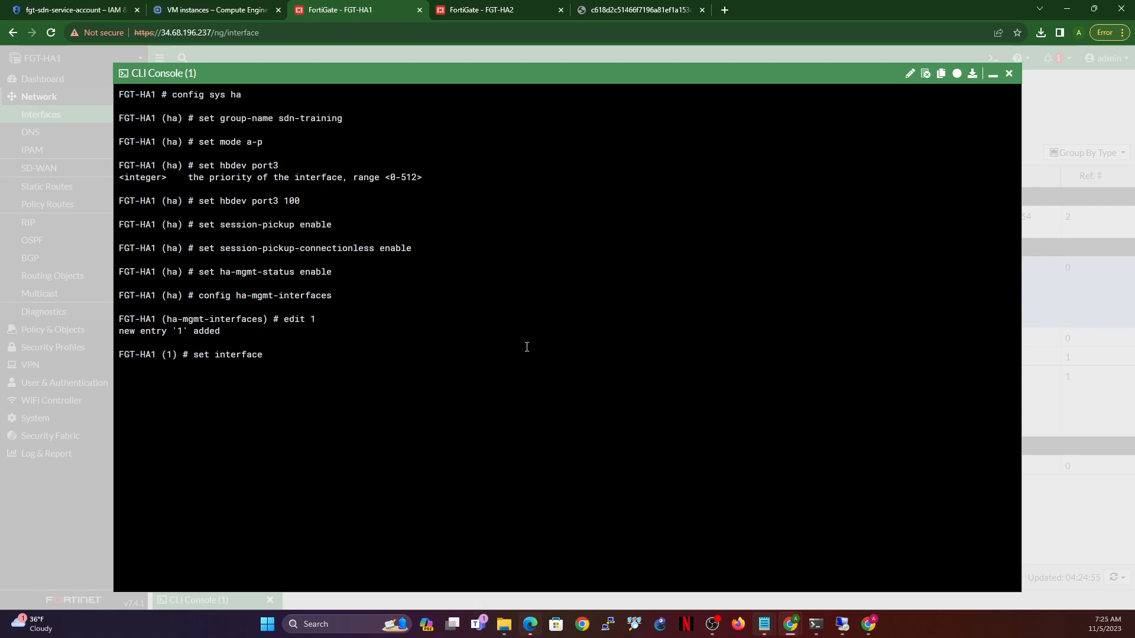
pyautogui.write('port3')
pyautogui.press('Return')
# - Start the gateway setting and copy the HAMGMT subnet prefix 192.168.210 from the interfaces list
pyautogui.write('set gateway')
pyautogui.click(992, 77)
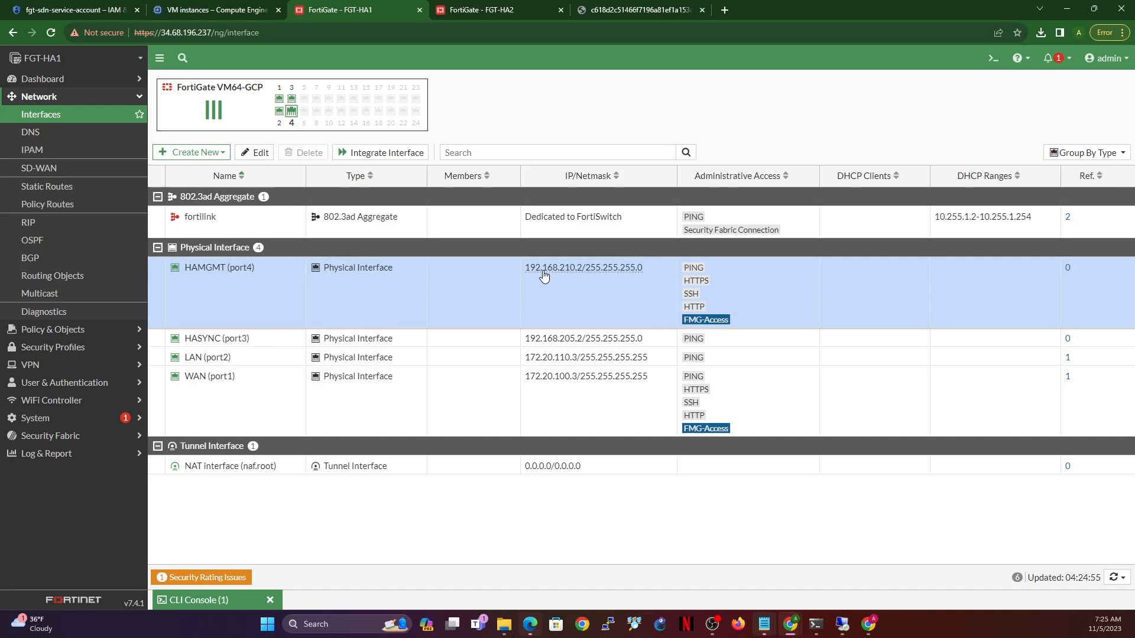
pyautogui.moveTo(529, 270); pyautogui.dragTo(582, 272)
pyautogui.hotkey('ctrl', 'c')
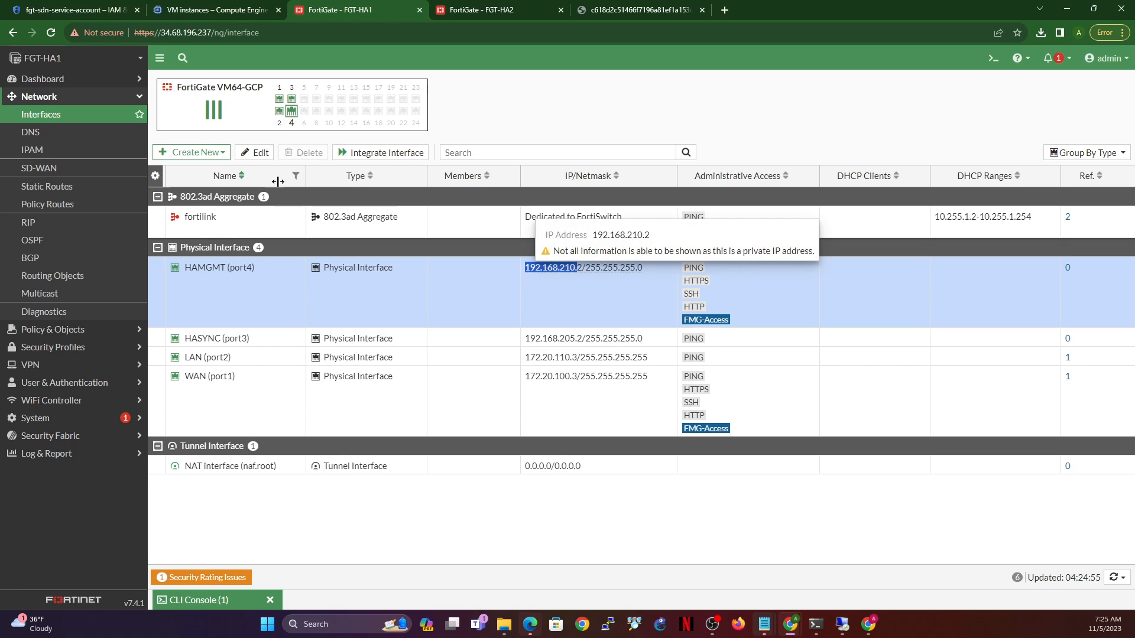
pyautogui.click(220, 602)
# - Set management gateway 192.168.210.1, close entry 1 and the table, then type set override disable
pyautogui.hotkey('ctrl', 'v')
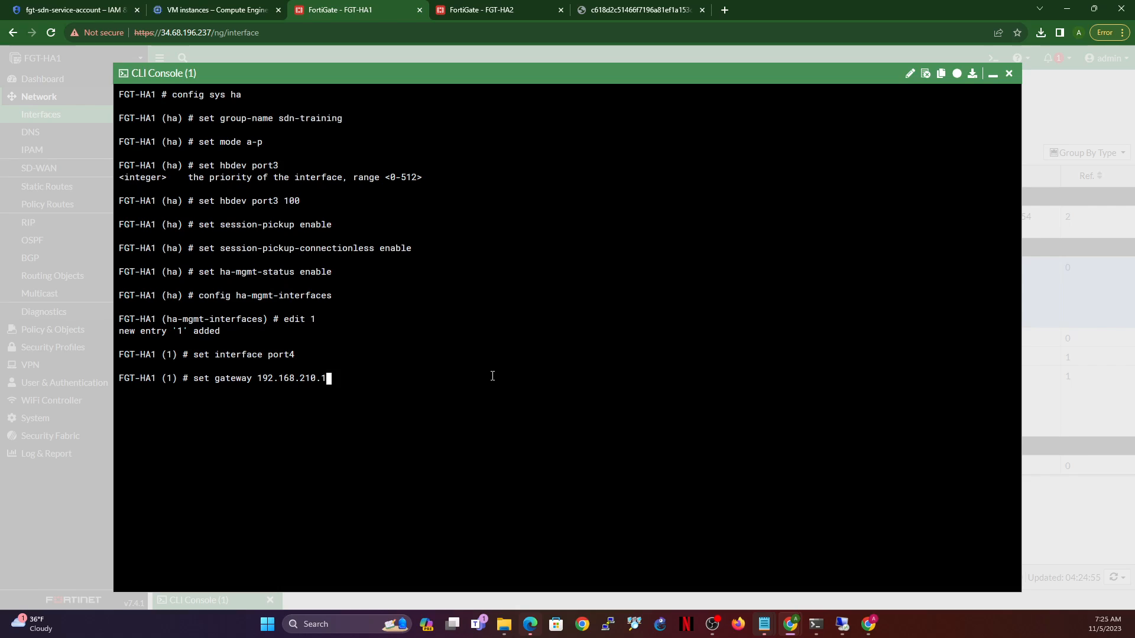
pyautogui.write('1')
pyautogui.press('Return')
pyautogui.write('next')
pyautogui.press('Return')
pyautogui.write('end')
pyautogui.press('Return')
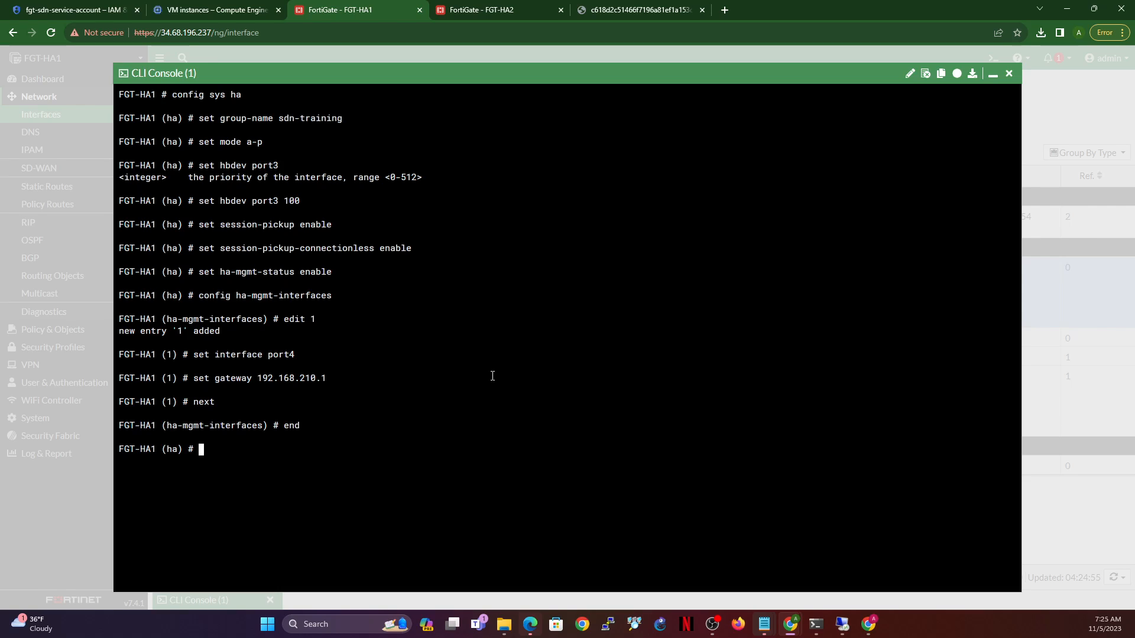
pyautogui.write('set override disable')
# - Disable HA override and set the unit's HA priority to 255
pyautogui.press('Return')
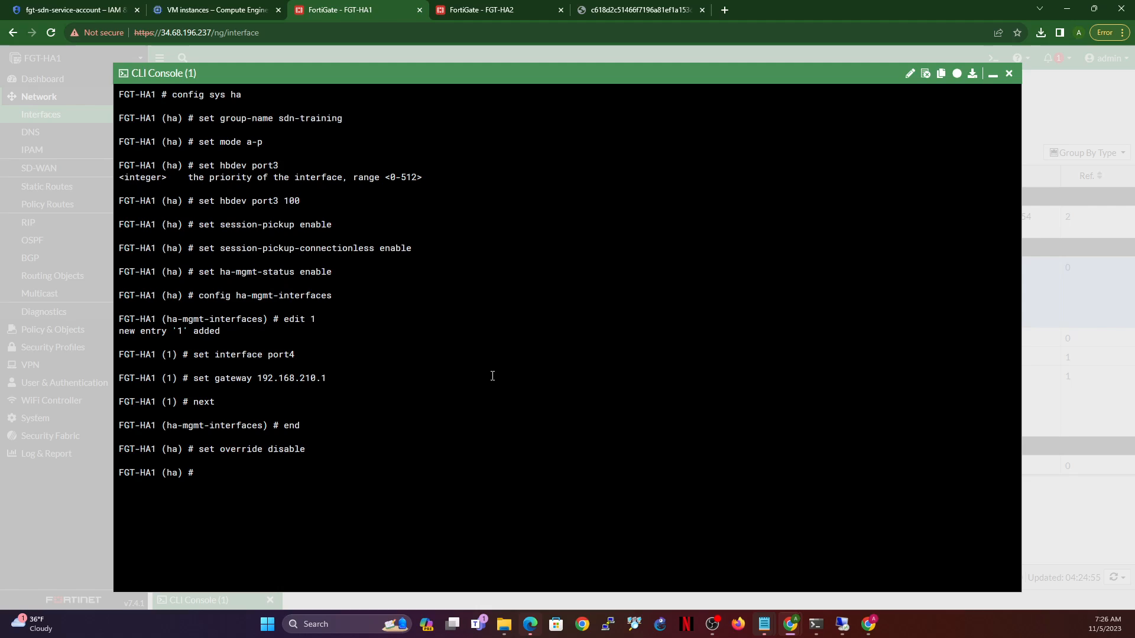
pyautogui.write('set priority')
pyautogui.write('?')
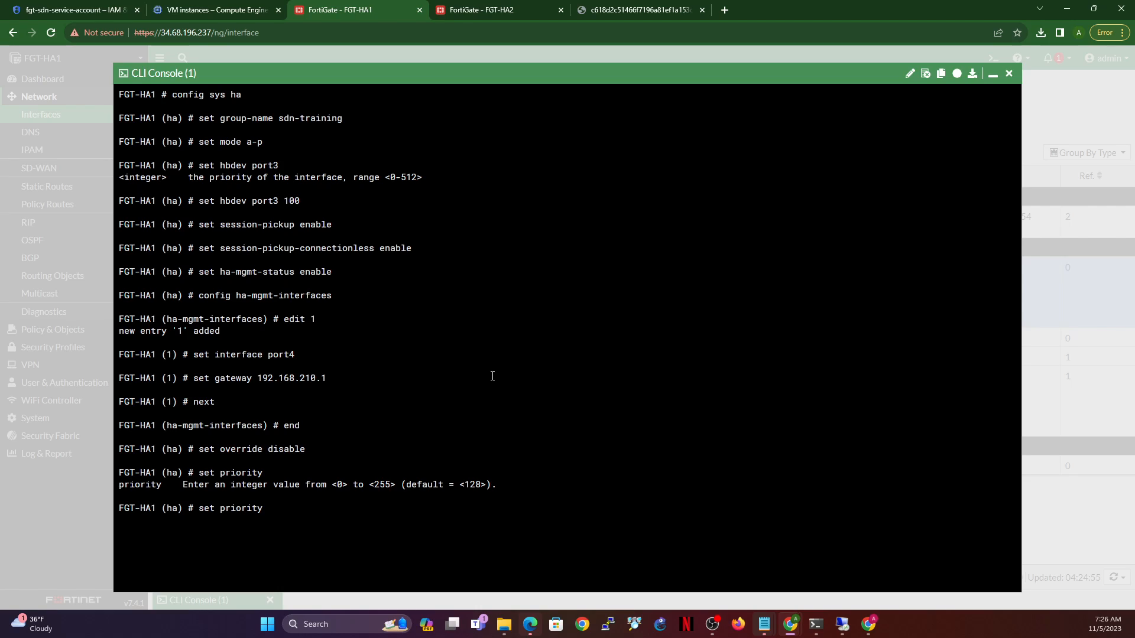
pyautogui.write('255')
pyautogui.press('Return')
# - Enable unicast heartbeat and begin typing the unicast-hb-peerip command
pyautogui.hotkey('alt', 'Tab')
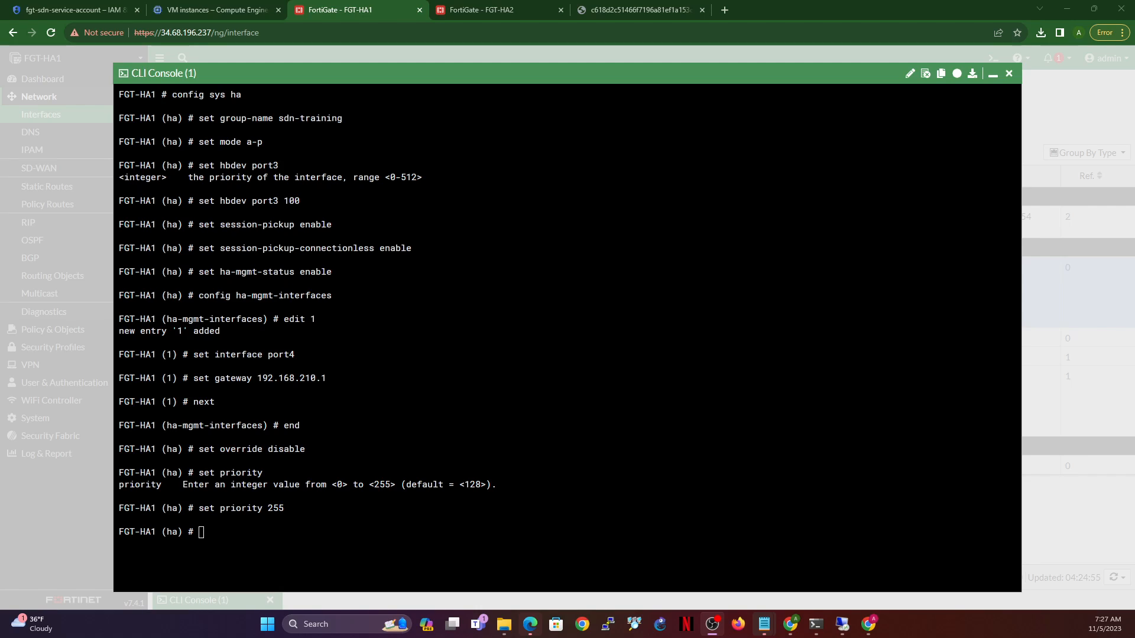
pyautogui.hotkey('alt', 'Tab')
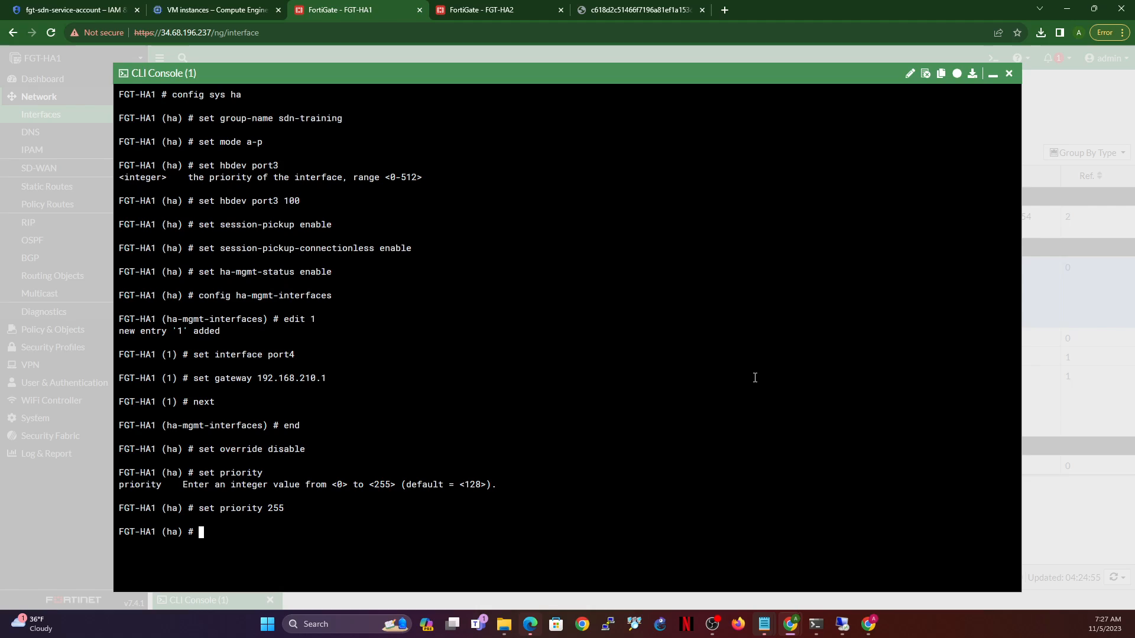
pyautogui.write('set unicast-hbeenable')
pyautogui.press('Return')
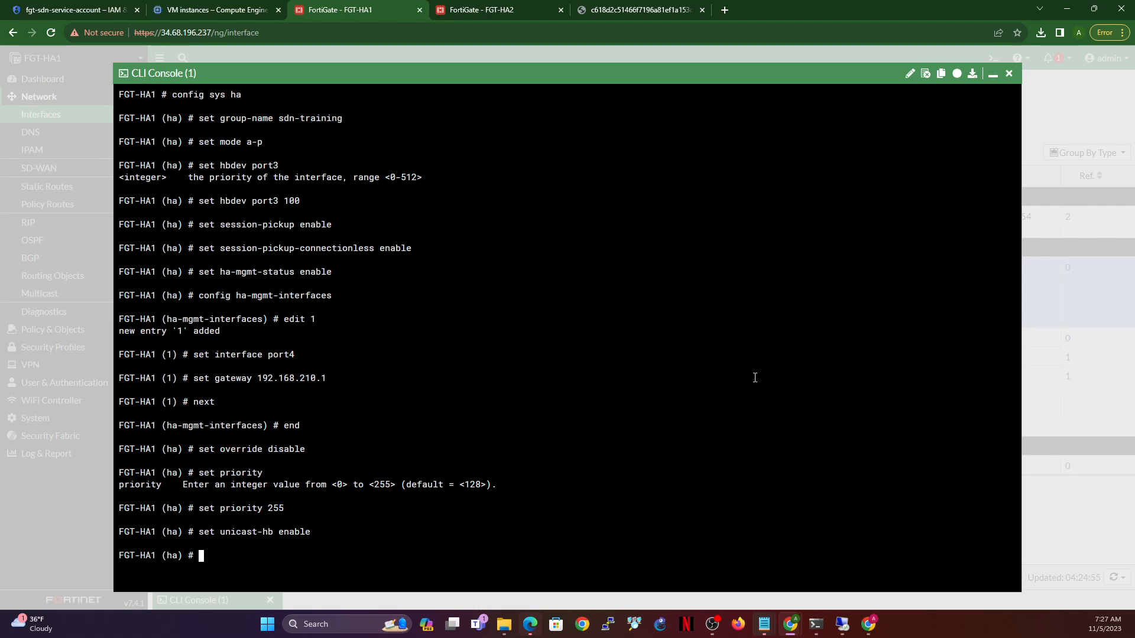
pyautogui.write('set unicast-hb')
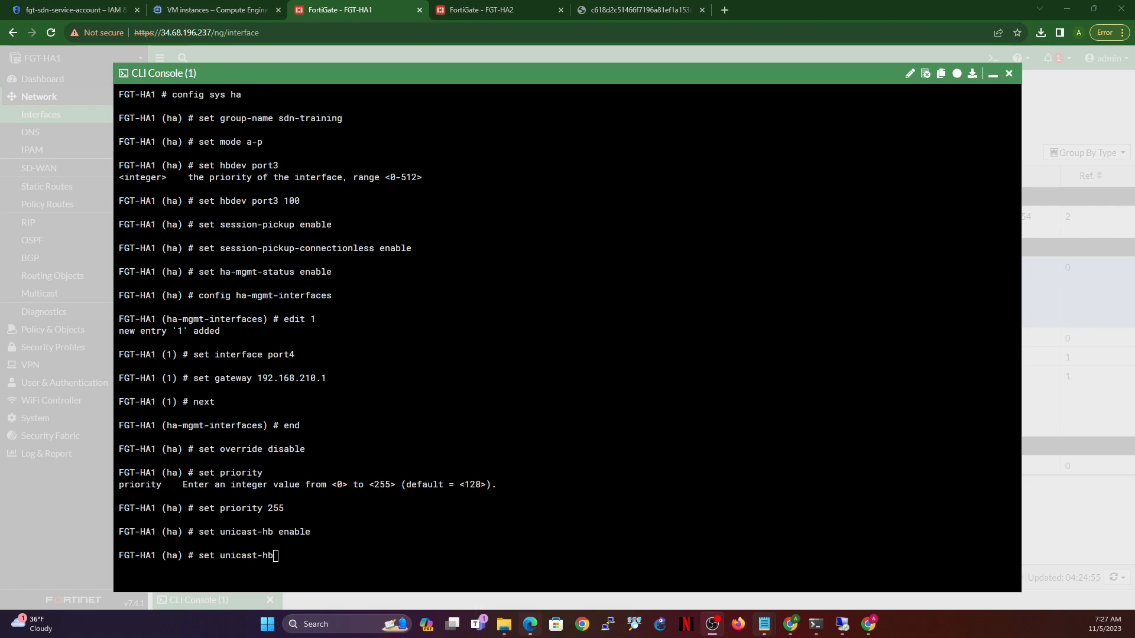
pyautogui.click(649, 395)
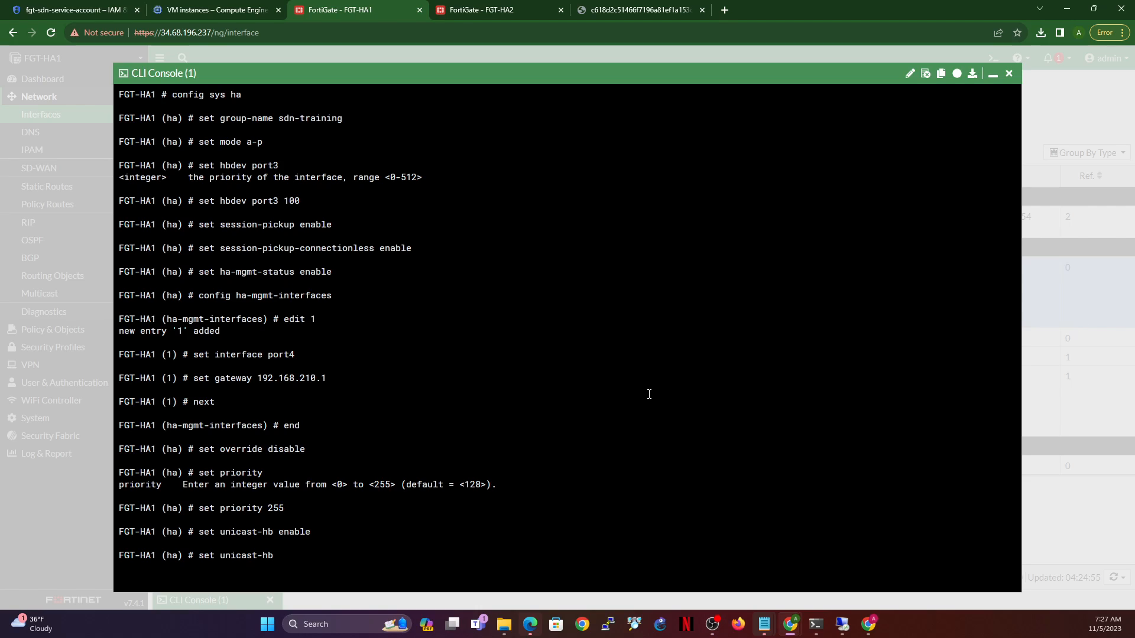
pyautogui.write('-peerip')
# - Set the unicast heartbeat peer to FGT-HA2's HASYNC address 192.168.205.3
pyautogui.click(491, 10)
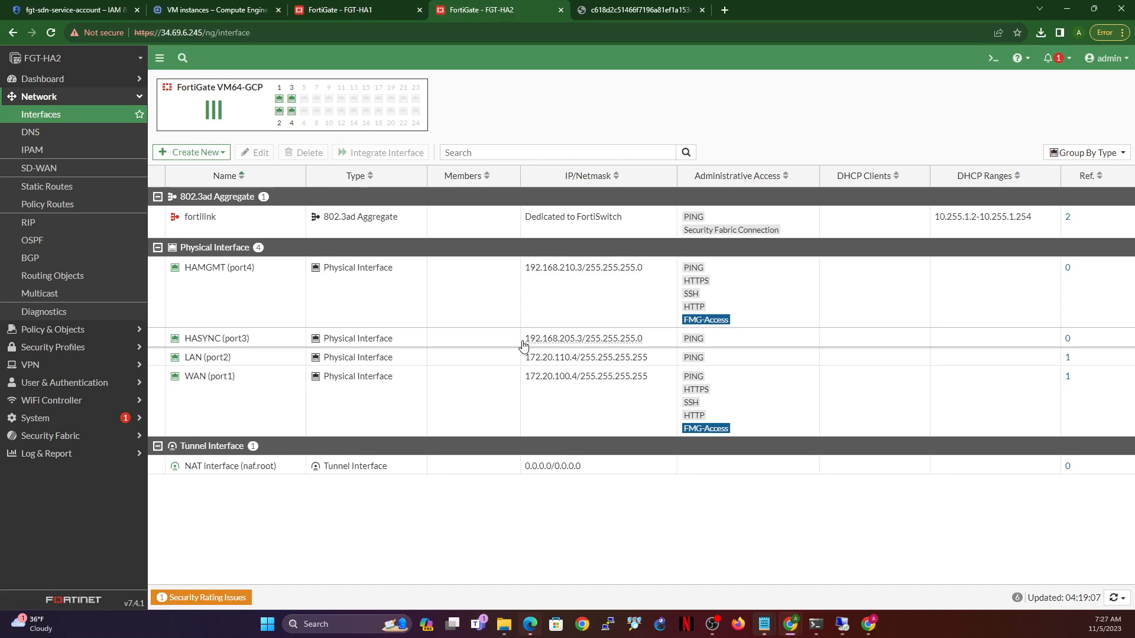
pyautogui.moveTo(525, 343); pyautogui.dragTo(583, 344)
pyautogui.hotkey('ctrl', 'c')
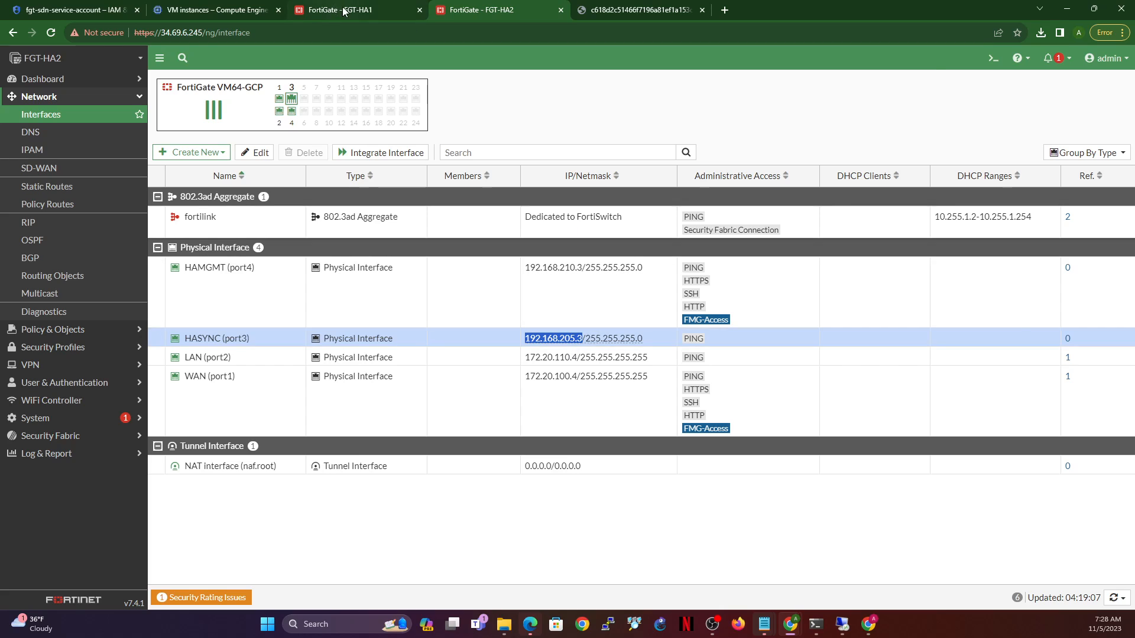
pyautogui.hotkey('ctrl', 'shift', 'Tab')
pyautogui.hotkey('ctrl', 'v')
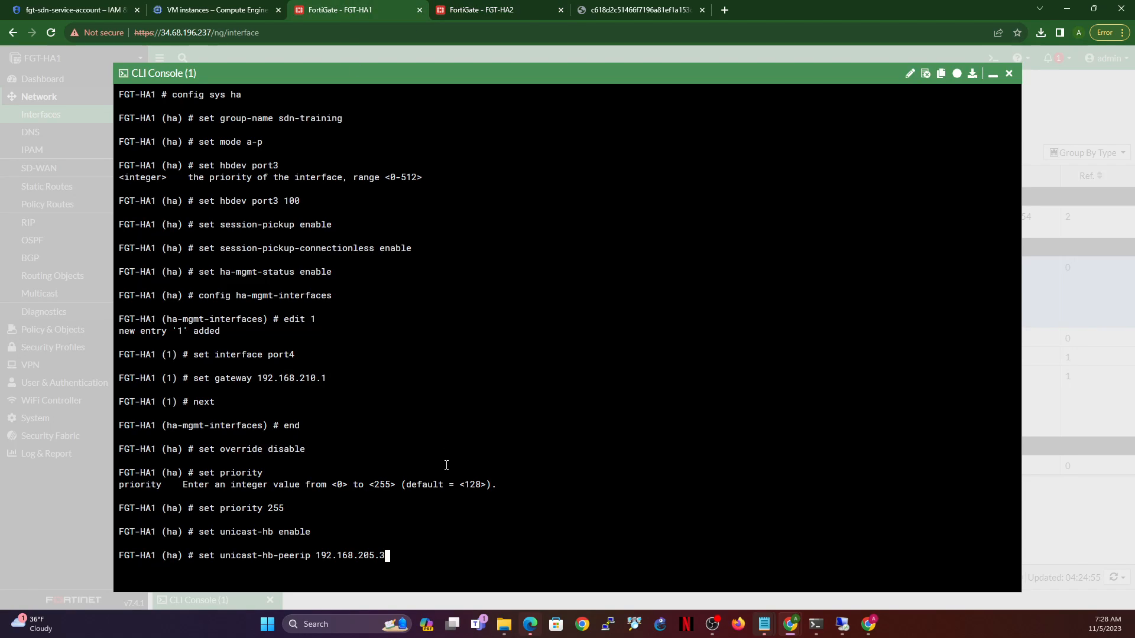
pyautogui.press('Return')
# - Set unicast heartbeat netmask 255.255.255.0 and save the HA configuration with end
pyautogui.write('set unicast-hb')
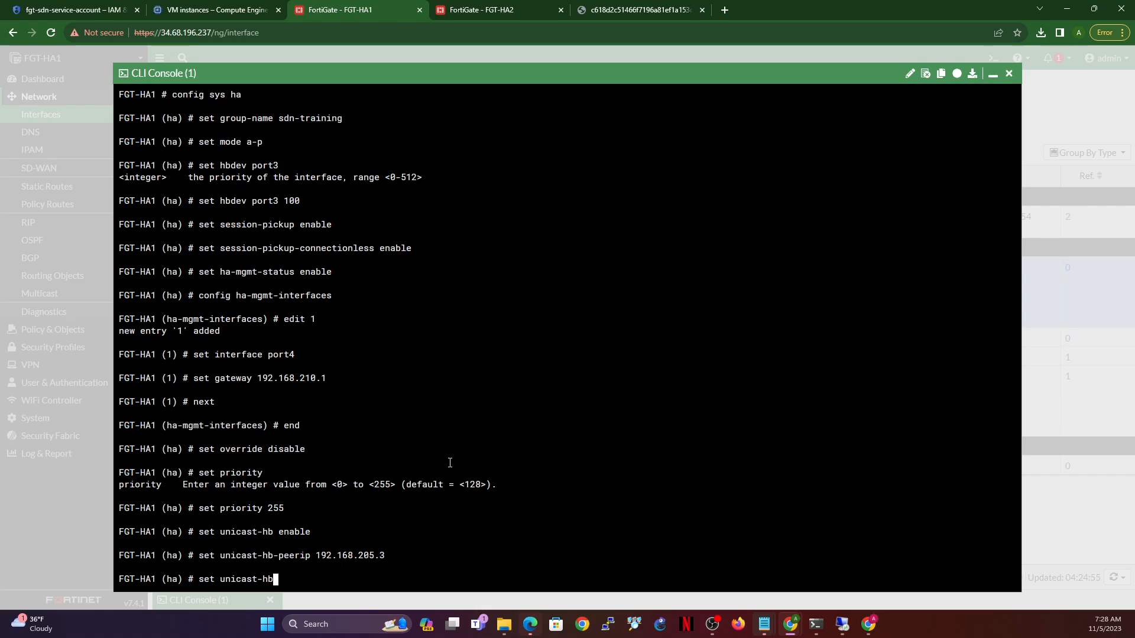
pyautogui.write('-n')
pyautogui.press('Tab')
pyautogui.write('255.255.255.0')
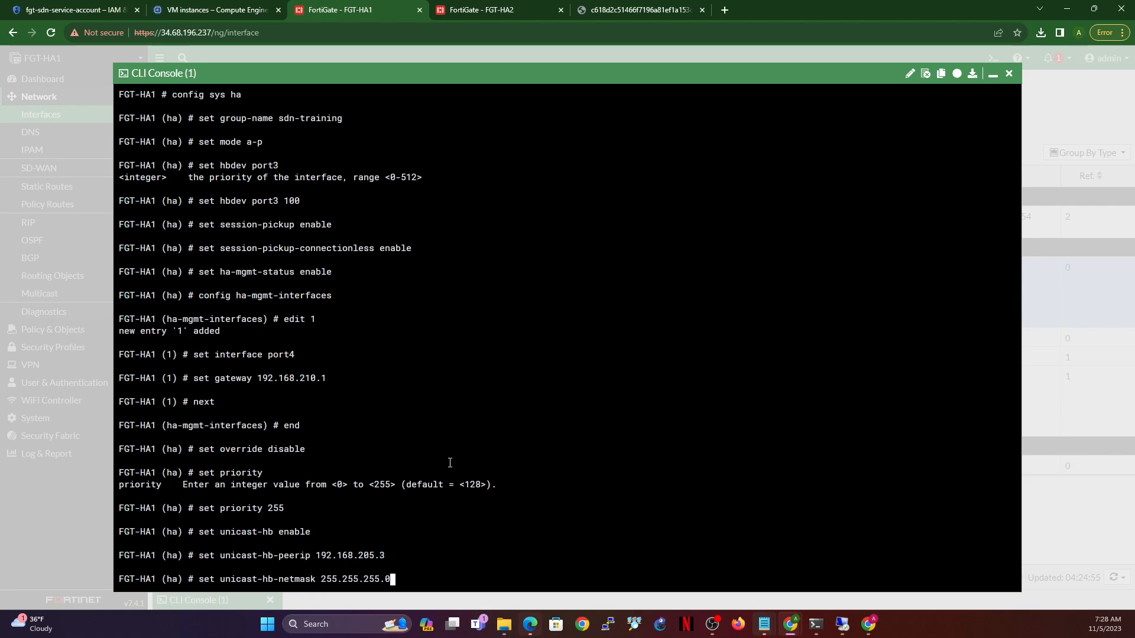
pyautogui.click(440, 7)
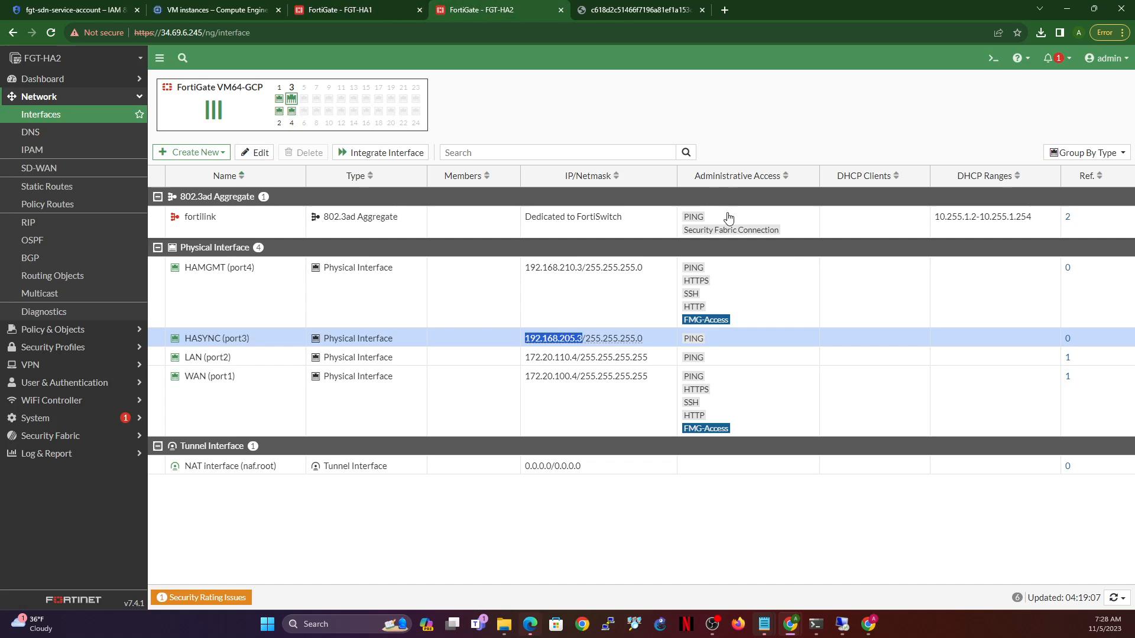
pyautogui.click(348, 9)
pyautogui.press('Return')
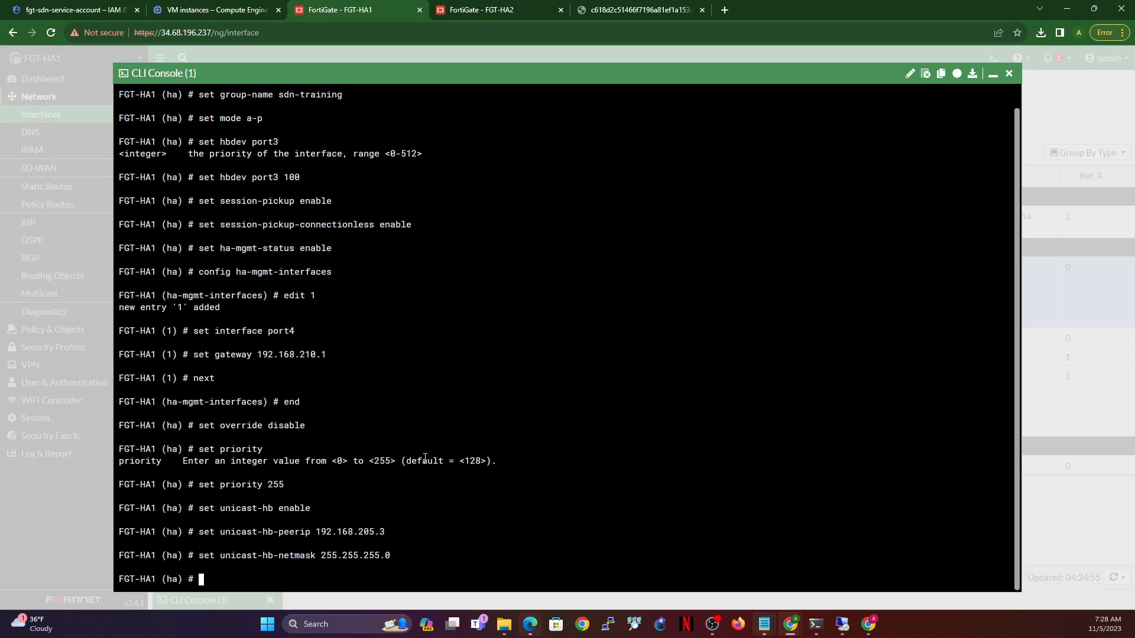
pyautogui.write('end')
pyautogui.press('Return')
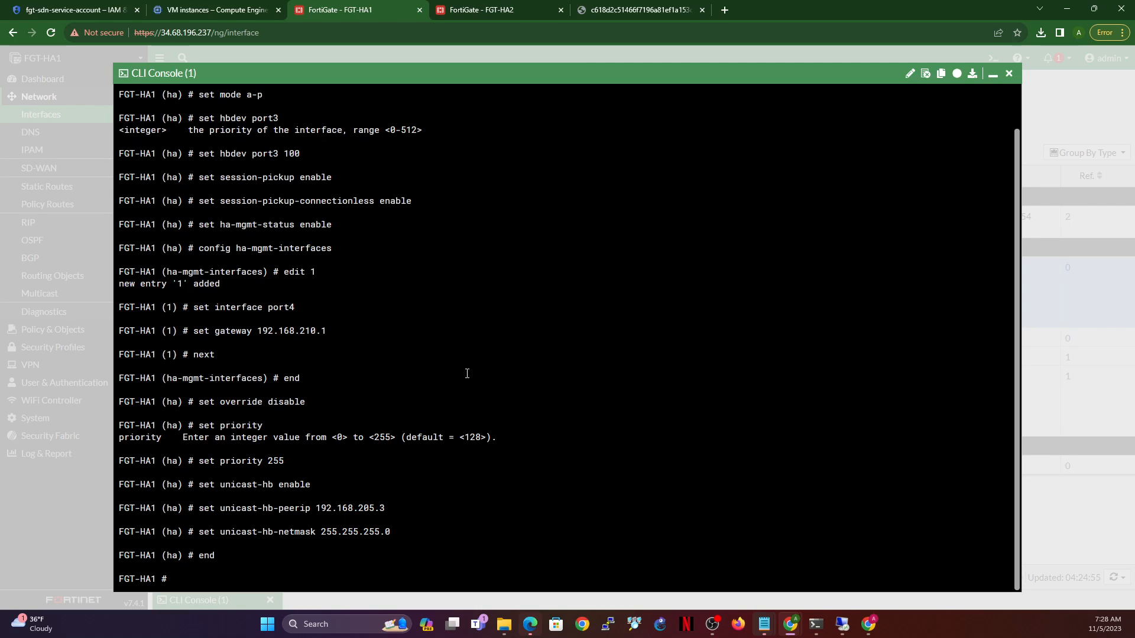
# - On FGT-HA2, open the CLI Console, enter config sys ha, and type group name sdn-training
pyautogui.click(481, 10)
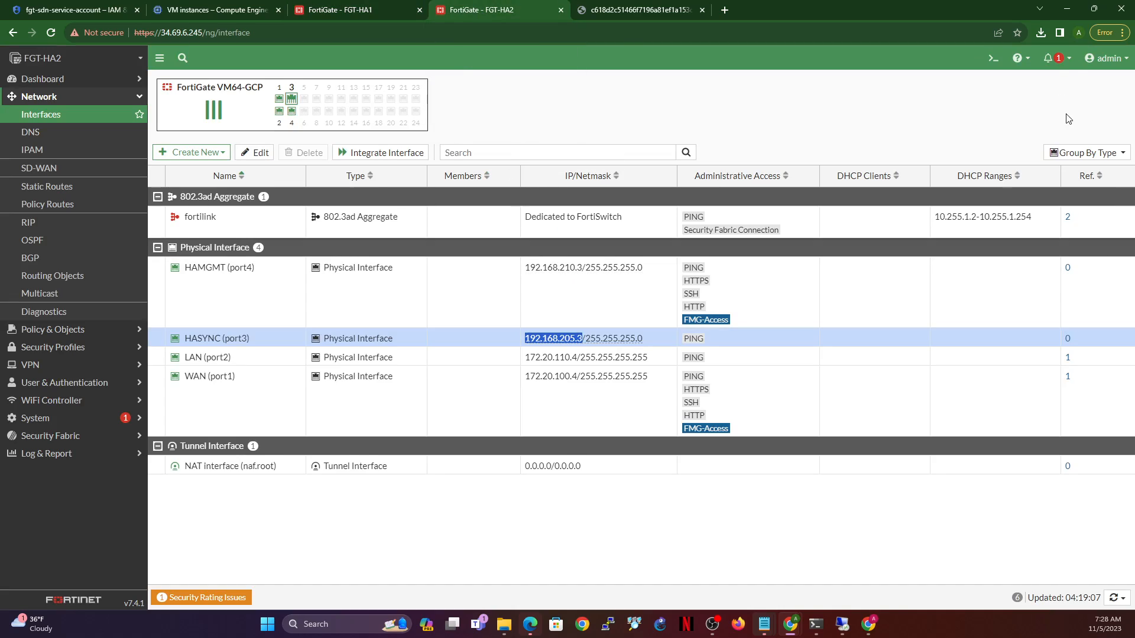
pyautogui.click(994, 58)
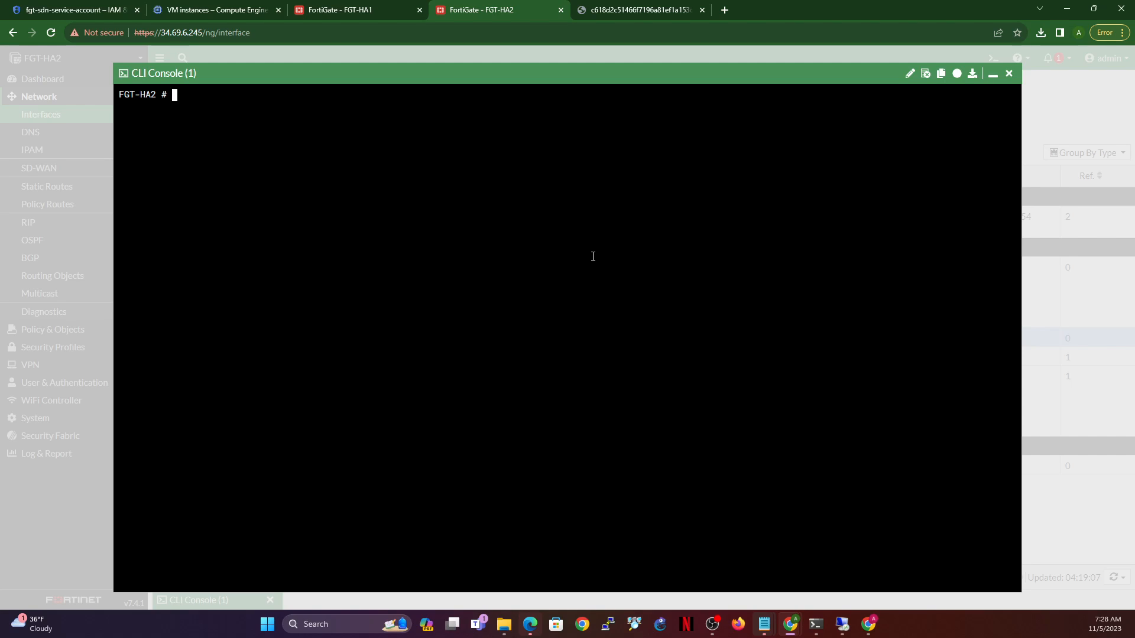
pyautogui.write('config sys ha')
pyautogui.press('Return')
pyautogui.write('set ')
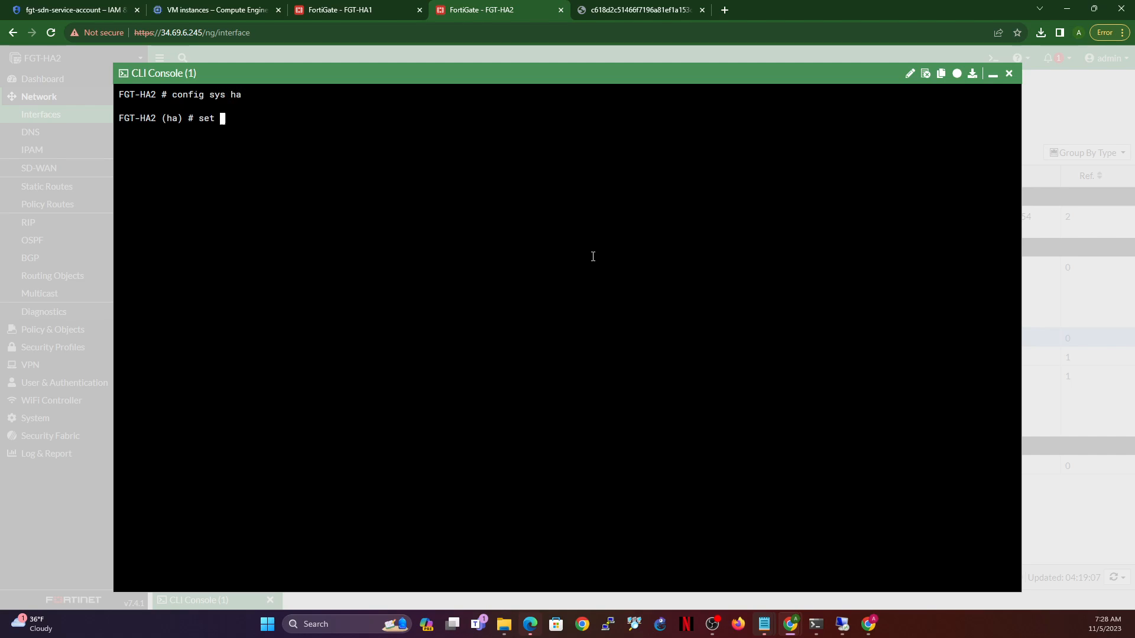
pyautogui.write('group-name sdn-training')
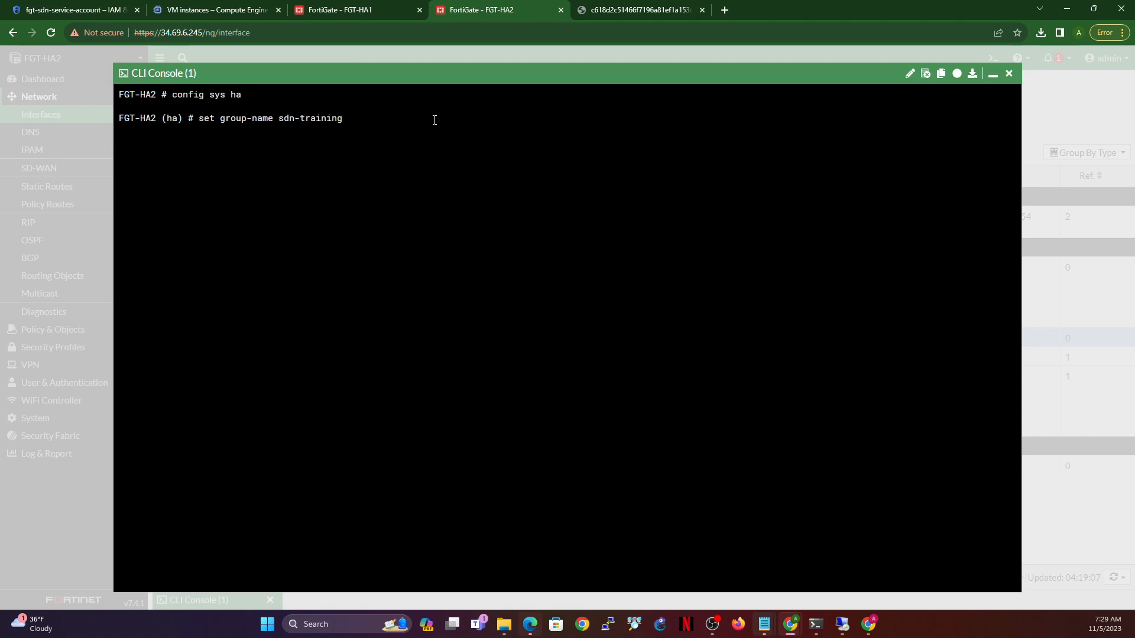
# - Reconnect to FGT-HA1's console and display its saved HA settings with show
pyautogui.click(336, 11)
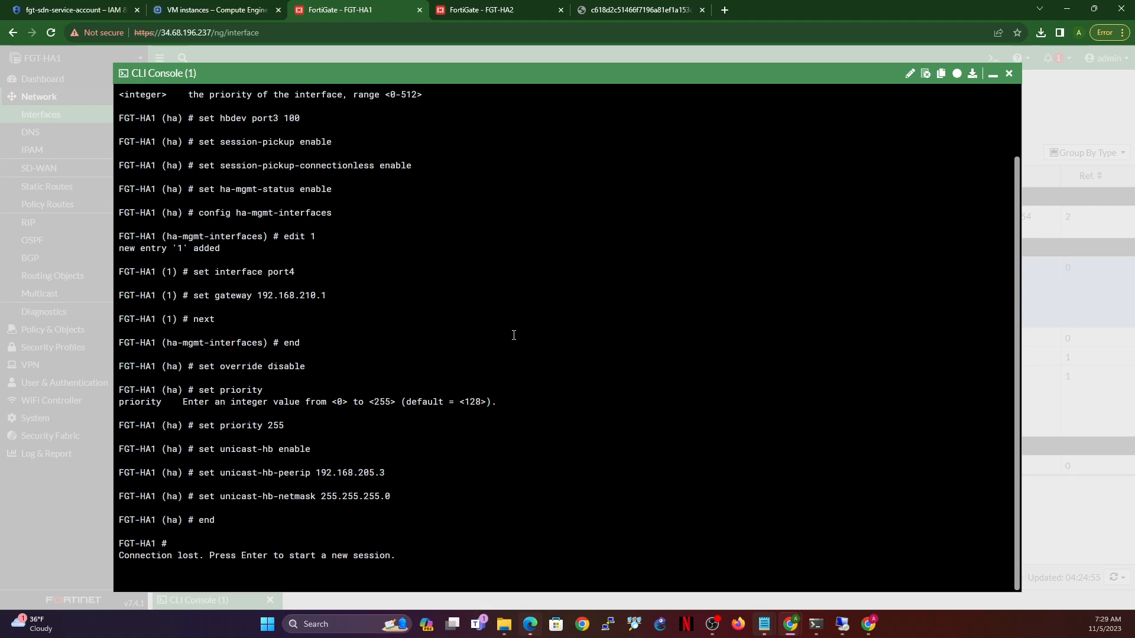
pyautogui.press('Return')
pyautogui.press('Return')
pyautogui.write('config sys ')
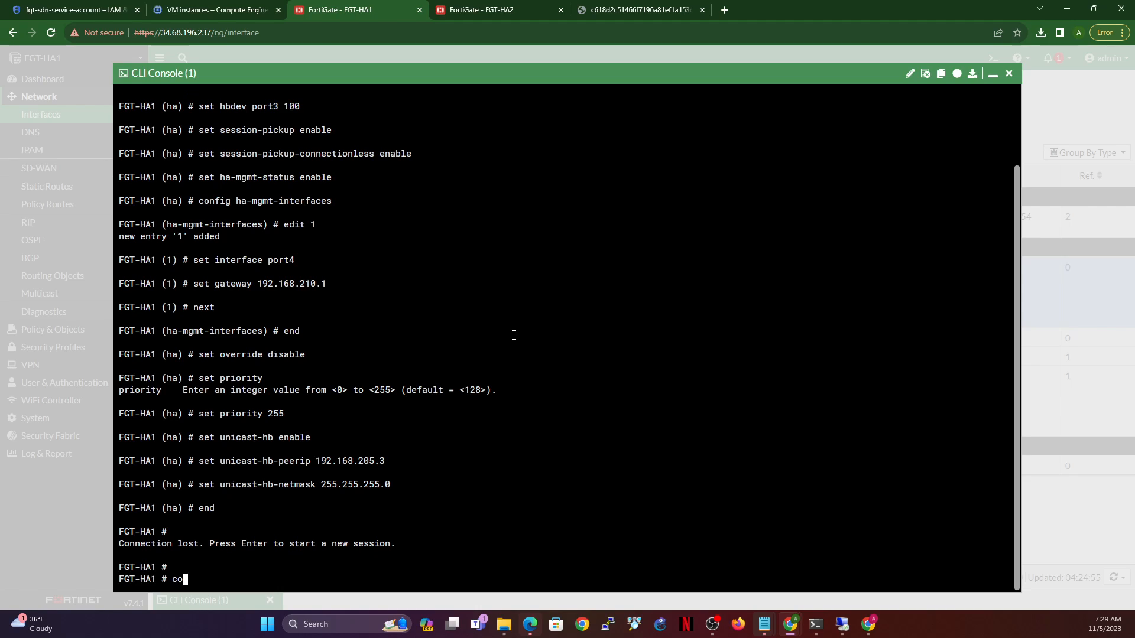
pyautogui.write('ha')
pyautogui.press('Return')
pyautogui.write('show')
pyautogui.press('Return')
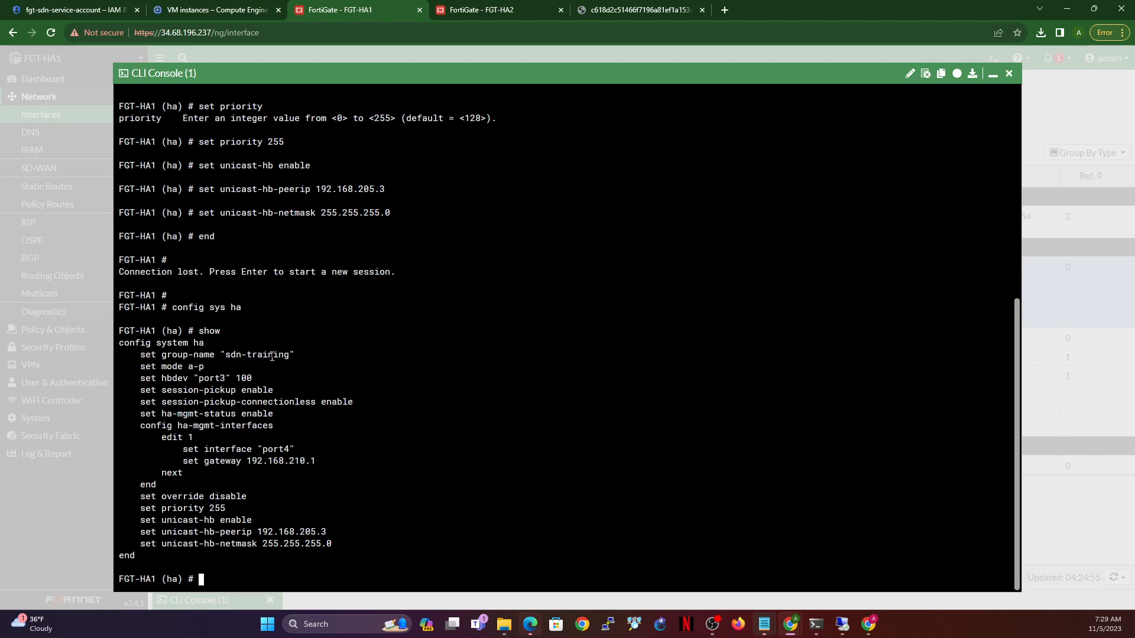
# - On FGT-HA2, apply group sdn-training, active-passive mode, and heartbeat port3 priority 100
pyautogui.click(505, 10)
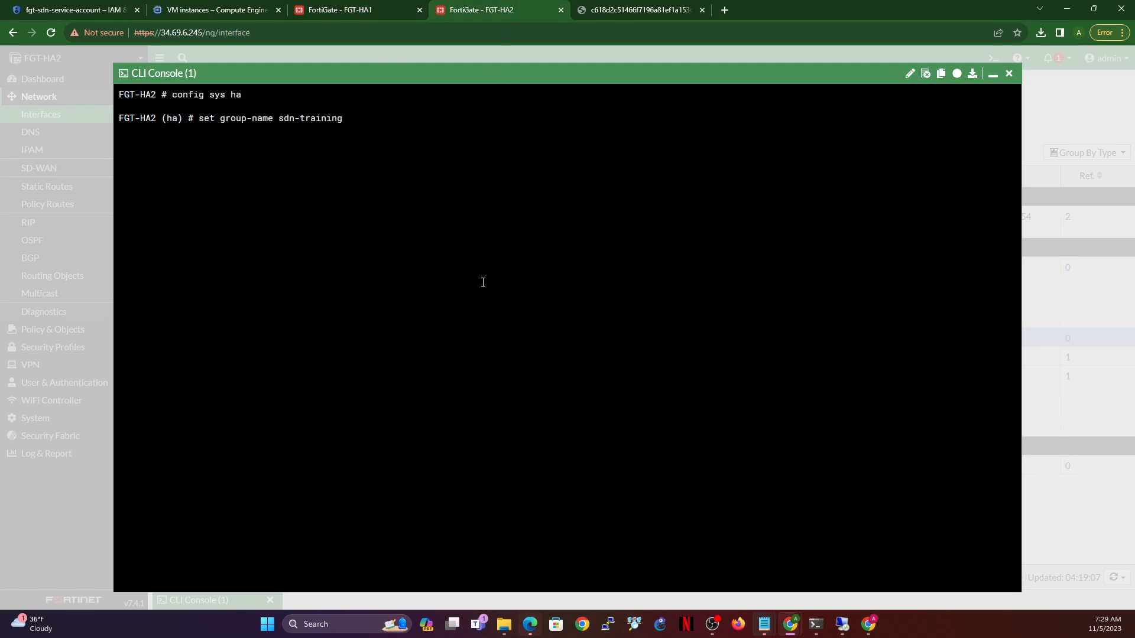
pyautogui.press('Return')
pyautogui.write('set mode a-a')
pyautogui.press('Return')
pyautogui.write('set hv')
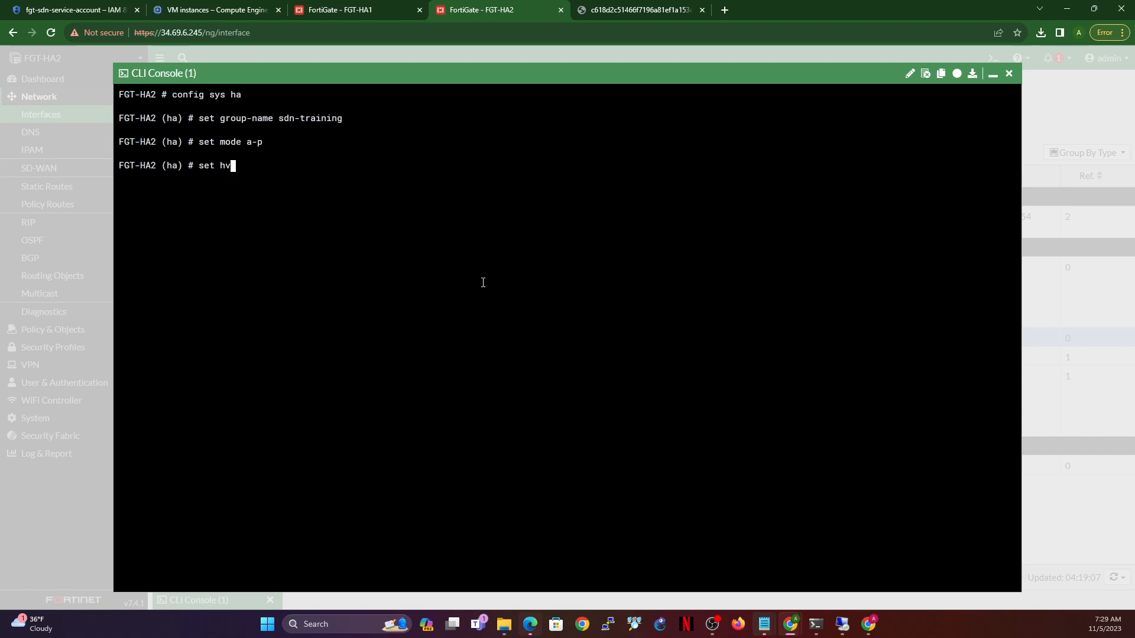
pyautogui.press('BackSpace')
pyautogui.write('bdev port3 100')
pyautogui.press('Return')
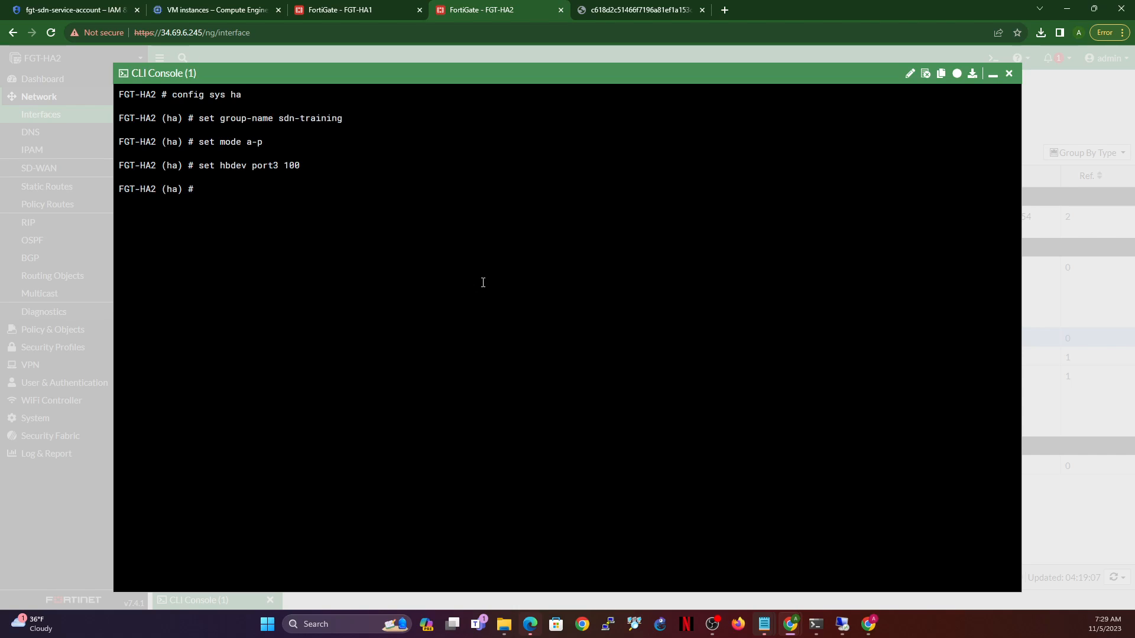
# - Enable session pickup, connectionless session pickup, and HA management status on FGT-HA2
pyautogui.write('set ses')
pyautogui.press('Tab')
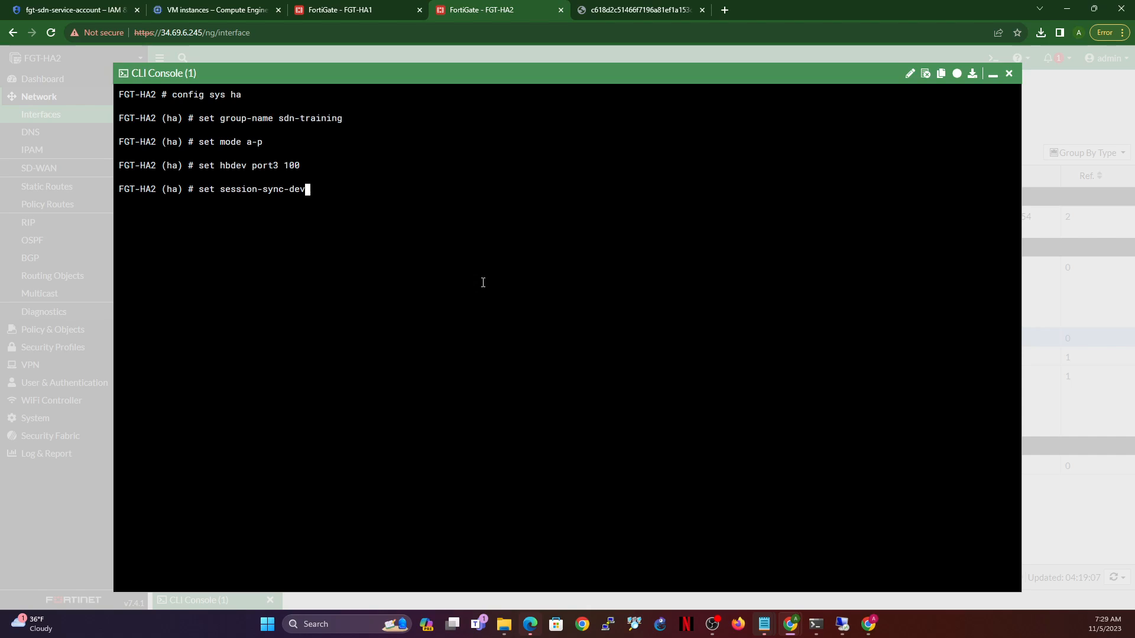
pyautogui.press('Tab')
pyautogui.write('enable')
pyautogui.press('Return')
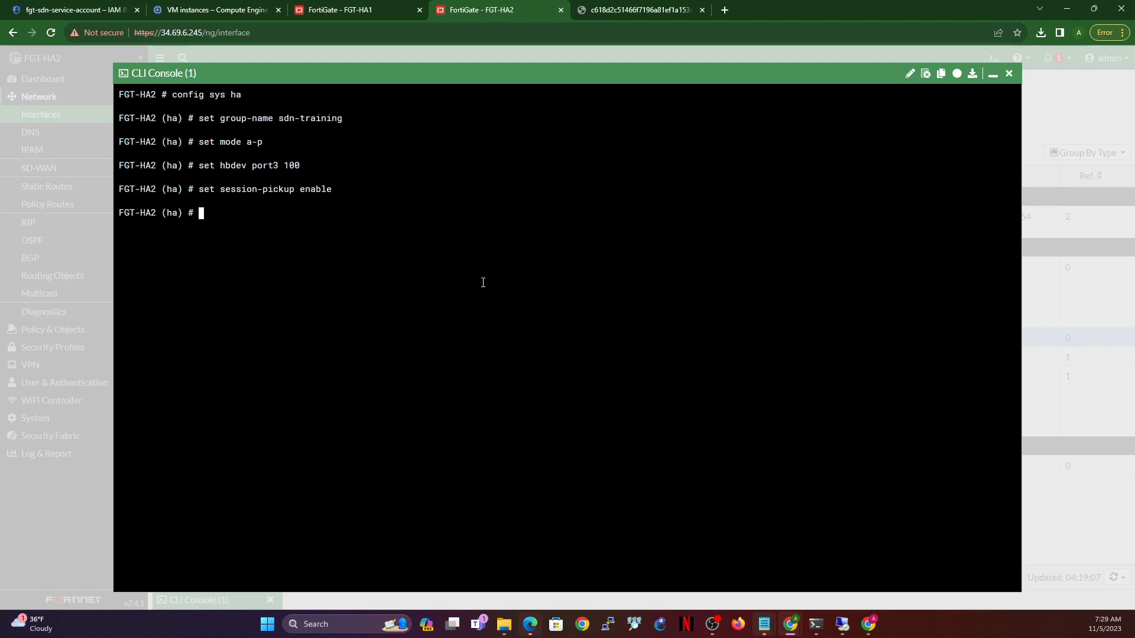
pyautogui.write('set ses')
pyautogui.press('Tab')
pyautogui.press('Tab')
pyautogui.press('Tab')
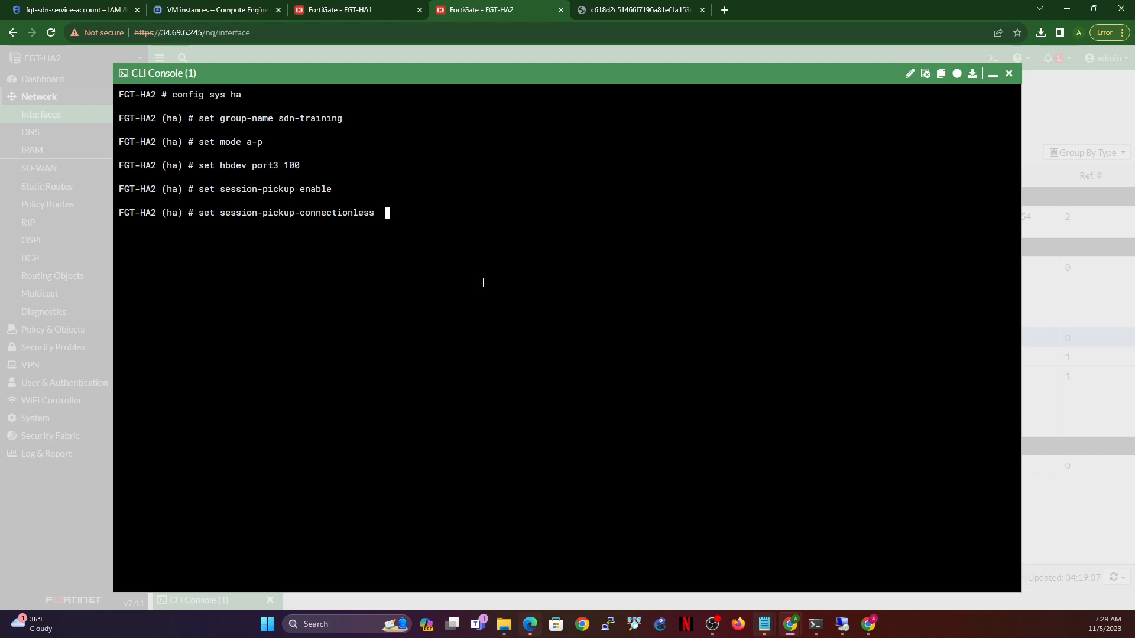
pyautogui.write('enable')
pyautogui.press('Return')
pyautogui.write('set ha')
pyautogui.press('Tab')
pyautogui.press('Return')
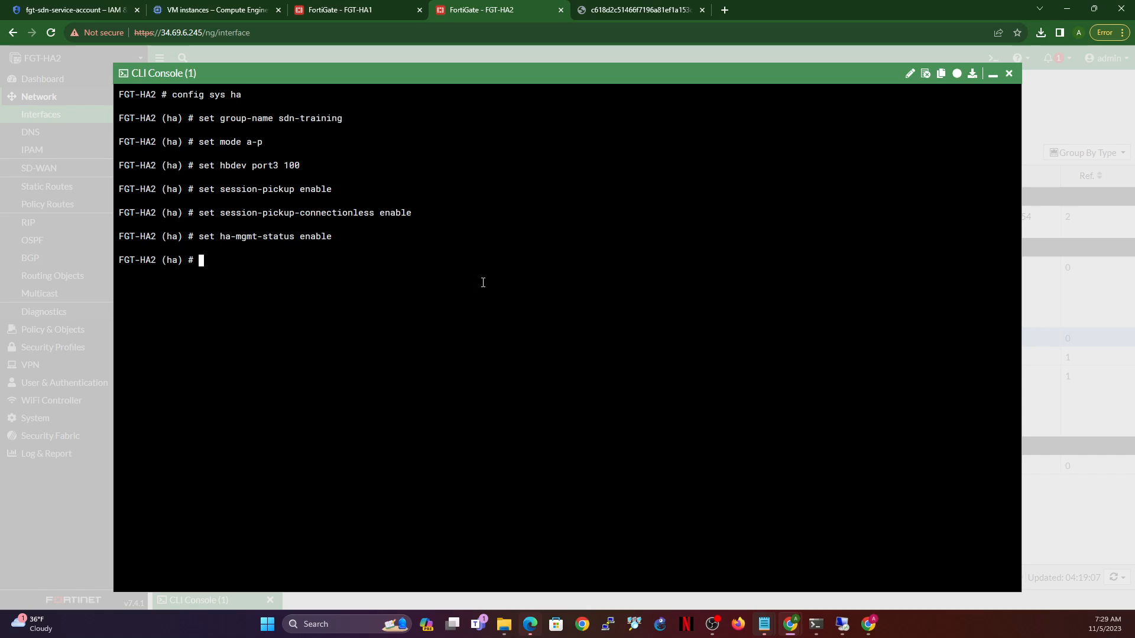
# - Create HA management interface entry 1 on port4 and start setting its gateway
pyautogui.write('config ha-mgmt-interfaces')
pyautogui.press('Return')
pyautogui.write('edit 1')
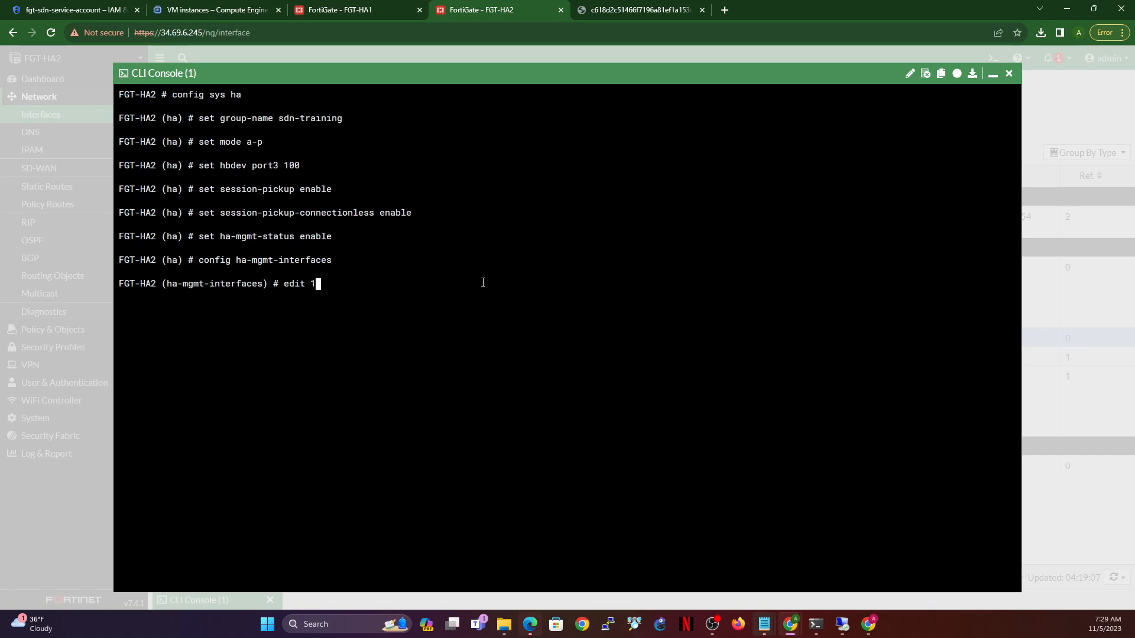
pyautogui.press('Return')
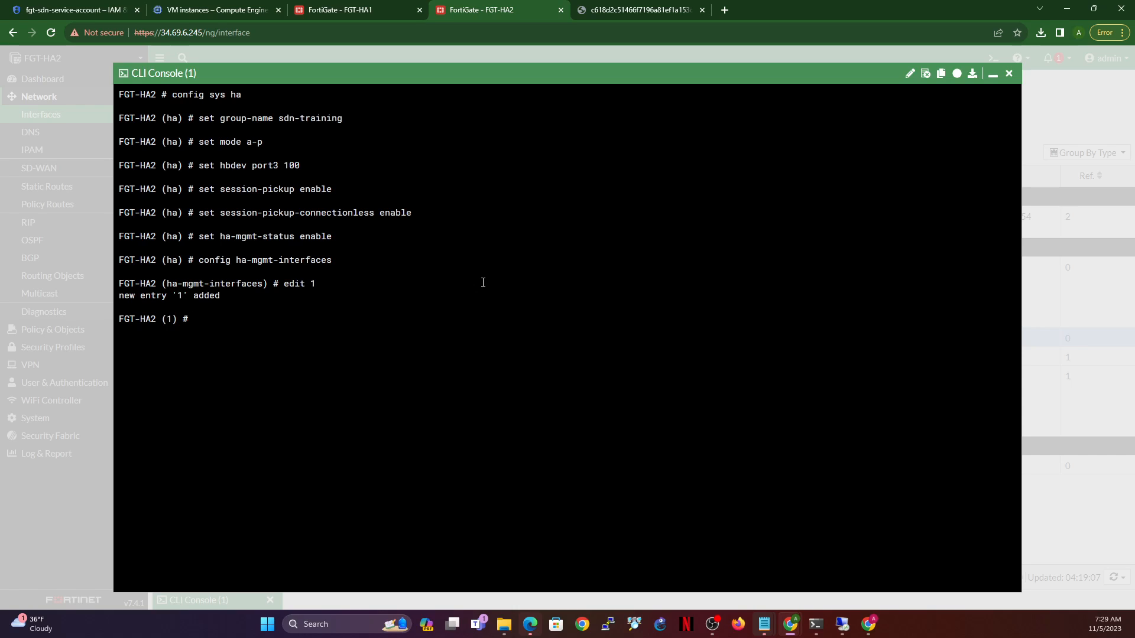
pyautogui.write('set interface port4')
pyautogui.press('Return')
pyautogui.write('set ')
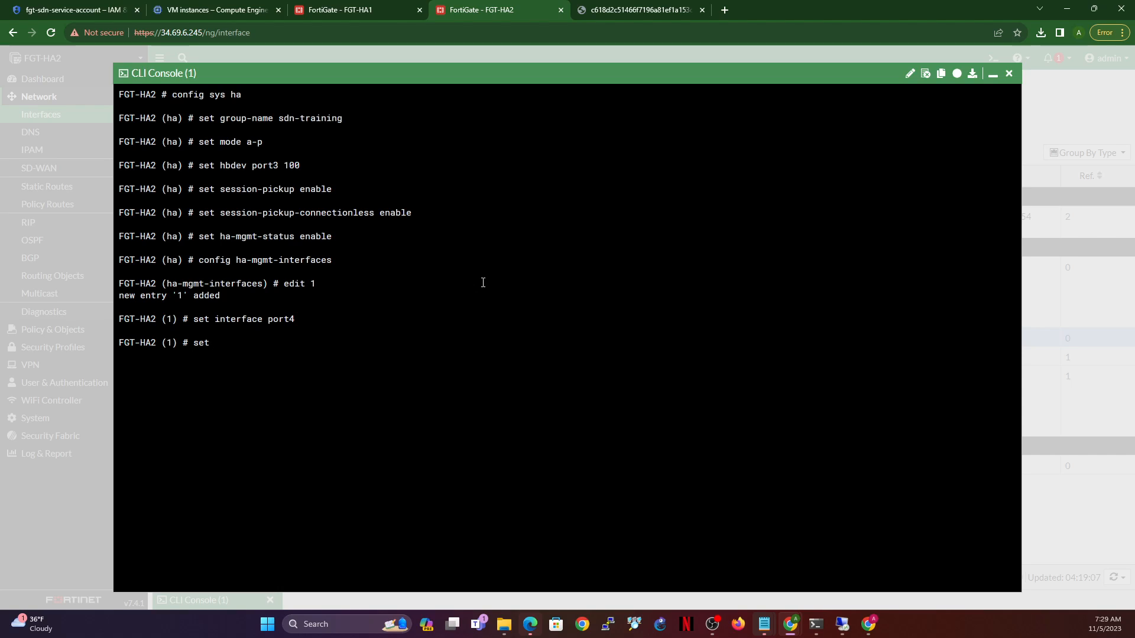
pyautogui.write('gateway')
# - Set FGT-HA2's management gateway to 192.168.210.1, matching FGT-HA1, and close the management interface entry
pyautogui.click(362, 13)
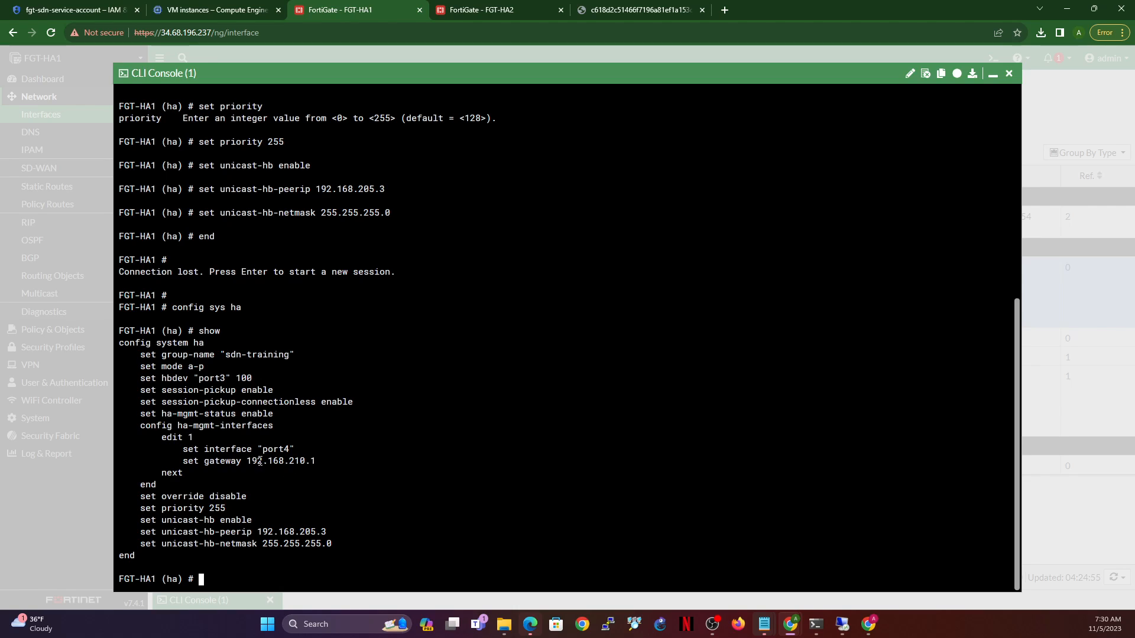
pyautogui.click(468, 11)
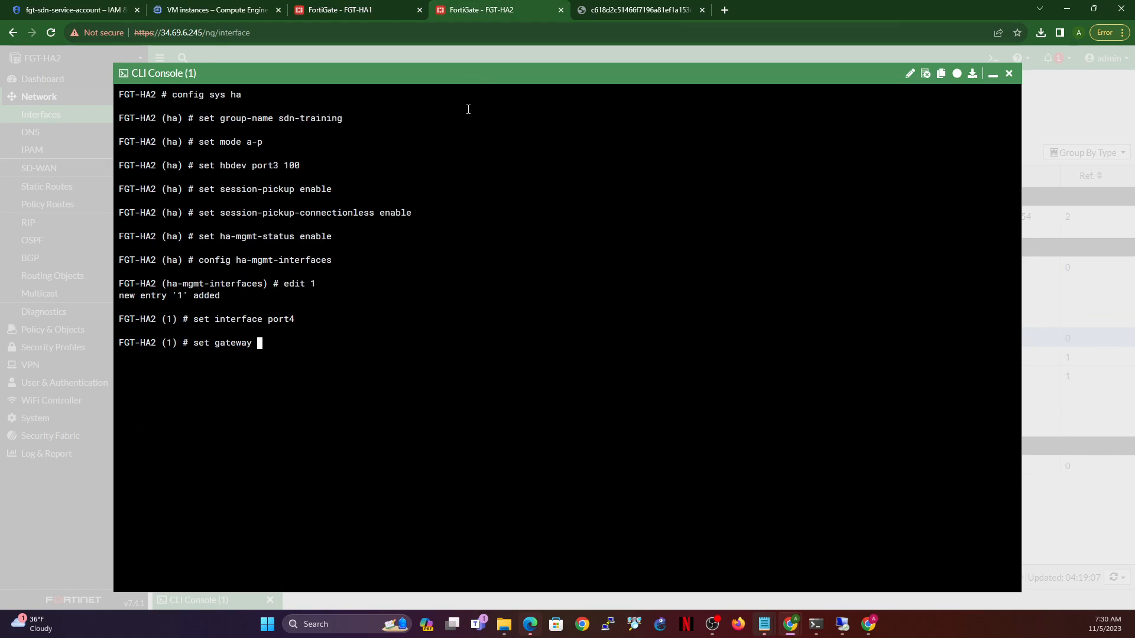
pyautogui.write('192.168.210.1')
pyautogui.press('Return')
pyautogui.write('next')
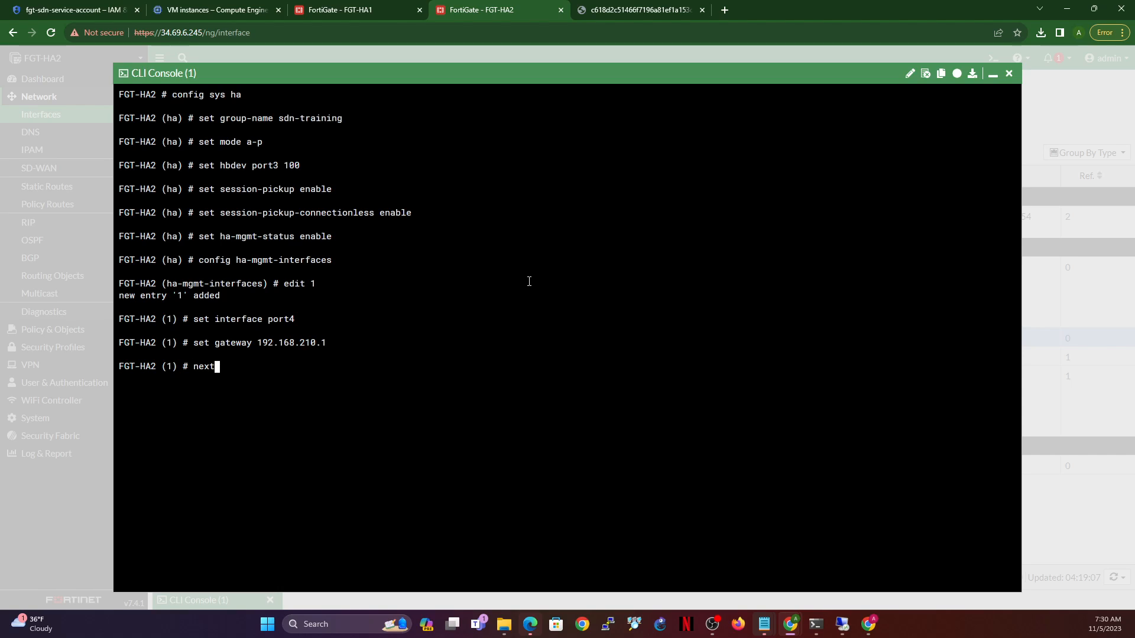
pyautogui.press('Return')
pyautogui.write('end')
pyautogui.press('Return')
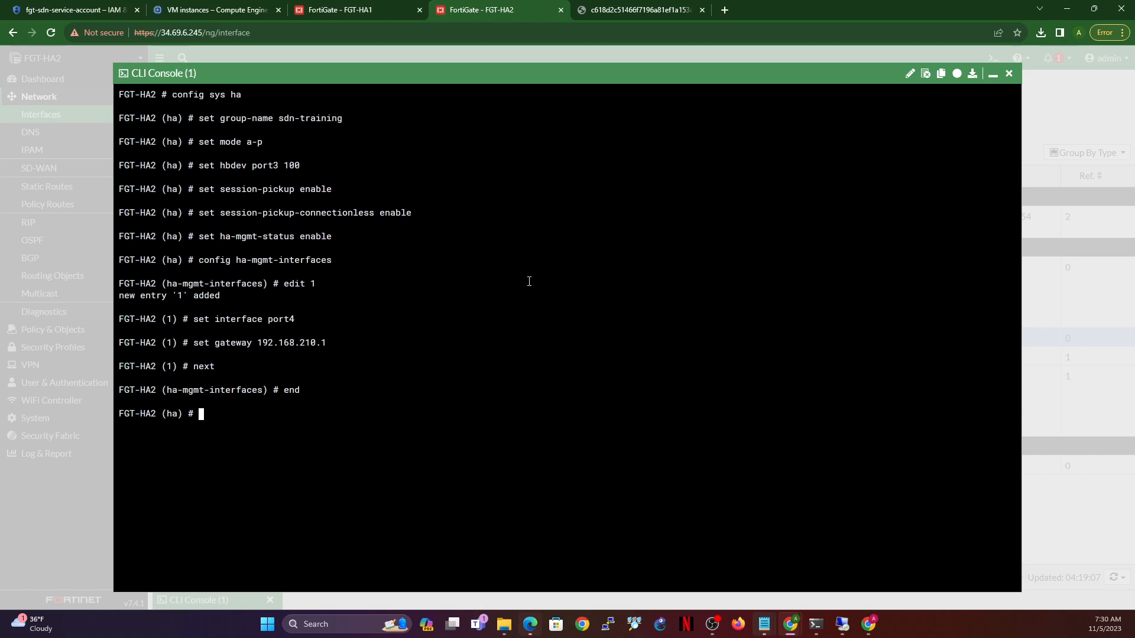
# - Disable HA override on FGT-HA2 and begin entering its HA priority
pyautogui.write('set override disable')
pyautogui.press('Return')
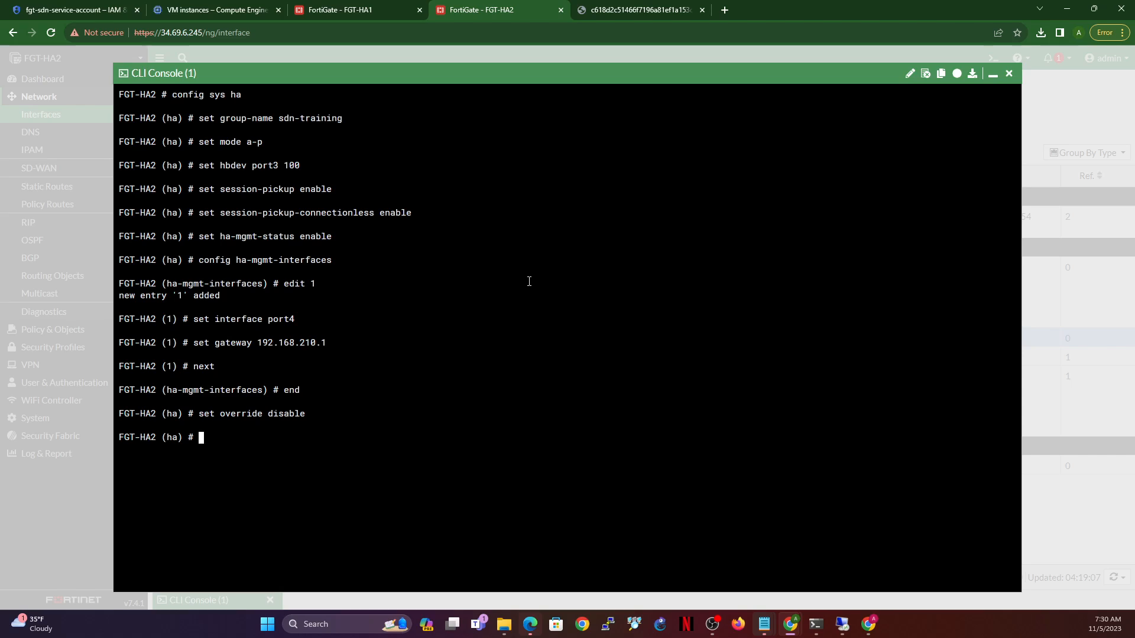
pyautogui.write('set priority 200')
# - Correct the priority value and set FGT-HA2's HA priority to 245
pyautogui.press('BackSpace')
pyautogui.press('BackSpace')
pyautogui.press('BackSpace')
pyautogui.write('189')
pyautogui.press('BackSpace')
pyautogui.press('BackSpace')
pyautogui.press('BackSpace')
pyautogui.write('?')
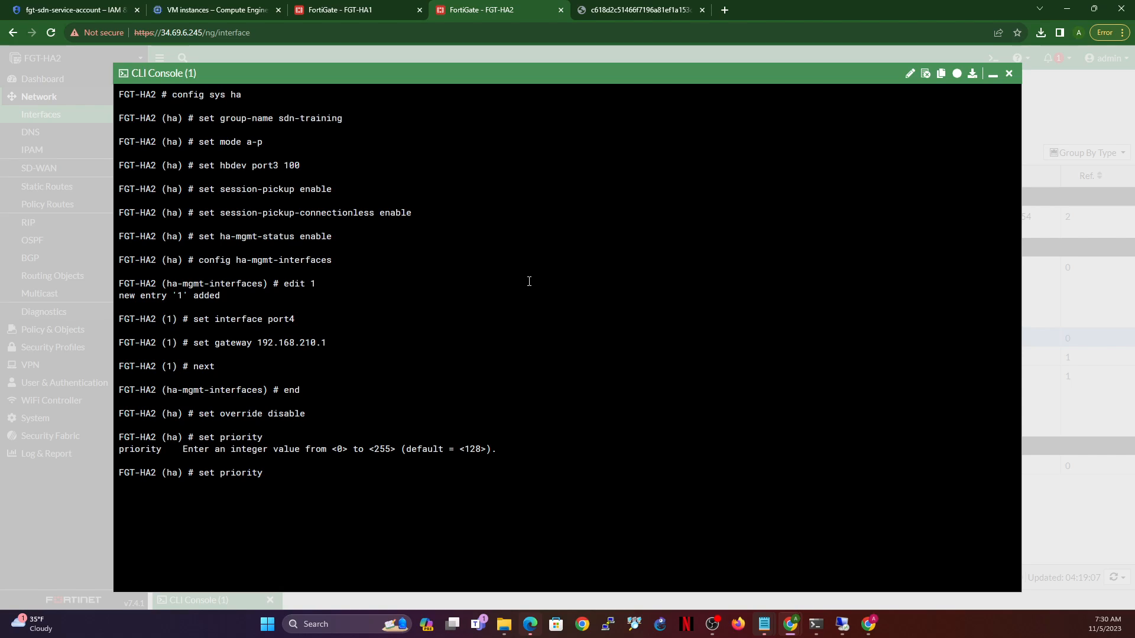
pyautogui.write('2')
pyautogui.write('09')
pyautogui.press('BackSpace')
pyautogui.press('BackSpace')
pyautogui.write('45')
pyautogui.press('Return')
# - Enable unicast heartbeat on FGT-HA2 and start the unicast-hb-peerip setting
pyautogui.write('set u')
pyautogui.press('Tab')
pyautogui.write('enable')
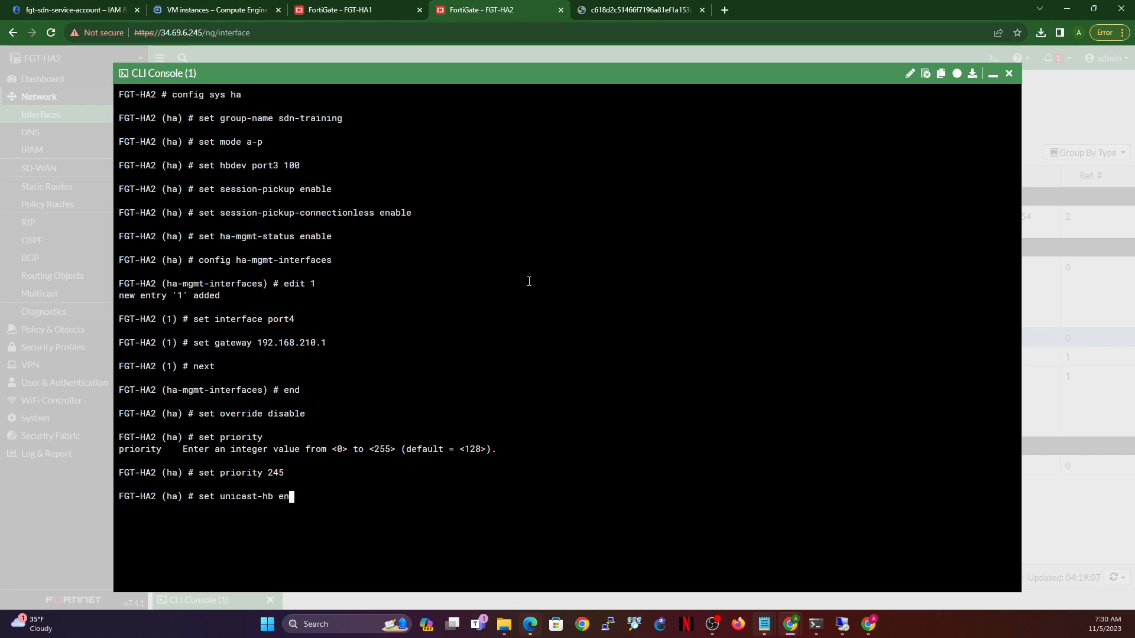
pyautogui.press('Return')
pyautogui.write('dr')
pyautogui.press('BackSpace')
pyautogui.press('BackSpace')
pyautogui.press('BackSpace')
pyautogui.write('set ')
pyautogui.write('i')
pyautogui.write('unicast-hb')
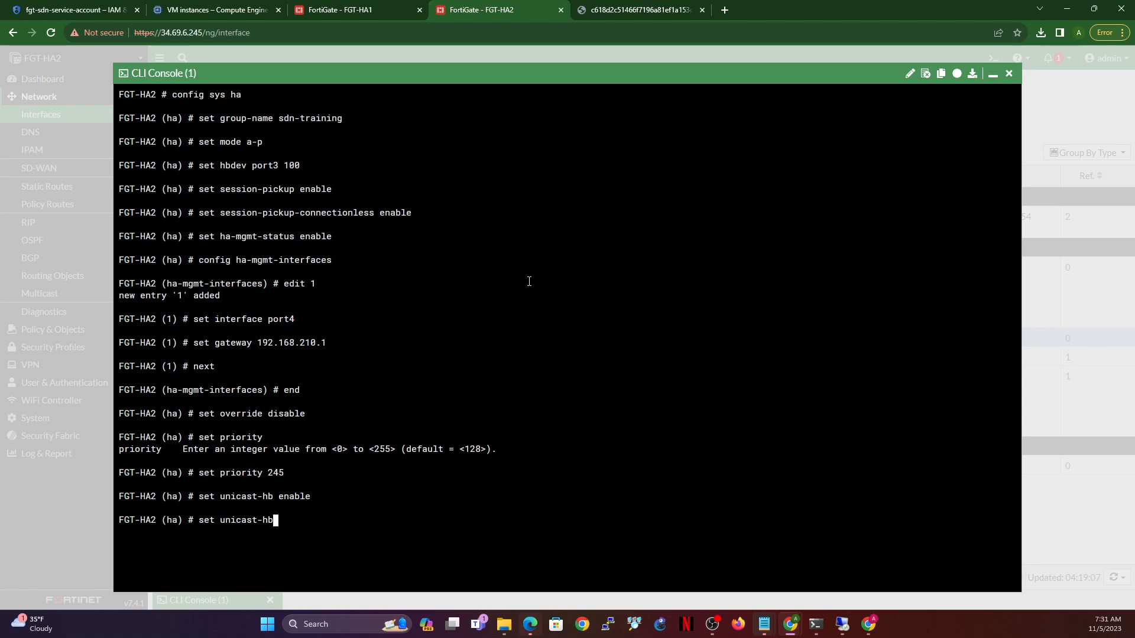
pyautogui.write('-p')
pyautogui.press('Tab')
# - Copy FGT-HA1's HASYNC address 192.168.205.2 and set it as FGT-HA2's unicast heartbeat peer IP
pyautogui.click(367, 8)
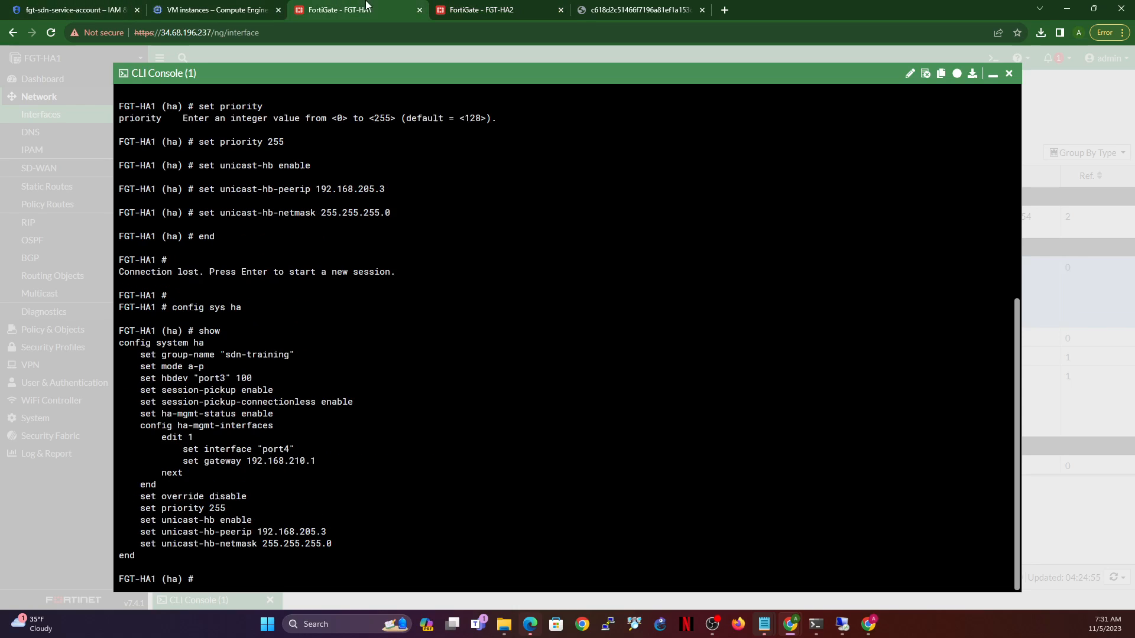
pyautogui.click(995, 73)
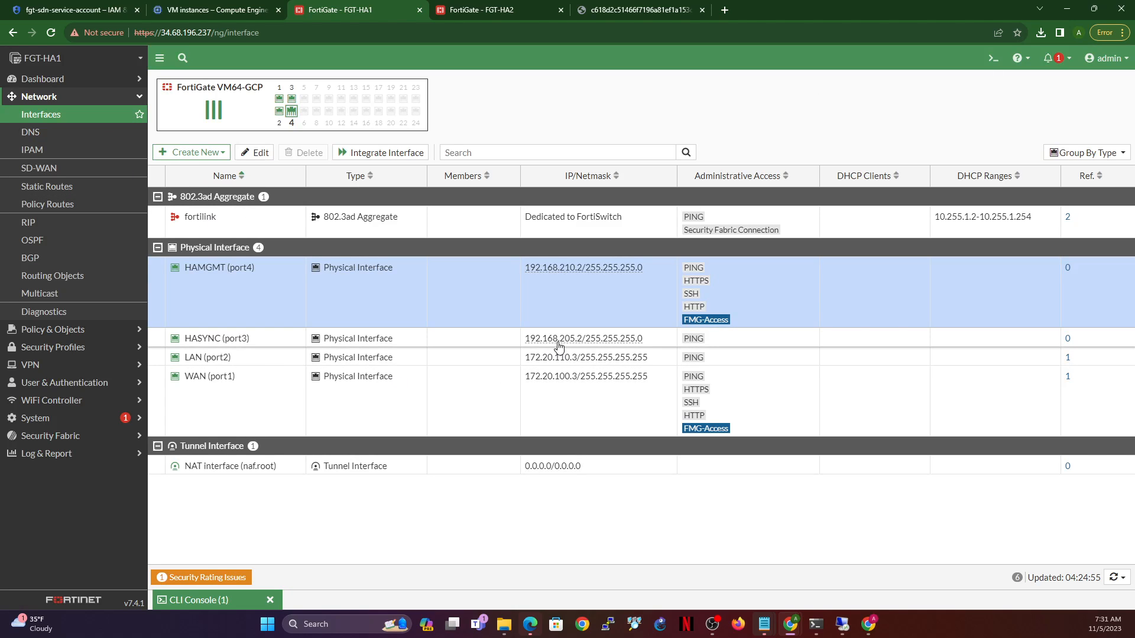
pyautogui.moveTo(524, 340); pyautogui.dragTo(583, 346)
pyautogui.hotkey('ctrl', 'c')
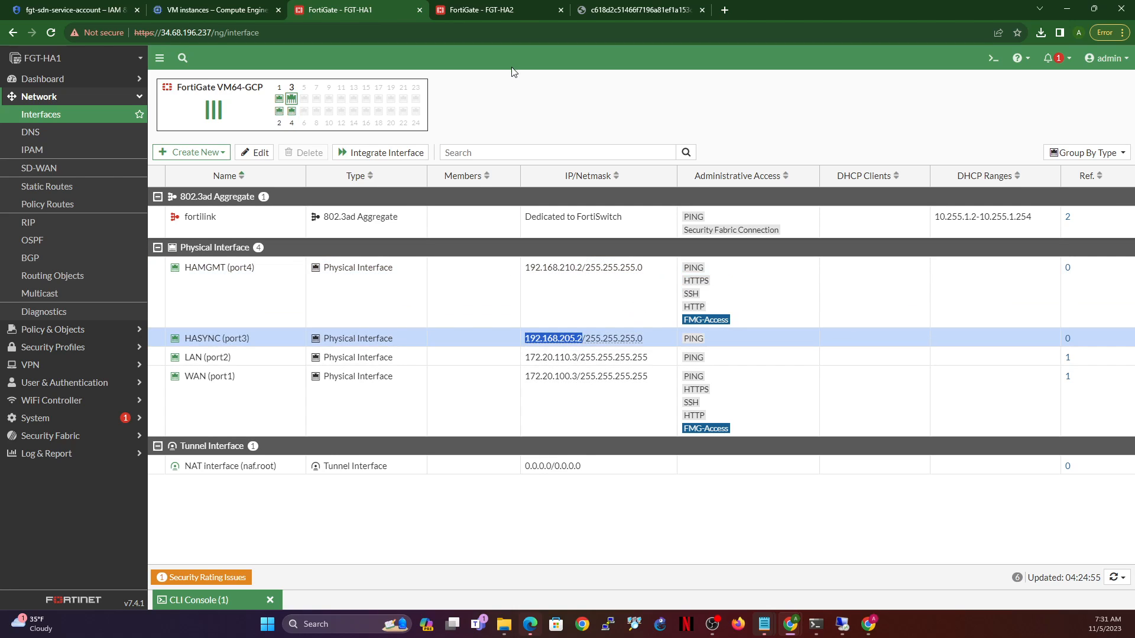
pyautogui.click(479, 12)
pyautogui.hotkey('ctrl', 'v')
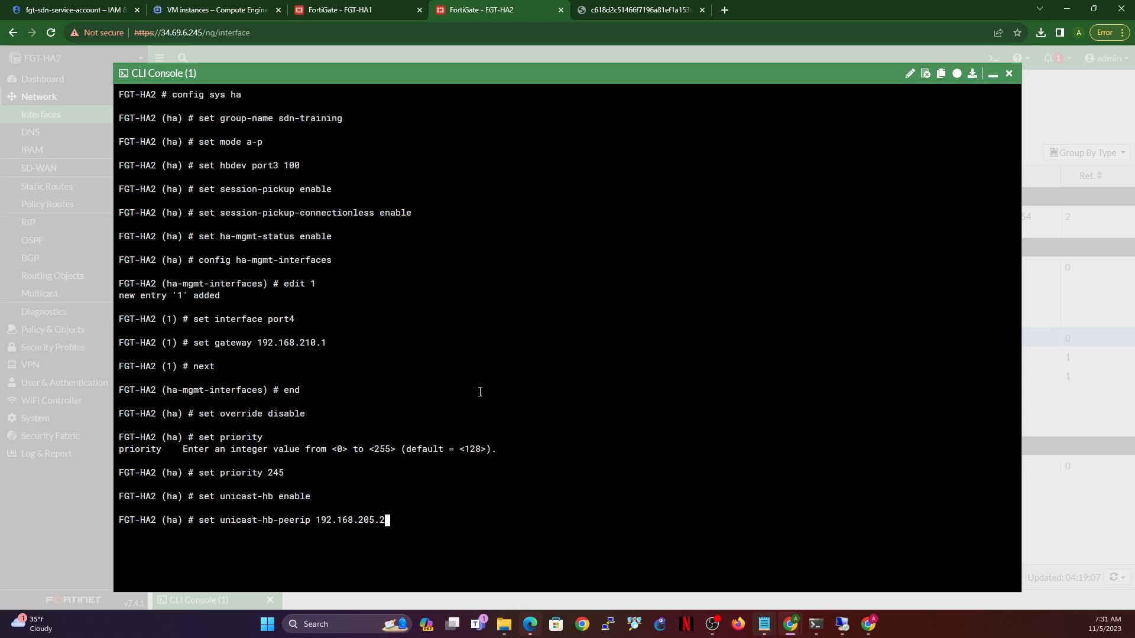
pyautogui.press('Return')
# - Set the unicast heartbeat netmask to 255.255.255.0 and end FGT-HA2's HA configuration
pyautogui.write('se')
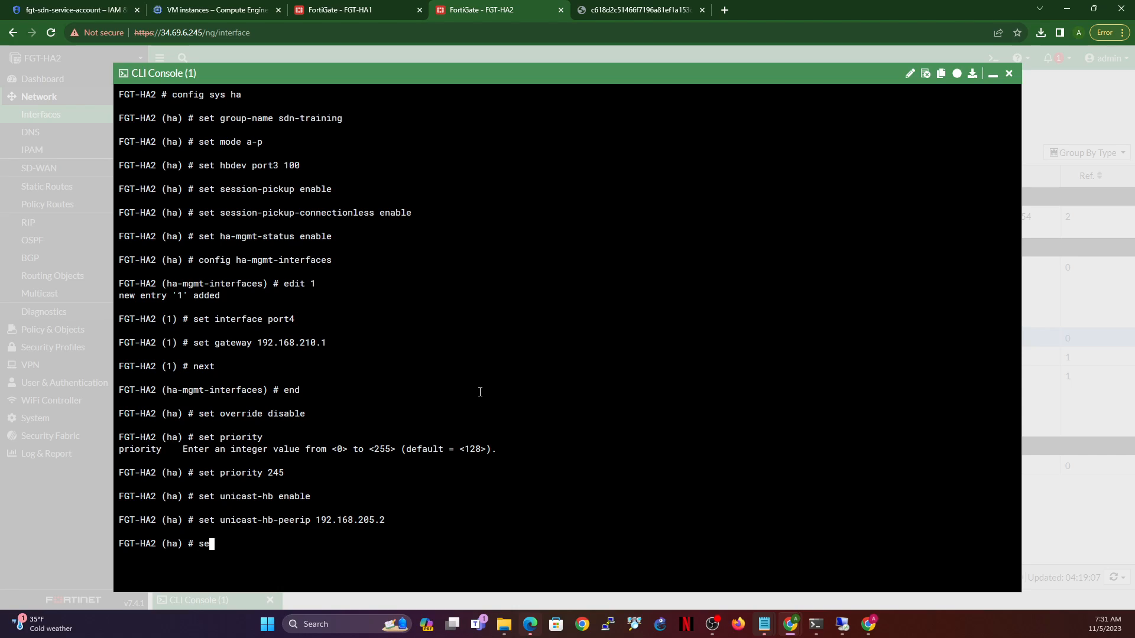
pyautogui.write('t unicast-hb-netmask ')
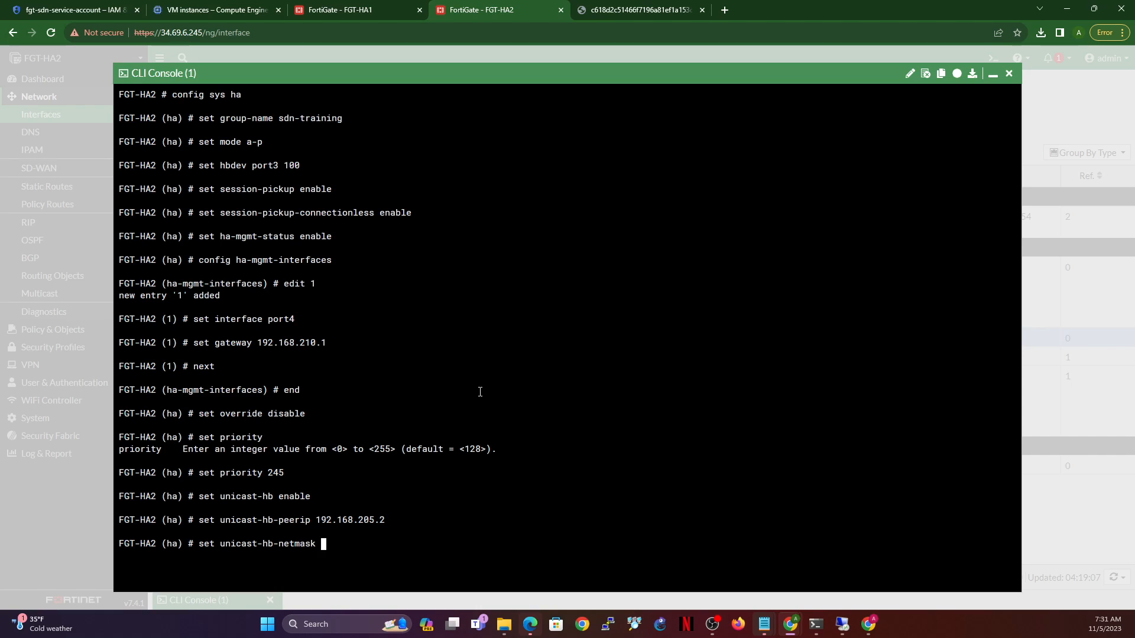
pyautogui.write('255.255.255.0')
pyautogui.press('Return')
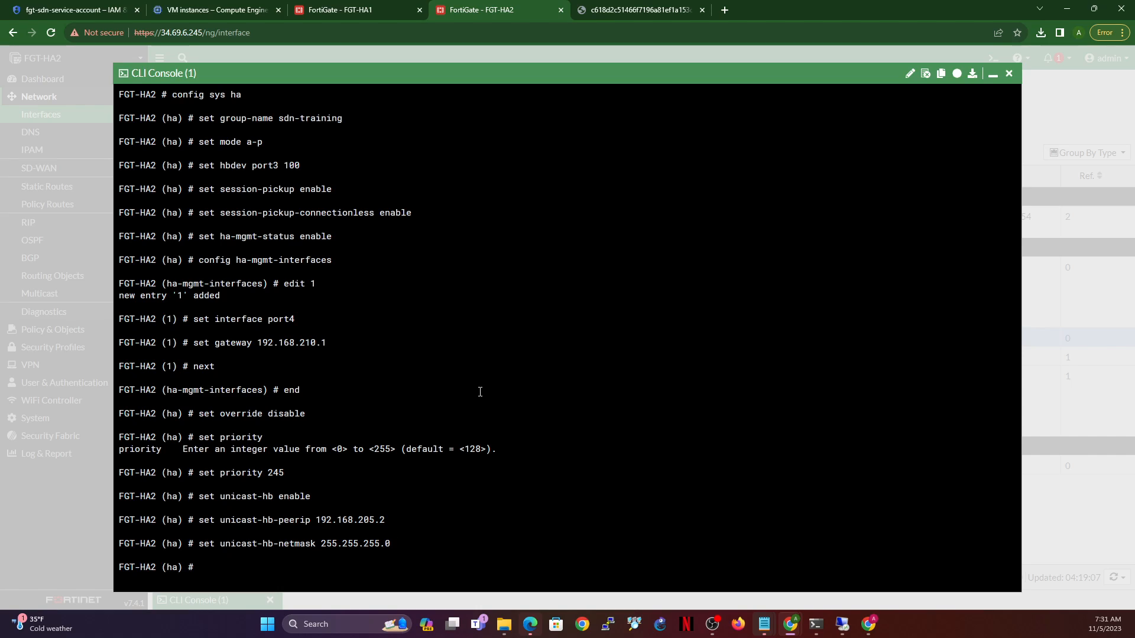
pyautogui.write('end')
pyautogui.press('Return')
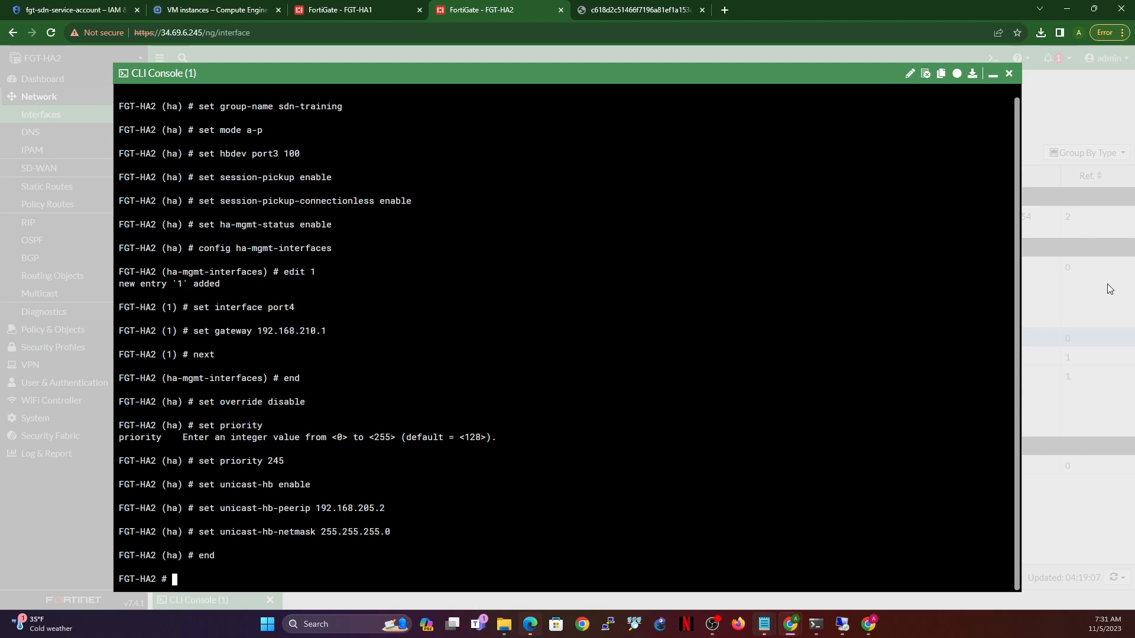
# - Save FGT-HA1's pending HA configuration with end in its CLI Console
pyautogui.click(345, 7)
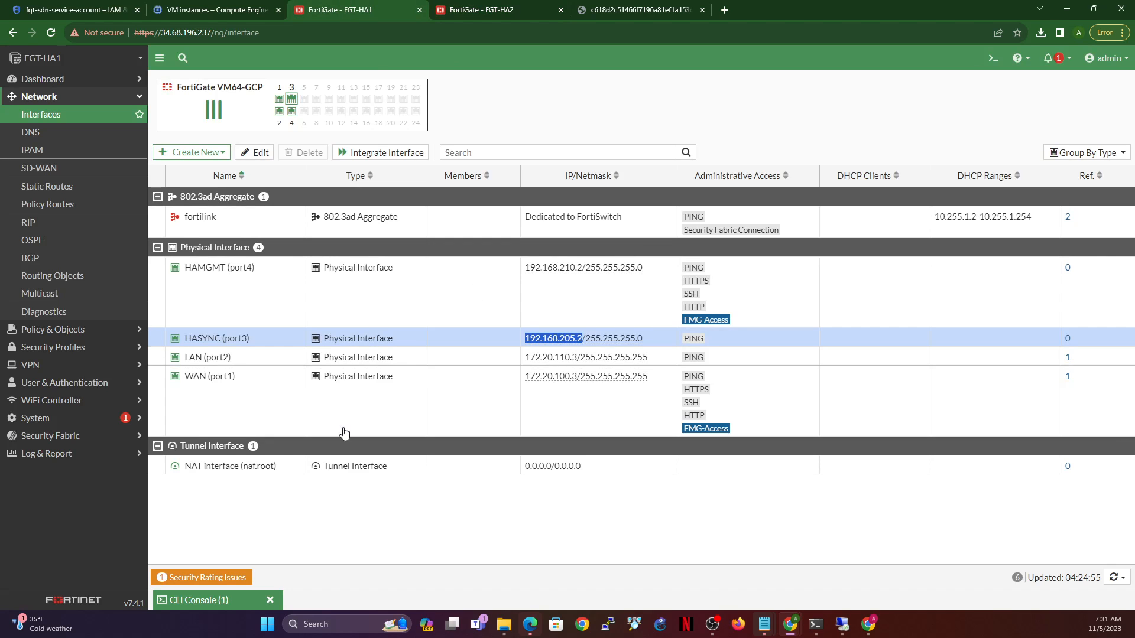
pyautogui.click(204, 601)
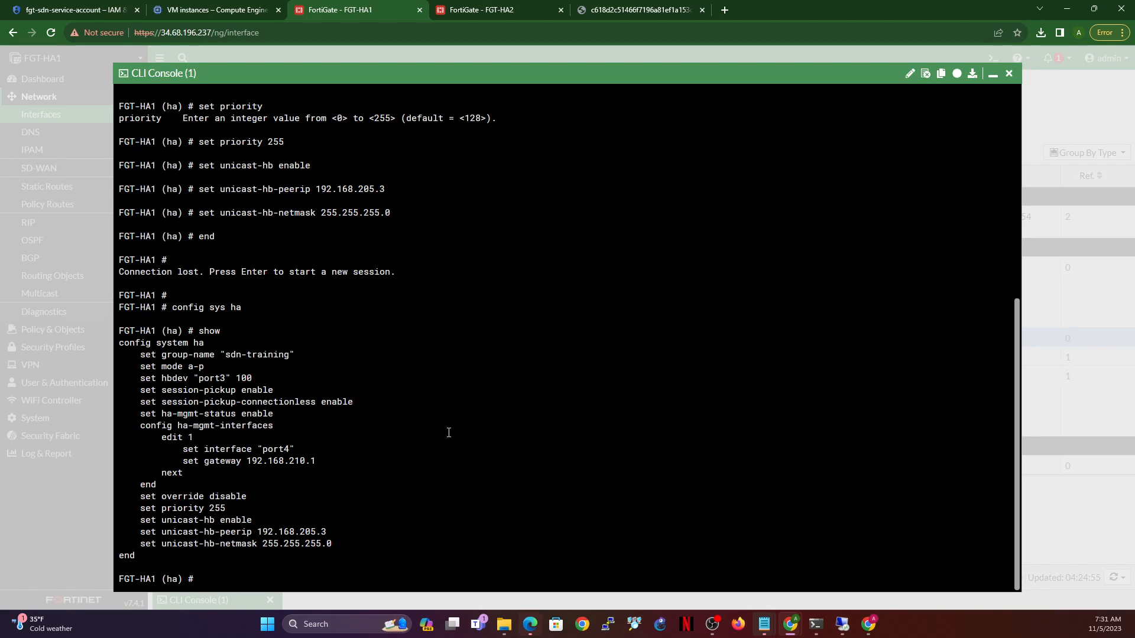
pyautogui.write('end')
pyautogui.press('Return')
# - Run show sys ha on FGT-HA1 and compare the output with FGT-HA2's settings
pyautogui.write('show')
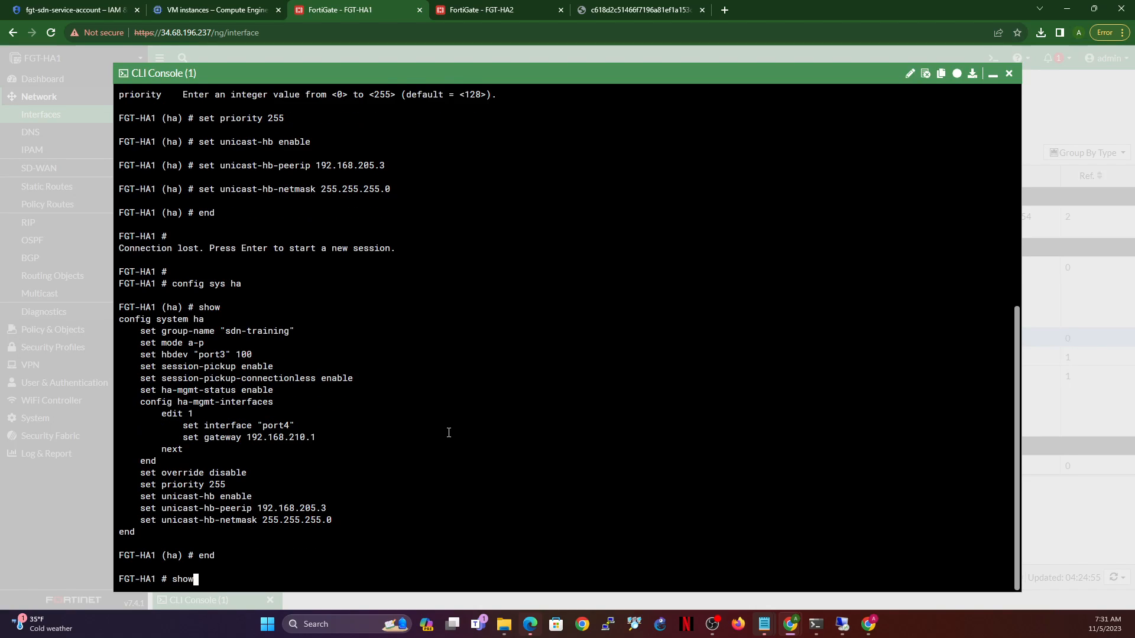
pyautogui.write(' sys ha')
pyautogui.press('Return')
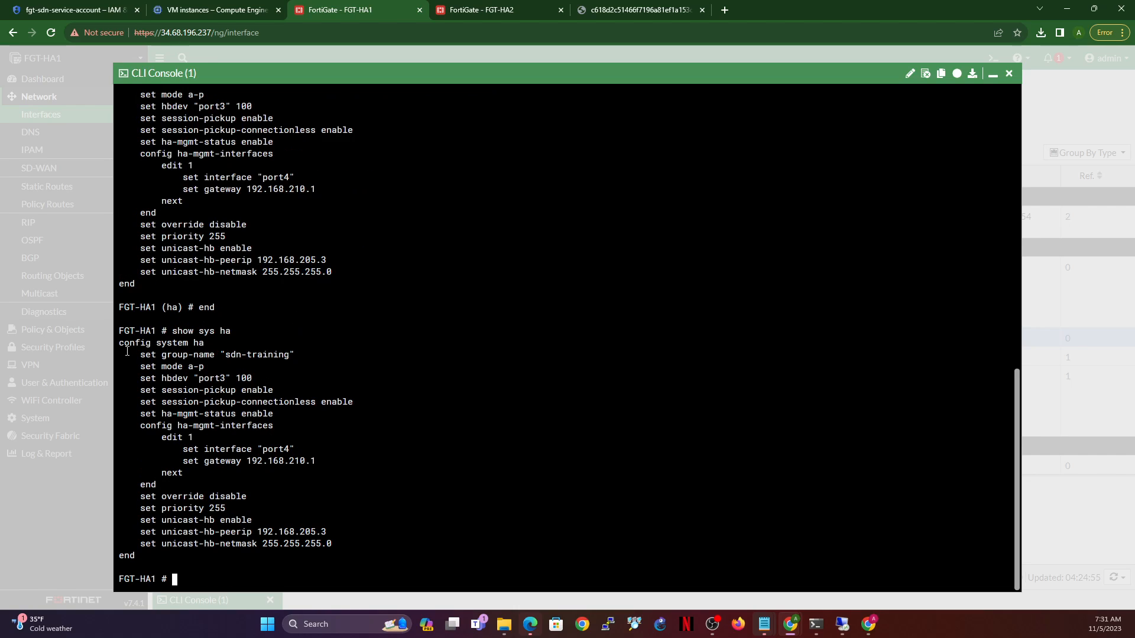
pyautogui.moveTo(121, 341); pyautogui.dragTo(348, 547)
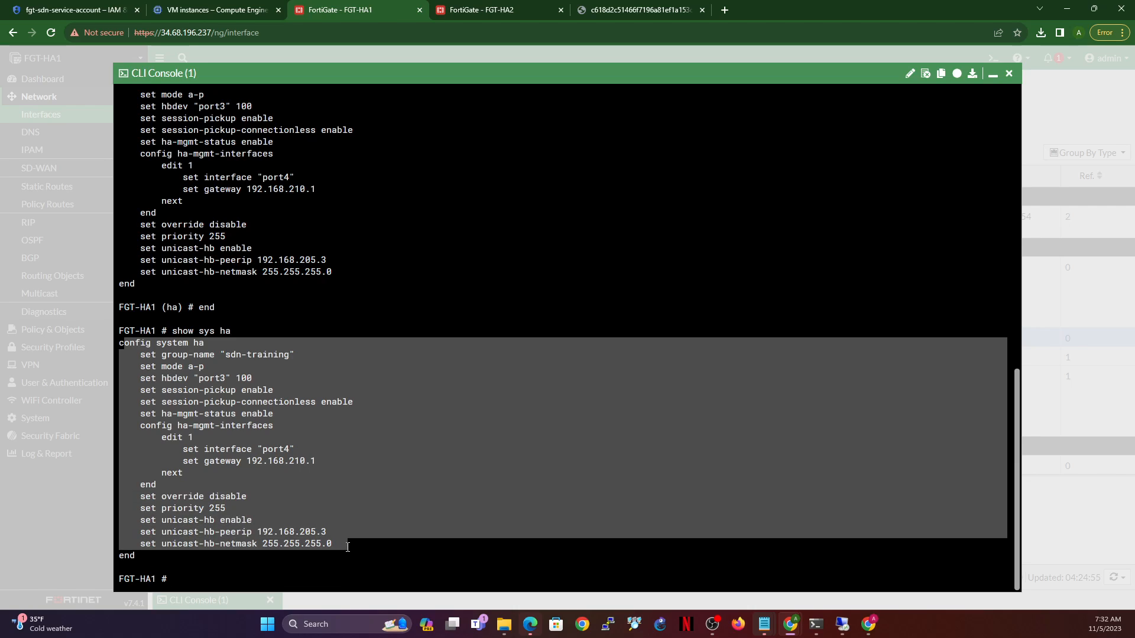
pyautogui.click(513, 10)
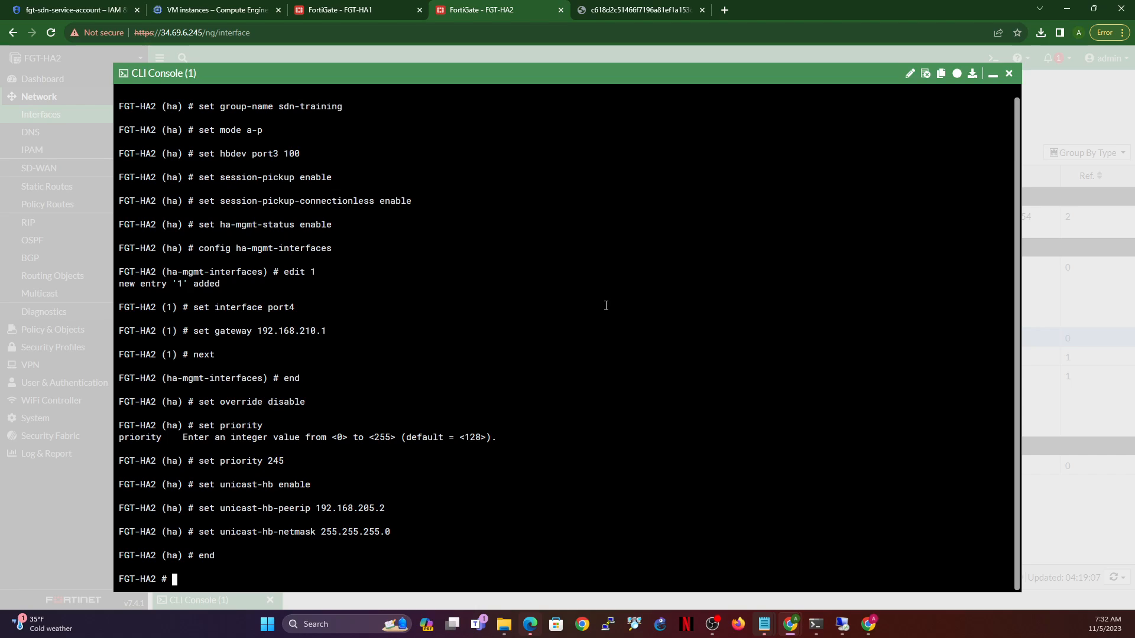
pyautogui.click(346, 10)
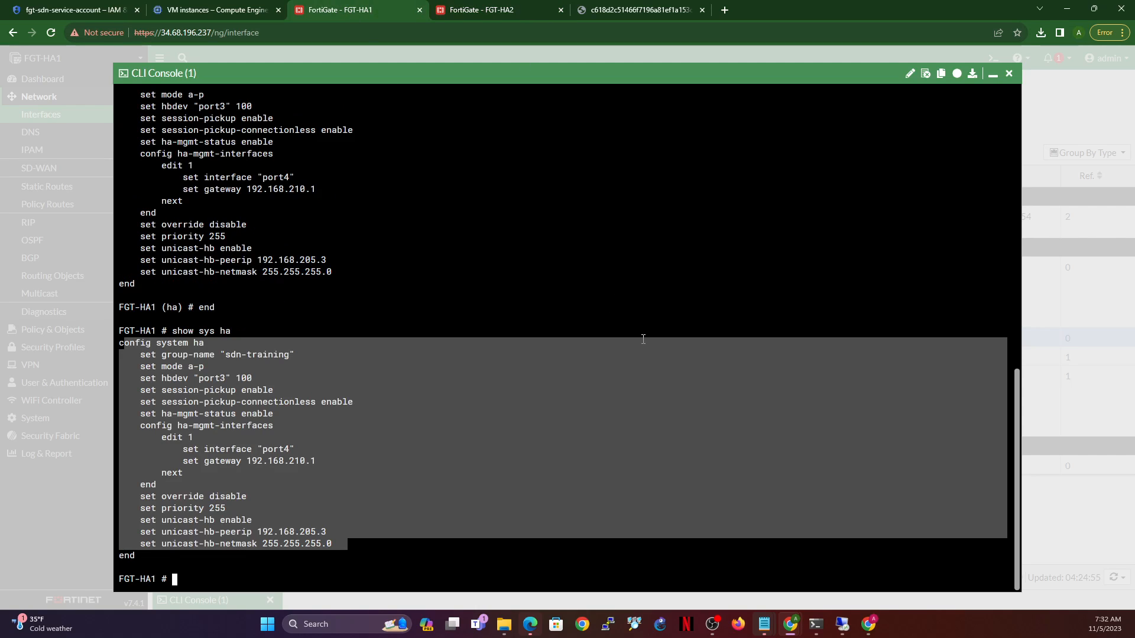
# - Open System > HA on FGT-HA1 and confirm to reach the cluster monitor
pyautogui.click(992, 74)
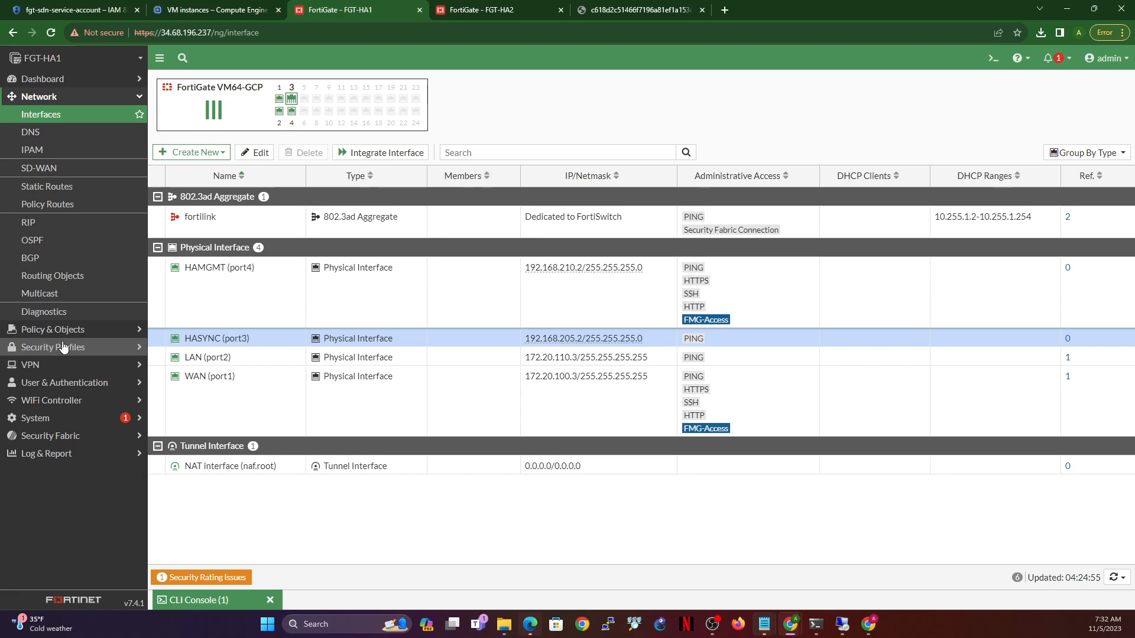
pyautogui.click(37, 418)
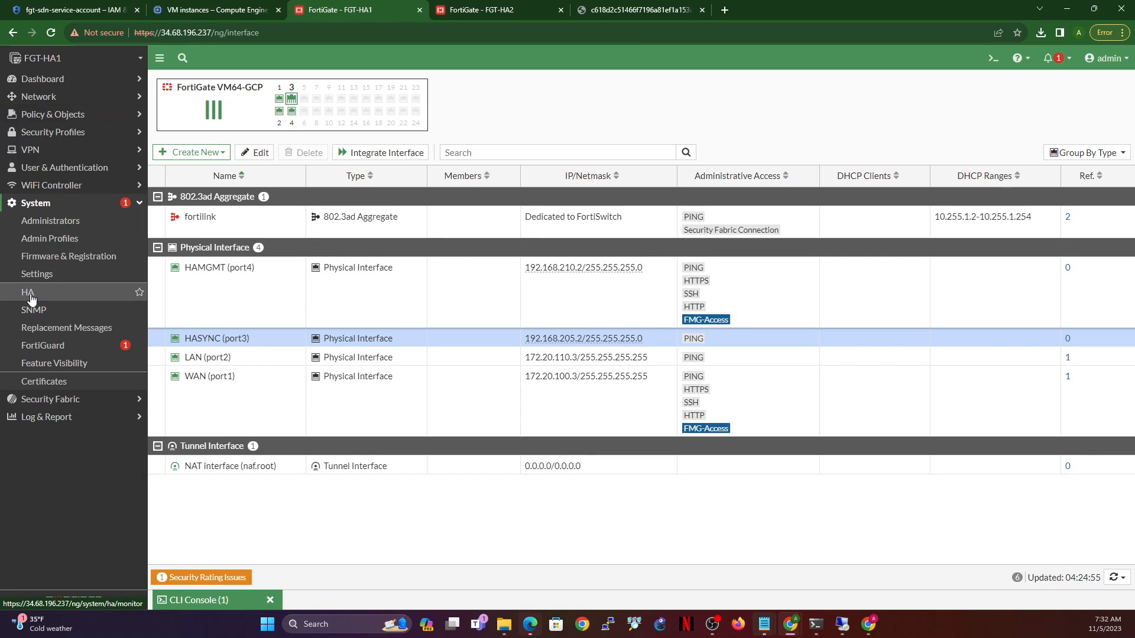
pyautogui.click(29, 295)
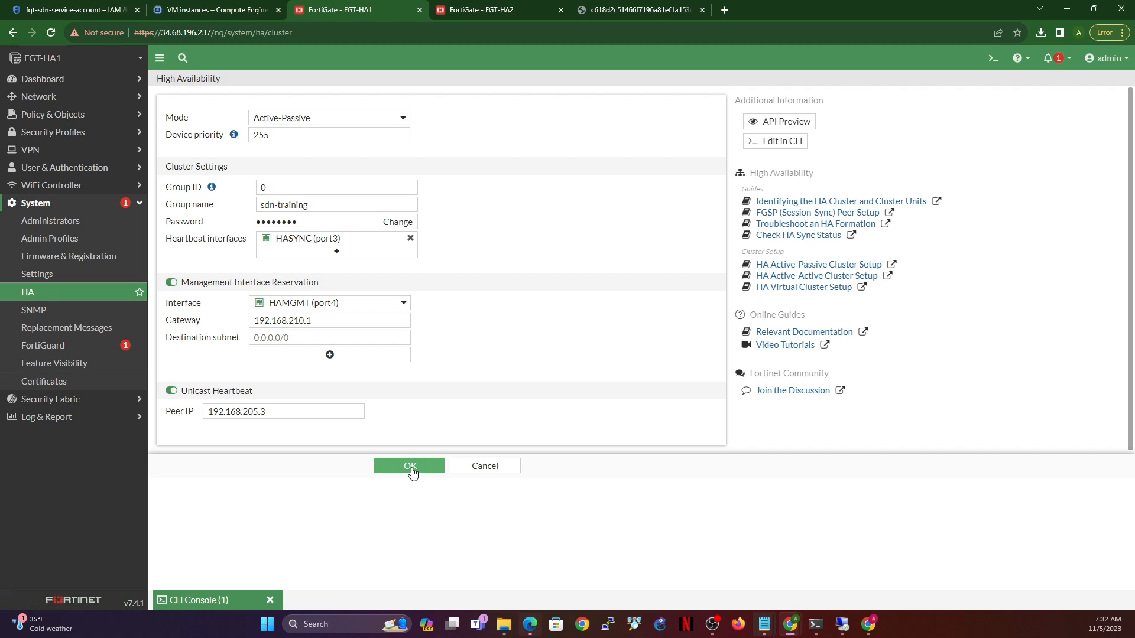
pyautogui.click(413, 470)
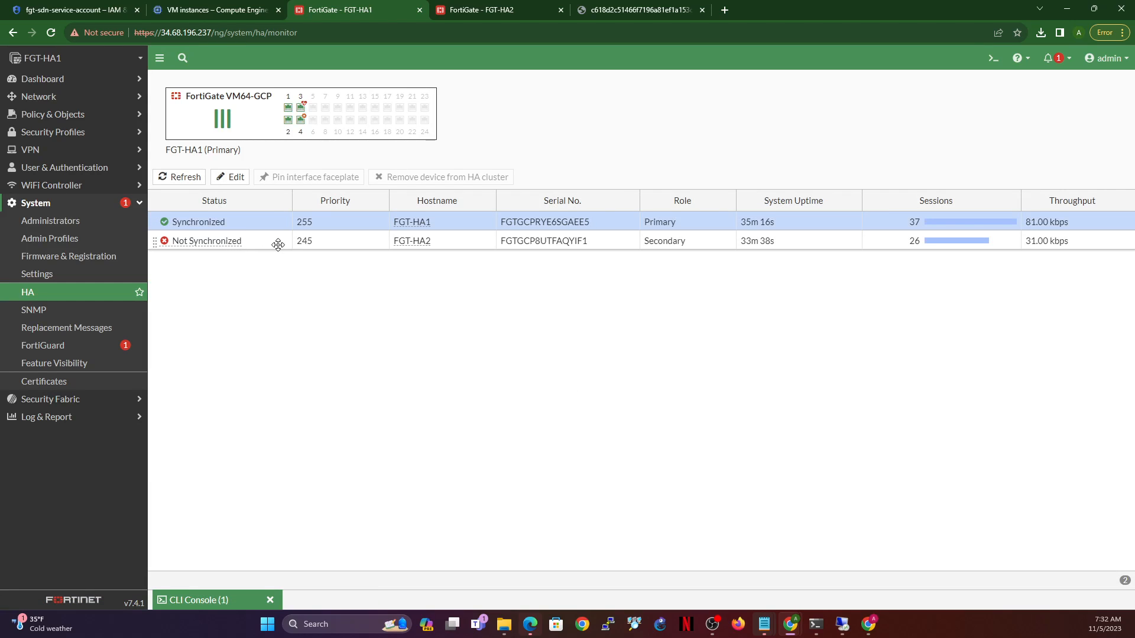
# - Inspect the FGT-HA2 and FGT-HA1 cluster members, including FGT-HA2's port layout
pyautogui.click(270, 247)
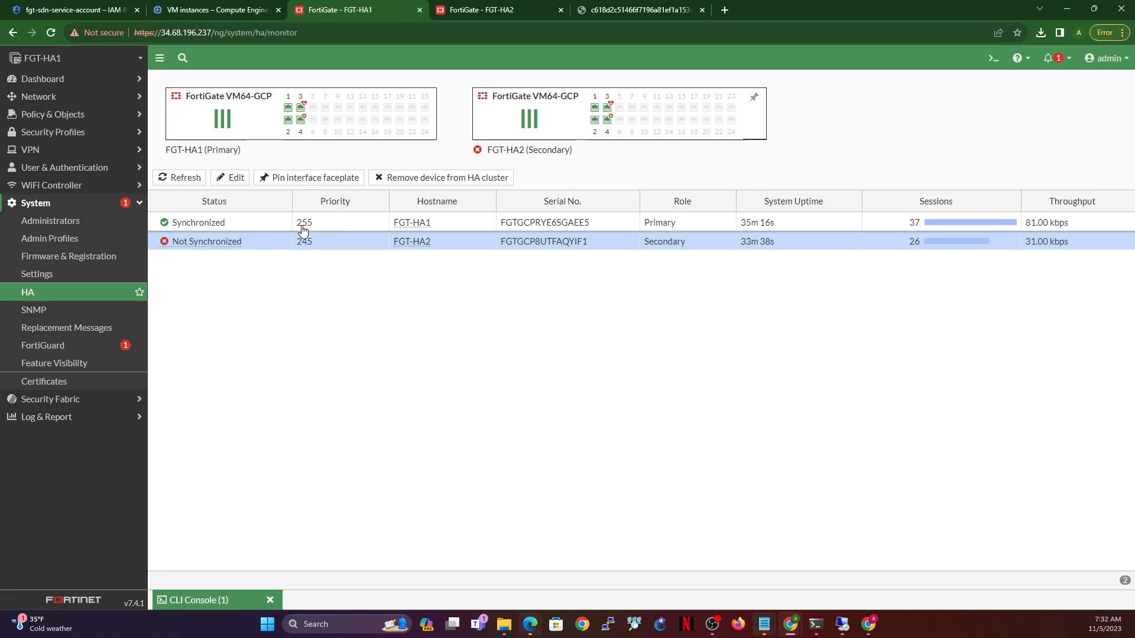
pyautogui.click(340, 229)
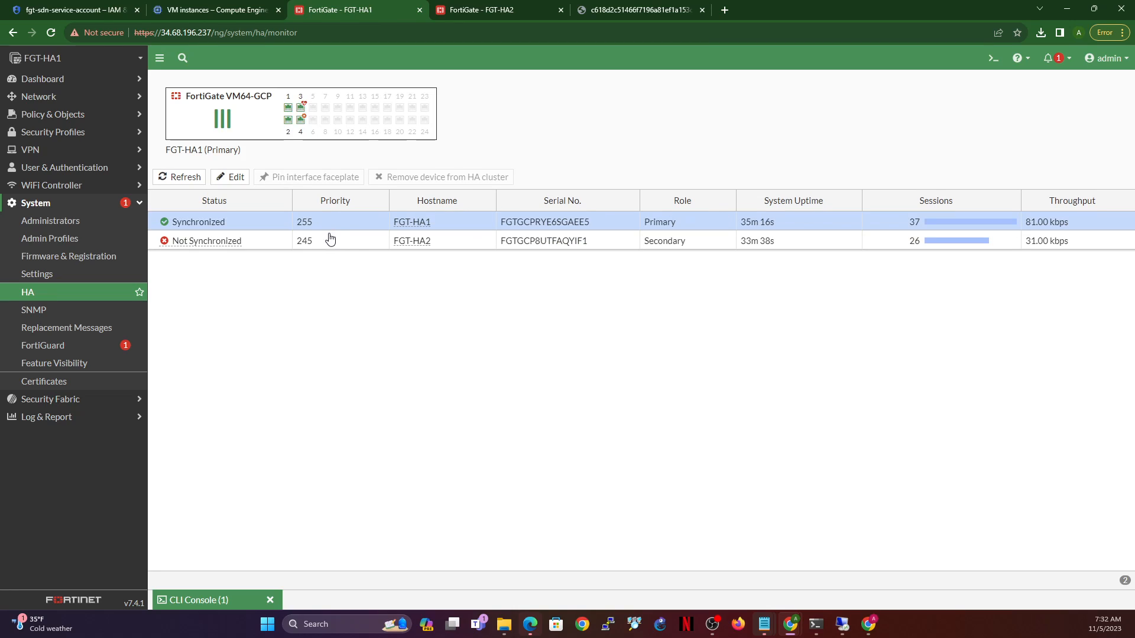
pyautogui.click(331, 248)
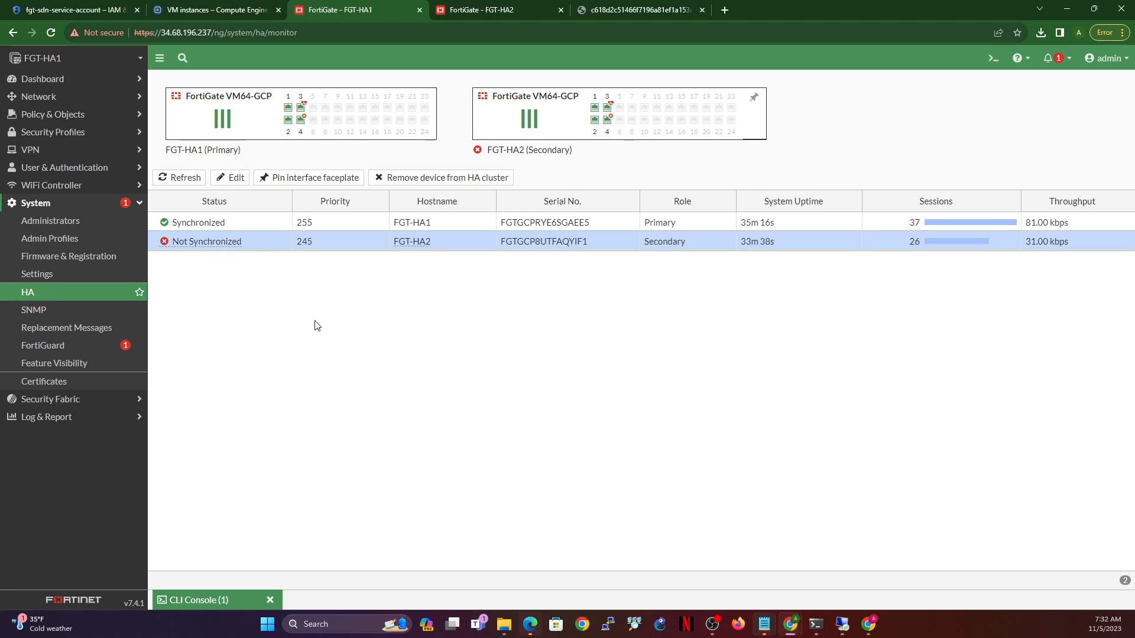
# - Reload FGT-HA1's HA status, check FGT-HA2's reconnecting session, then return to the Google Cloud VM instances list
pyautogui.click(47, 34)
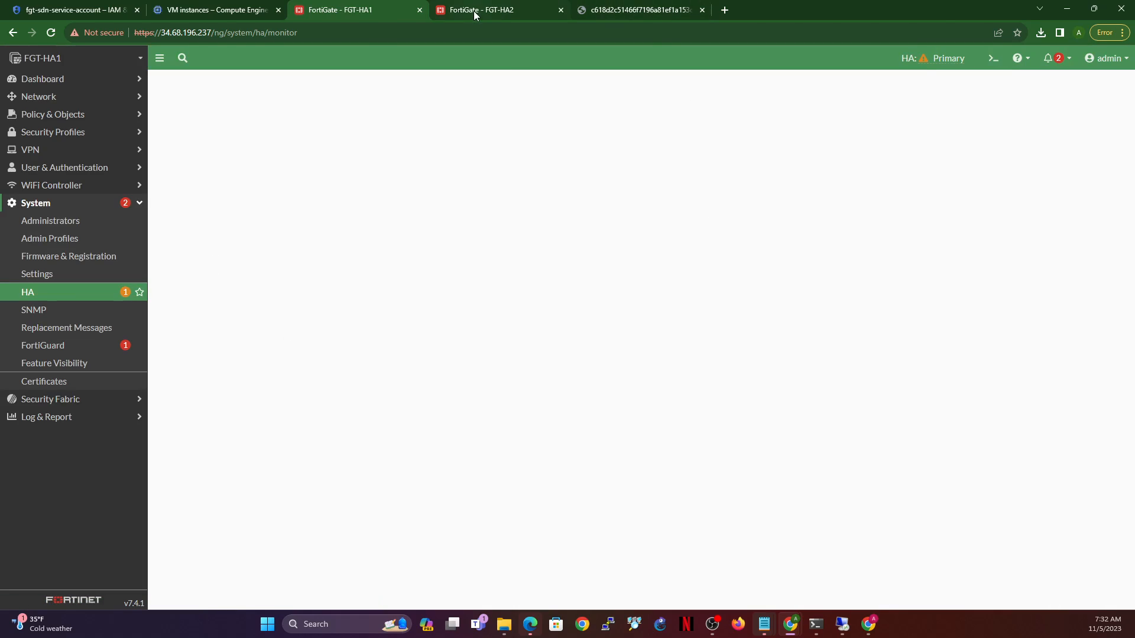
pyautogui.click(486, 12)
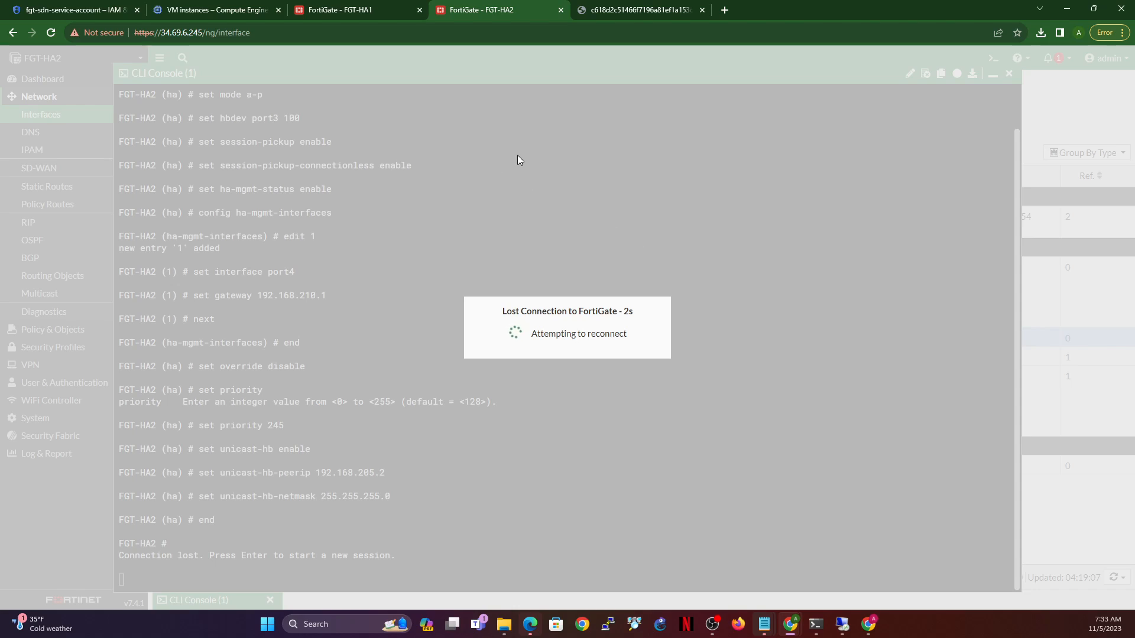
pyautogui.click(169, 8)
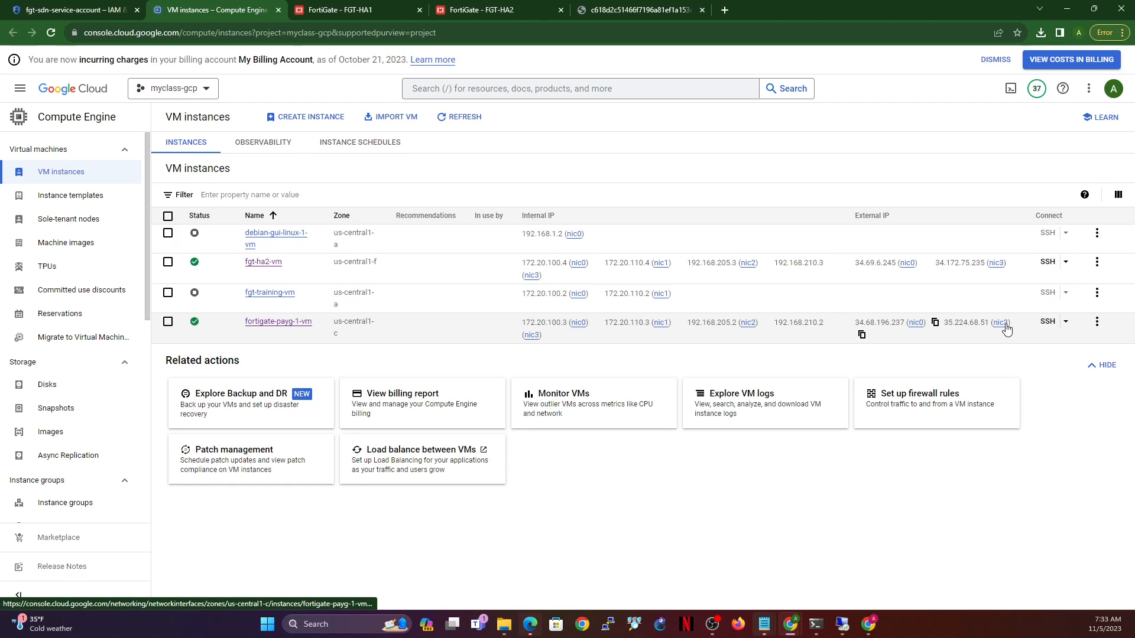
# - Open the fgt-ha2-vm instance from Compute Engine > VM instances and start editing it
pyautogui.click(87, 7)
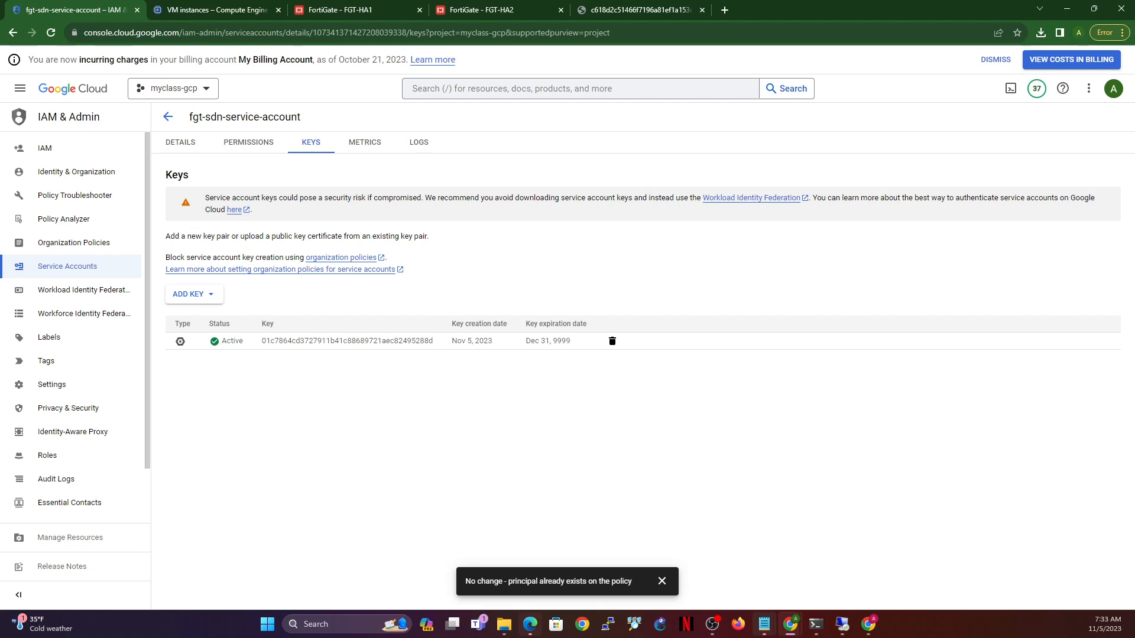
pyautogui.click(20, 90)
pyautogui.moveTo(88, 314)
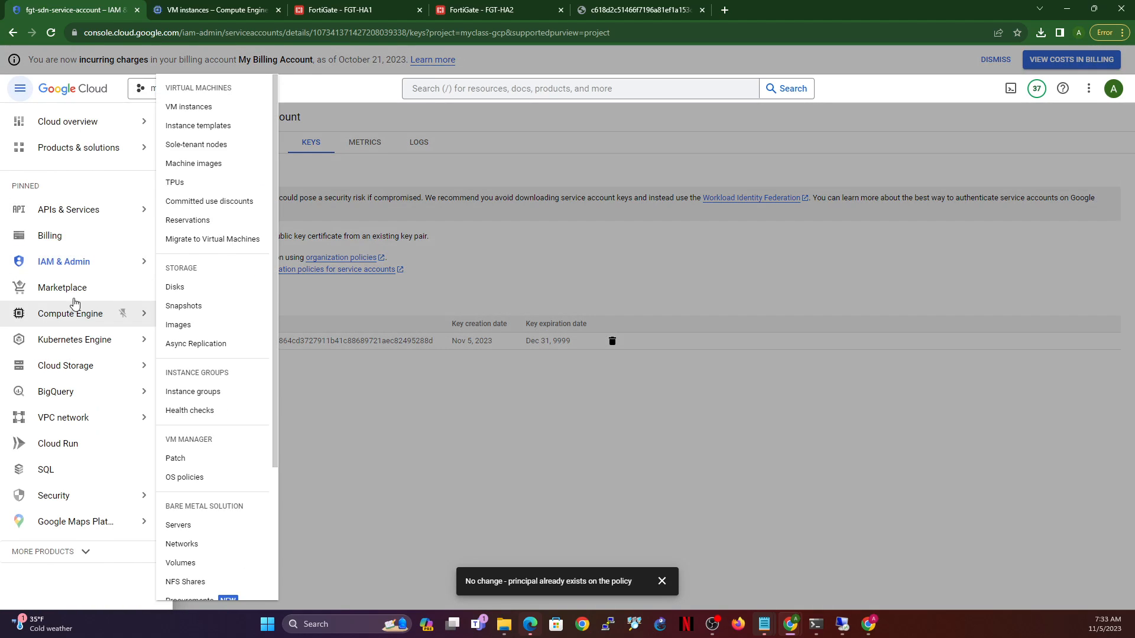
pyautogui.click(190, 107)
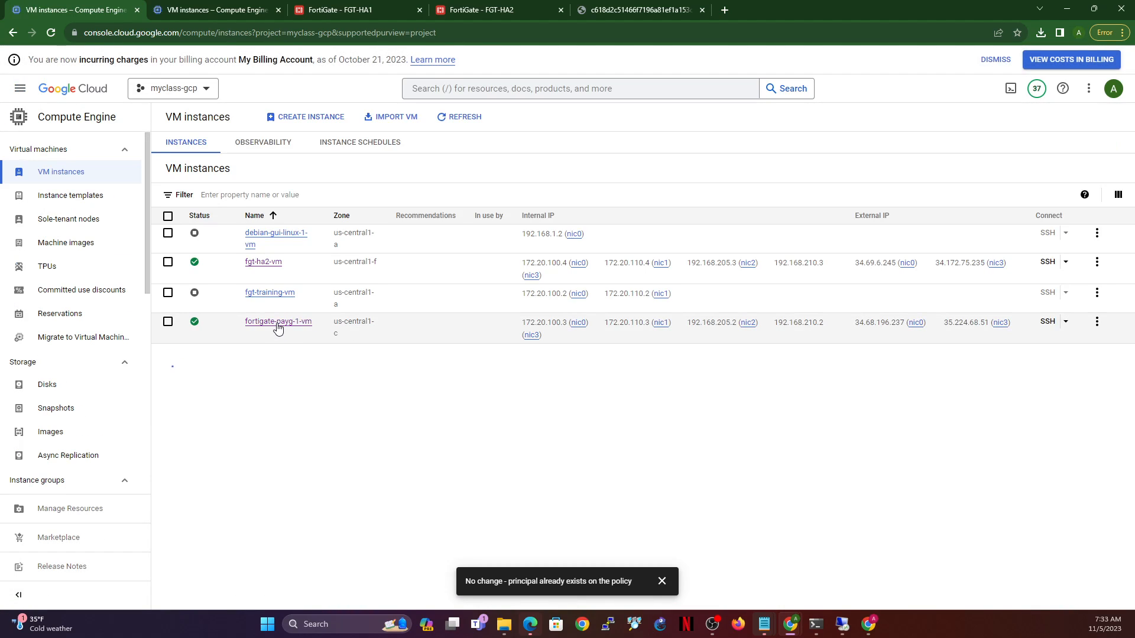
pyautogui.click(262, 262)
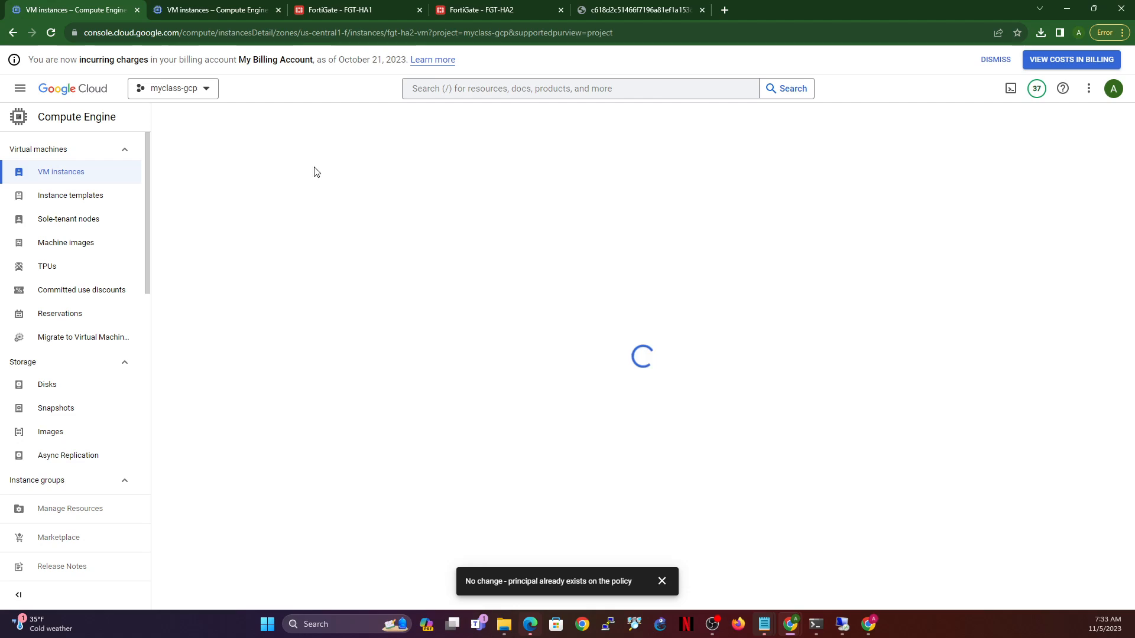
pyautogui.click(290, 116)
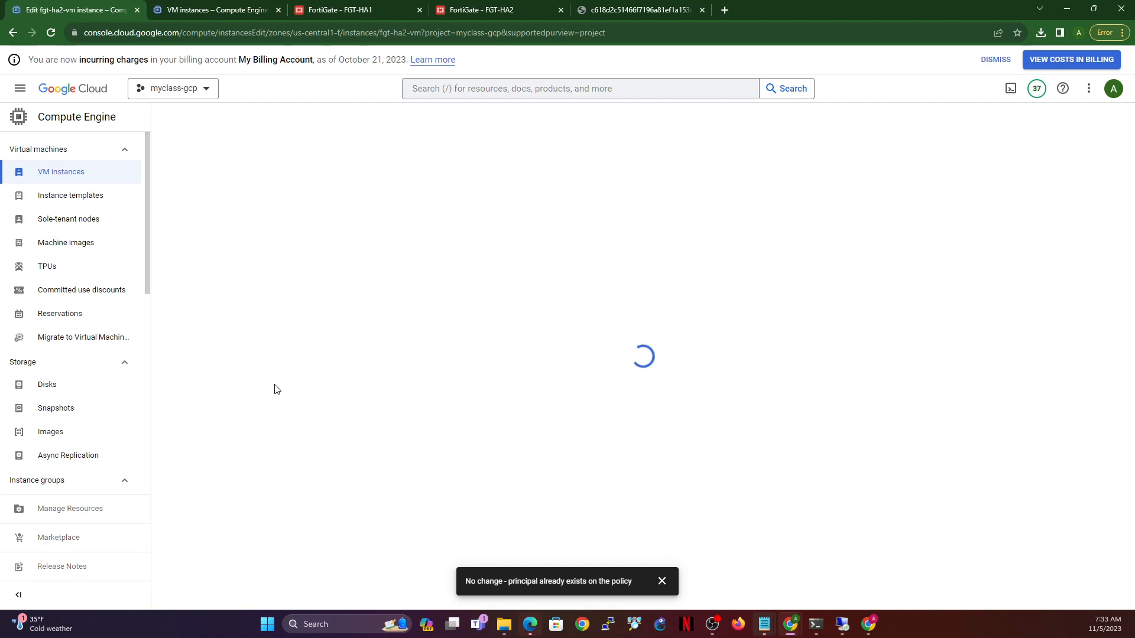
# - Expand the ha-mgmt interface (ha-mgmt-static-2, 192.168.210.3) while checking FGT-HA2's connection
pyautogui.scroll(-3, 305, 373)
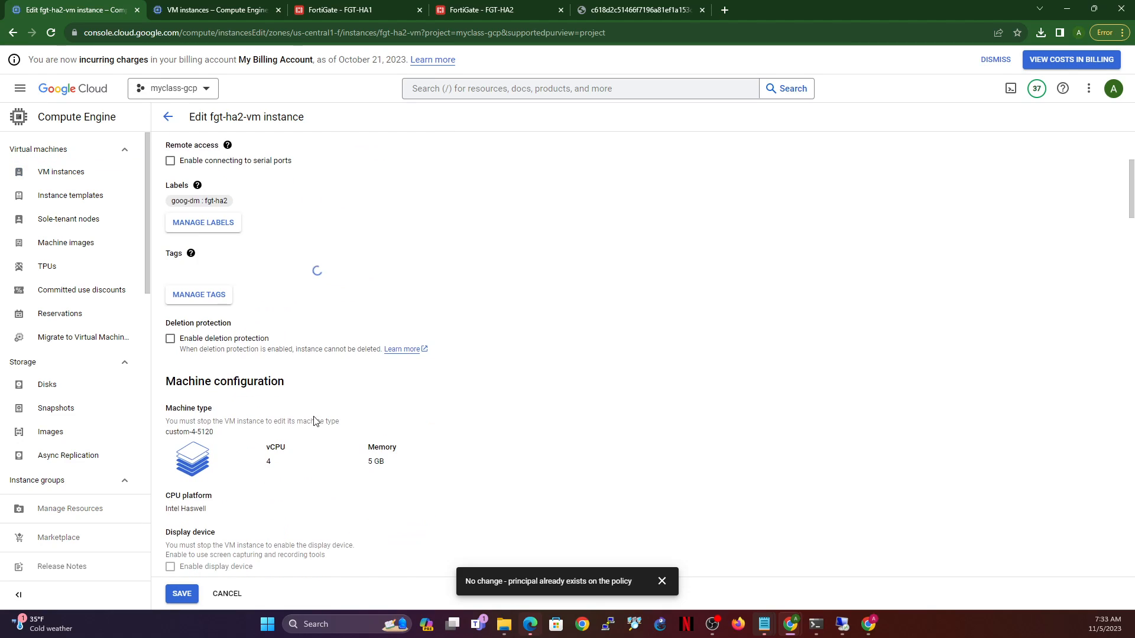
pyautogui.scroll(-3, 315, 421)
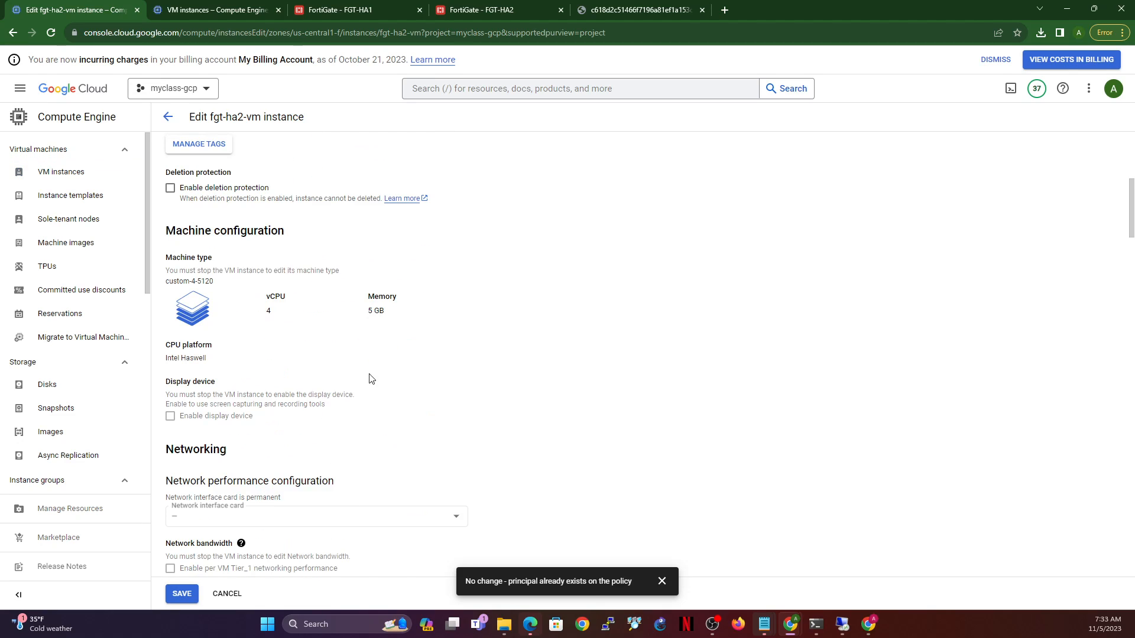
pyautogui.scroll(-6, 371, 378)
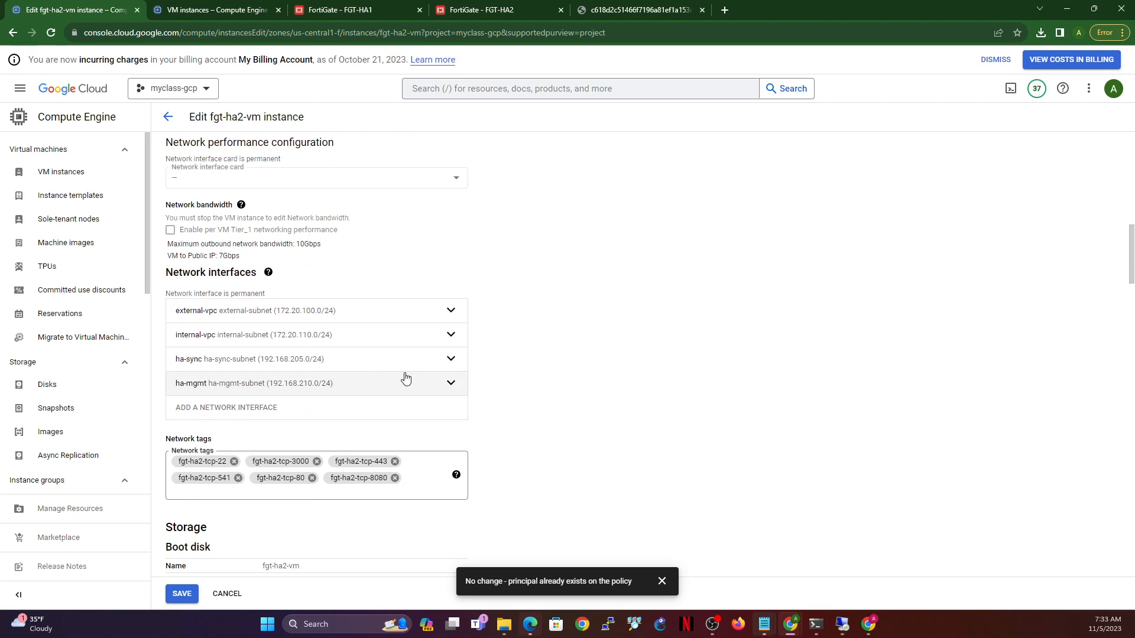
pyautogui.click(451, 383)
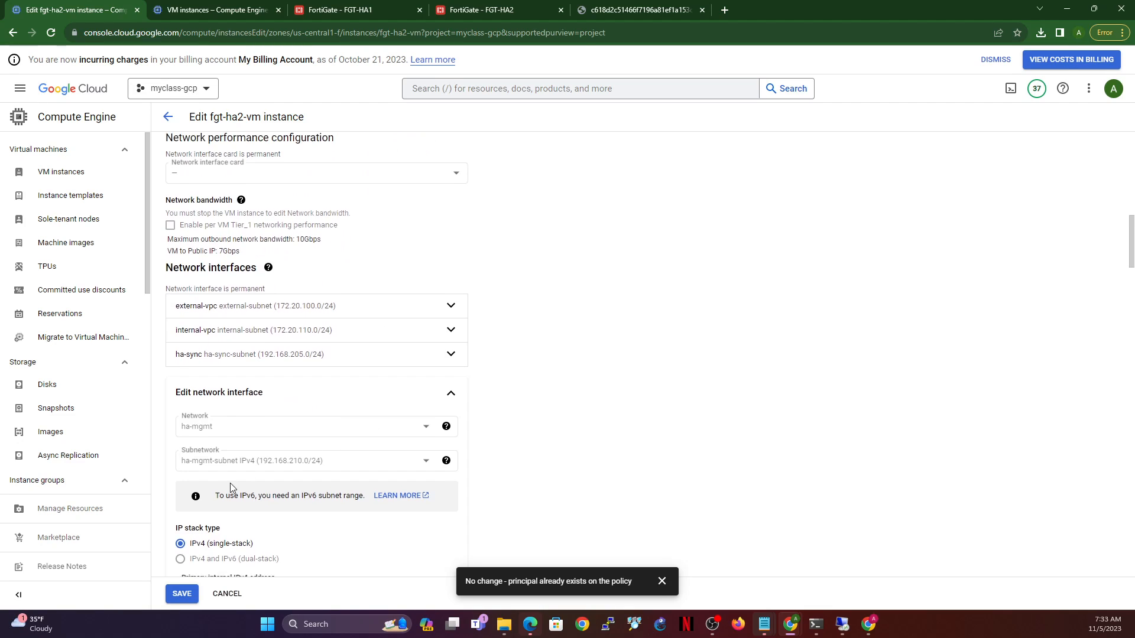
pyautogui.scroll(-5, 231, 487)
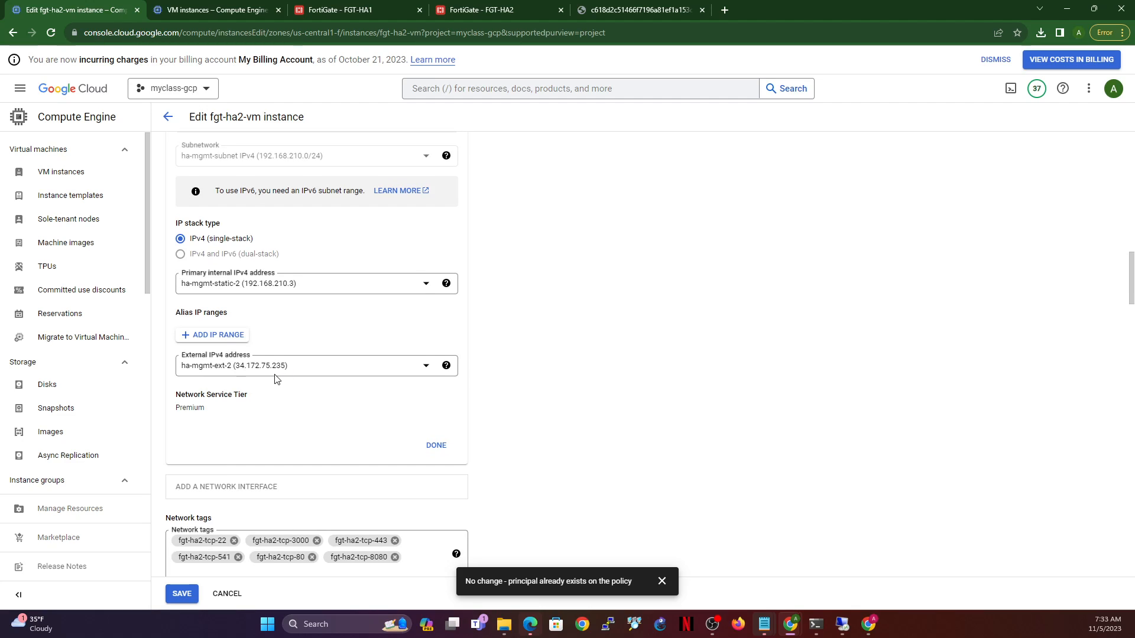
pyautogui.click(486, 15)
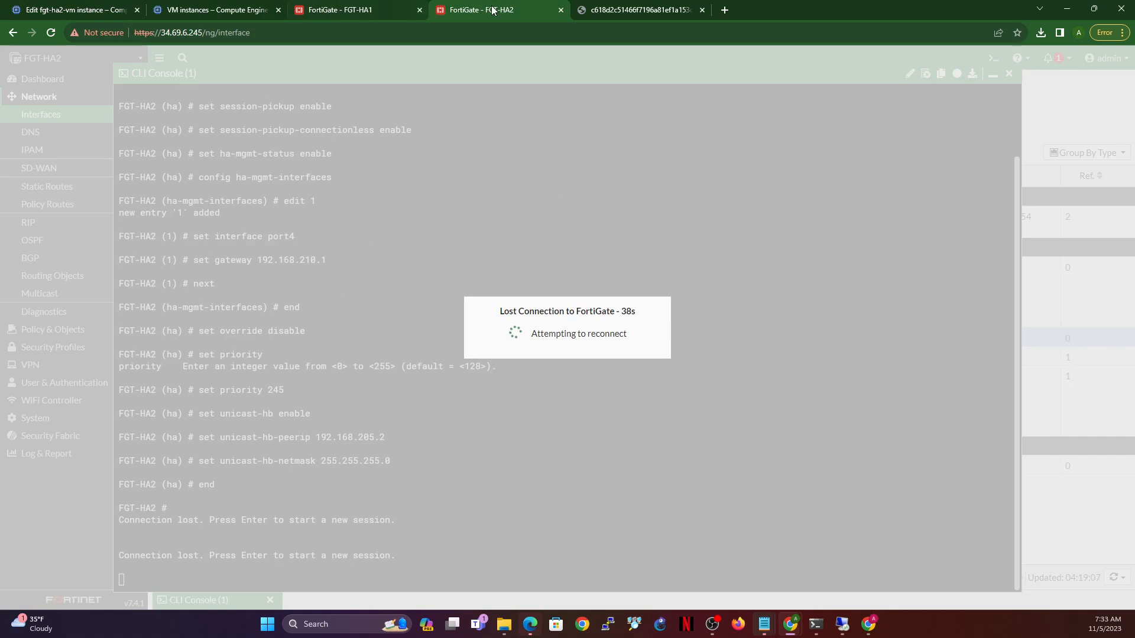
pyautogui.click(53, 10)
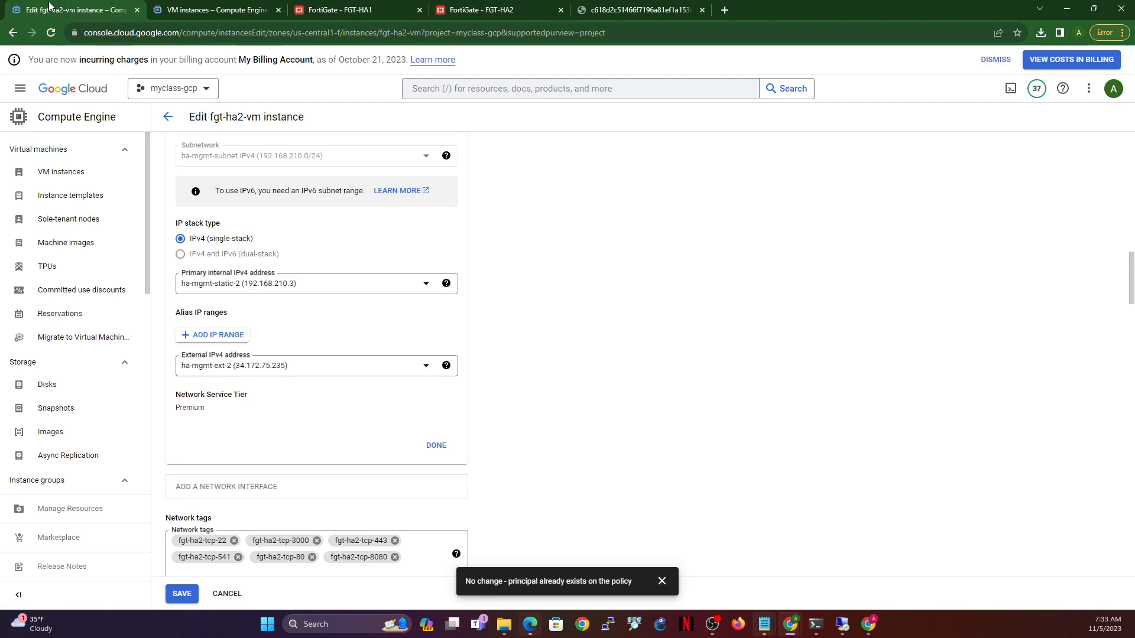
pyautogui.scroll(4, 397, 292)
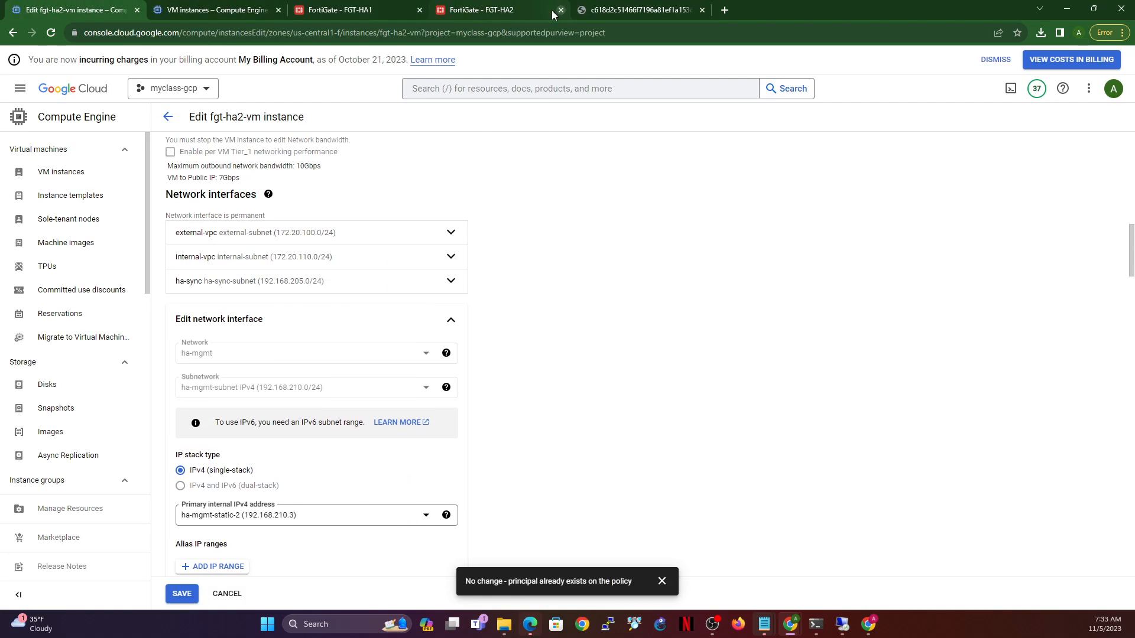
pyautogui.click(492, 9)
pyautogui.click(65, 10)
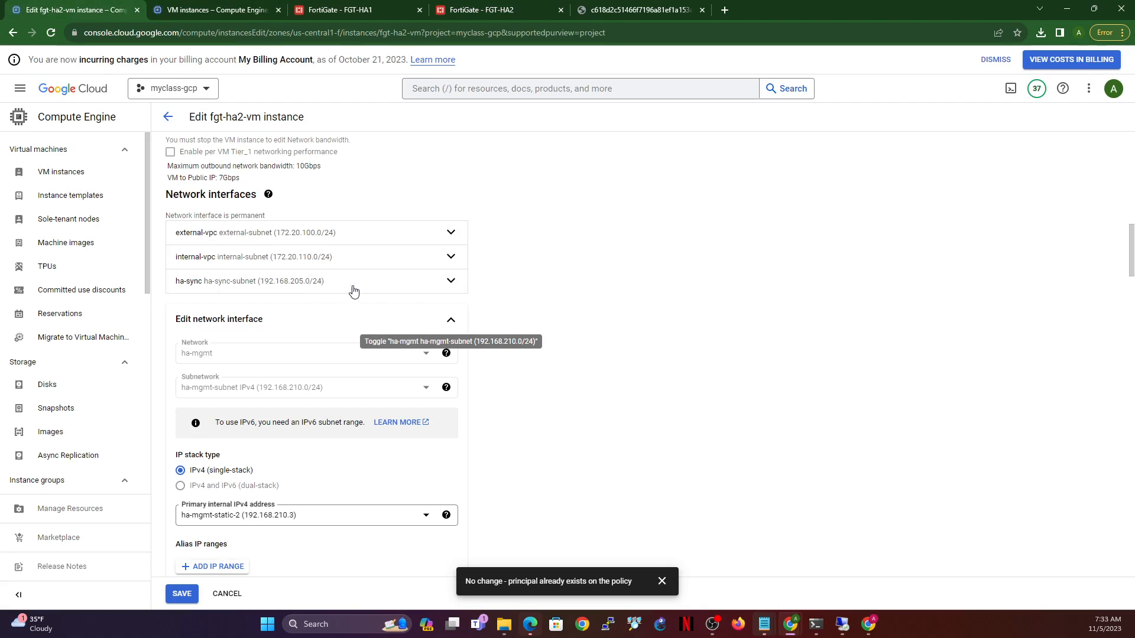
# - Set fgt-ha2-vm's external-vpc External IPv4 address to None
pyautogui.click(451, 232)
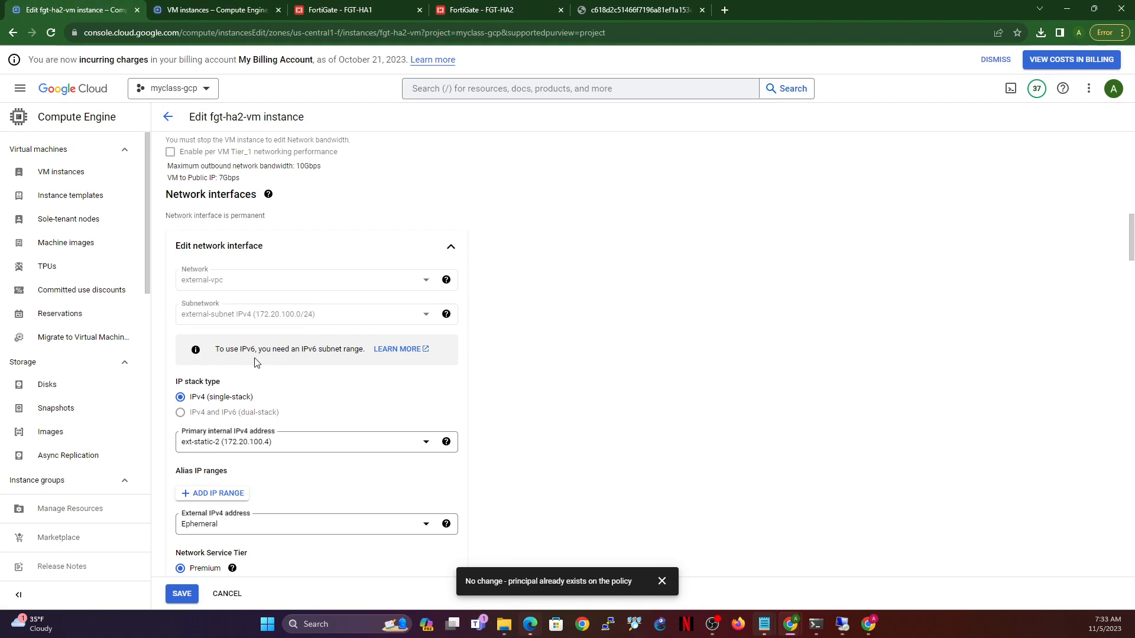
pyautogui.scroll(-1, 277, 495)
pyautogui.click(320, 529)
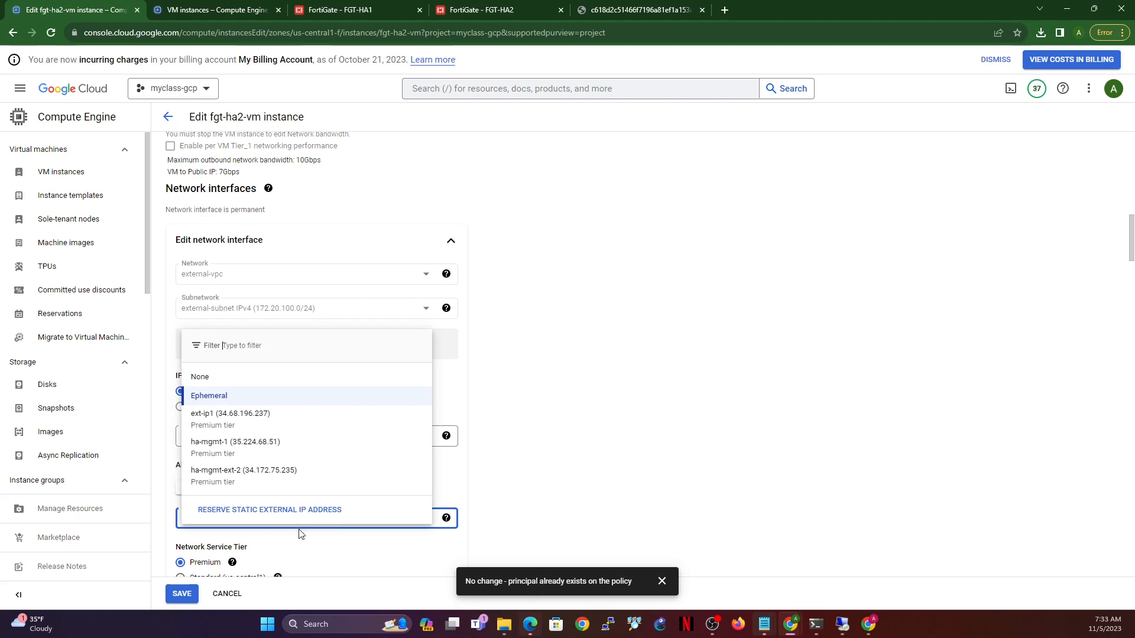
pyautogui.click(228, 379)
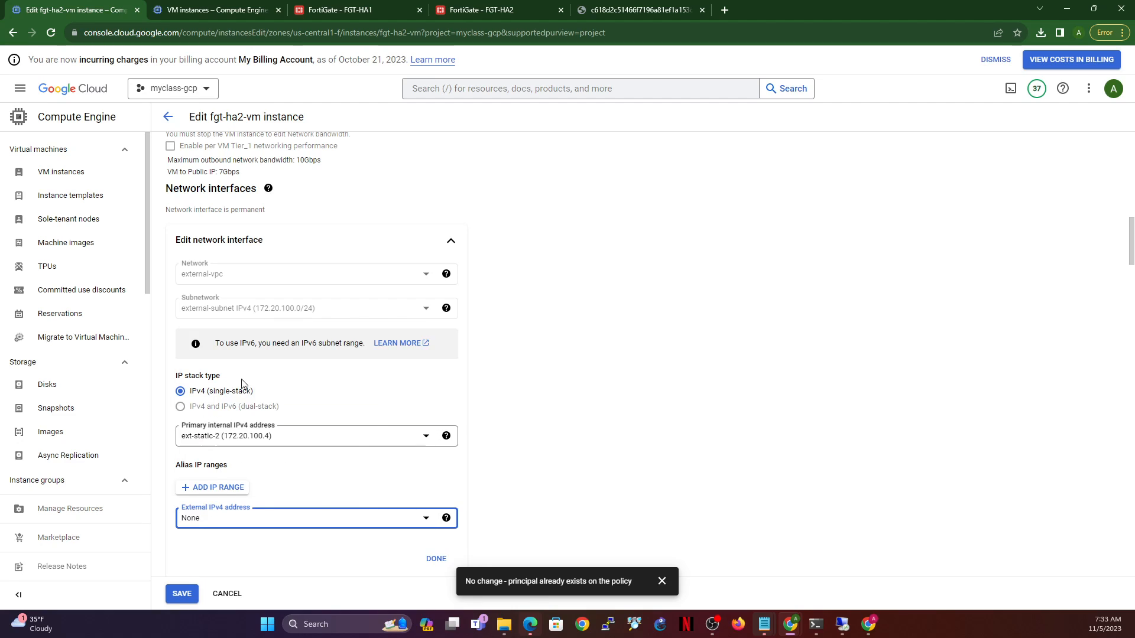
pyautogui.click(435, 558)
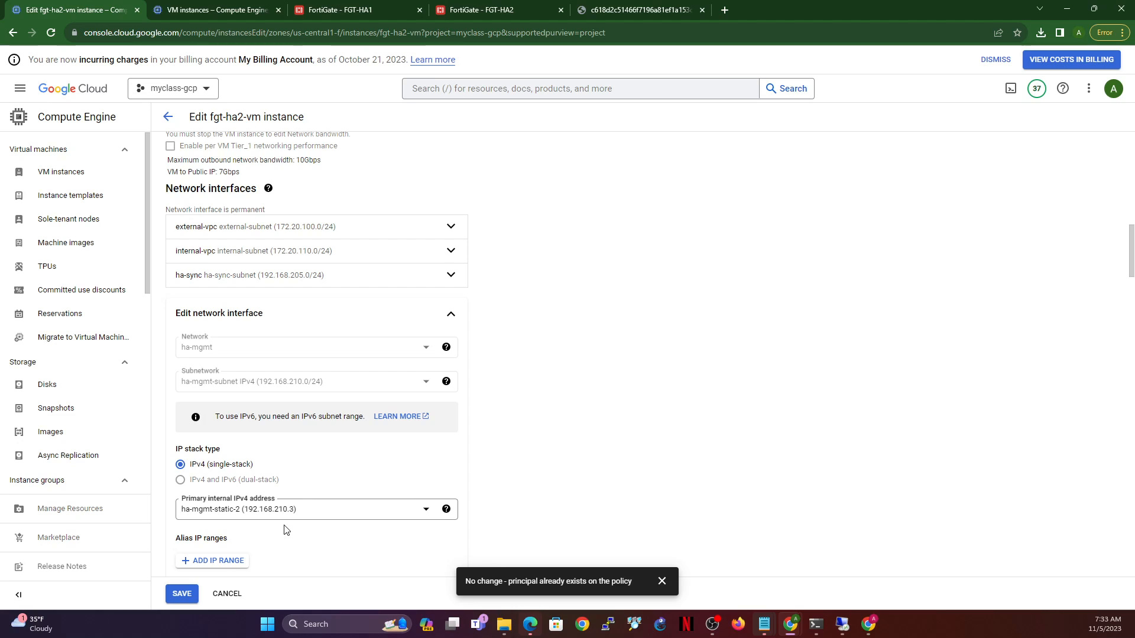
# - Verify the external-vpc change, collapse the interface editors, and save fgt-ha2-vm
pyautogui.scroll(-2, 249, 479)
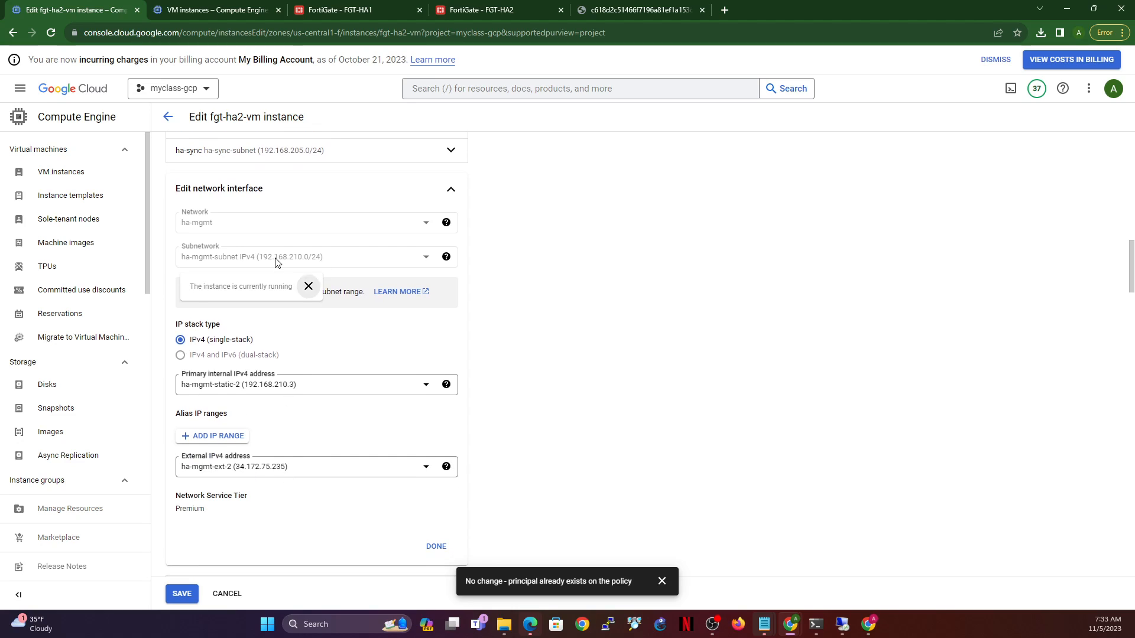
pyautogui.scroll(6, 273, 369)
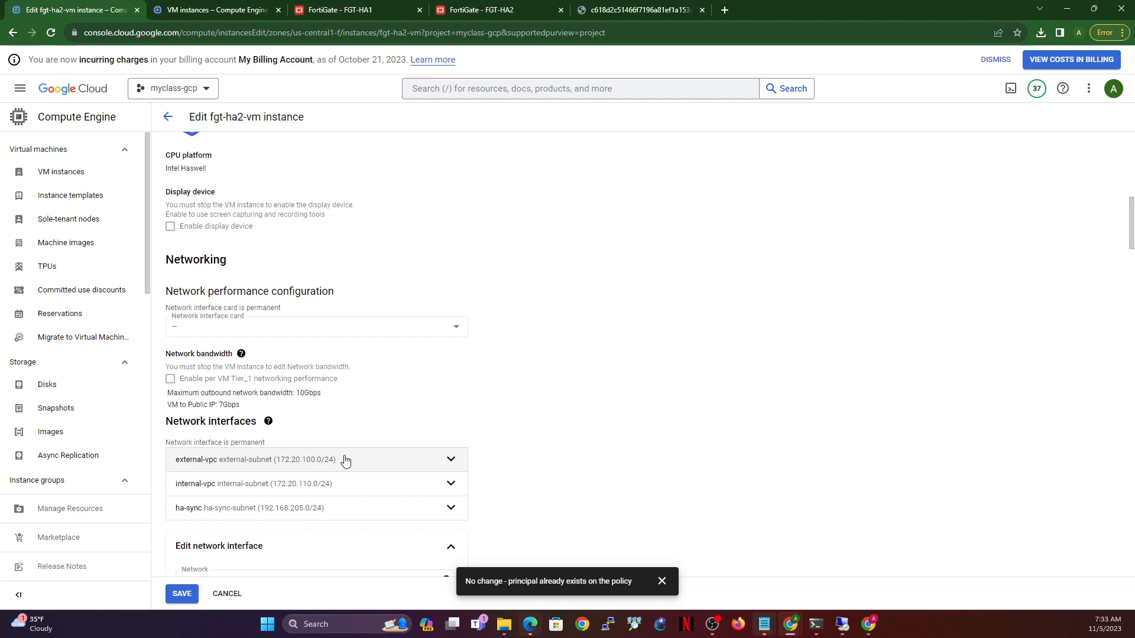
pyautogui.scroll(-1, 345, 458)
pyautogui.click(451, 414)
pyautogui.scroll(-5, 292, 468)
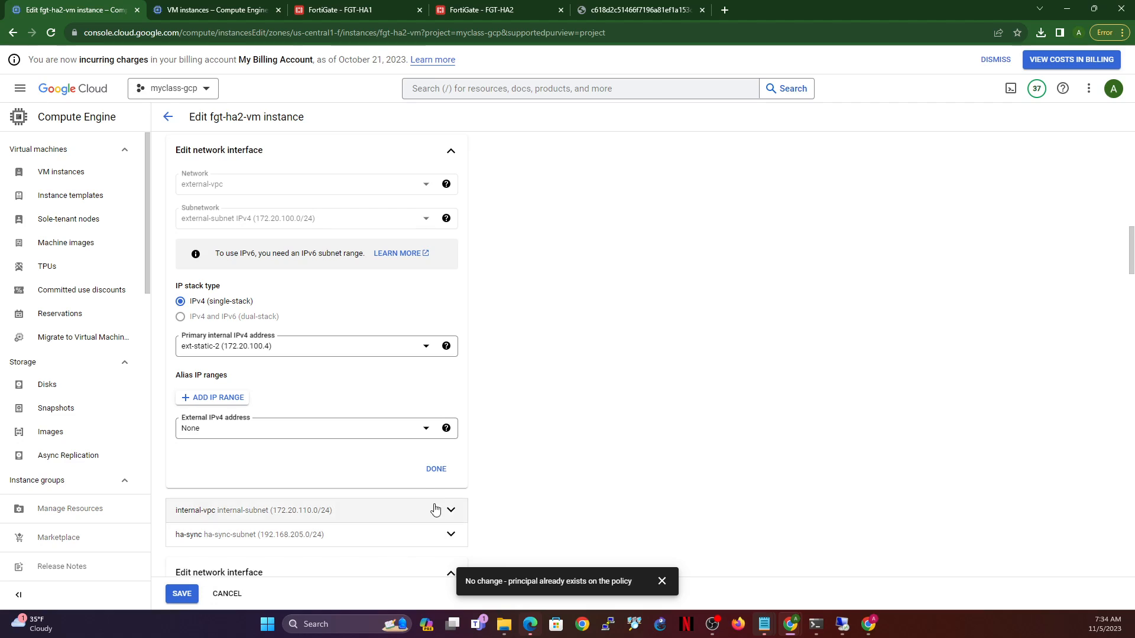
pyautogui.click(435, 469)
pyautogui.scroll(-2, 384, 479)
pyautogui.scroll(-1, 354, 487)
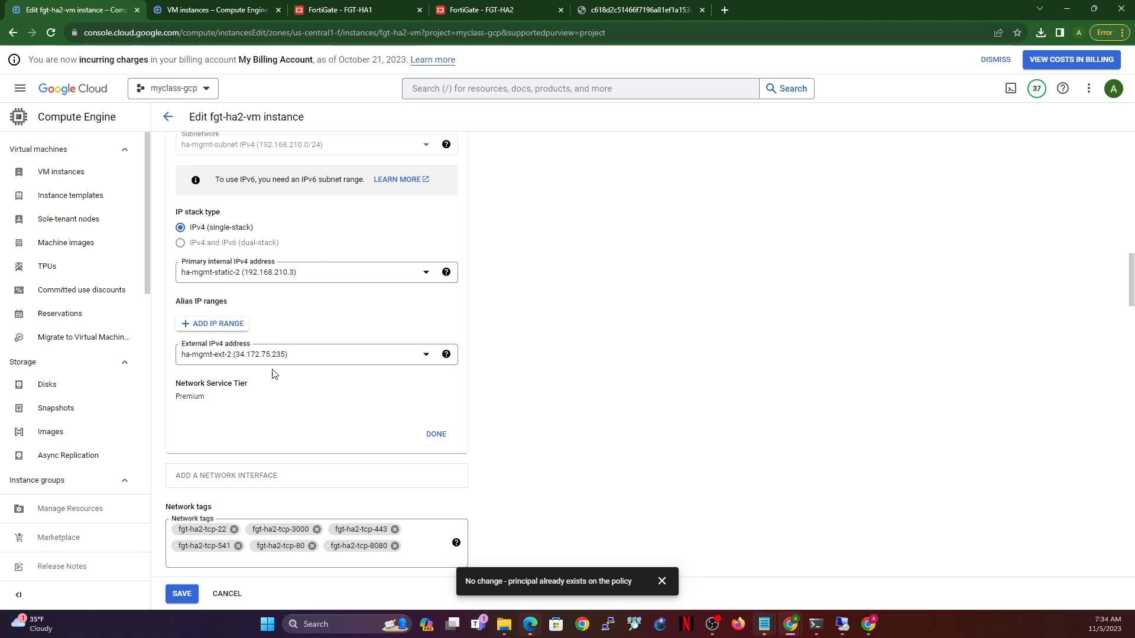
pyautogui.click(437, 438)
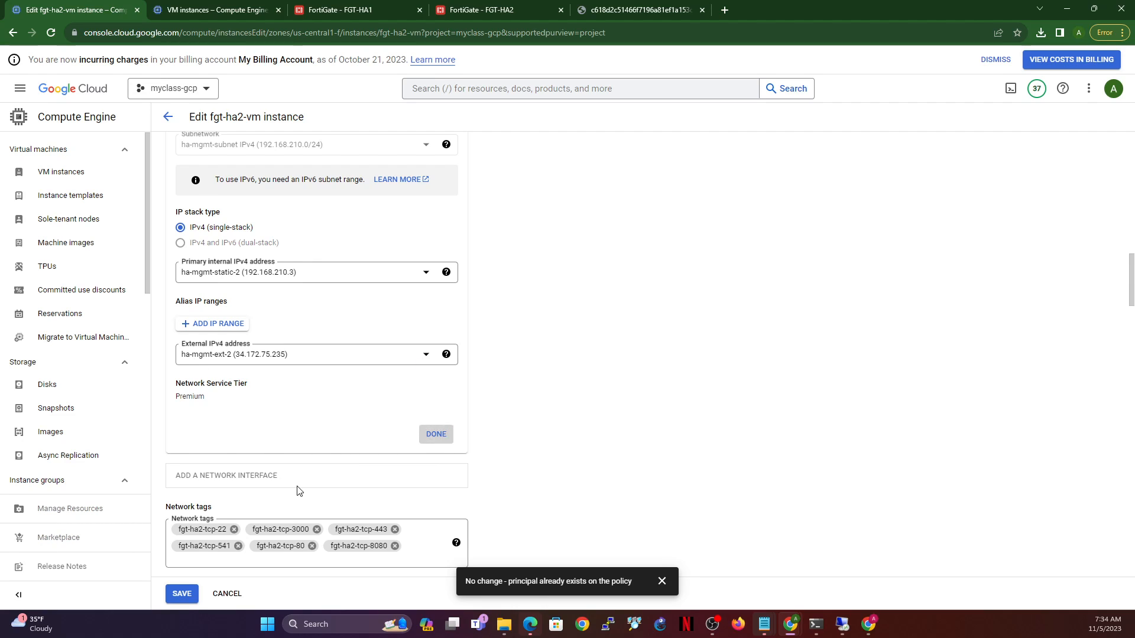
pyautogui.click(182, 595)
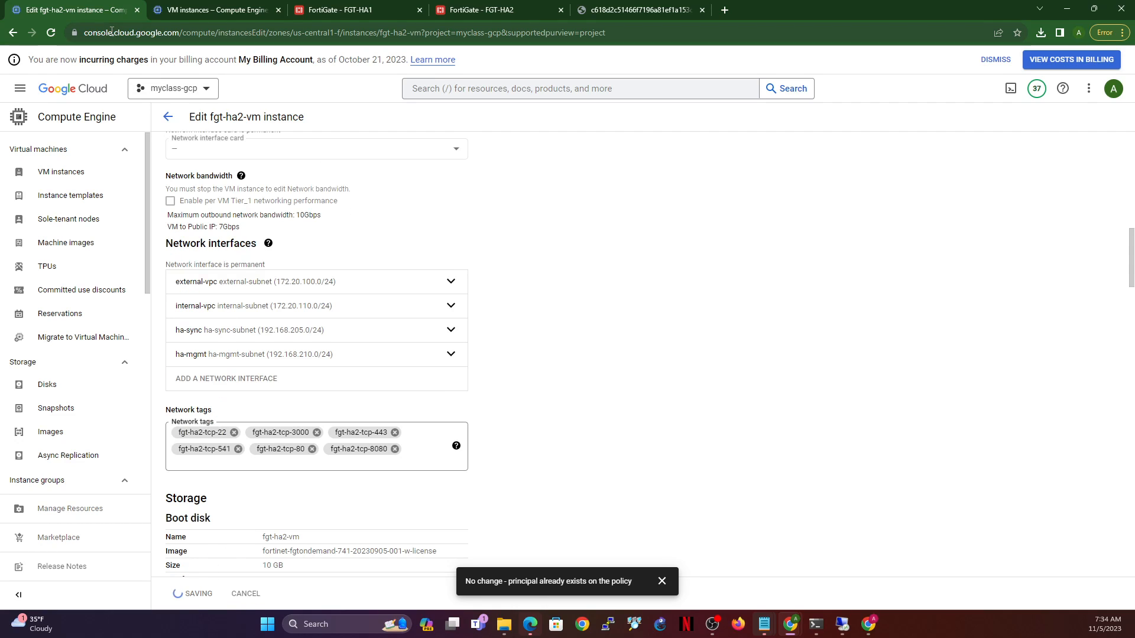
# - Reload the VM instances list and copy fgt-ha2-vm's external IP 34.172.75.235
pyautogui.click(194, 11)
pyautogui.click(52, 33)
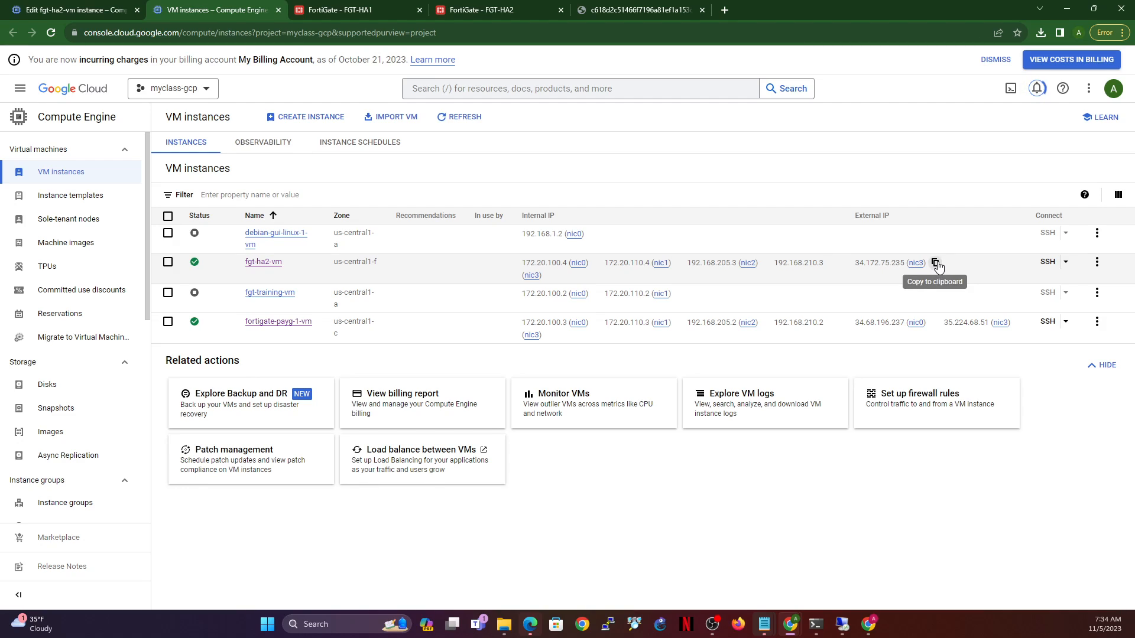
pyautogui.click(935, 263)
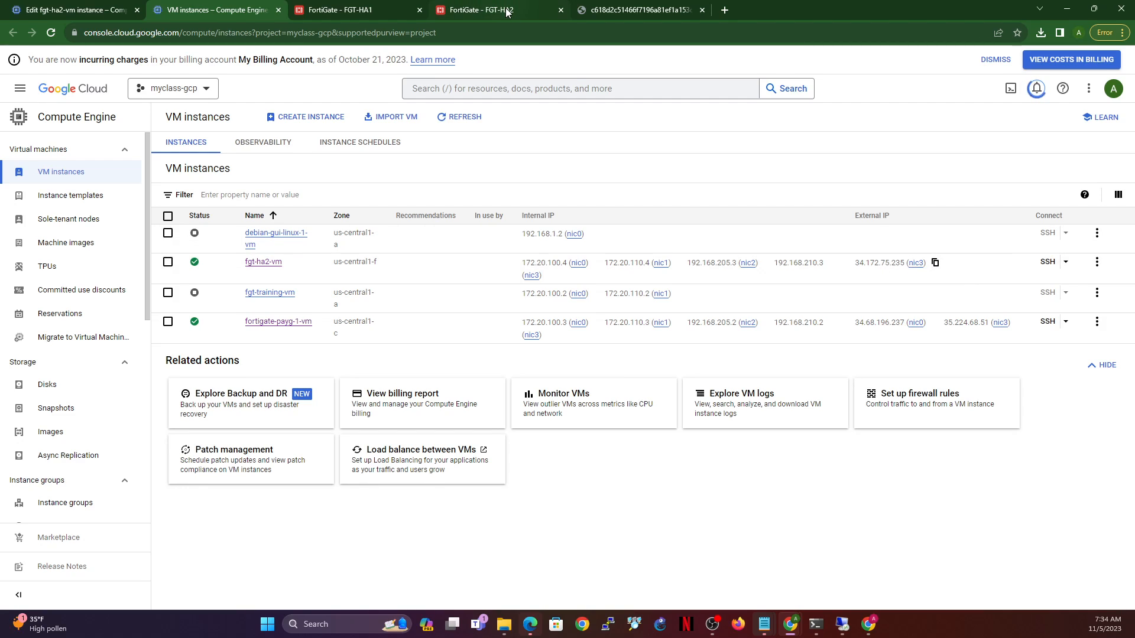
pyautogui.click(726, 10)
pyautogui.hotkey('ctrl', '4')
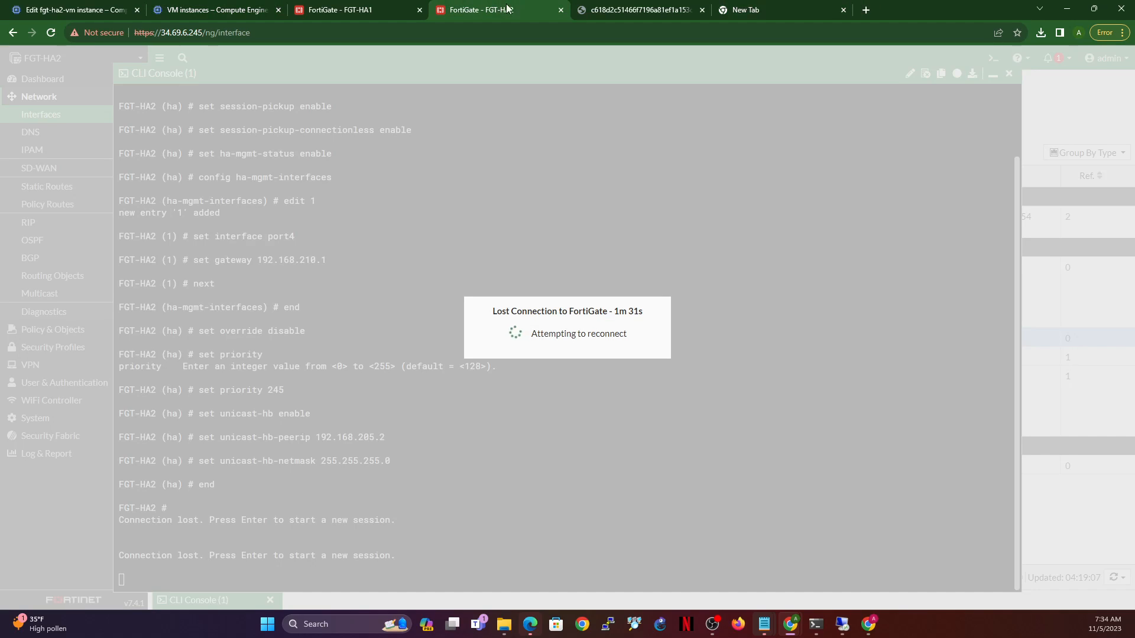
# - Browse to 34.172.75.235 and continue past the certificate warning to the login page
pyautogui.click(755, 10)
pyautogui.click(581, 30)
pyautogui.hotkey('ctrl', 'v')
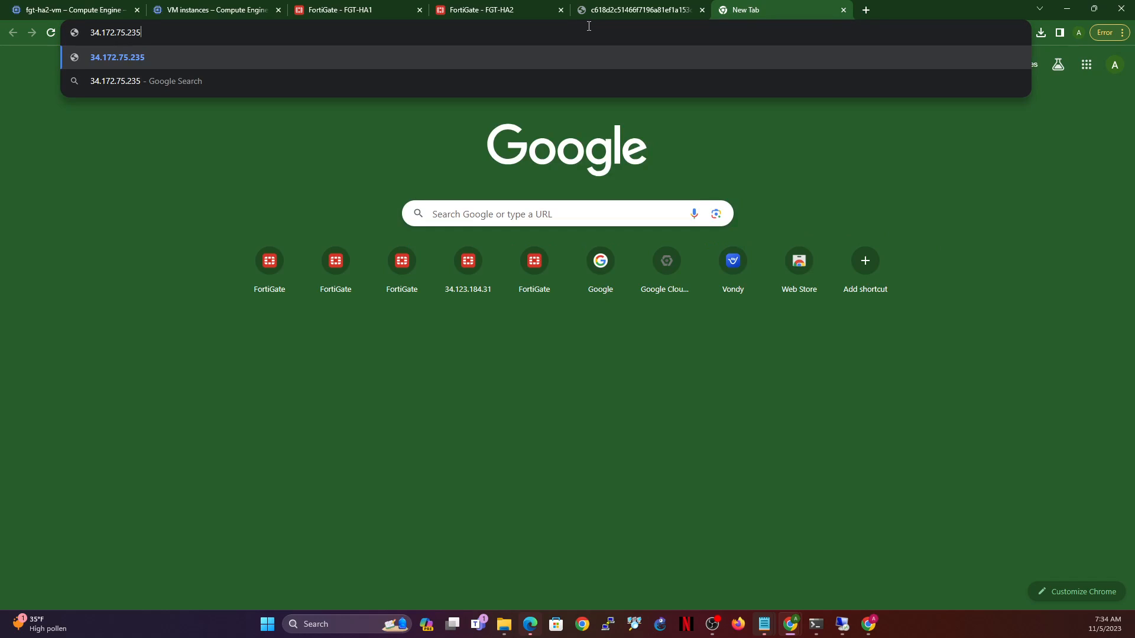
pyautogui.press('Return')
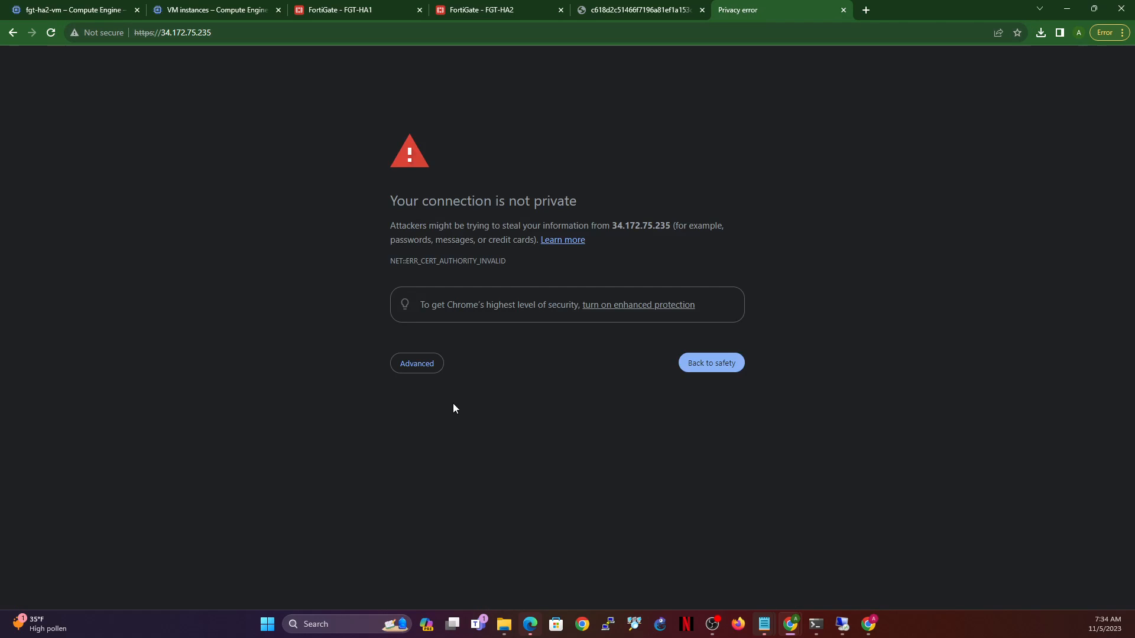
pyautogui.click(421, 370)
pyautogui.click(445, 456)
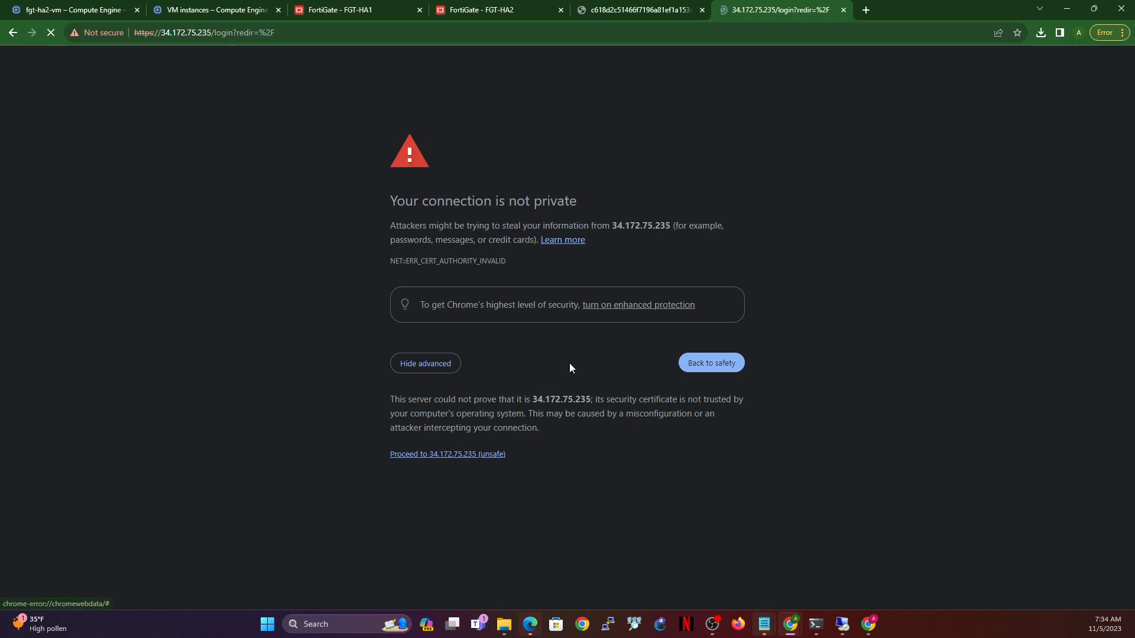
# - Log in to FGT-HA2 as admin with the account password
pyautogui.write('admin')
pyautogui.press('Tab')
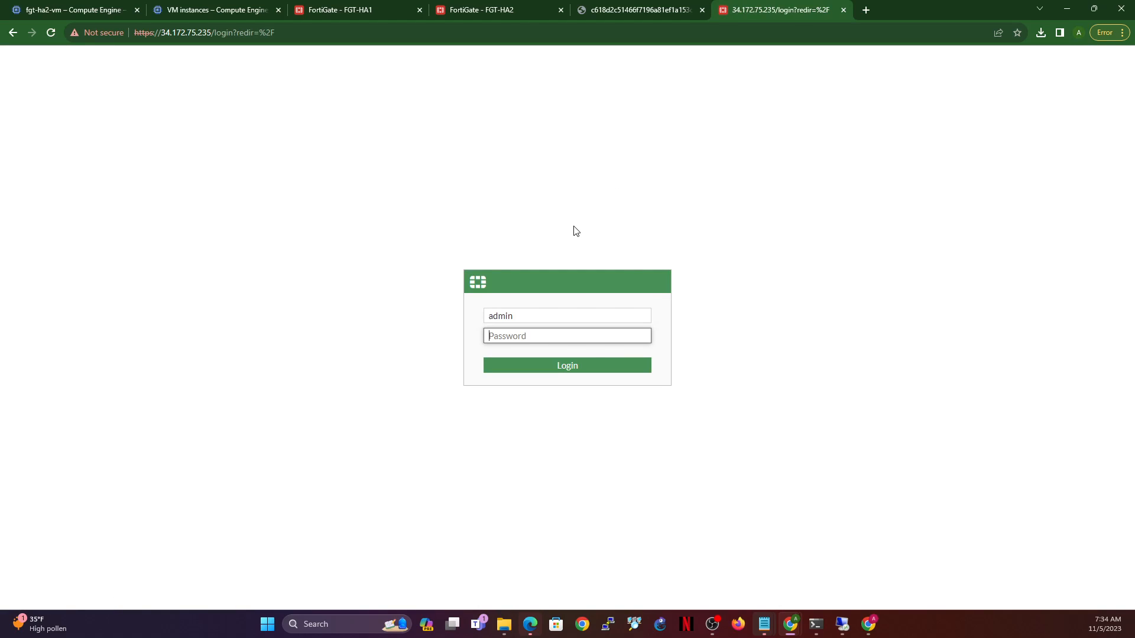
pyautogui.write('••••••••')
pyautogui.press('Return')
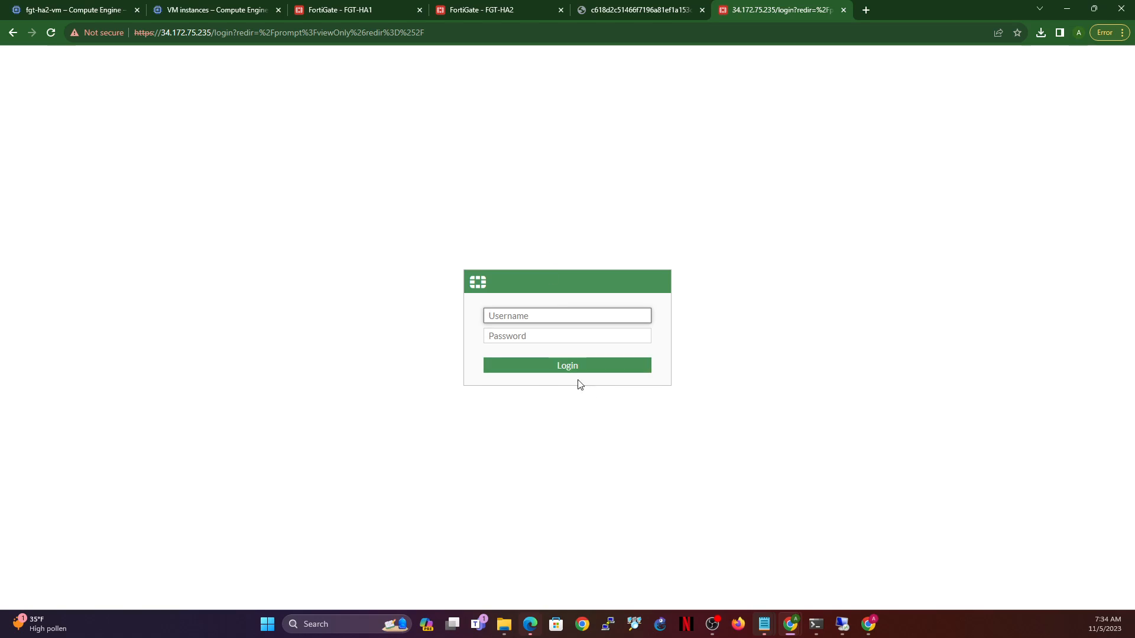
pyautogui.write('admin')
pyautogui.press('Tab')
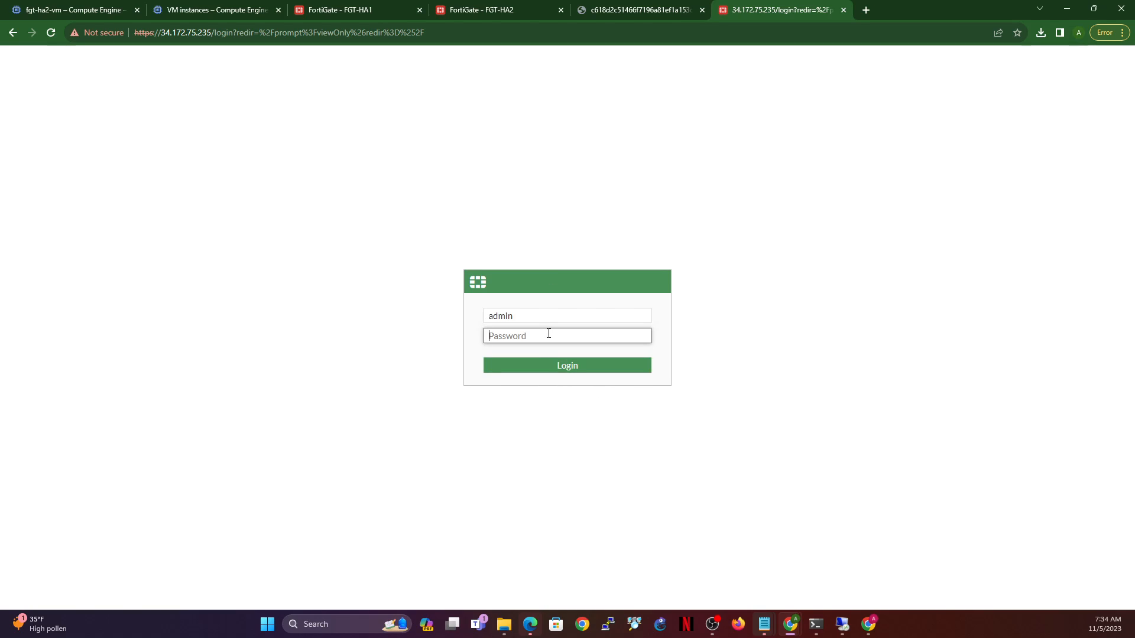
pyautogui.press('Return')
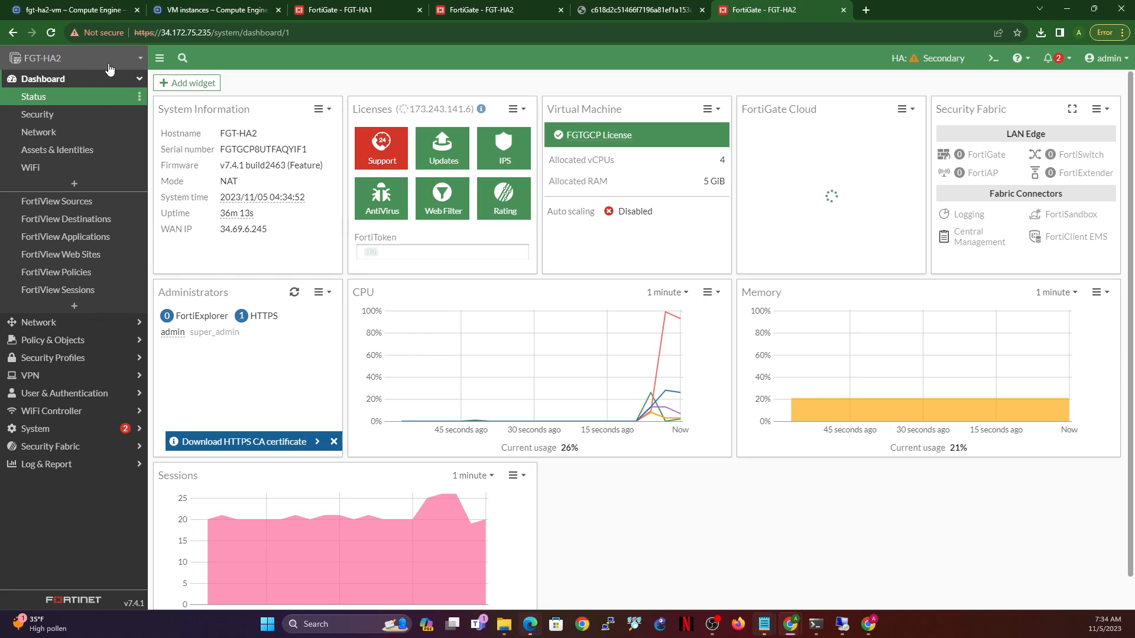
# - Open FGT-HA2's System > HA monitor, showing FGT-HA2 Not Synchronized and FGT-HA1 Synchronized
pyautogui.moveTo(766, 16); pyautogui.dragTo(510, 16)
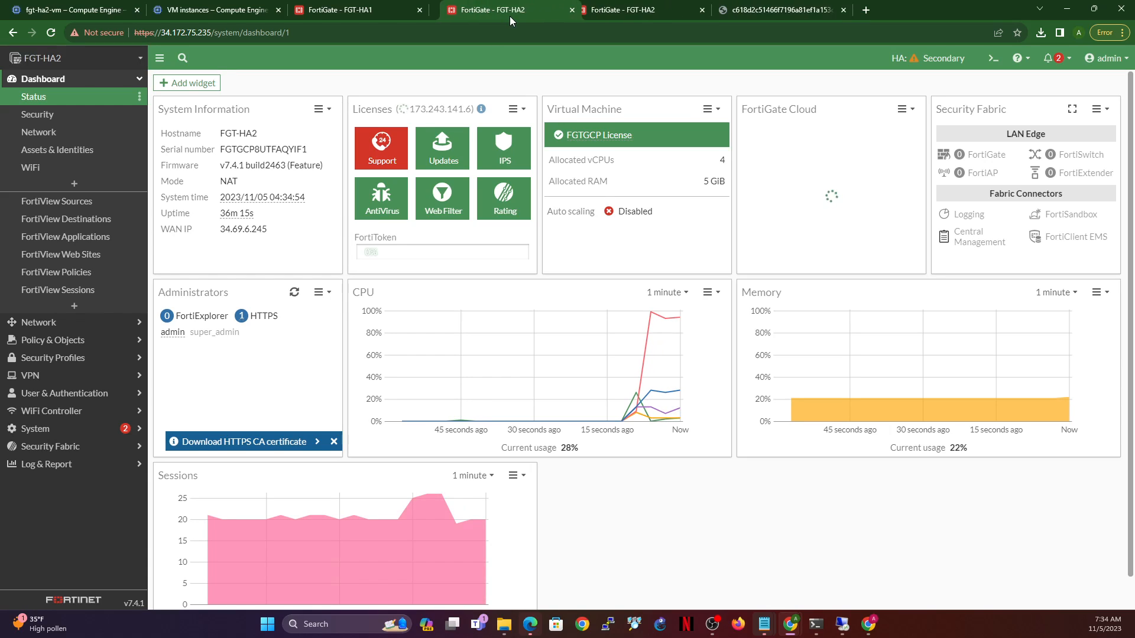
pyautogui.click(36, 429)
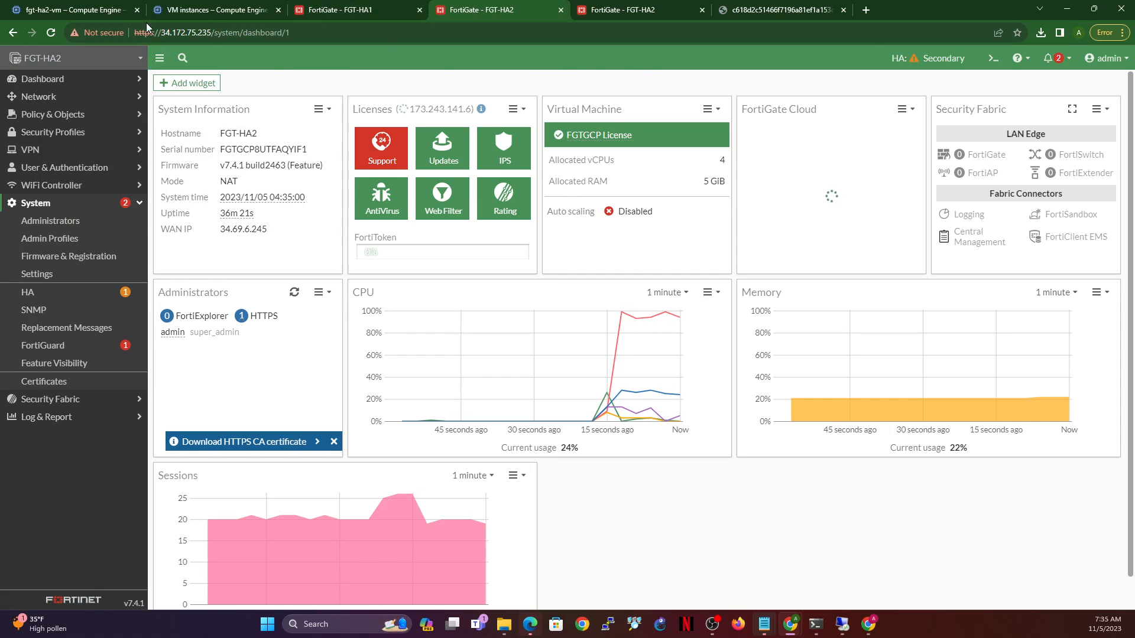
pyautogui.click(29, 292)
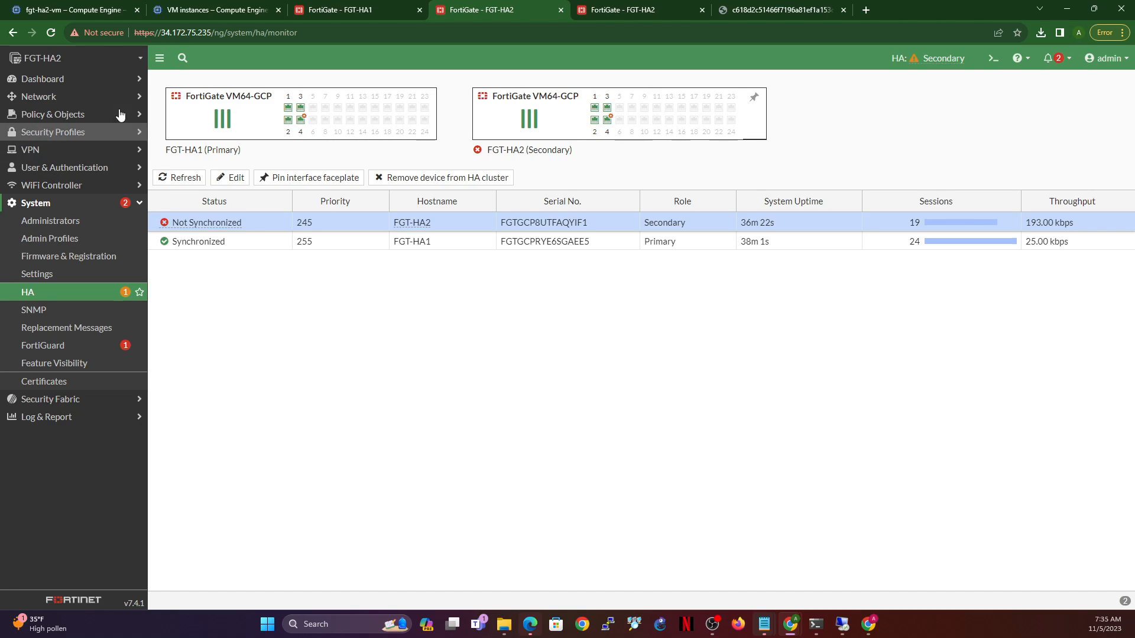
pyautogui.click(51, 97)
# - Change FGT-HA2's LAN (port2) netmask to 255.255.255.0
pyautogui.click(57, 120)
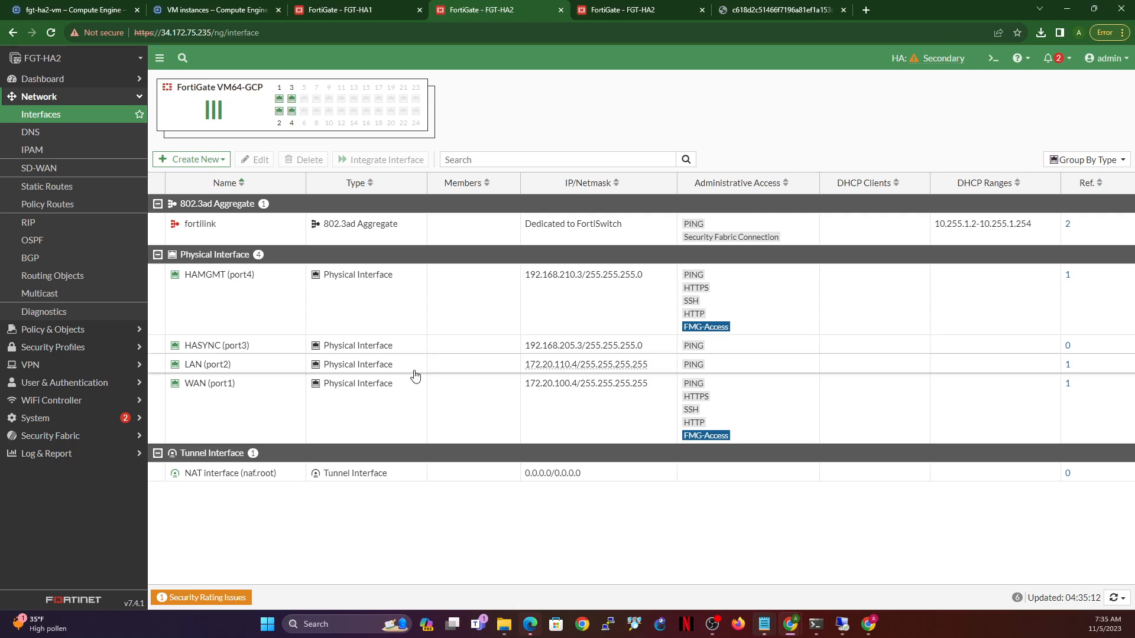
pyautogui.click(260, 367)
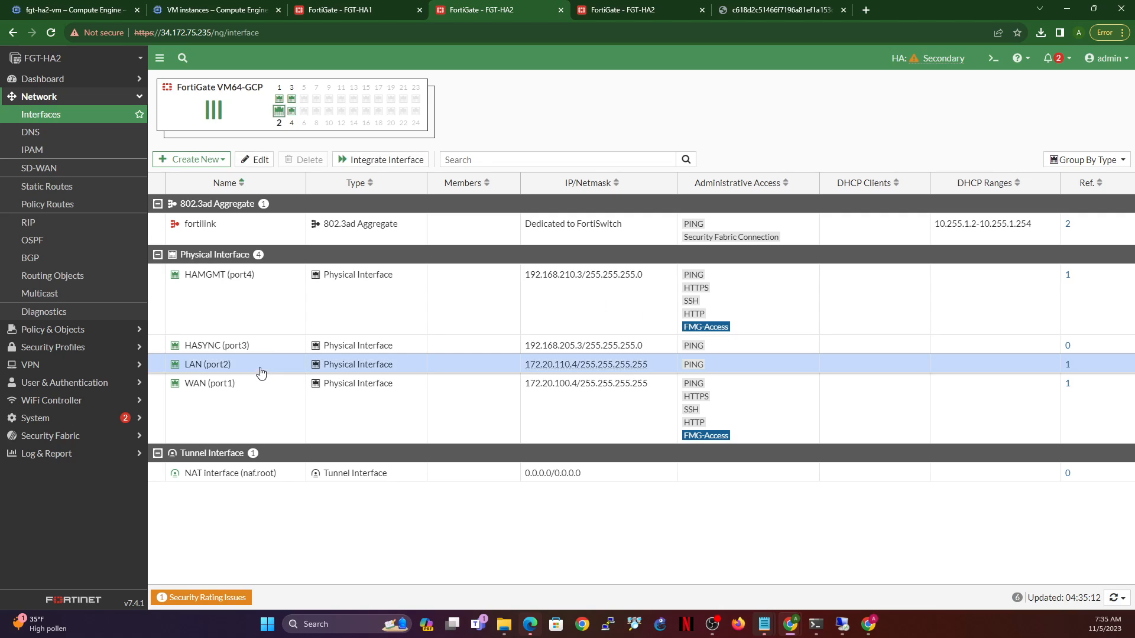
pyautogui.click(255, 161)
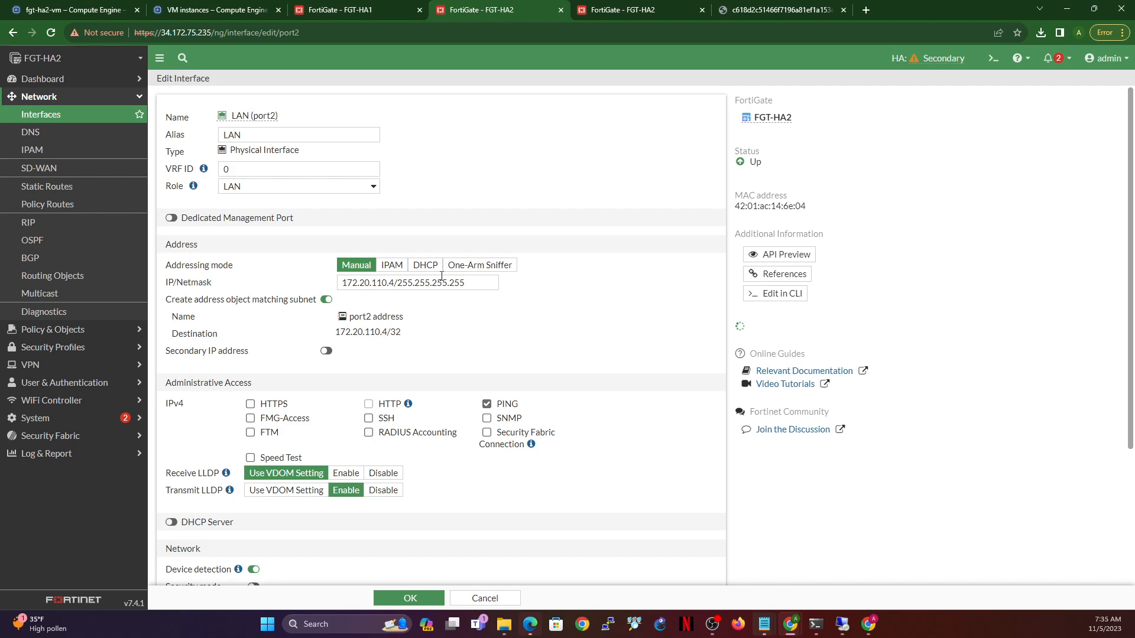
pyautogui.moveTo(450, 284); pyautogui.dragTo(464, 283)
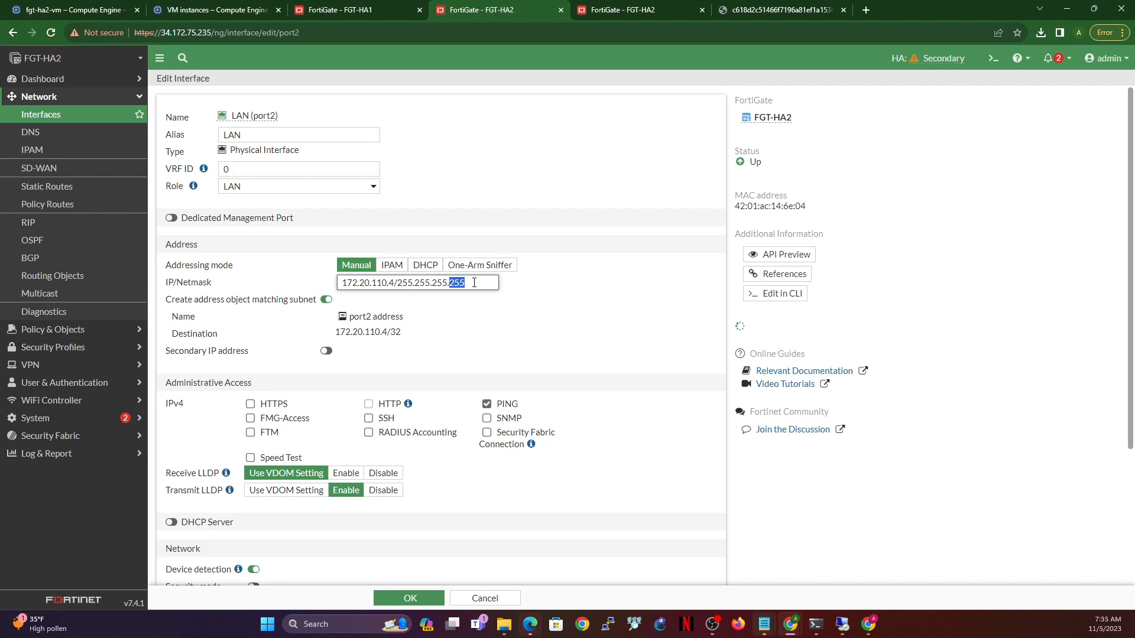
pyautogui.write('0')
pyautogui.click(409, 598)
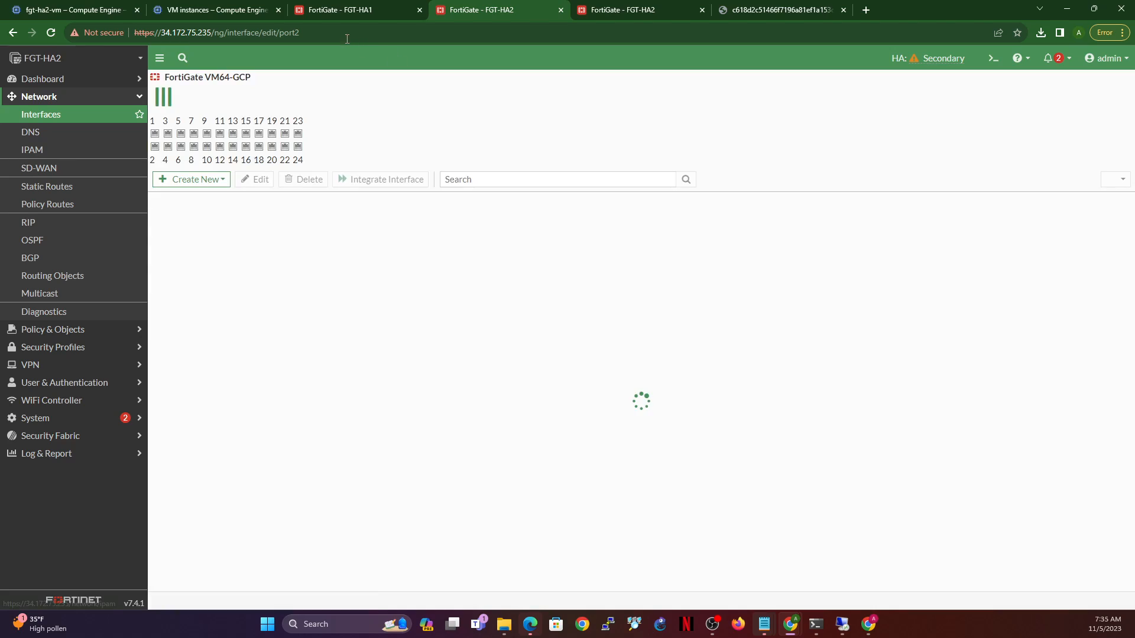
# - Change FGT-HA1's LAN (port2) netmask to 255.255.255.0
pyautogui.click(331, 11)
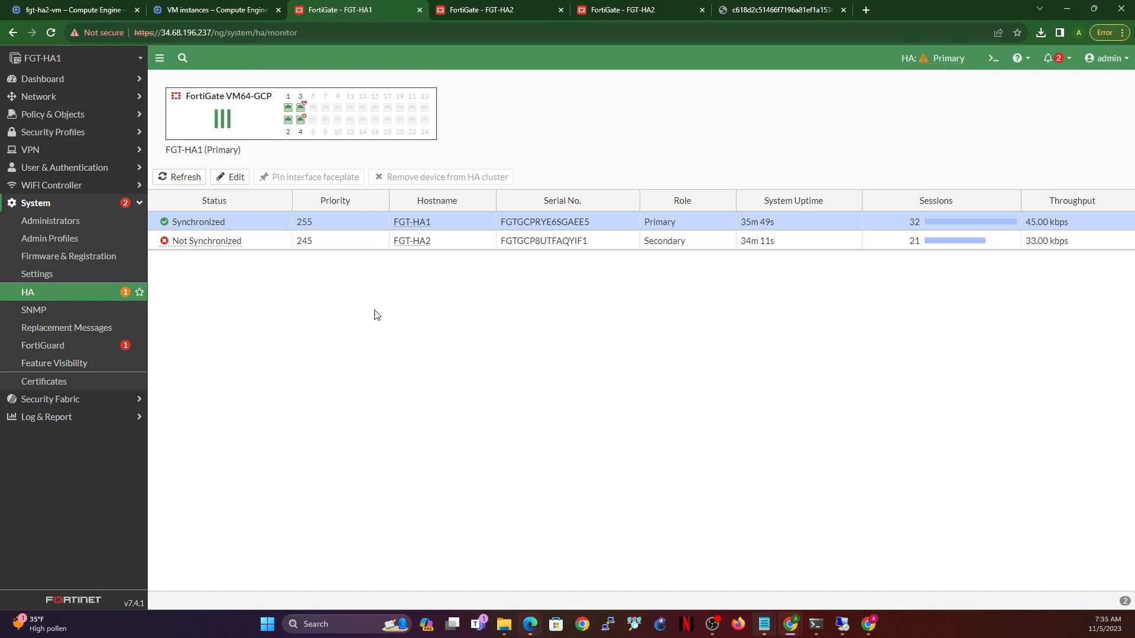
pyautogui.click(55, 96)
pyautogui.click(58, 116)
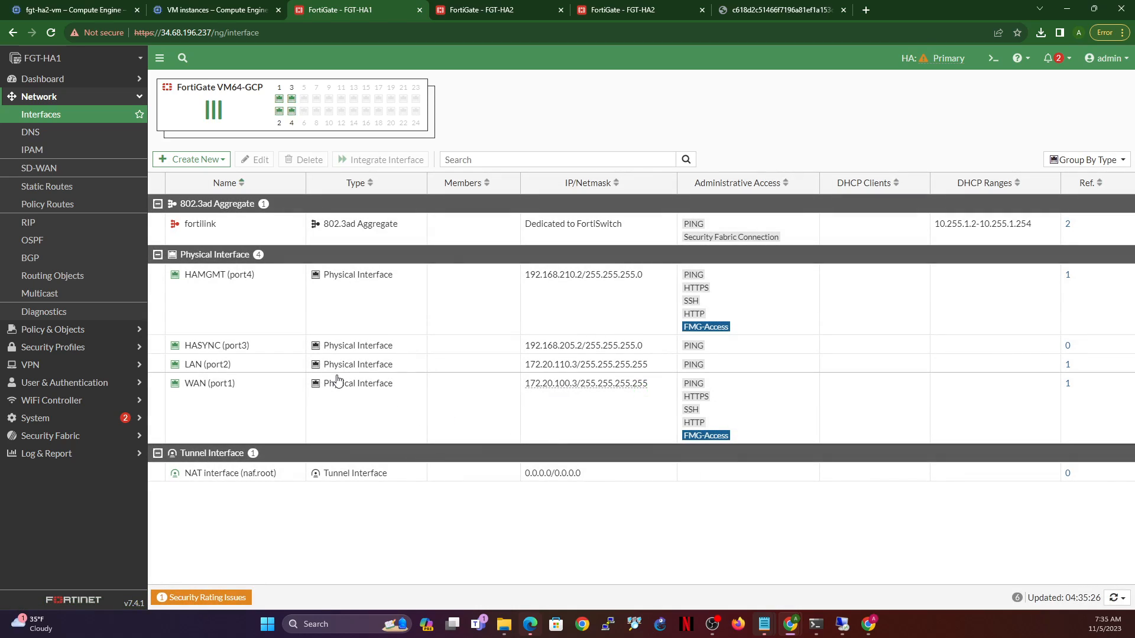
pyautogui.click(263, 370)
pyautogui.click(256, 160)
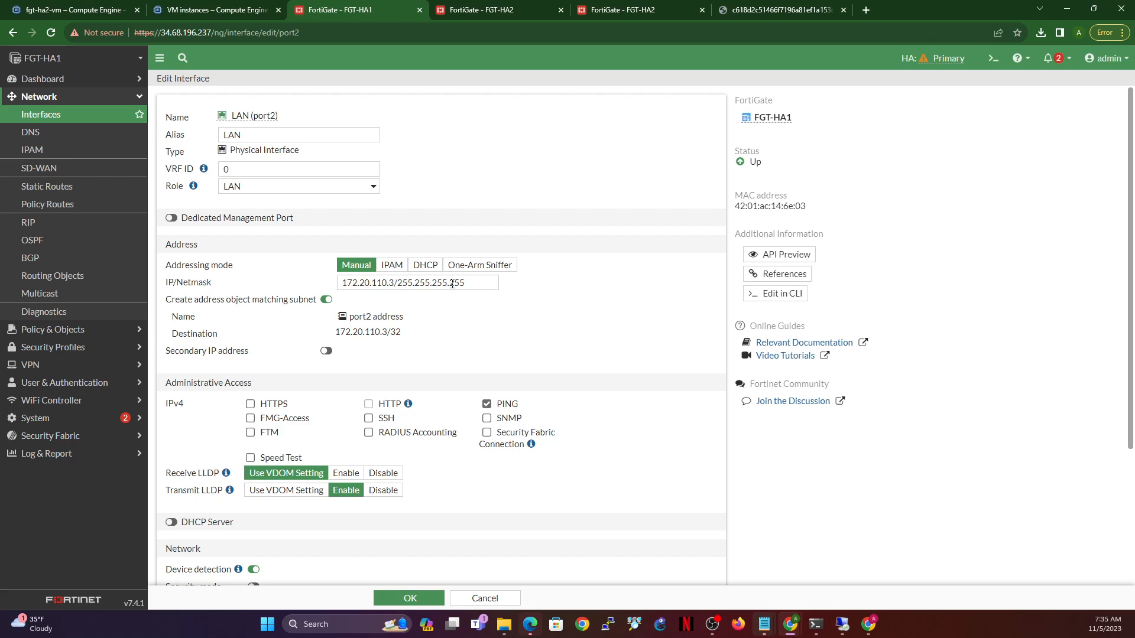
pyautogui.doubleClick(452, 283)
pyautogui.click(423, 598)
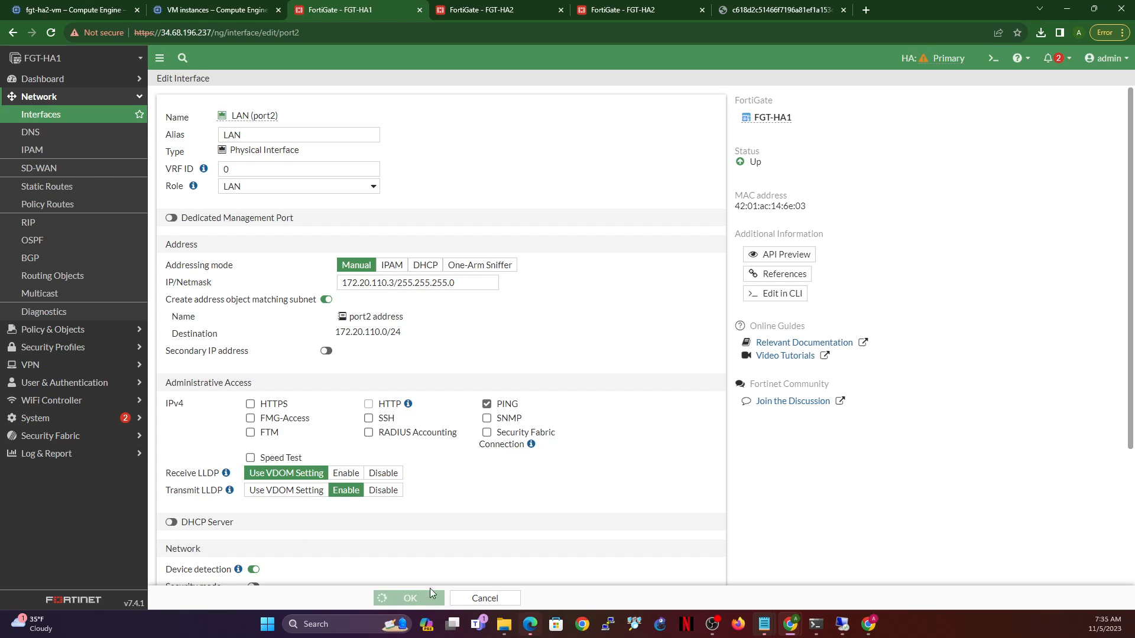
# - Change FGT-HA2's WAN (port1) netmask to 255.255.255.0
pyautogui.click(491, 8)
pyautogui.click(258, 397)
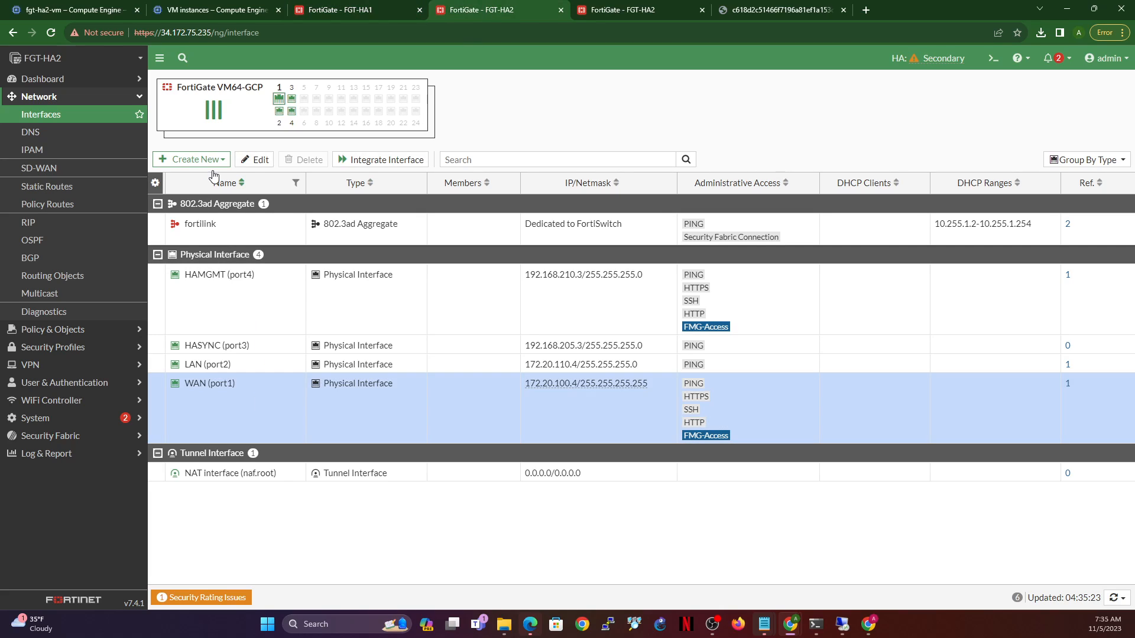
pyautogui.click(254, 159)
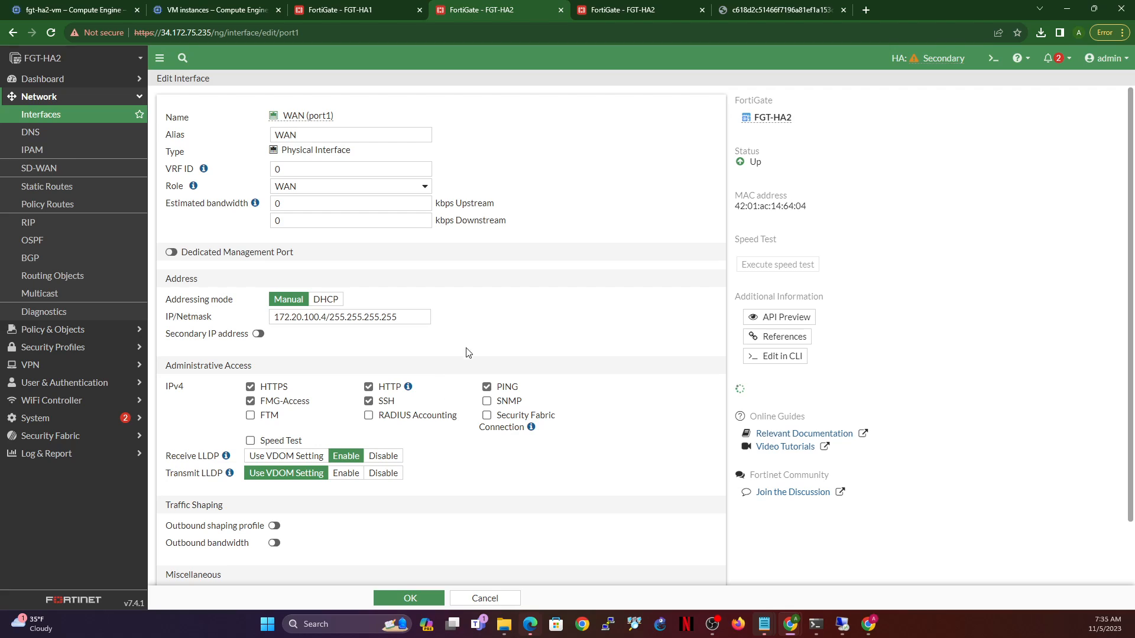
pyautogui.moveTo(382, 318); pyautogui.dragTo(447, 327)
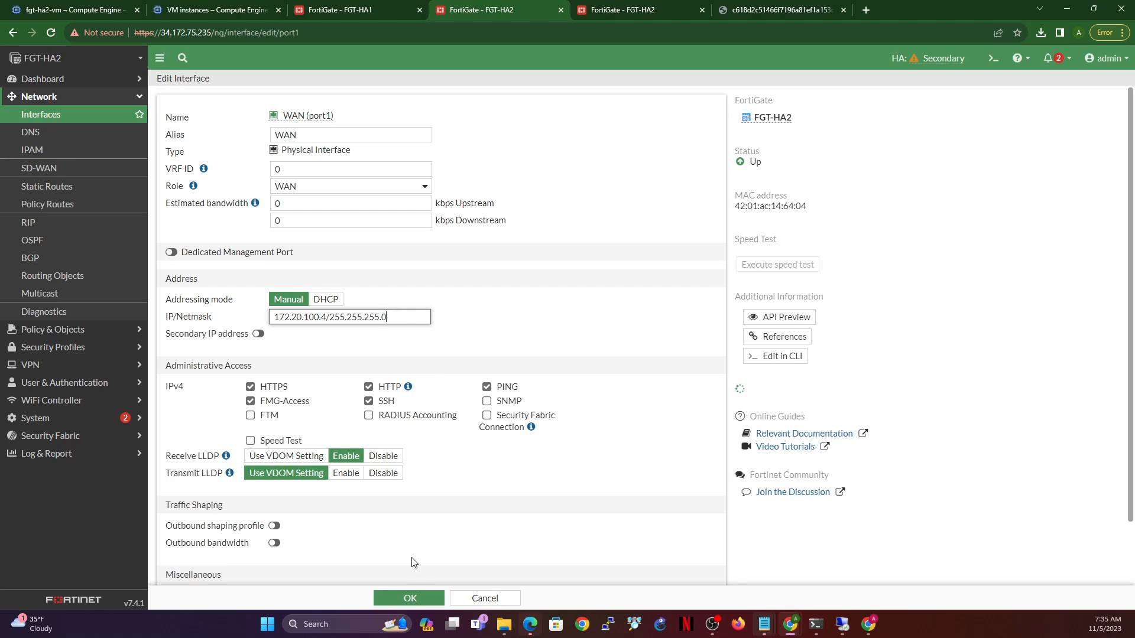
pyautogui.click(408, 598)
# - Change FGT-HA1's WAN (port1) netmask to 255.255.255.0, confirm despite the admin session, then reload FGT-HA2
pyautogui.click(350, 7)
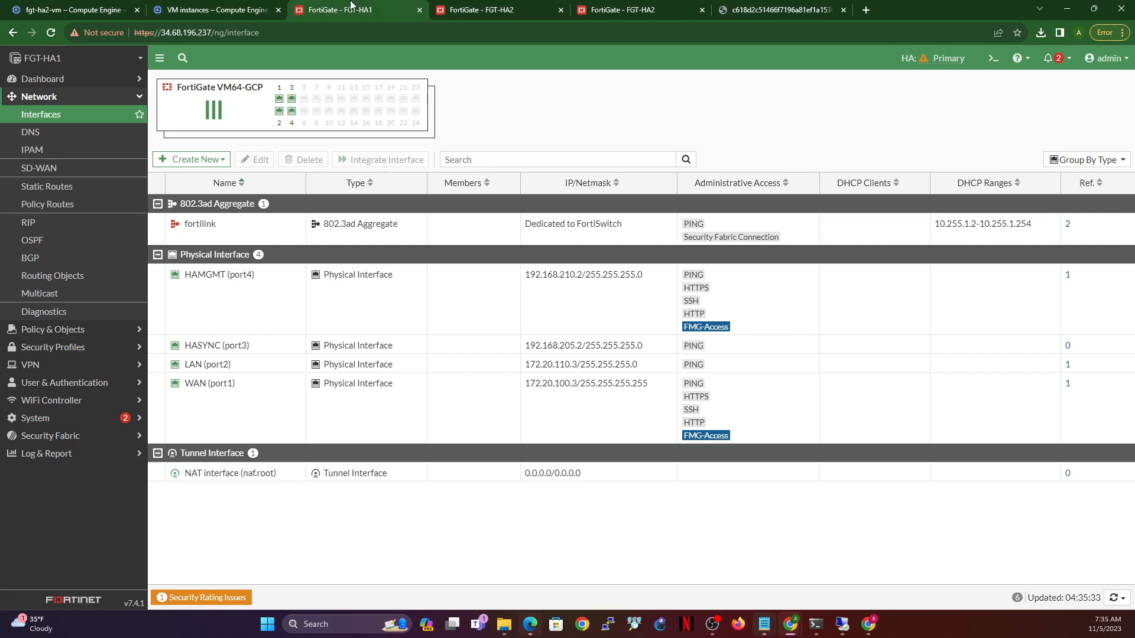
pyautogui.click(271, 401)
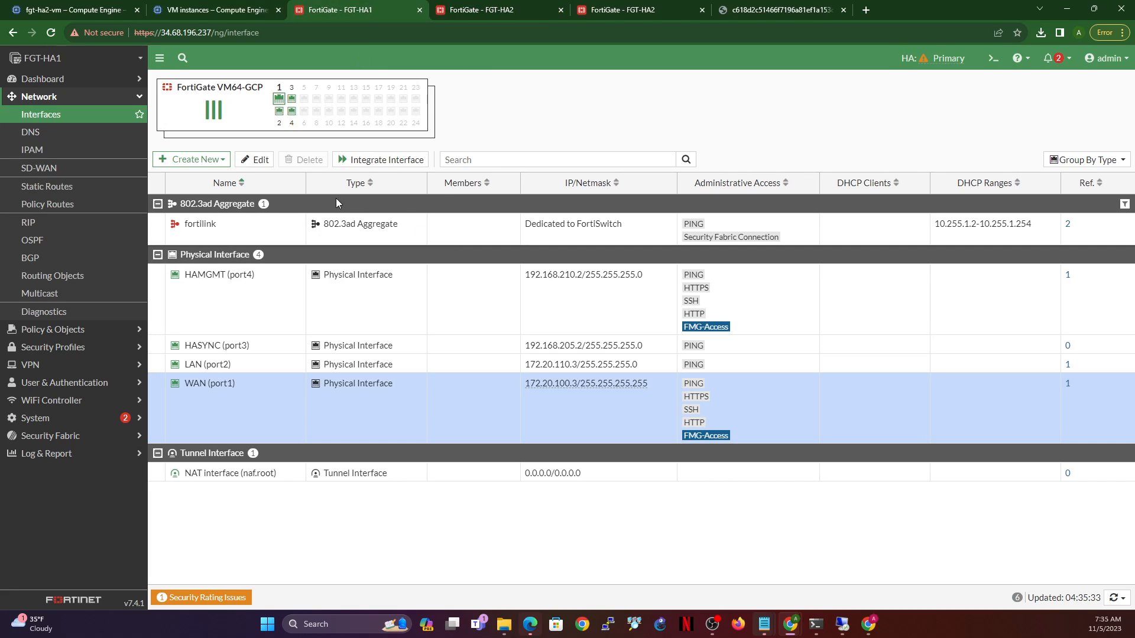
pyautogui.click(254, 159)
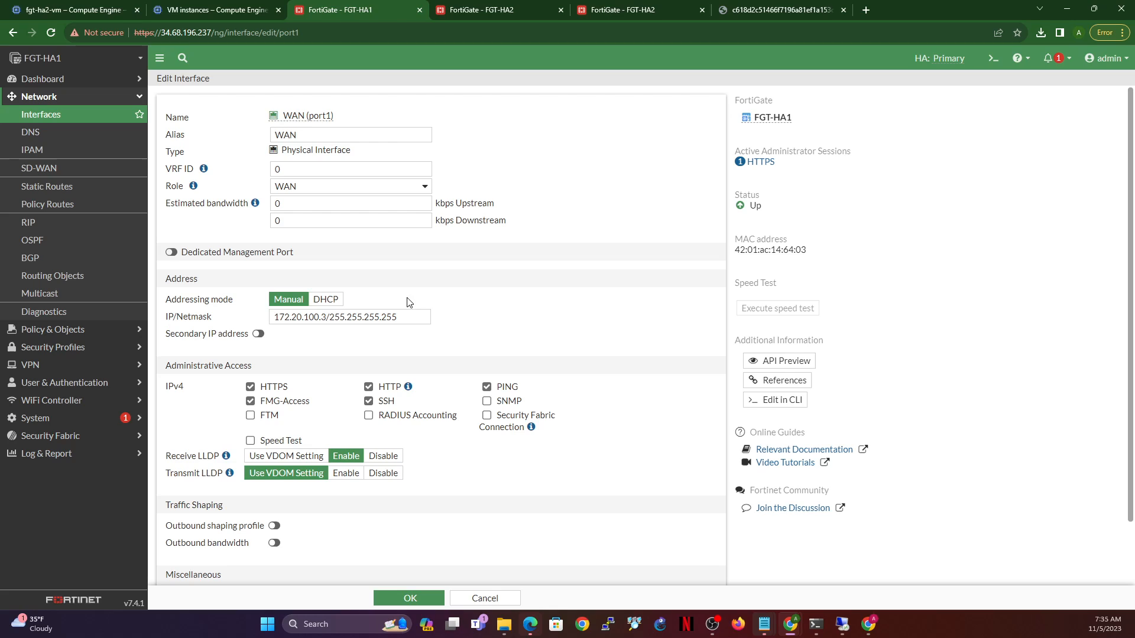
pyautogui.moveTo(381, 318); pyautogui.dragTo(402, 317)
pyautogui.write('0')
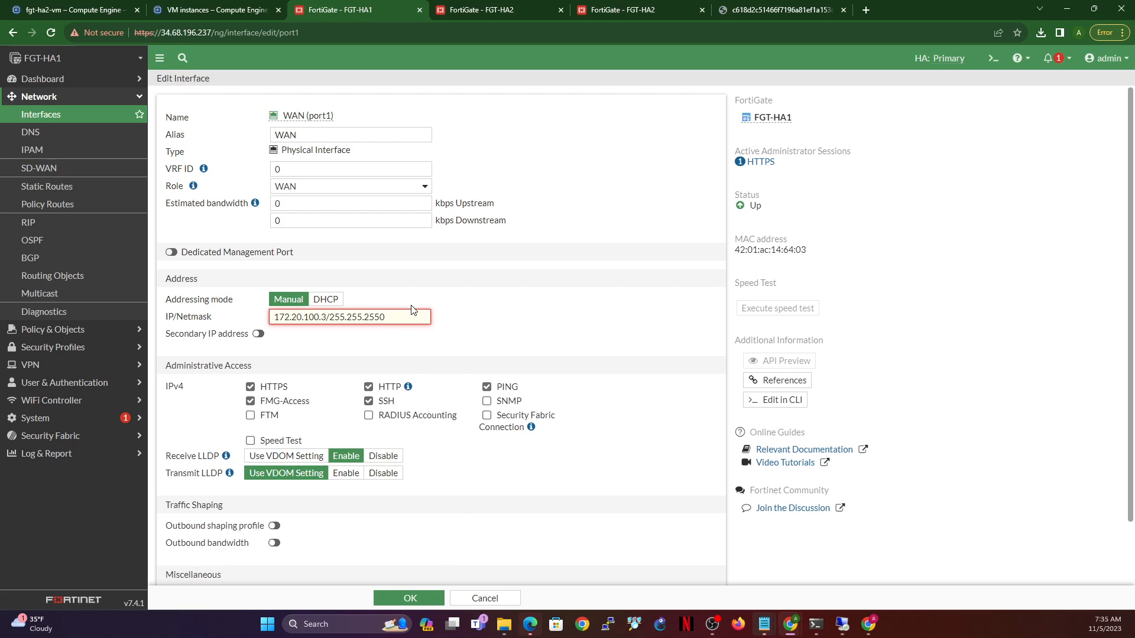
pyautogui.click(381, 317)
pyautogui.write('.')
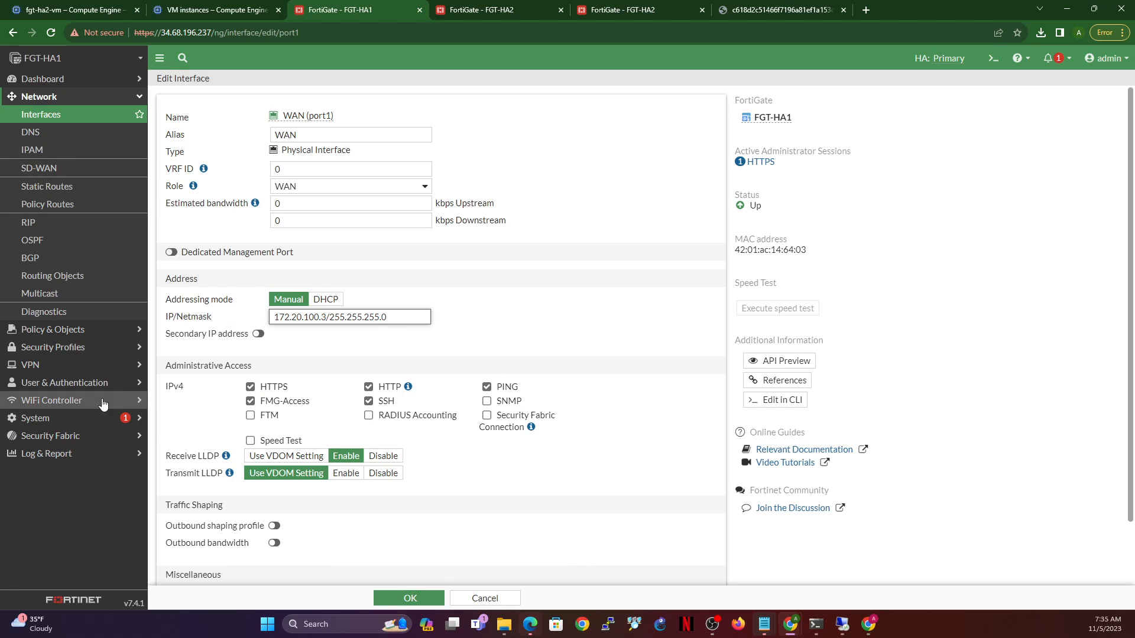
pyautogui.click(410, 599)
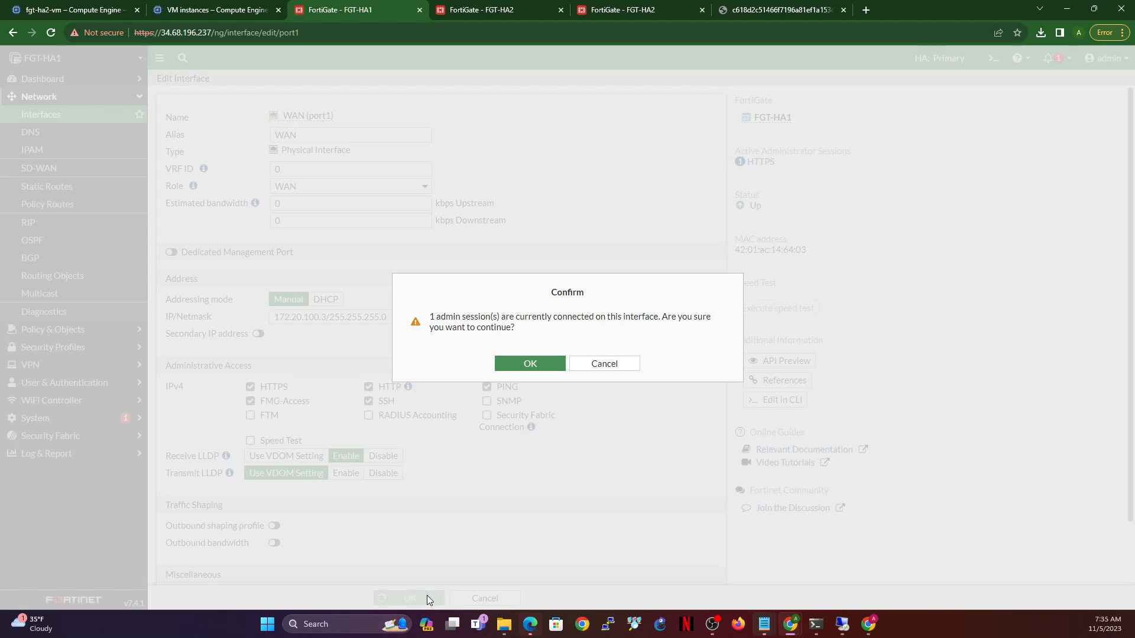
pyautogui.click(532, 365)
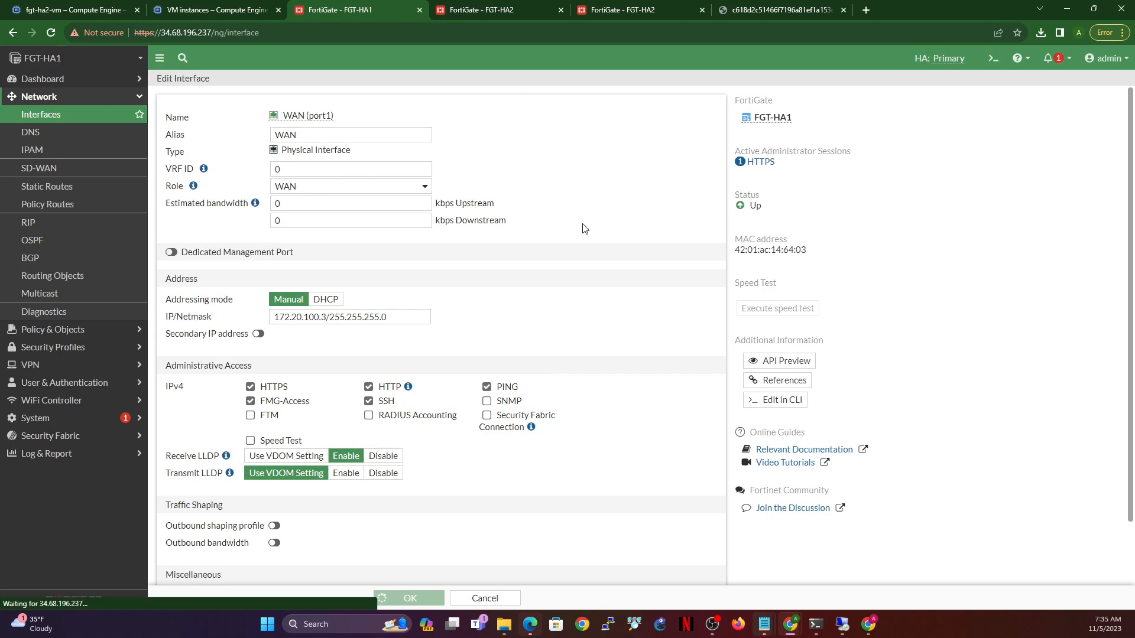
pyautogui.click(507, 11)
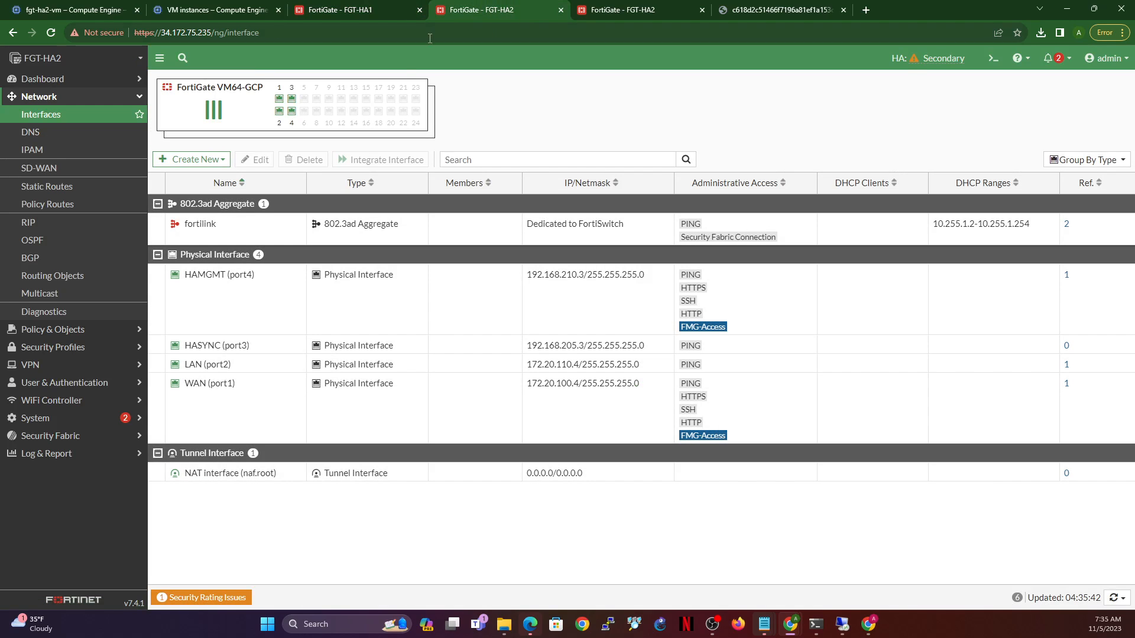
pyautogui.click(51, 34)
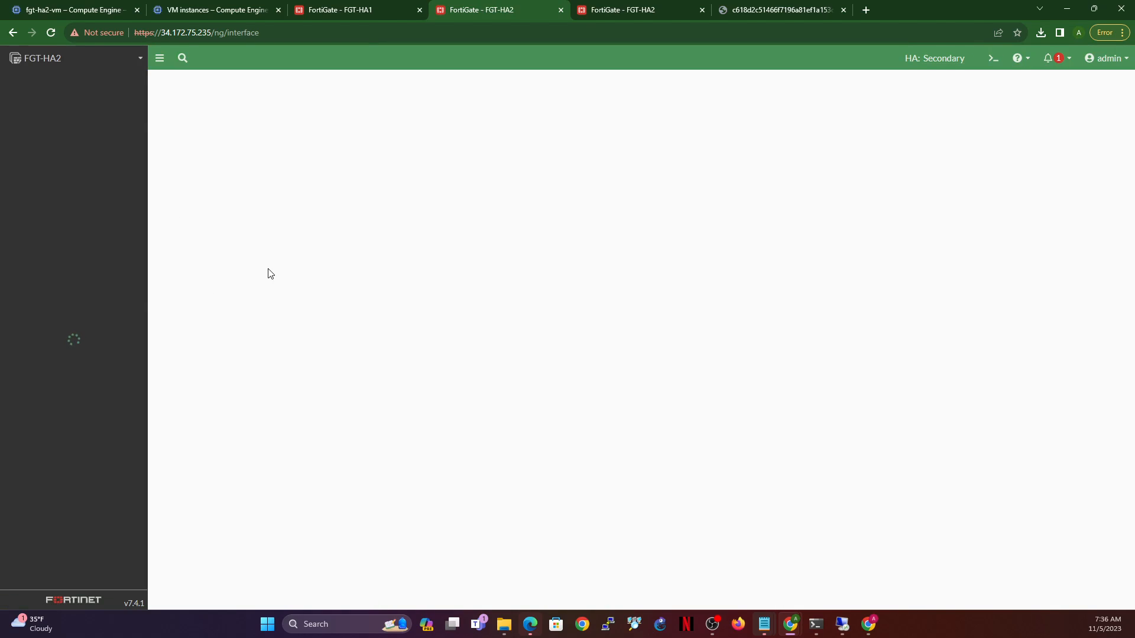
# - Open the HA monitor on FGT-HA2 and FGT-HA1, confirming both members are Synchronized
pyautogui.click(36, 418)
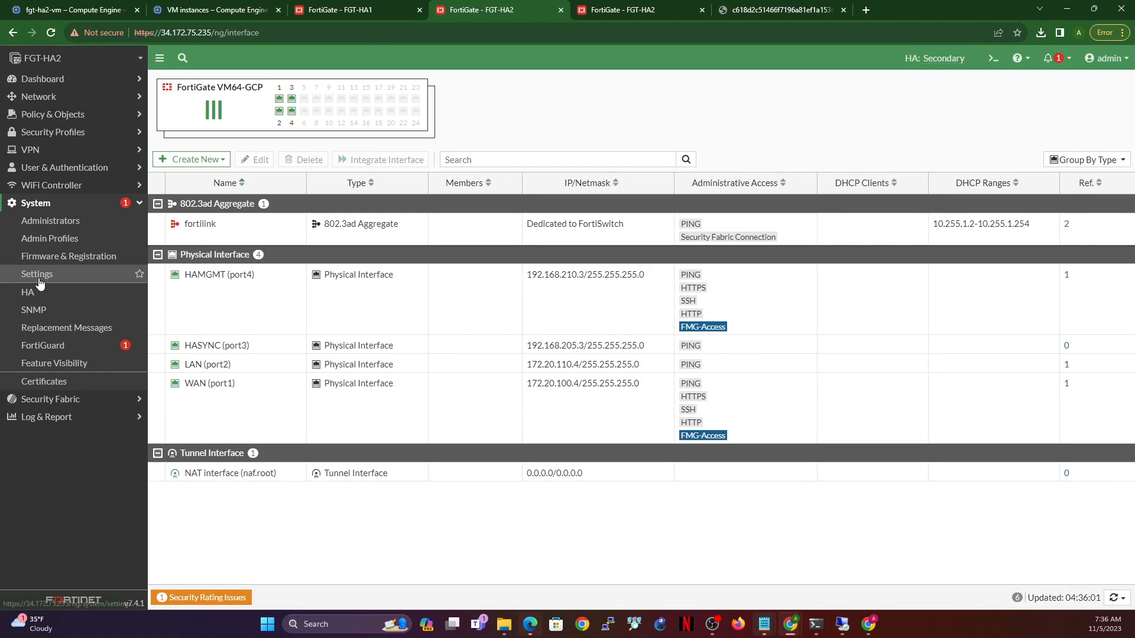
pyautogui.click(34, 296)
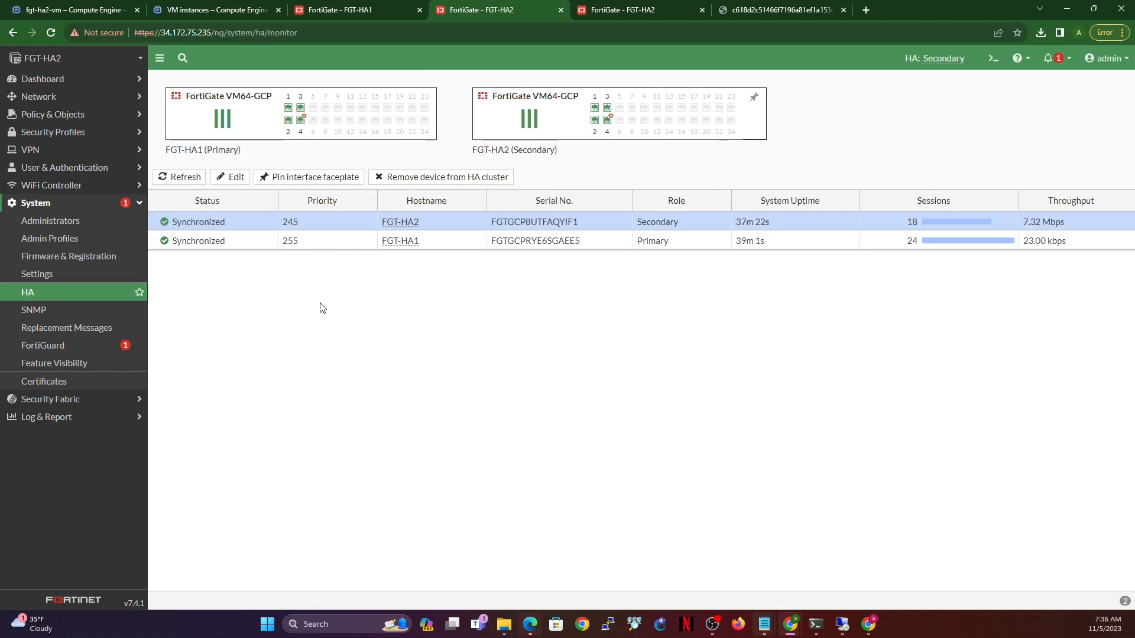
pyautogui.click(345, 10)
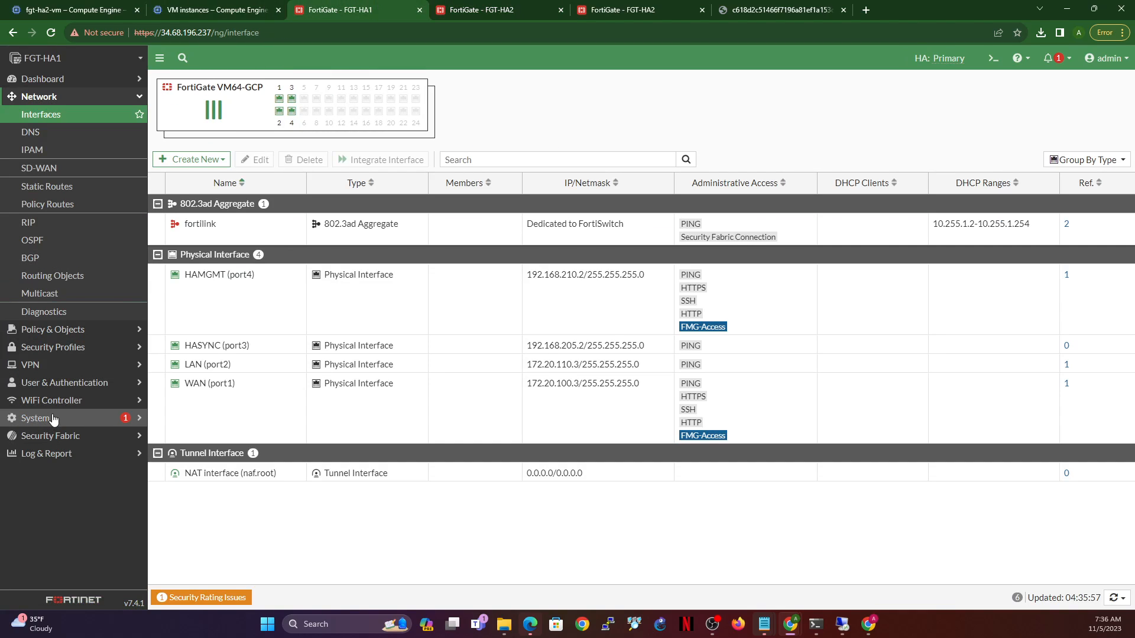
pyautogui.click(52, 419)
pyautogui.click(55, 291)
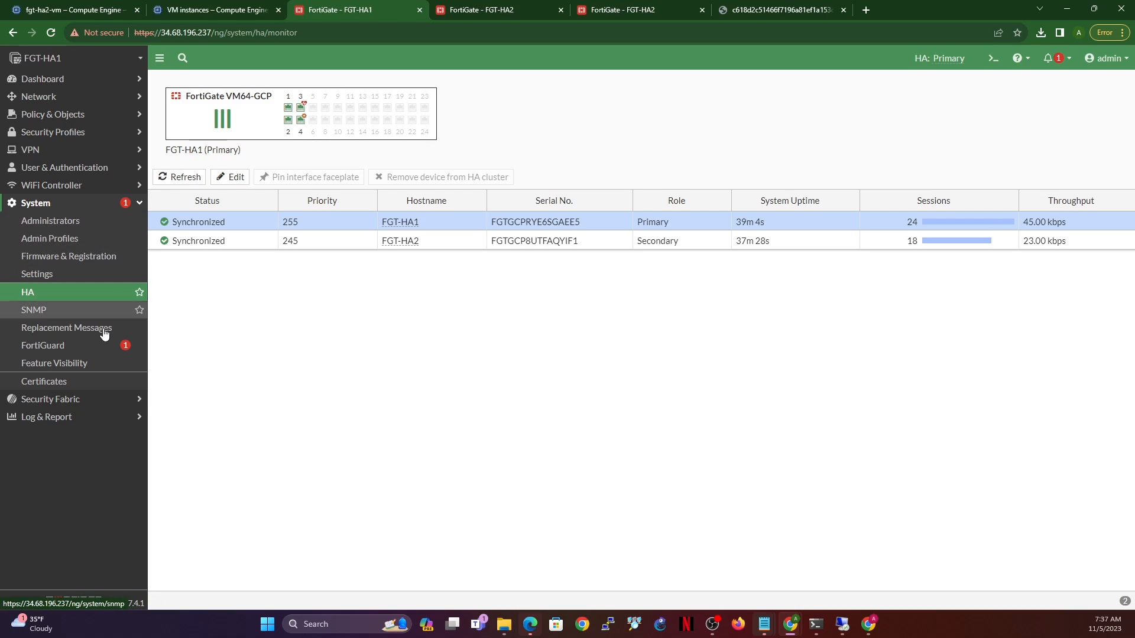
# - Open Security Fabric > External Connectors, start a GCP connector with metadata IAM off, then cancel it
pyautogui.click(70, 399)
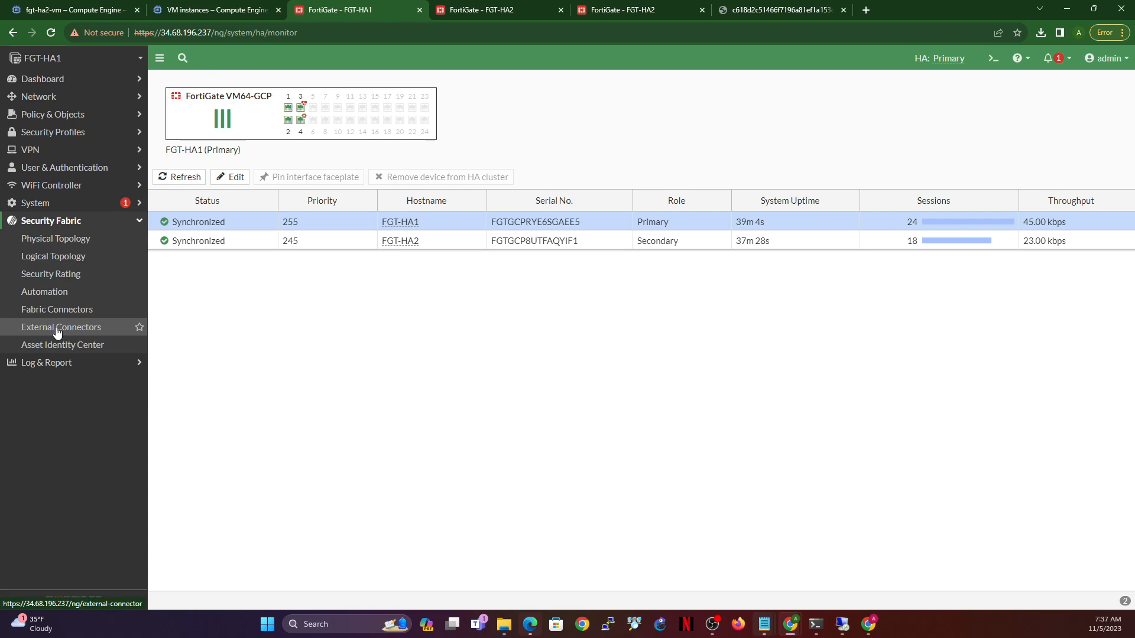
pyautogui.click(52, 329)
pyautogui.click(190, 84)
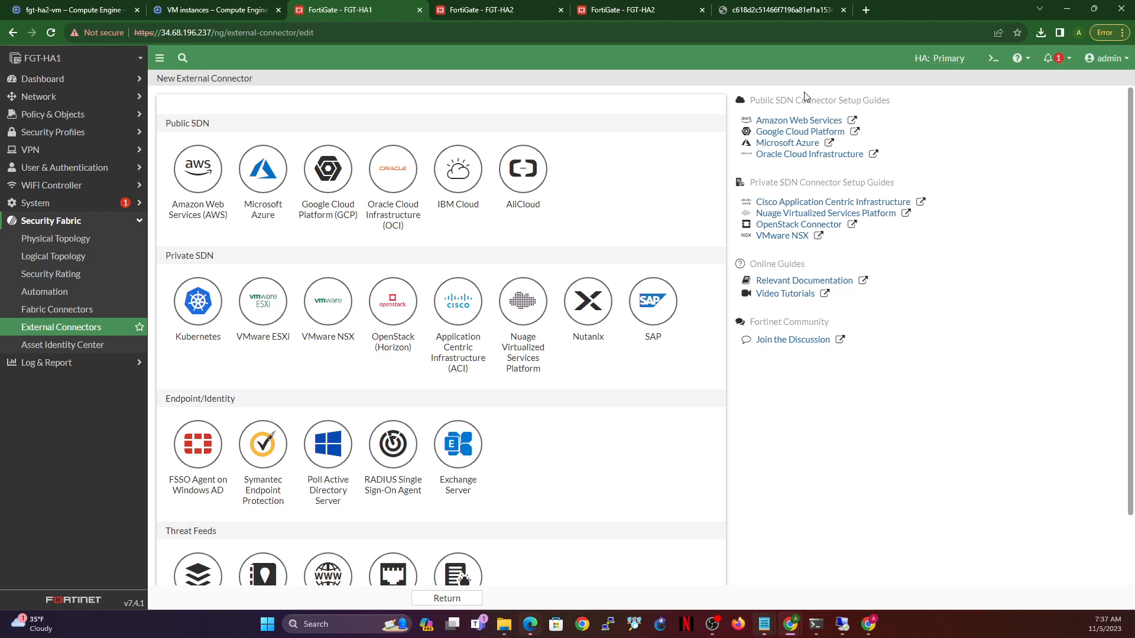
pyautogui.click(329, 173)
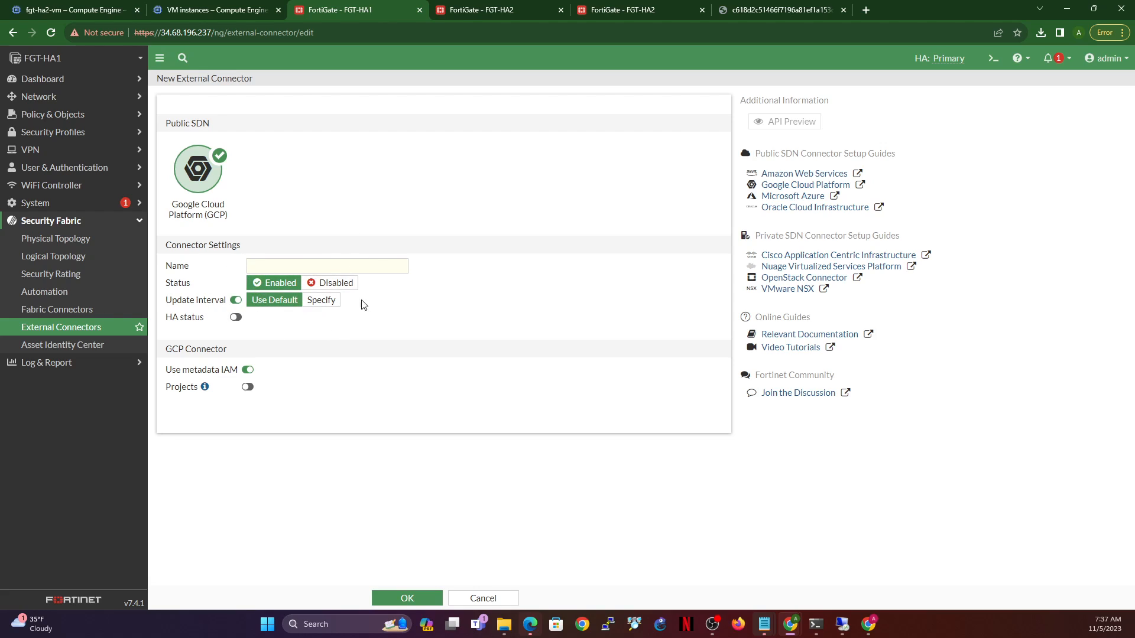
pyautogui.click(247, 369)
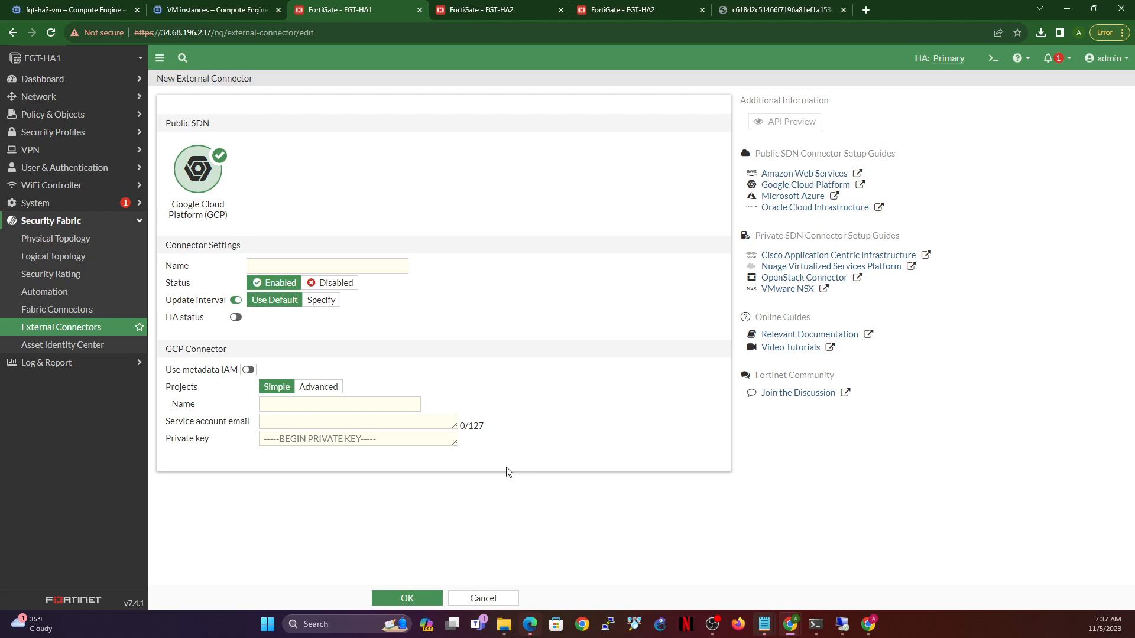
pyautogui.click(494, 599)
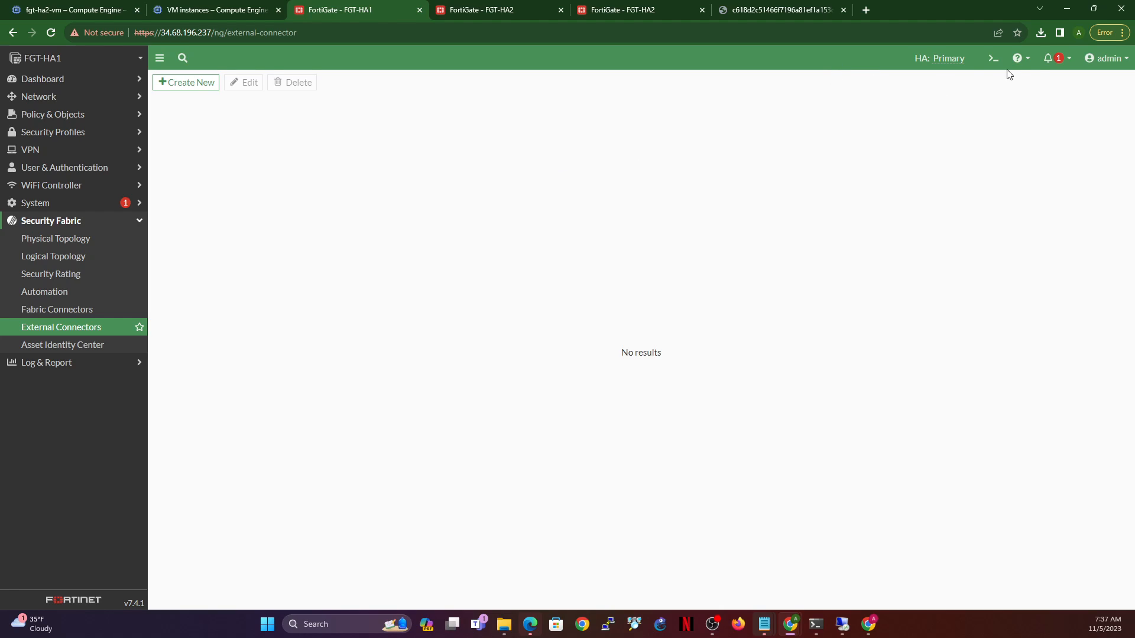
# - In the CLI console, create sdn-gcp-connector under config system sdn-connector
pyautogui.click(52, 80)
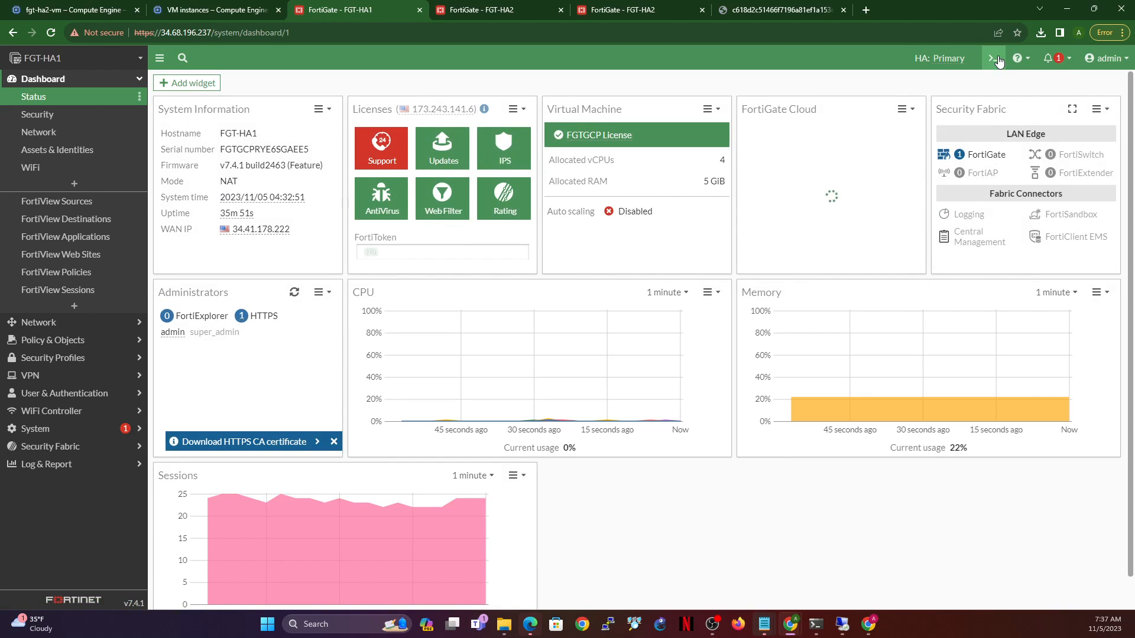
pyautogui.click(994, 59)
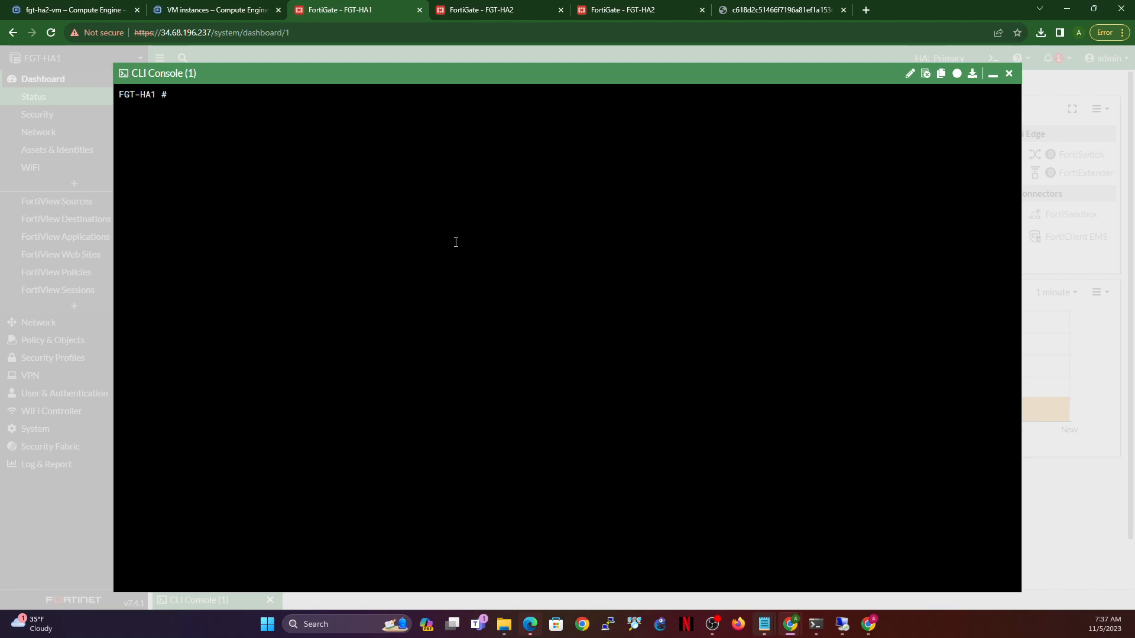
pyautogui.write('config system')
pyautogui.press('BackSpace')
pyautogui.press('BackSpace')
pyautogui.write('m sdn-connector')
pyautogui.press('Return')
pyautogui.write('edit')
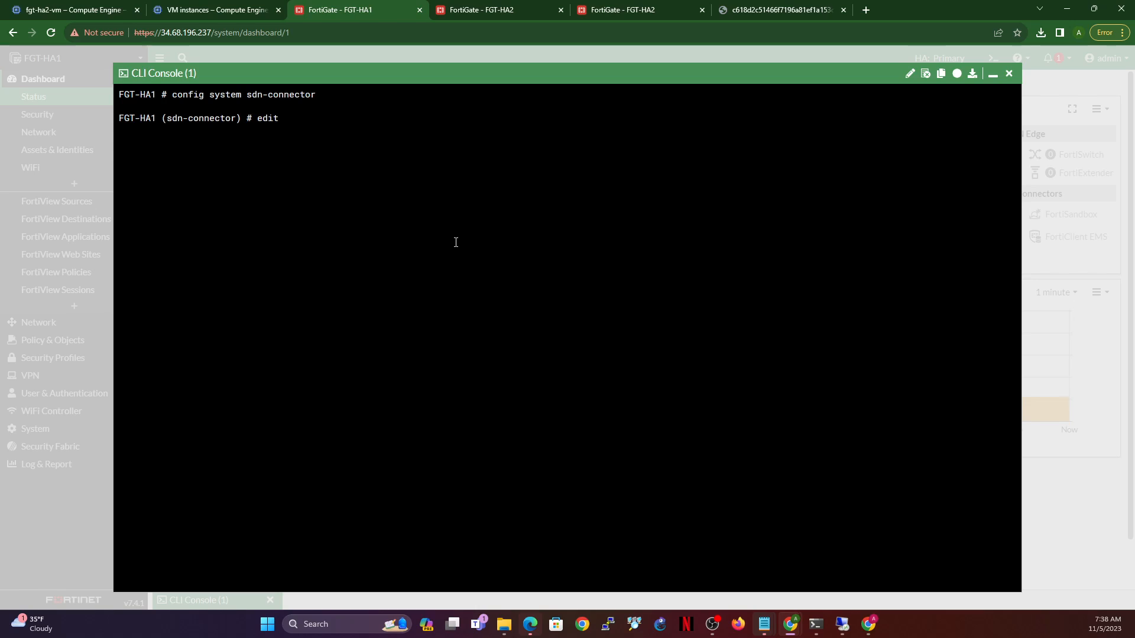
pyautogui.write('sdn-gcp-connector')
pyautogui.press('Return')
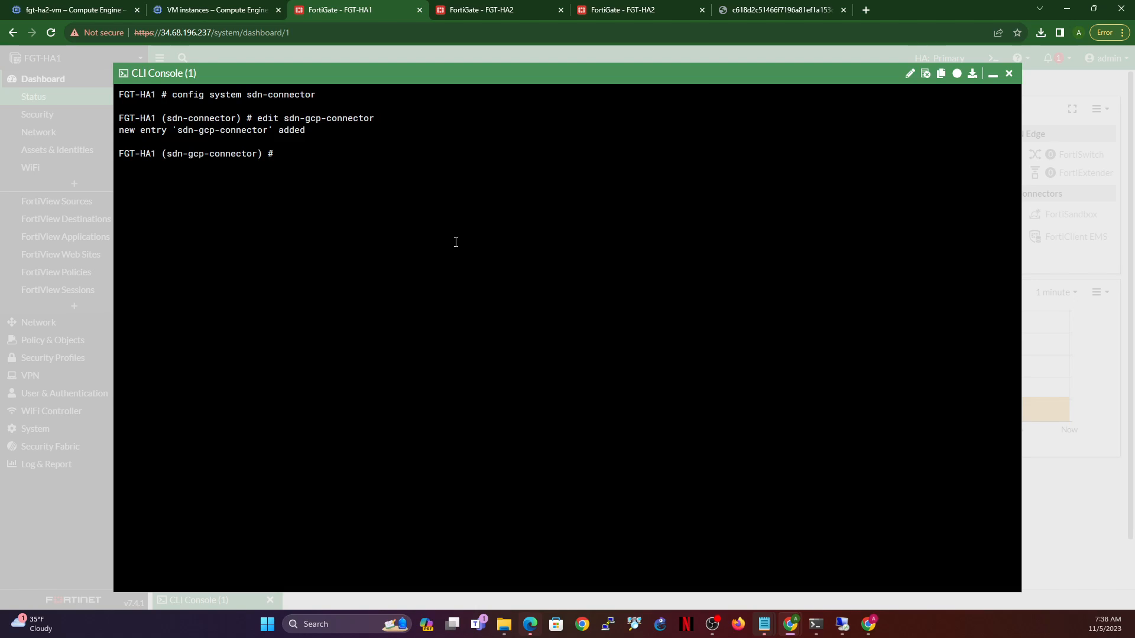
# - Set the connector type to gcp, enable ha-status, and enter its external-ip configuration
pyautogui.write('set type')
pyautogui.press('?')
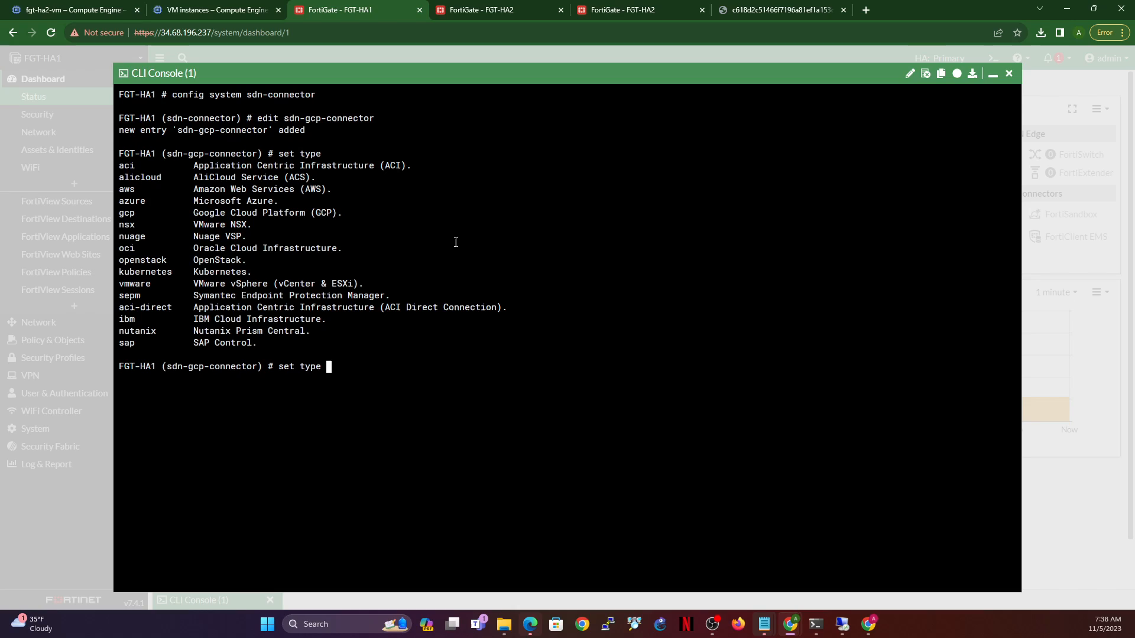
pyautogui.write('gcp')
pyautogui.press('Return')
pyautogui.write('set h')
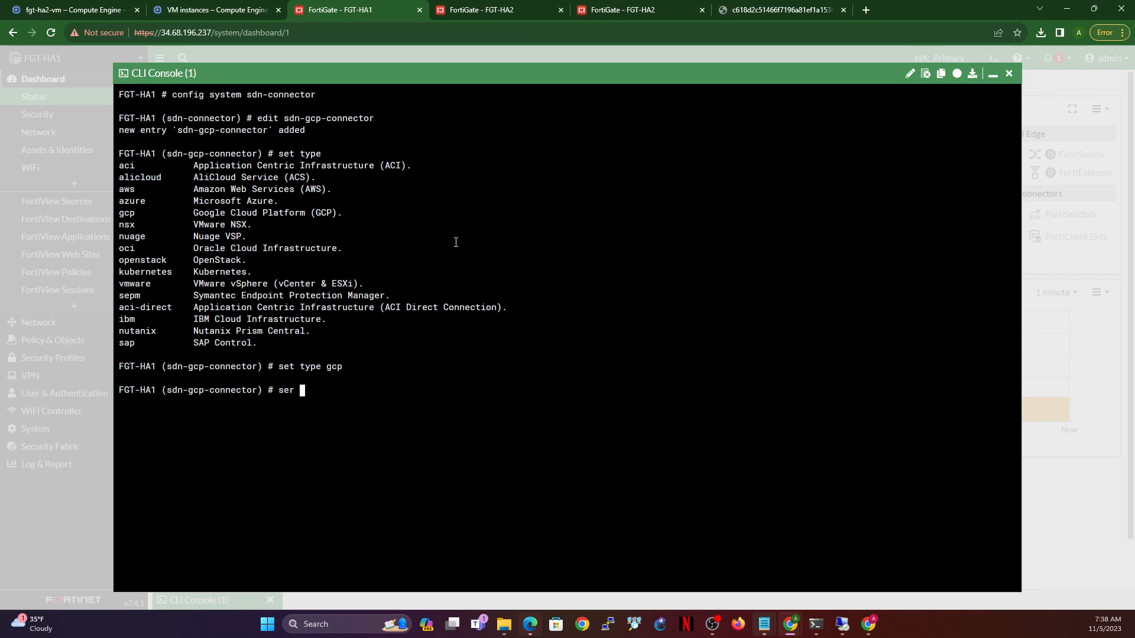
pyautogui.write('a')
pyautogui.press('Tab')
pyautogui.write('enable')
pyautogui.press('Return')
pyautogui.write('config ext')
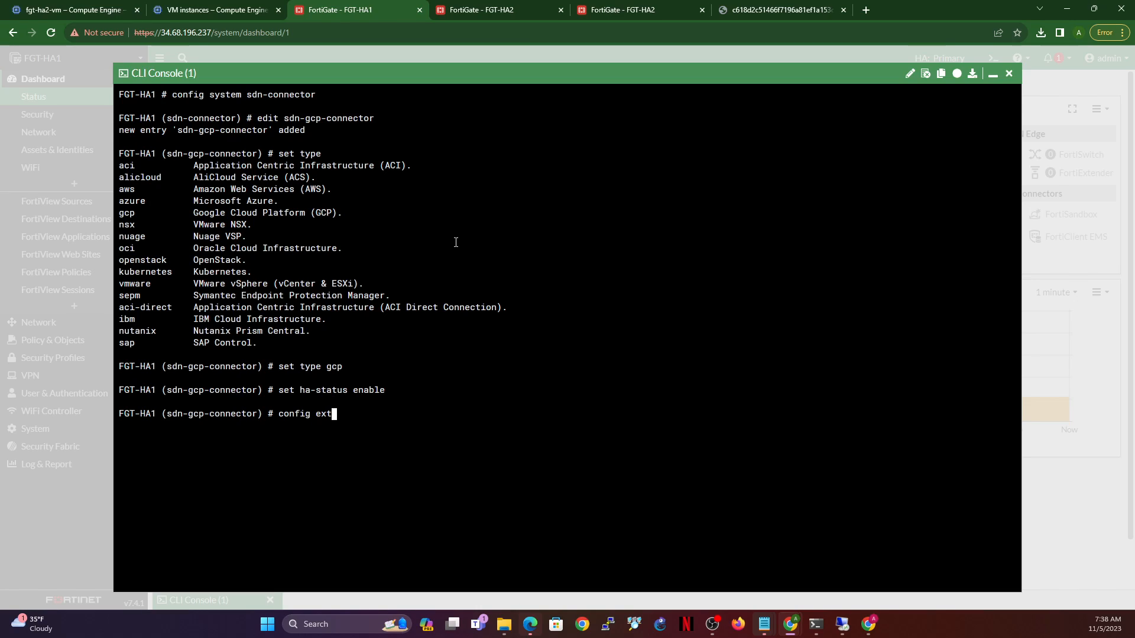
pyautogui.press('Tab')
pyautogui.press('Return')
pyautogui.write('edit')
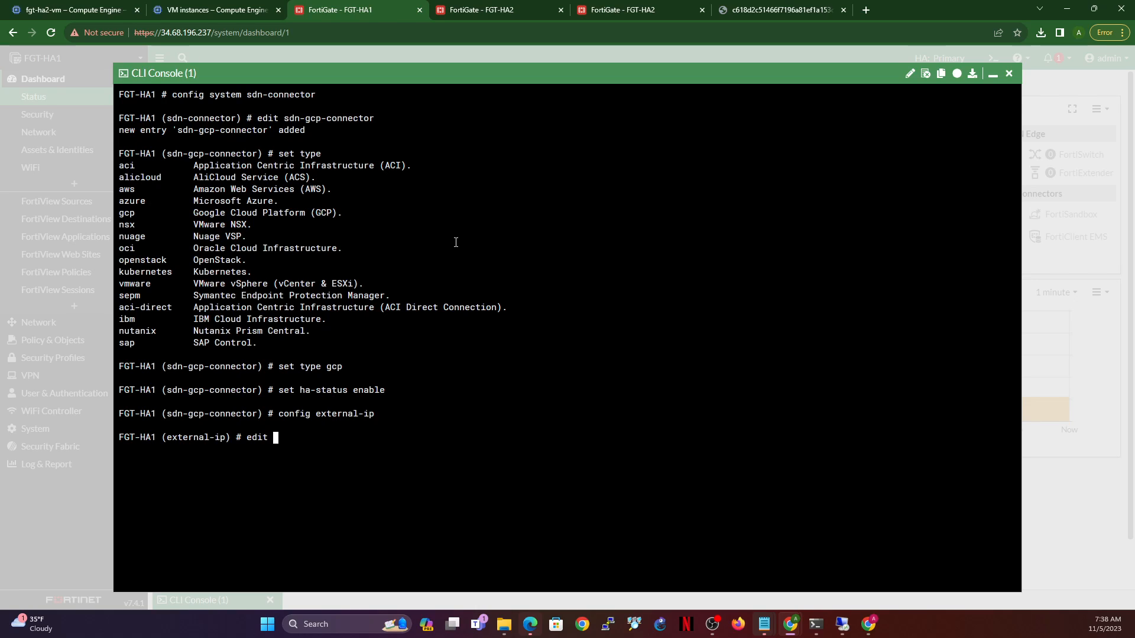
# - Edit fortigate-payg-1-vm and expand external-vpc to find its external IP ext-ip1 (34.68.196.237)
pyautogui.click(228, 8)
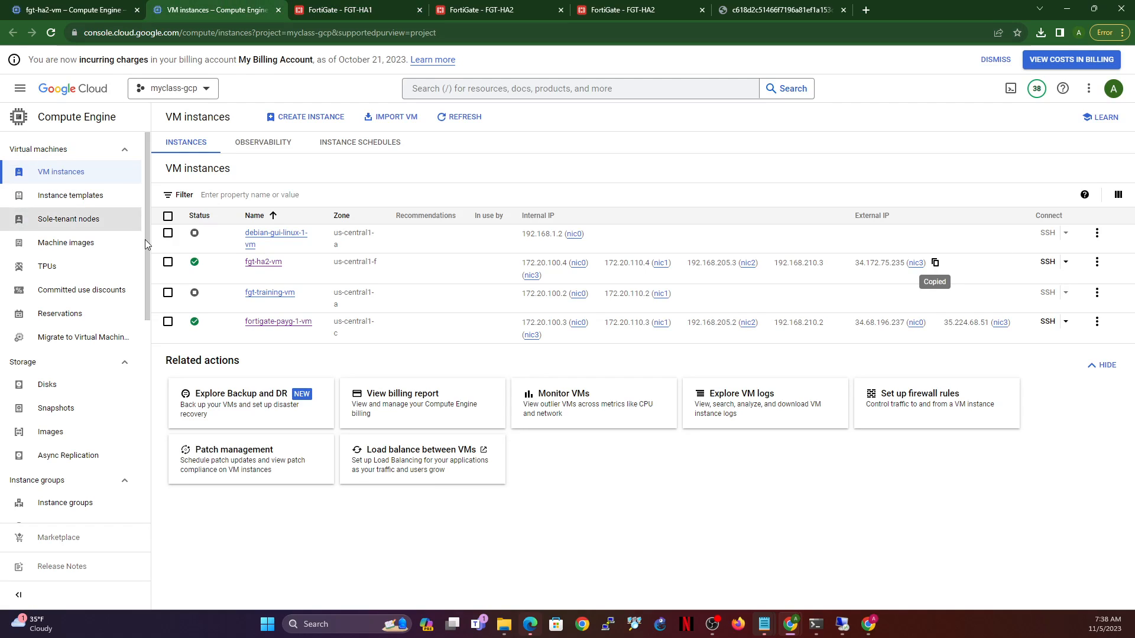
pyautogui.click(269, 325)
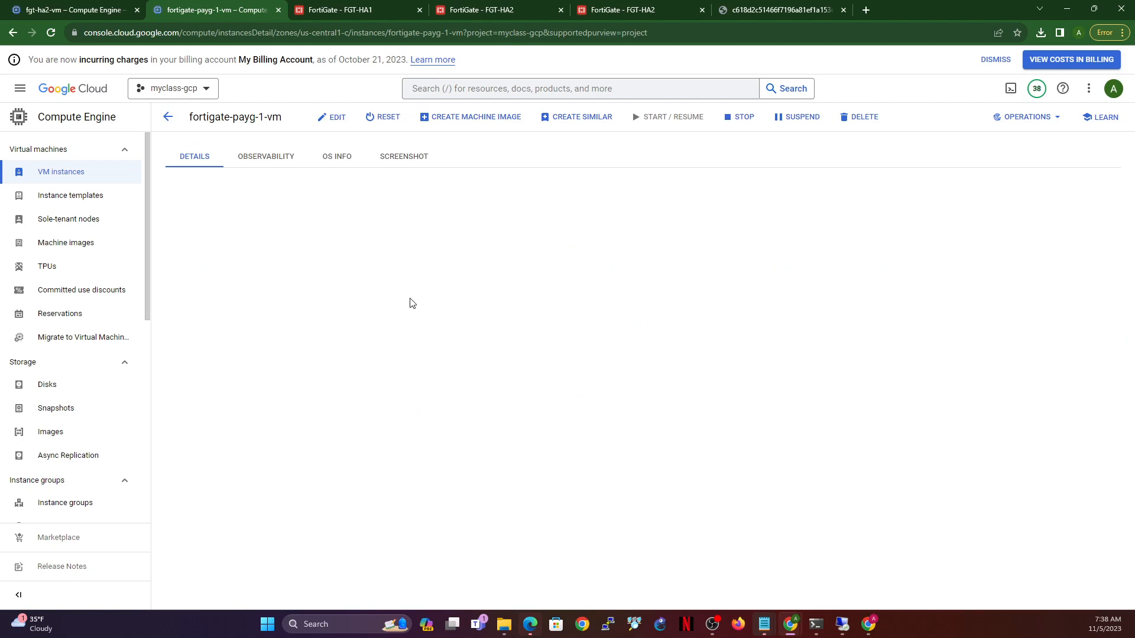
pyautogui.click(332, 117)
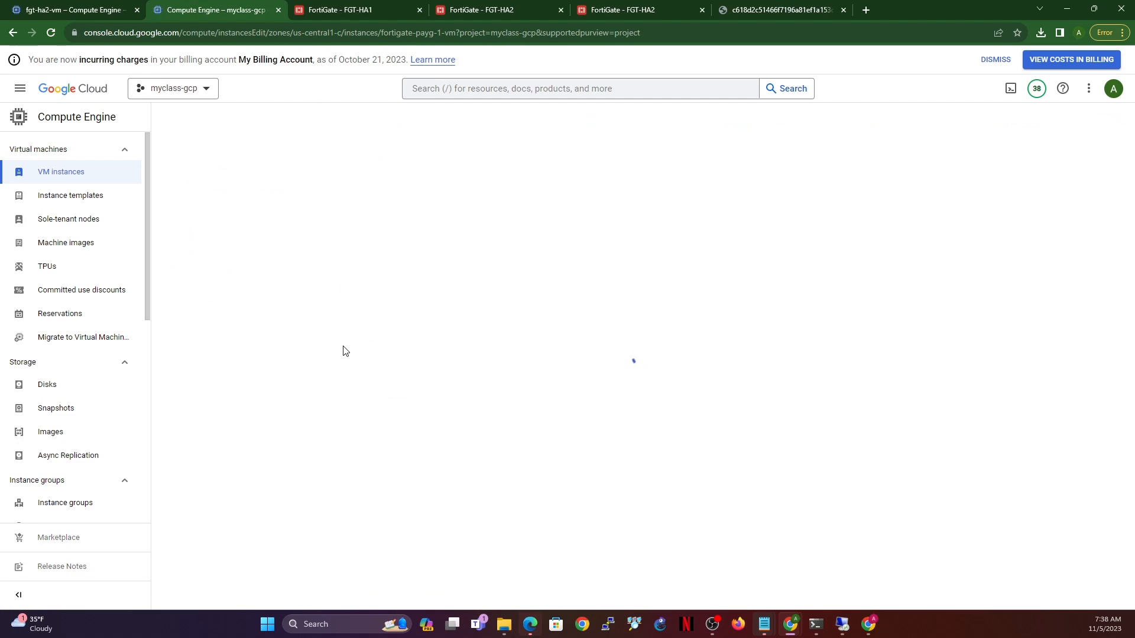
pyautogui.scroll(-4, 453, 438)
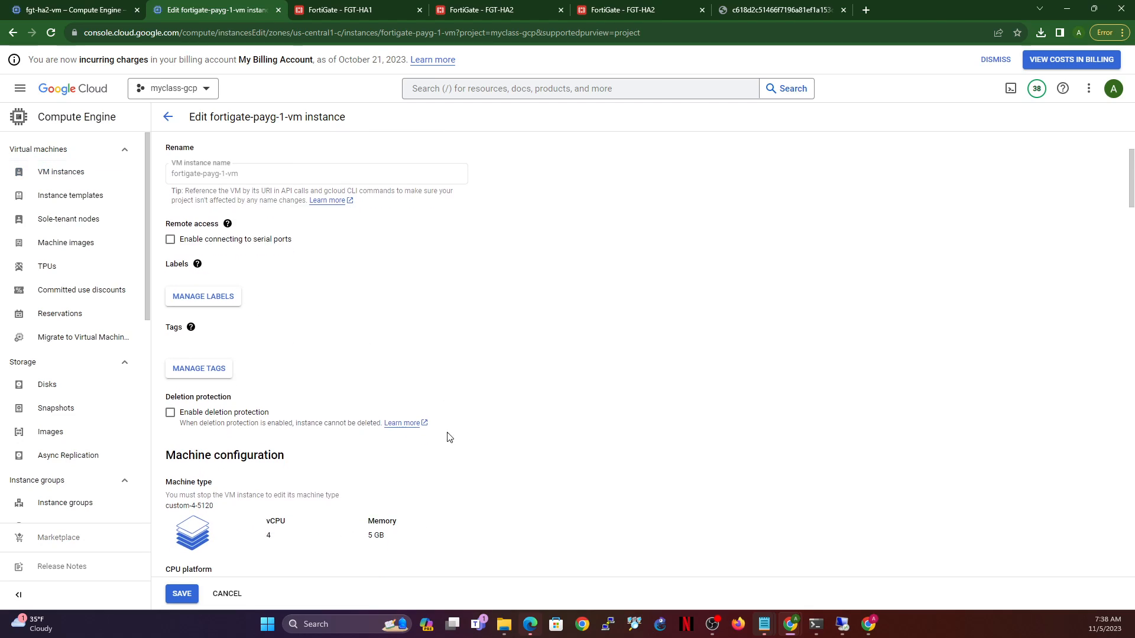
pyautogui.scroll(-5, 382, 440)
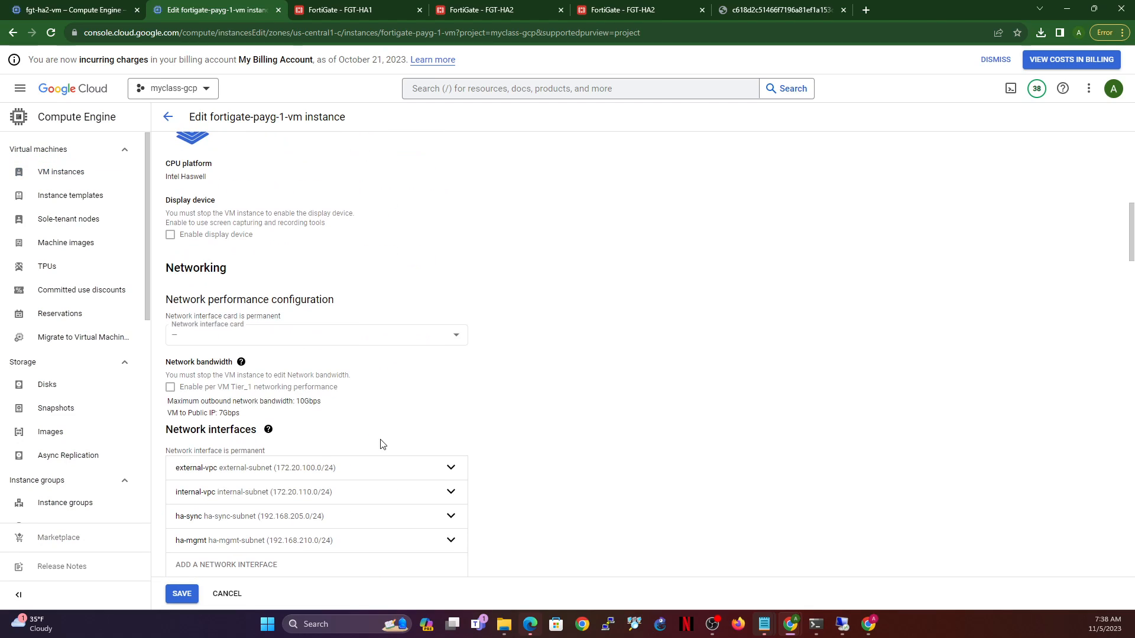
pyautogui.click(446, 467)
pyautogui.scroll(-4, 375, 499)
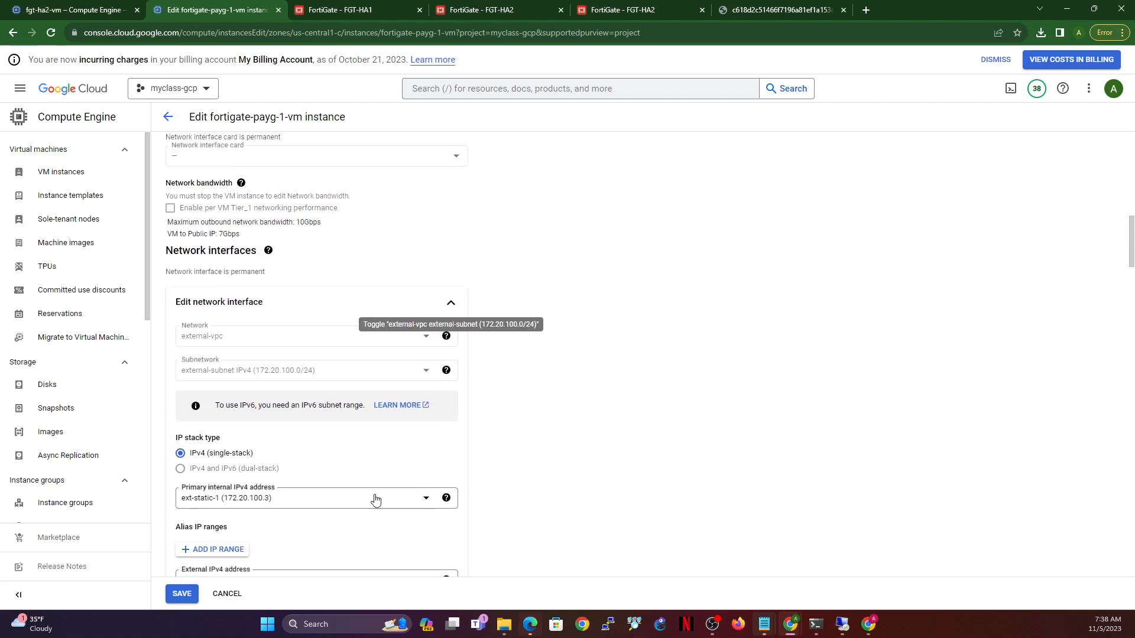
pyautogui.scroll(-2, 284, 511)
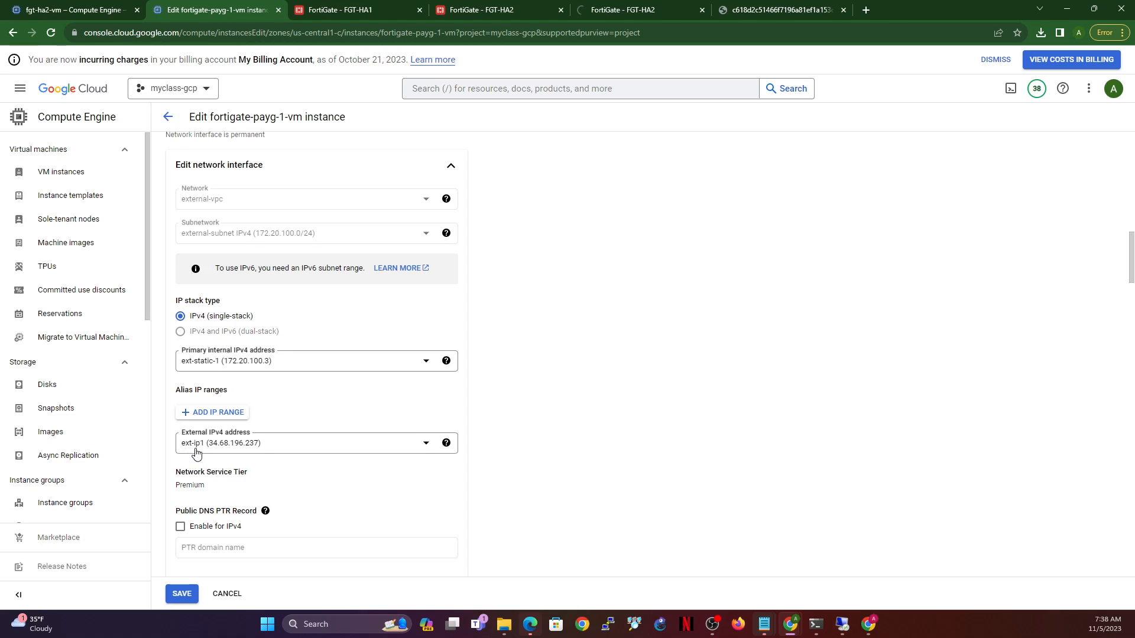
# - Add ext-ip1 as the connector's external IP entry and close the external-IP configuration
pyautogui.click(331, 10)
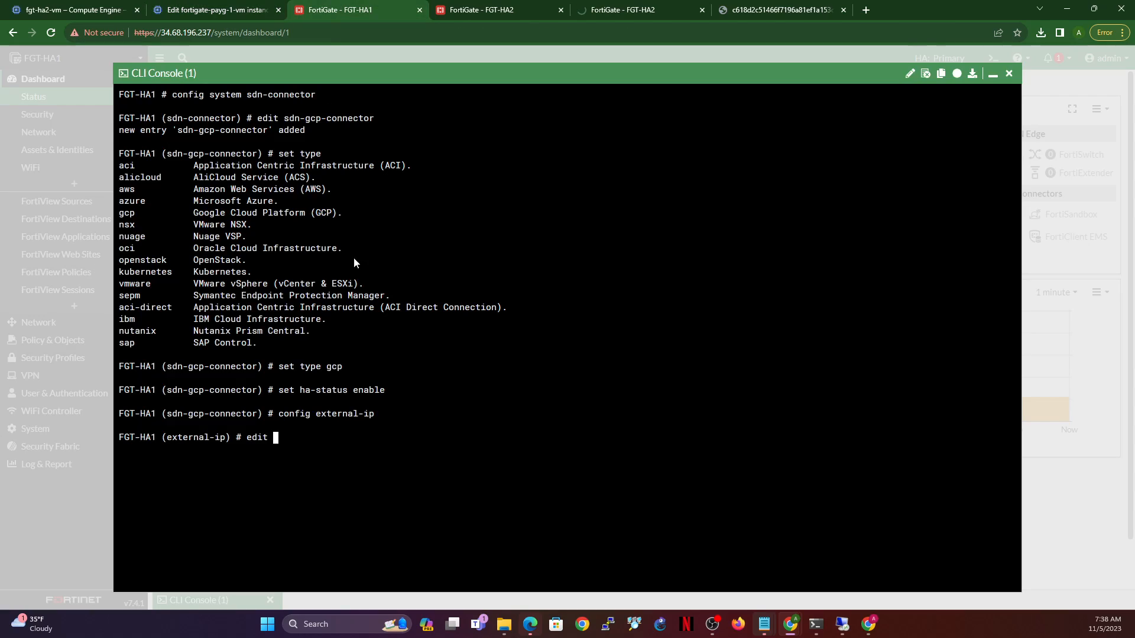
pyautogui.write('ext-ip1')
pyautogui.press('Return')
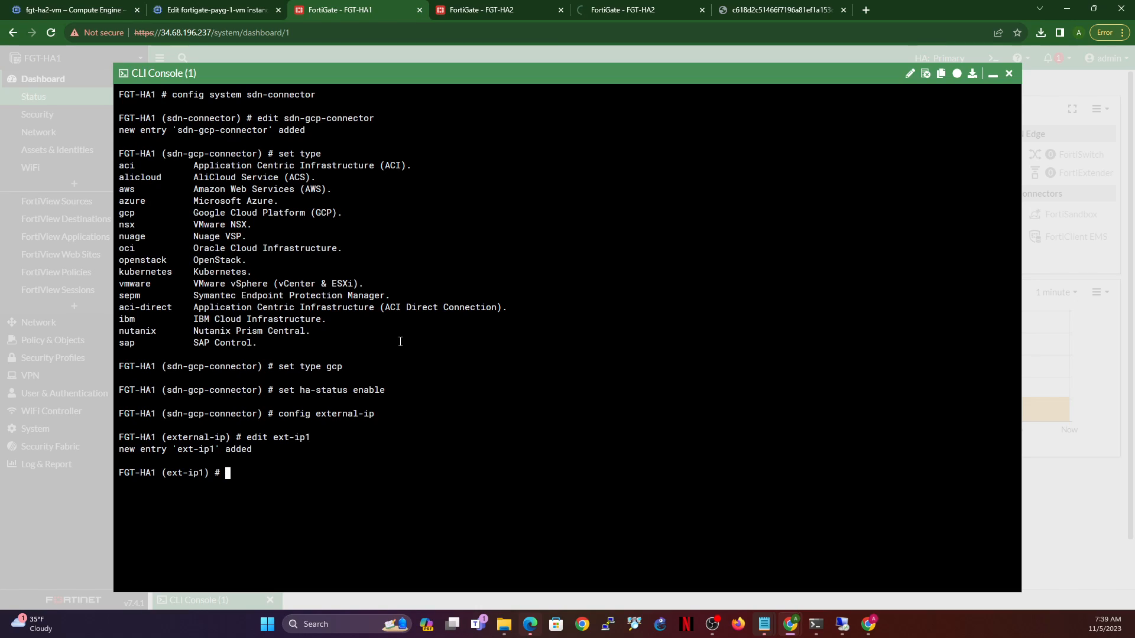
pyautogui.write('next')
pyautogui.press('Return')
pyautogui.write('end')
pyautogui.press('Return')
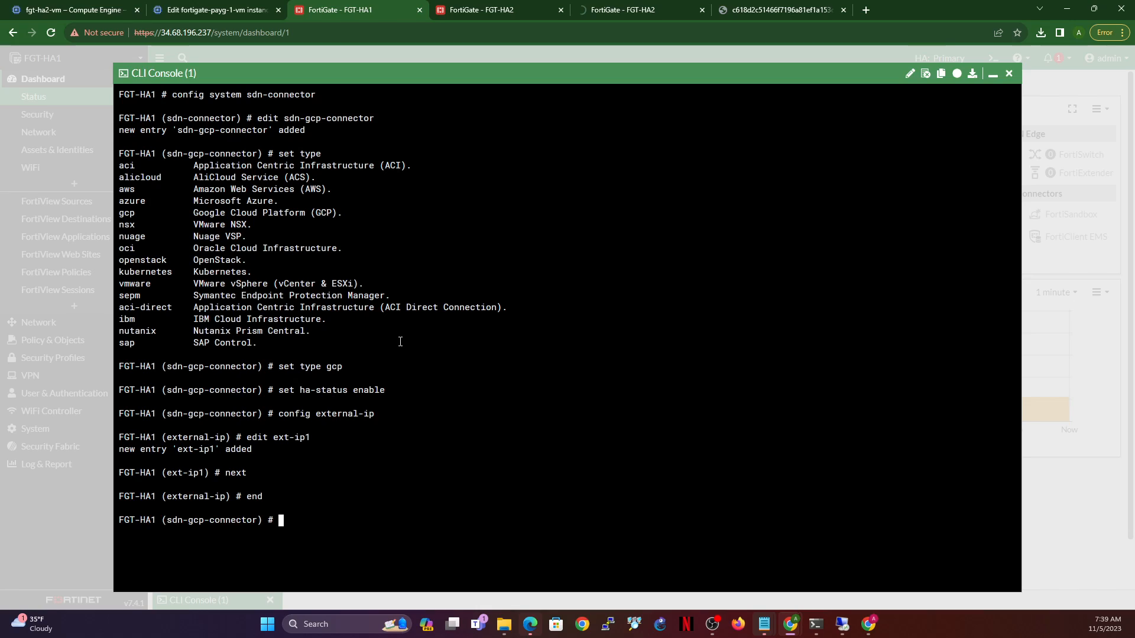
# - Enter the connector's route configuration and begin an edit command
pyautogui.write('config route')
pyautogui.press('Return')
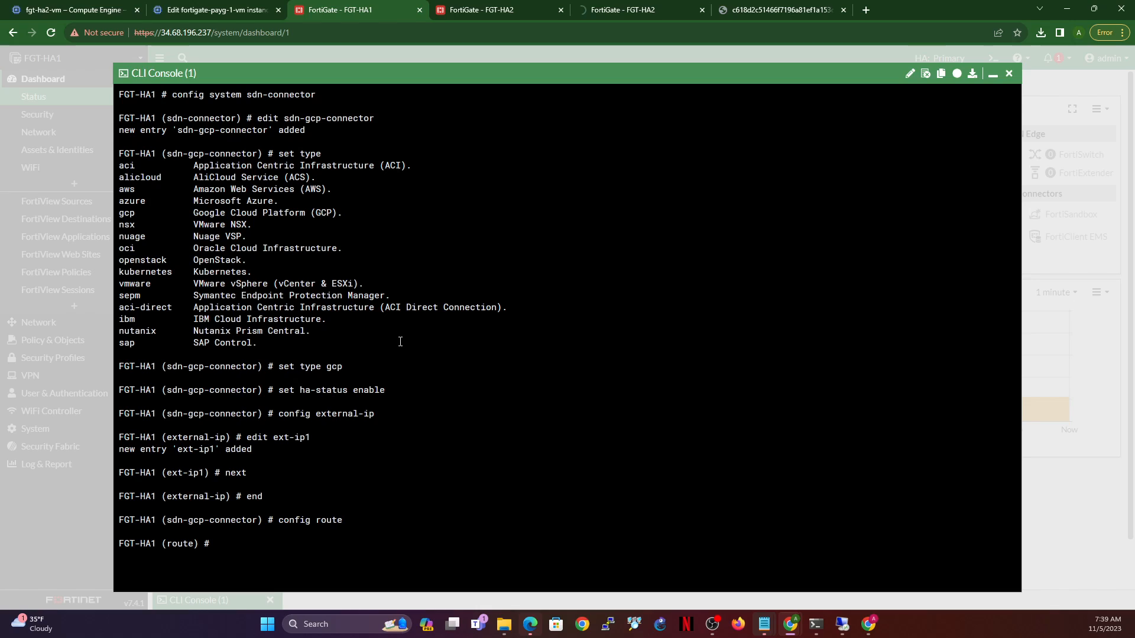
pyautogui.write('edit')
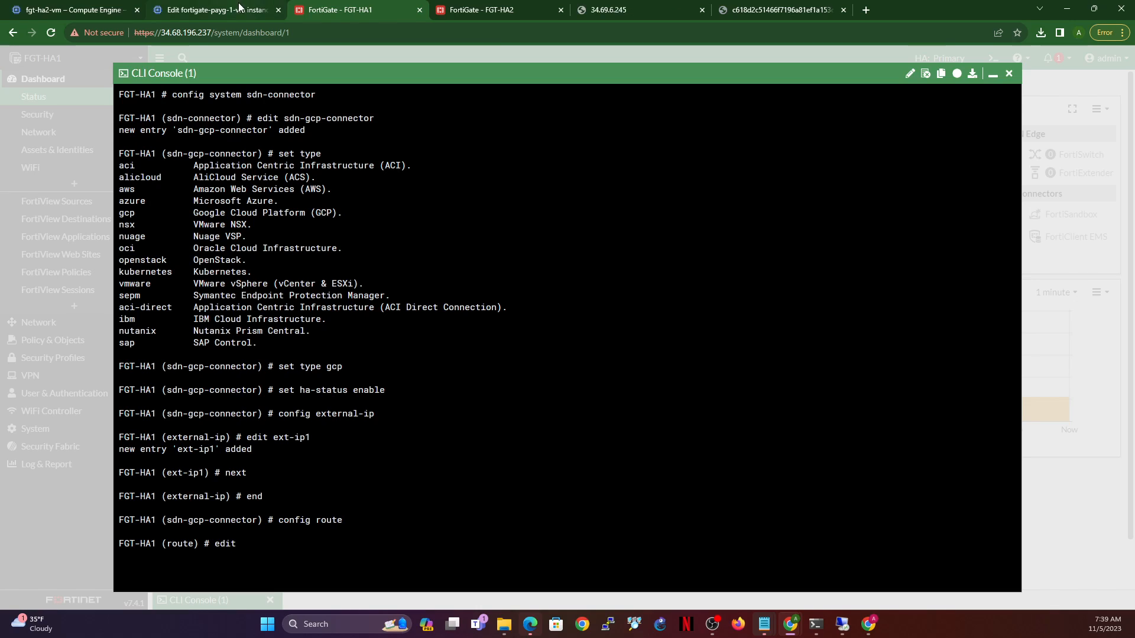
# - Show the managed routes under VPC network > Routes and select the fgt-sdn-route name
pyautogui.click(218, 11)
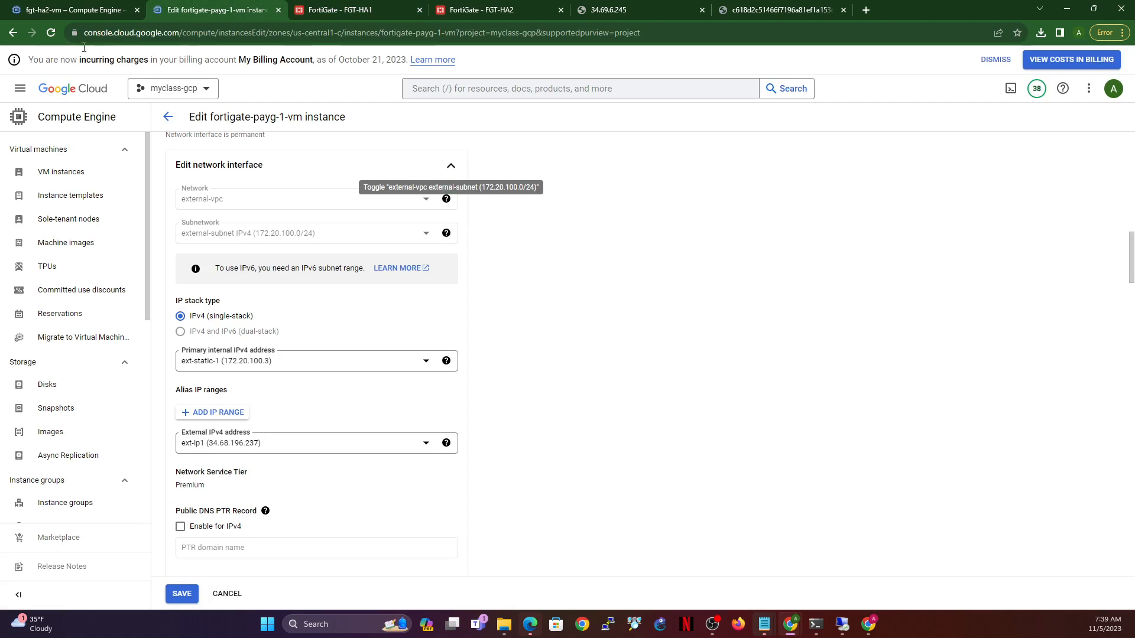
pyautogui.click(20, 91)
pyautogui.moveTo(136, 418)
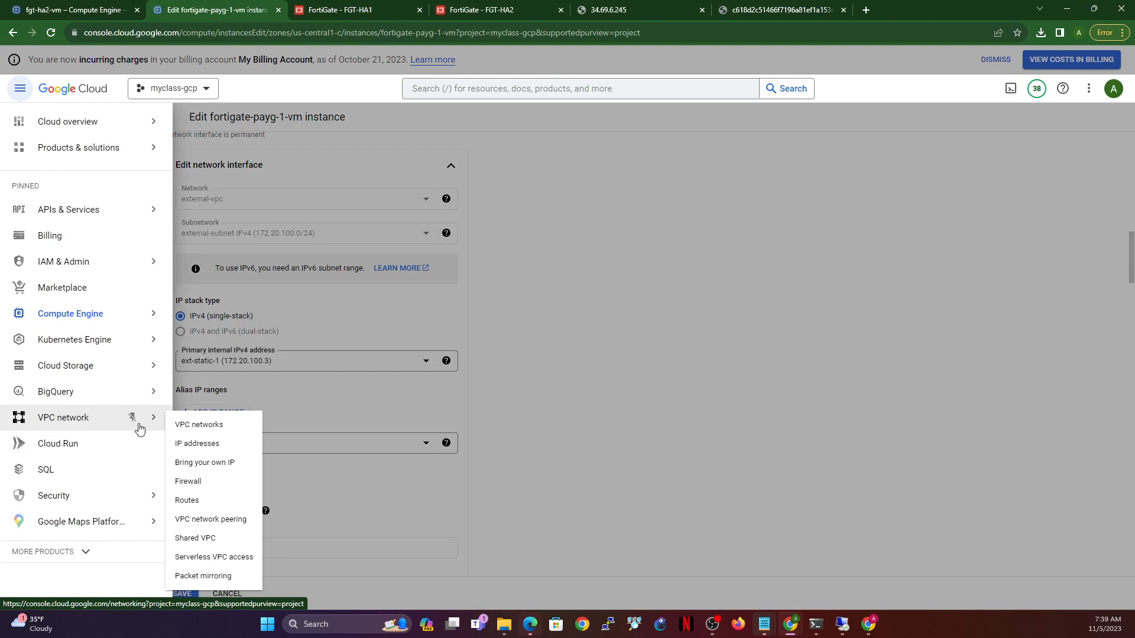
pyautogui.click(186, 502)
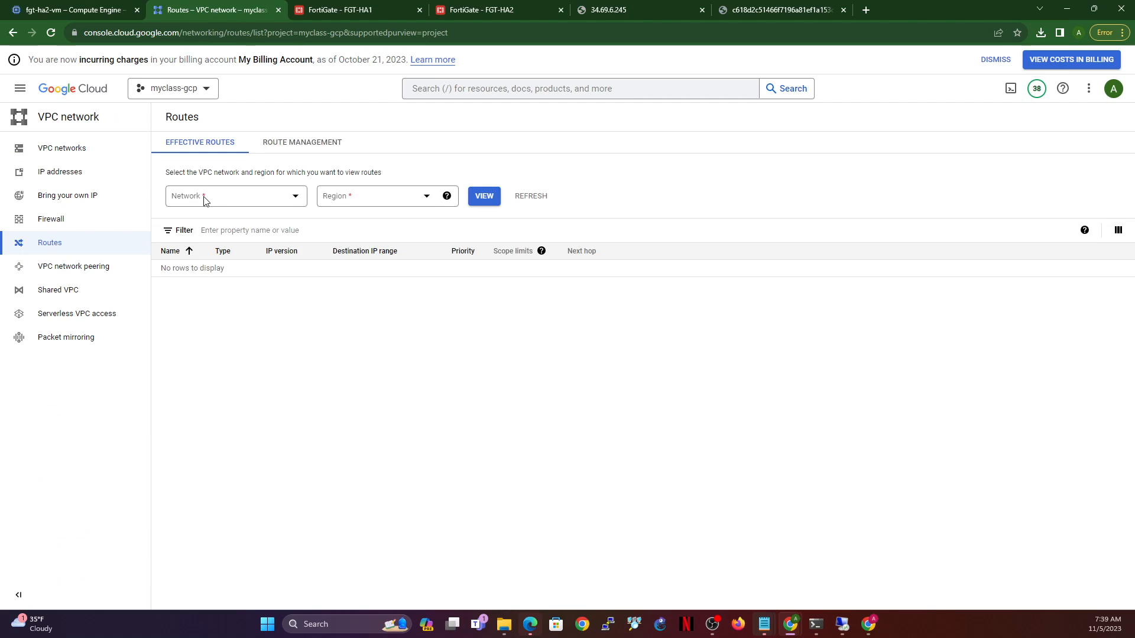
pyautogui.click(313, 145)
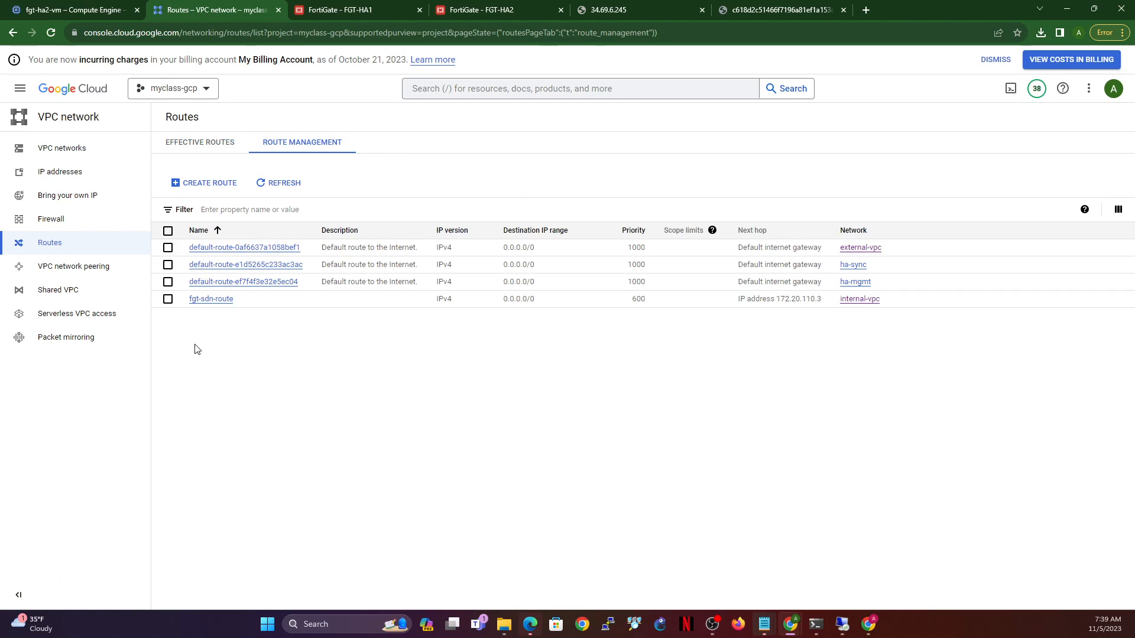
pyautogui.click(223, 304)
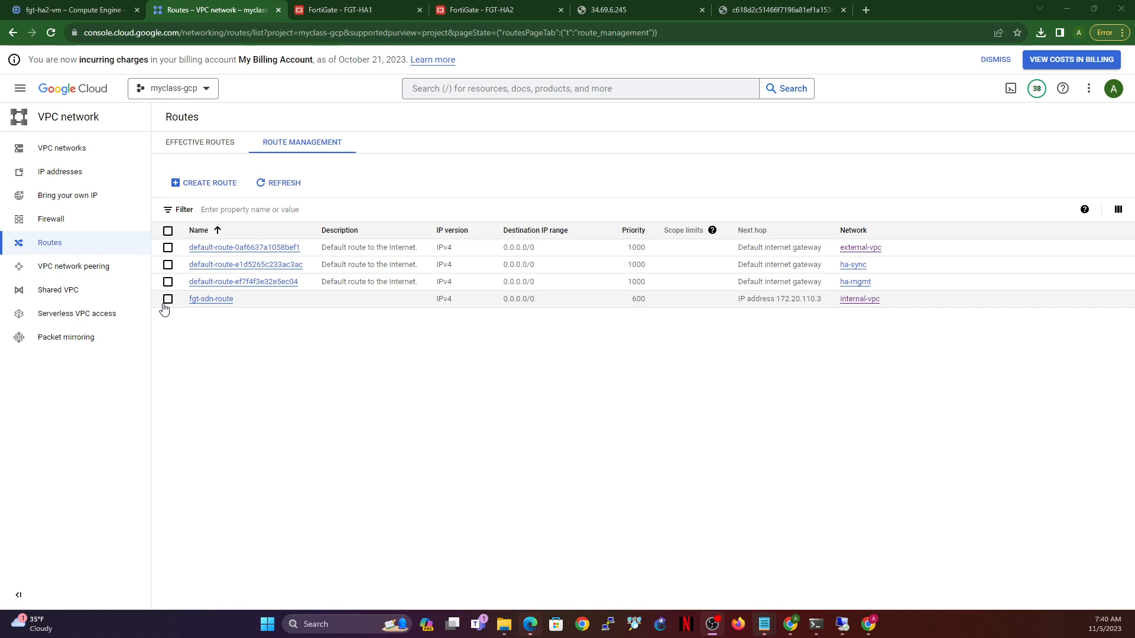
pyautogui.moveTo(189, 300); pyautogui.dragTo(261, 307)
pyautogui.hotkey('ctrl', 'c')
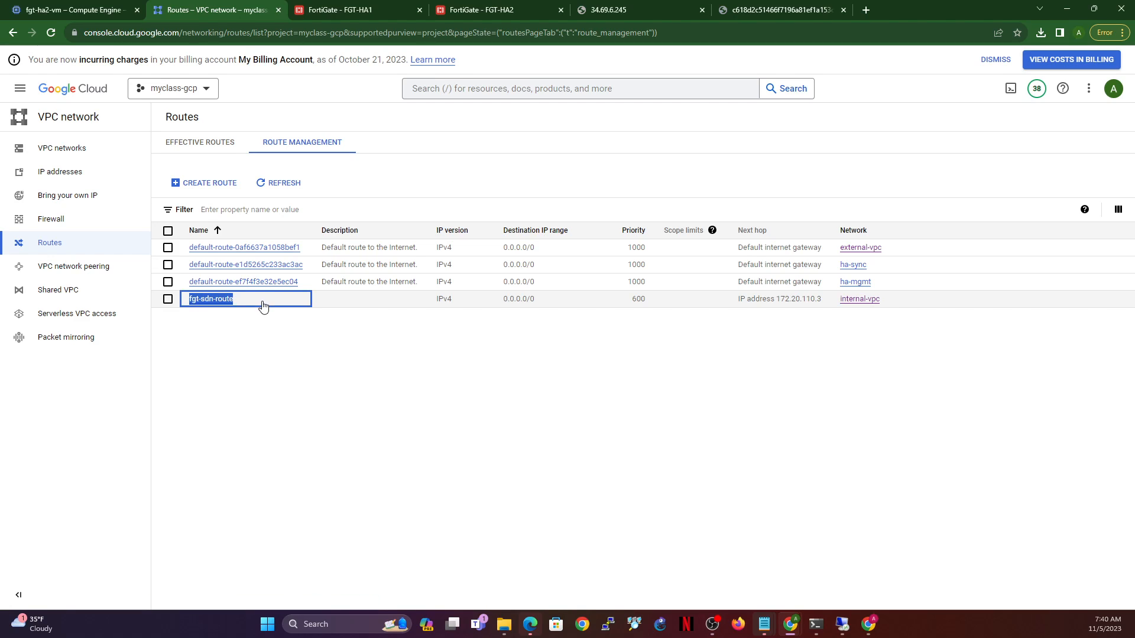
# - Add the fgt-sdn-route route entry to the connector and leave the route configuration
pyautogui.click(347, 9)
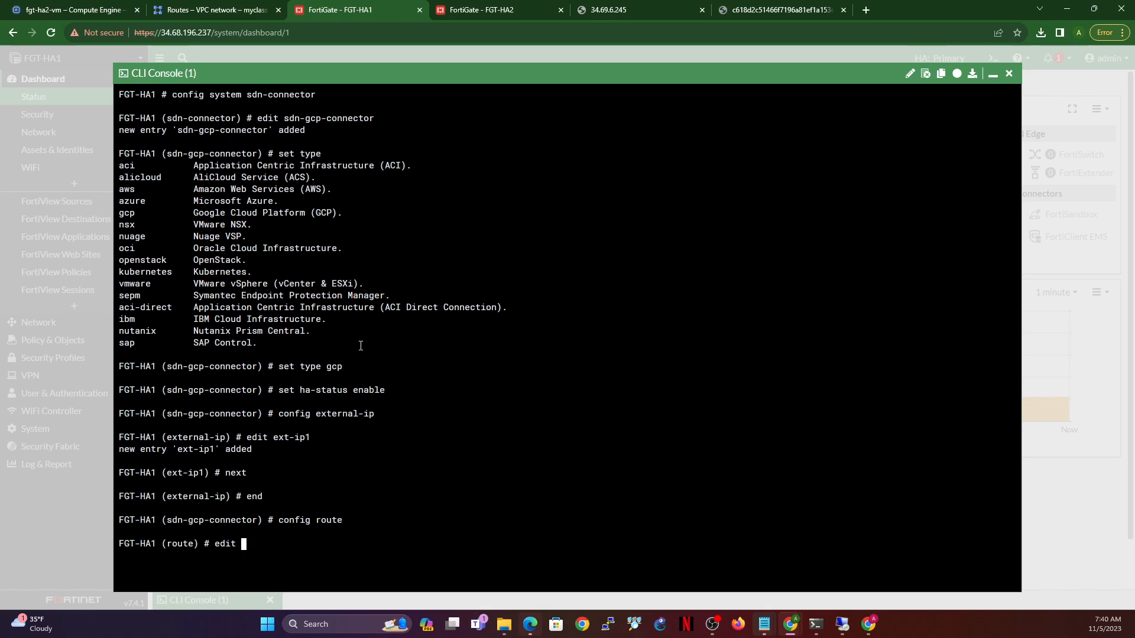
pyautogui.hotkey('ctrl', 'v')
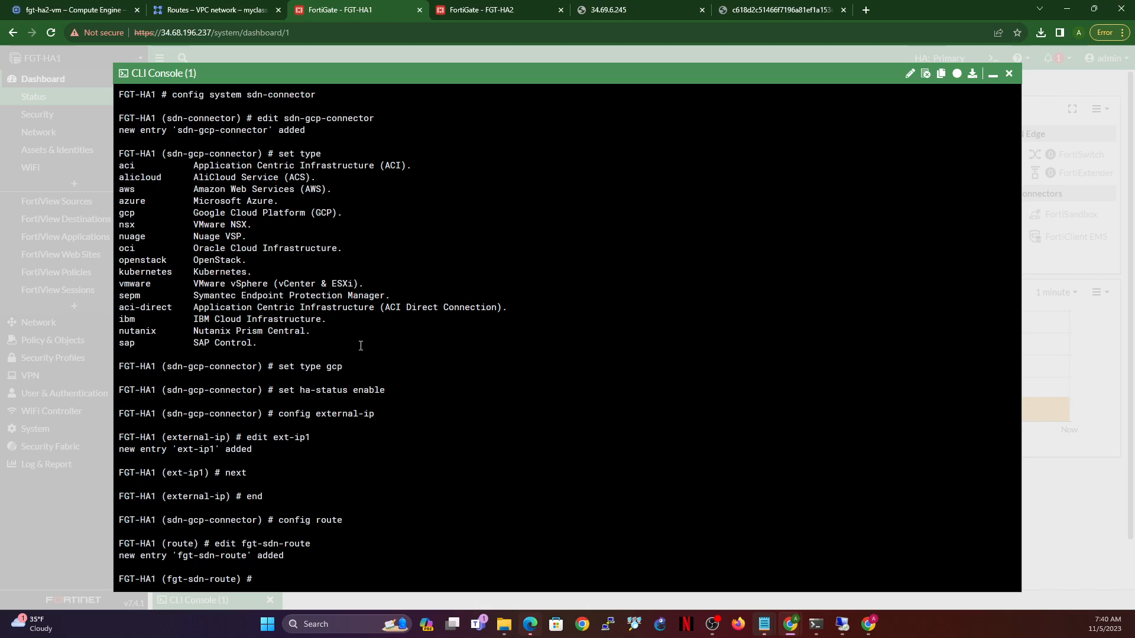
pyautogui.write('next')
pyautogui.press('Return')
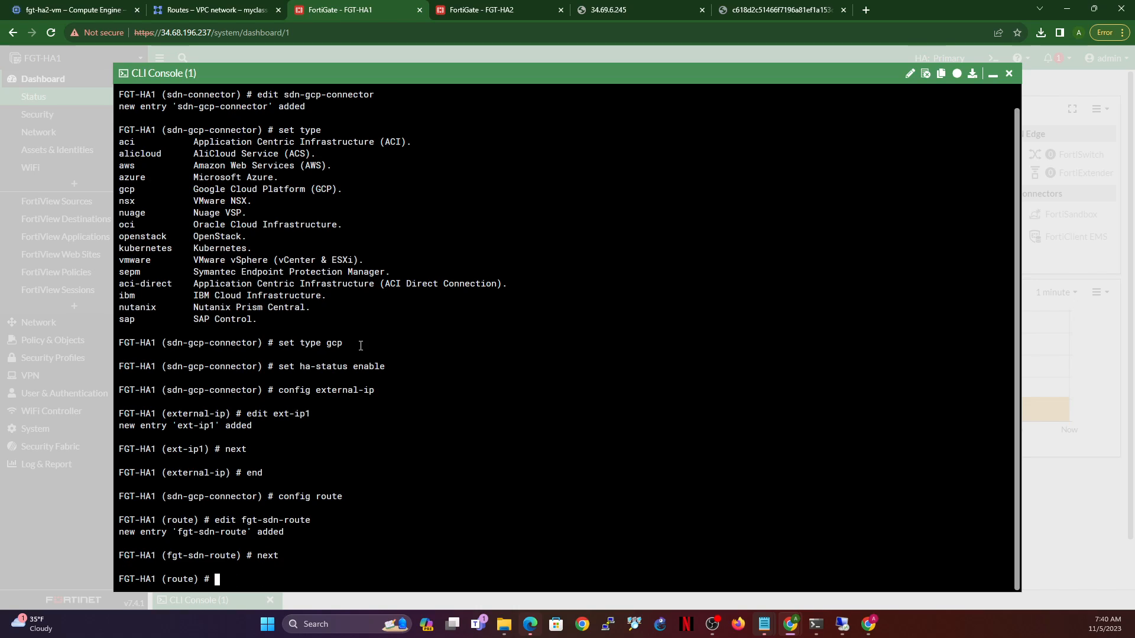
pyautogui.write('end')
pyautogui.press('Return')
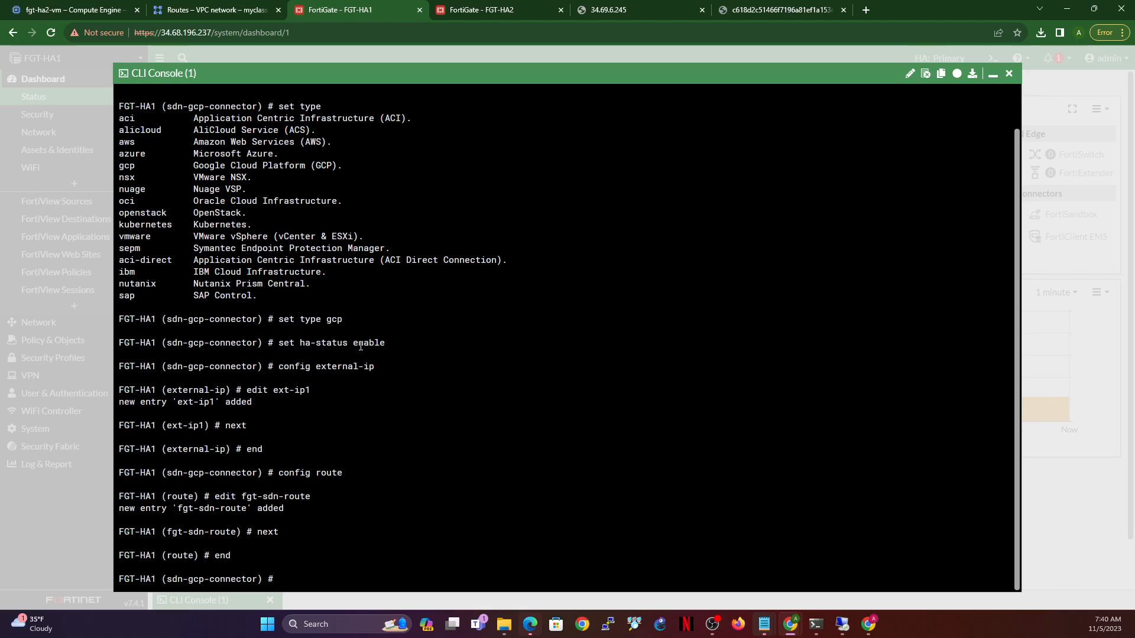
# - Disable use-metadata-iam and start typing the set gcp-project command
pyautogui.write('set use-metadata-iam ')
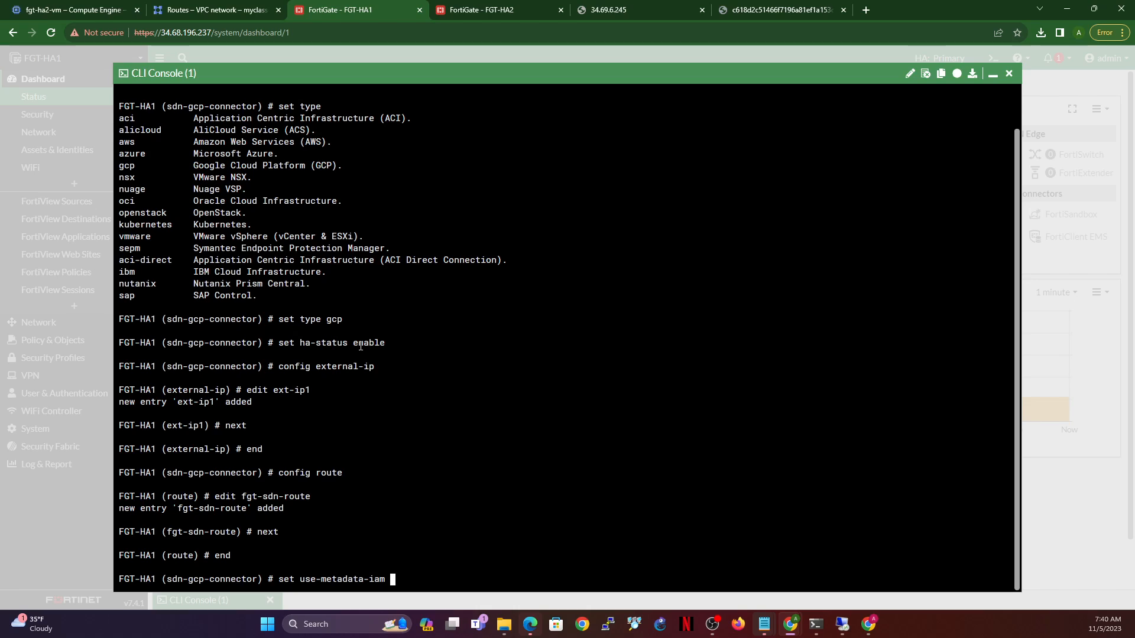
pyautogui.write('disable')
pyautogui.press('Return')
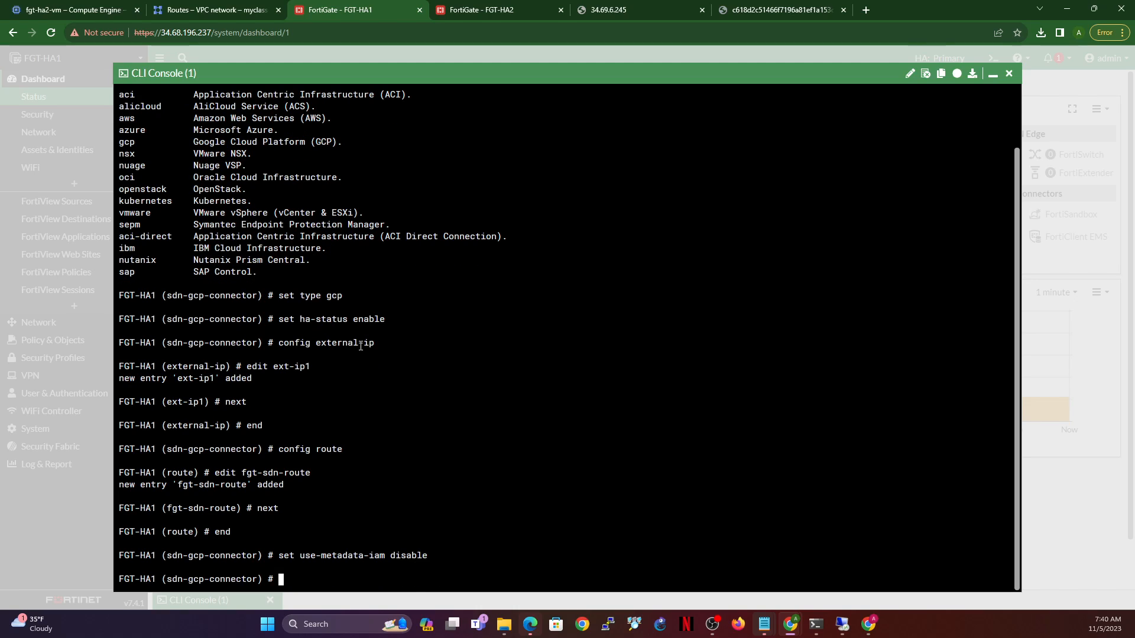
pyautogui.write('set gcp-protject')
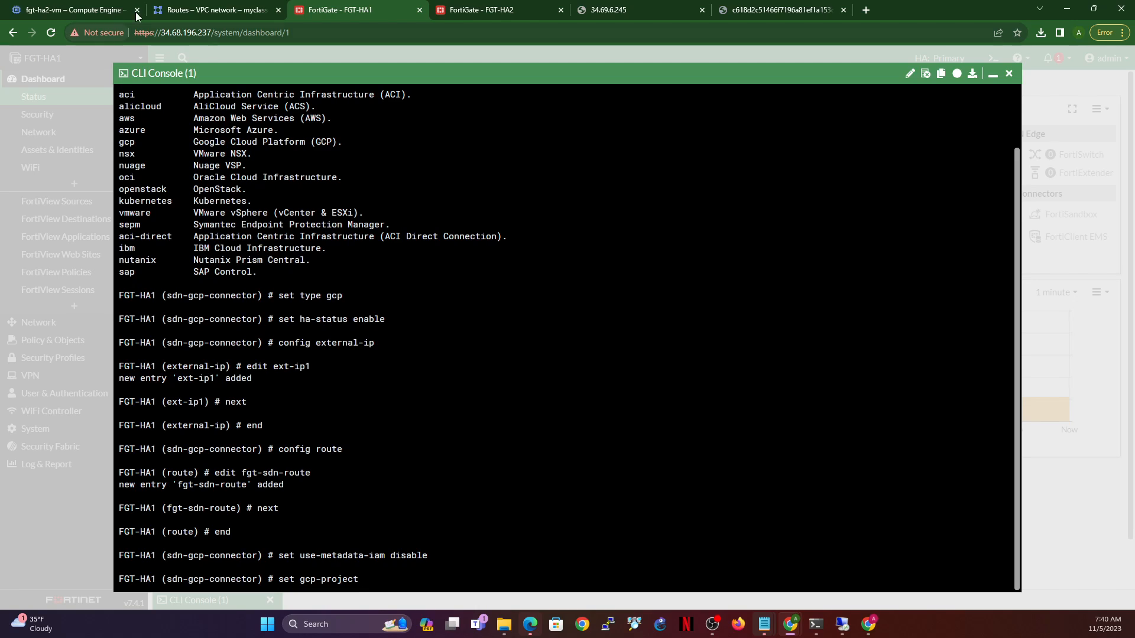
# - Copy the myclass-gcp project ID from Google Cloud's project picker
pyautogui.click(214, 10)
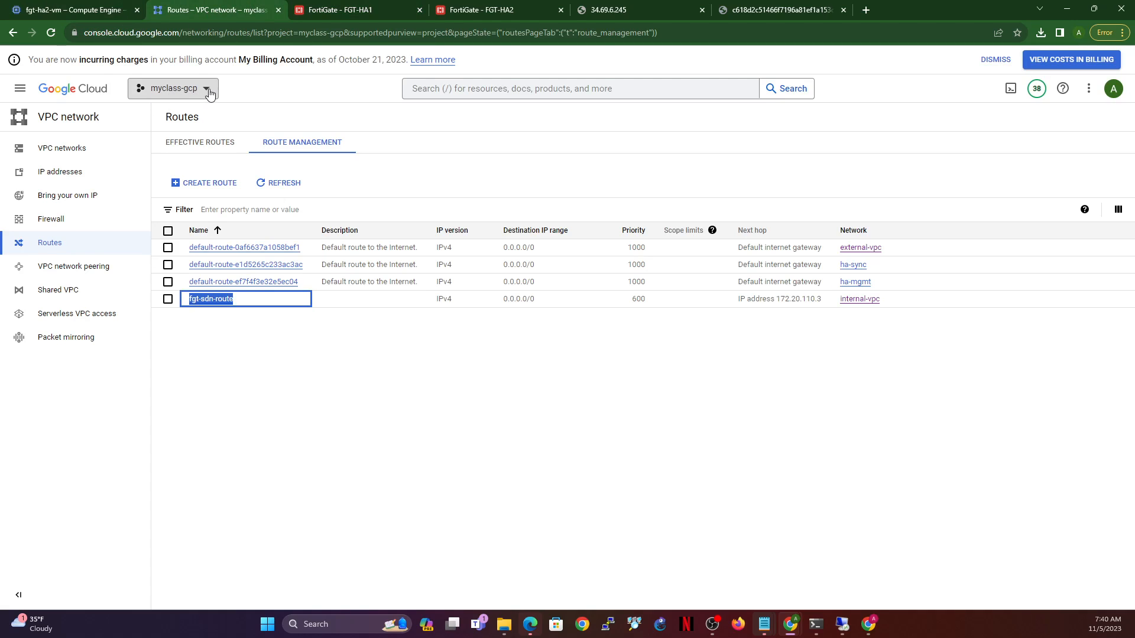
pyautogui.click(190, 90)
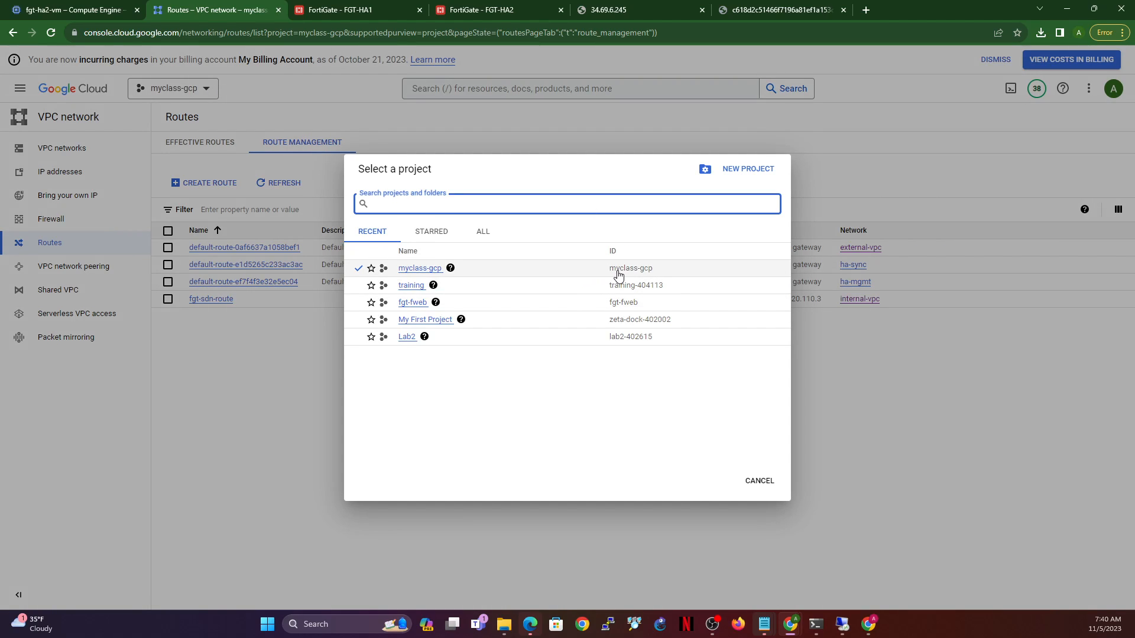
pyautogui.moveTo(609, 270); pyautogui.dragTo(657, 274)
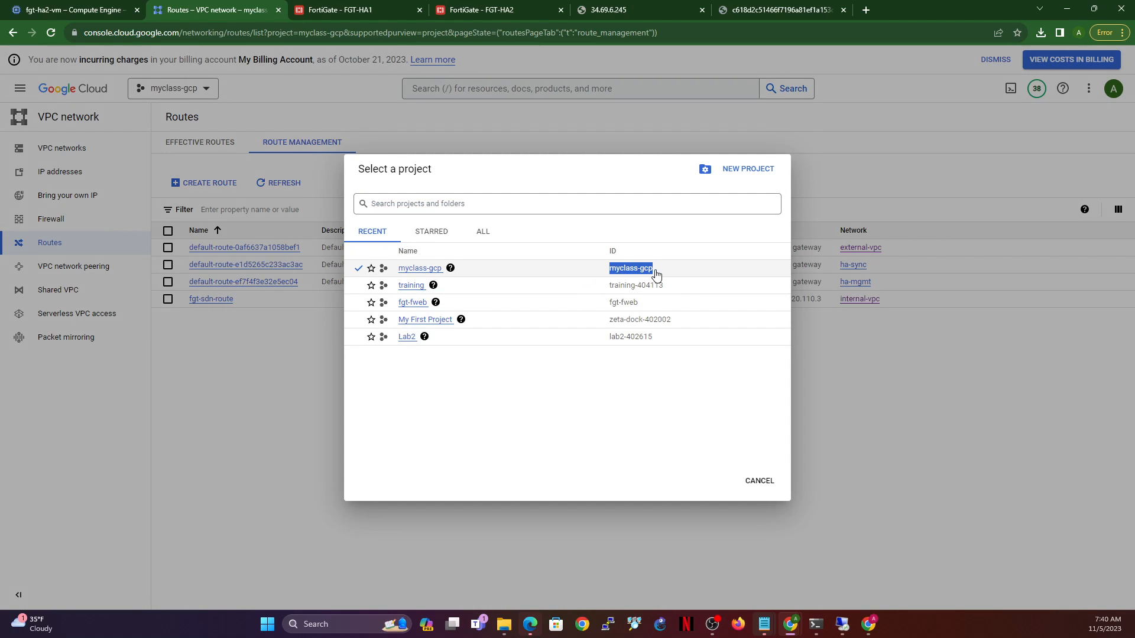
pyautogui.hotkey('ctrl', 'c')
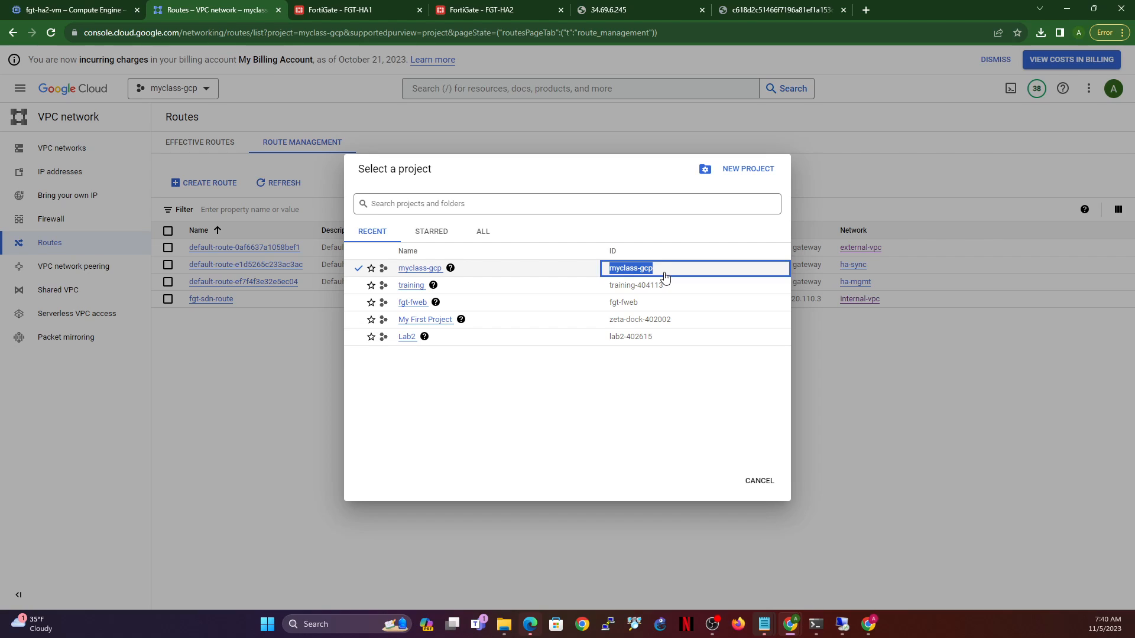
pyautogui.click(367, 10)
# - Try set gcp-project myclass-gcp, which fails, then list the connector's available settings with set ?
pyautogui.hotkey('ctrl', 'v')
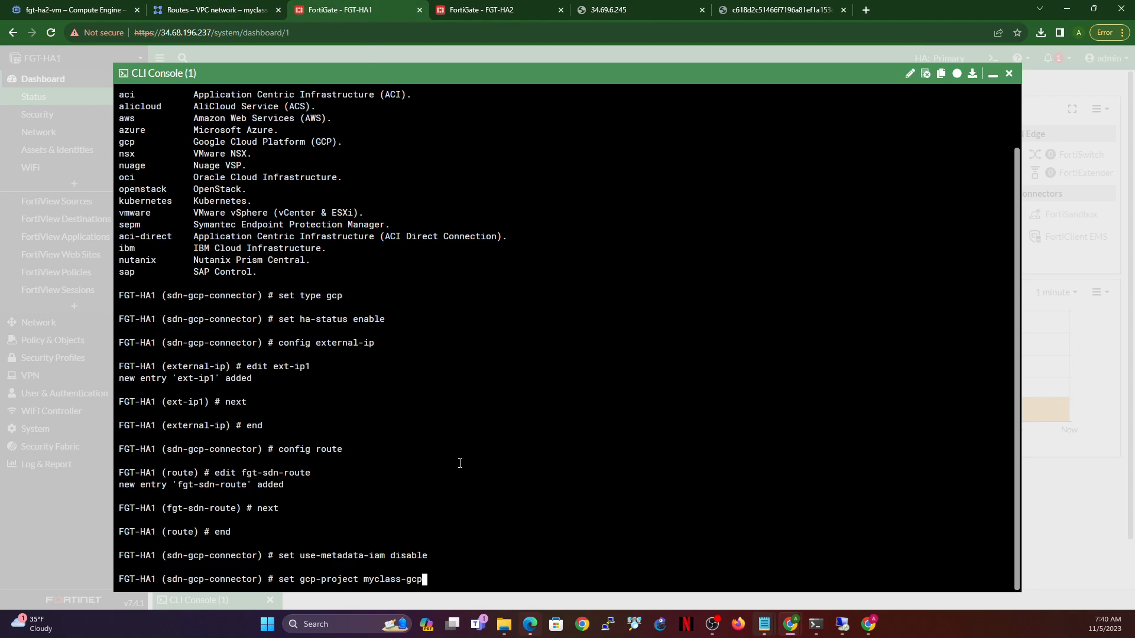
pyautogui.press('Return')
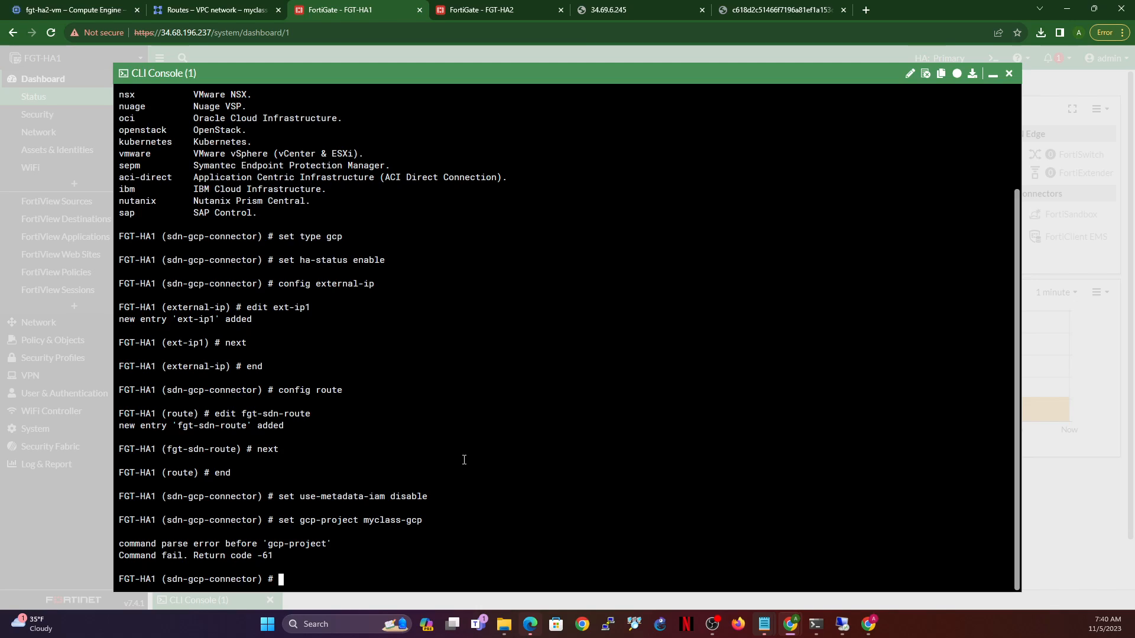
pyautogui.press('Up')
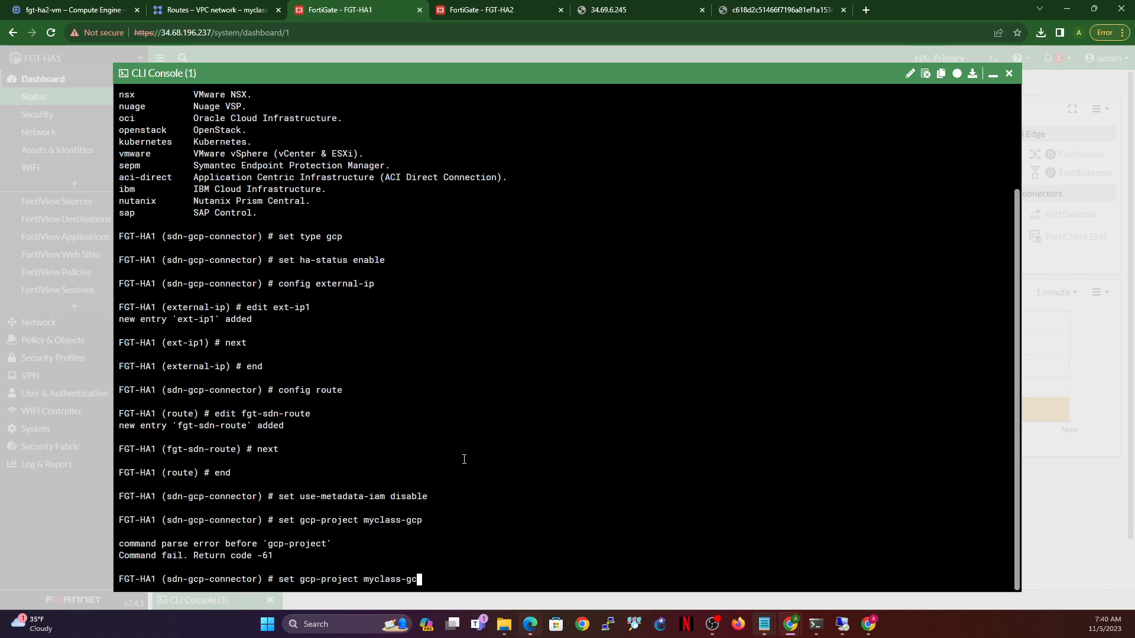
pyautogui.press('BackSpace')
pyautogui.press('BackSpace')
pyautogui.press('BackSpace')
pyautogui.press('BackSpace')
pyautogui.press('BackSpace')
pyautogui.press('BackSpace')
pyautogui.press('BackSpace')
pyautogui.press('BackSpace')
pyautogui.press('BackSpace')
pyautogui.press('BackSpace')
pyautogui.press('BackSpace')
pyautogui.press('BackSpace')
pyautogui.press('BackSpace')
pyautogui.press('BackSpace')
pyautogui.press('BackSpace')
pyautogui.press('BackSpace')
pyautogui.press('BackSpace')
pyautogui.press('BackSpace')
pyautogui.press('BackSpace')
pyautogui.press('BackSpace')
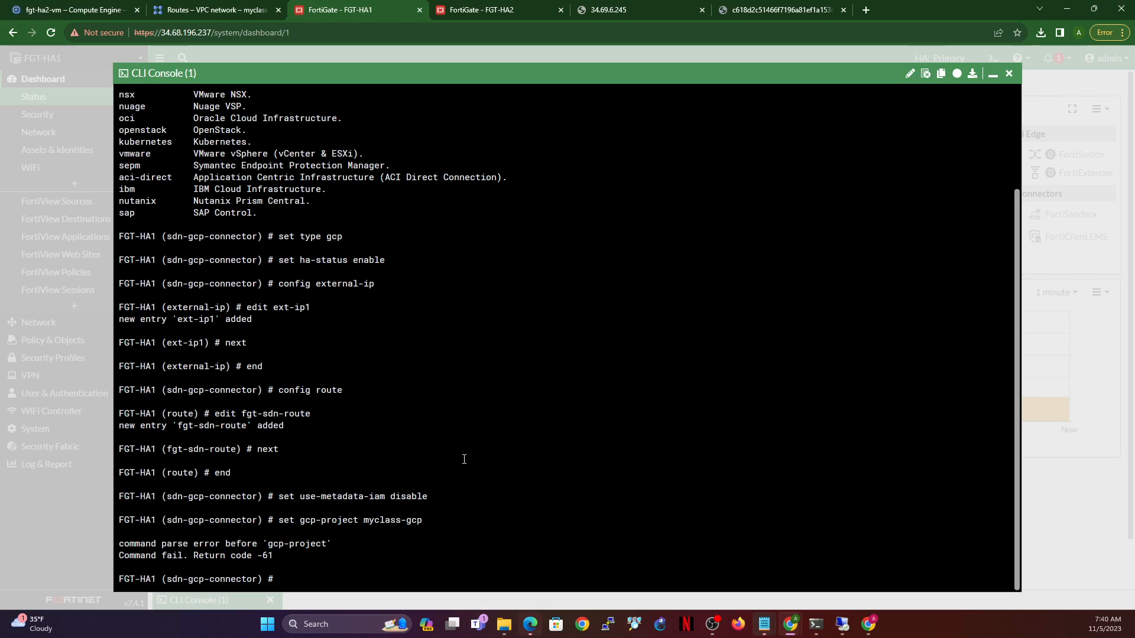
pyautogui.write('set')
pyautogui.press('?')
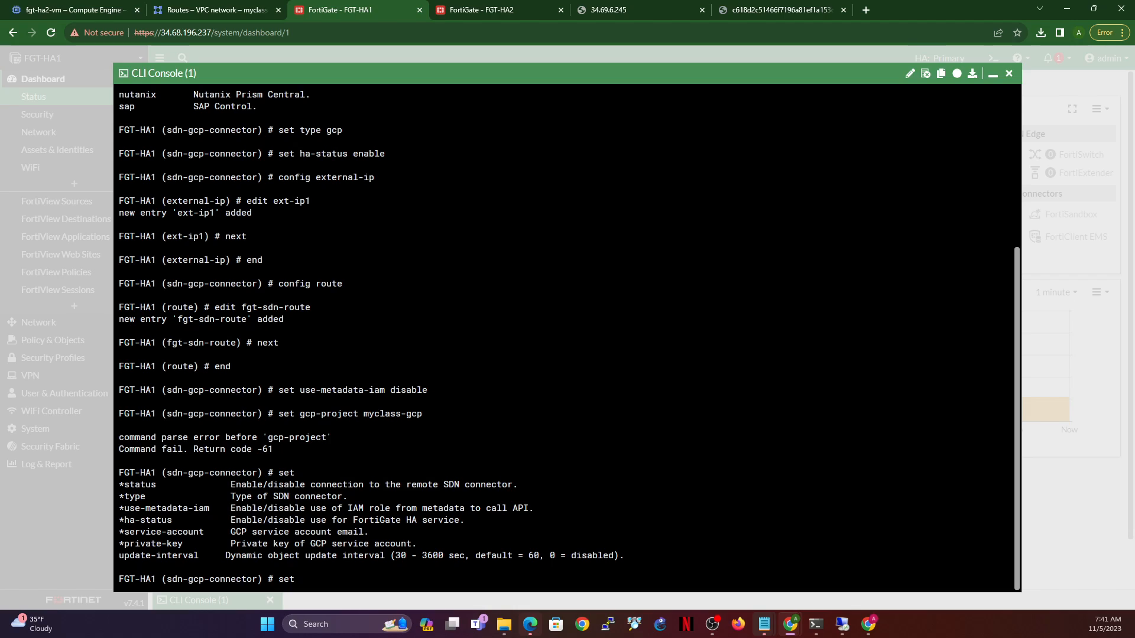
pyautogui.press('BackSpace')
pyautogui.press('BackSpace')
pyautogui.press('BackSpace')
# - Create a gcp-project-list entry myclass-gcp and begin the set gcp-zone-list command
pyautogui.write('config g')
pyautogui.press('Tab')
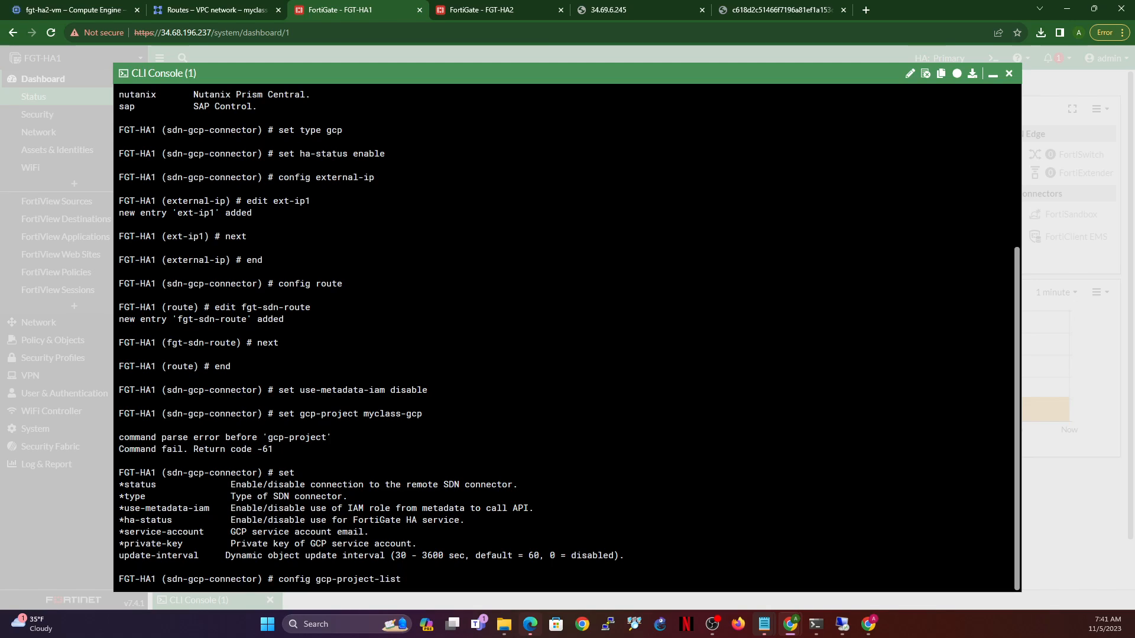
pyautogui.press('Return')
pyautogui.write('edit')
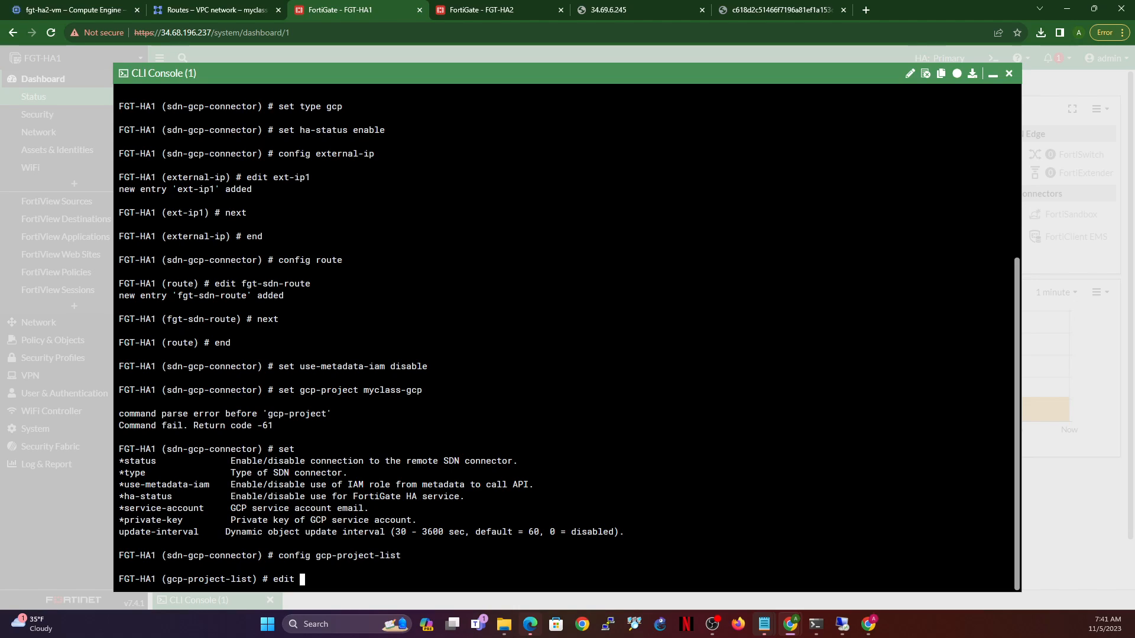
pyautogui.hotkey('ctrl', 'v')
pyautogui.press('Return')
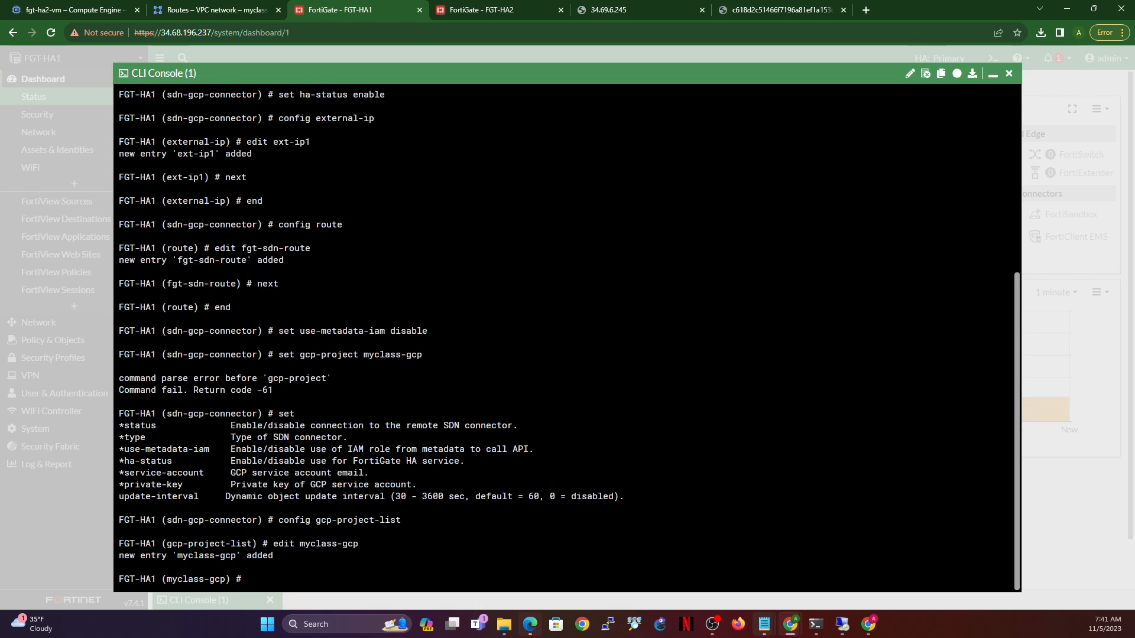
pyautogui.write('set gcp-zone-list')
# - Copy fortigate-payg-1-vm's zone us-central1-c from the Compute Engine VM instances list
pyautogui.click(190, 9)
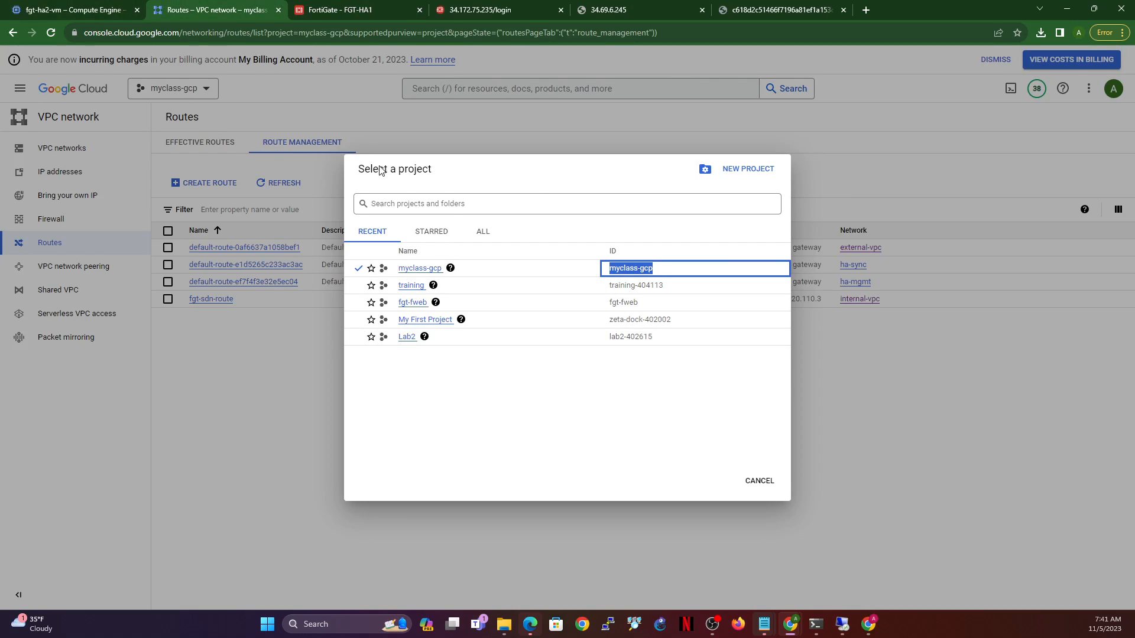
pyautogui.click(758, 482)
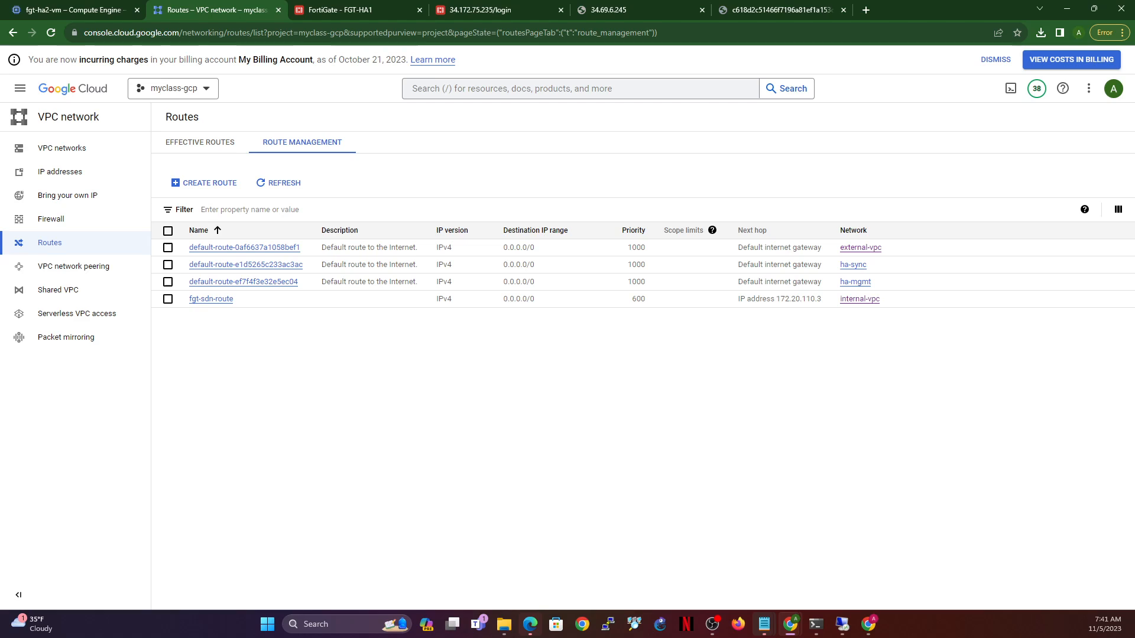
pyautogui.click(17, 95)
pyautogui.moveTo(89, 314)
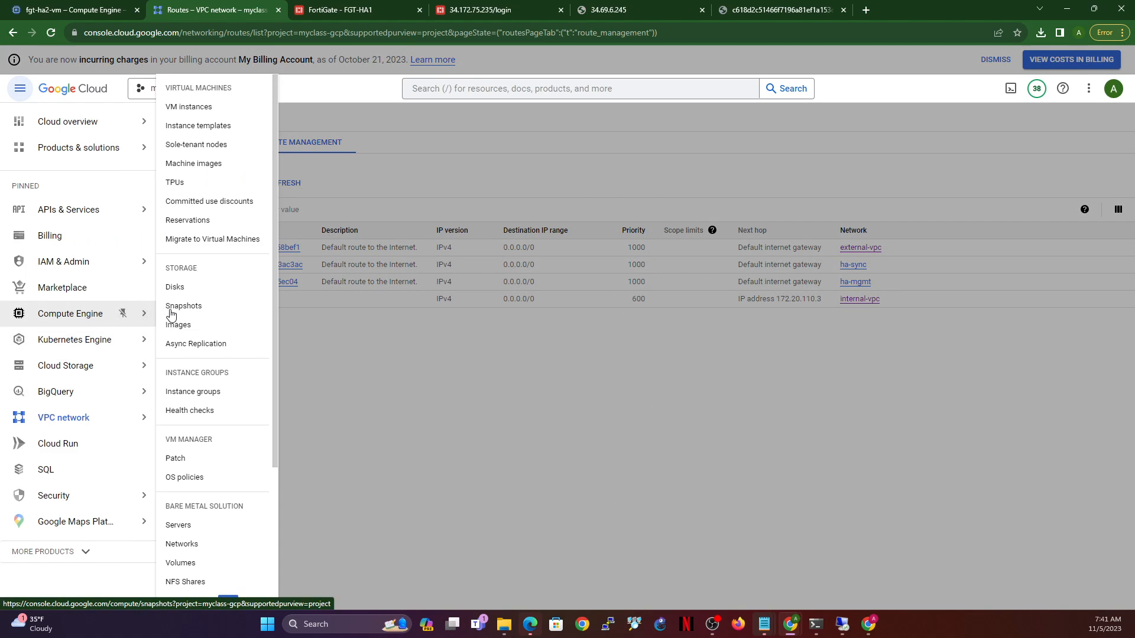
pyautogui.click(207, 107)
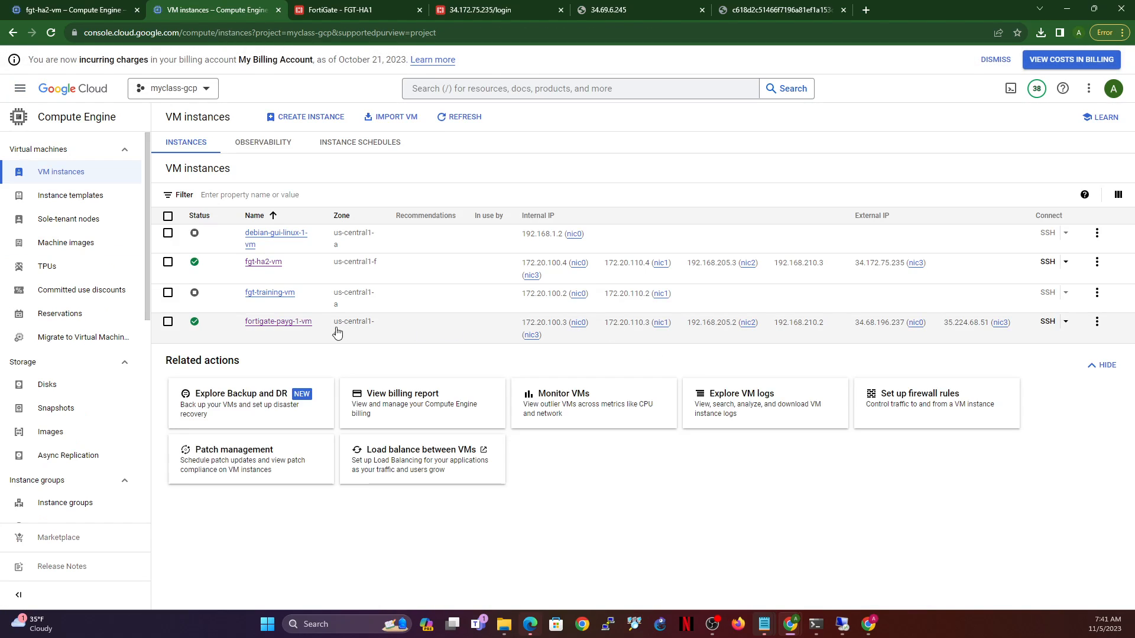
pyautogui.moveTo(334, 324); pyautogui.dragTo(338, 334)
pyautogui.hotkey('ctrl', 'c')
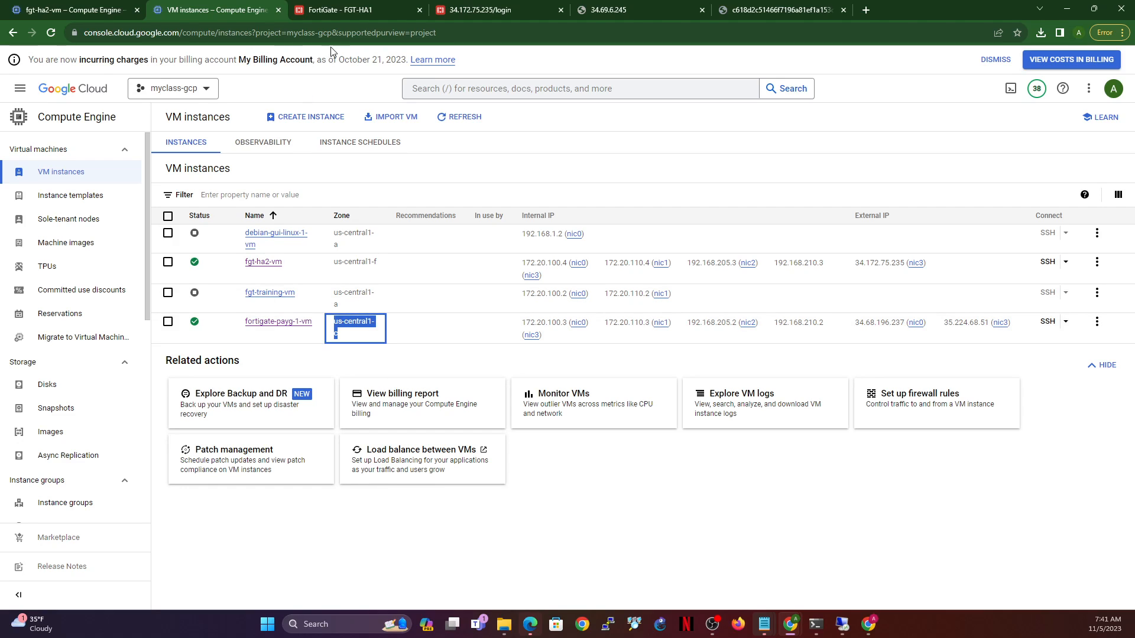
pyautogui.click(356, 14)
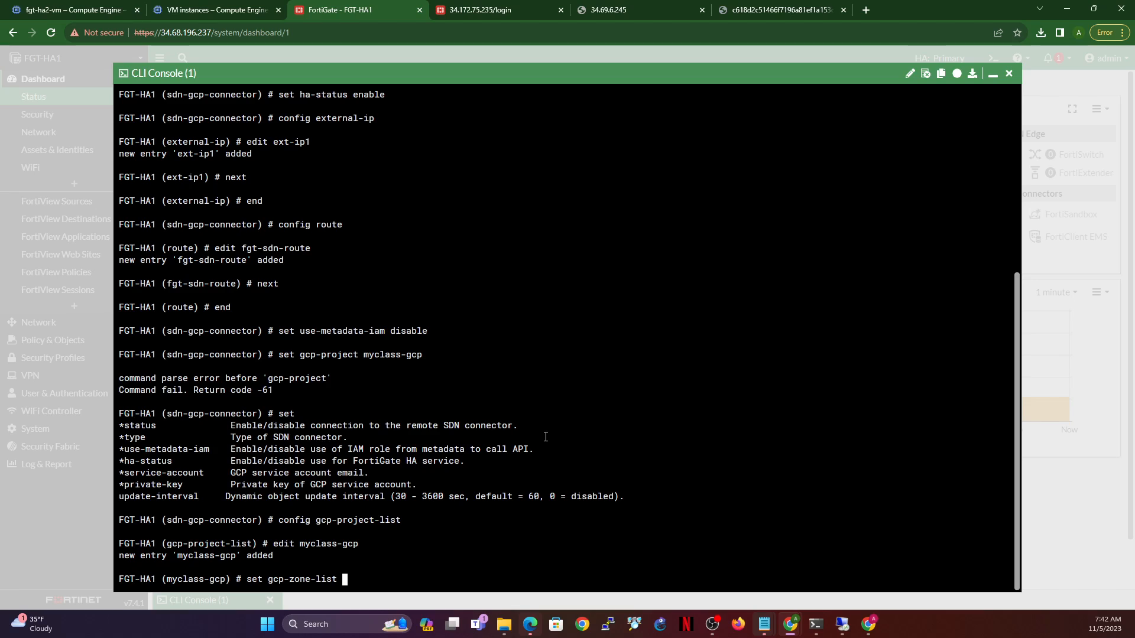
# - Set gcp-zone-list to us-central1-c, close the myclass-gcp entry, and begin set service-account
pyautogui.hotkey('ctrl', 'v')
pyautogui.press('Return')
pyautogui.write('next')
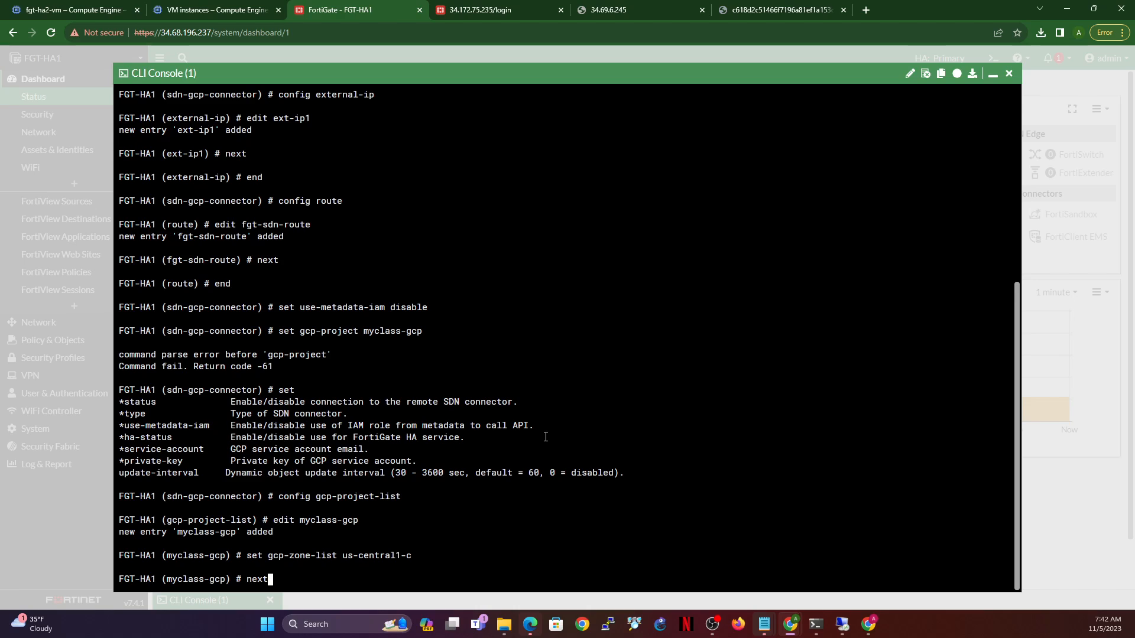
pyautogui.press('Return')
pyautogui.write('end')
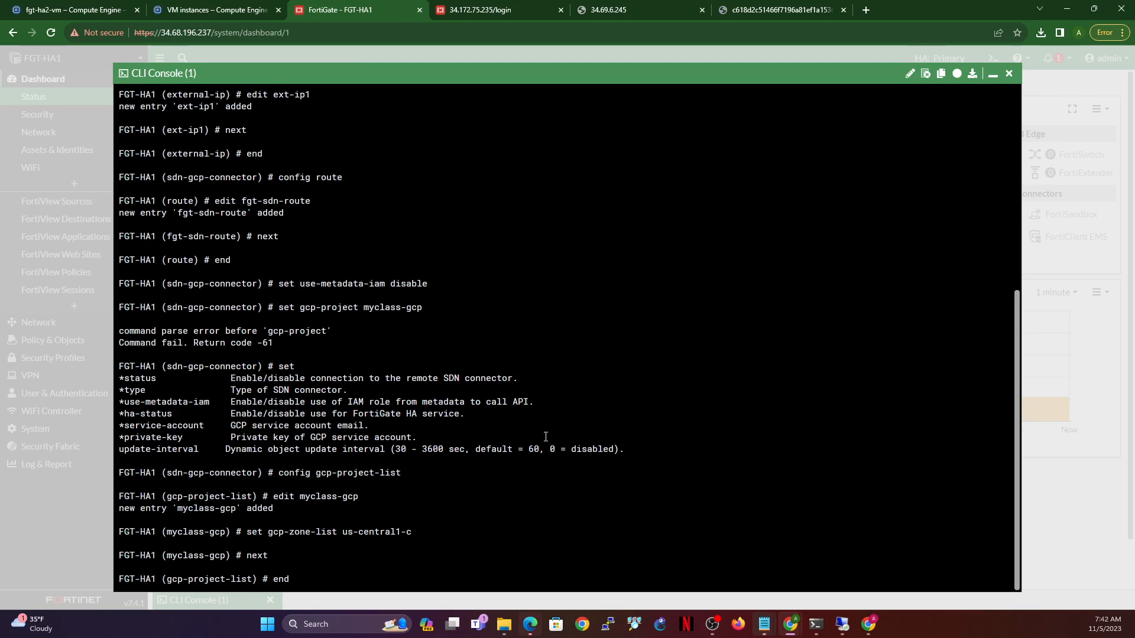
pyautogui.press('Return')
pyautogui.write('set se')
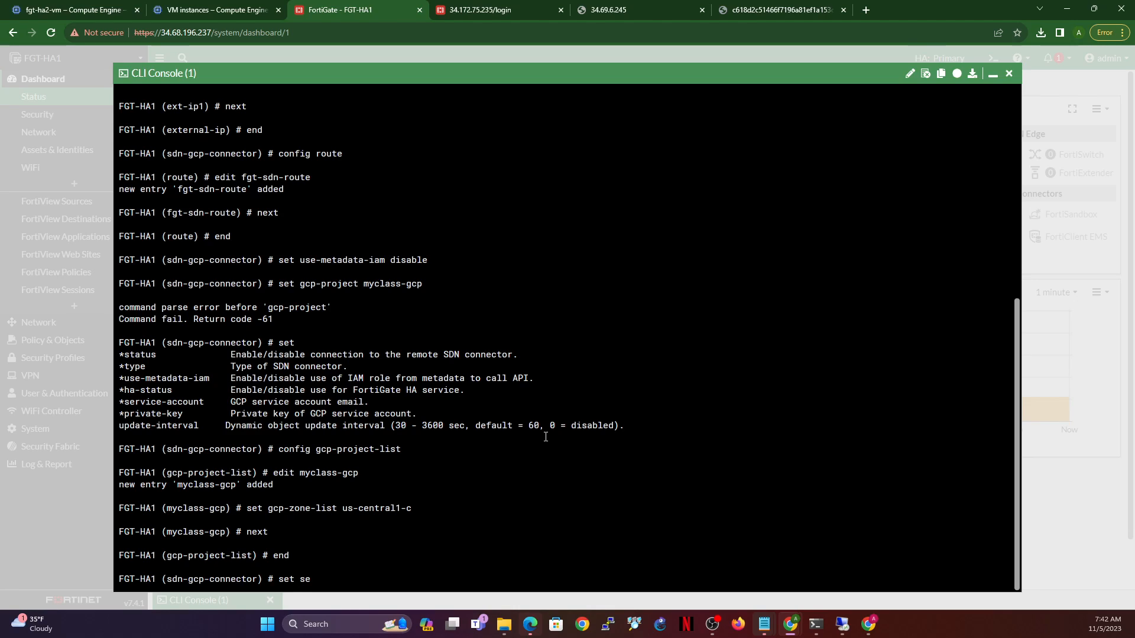
pyautogui.press('Tab')
# - Copy the fgt-sdn service account's email from the Service accounts page
pyautogui.click(195, 10)
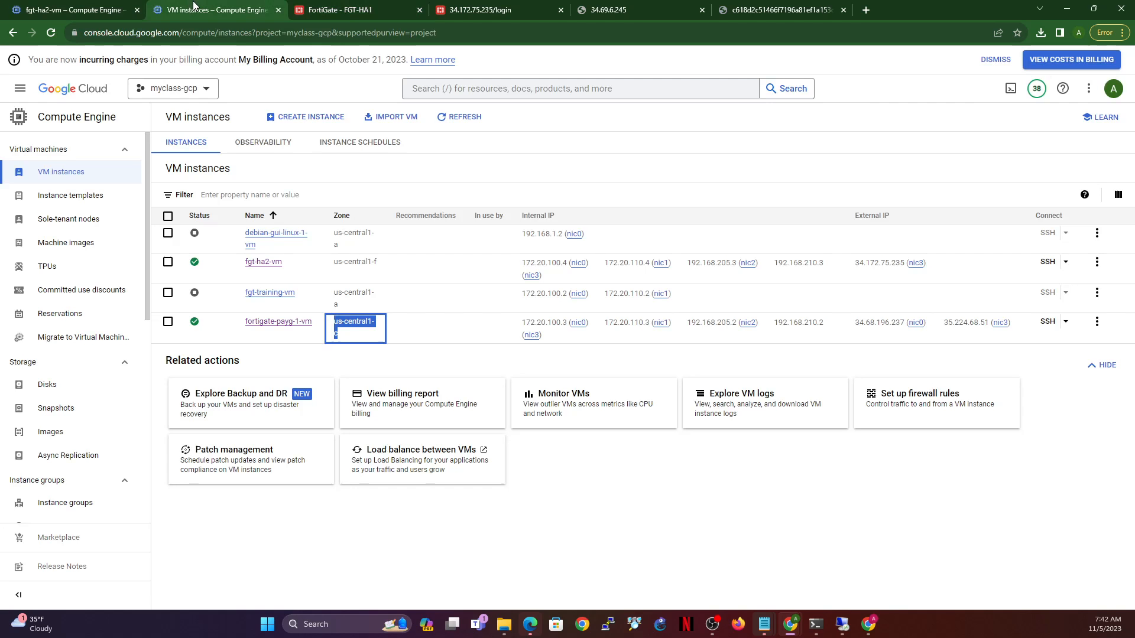
pyautogui.click(22, 90)
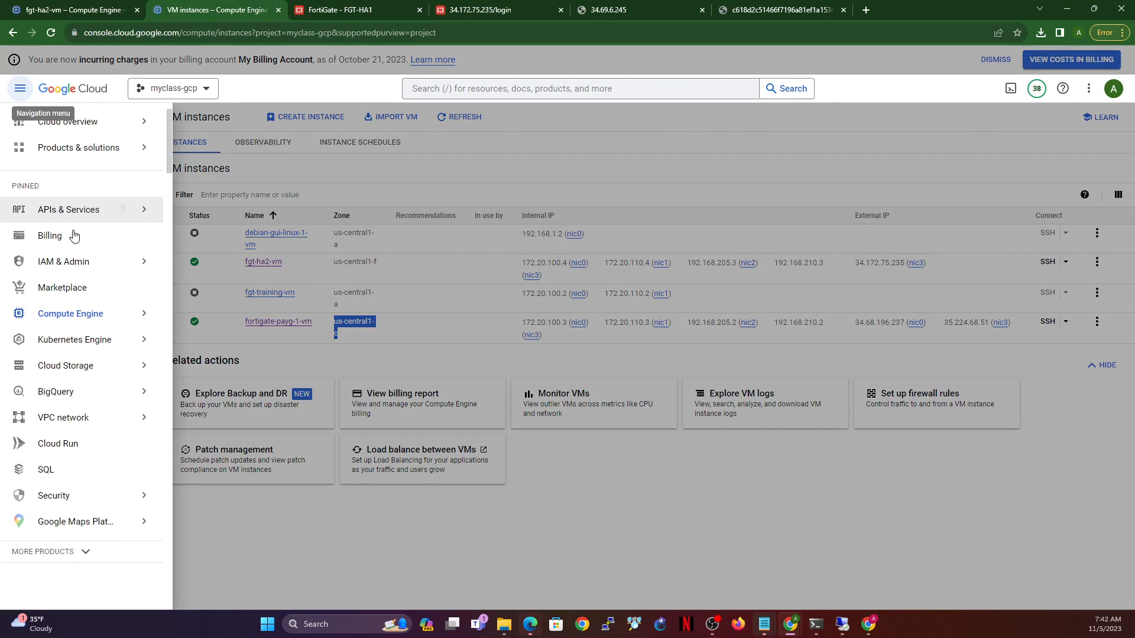
pyautogui.moveTo(62, 262)
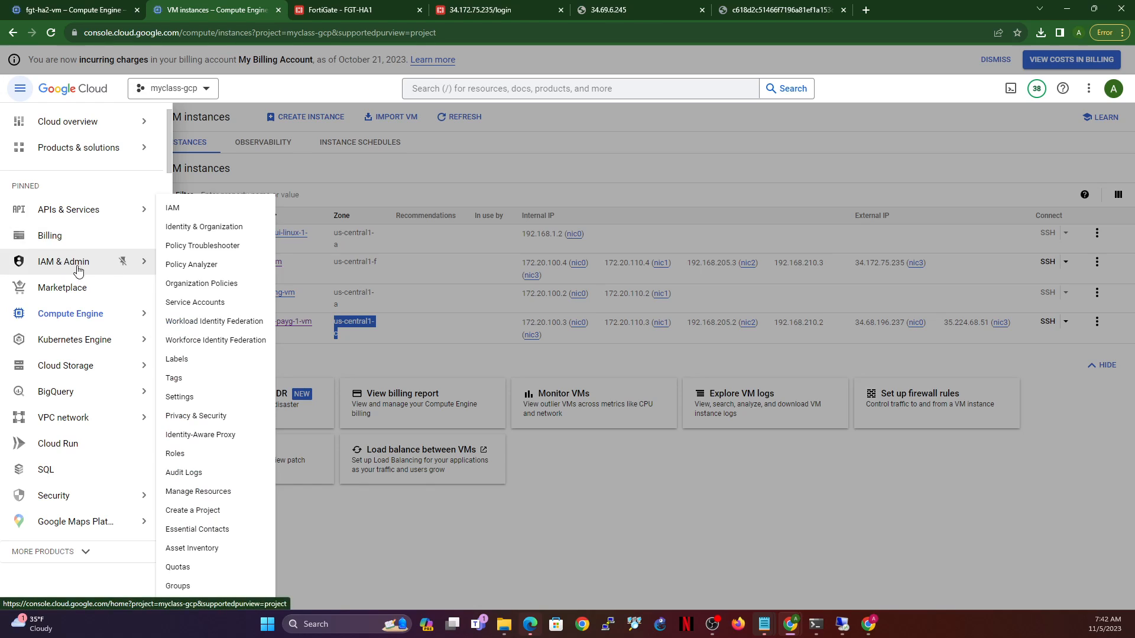
pyautogui.click(197, 303)
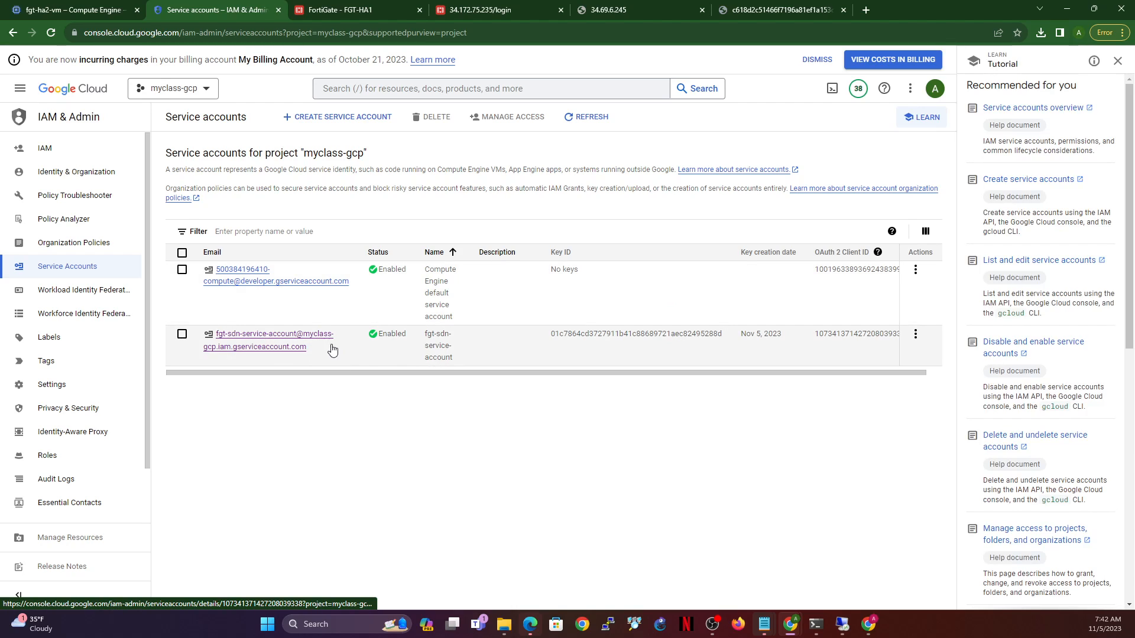
pyautogui.click(314, 349)
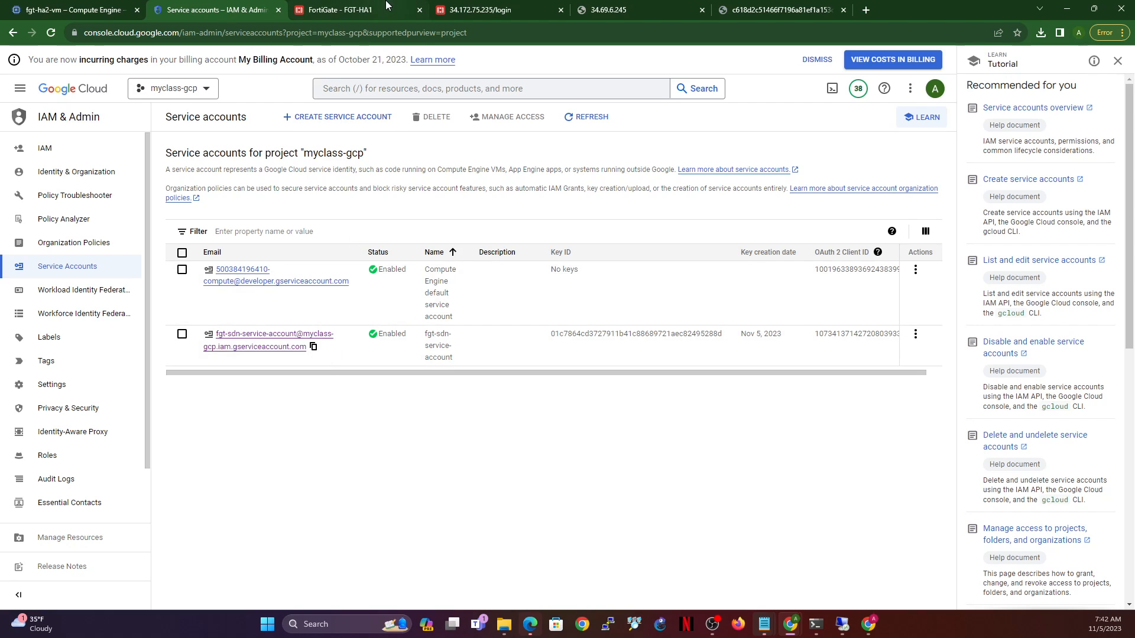
# - Set the connector's service-account to the pasted email and start typing set private-key
pyautogui.click(369, 9)
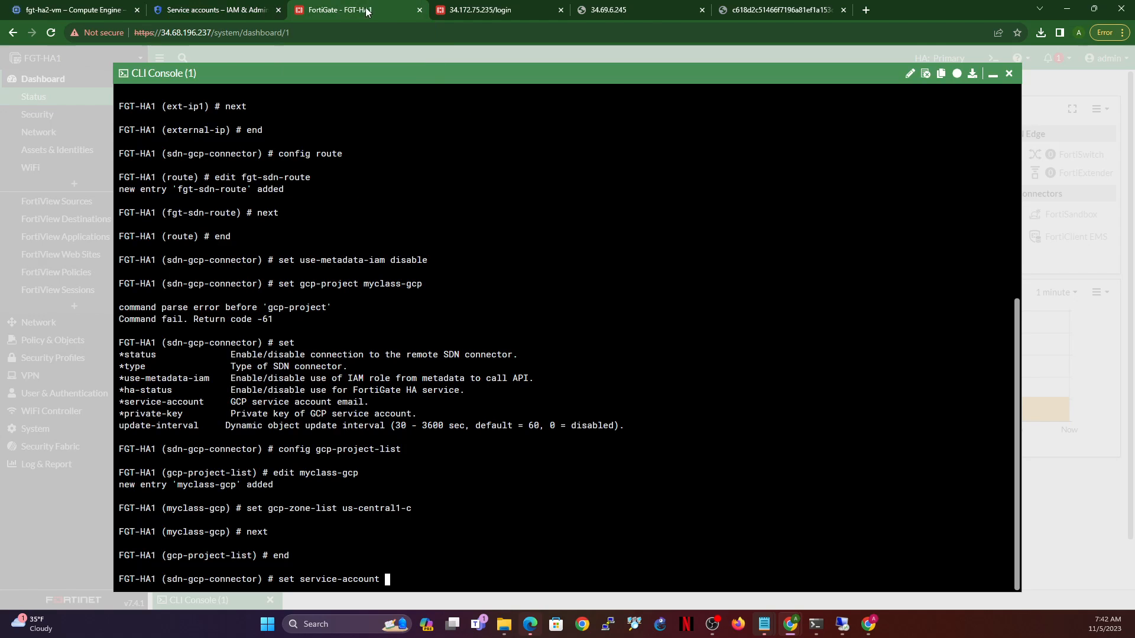
pyautogui.hotkey('ctrl', 'v')
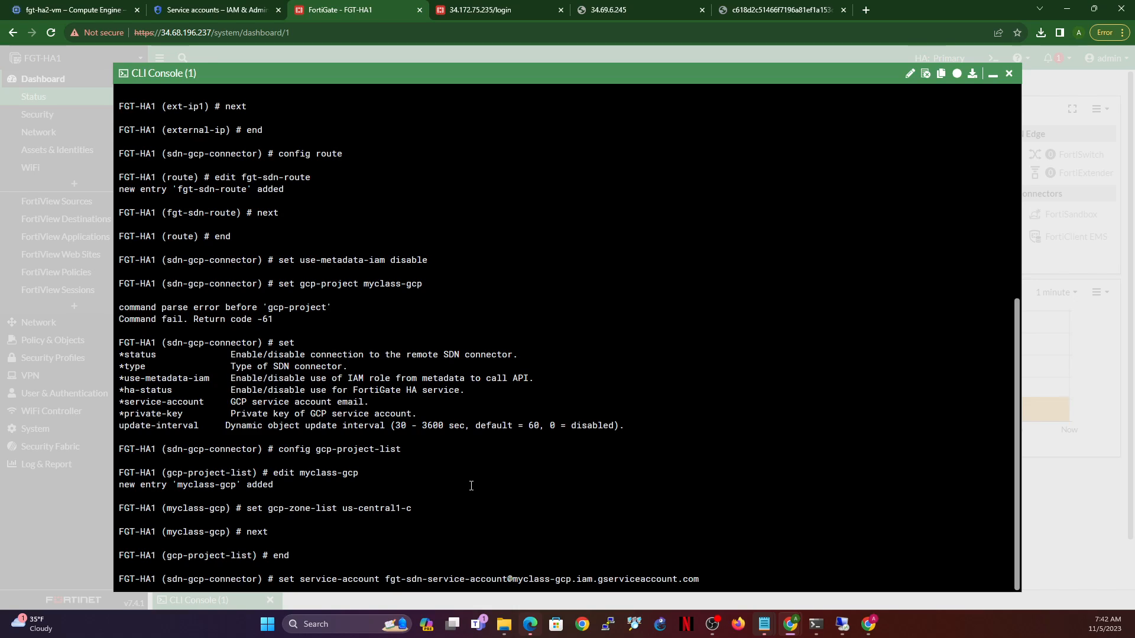
pyautogui.press('Return')
pyautogui.write('set private-key')
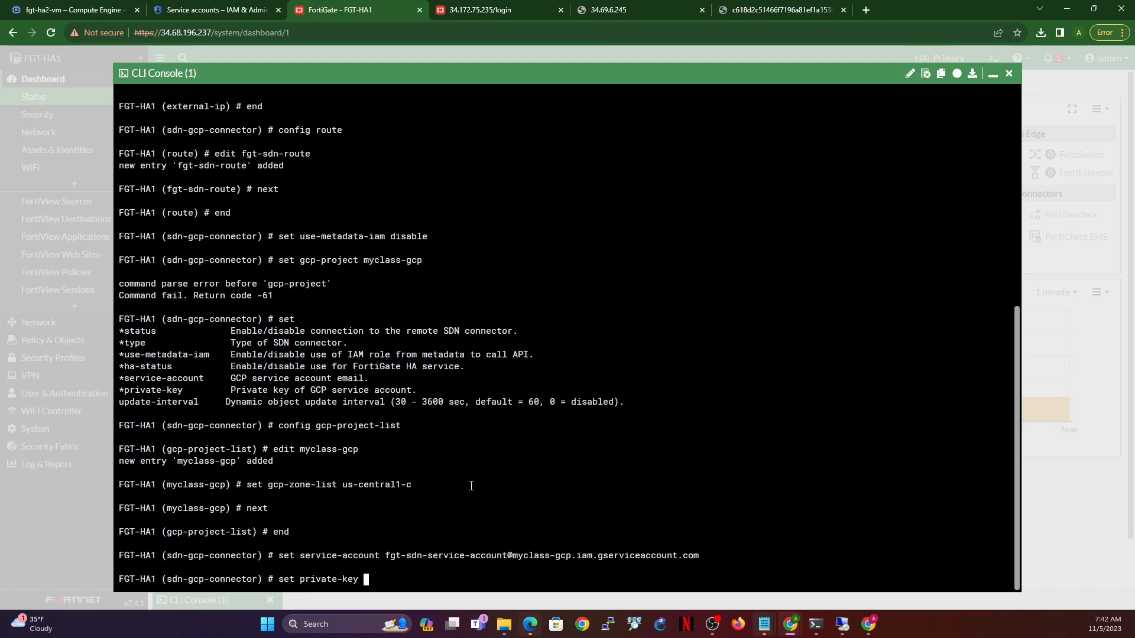
# - Open the downloaded service-account JSON key file and select its private_key value
pyautogui.click(1042, 29)
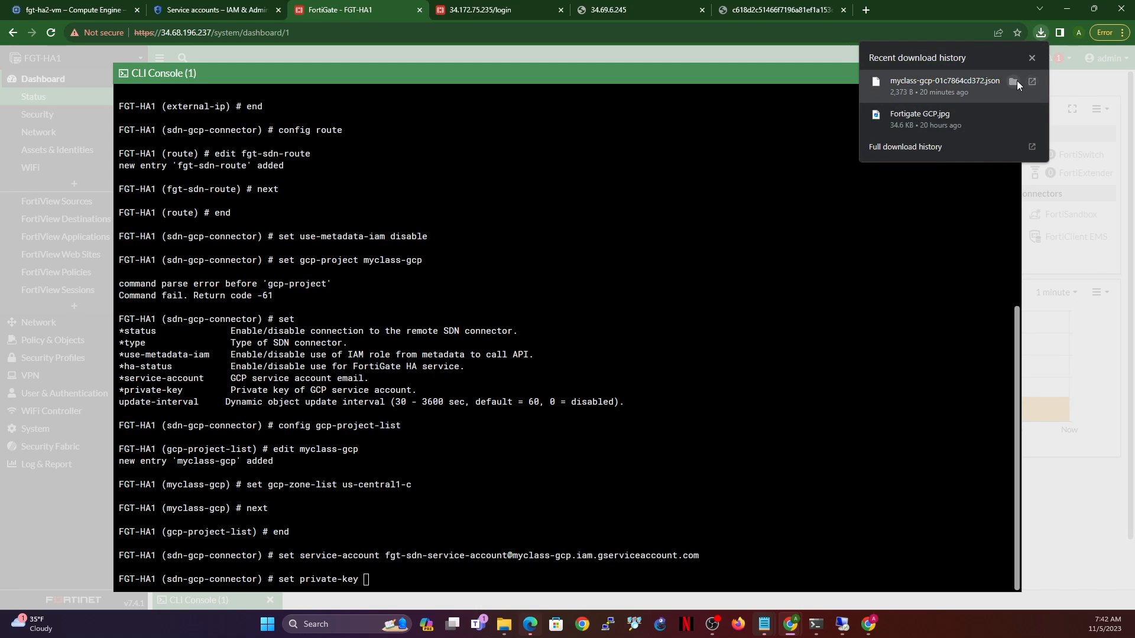
pyautogui.click(1014, 81)
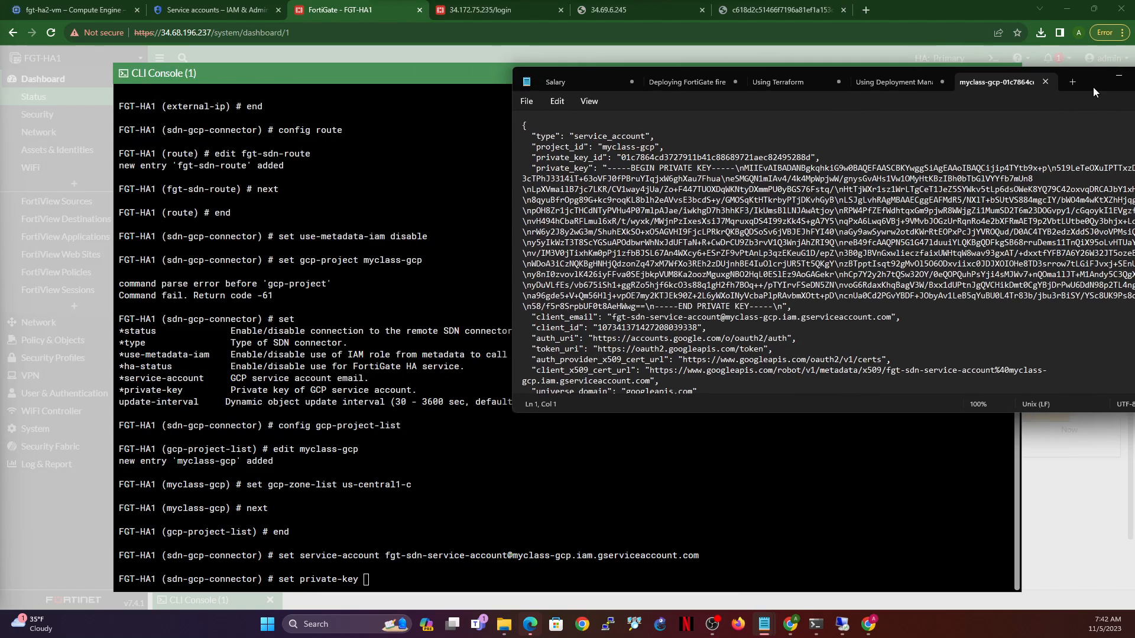
pyautogui.moveTo(1093, 87); pyautogui.dragTo(978, 112)
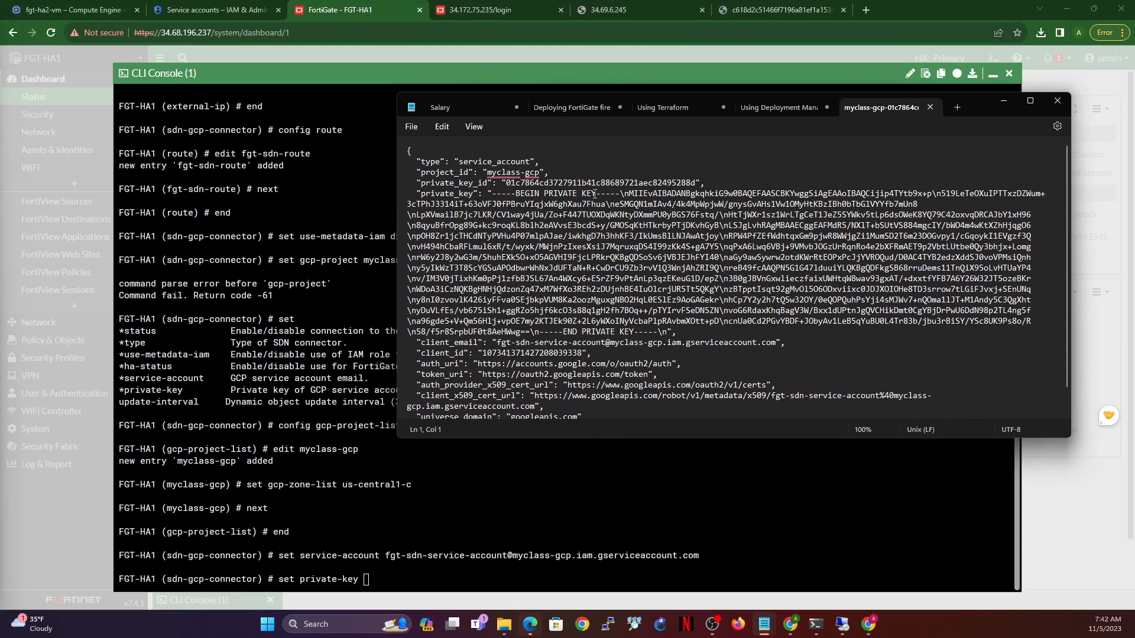
pyautogui.click(489, 172)
pyautogui.keyDown('shift'); pyautogui.click(568, 170); pyautogui.keyUp('shift')
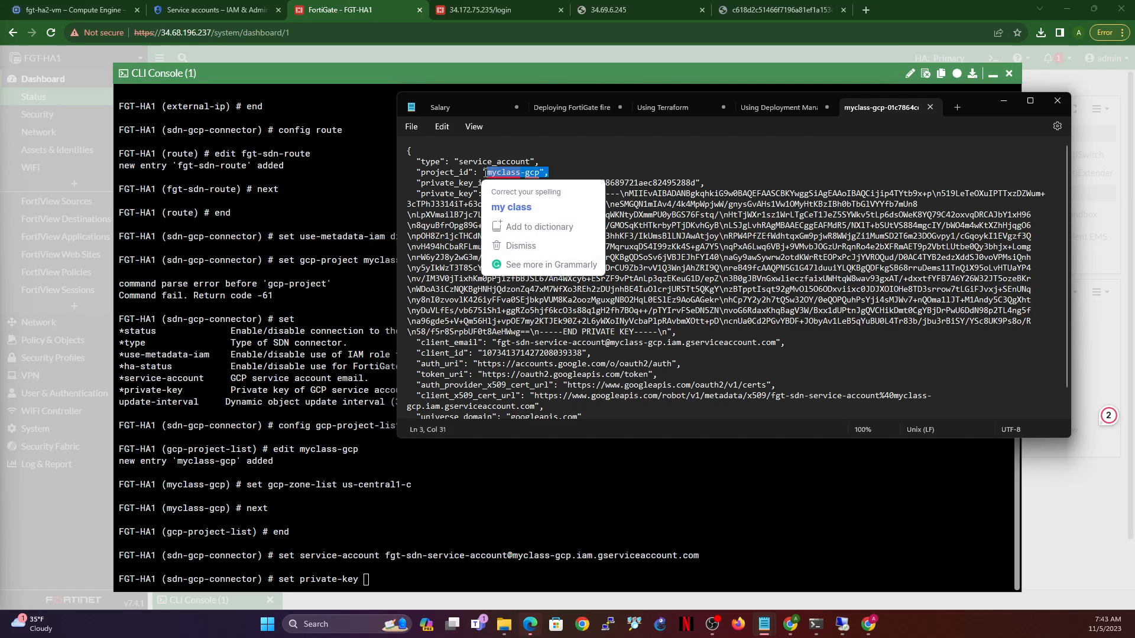
pyautogui.click(647, 174)
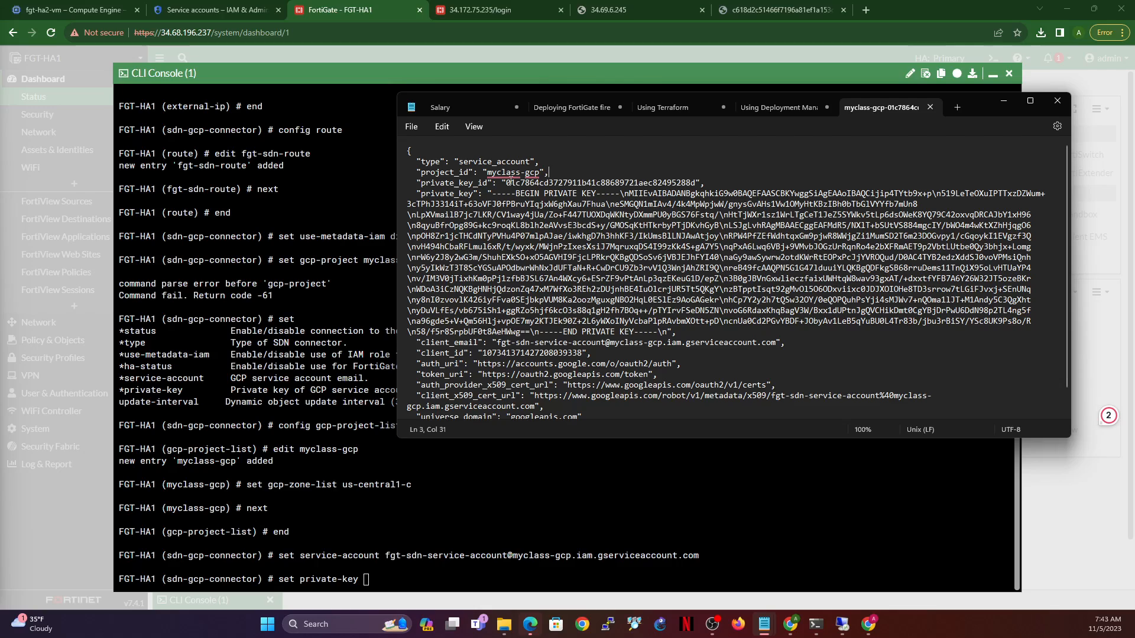
pyautogui.click(506, 183)
pyautogui.moveTo(489, 191); pyautogui.dragTo(593, 191)
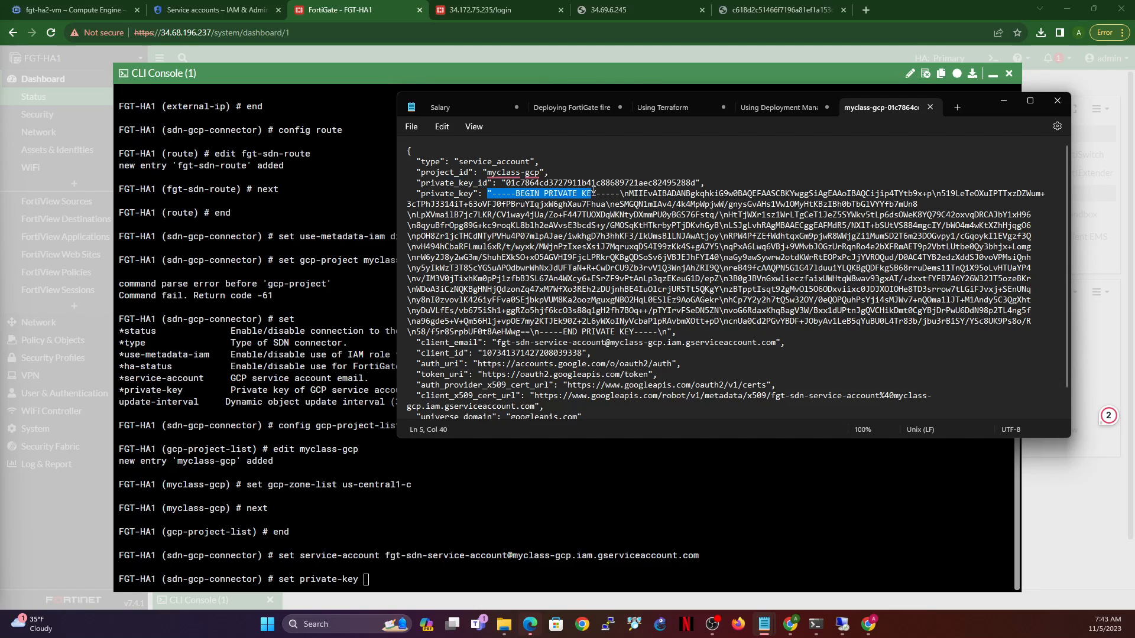
pyautogui.click(582, 193)
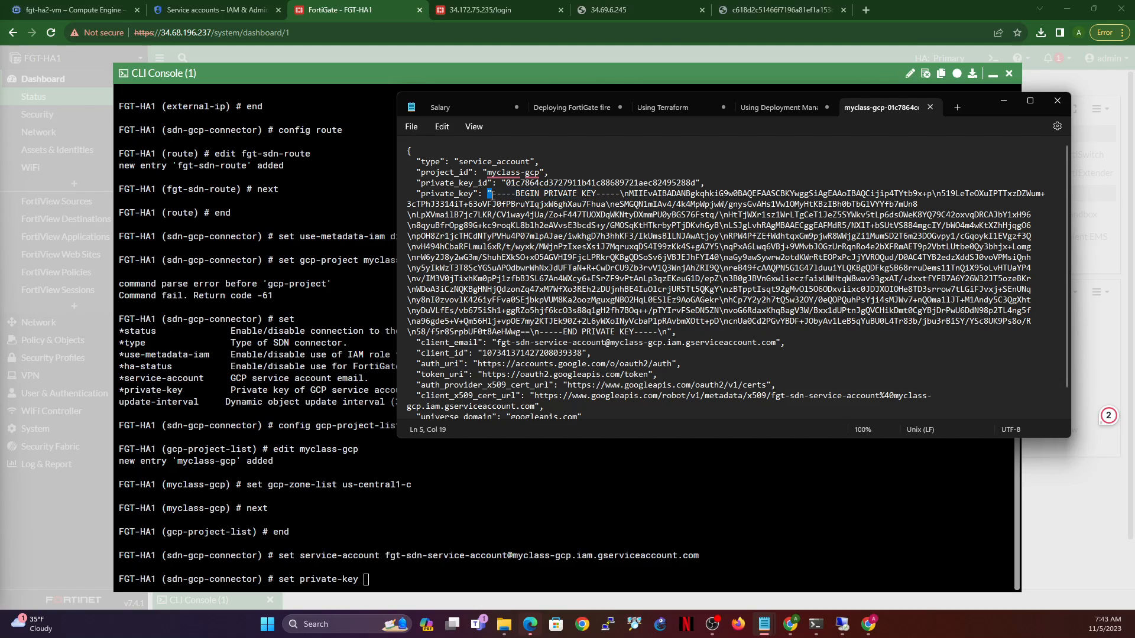
pyautogui.moveTo(490, 194); pyautogui.dragTo(674, 332)
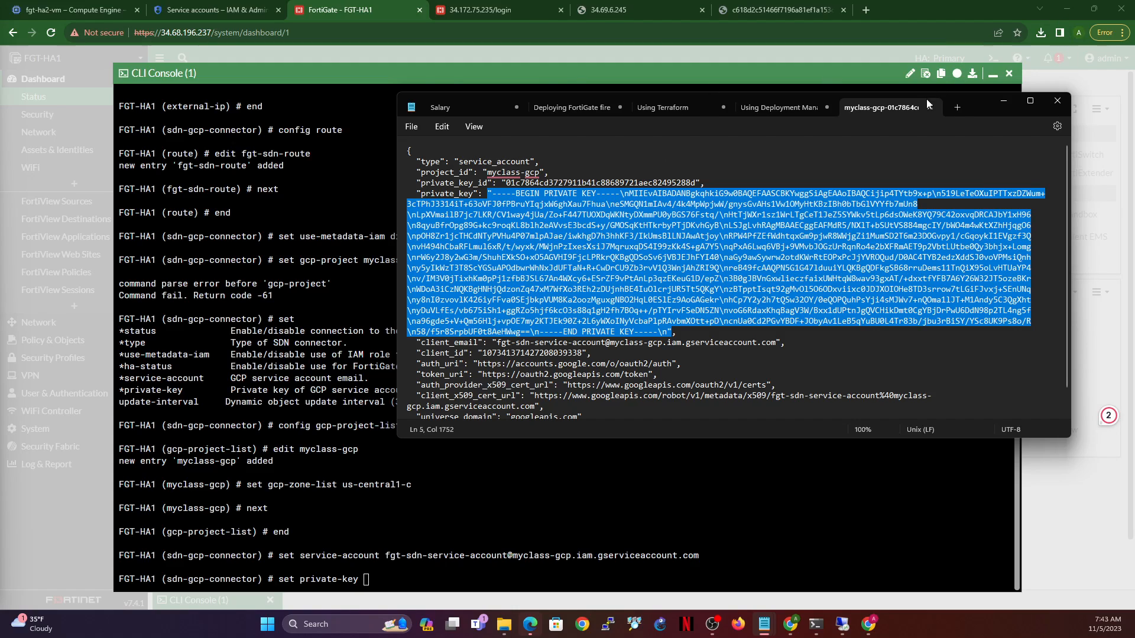
# - Paste the private key into a new Notepad tab and turn its first \n escapes into real line breaks
pyautogui.click(957, 107)
pyautogui.hotkey('ctrl', 'v')
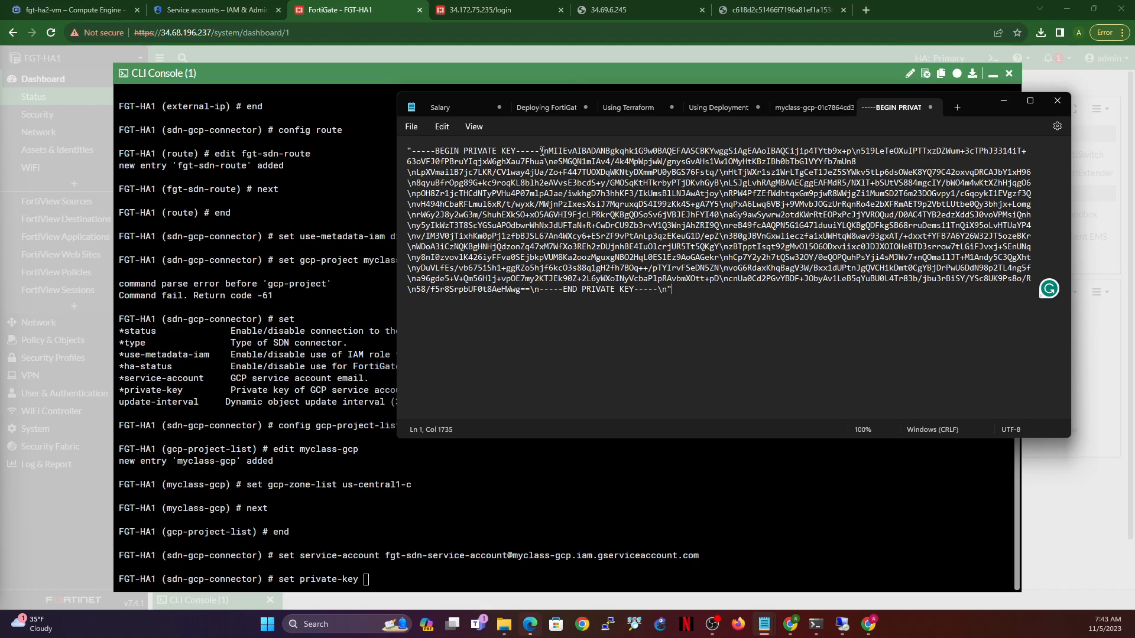
pyautogui.moveTo(539, 152); pyautogui.dragTo(549, 152)
pyautogui.press('Return')
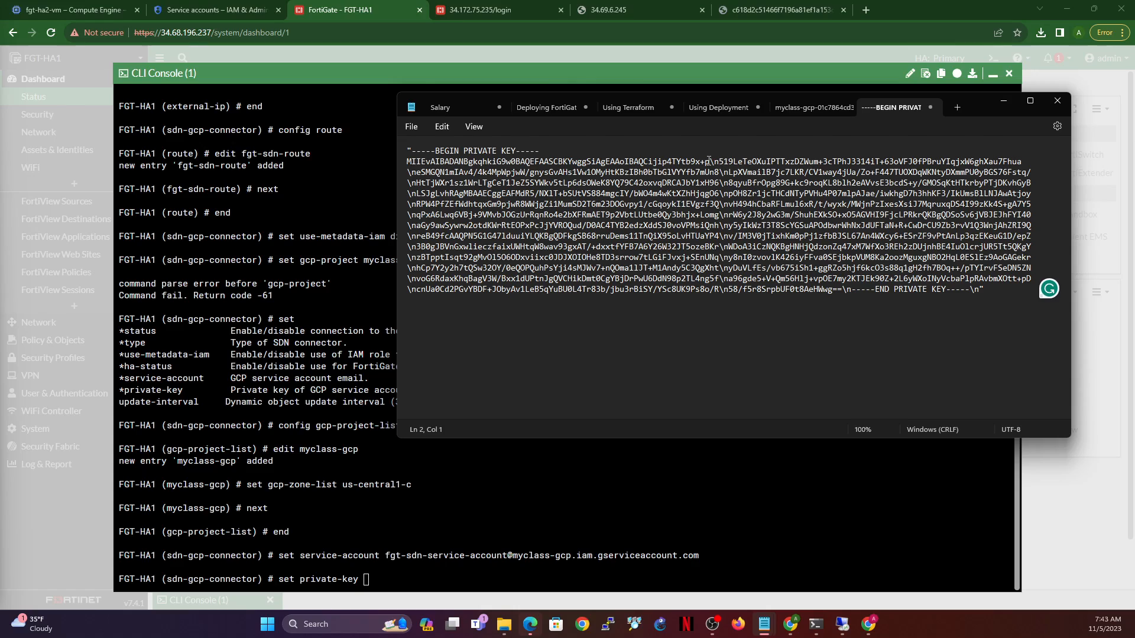
pyautogui.moveTo(710, 161); pyautogui.dragTo(720, 162)
pyautogui.press('Return')
pyautogui.click(716, 172)
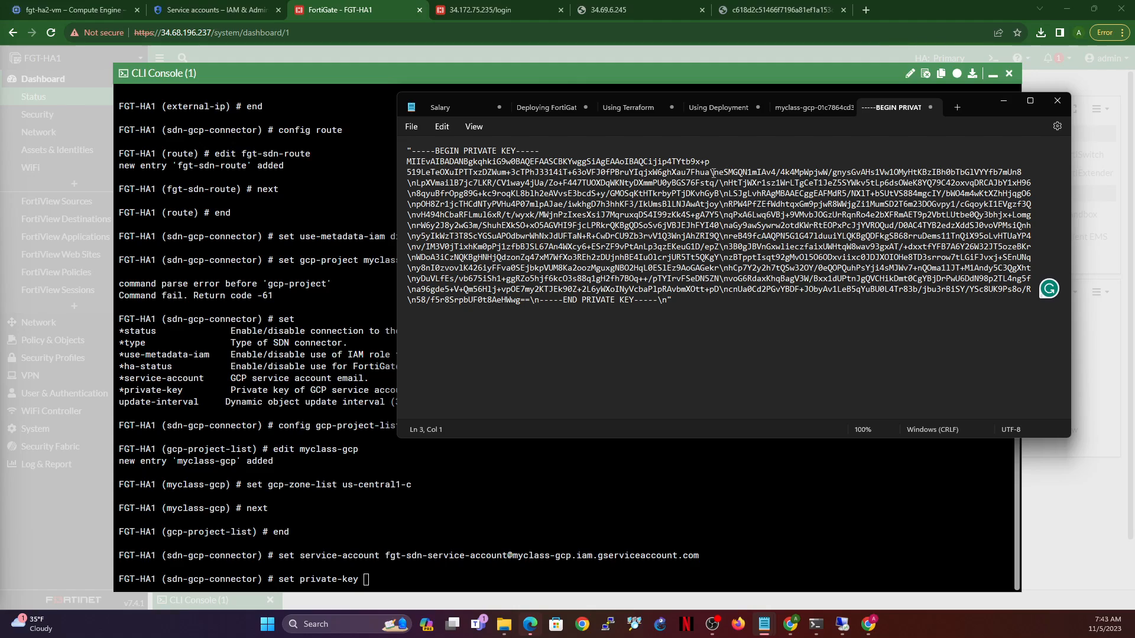
pyautogui.click(708, 172)
pyautogui.moveTo(711, 172); pyautogui.dragTo(719, 172)
pyautogui.press('Return')
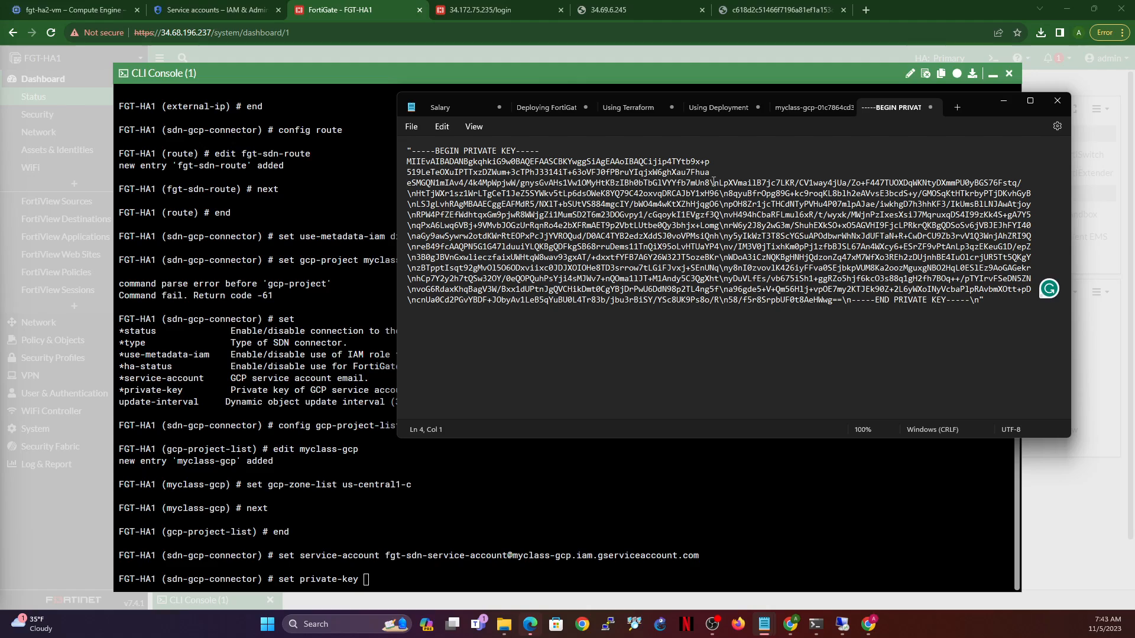
pyautogui.moveTo(713, 182); pyautogui.dragTo(720, 183)
pyautogui.press('Return')
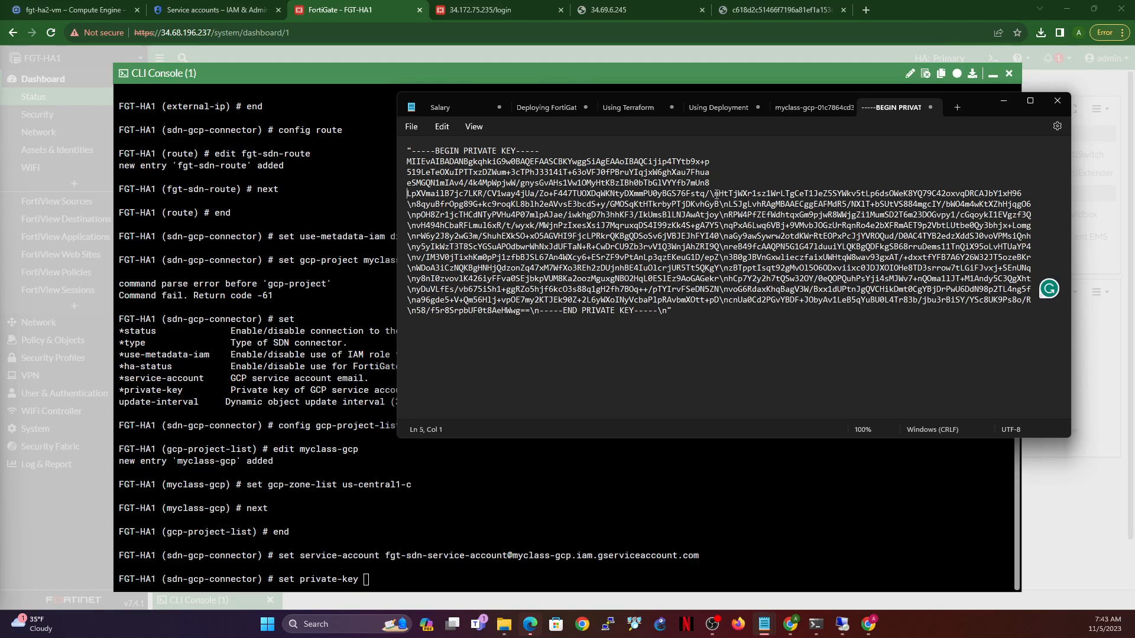
pyautogui.moveTo(710, 193); pyautogui.dragTo(719, 194)
pyautogui.press('Return')
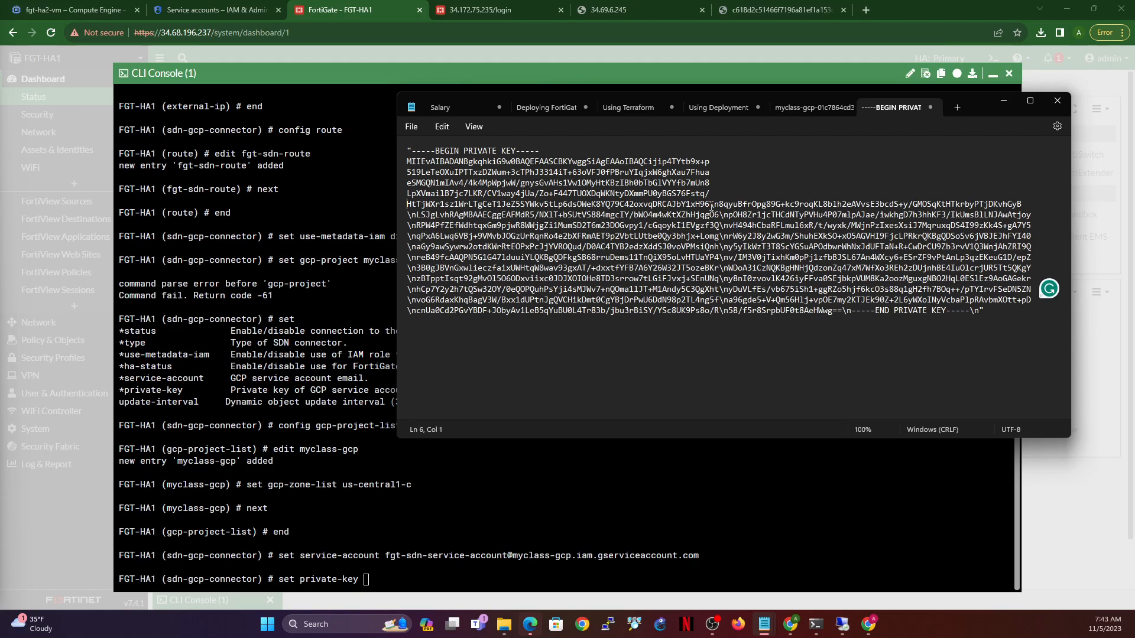
pyautogui.press('Return')
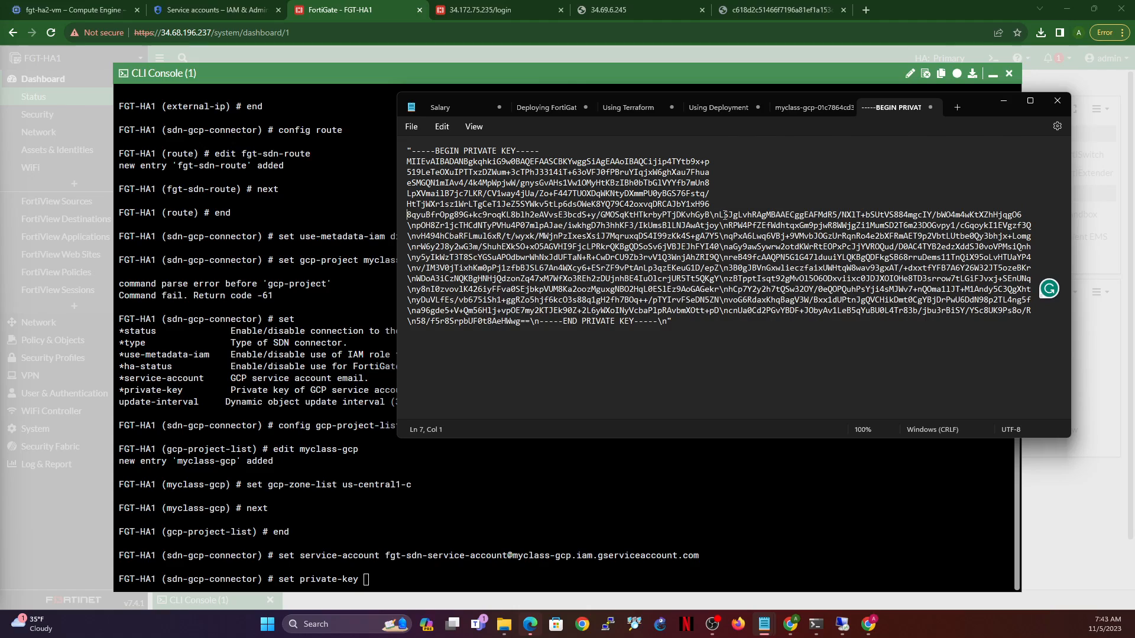
pyautogui.moveTo(710, 215); pyautogui.dragTo(717, 216)
pyautogui.press('Return')
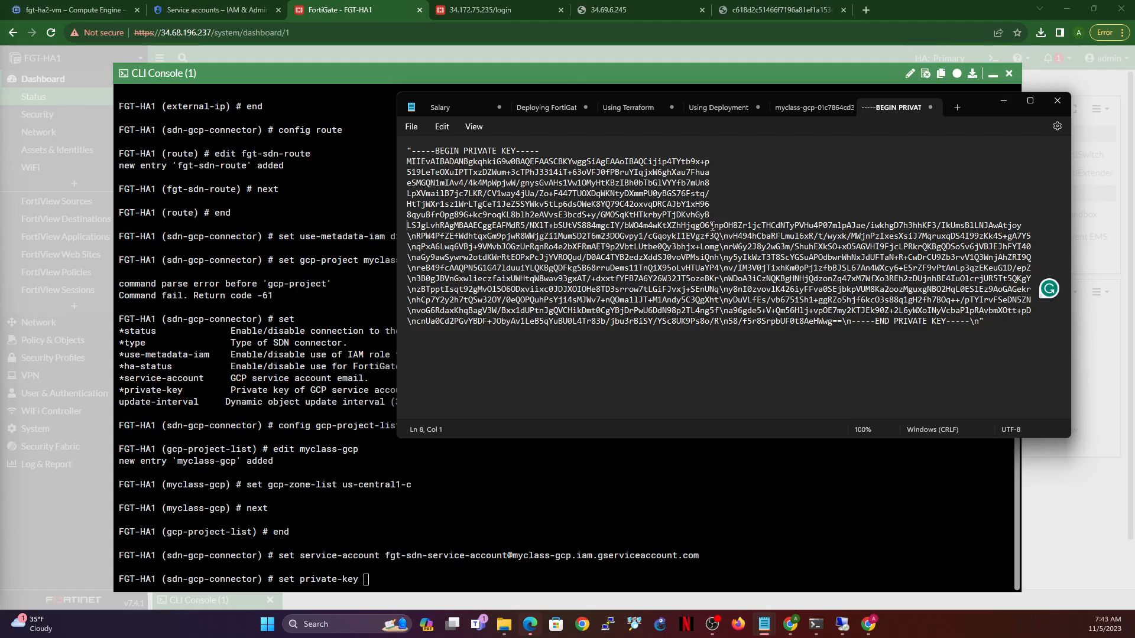
pyautogui.moveTo(710, 225); pyautogui.dragTo(716, 226)
pyautogui.press('Return')
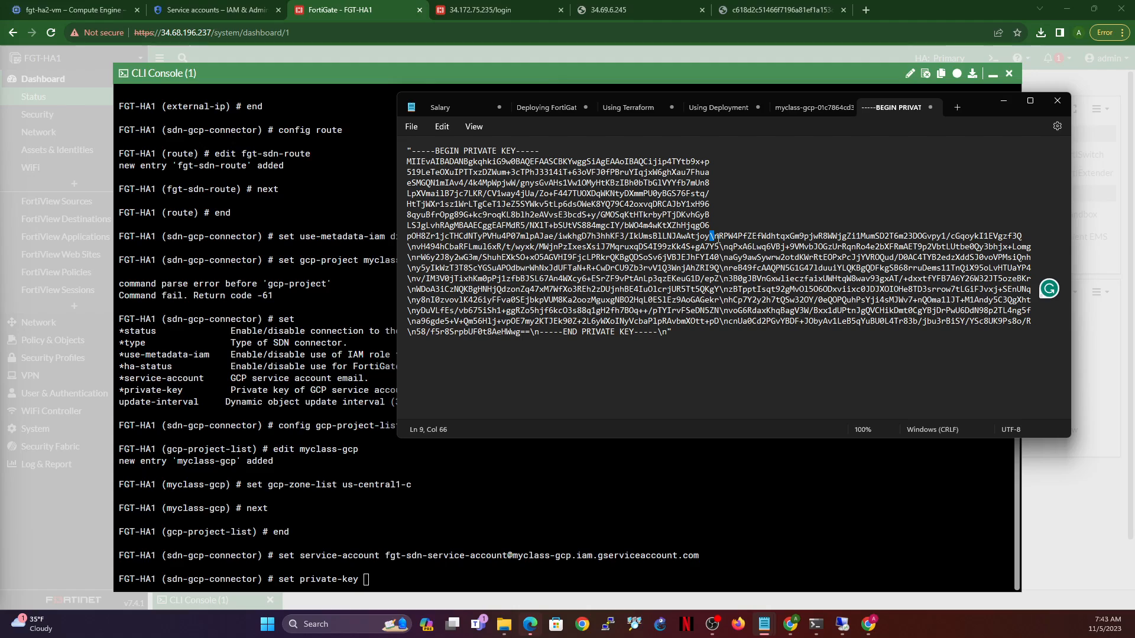
pyautogui.press('Return')
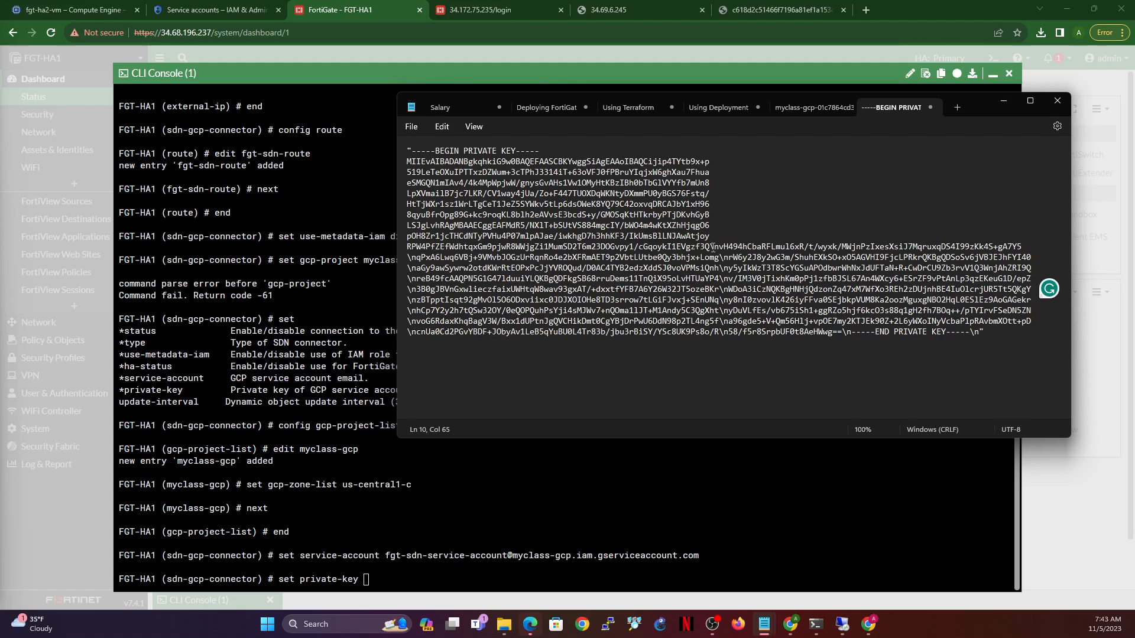
pyautogui.moveTo(713, 248); pyautogui.dragTo(723, 248)
pyautogui.press('Return')
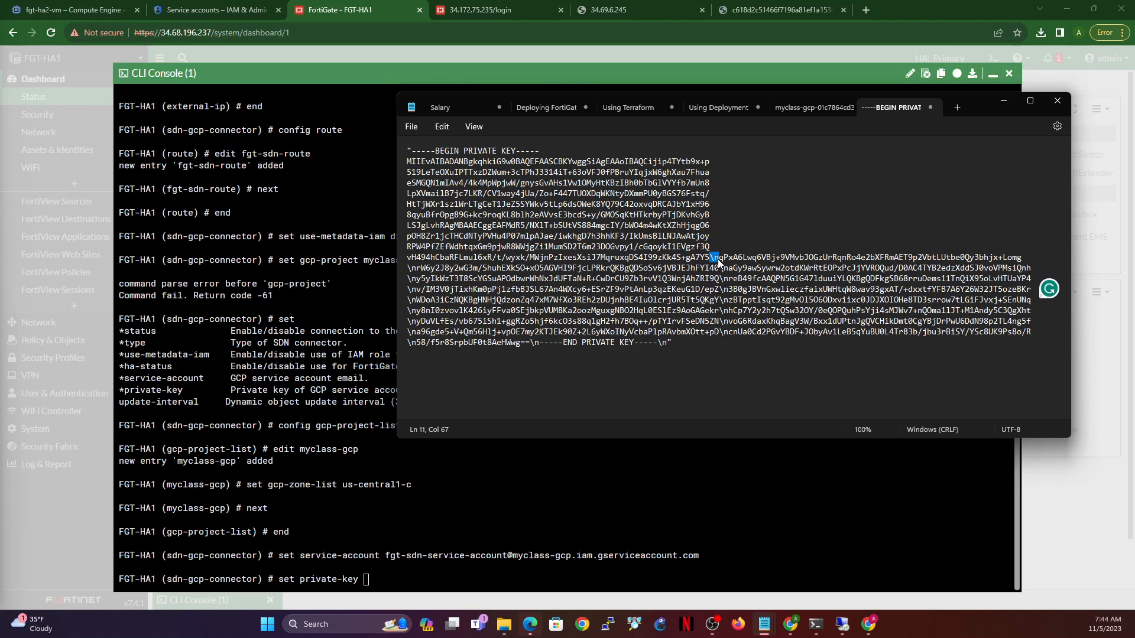
pyautogui.press('Return')
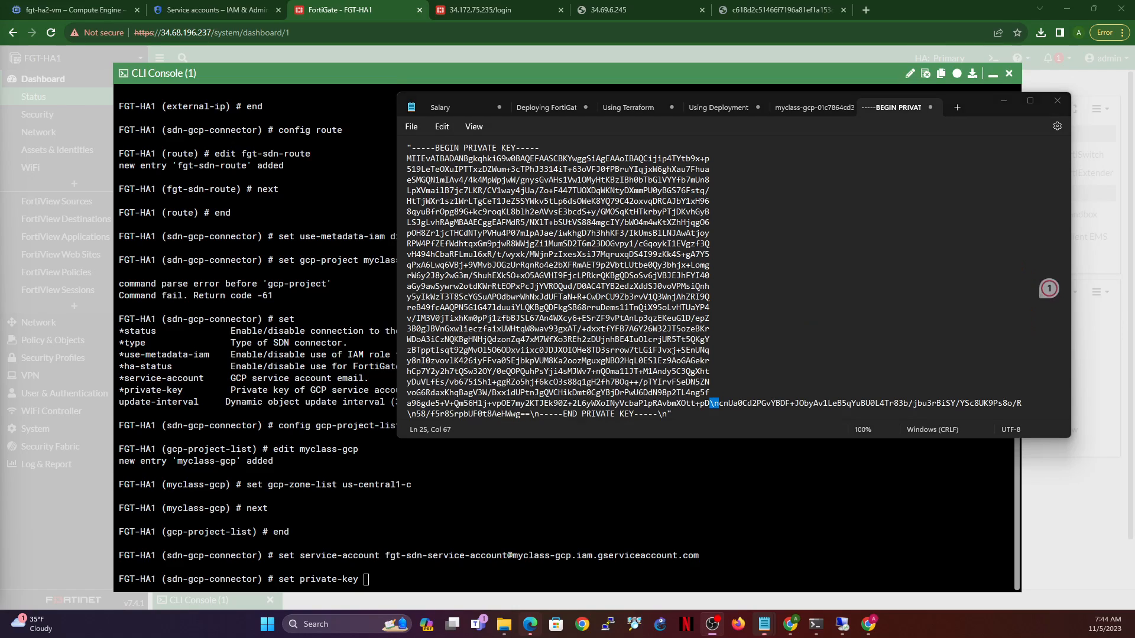
# - Replace the remaining \n escapes through the END PRIVATE KEY marker, keeping the closing quote on that line
pyautogui.moveTo(710, 404); pyautogui.dragTo(720, 405)
pyautogui.click(719, 404)
pyautogui.press('Return')
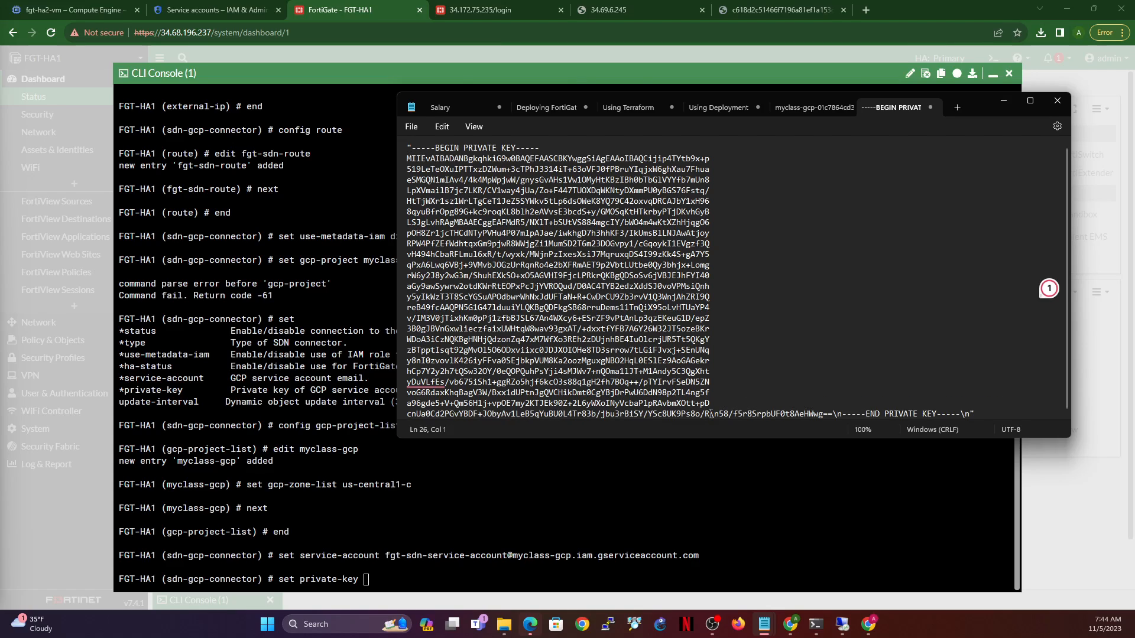
pyautogui.press('Return')
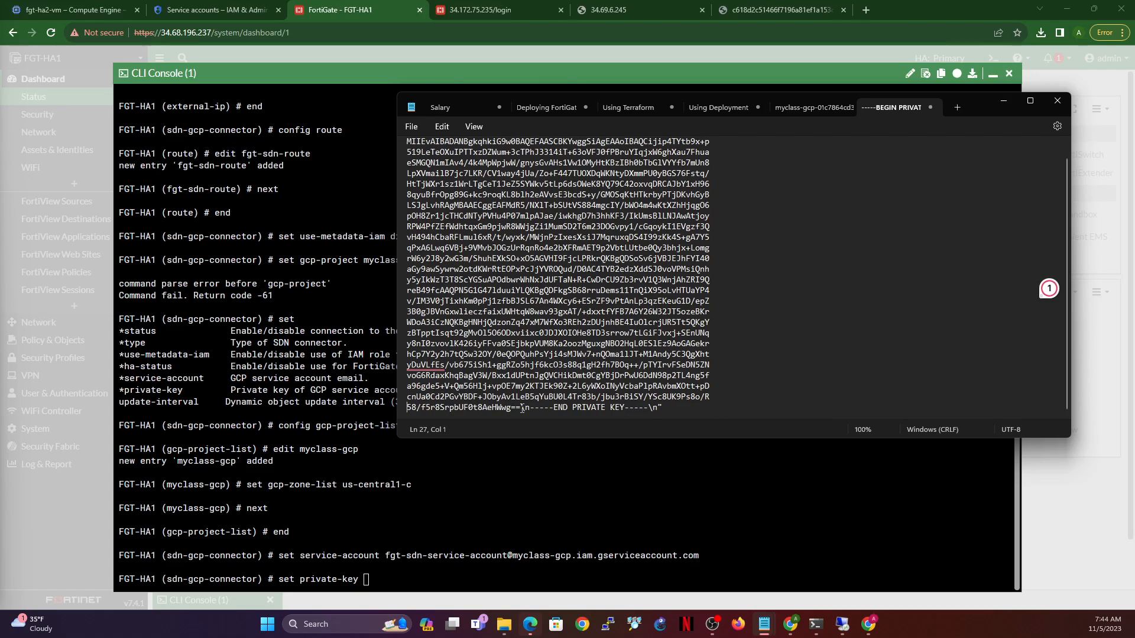
pyautogui.moveTo(521, 408); pyautogui.dragTo(540, 412)
pyautogui.press('Return')
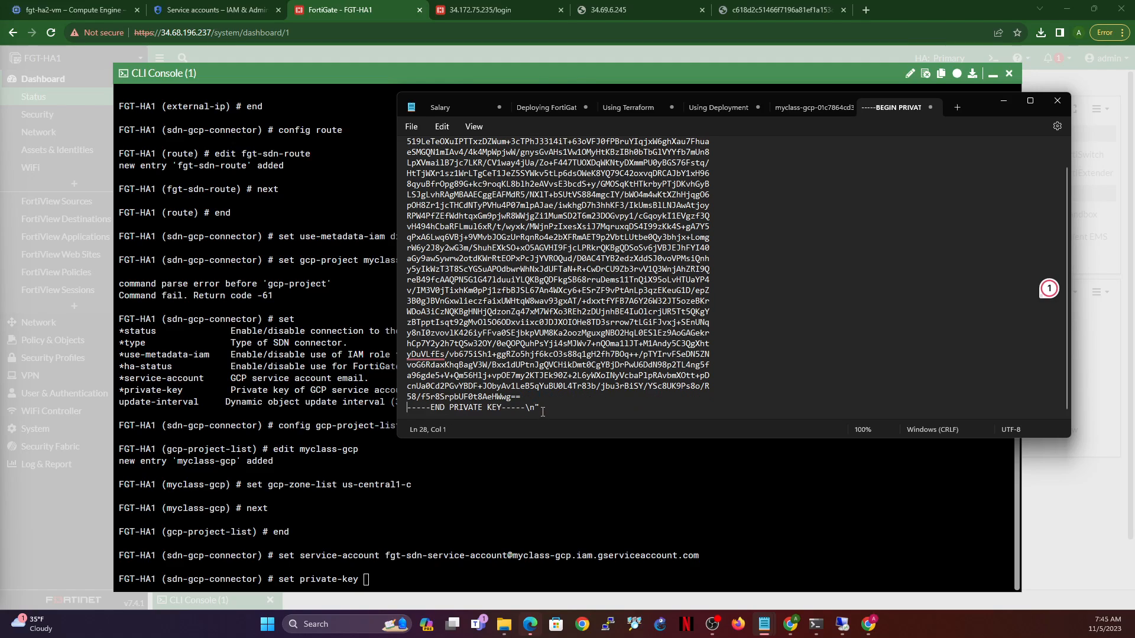
pyautogui.moveTo(525, 408); pyautogui.dragTo(535, 411)
pyautogui.press('Return')
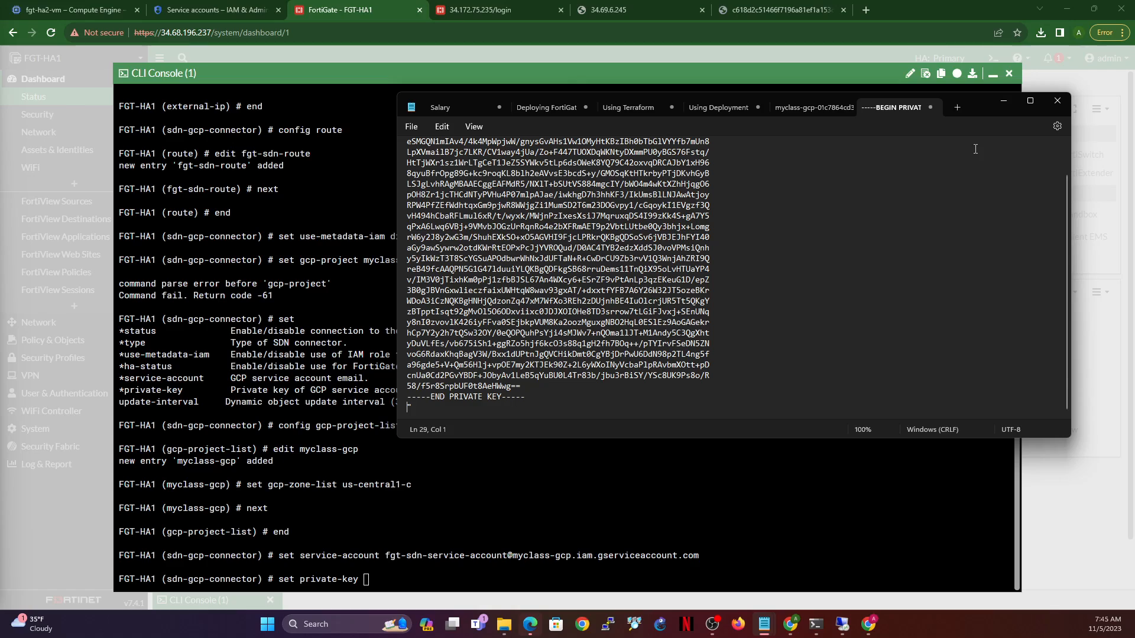
pyautogui.press('BackSpace')
# - Select the whole reformatted private key and copy it
pyautogui.scroll(2, 595, 271)
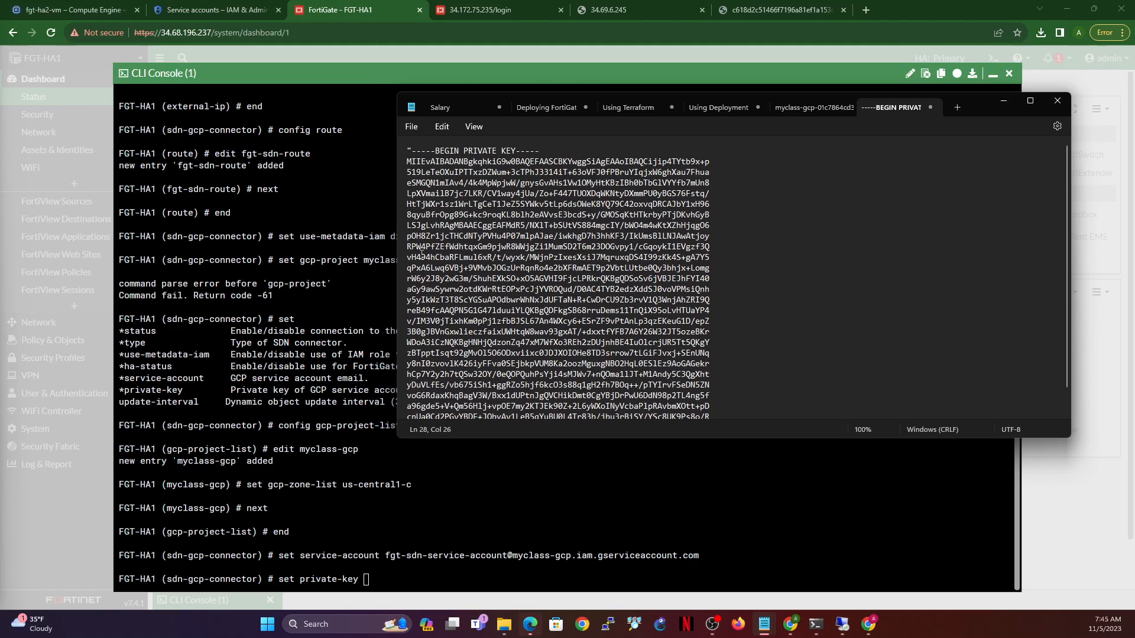
pyautogui.moveTo(408, 147); pyautogui.dragTo(546, 415)
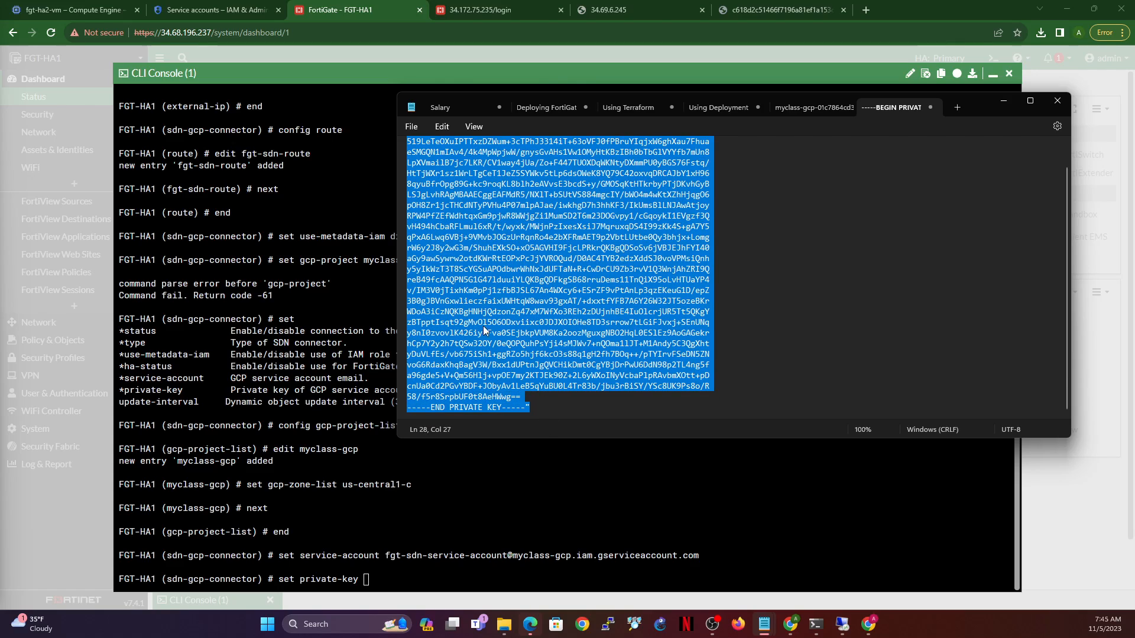
pyautogui.rightClick(490, 303)
pyautogui.click(538, 364)
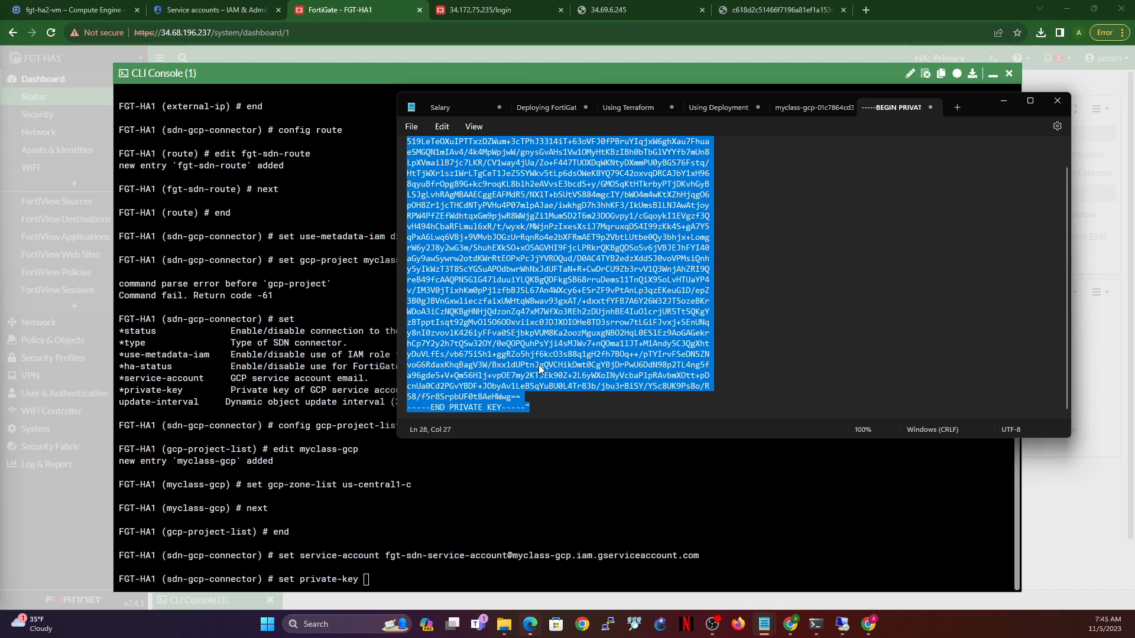
# - Paste the GCP private key into sdn-gcp-connector on FGT-HA1, then commit with 'next' and 'end'
pyautogui.click(480, 551)
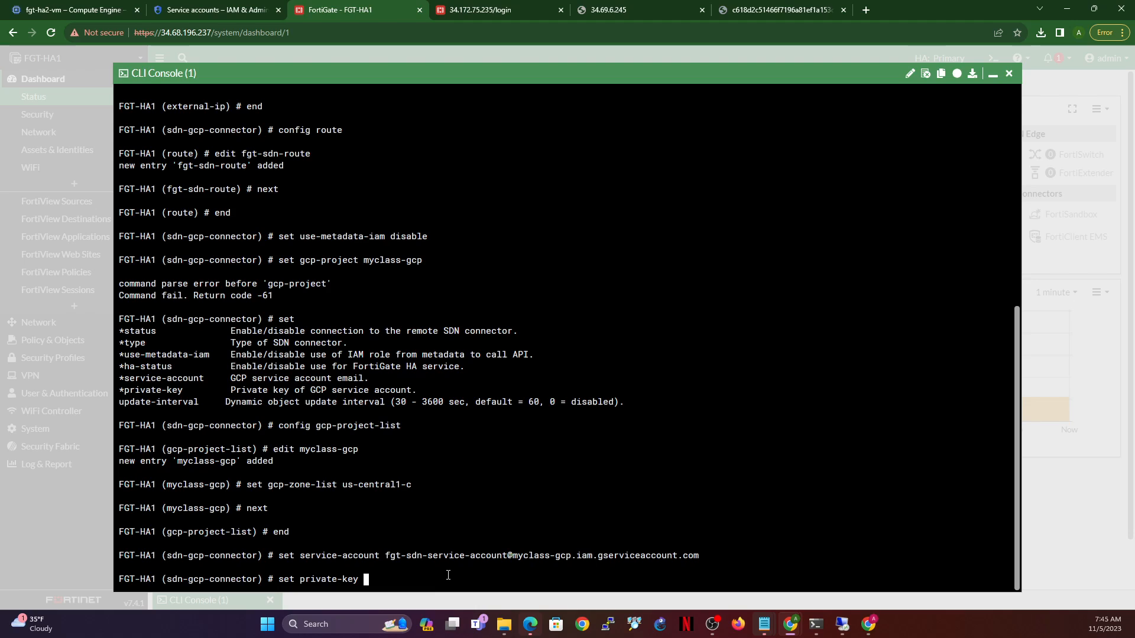
pyautogui.hotkey('ctrl', 'v')
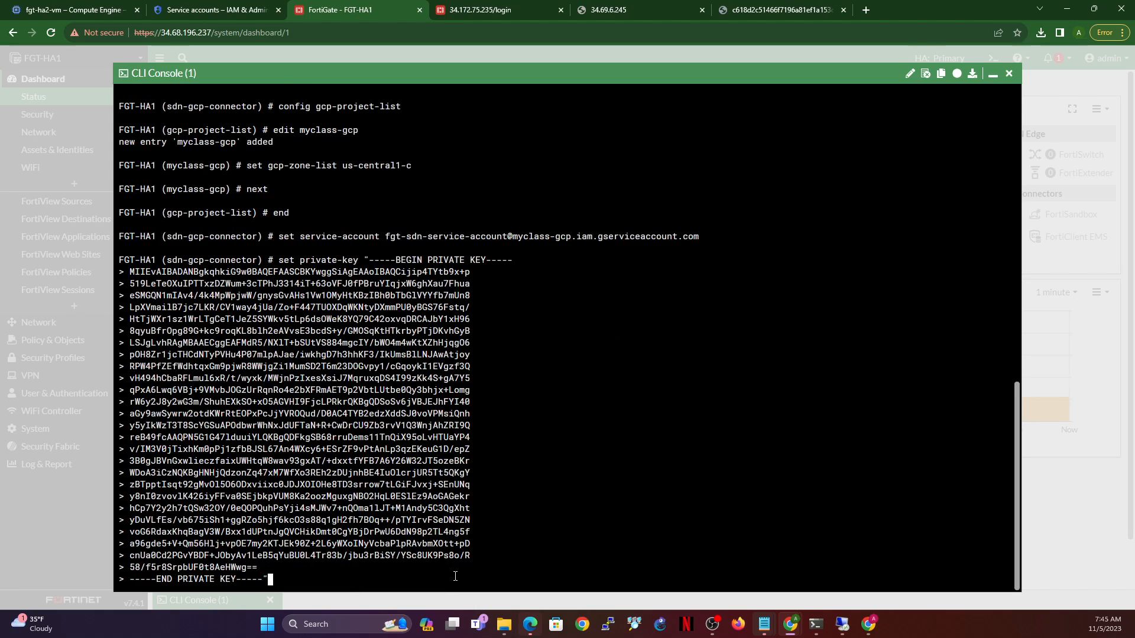
pyautogui.press('Return')
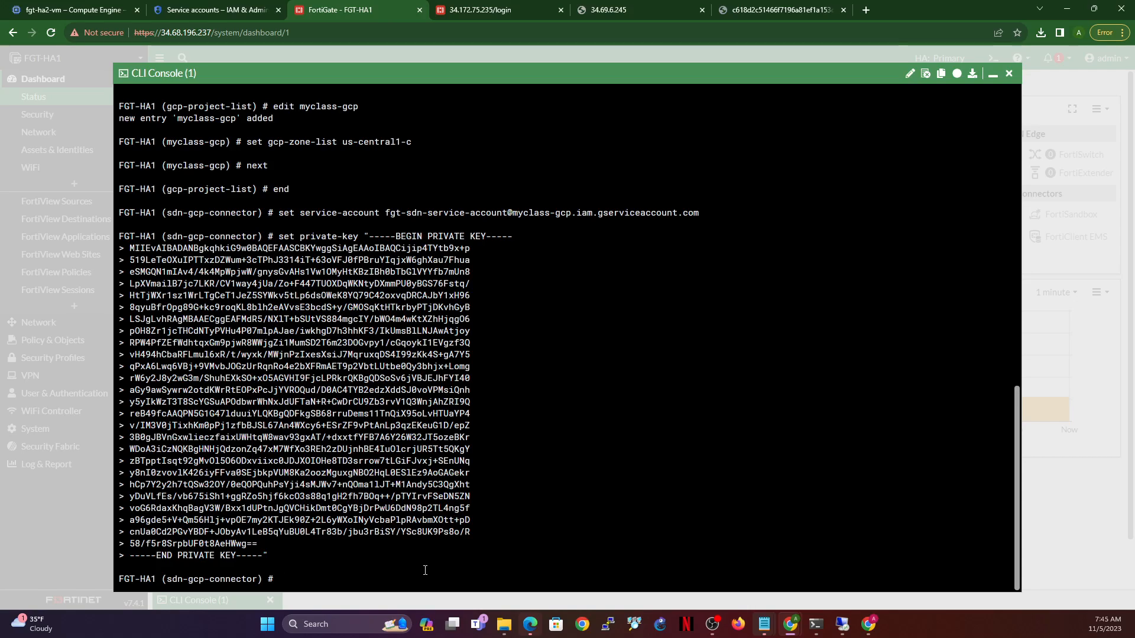
pyautogui.write('next')
pyautogui.press('Return')
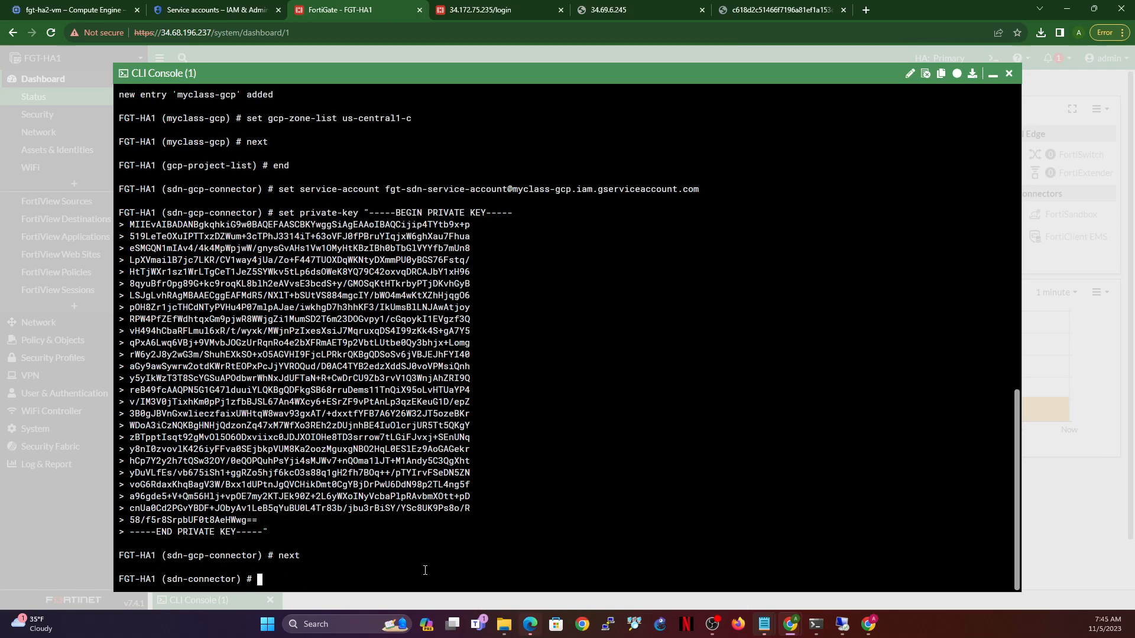
pyautogui.write('end')
pyautogui.press('Return')
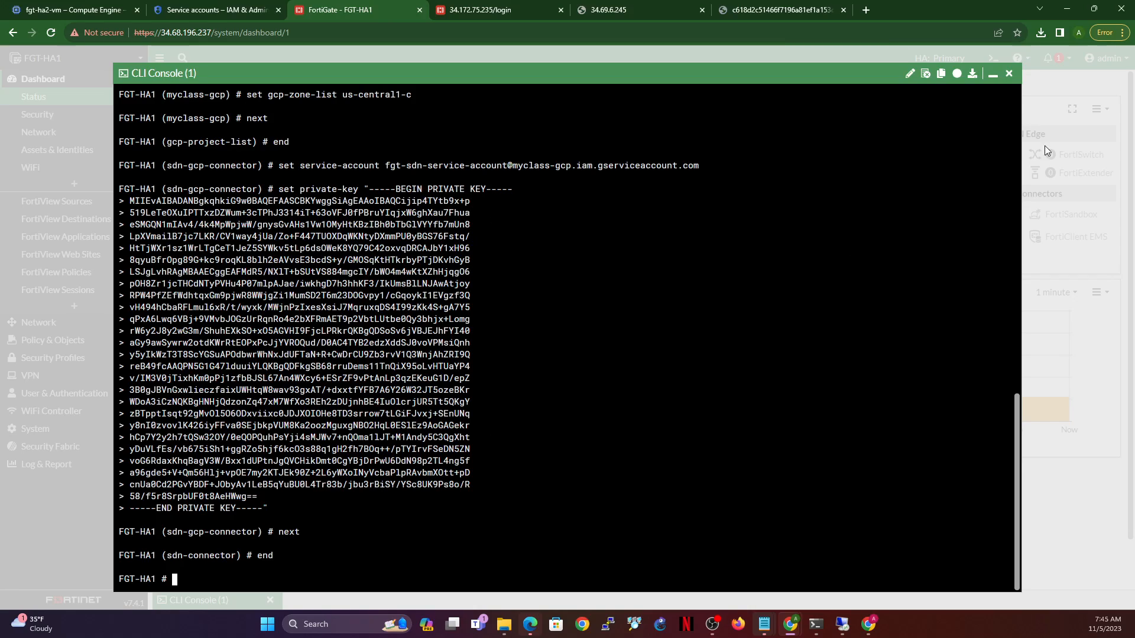
# - Open Security Fabric > External Connectors on FGT-HA1 and confirm sdn-gcp-connector shows Up
pyautogui.click(993, 74)
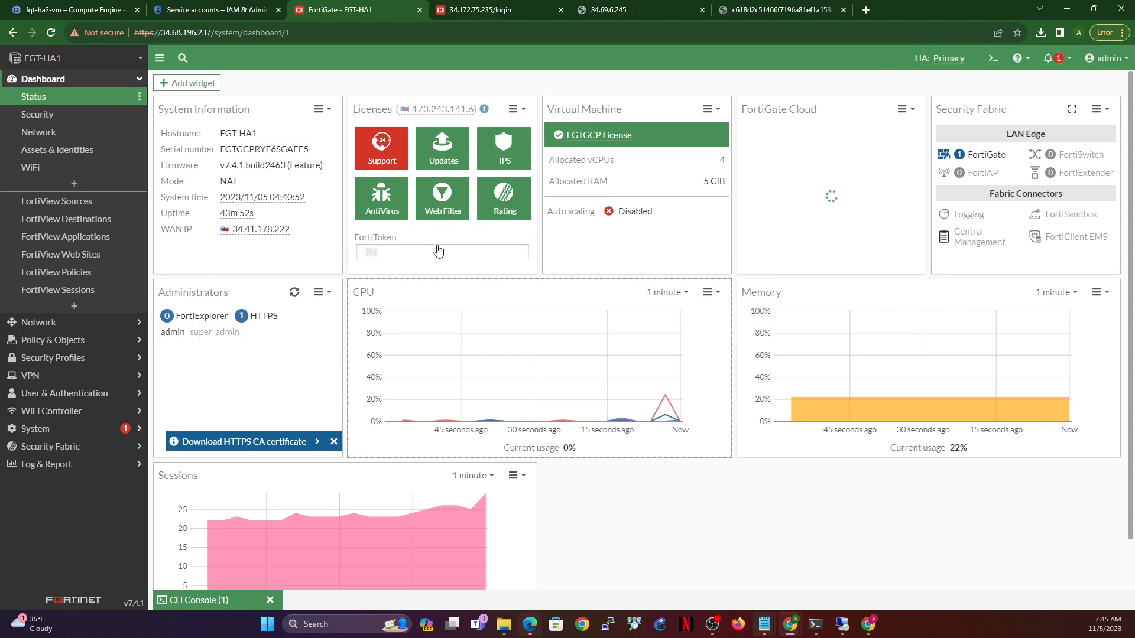
pyautogui.click(49, 450)
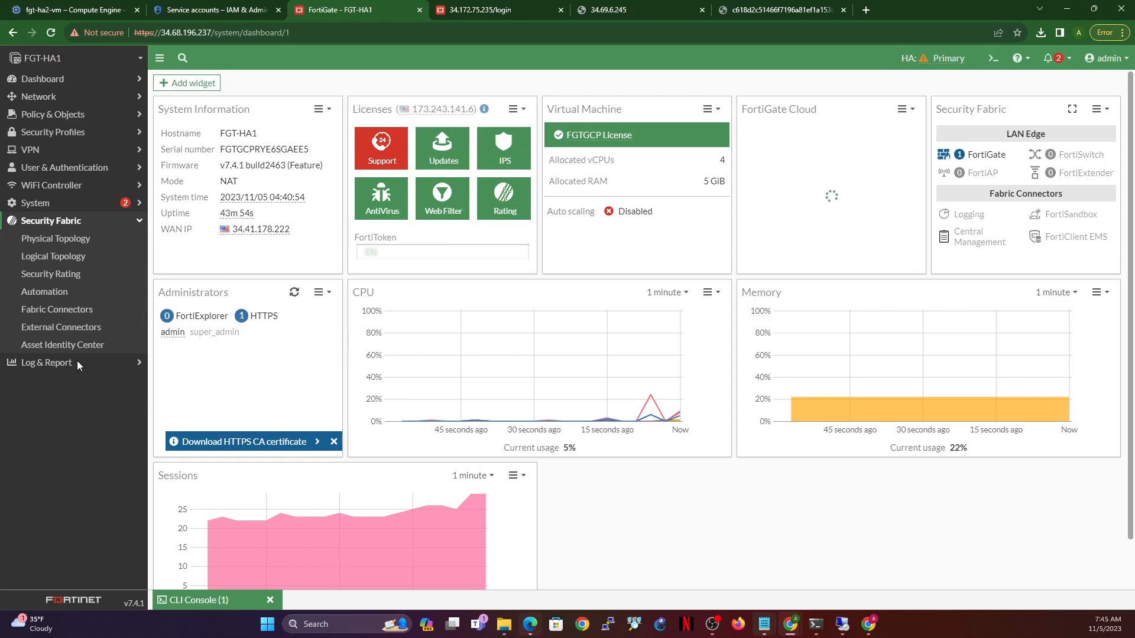
pyautogui.click(52, 327)
pyautogui.moveTo(270, 177)
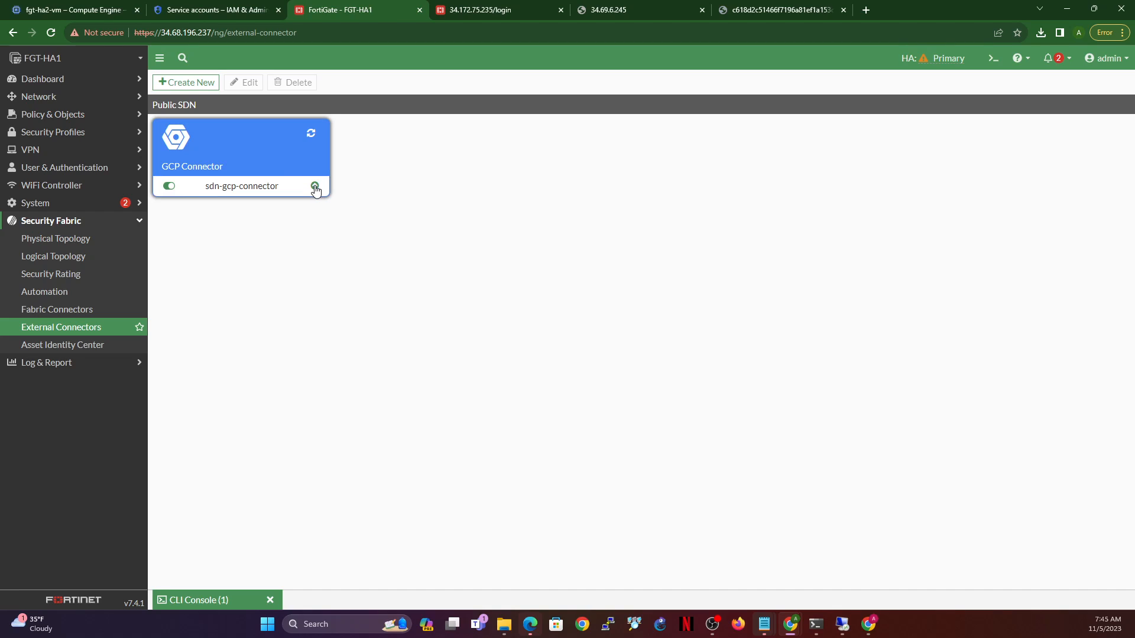
pyautogui.moveTo(314, 188)
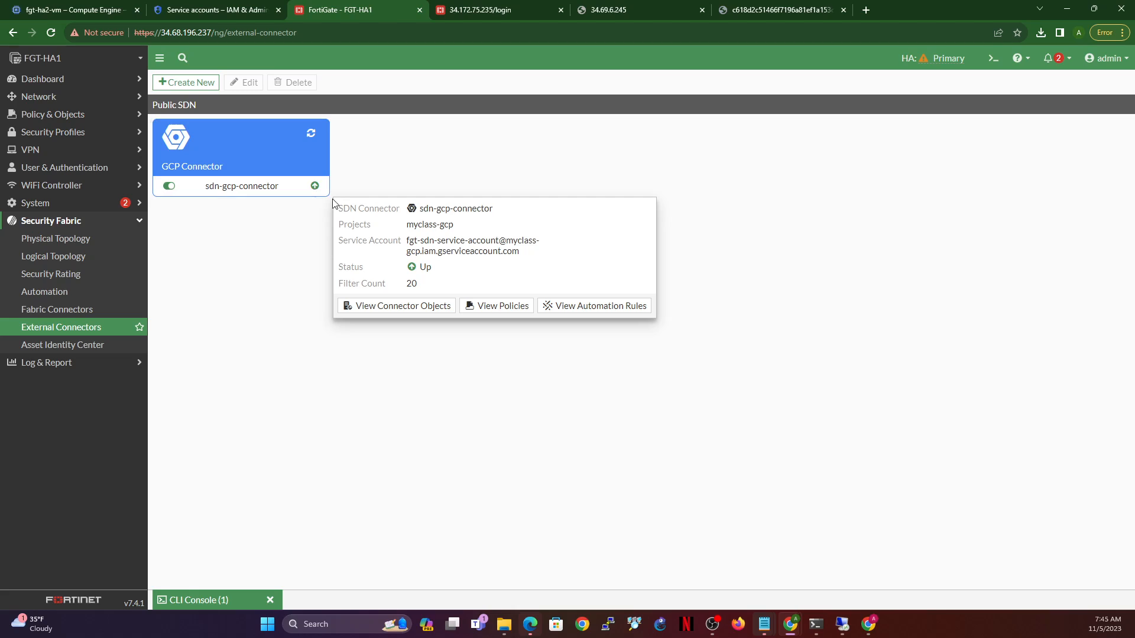
pyautogui.doubleClick(434, 267)
pyautogui.click(781, 254)
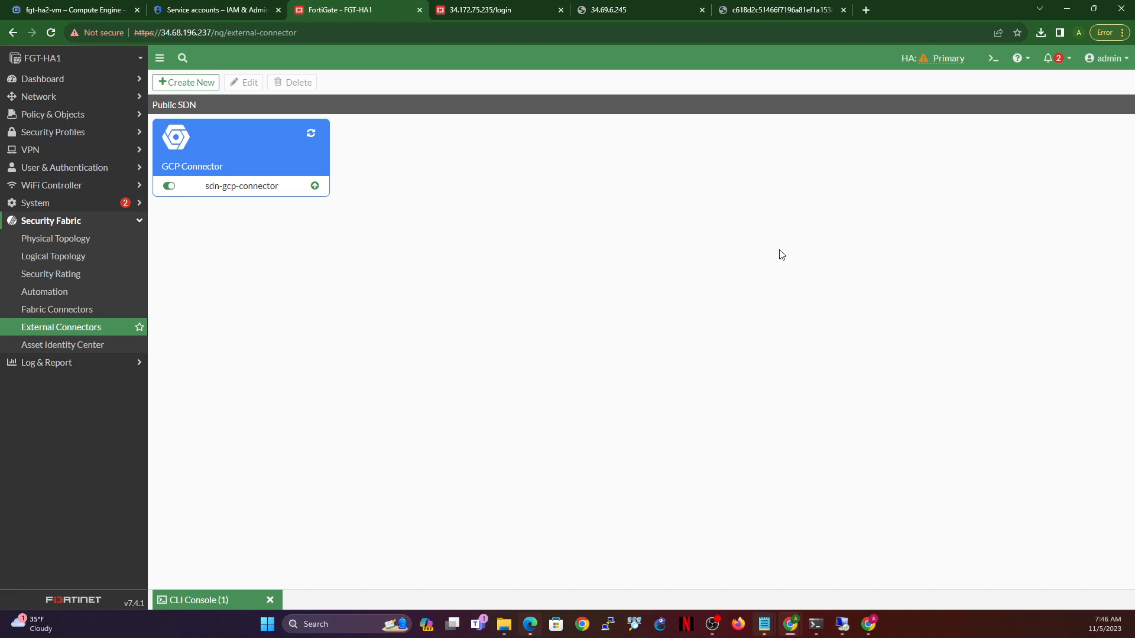
# - Log in to FGT-HA2 as admin with the account password
pyautogui.click(478, 10)
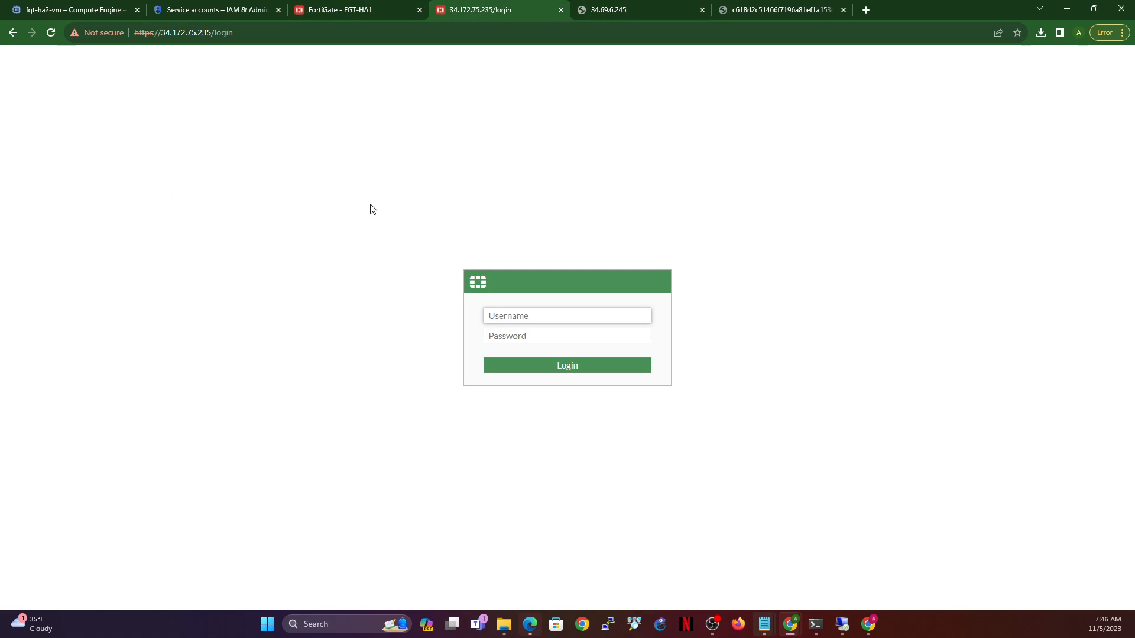
pyautogui.write('admin')
pyautogui.press('Tab')
pyautogui.write('***')
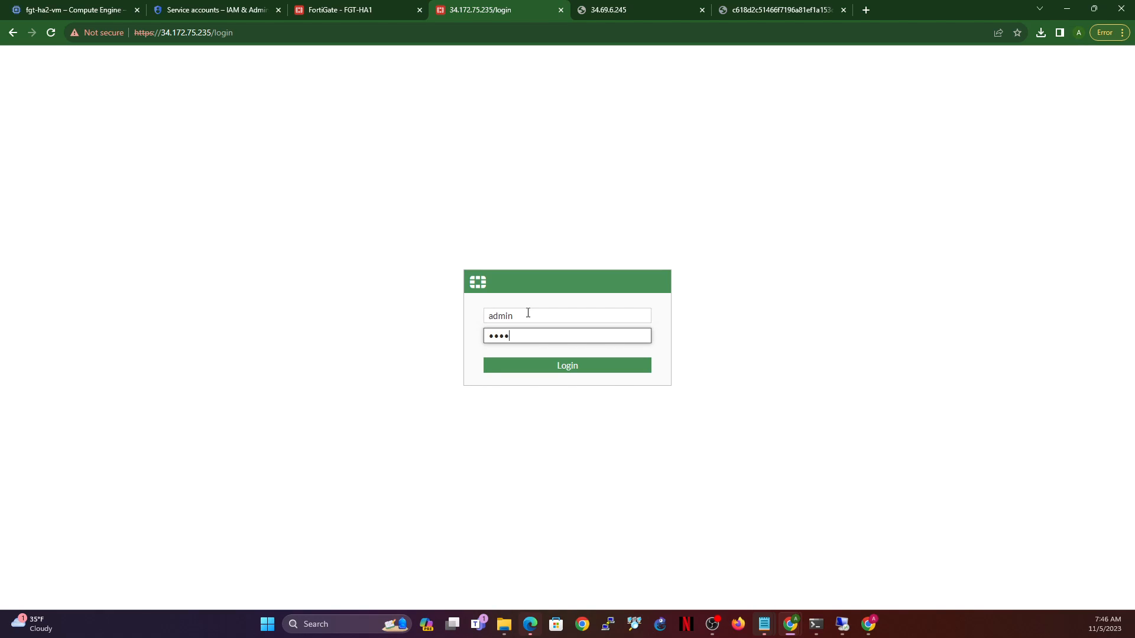
pyautogui.write('****')
pyautogui.press('Return')
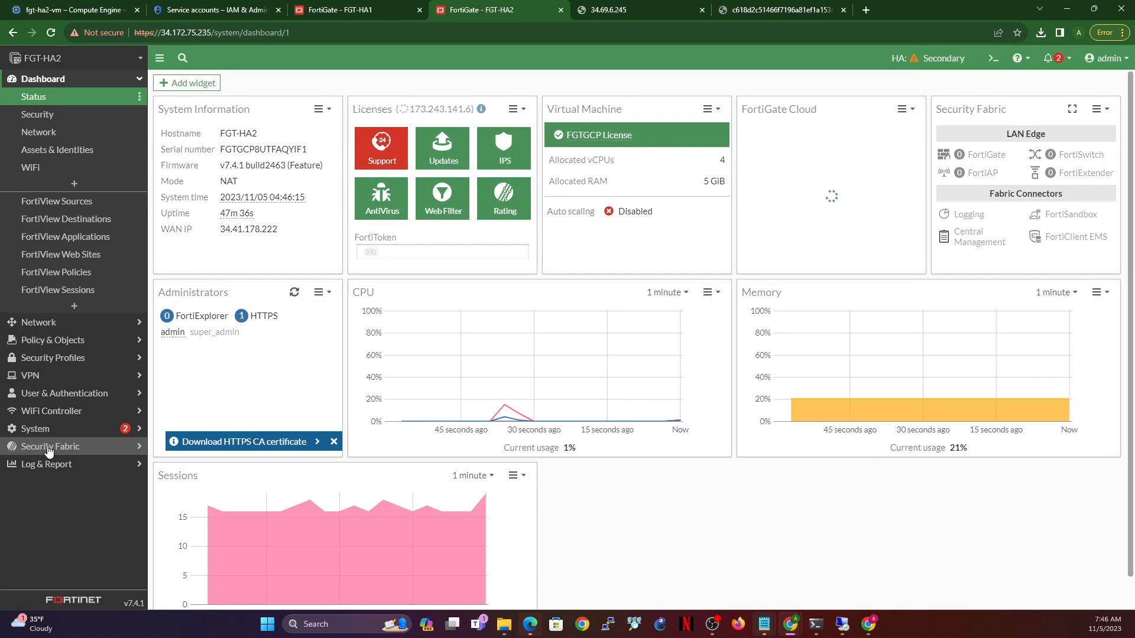
# - Refresh FGT-HA2's sdn-gcp-connector so it shows Up, then check the HA sync status
pyautogui.click(49, 448)
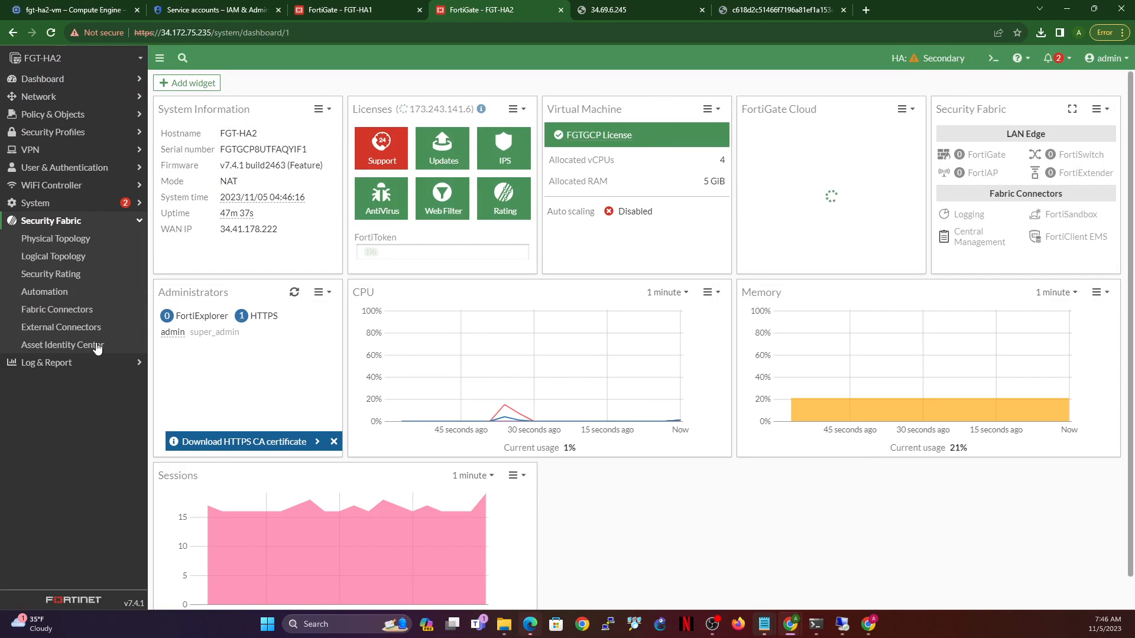
pyautogui.click(50, 330)
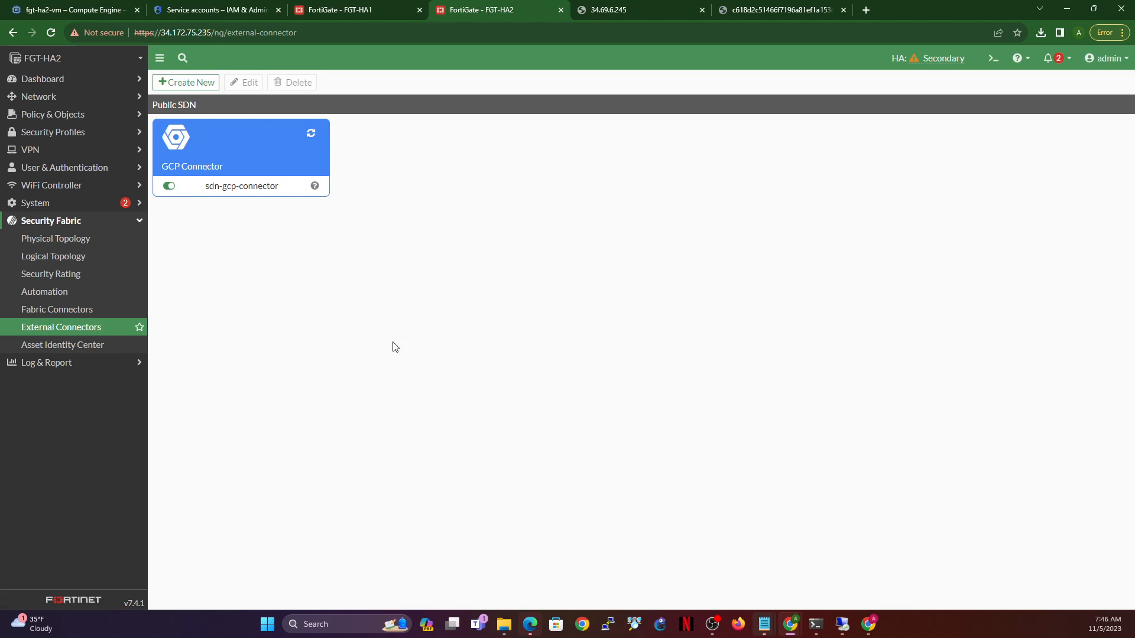
pyautogui.click(315, 136)
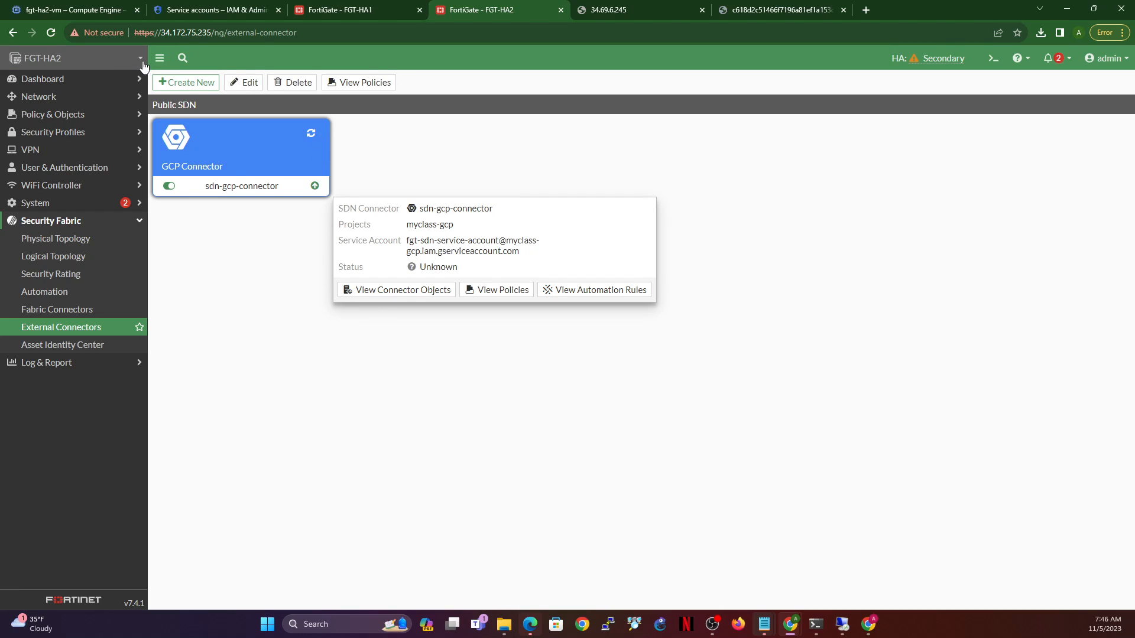
pyautogui.moveTo(315, 187)
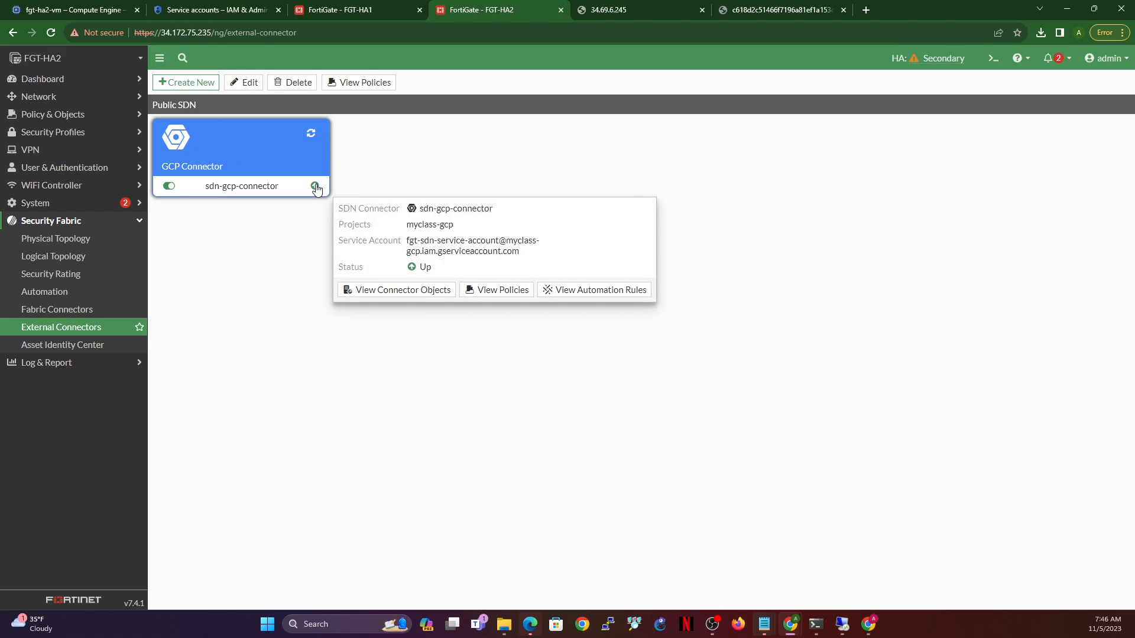
pyautogui.click(51, 32)
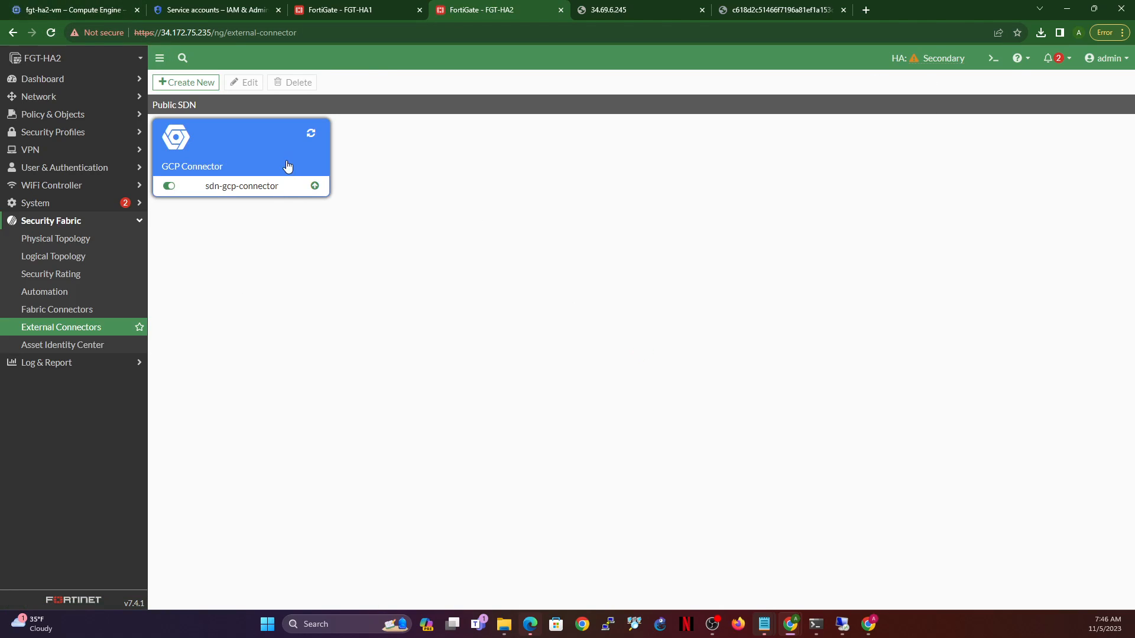
pyautogui.click(940, 60)
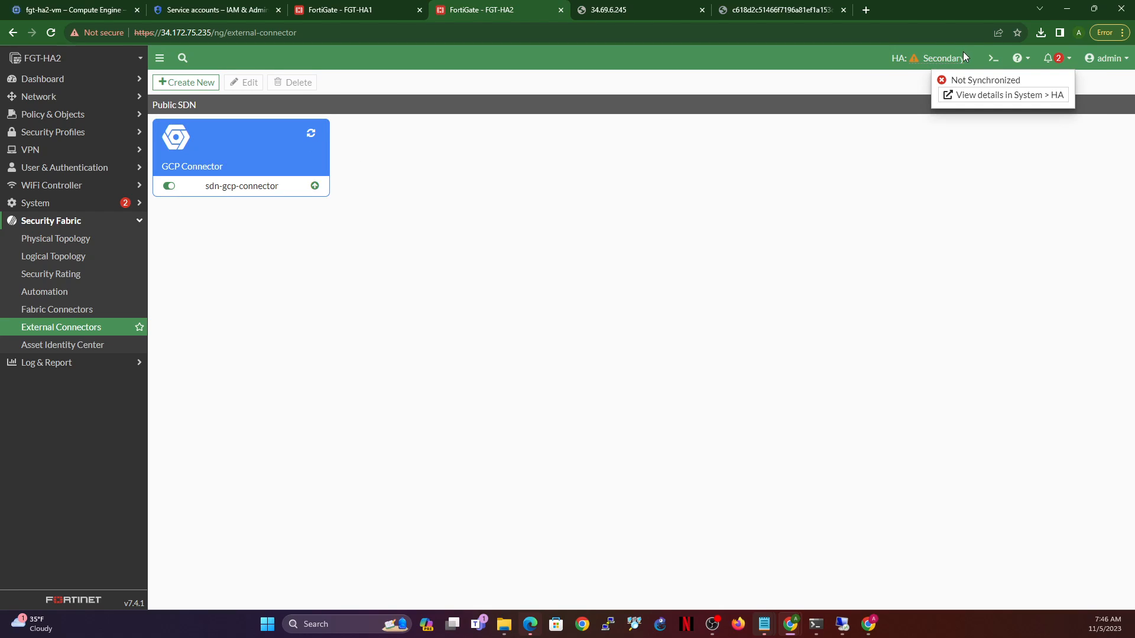
# - Open System > HA on FGT-HA2 and FGT-HA1 and refresh the cluster status
pyautogui.click(44, 204)
pyautogui.click(52, 293)
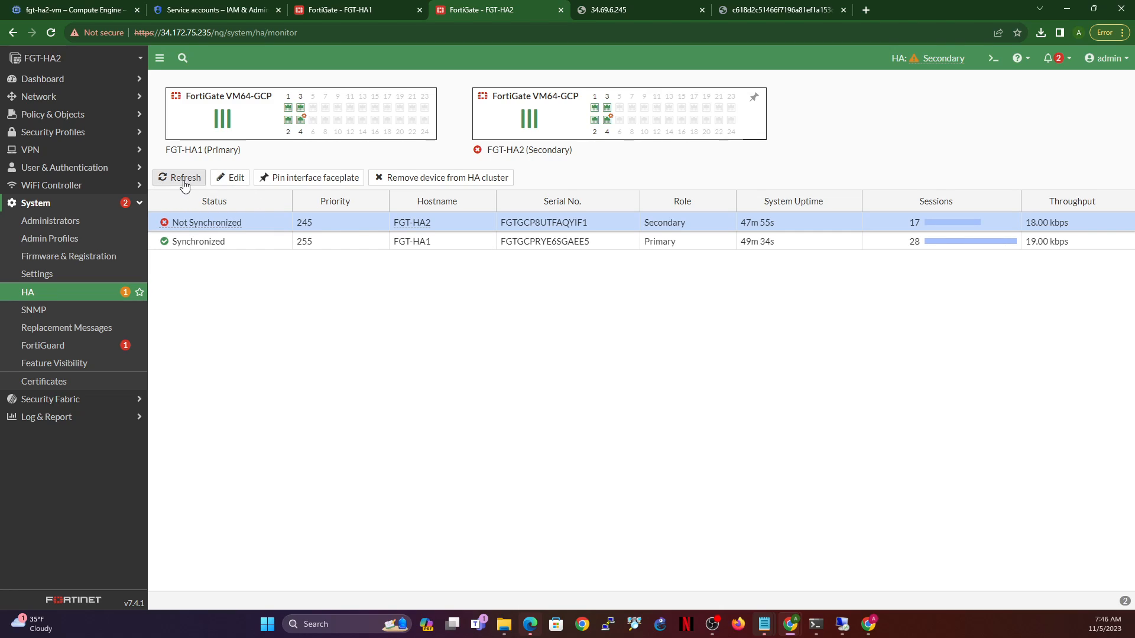
pyautogui.click(184, 180)
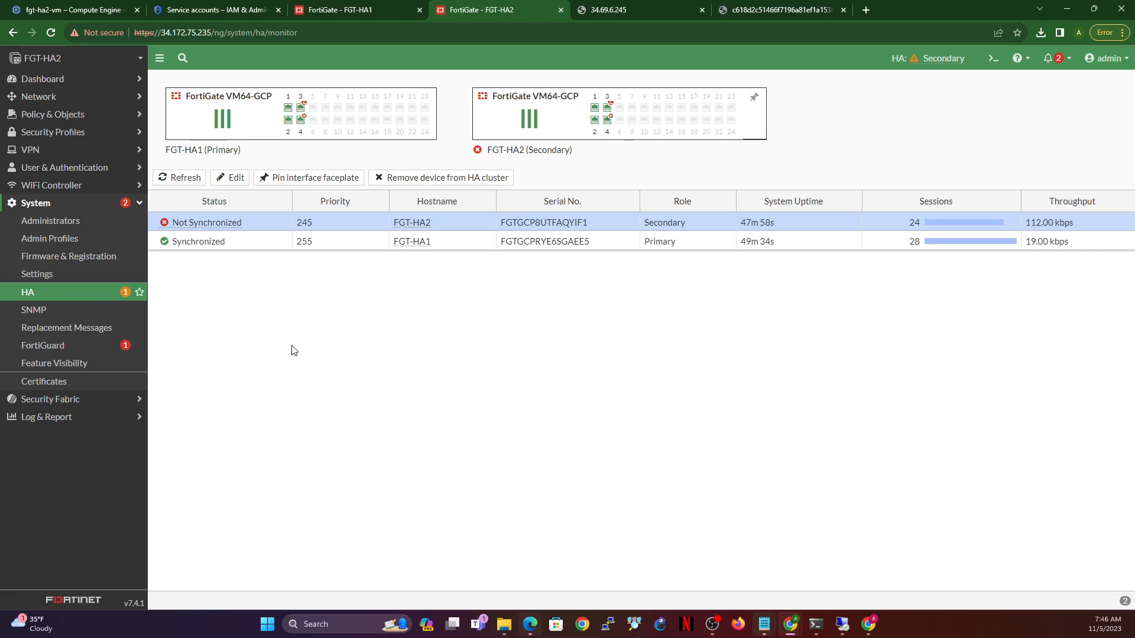
pyautogui.click(395, 7)
pyautogui.click(509, 8)
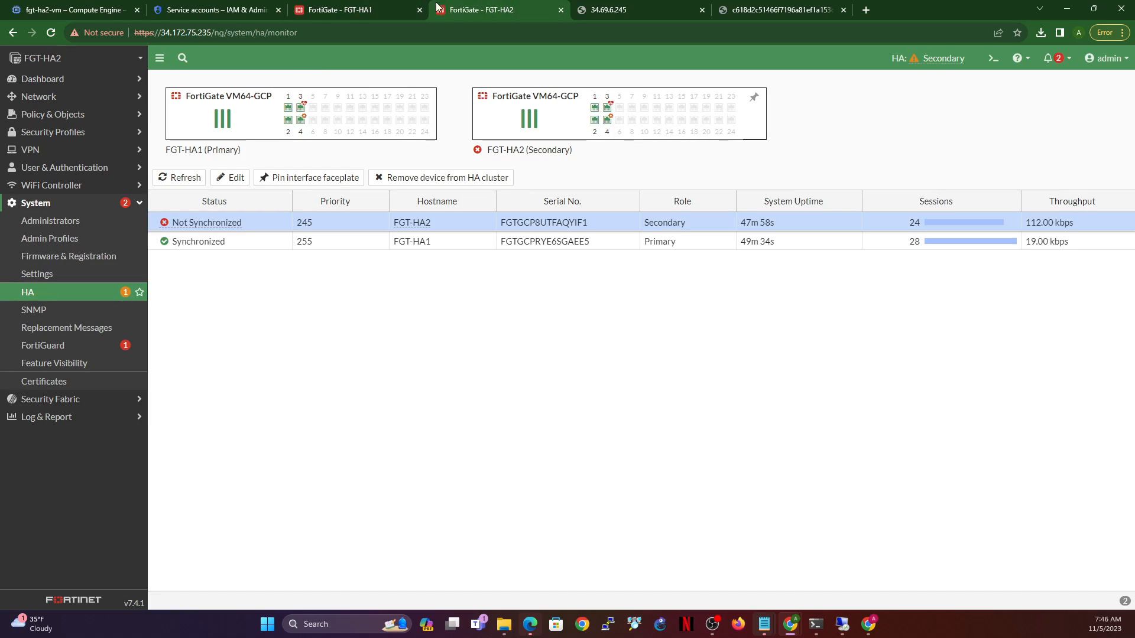
pyautogui.click(352, 8)
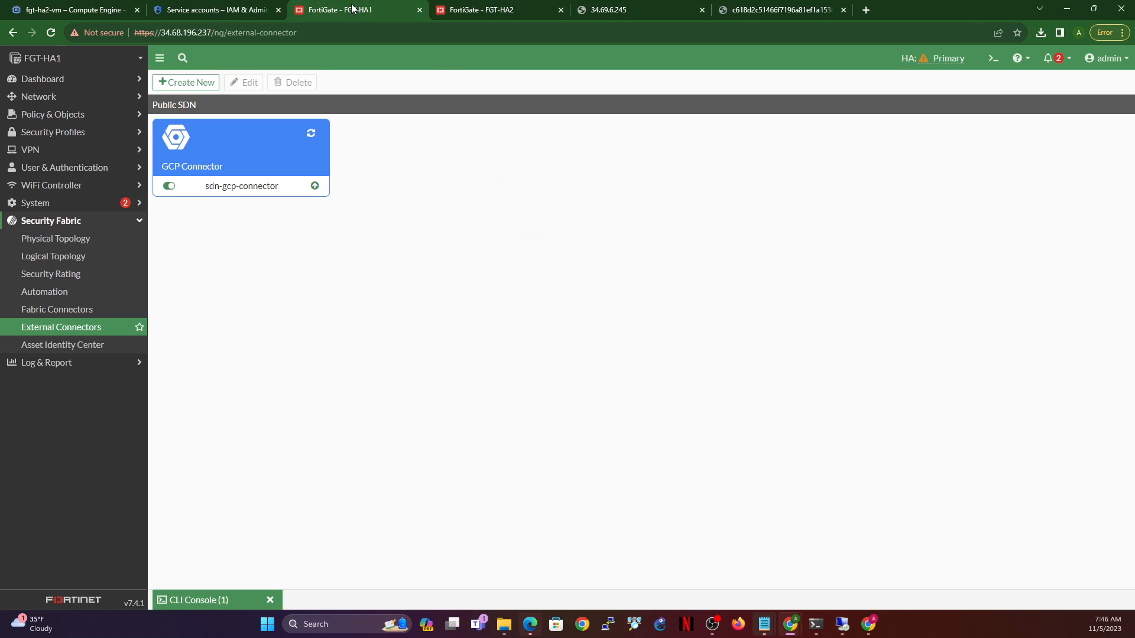
pyautogui.click(508, 12)
pyautogui.click(345, 11)
pyautogui.click(51, 207)
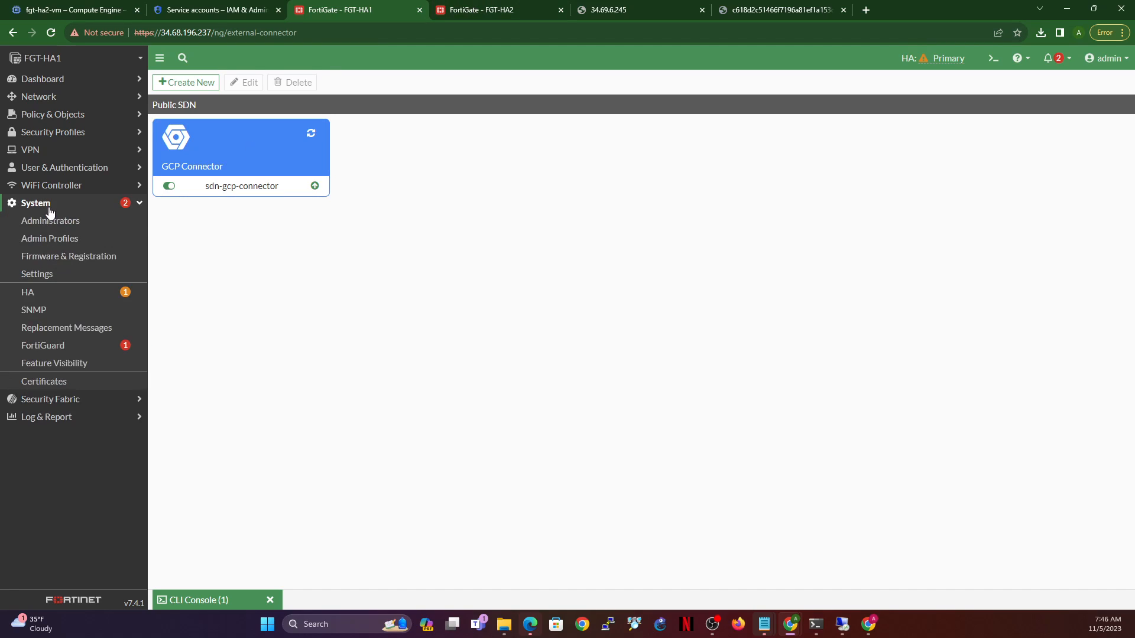
pyautogui.click(40, 294)
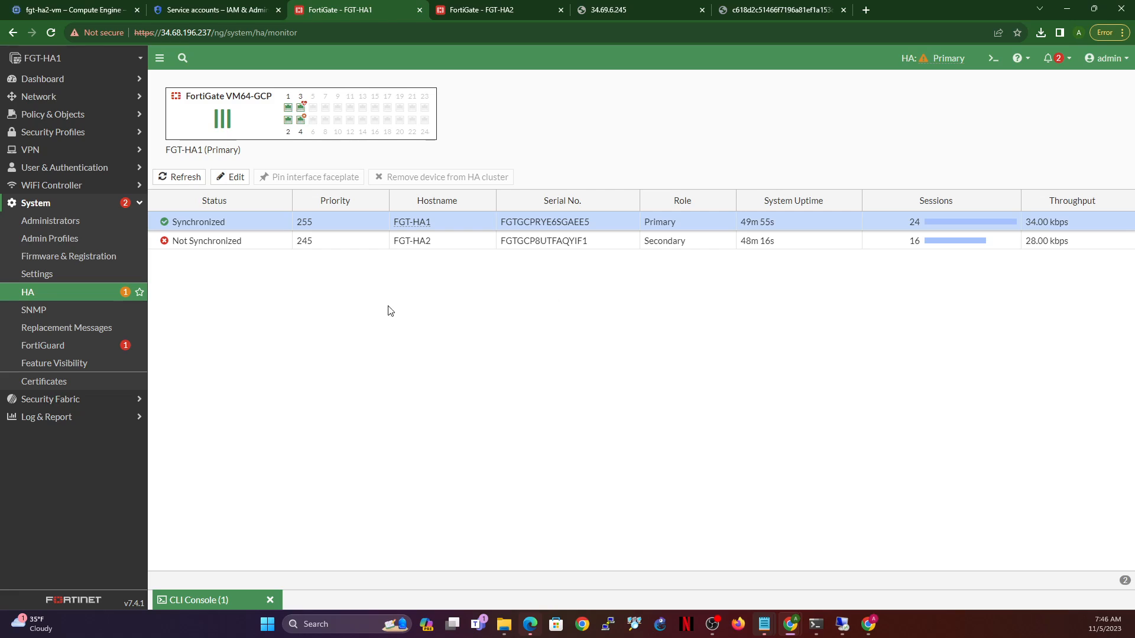
# - Reload FGT-HA2's HA page and sign back in as admin
pyautogui.click(483, 11)
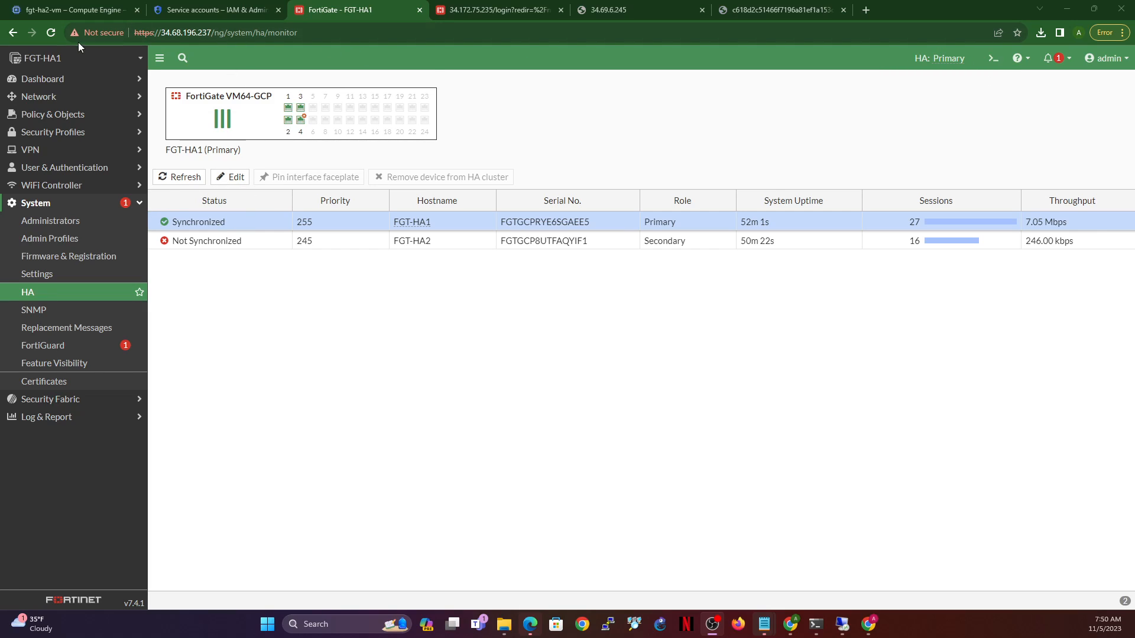
pyautogui.click(51, 34)
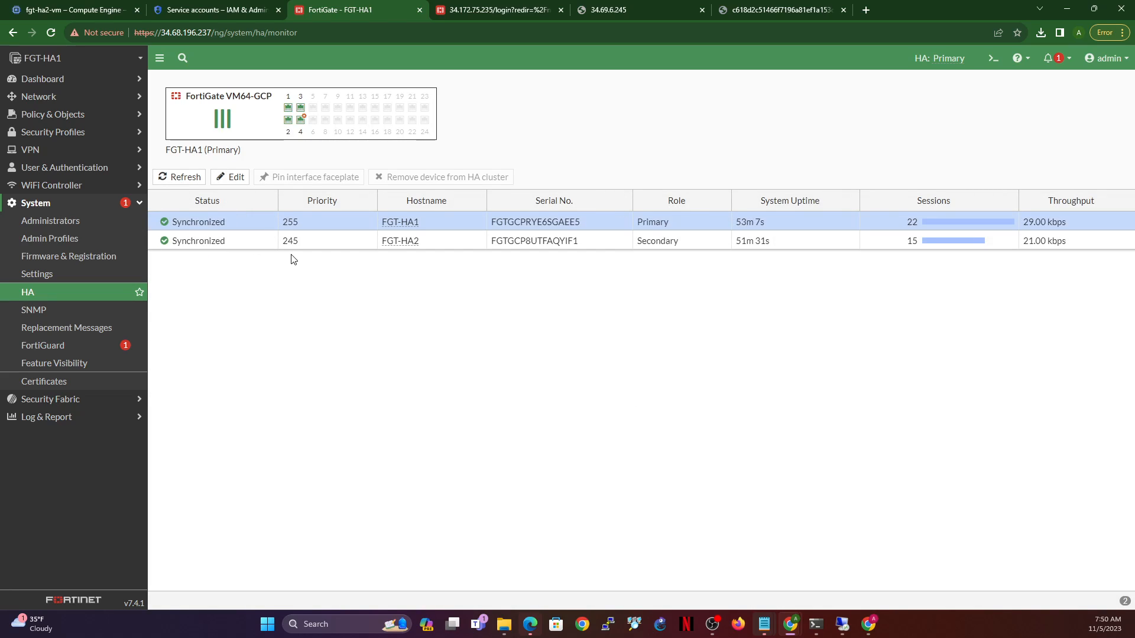
pyautogui.click(500, 10)
pyautogui.write('admin')
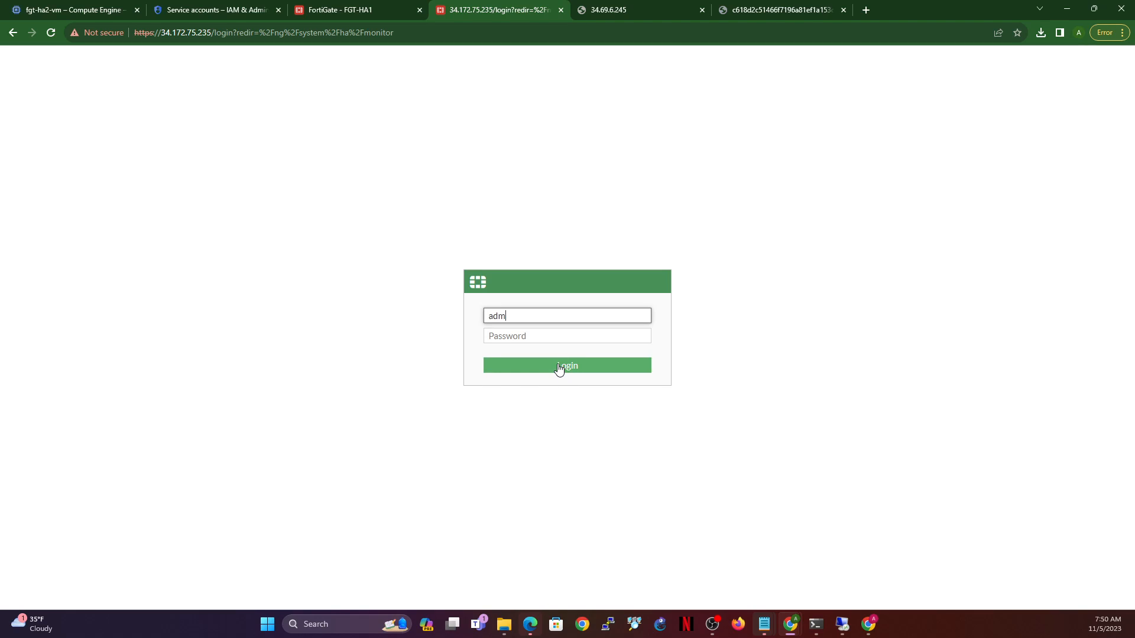
pyautogui.press('Tab')
pyautogui.write('••')
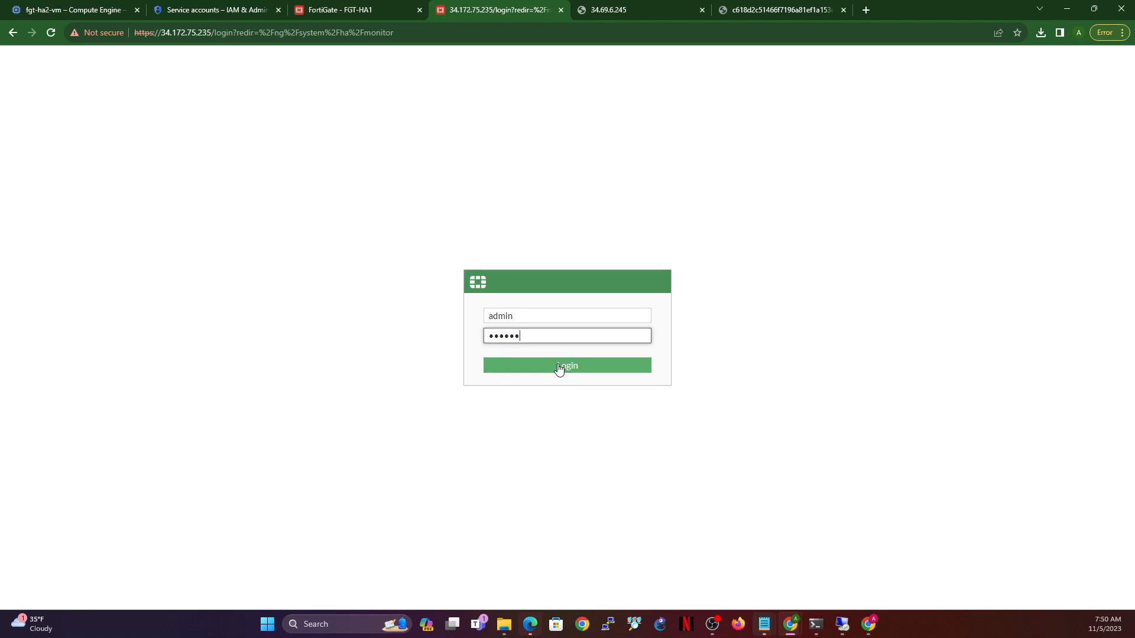
pyautogui.click(559, 367)
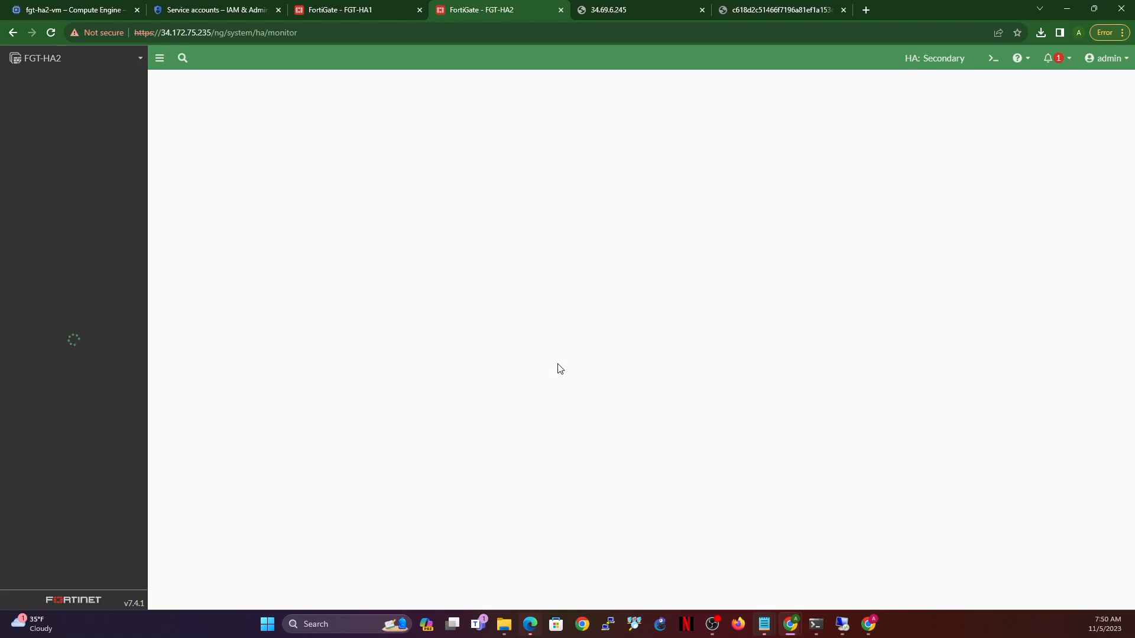
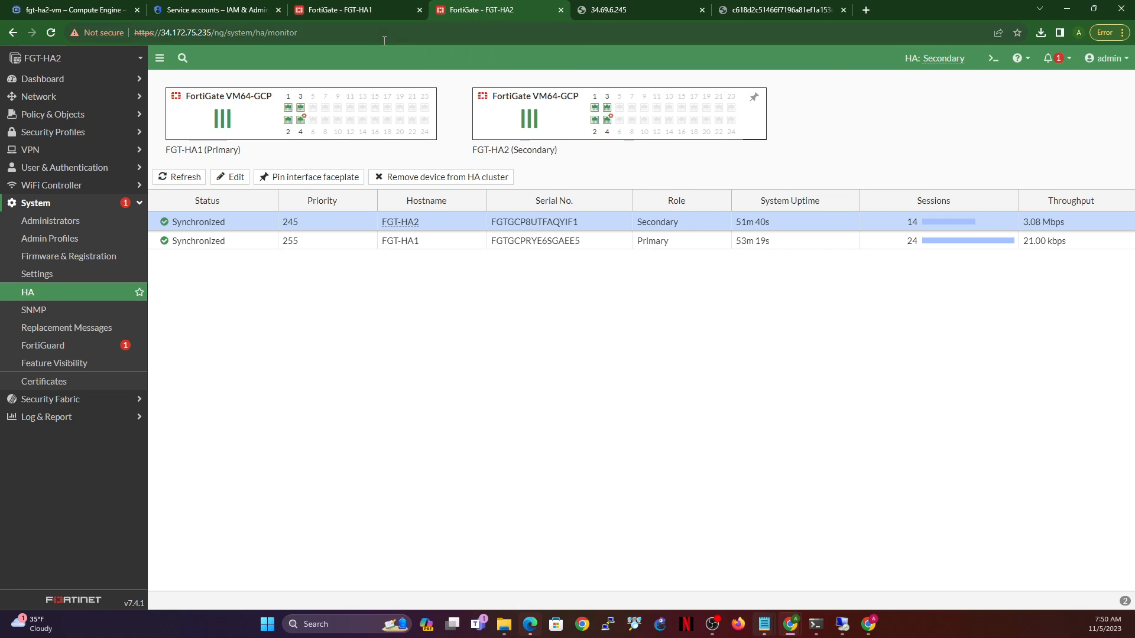
# - Compare both HA monitors, ending on FGT-HA1: Primary (priority 255), FGT-HA2 Secondary (245)
pyautogui.click(381, 12)
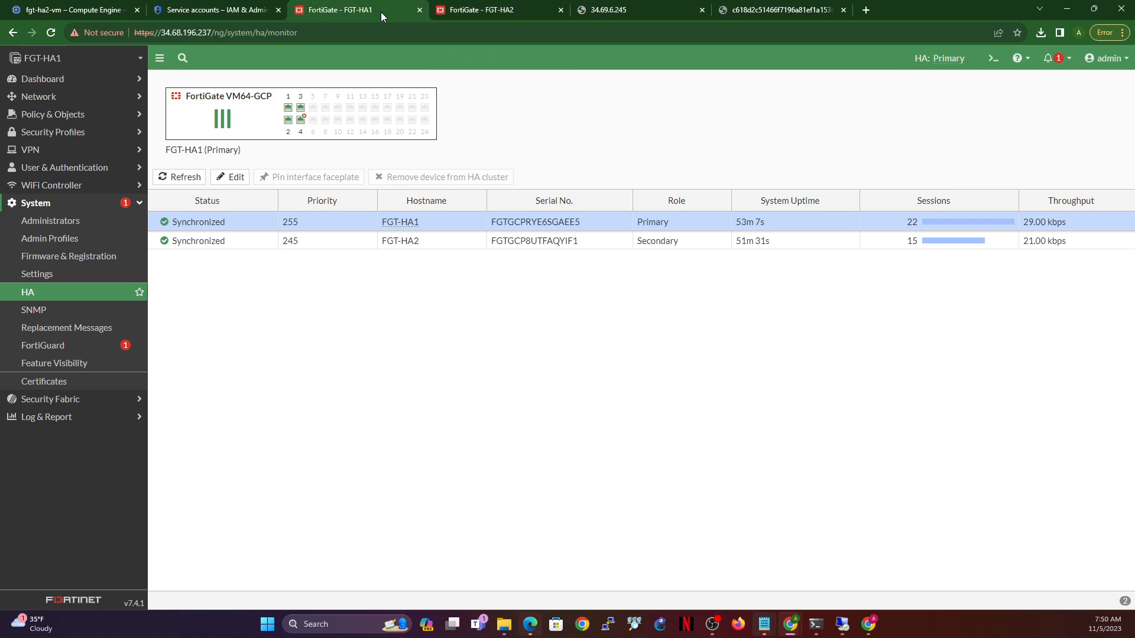
pyautogui.click(500, 12)
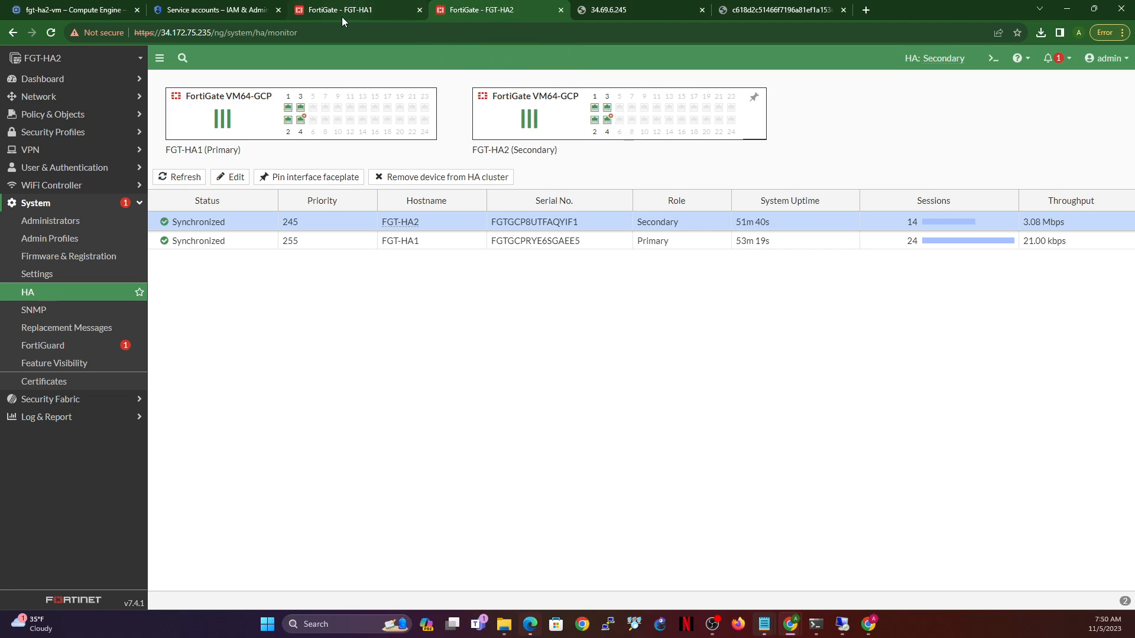
pyautogui.click(385, 10)
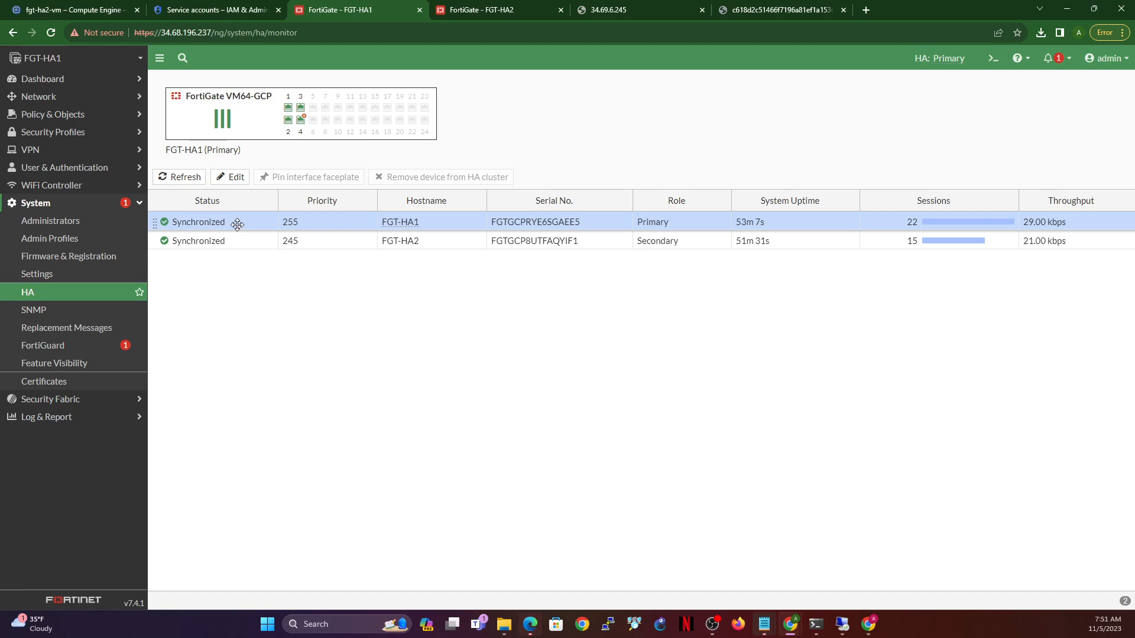
# - Check sdn-gcp-connector is Up under External Connectors on FGT-HA1 and FGT-HA2, finishing on FGT-HA1
pyautogui.click(62, 398)
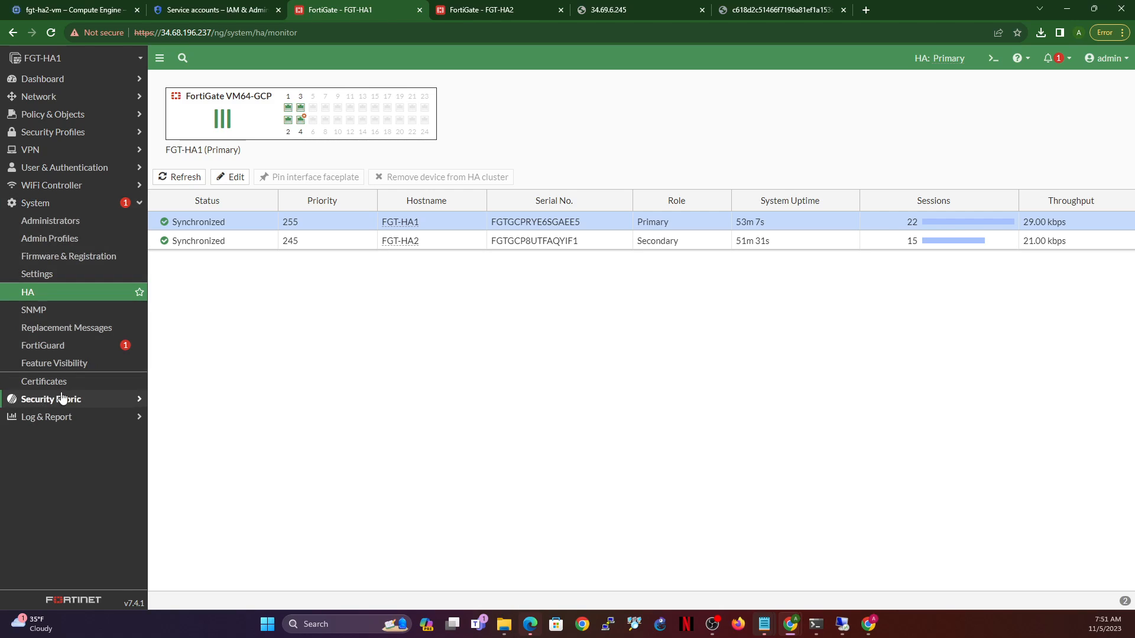
pyautogui.click(47, 329)
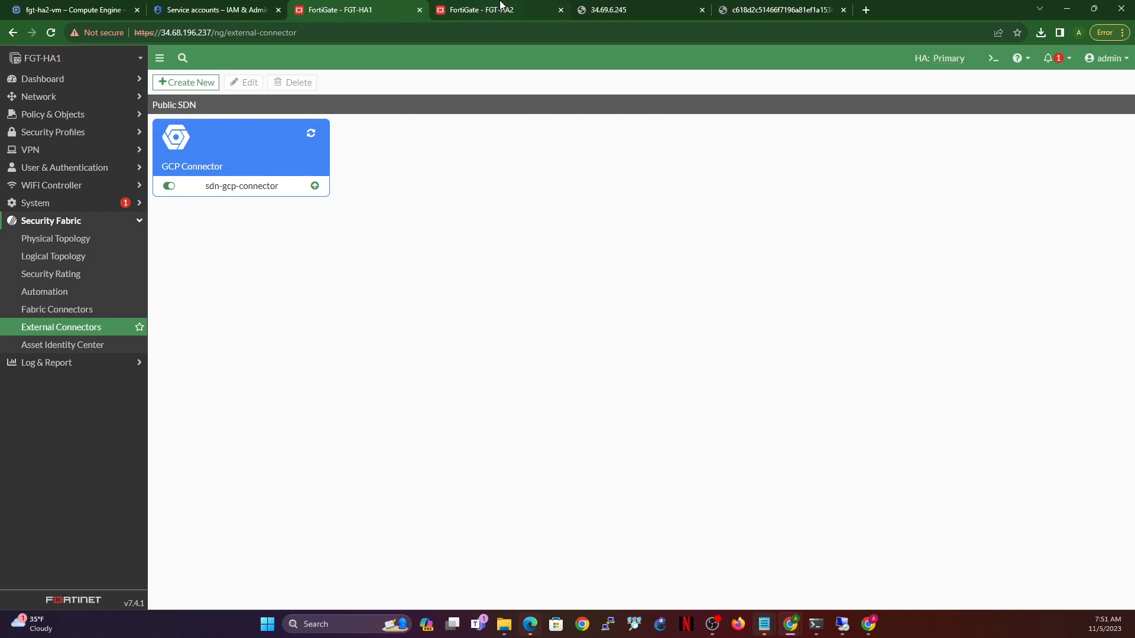
pyautogui.click(500, 6)
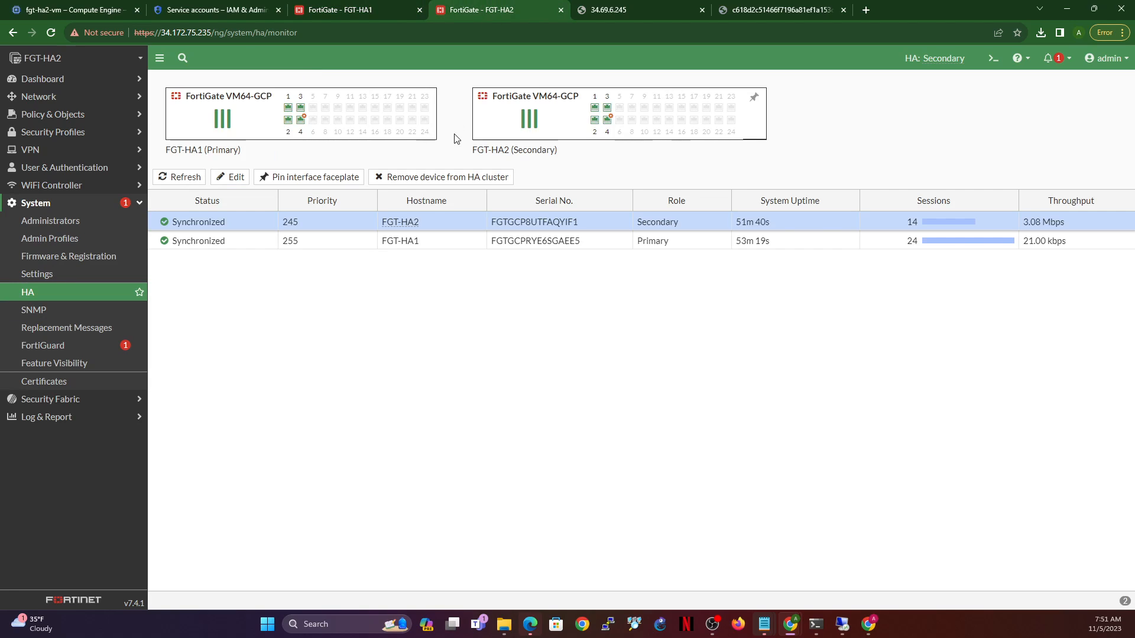
pyautogui.click(46, 400)
pyautogui.click(57, 328)
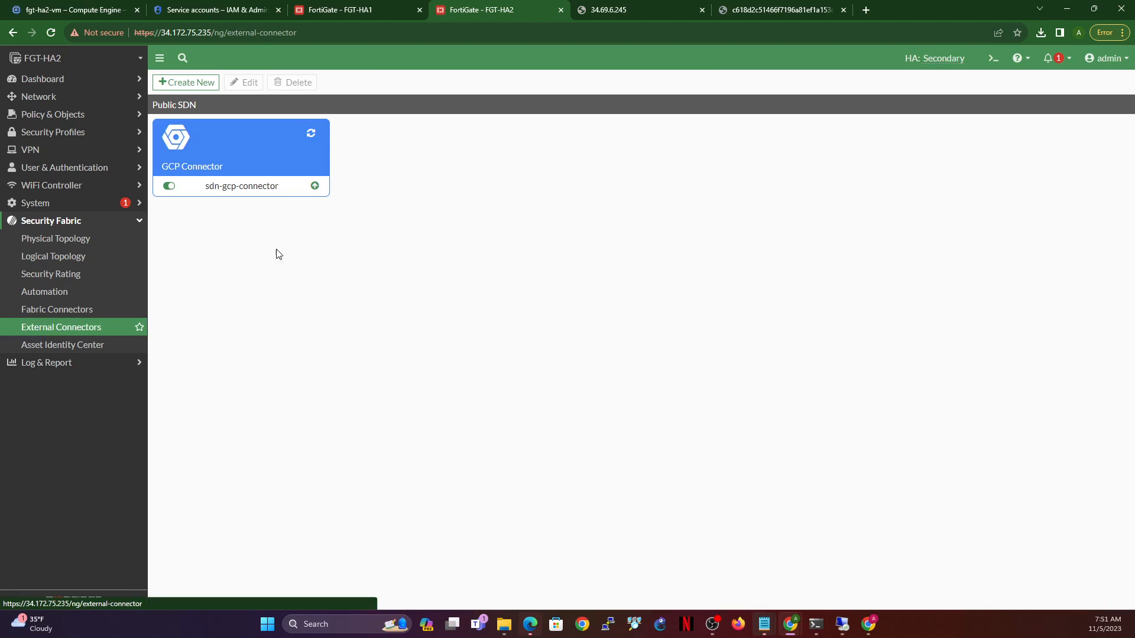
pyautogui.moveTo(314, 188)
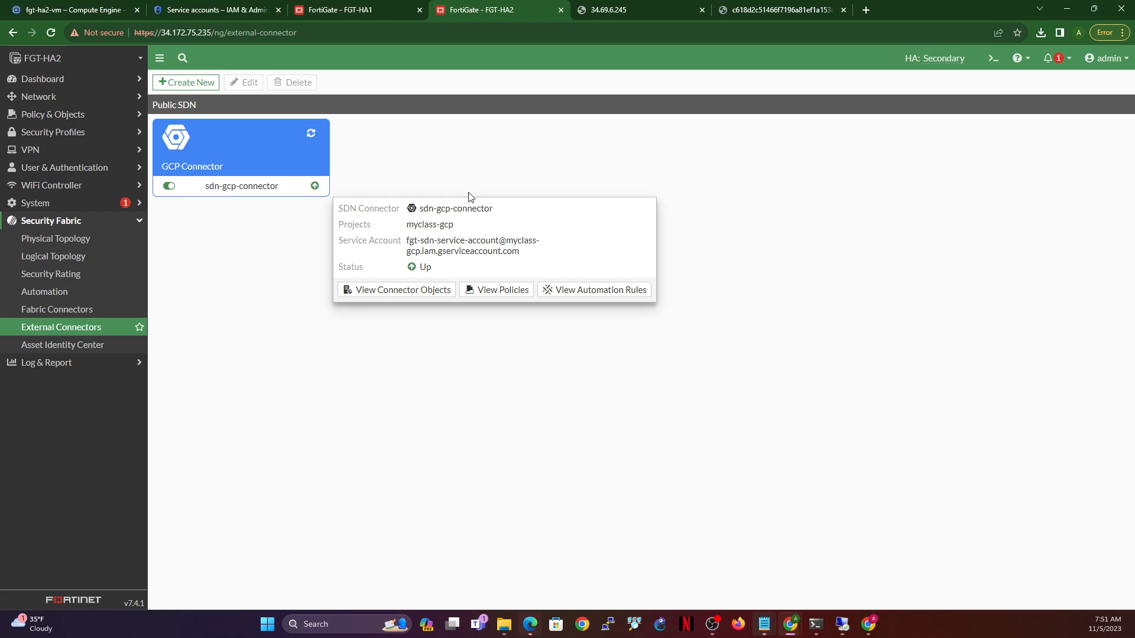
pyautogui.click(414, 6)
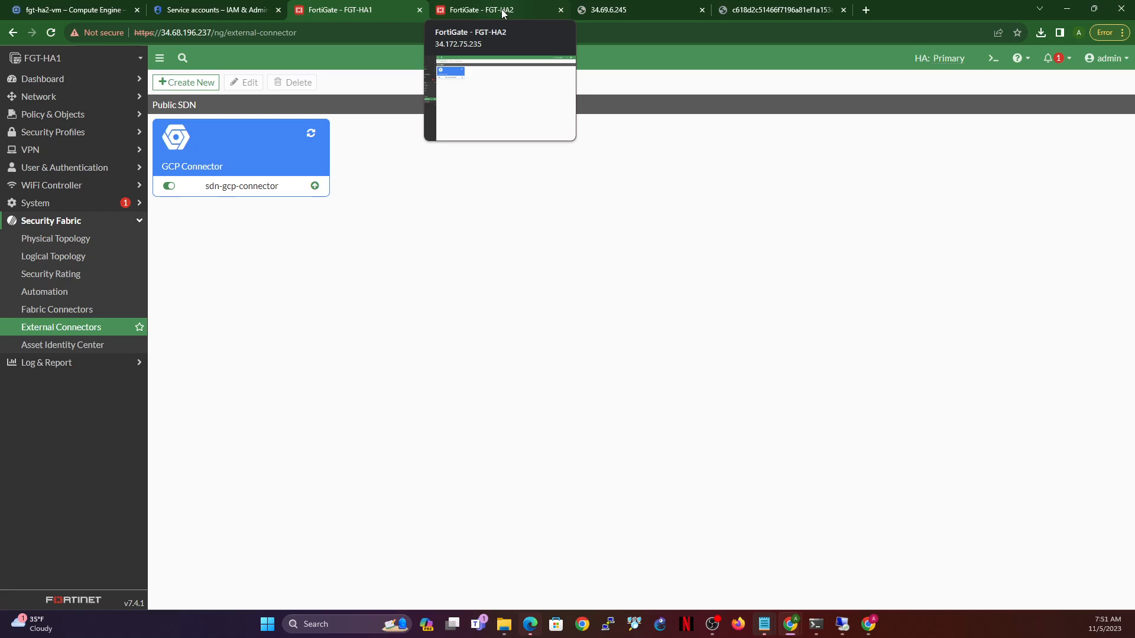
pyautogui.click(503, 13)
pyautogui.click(339, 16)
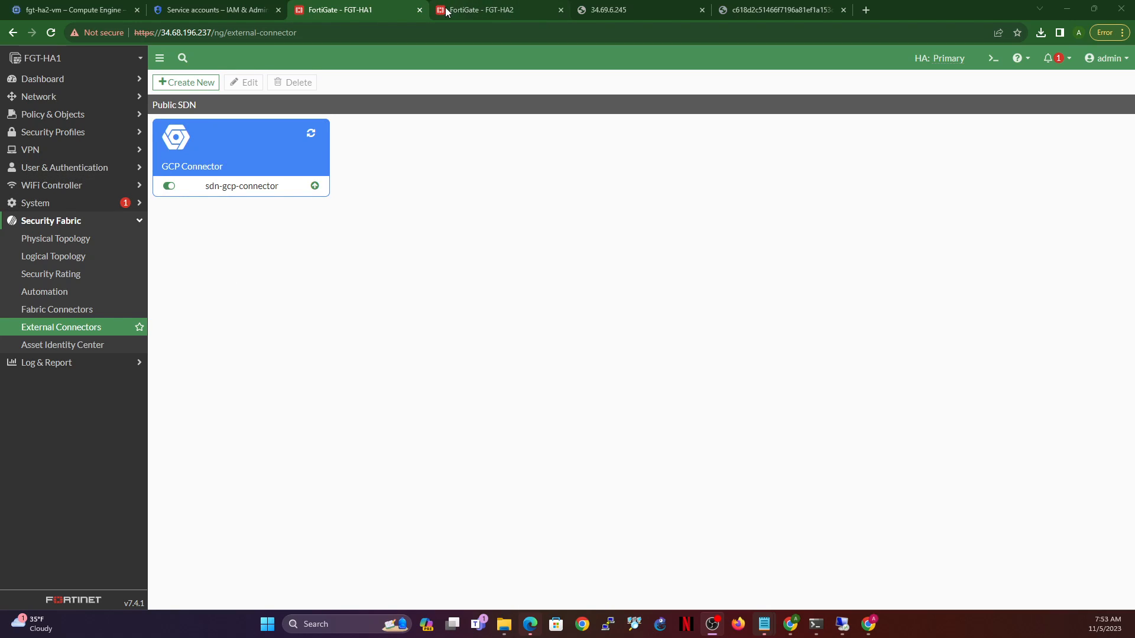
# - Open FGT-HA1's System > HA monitor page
pyautogui.click(40, 206)
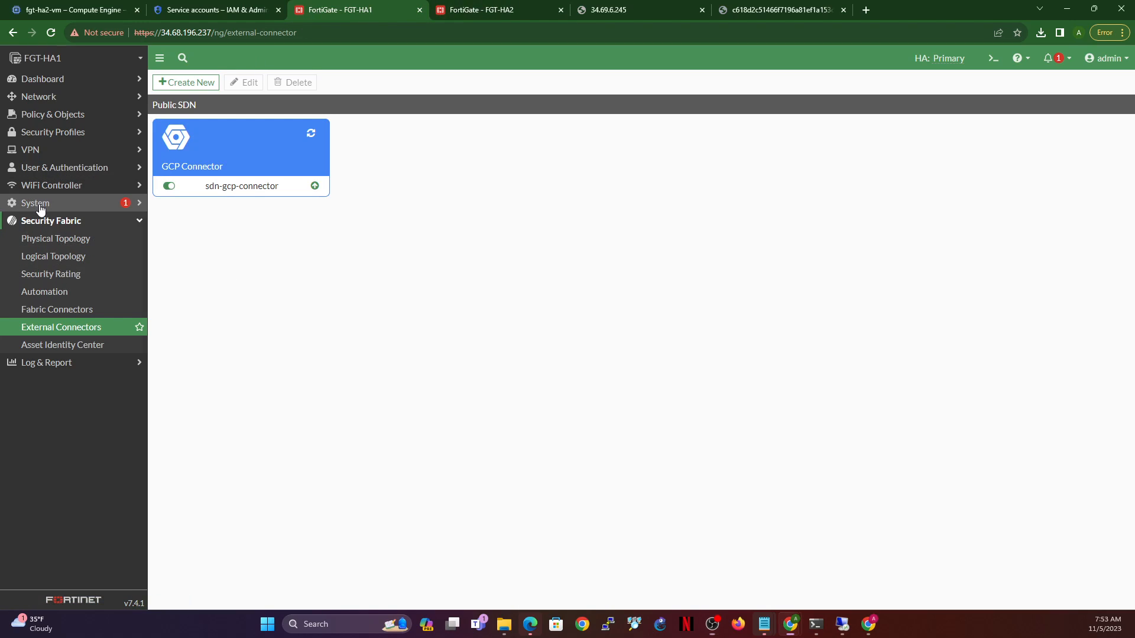
pyautogui.click(40, 208)
pyautogui.click(35, 294)
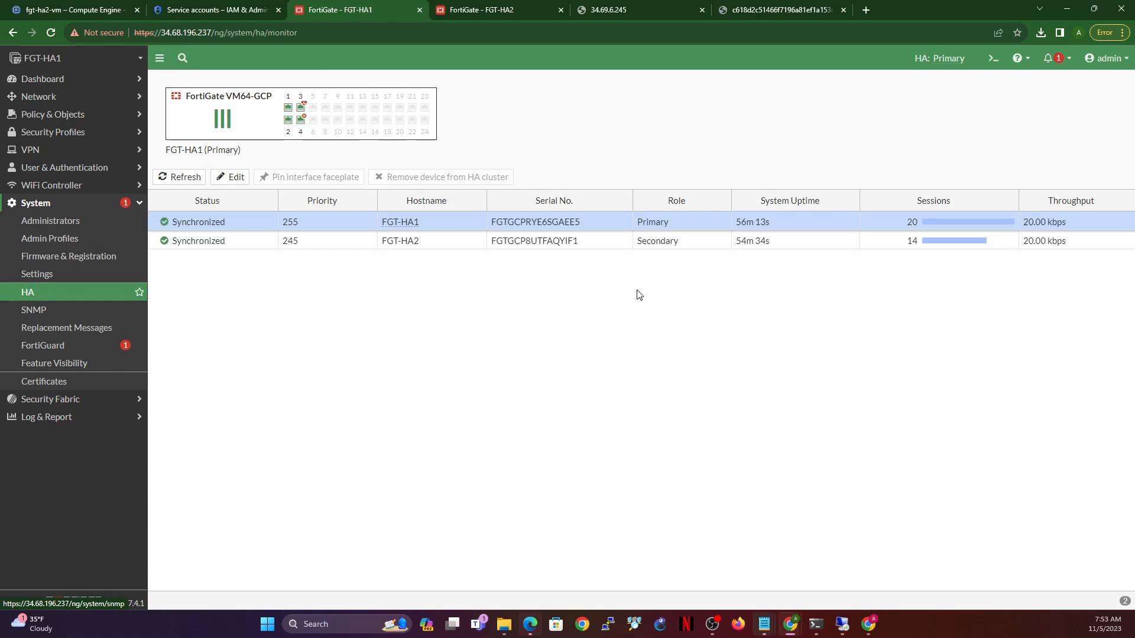
# - In FGT-HA1's CLI Console, run 'exec ha failover unset 1' to clear earlier forced failovers
pyautogui.click(1105, 58)
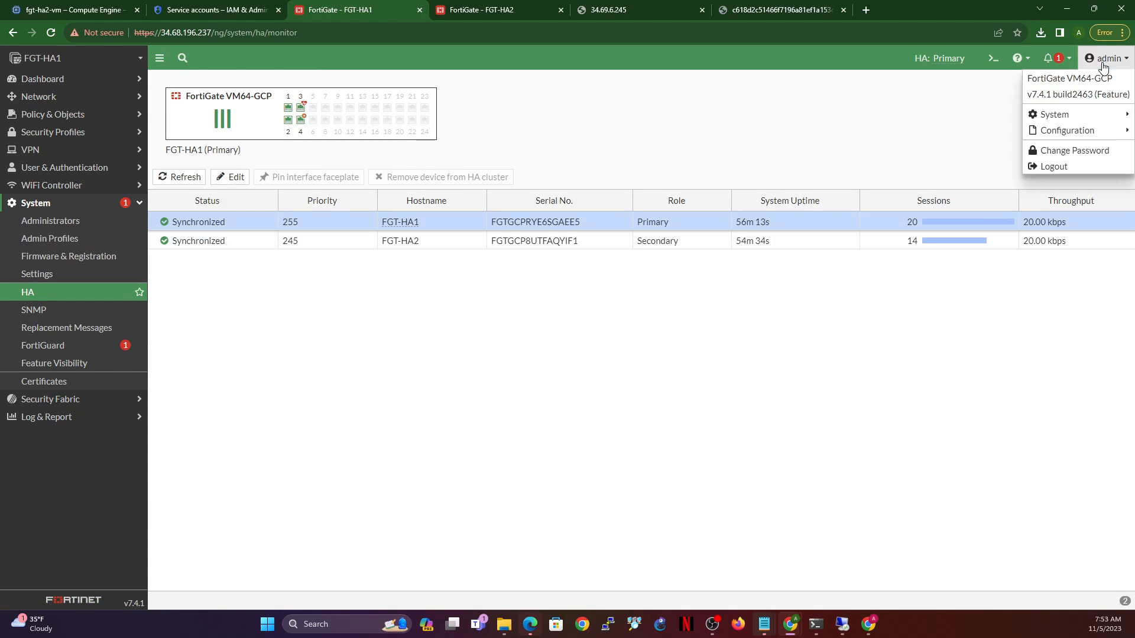
pyautogui.moveTo(1043, 118)
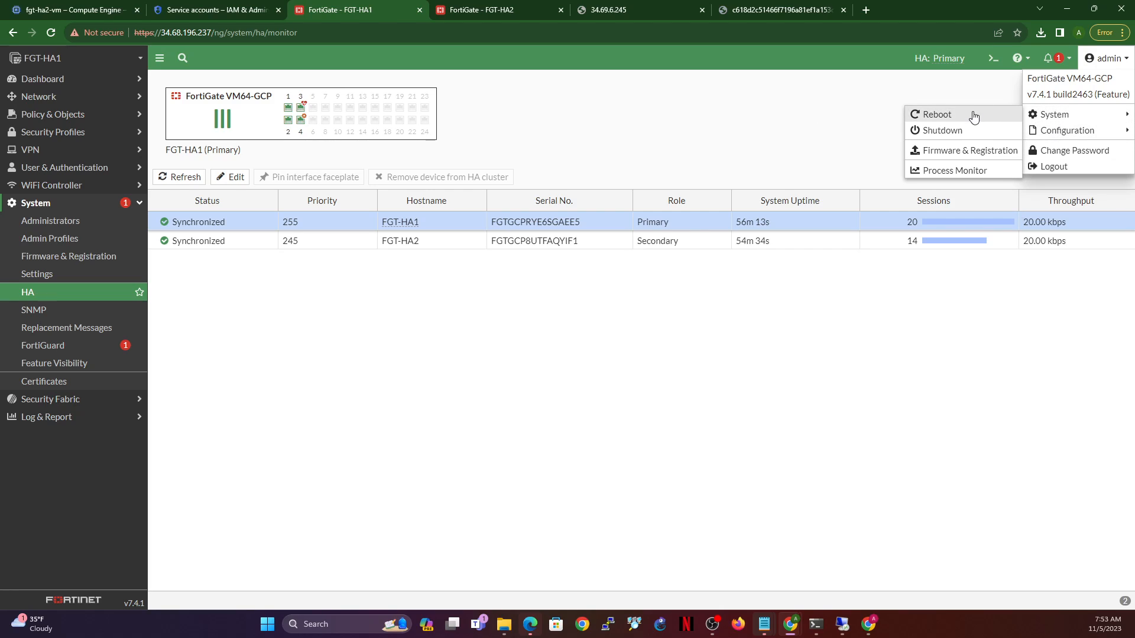
pyautogui.click(993, 58)
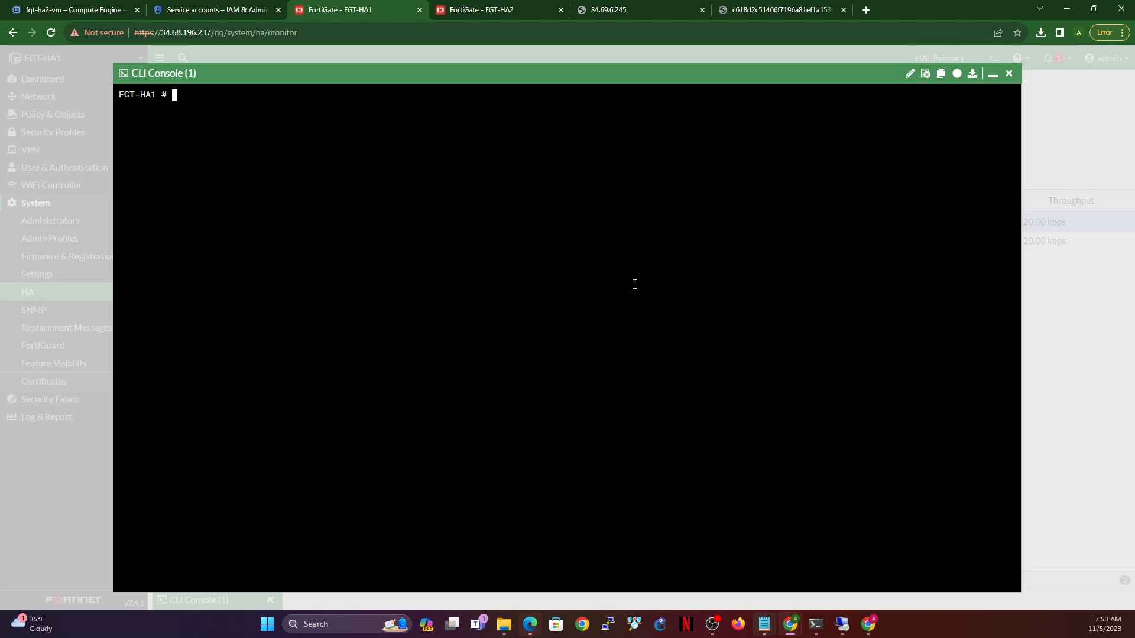
pyautogui.write('exec ha failover unset')
pyautogui.press('?')
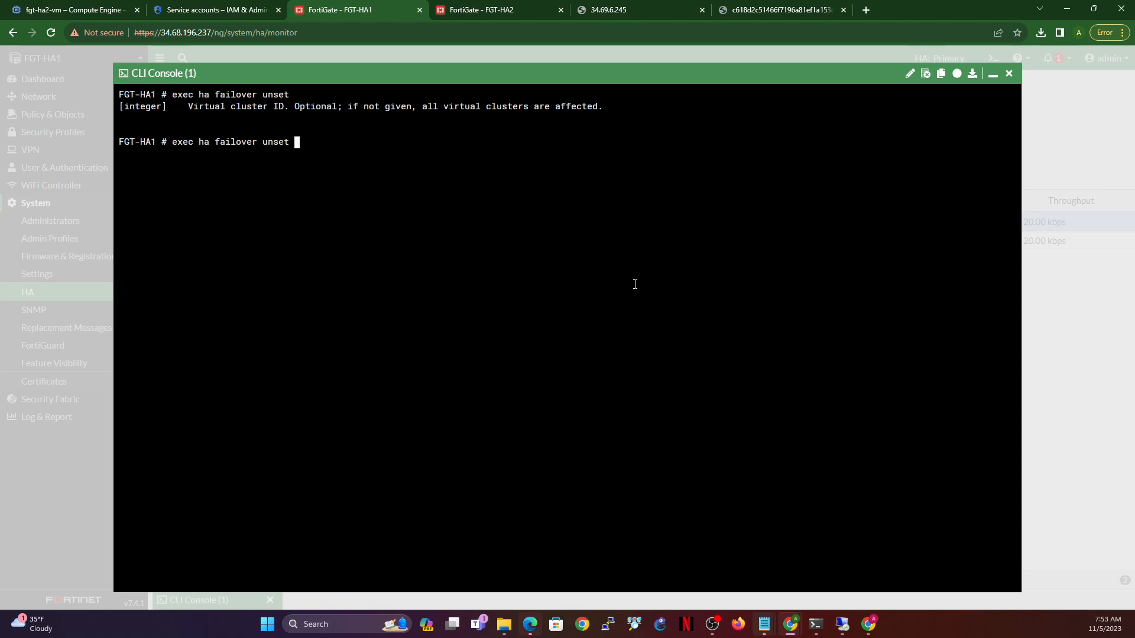
pyautogui.write('1')
pyautogui.press('Return')
# - Run 'exec ha failover set 1', confirm with y, and minimize the console
pyautogui.press('Up')
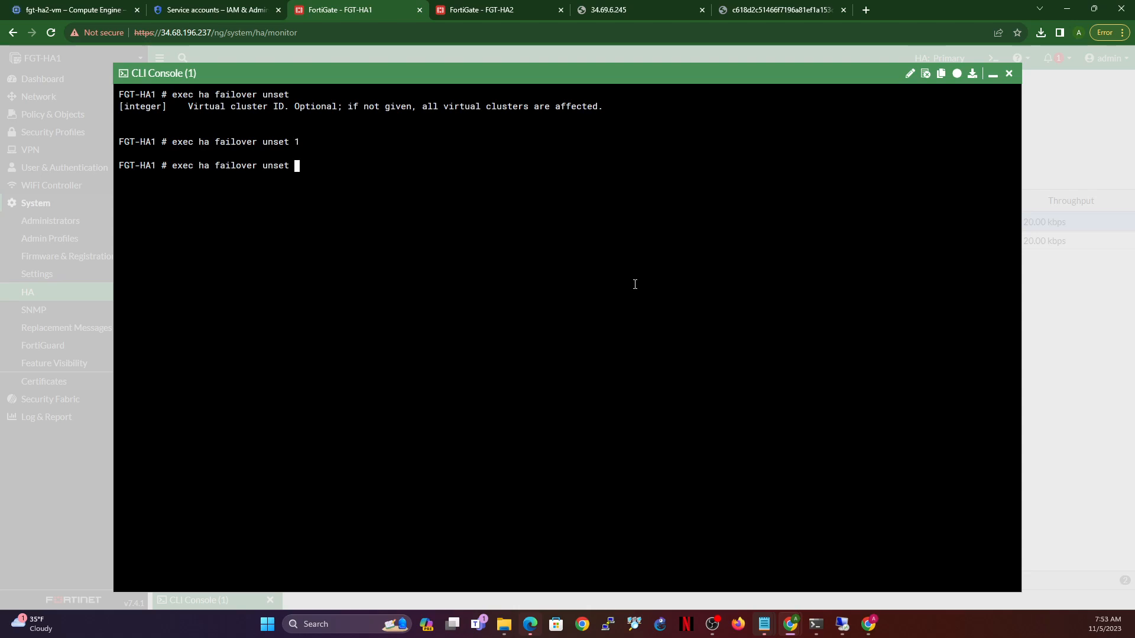
pyautogui.press('BackSpace')
pyautogui.press('BackSpace')
pyautogui.press('BackSpace')
pyautogui.press('BackSpace')
pyautogui.press('BackSpace')
pyautogui.write('set 1')
pyautogui.press('Return')
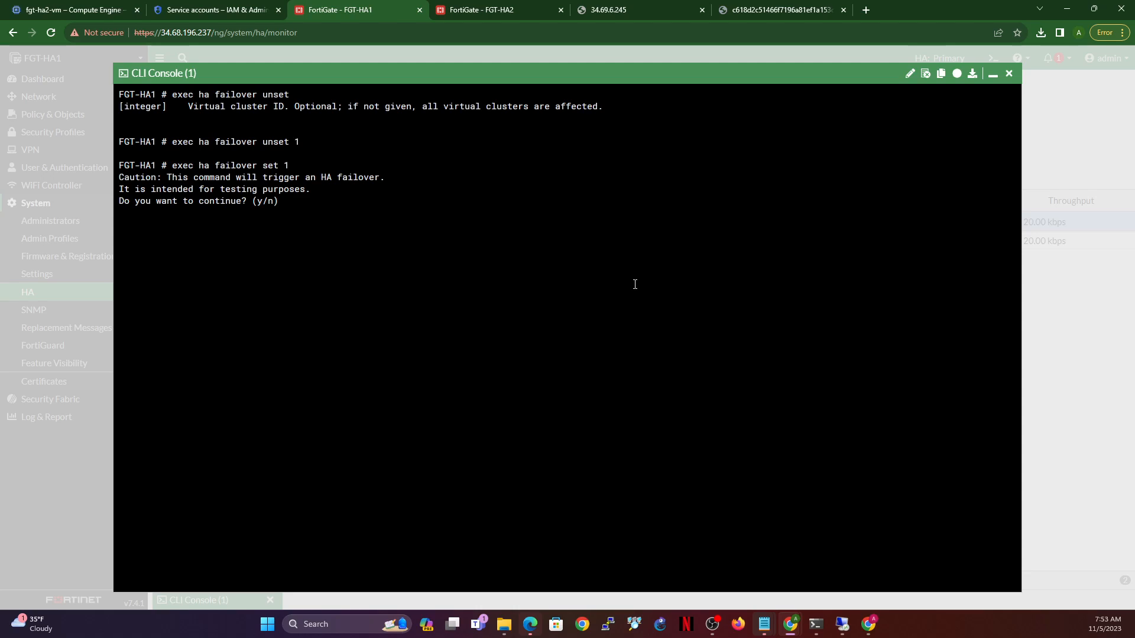
pyautogui.write('y')
pyautogui.click(992, 75)
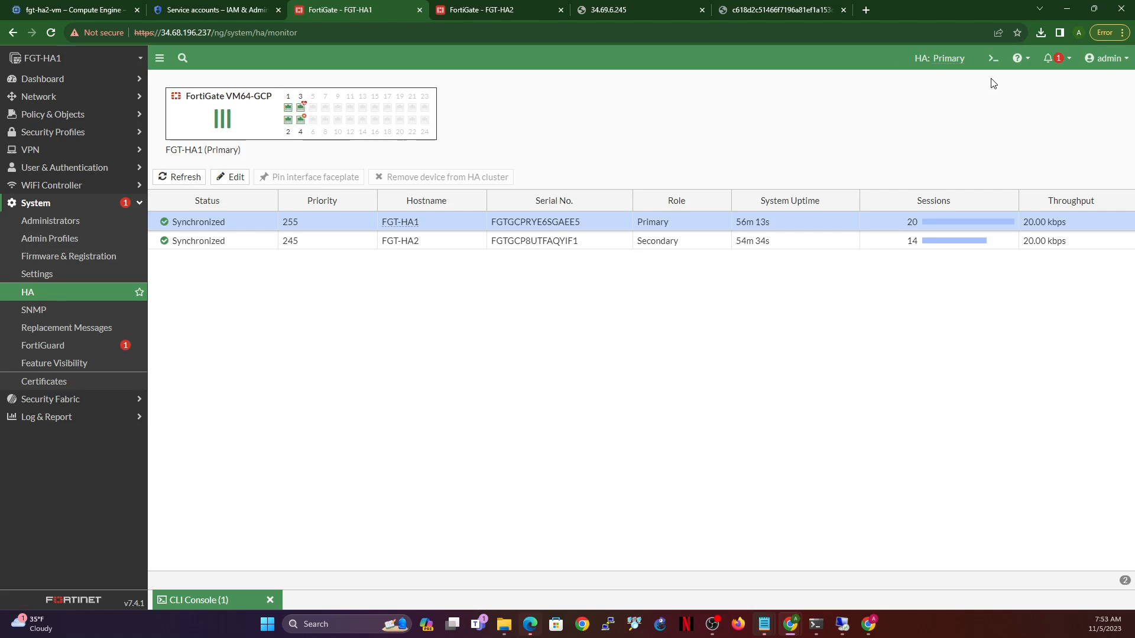
# - Open and refresh FGT-HA2's System > HA monitor, confirming FGT-HA2 Primary and FGT-HA1 Secondary
pyautogui.click(30, 293)
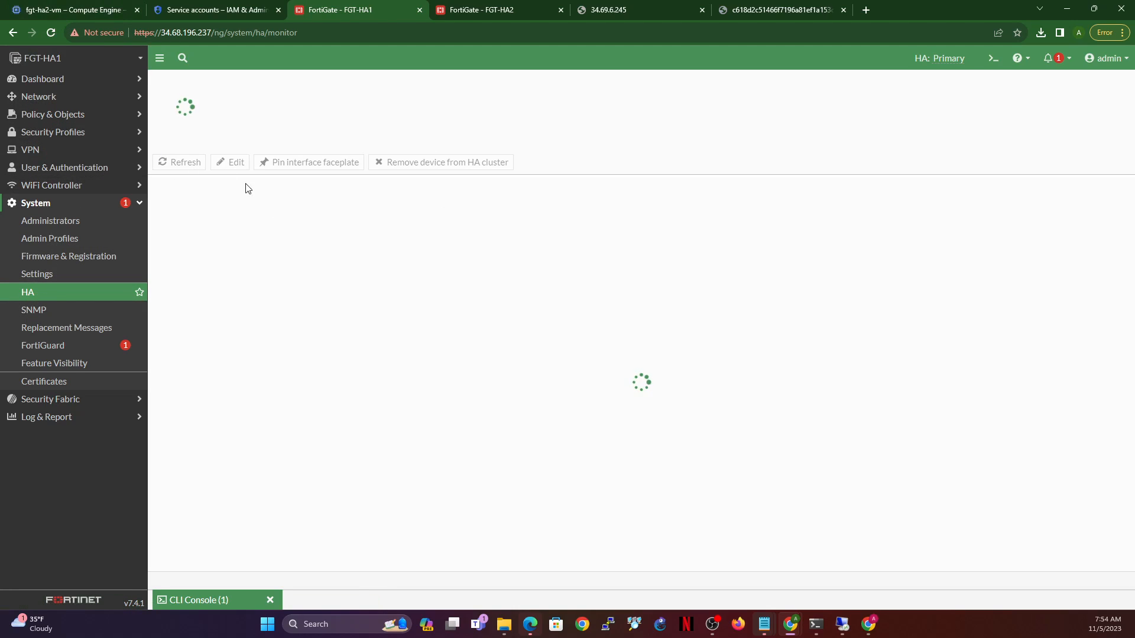
pyautogui.click(494, 12)
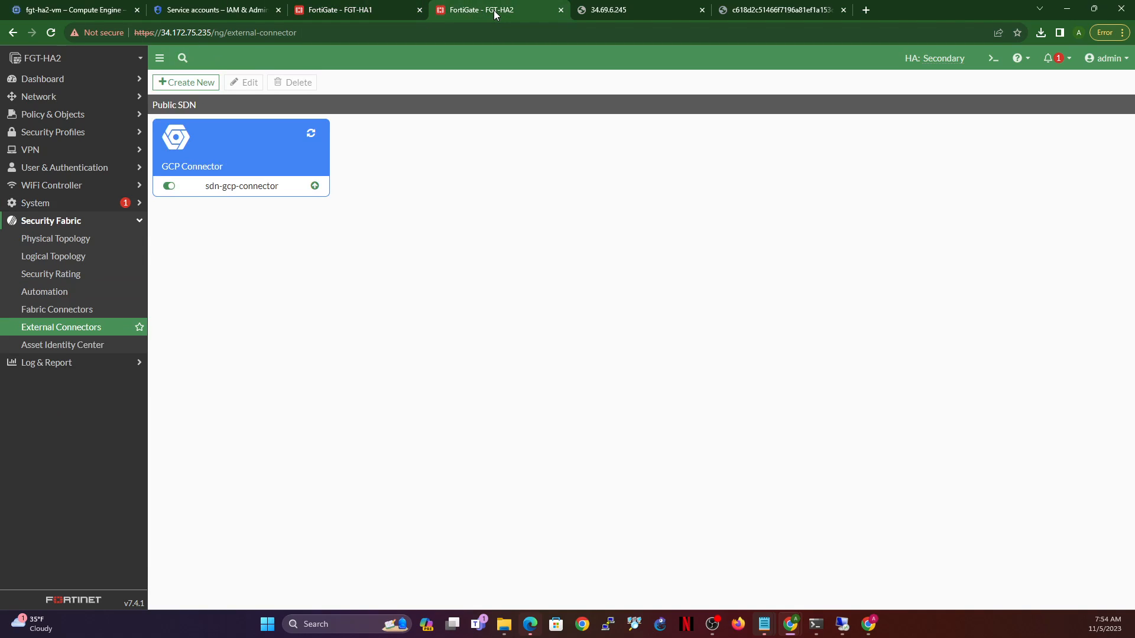
pyautogui.click(48, 204)
pyautogui.click(41, 292)
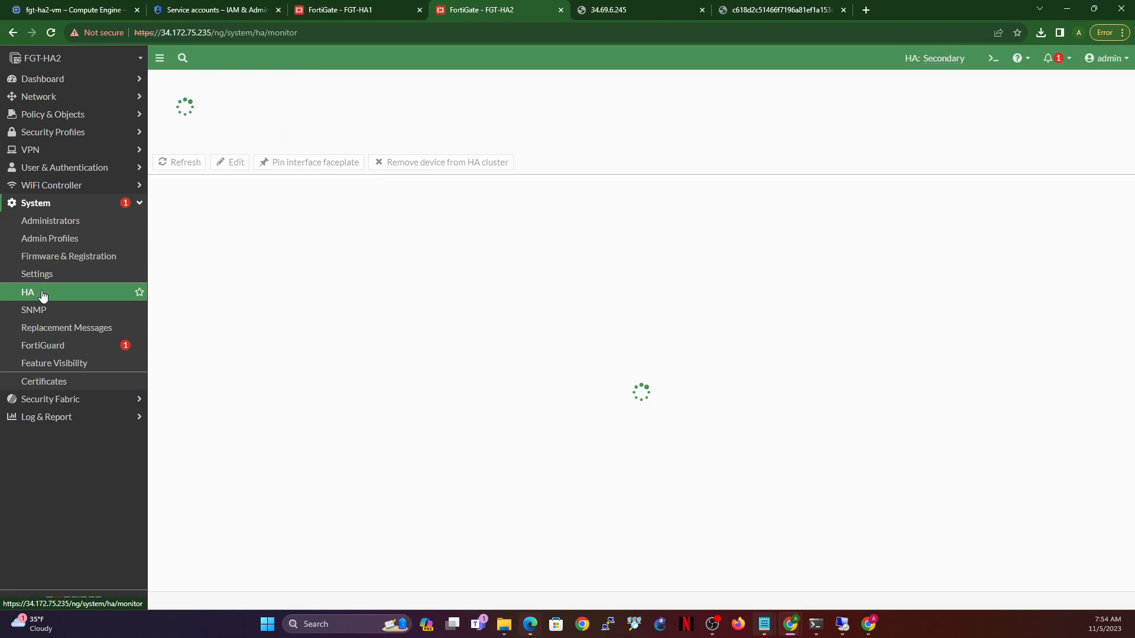
pyautogui.click(50, 33)
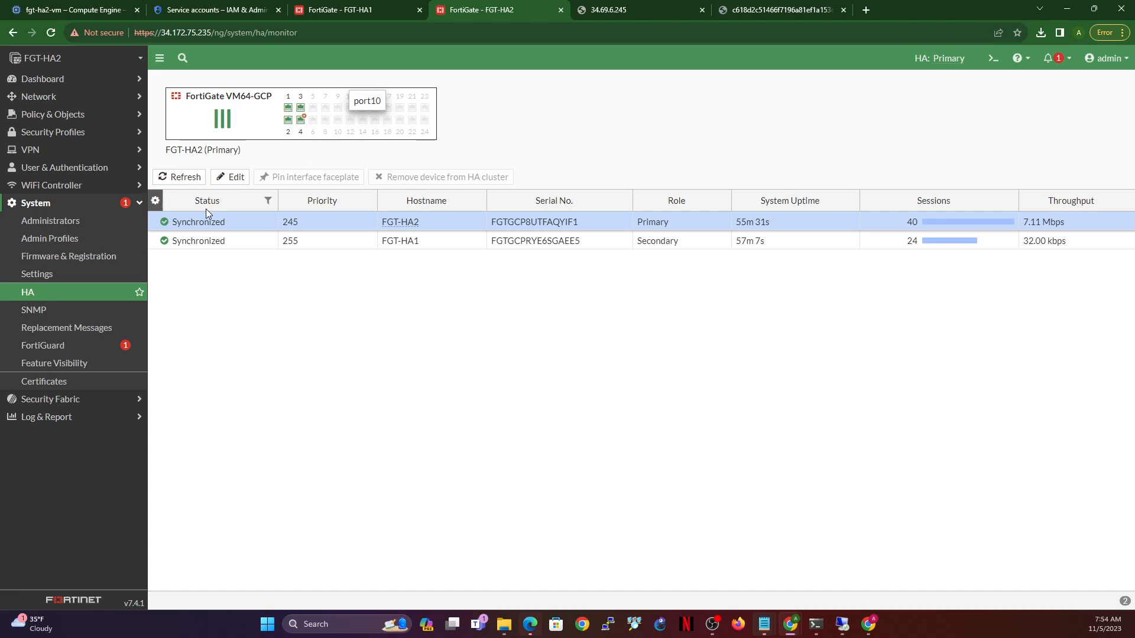
pyautogui.click(430, 245)
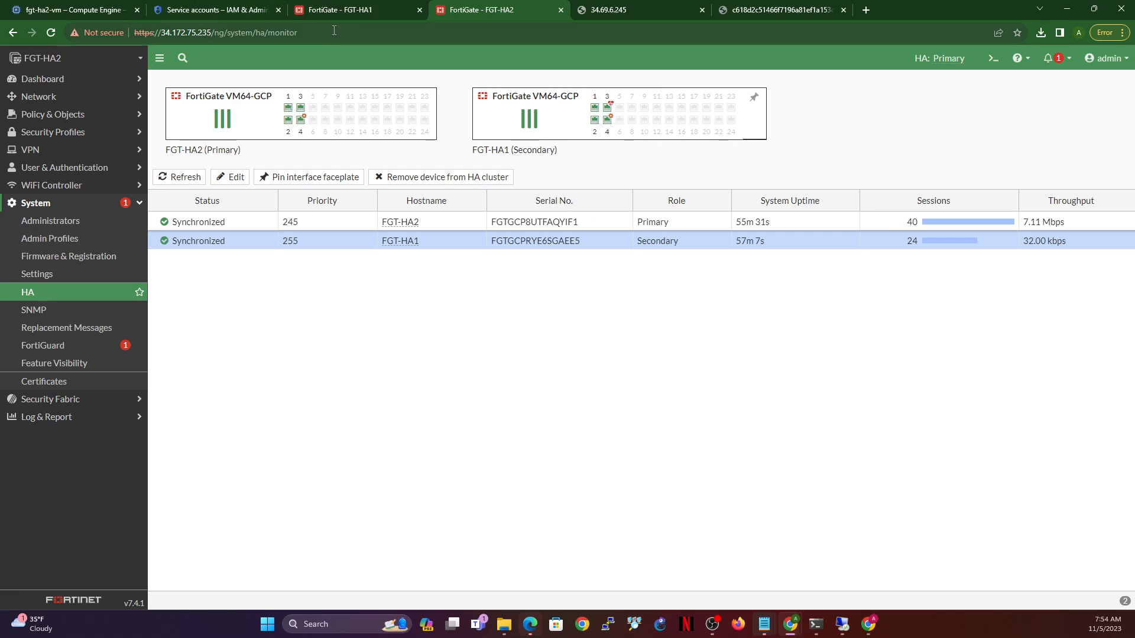
# - Confirm FGT-HA1's tab shows Lost Connection while refreshing FGT-HA2's HA monitor again
pyautogui.click(327, 12)
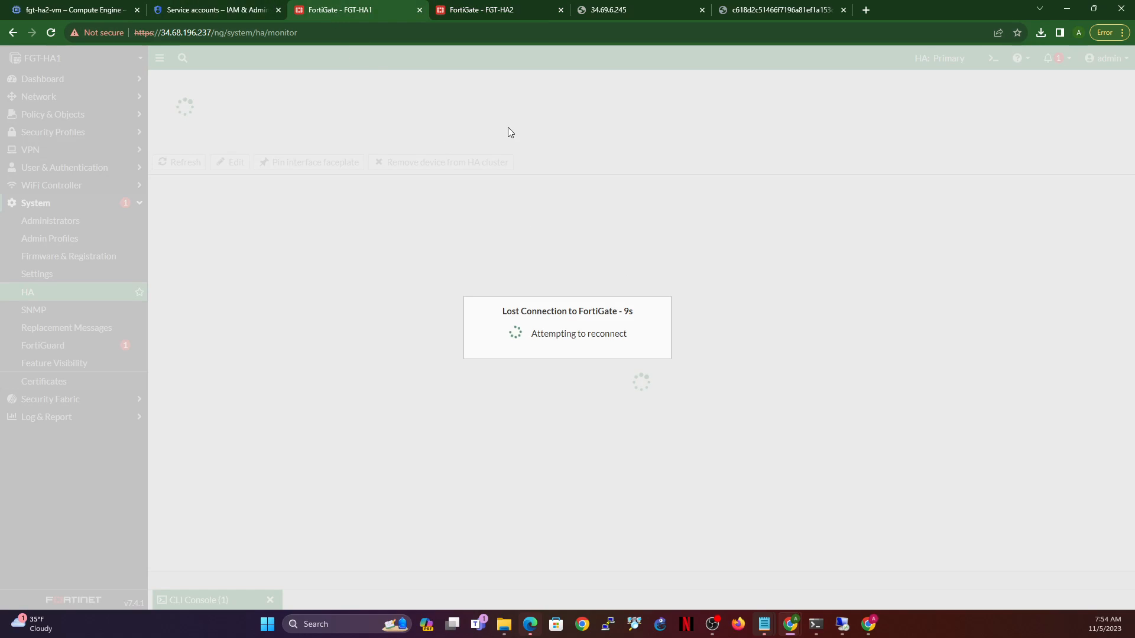
pyautogui.click(474, 6)
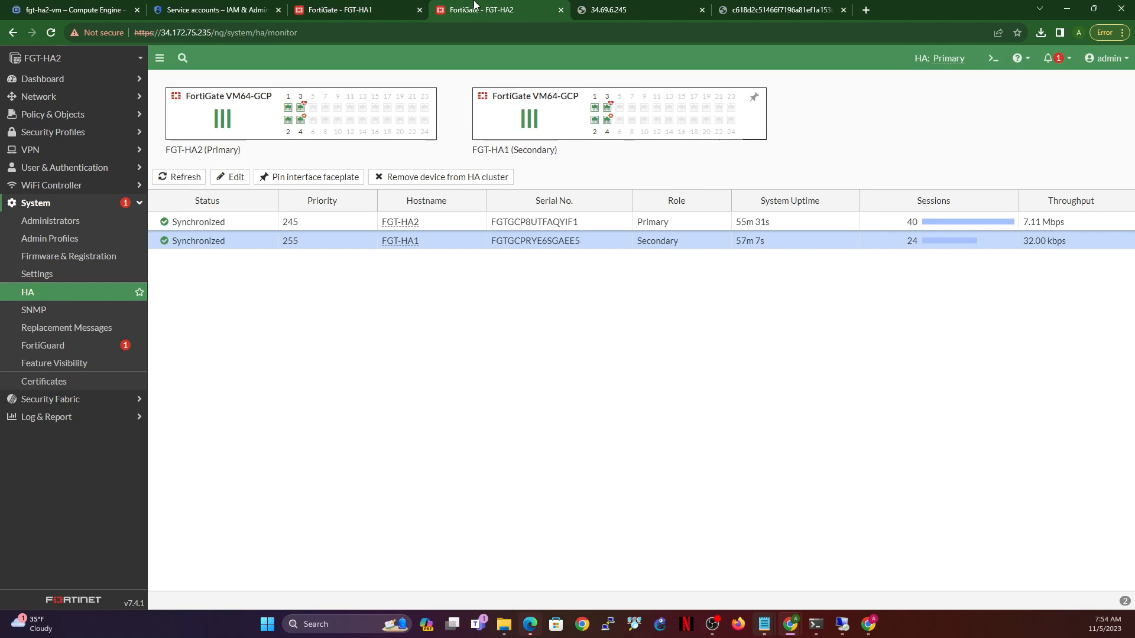
pyautogui.click(333, 9)
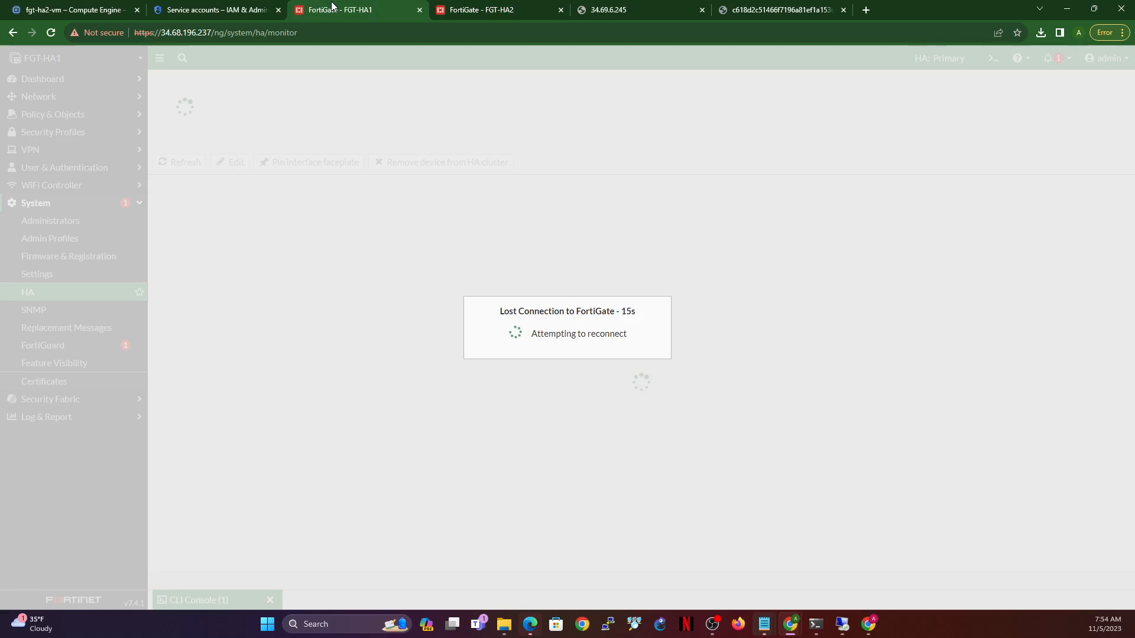
pyautogui.click(482, 7)
pyautogui.click(50, 33)
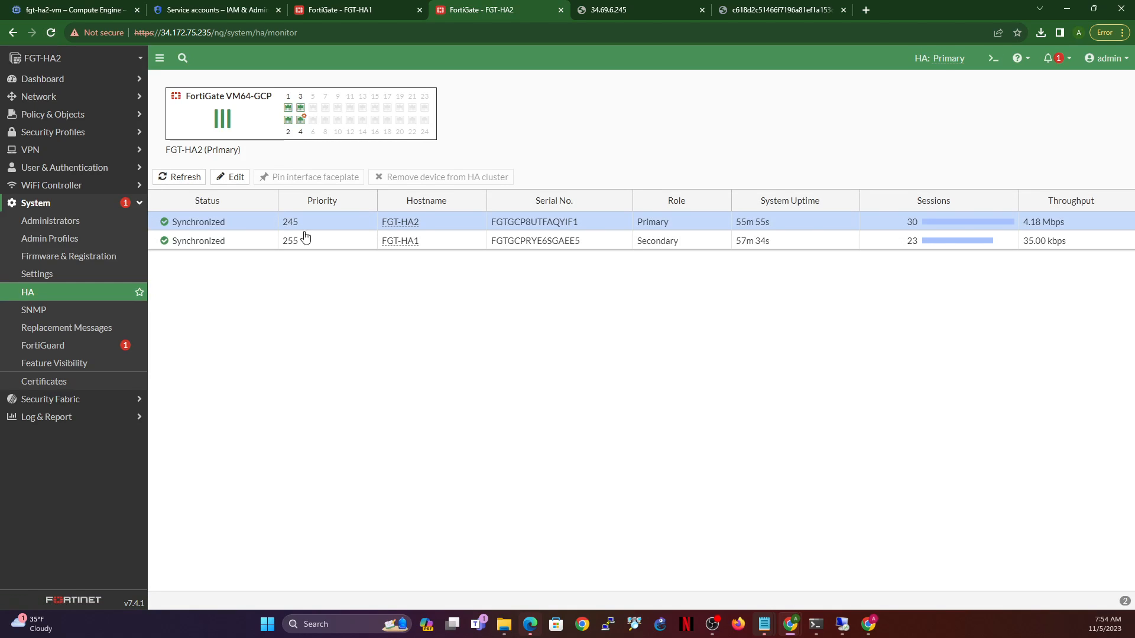
pyautogui.click(361, 6)
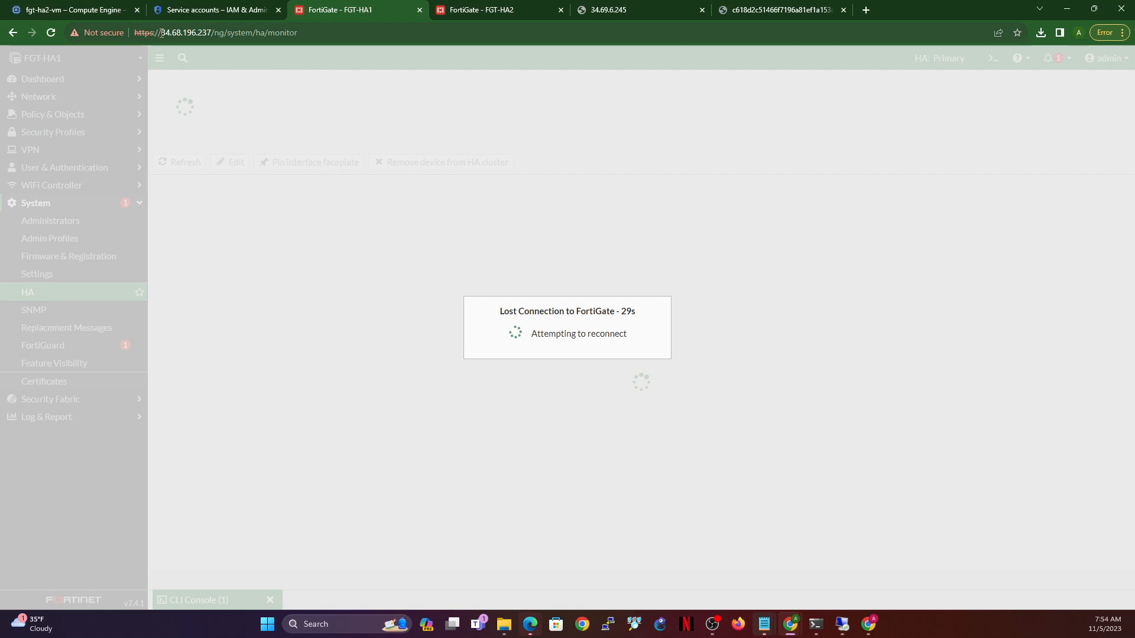
pyautogui.moveTo(161, 32); pyautogui.dragTo(301, 35)
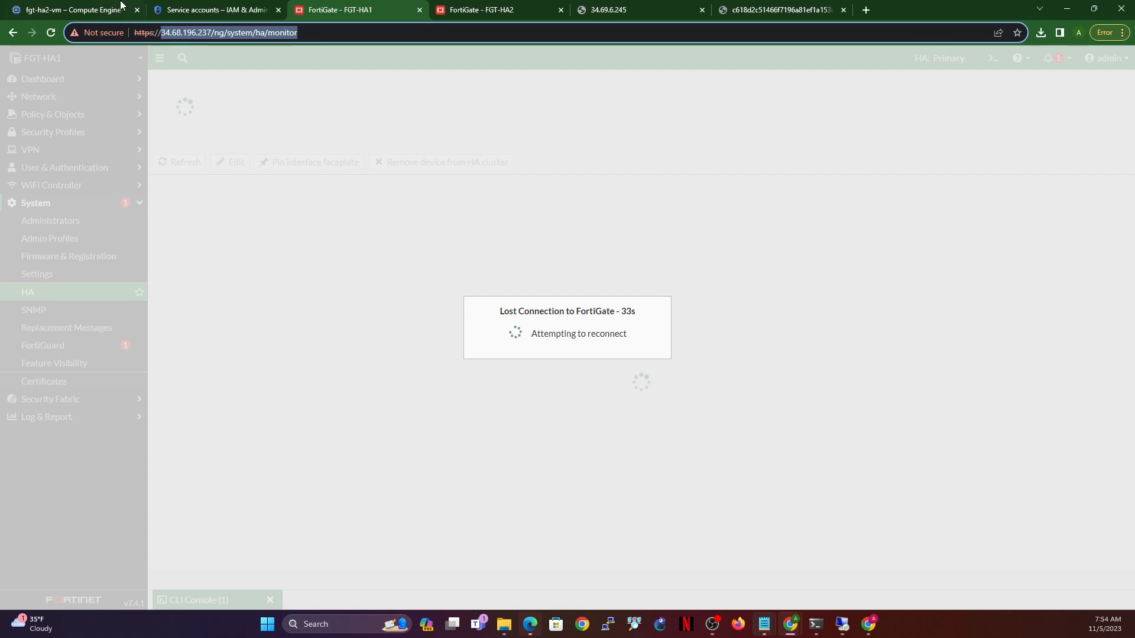
pyautogui.click(61, 10)
# - Copy the FortiGate VM's external IP 35.224.68.51 from Compute Engine > VM instances
pyautogui.click(212, 6)
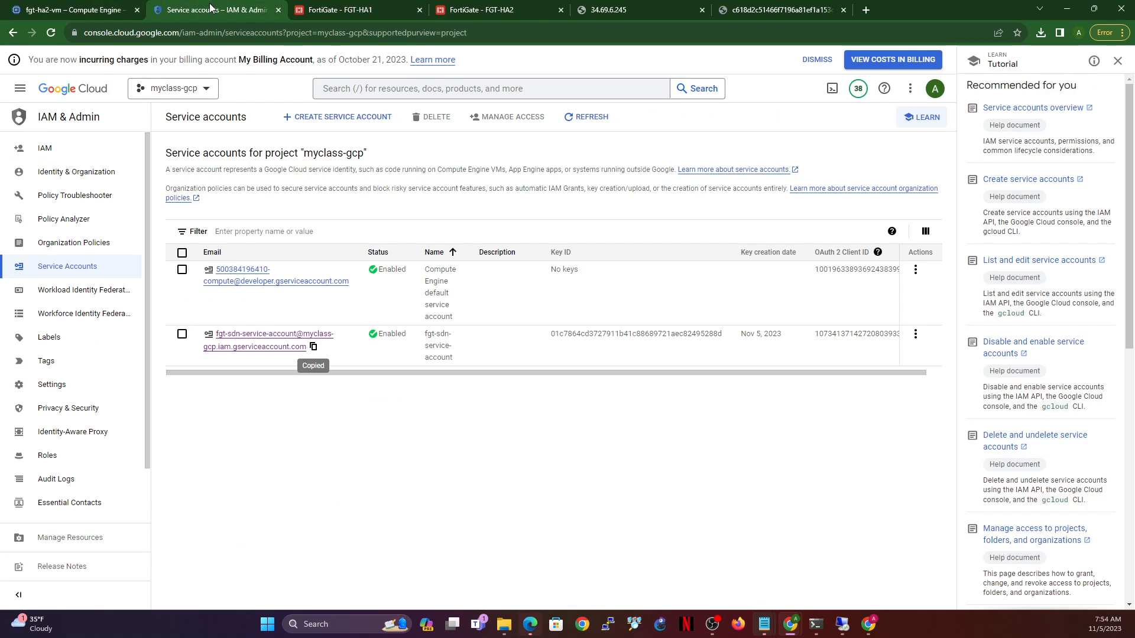
pyautogui.click(20, 89)
pyautogui.moveTo(89, 321)
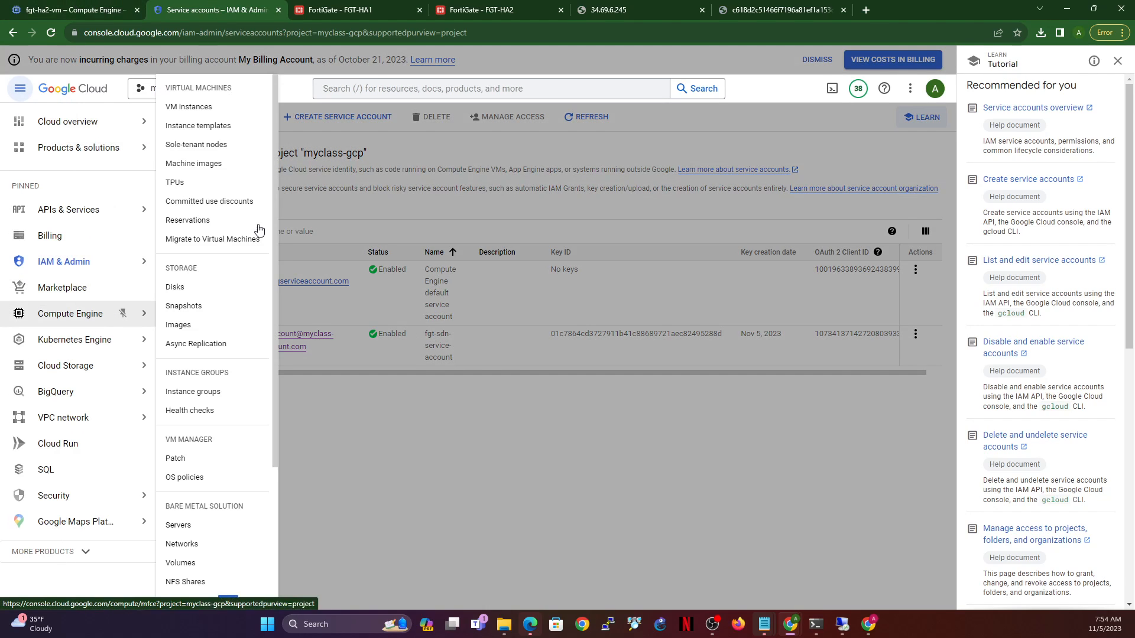
pyautogui.click(191, 106)
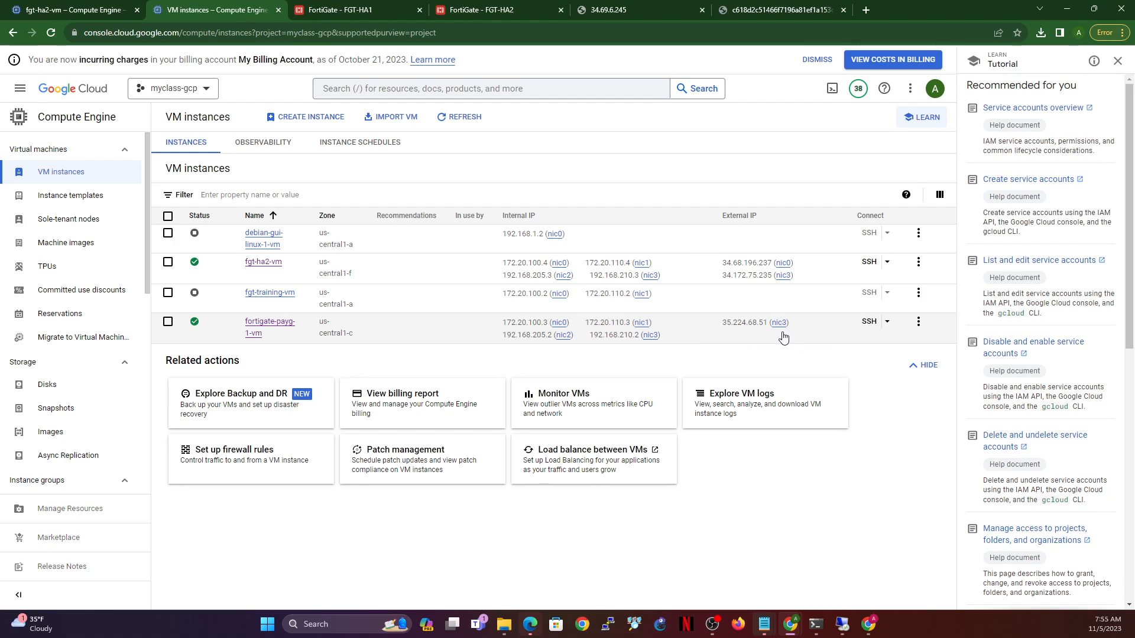
pyautogui.click(798, 322)
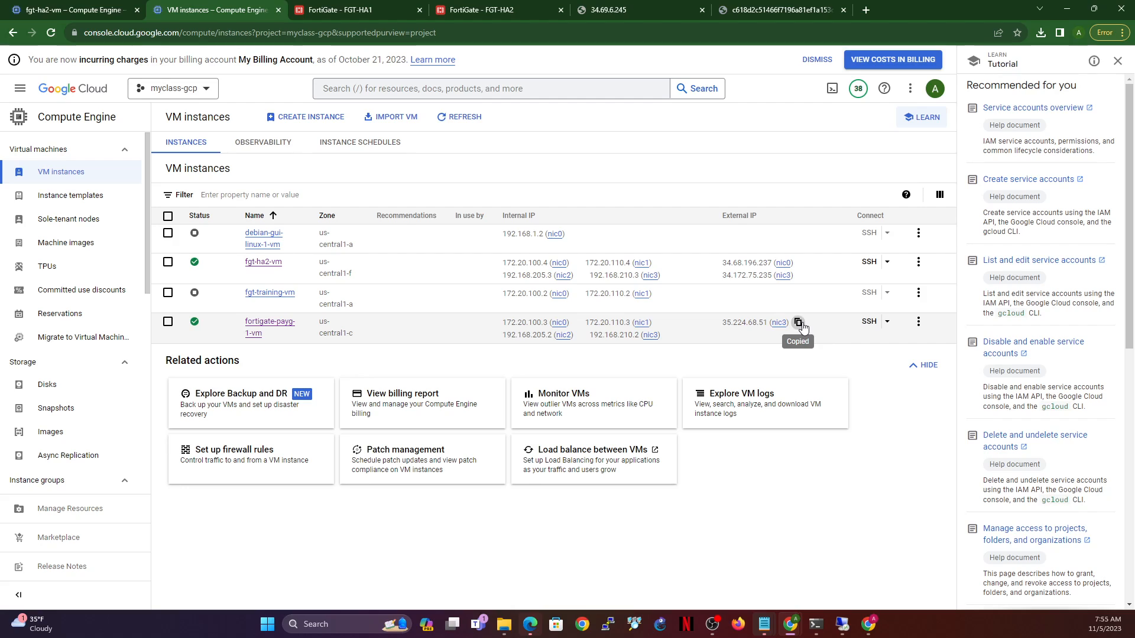
# - Load 35.224.68.51 in the spare tab and expand the certificate warning's Advanced options
pyautogui.click(671, 7)
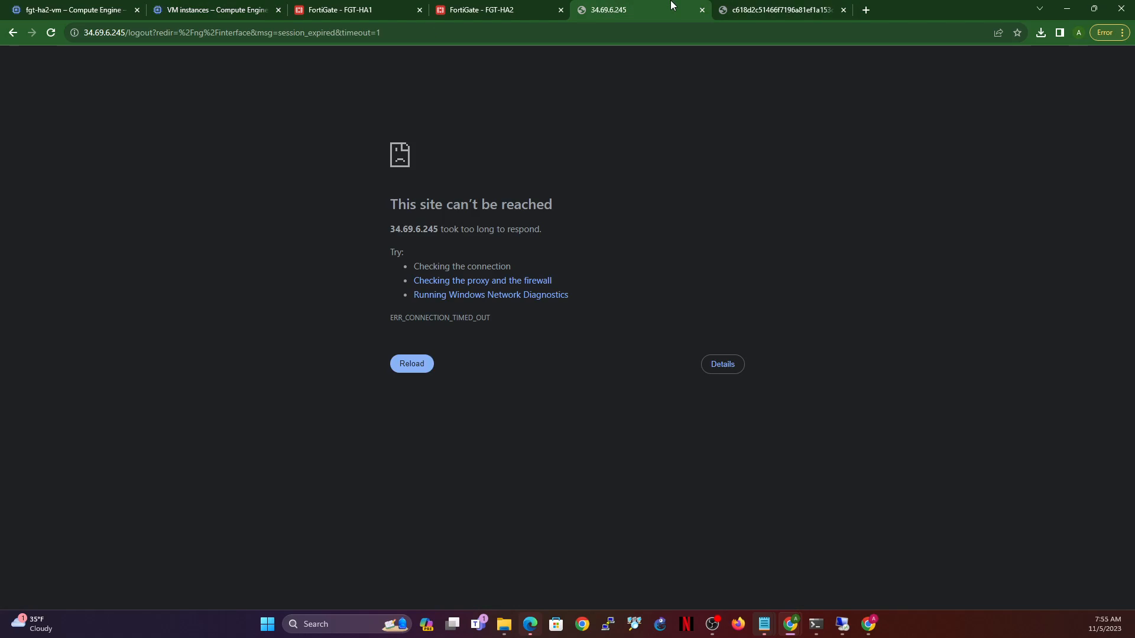
pyautogui.click(523, 33)
pyautogui.hotkey('ctrl', 'v')
pyautogui.press('Return')
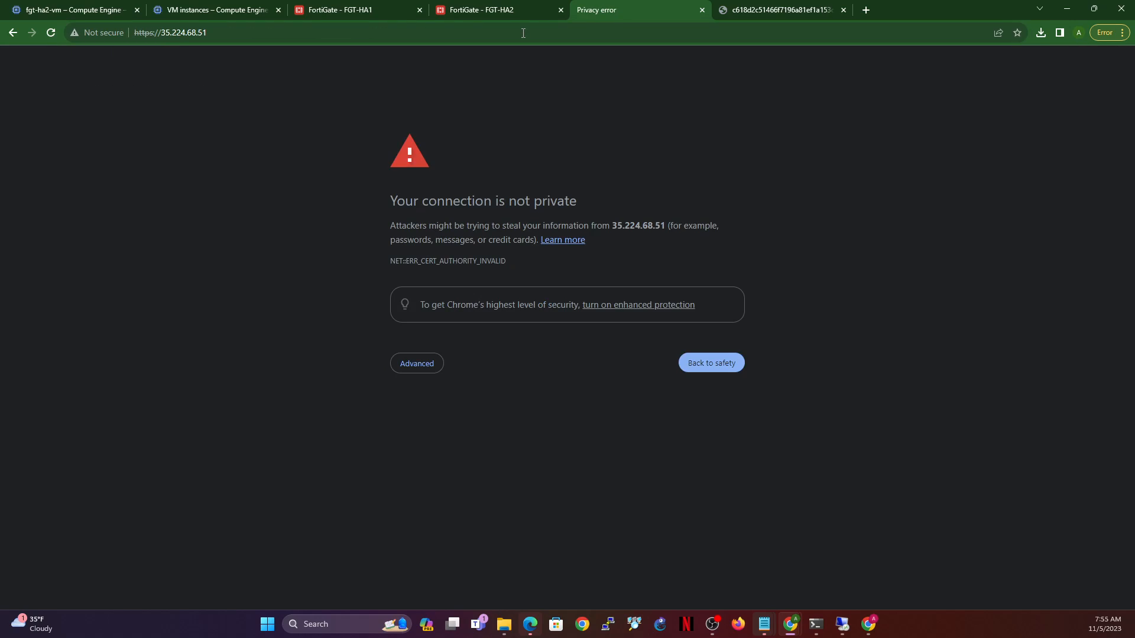
pyautogui.click(424, 368)
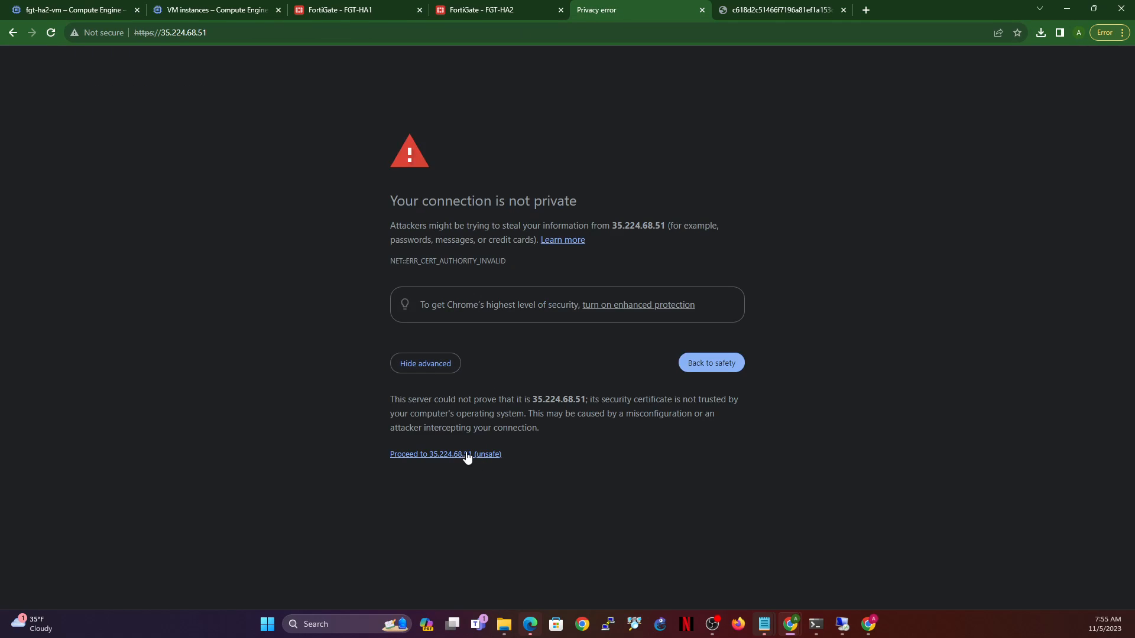
# - Proceed past the warning and log in to FGT-HA1 as admin at 35.224.68.51
pyautogui.click(467, 455)
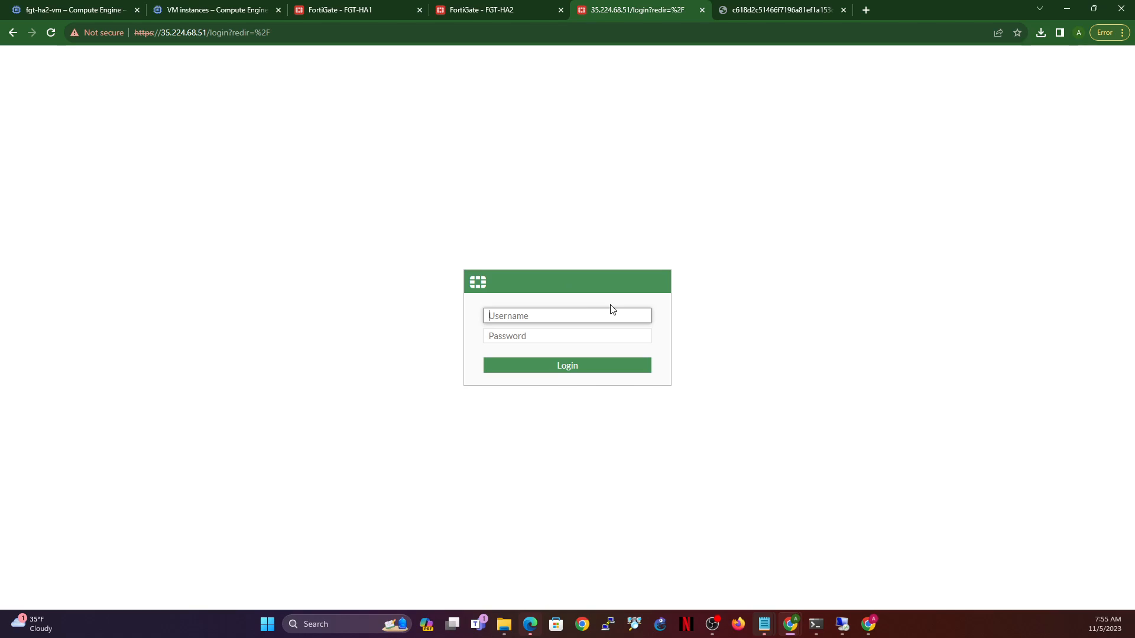
pyautogui.write('admin')
pyautogui.press('Tab')
pyautogui.write('••')
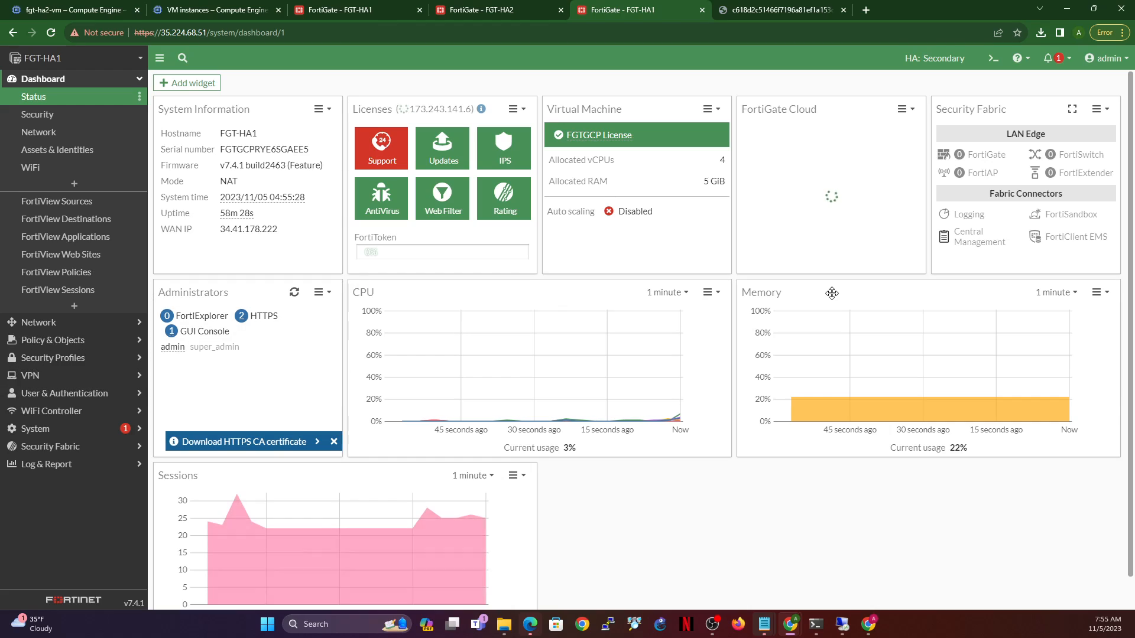
# - Run 'exec ha failover unset 1' in the CLI Console, confirm with y, and hide the console
pyautogui.click(993, 58)
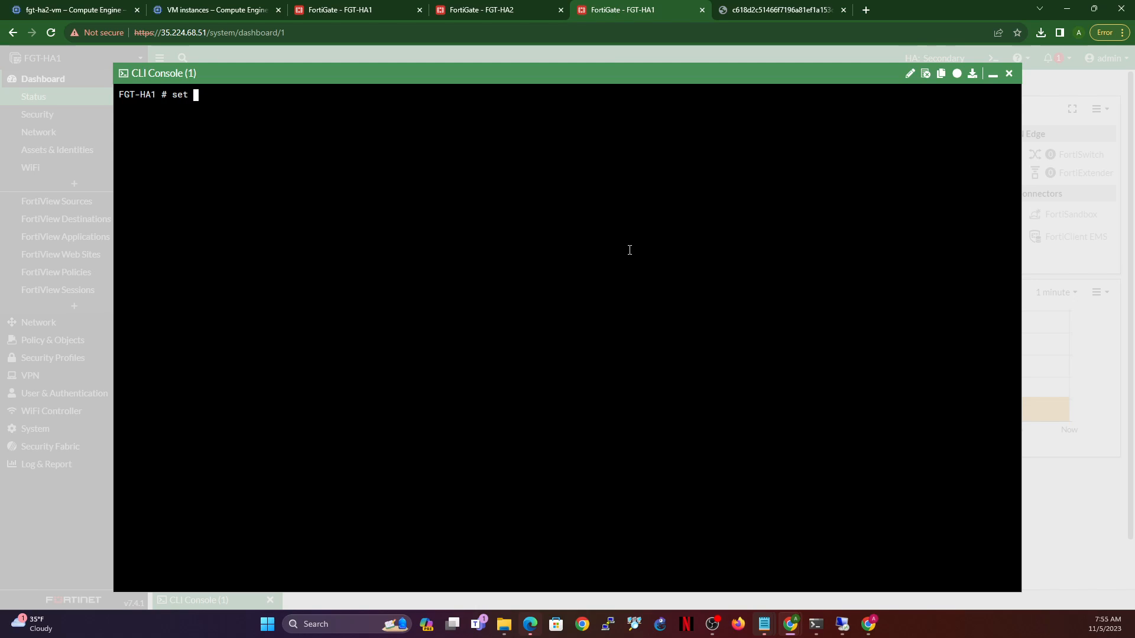
pyautogui.write('set')
pyautogui.press('BackSpace')
pyautogui.press('BackSpace')
pyautogui.press('BackSpace')
pyautogui.press('BackSpace')
pyautogui.write('exec ha failover unset 1')
pyautogui.press('Return')
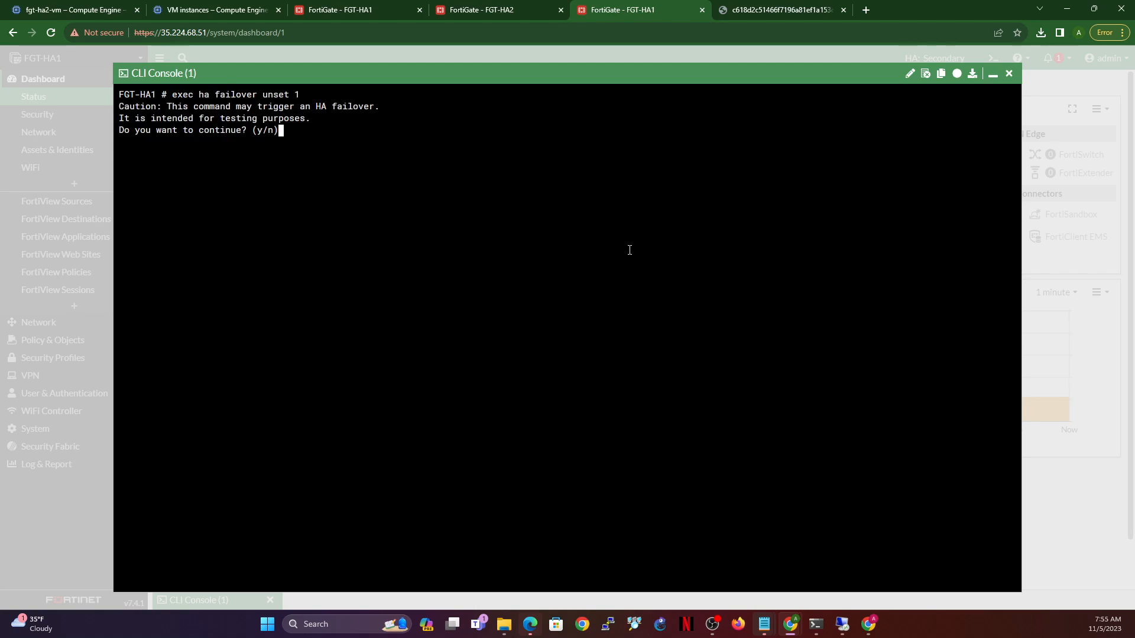
pyautogui.write('y')
pyautogui.click(994, 73)
# - Refresh FGT-HA2's HA status, then reload FGT-HA1 at the bare address 34.68.196.237
pyautogui.click(493, 6)
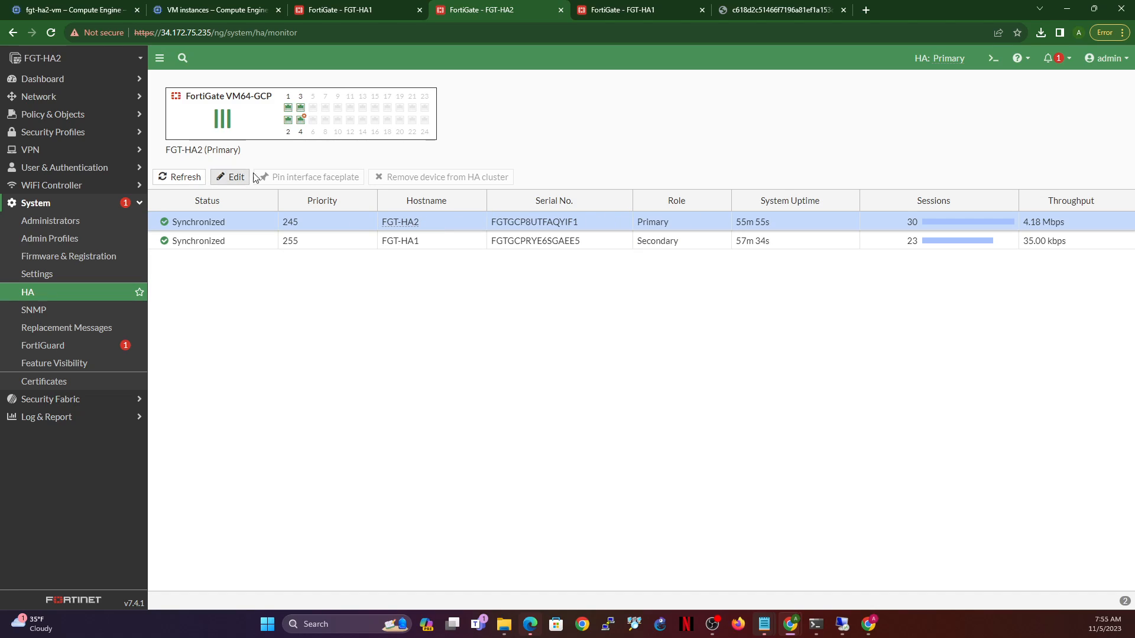
pyautogui.click(179, 177)
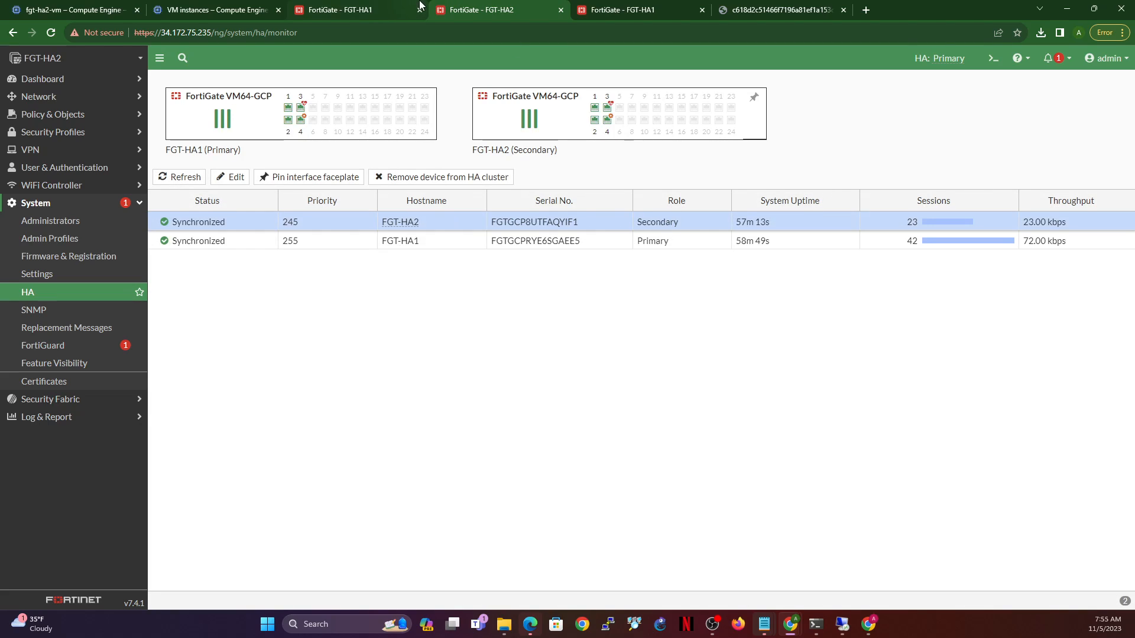
pyautogui.click(383, 8)
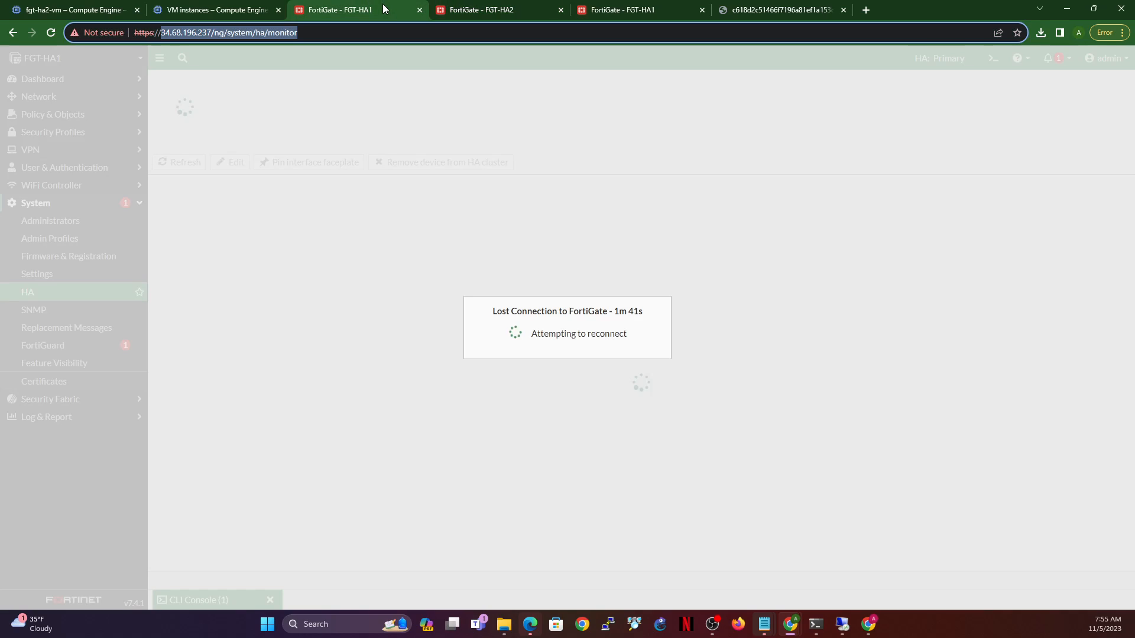
pyautogui.click(52, 32)
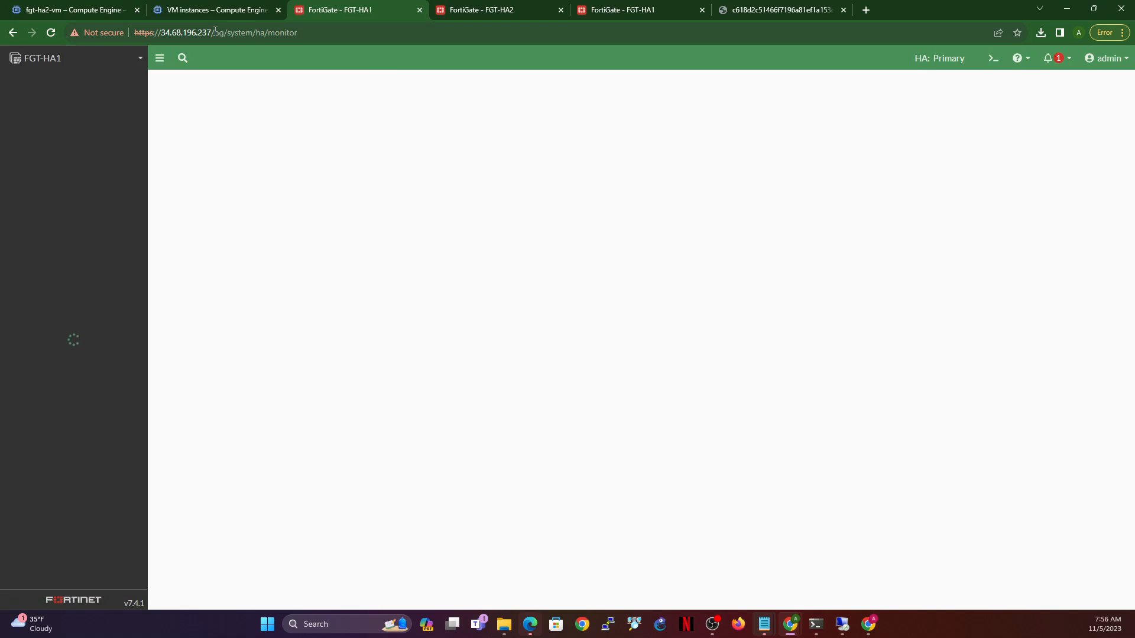
pyautogui.moveTo(214, 32); pyautogui.dragTo(515, 34)
pyautogui.press('BackSpace')
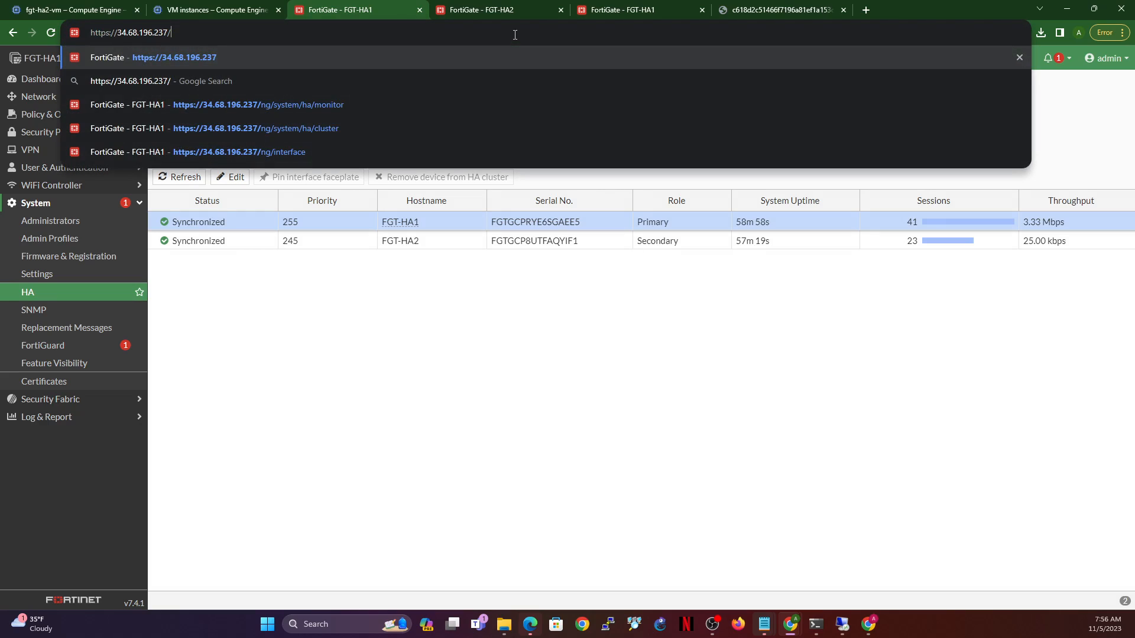
pyautogui.press('Return')
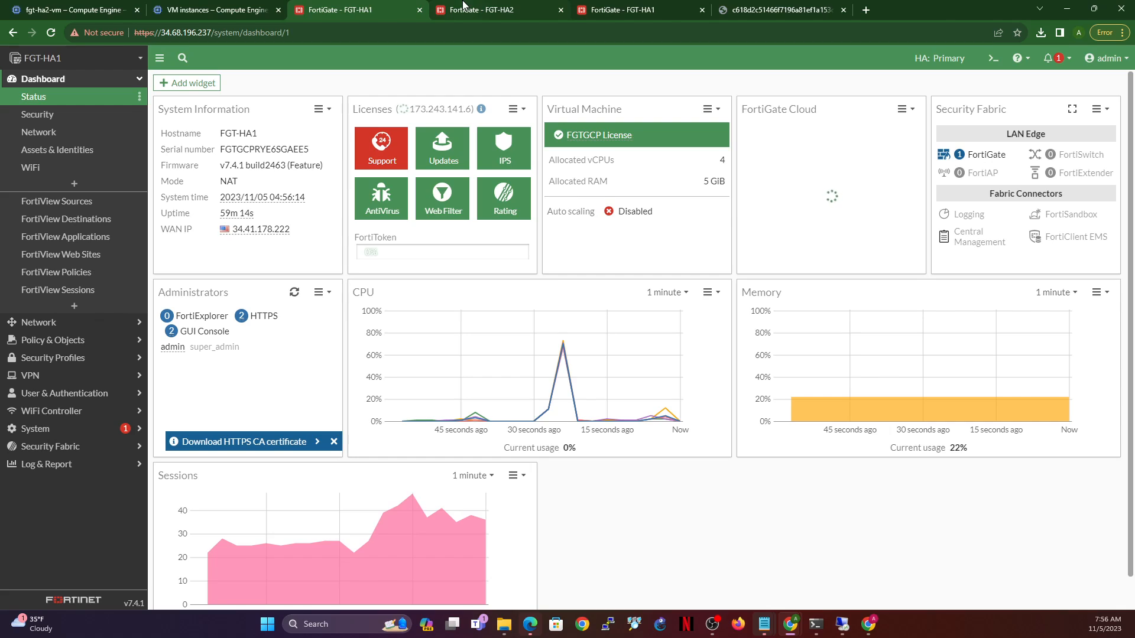
# - Compare the tabs to confirm FGT-HA1 is Primary again and FGT-HA2 Secondary
pyautogui.moveTo(463, 4)
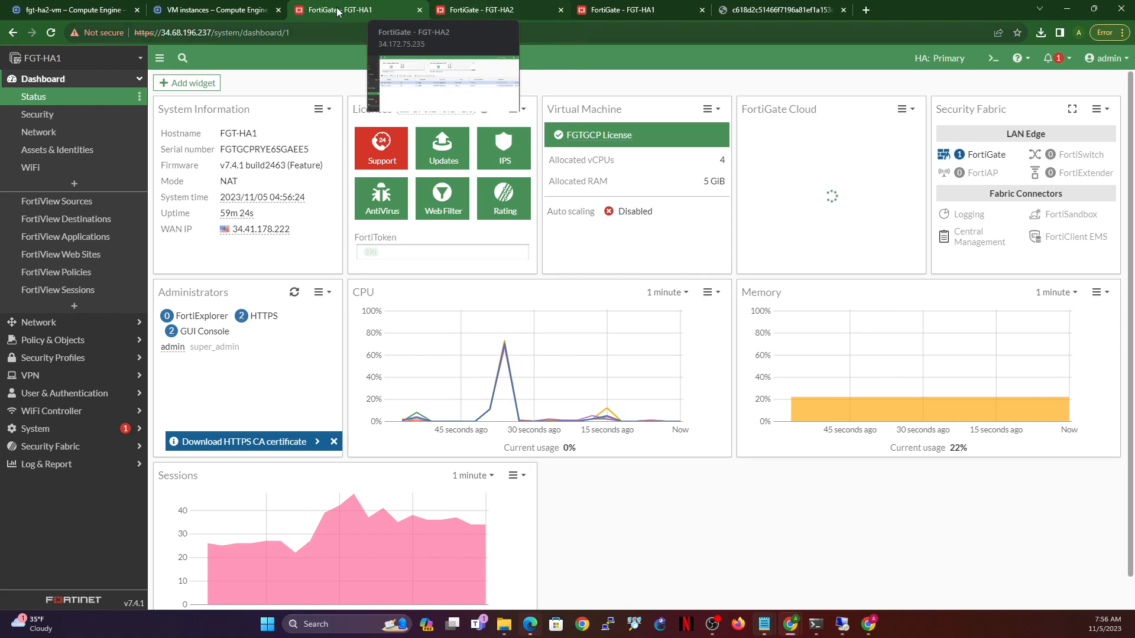
pyautogui.click(494, 4)
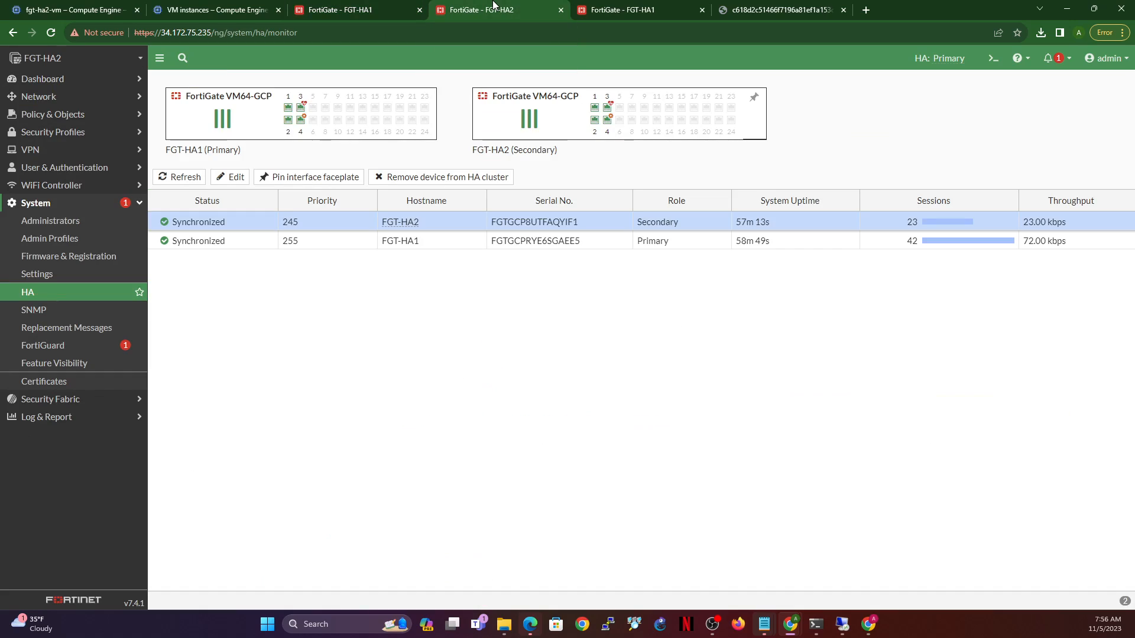
pyautogui.click(329, 5)
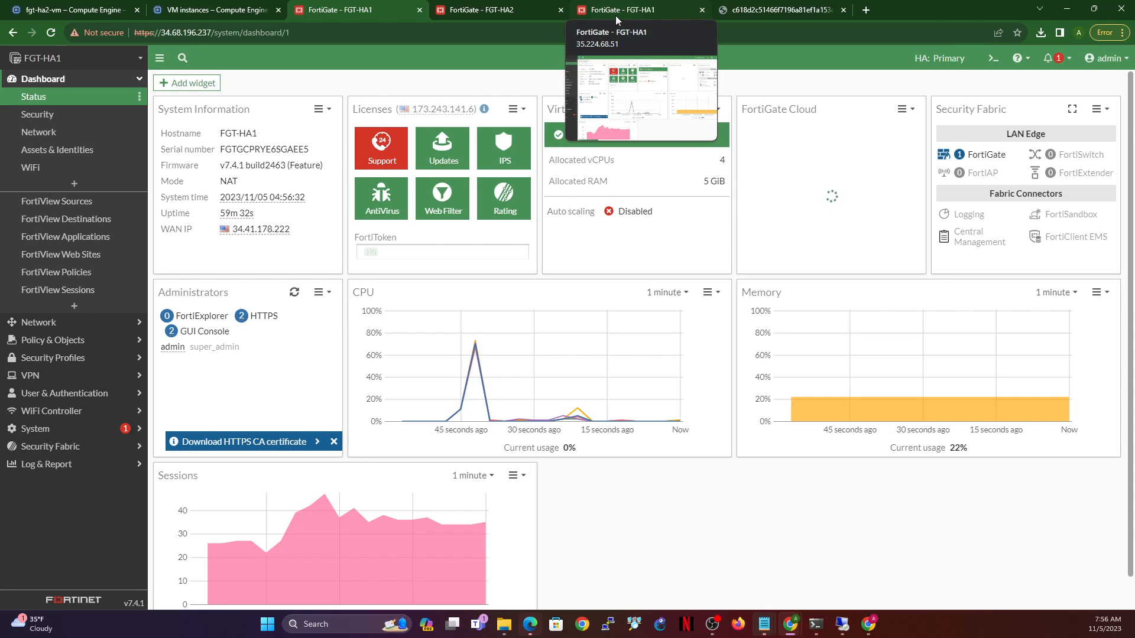
pyautogui.click(467, 6)
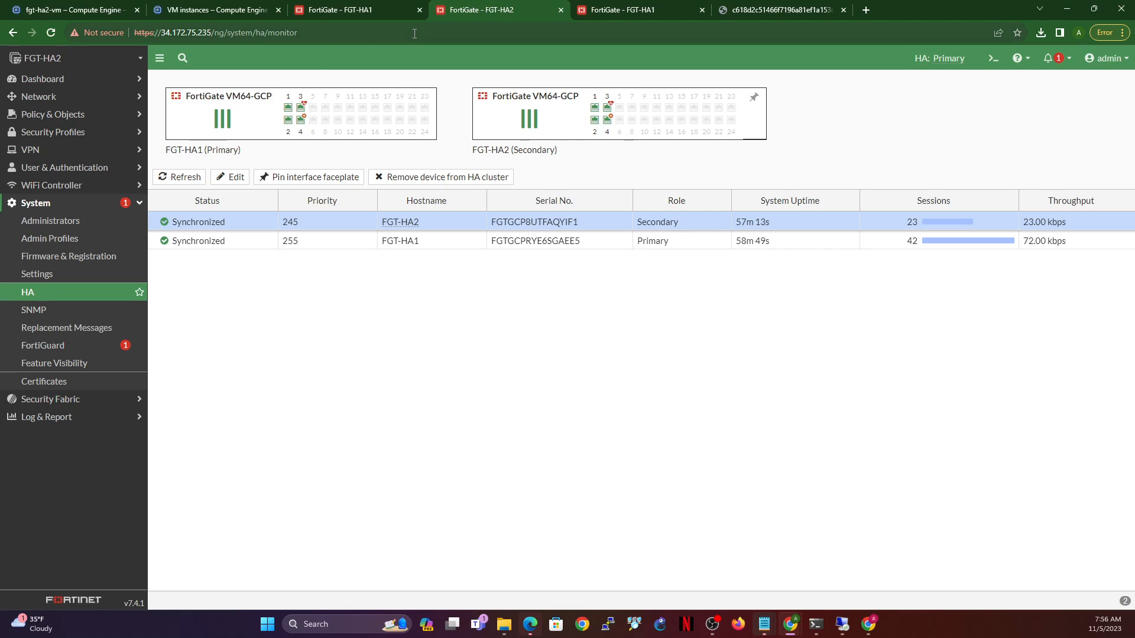
pyautogui.click(355, 11)
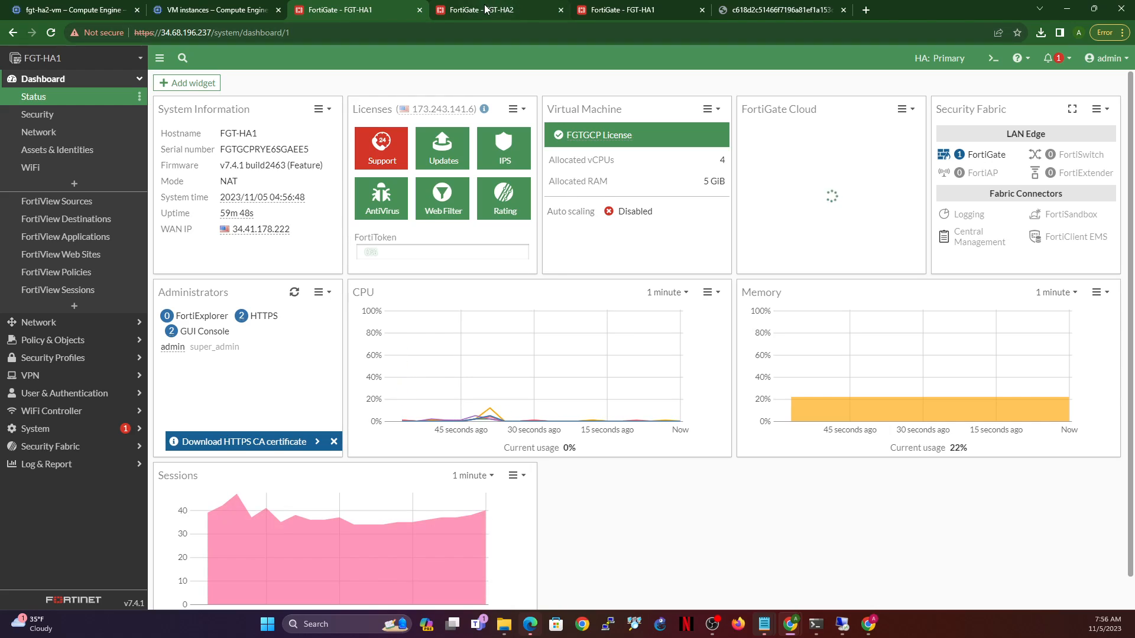
pyautogui.moveTo(485, 10)
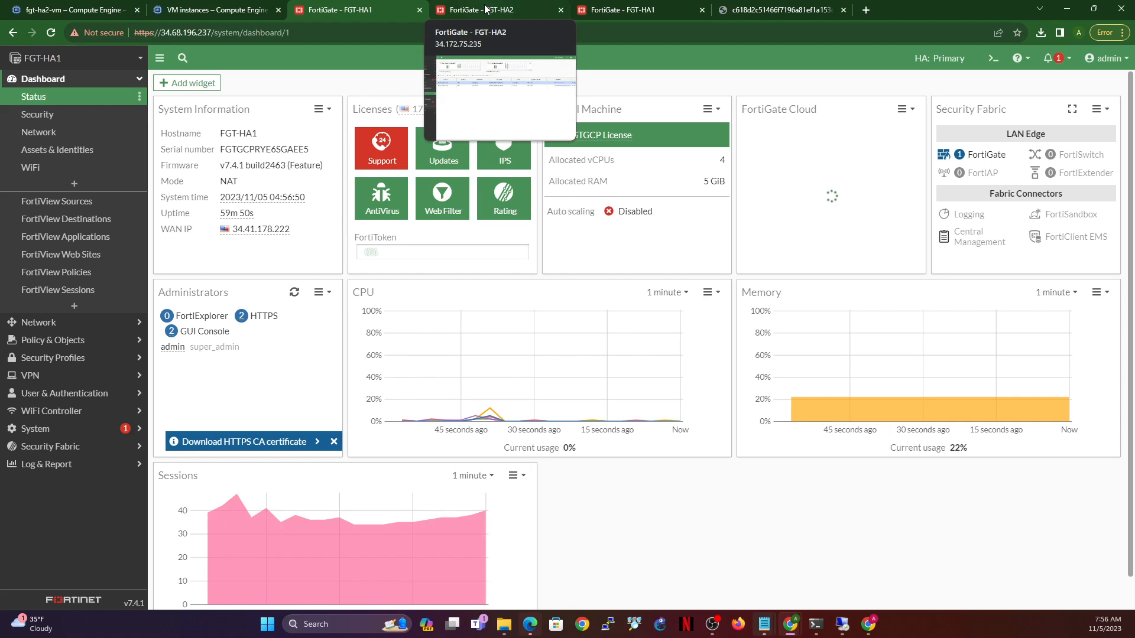
pyautogui.click(490, 11)
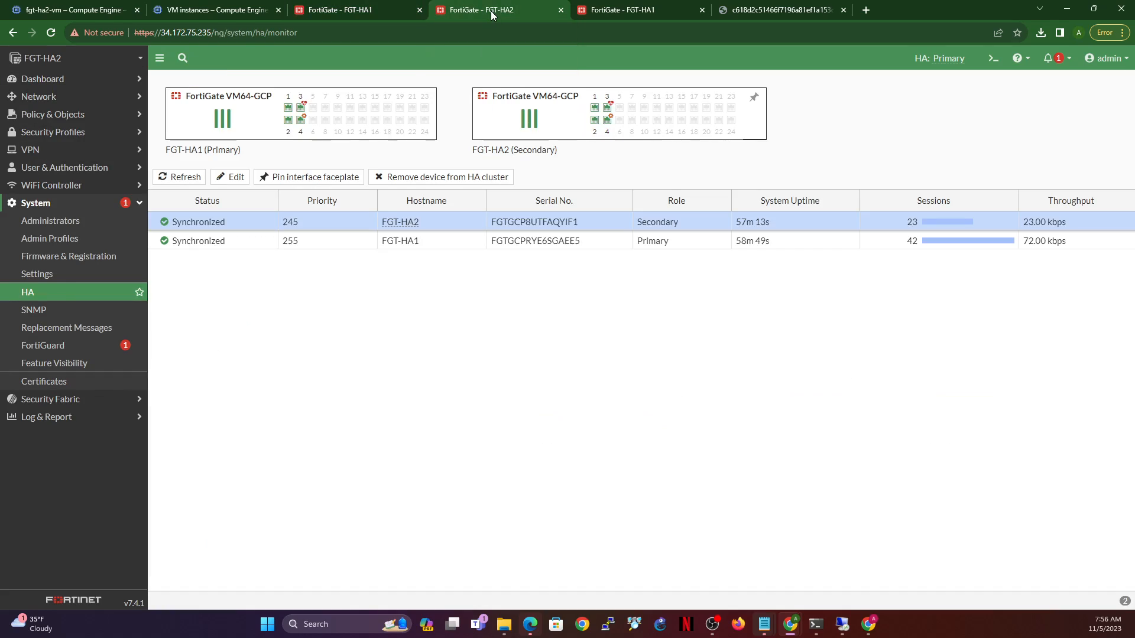
pyautogui.moveTo(616, 10)
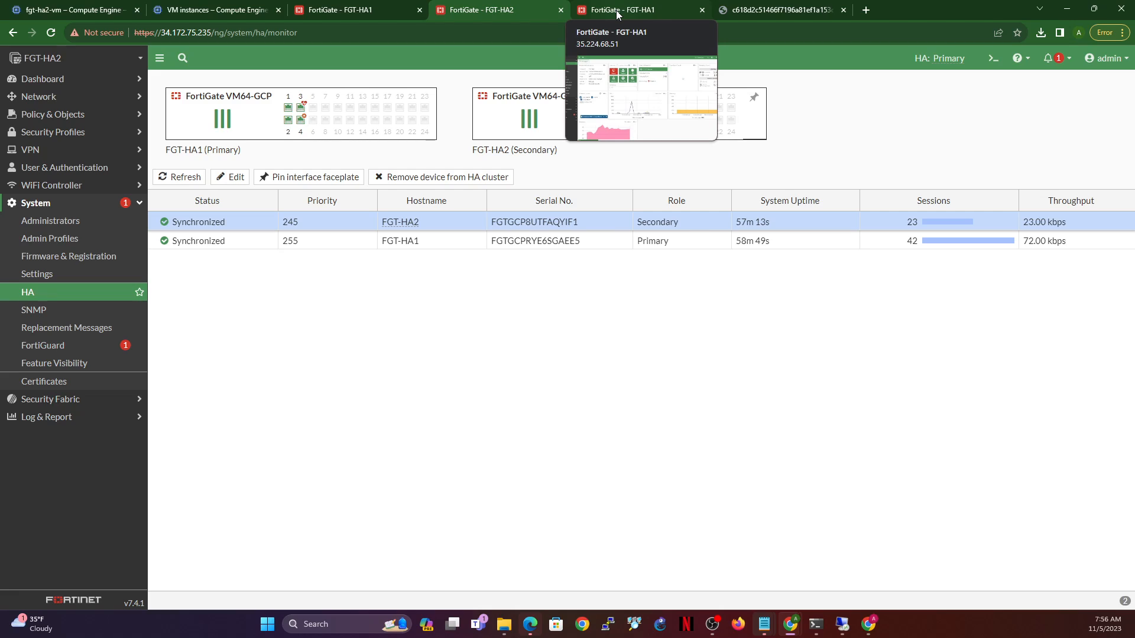
pyautogui.click(616, 11)
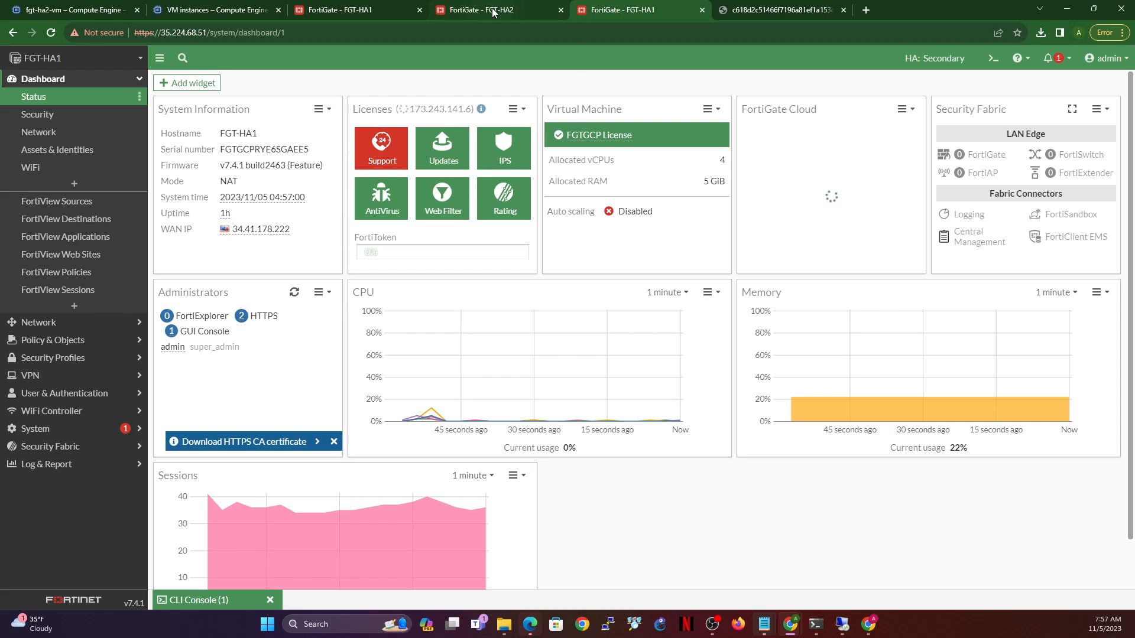
pyautogui.moveTo(494, 12)
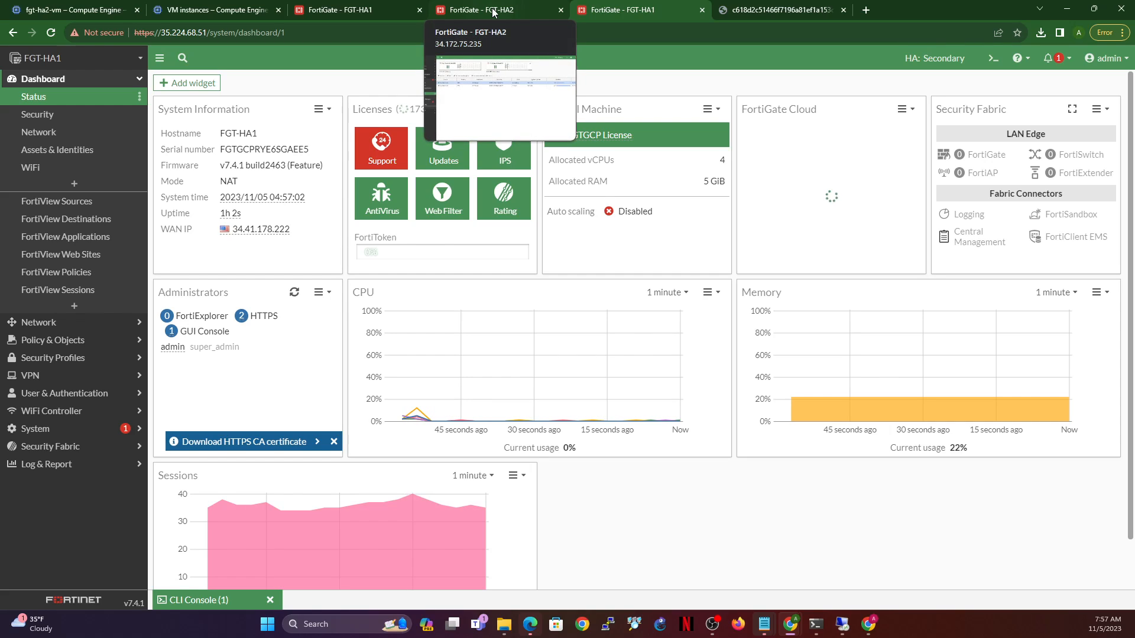
pyautogui.click(374, 6)
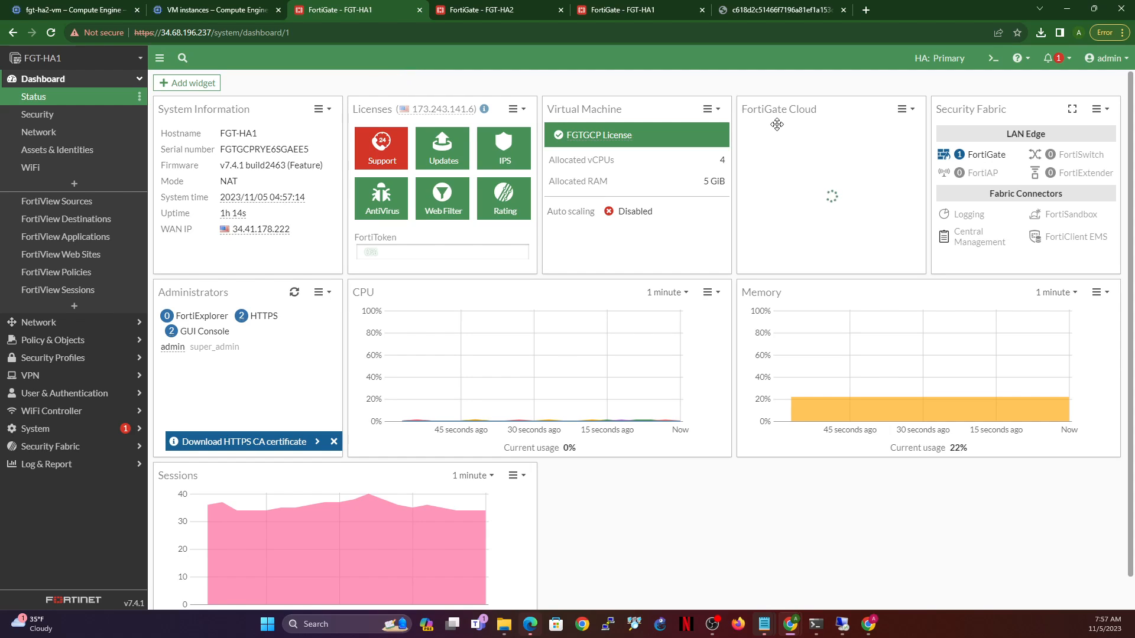
# - Reboot FGT-HA1 from the admin menu on its System > HA page
pyautogui.click(55, 436)
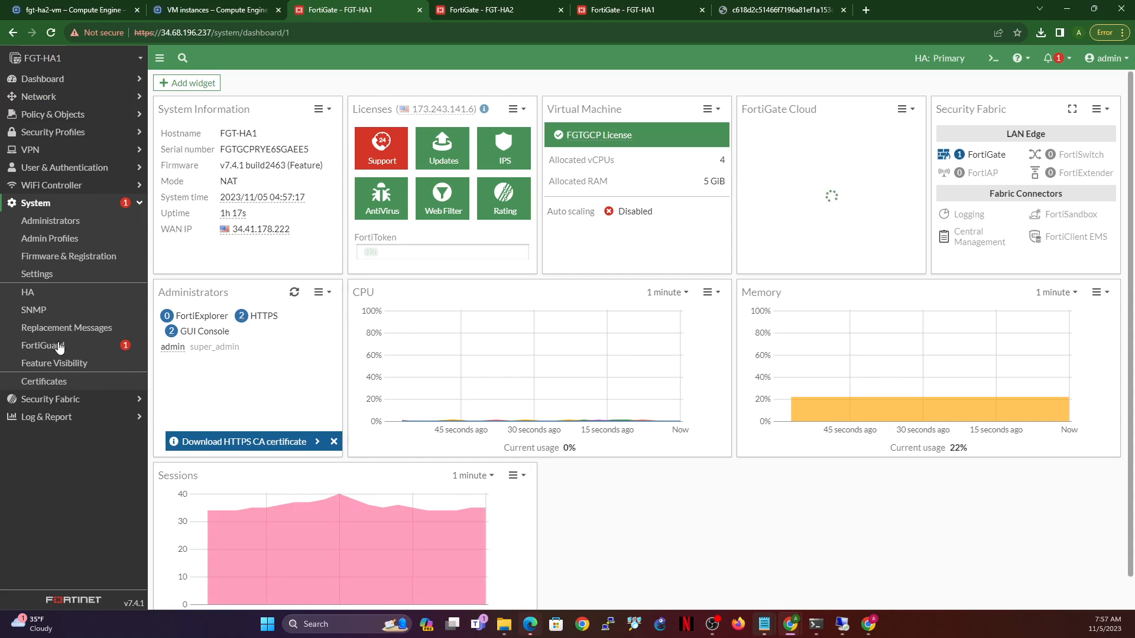
pyautogui.click(48, 295)
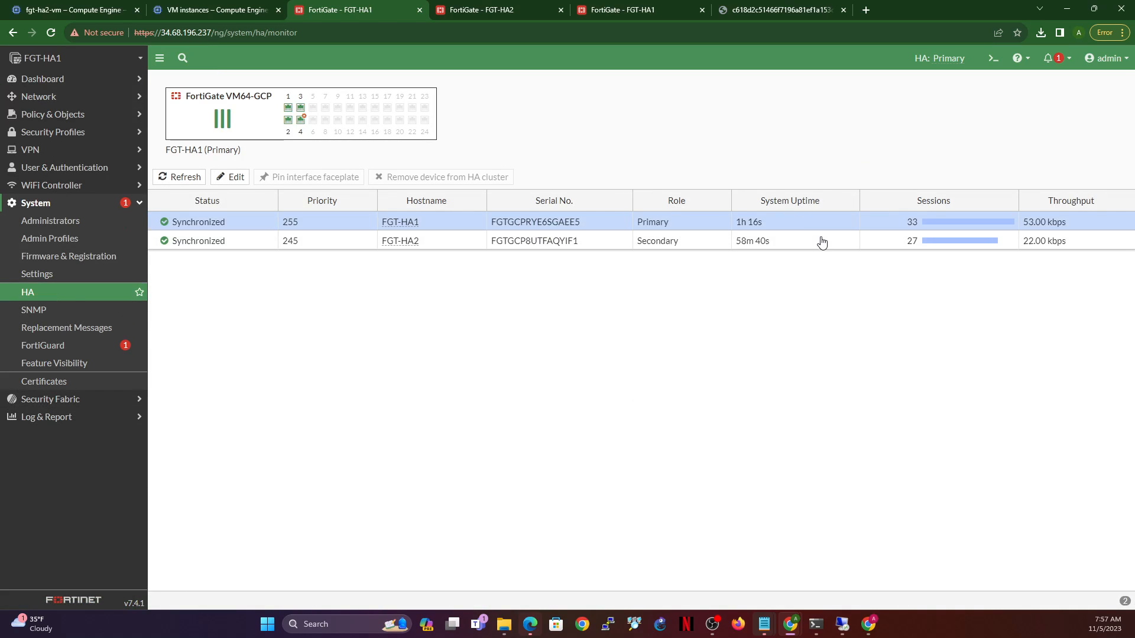
pyautogui.click(1108, 59)
pyautogui.moveTo(1057, 122)
pyautogui.click(955, 116)
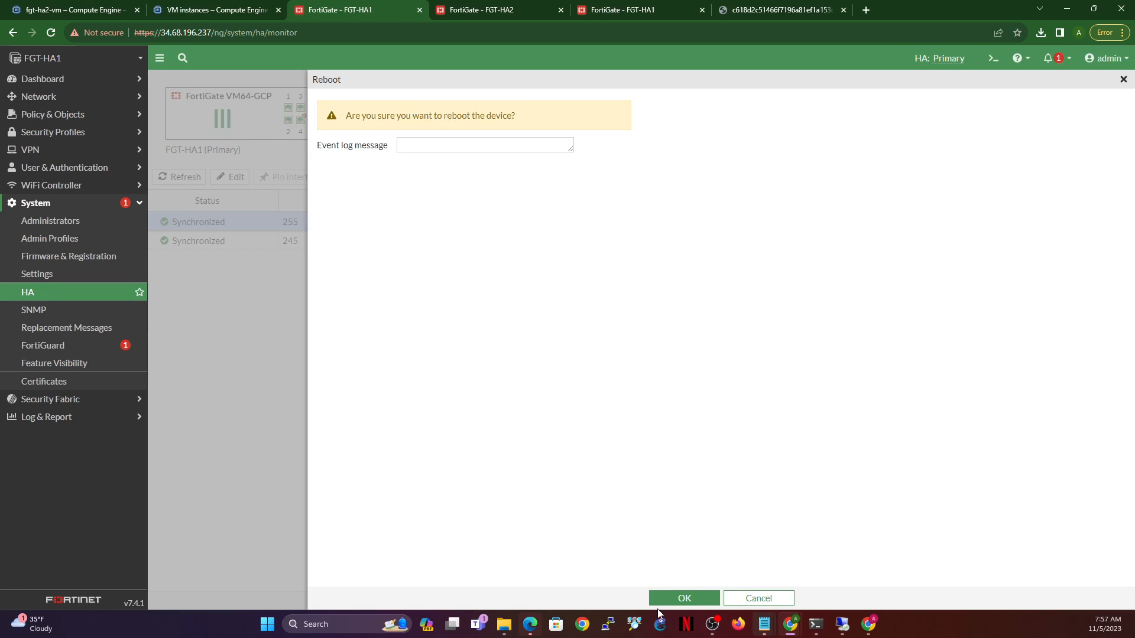
pyautogui.click(664, 599)
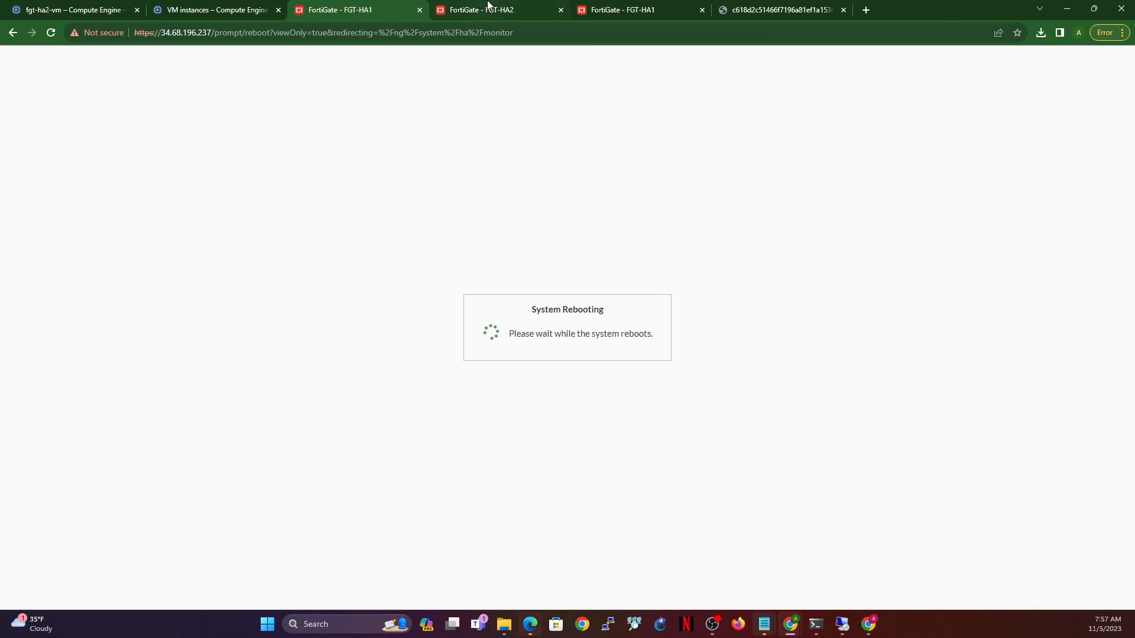
# - Refresh FGT-HA2's HA monitor to see it take over as Primary while FGT-HA1 reboots
pyautogui.click(488, 8)
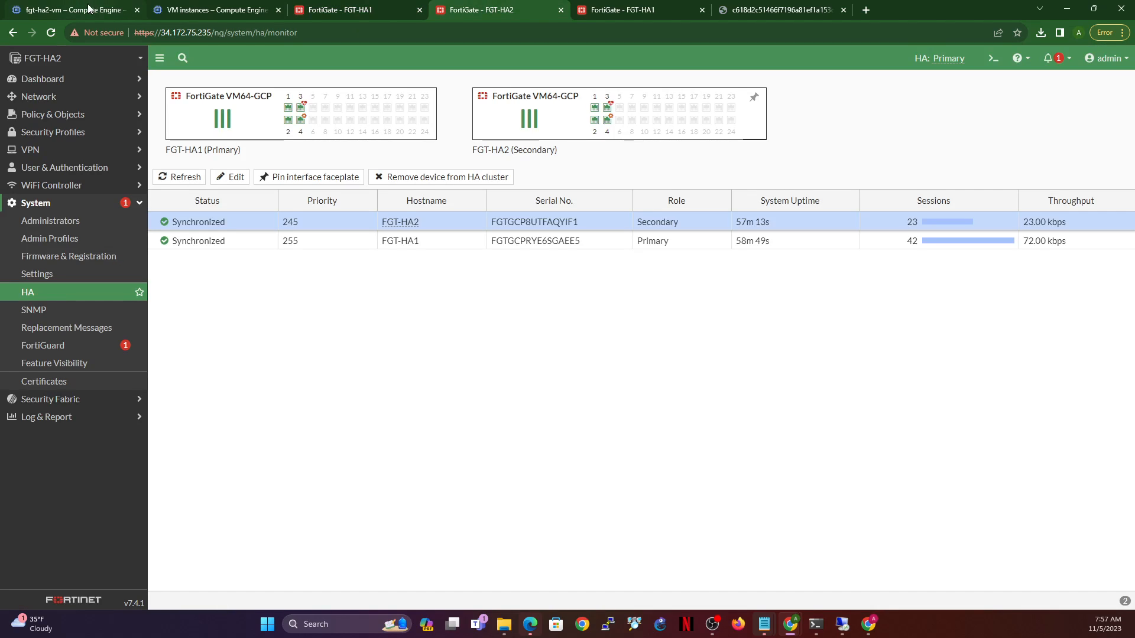
pyautogui.click(51, 33)
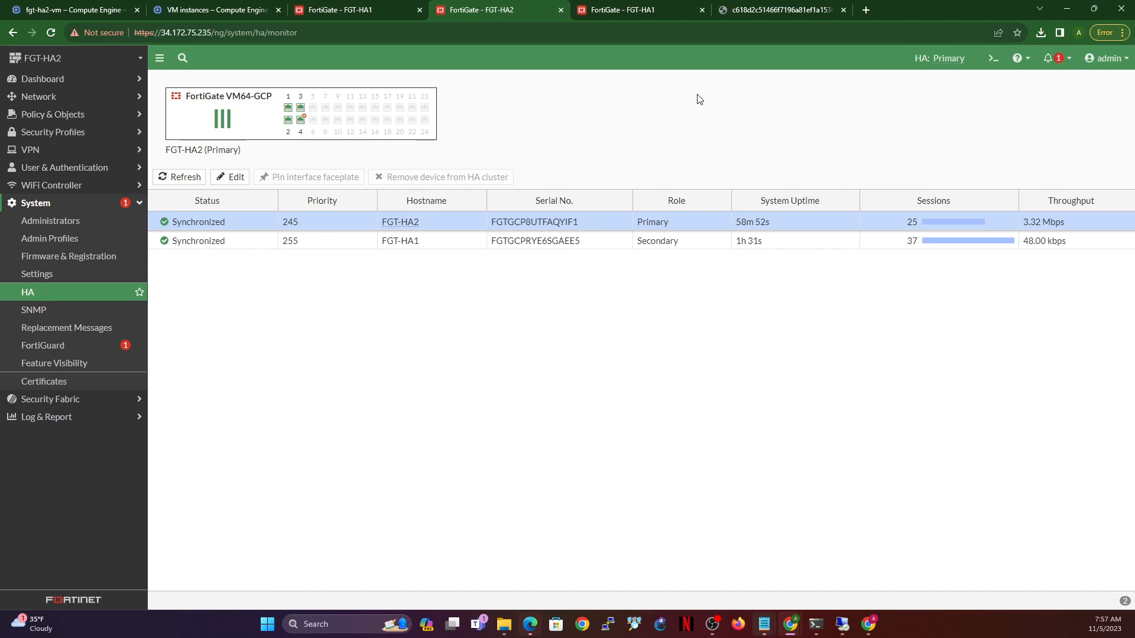
pyautogui.click(365, 6)
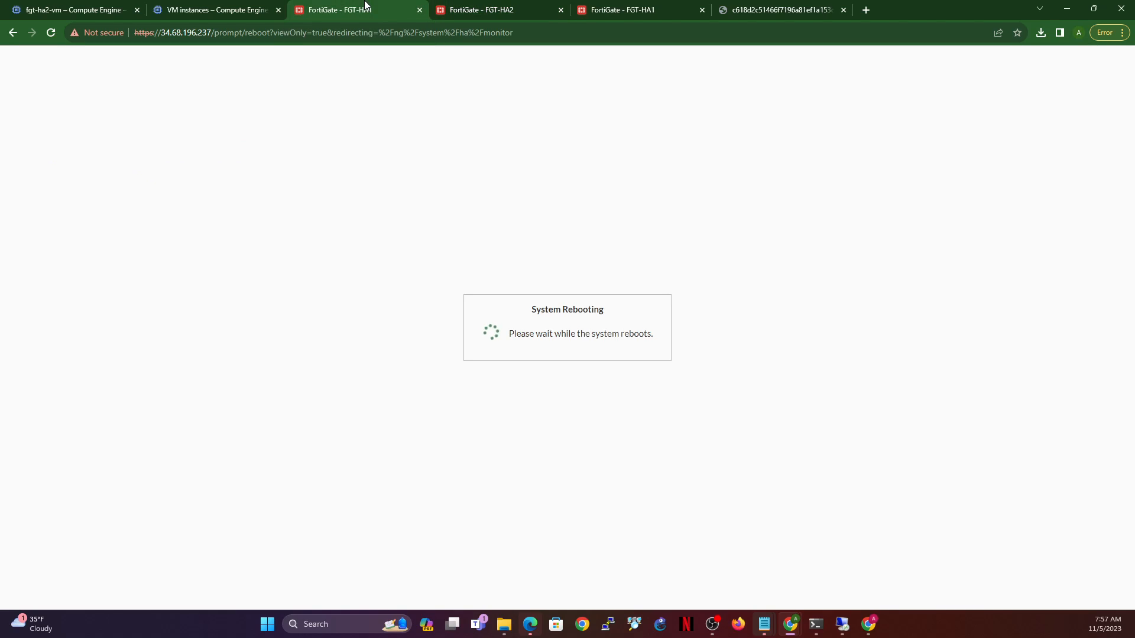
pyautogui.click(504, 9)
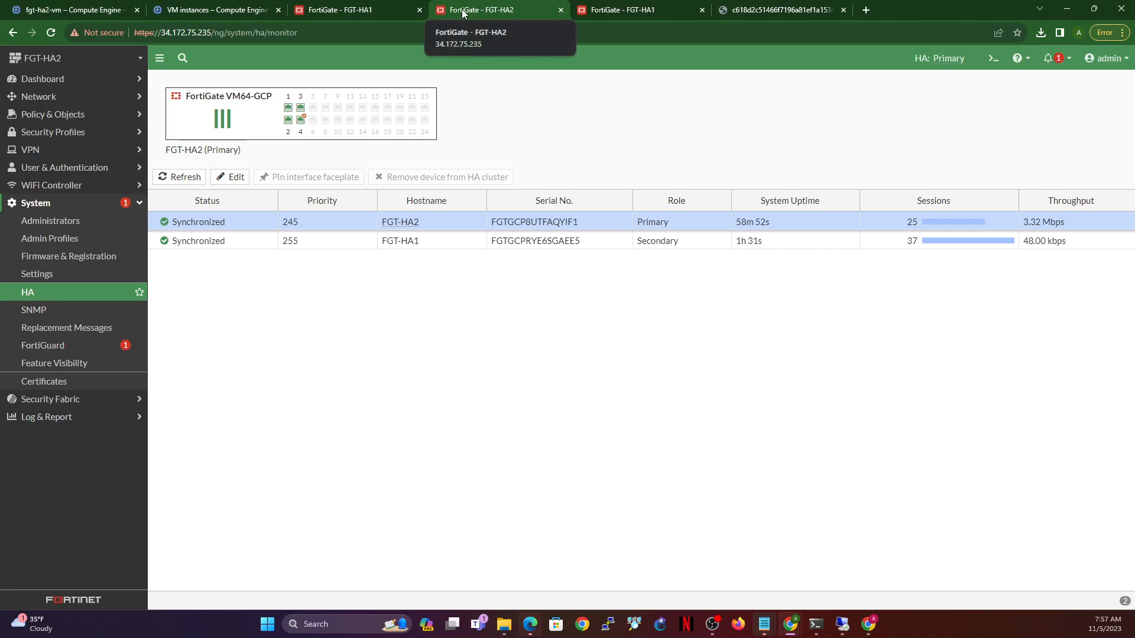
pyautogui.click(354, 10)
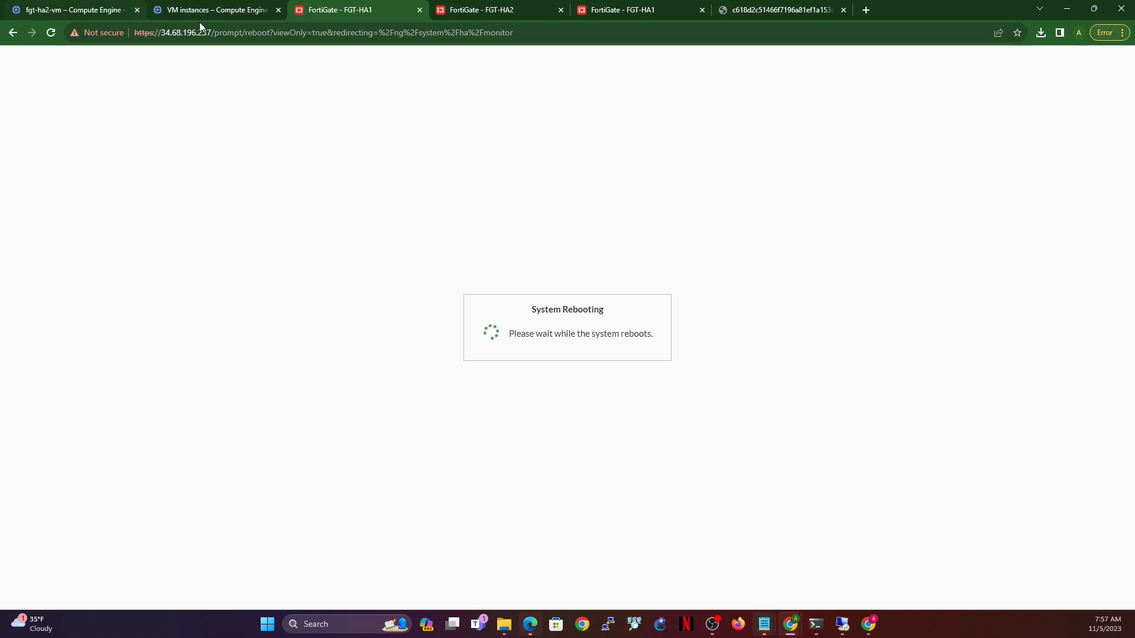
pyautogui.moveTo(211, 32); pyautogui.dragTo(650, 68)
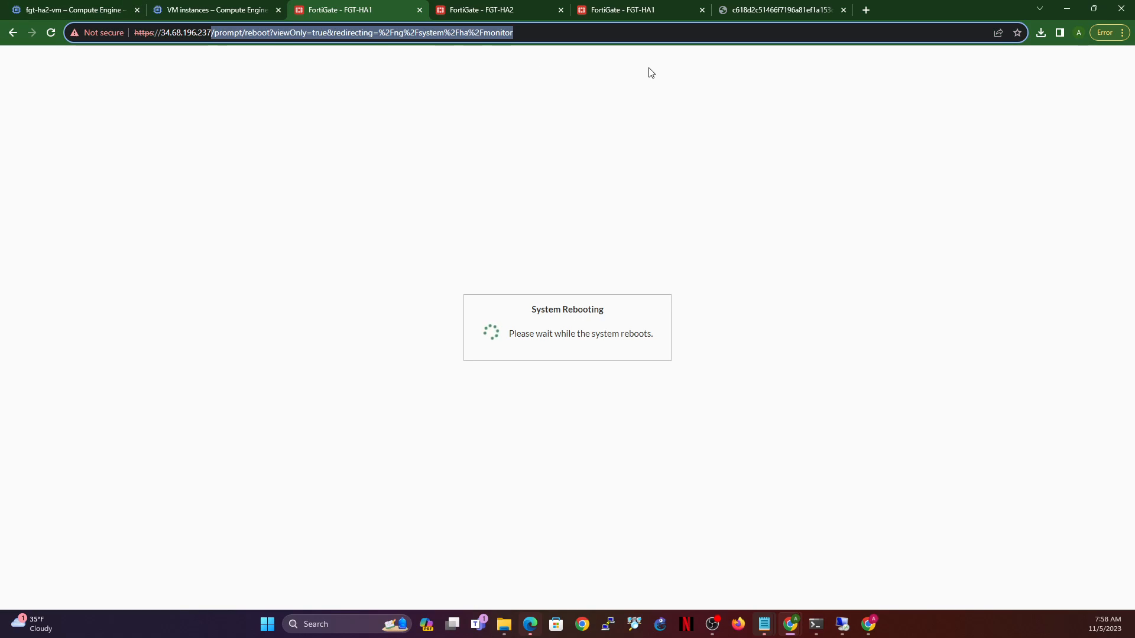
# - Load 34.68.196.237, bypass the certificate warning and log in as admin, landing on FGT-HA2
pyautogui.press('BackSpace')
pyautogui.press('Return')
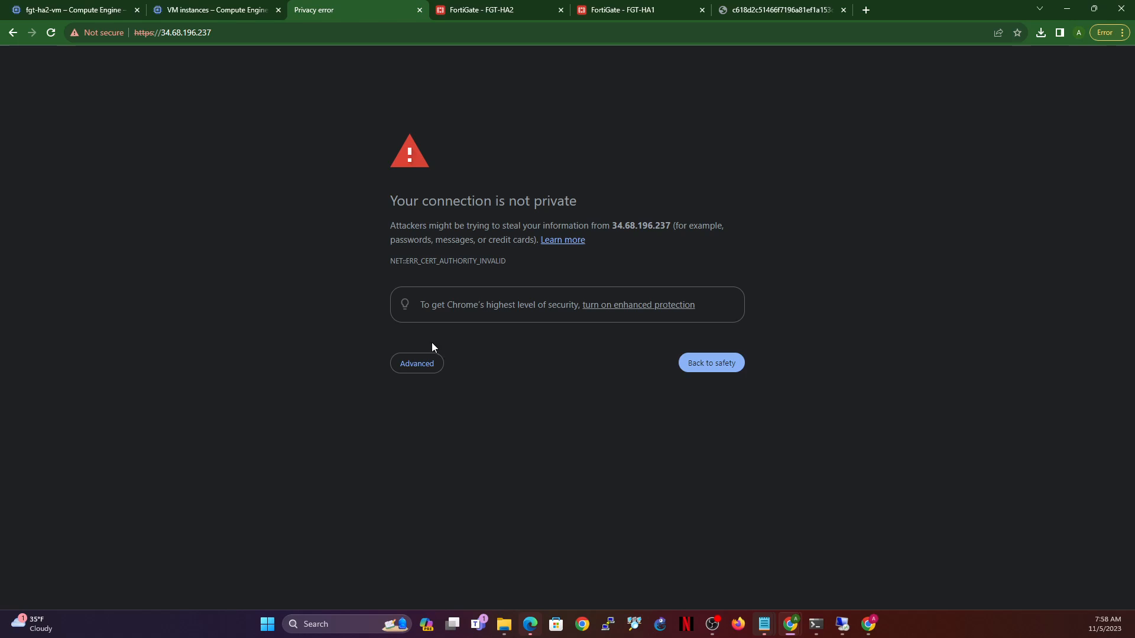
pyautogui.click(418, 364)
pyautogui.click(424, 455)
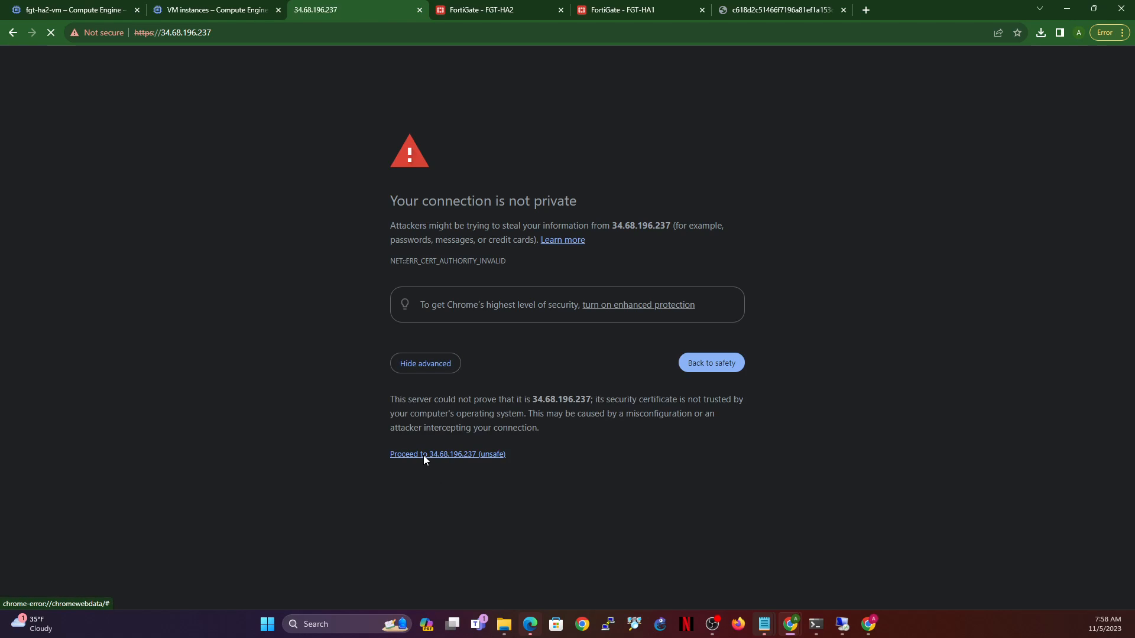
pyautogui.write('admin')
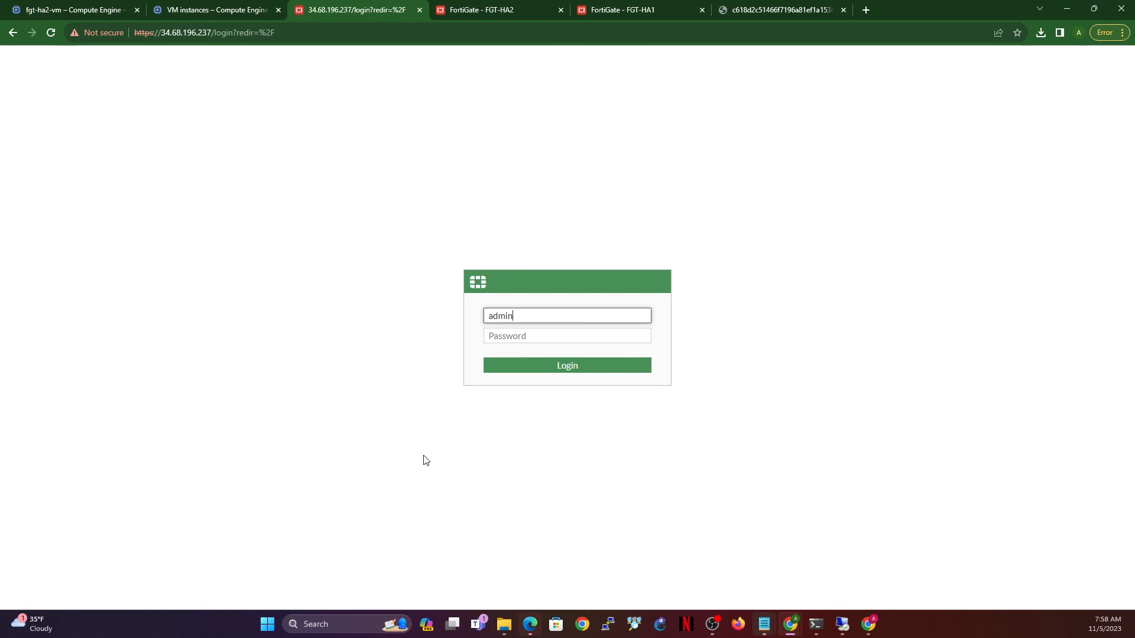
pyautogui.press('Tab')
pyautogui.write('a')
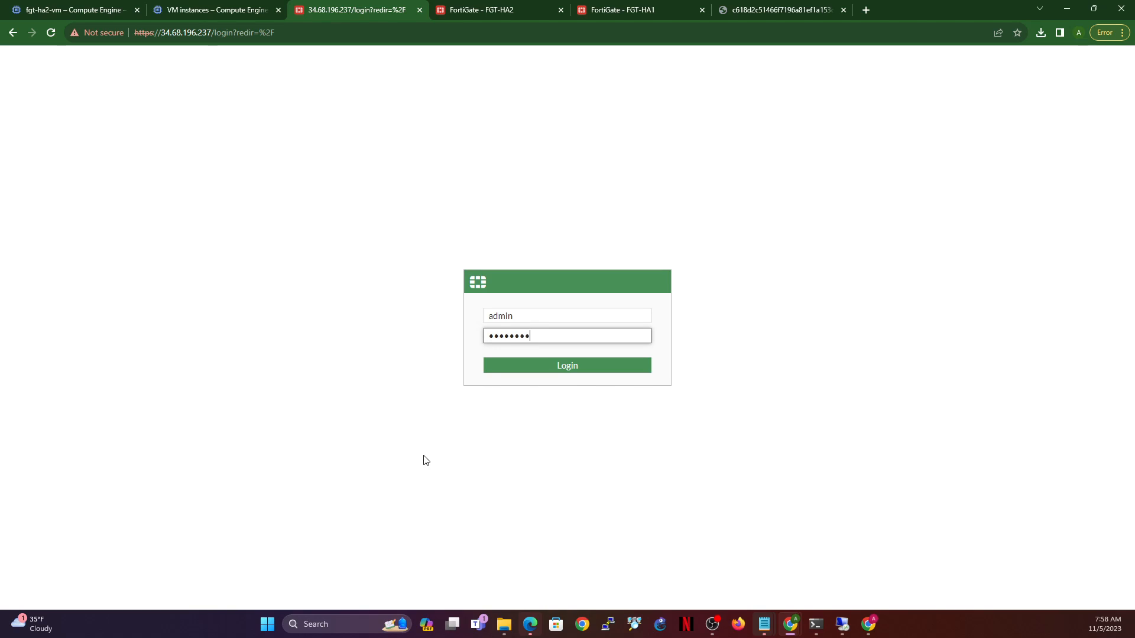
pyautogui.press('Return')
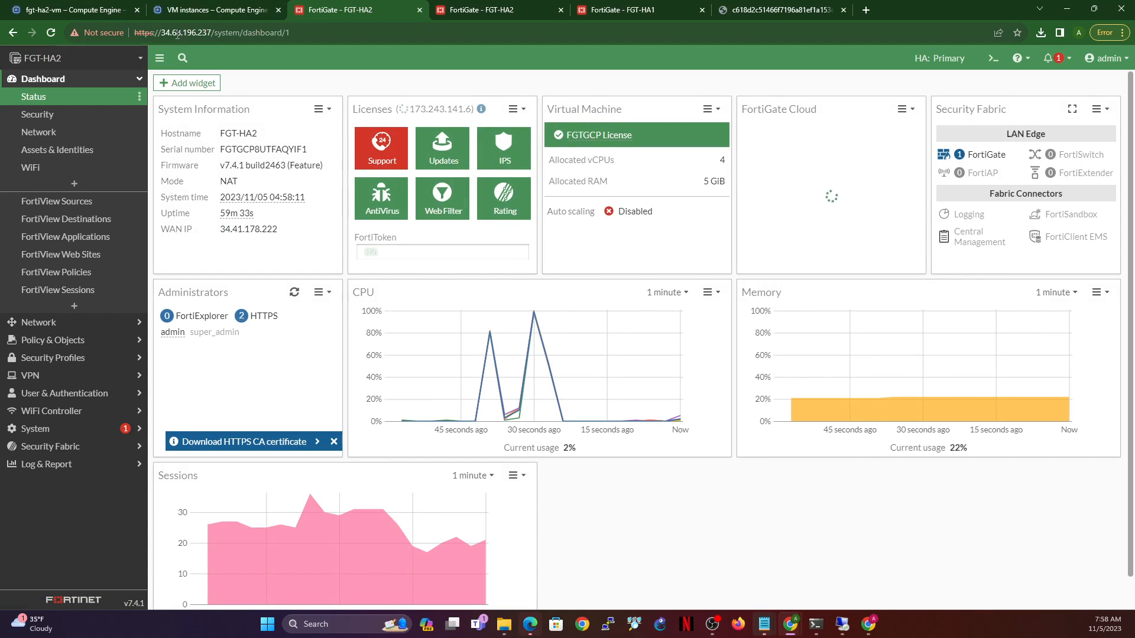
pyautogui.moveTo(159, 32); pyautogui.dragTo(214, 28)
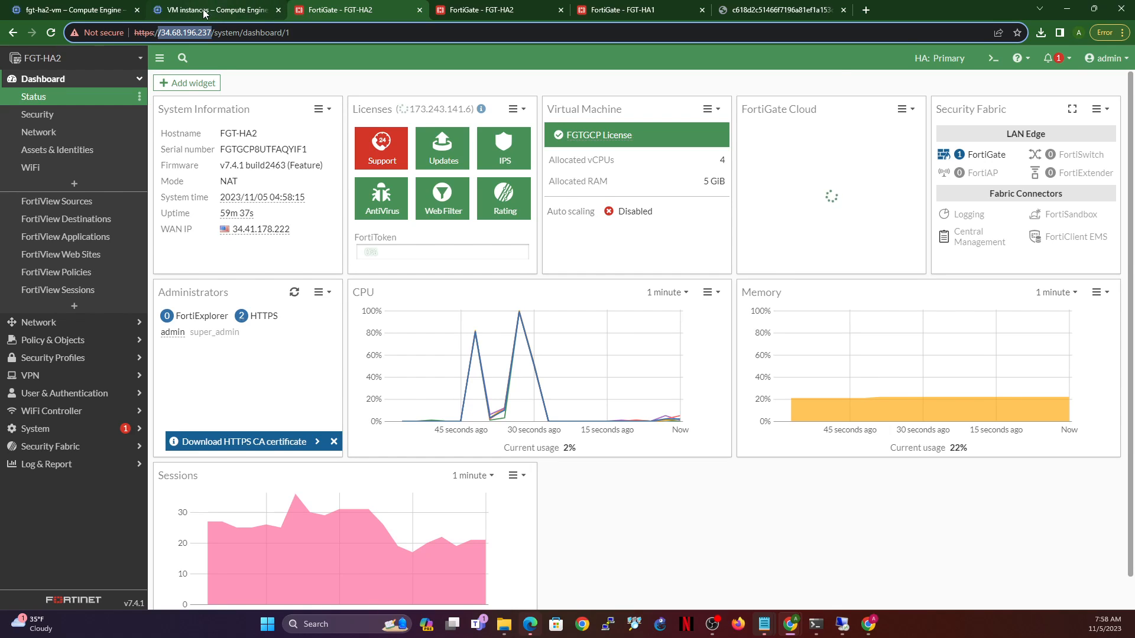
pyautogui.click(207, 10)
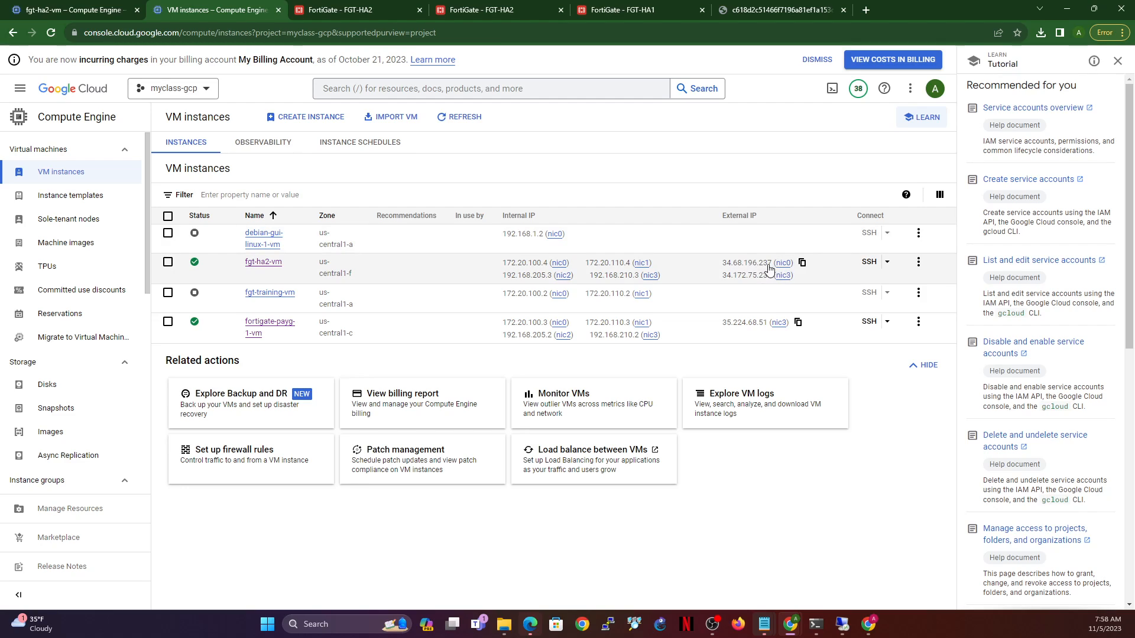
# - Check FGT-HA2's dashboard, then return to the GCP VM instances list
pyautogui.click(350, 10)
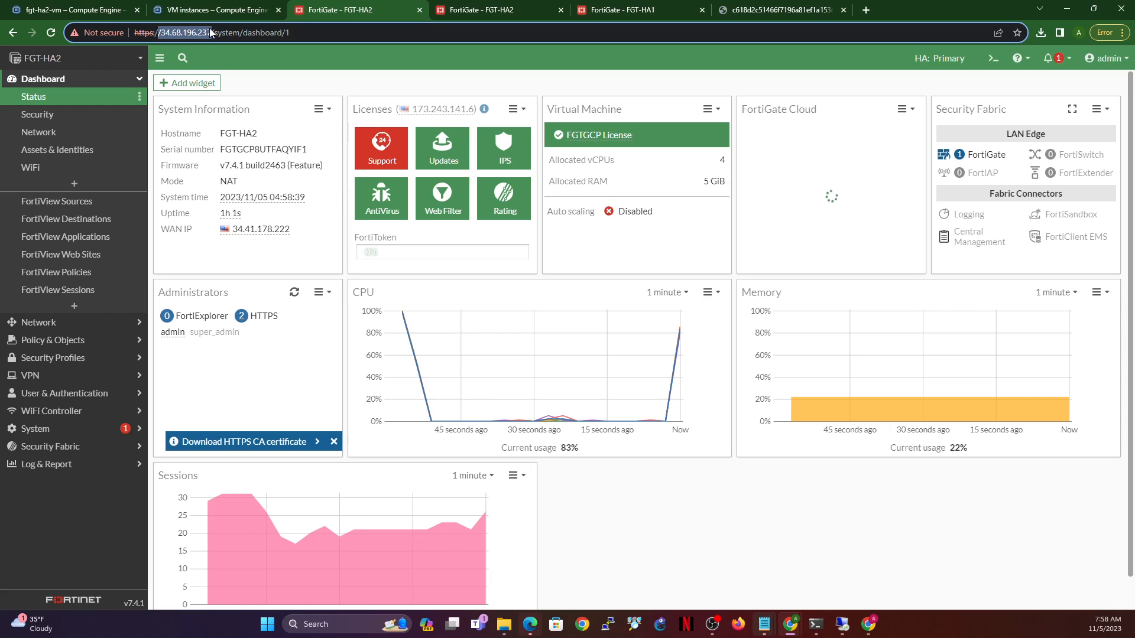
pyautogui.rightClick(189, 7)
pyautogui.click(167, 8)
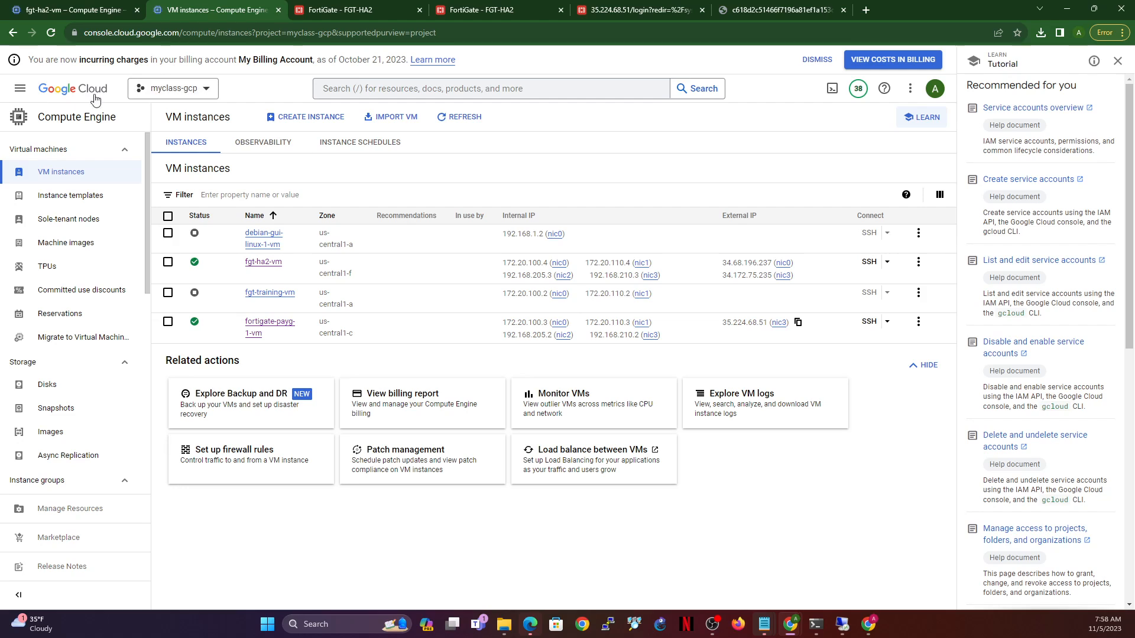
# - Copy ext-ip1's address 34.68.196.237, now on fgt-ha2-vm, from VPC network > IP addresses
pyautogui.click(18, 87)
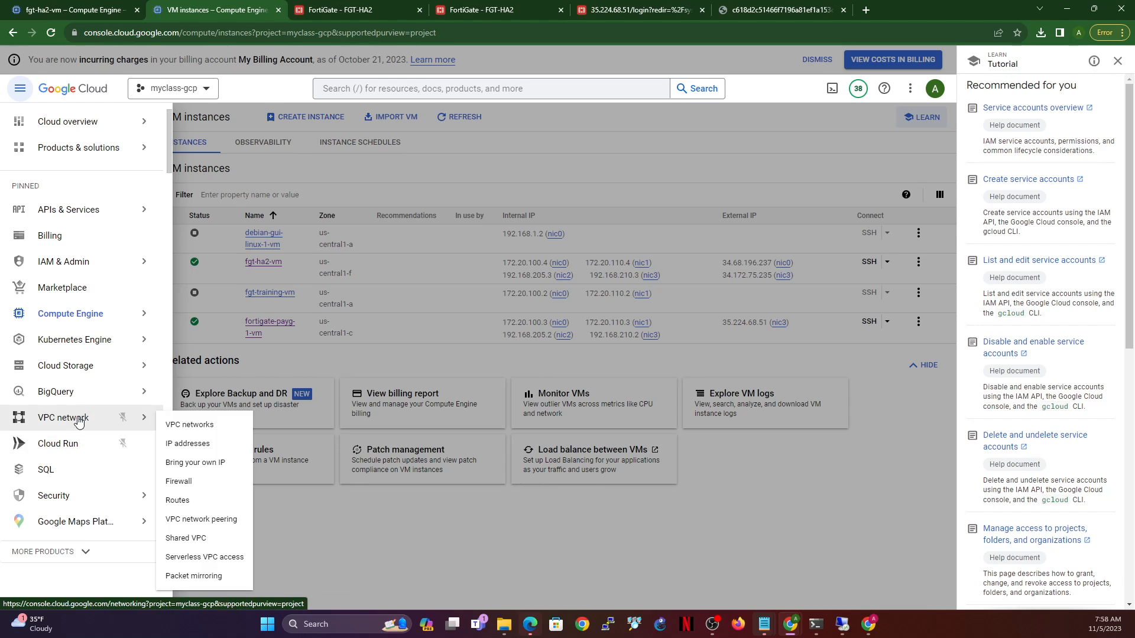
pyautogui.moveTo(89, 417)
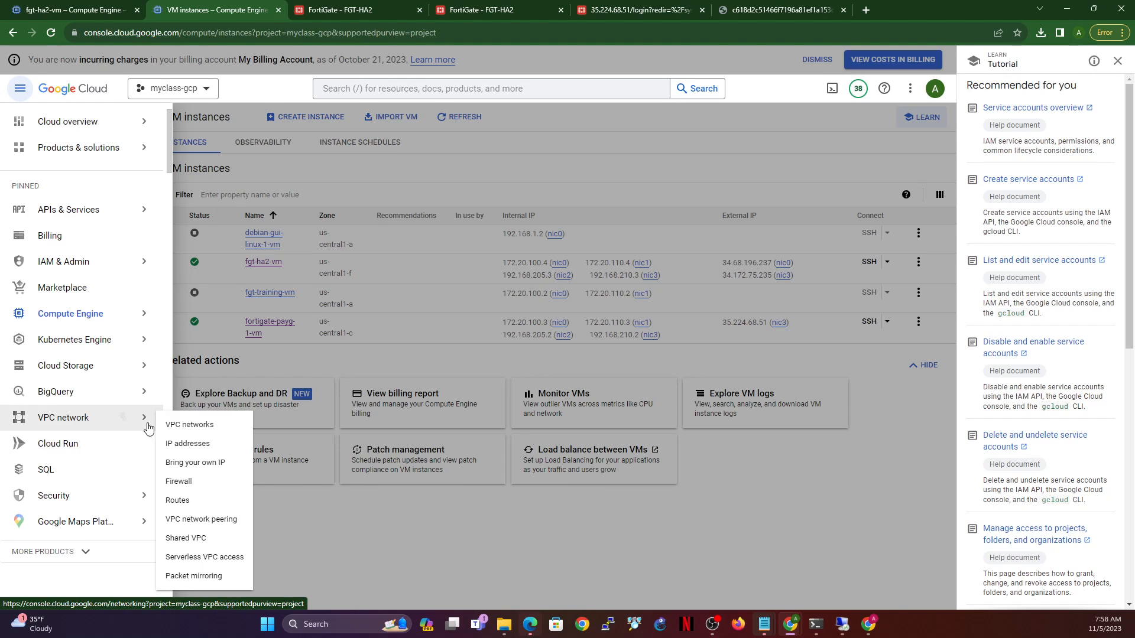
pyautogui.rightClick(192, 447)
pyautogui.click(192, 447)
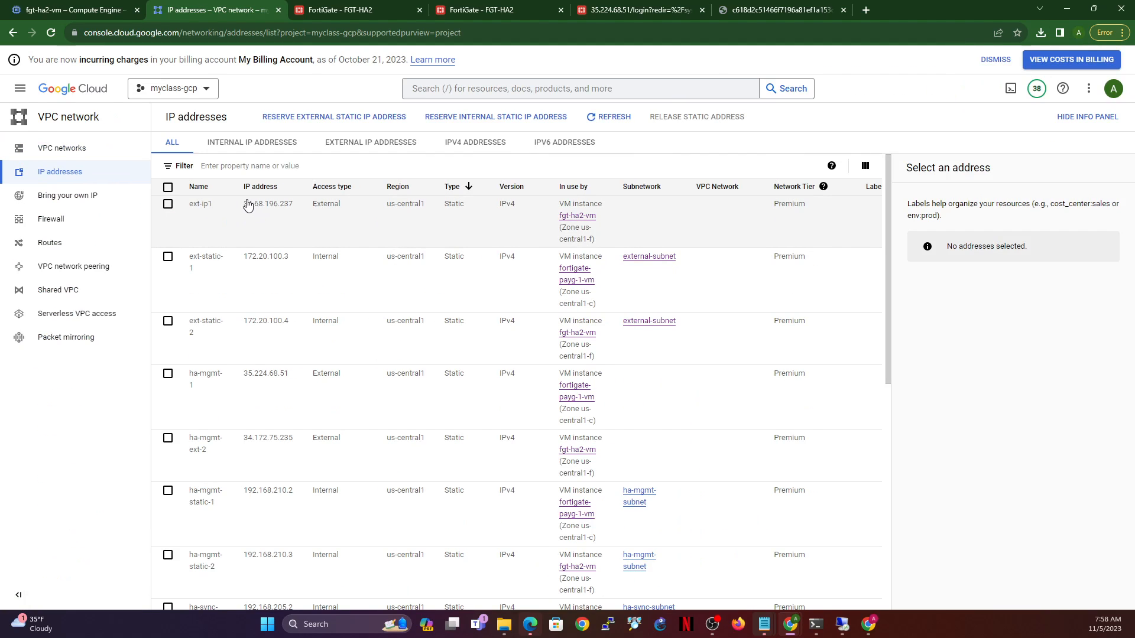
pyautogui.moveTo(242, 204); pyautogui.dragTo(301, 211)
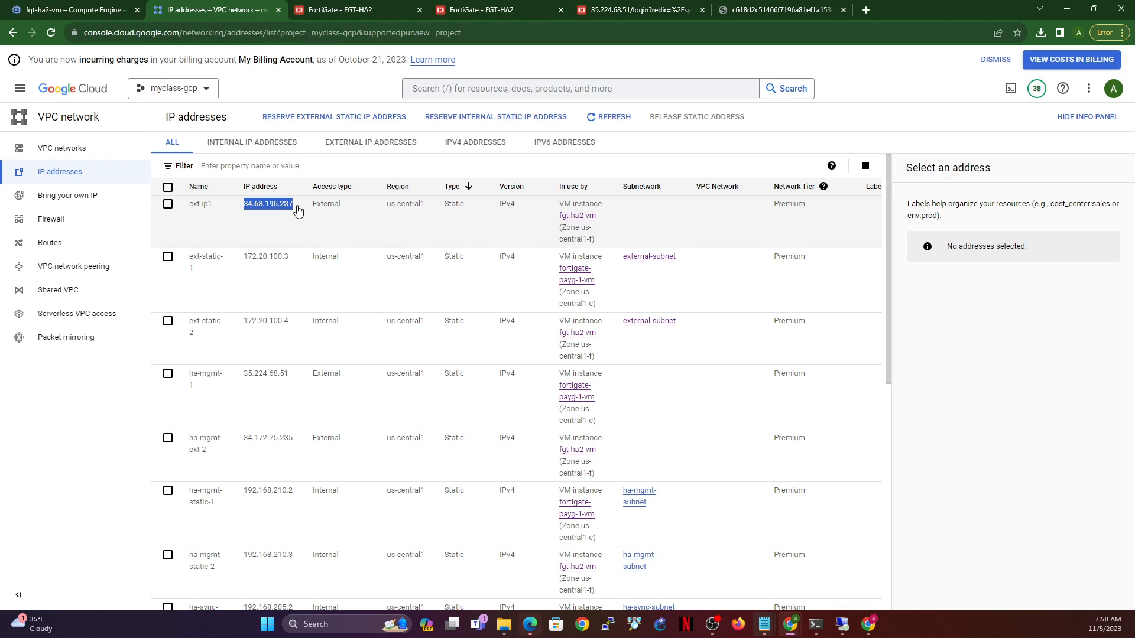
pyautogui.hotkey('ctrl', 'c')
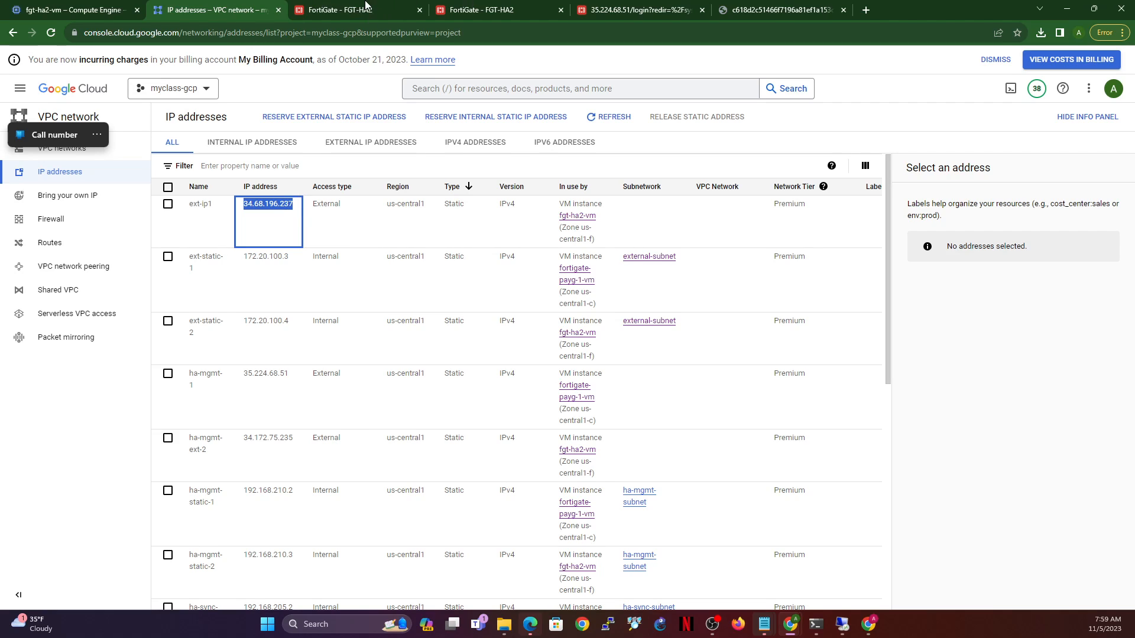
pyautogui.click(387, 11)
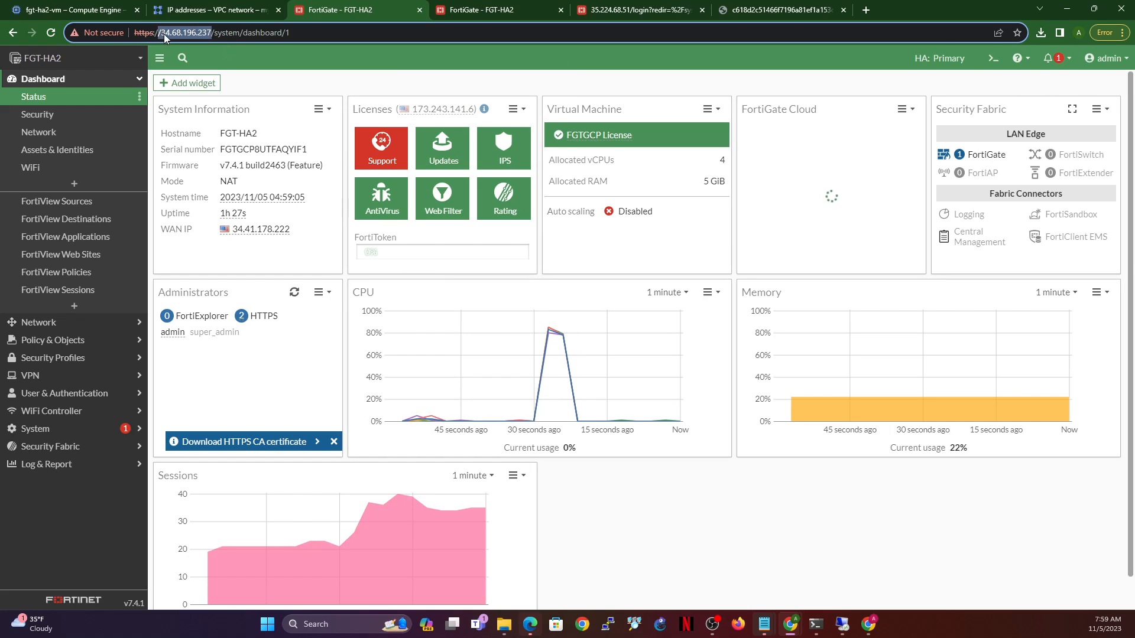
# - Load 34.68.196.237 in a new tab and reboot the primary FGT-HA2 from the admin menu
pyautogui.click(866, 10)
pyautogui.hotkey('ctrl', 'v')
pyautogui.press('Return')
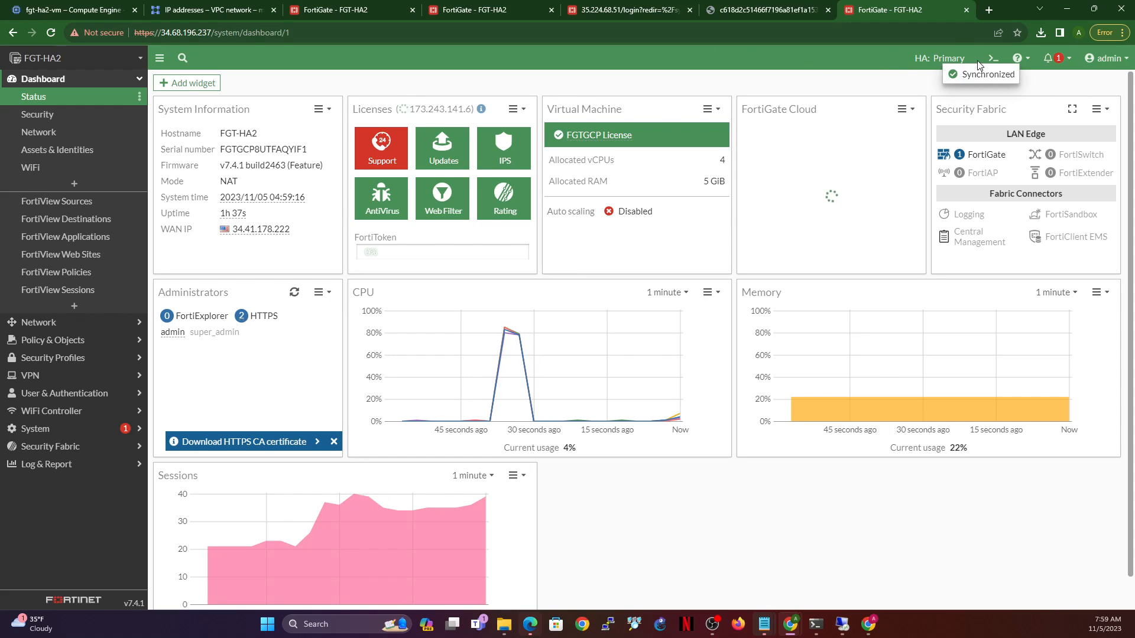
pyautogui.click(1106, 58)
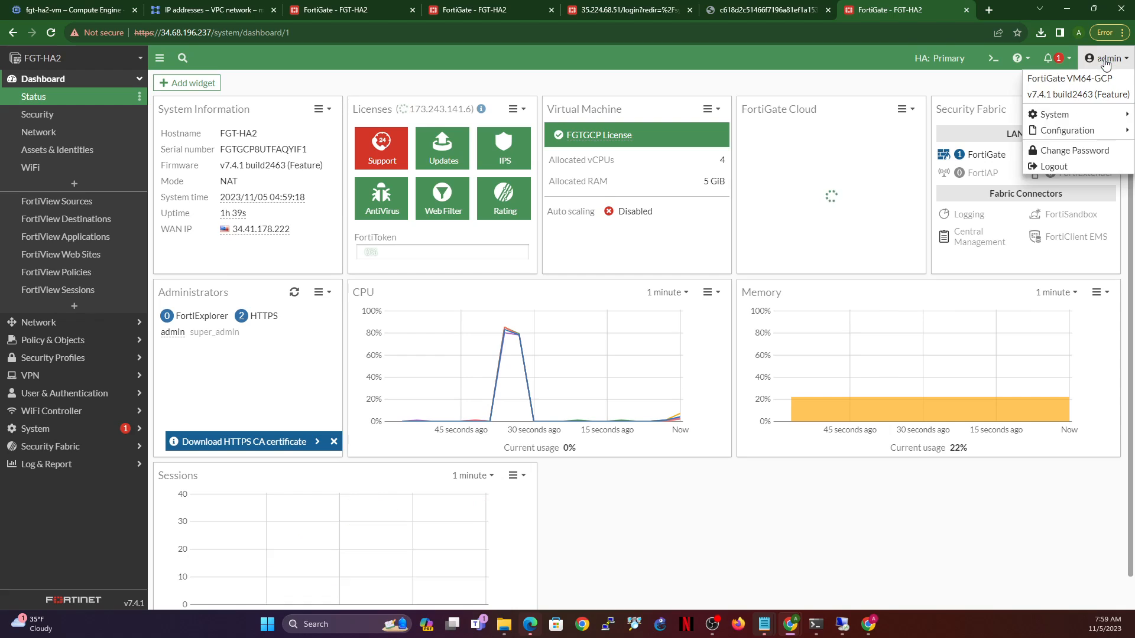
pyautogui.moveTo(1066, 117)
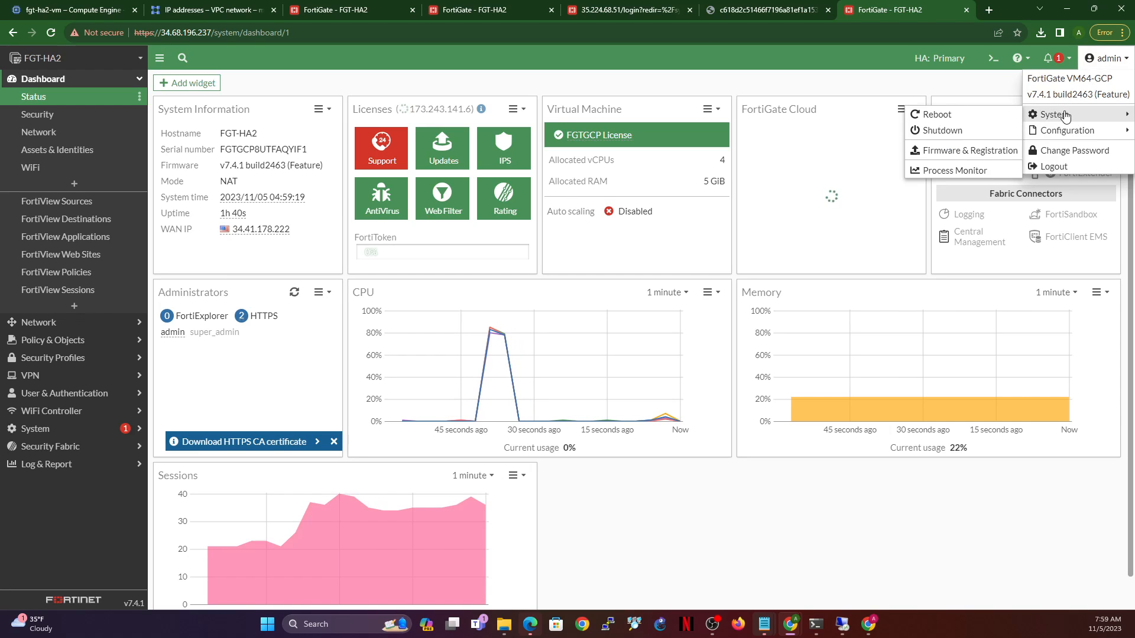
pyautogui.click(944, 114)
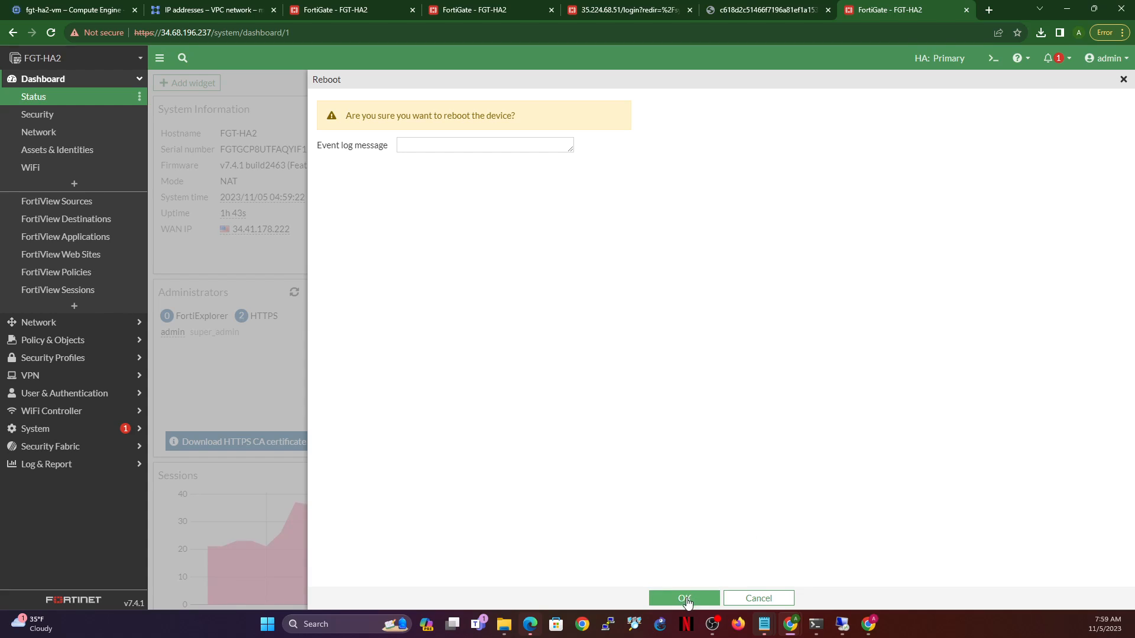
pyautogui.click(682, 598)
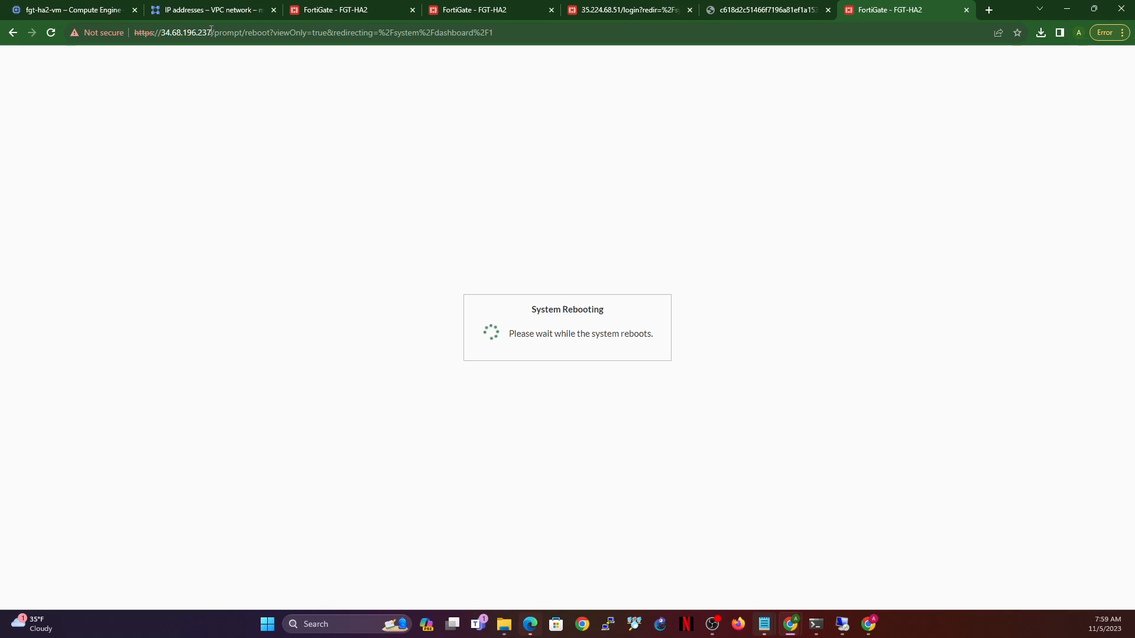
# - Strip the reboot path and reload the bare 34.68.196.237 until the login page returns
pyautogui.moveTo(212, 32); pyautogui.dragTo(720, 52)
pyautogui.press('BackSpace')
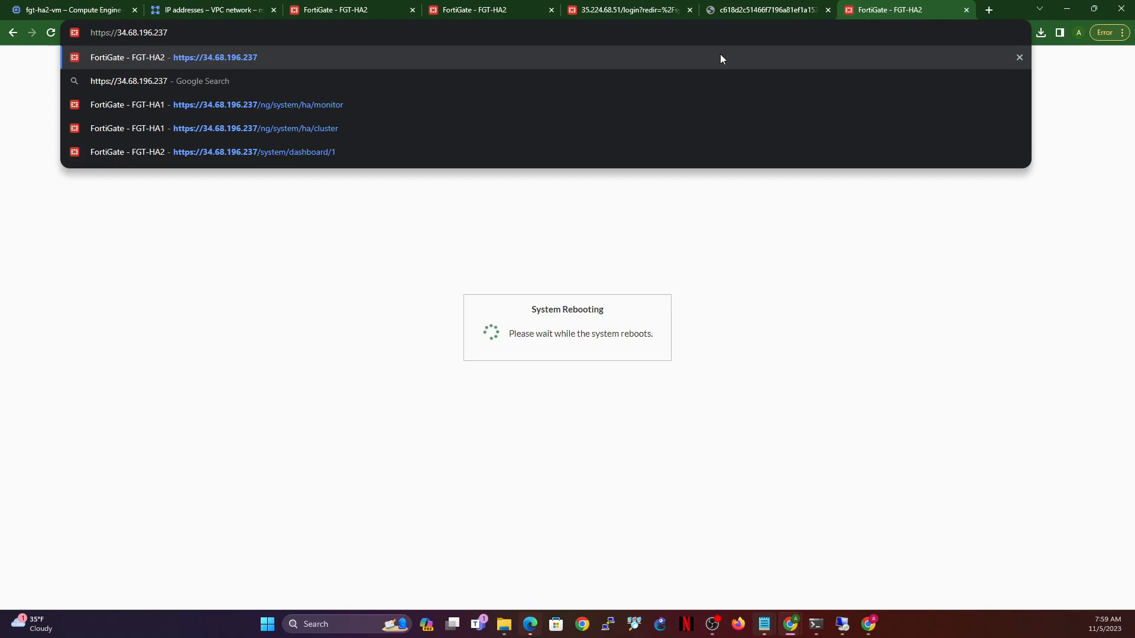
pyautogui.press('Return')
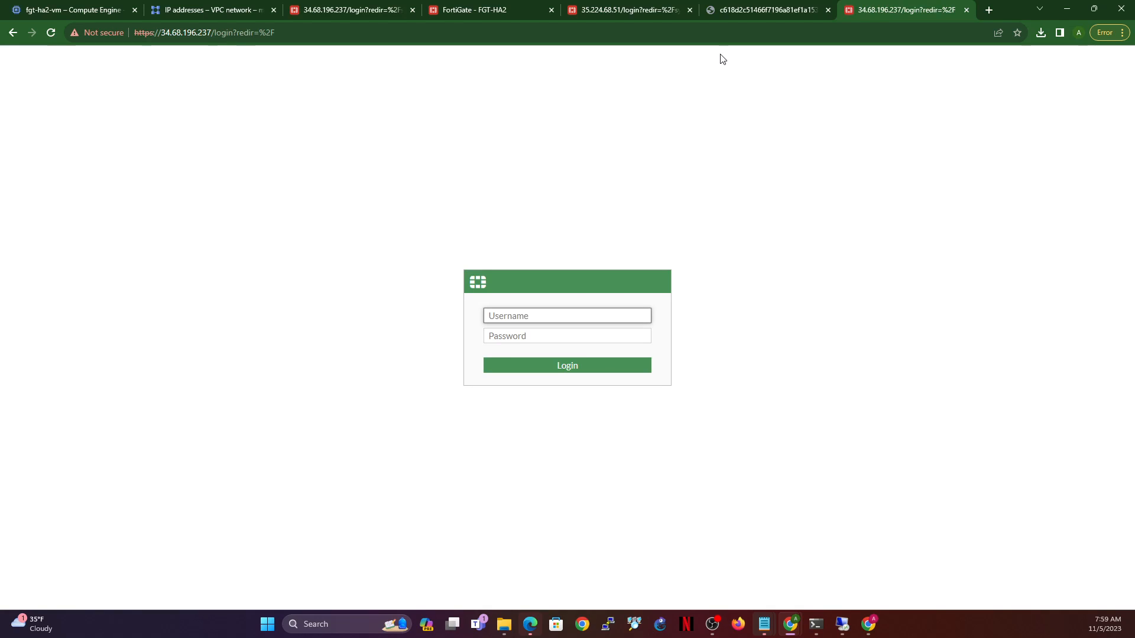
# - Log in as admin and view Security Fabric > External Connectors to confirm sdn-gcp-connector is up
pyautogui.write('admin')
pyautogui.press('Tab')
pyautogui.write('********')
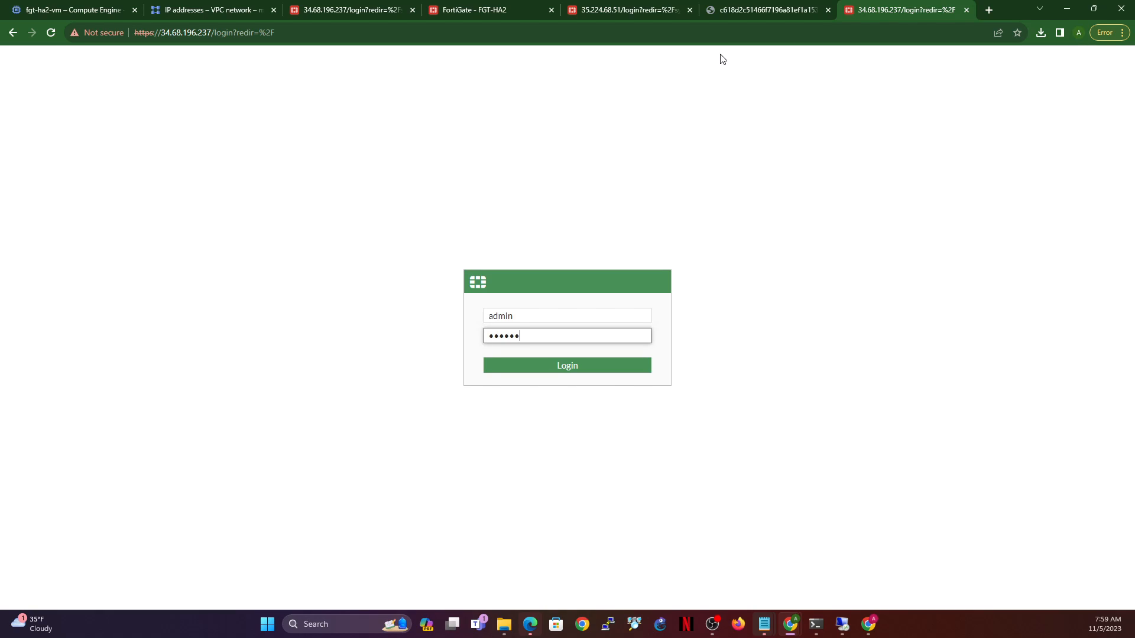
pyautogui.press('Return')
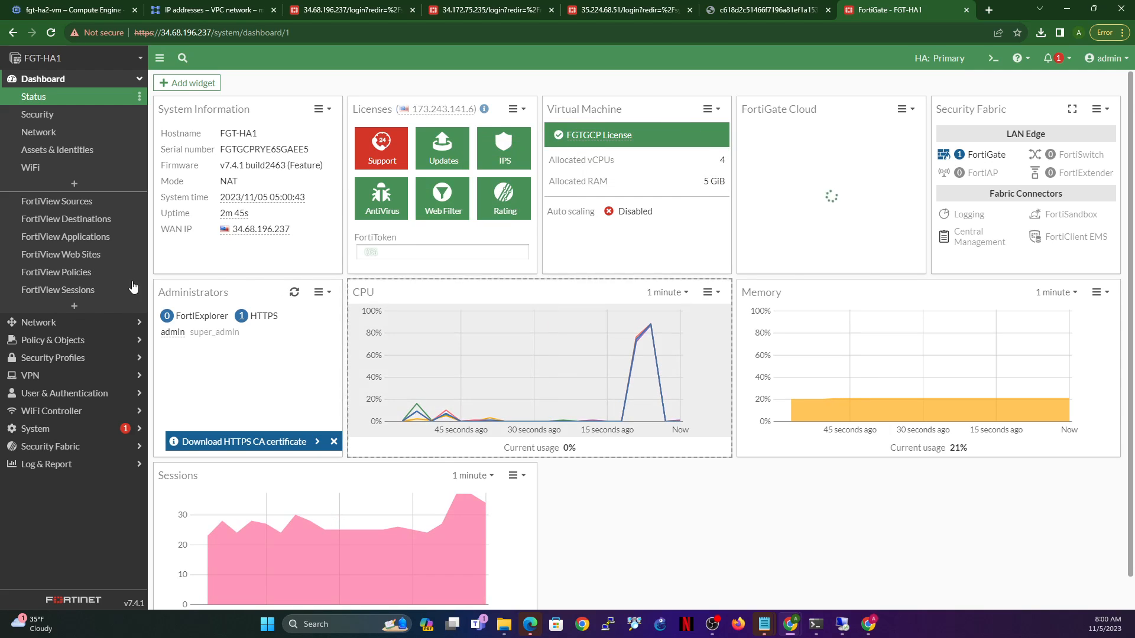
pyautogui.click(42, 452)
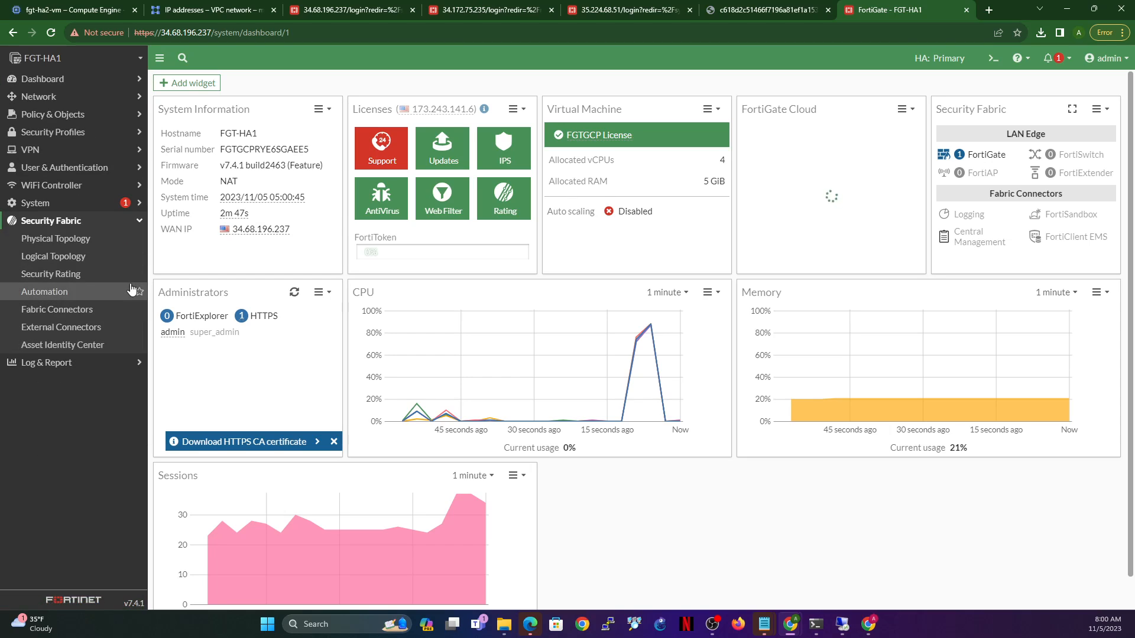
pyautogui.click(63, 329)
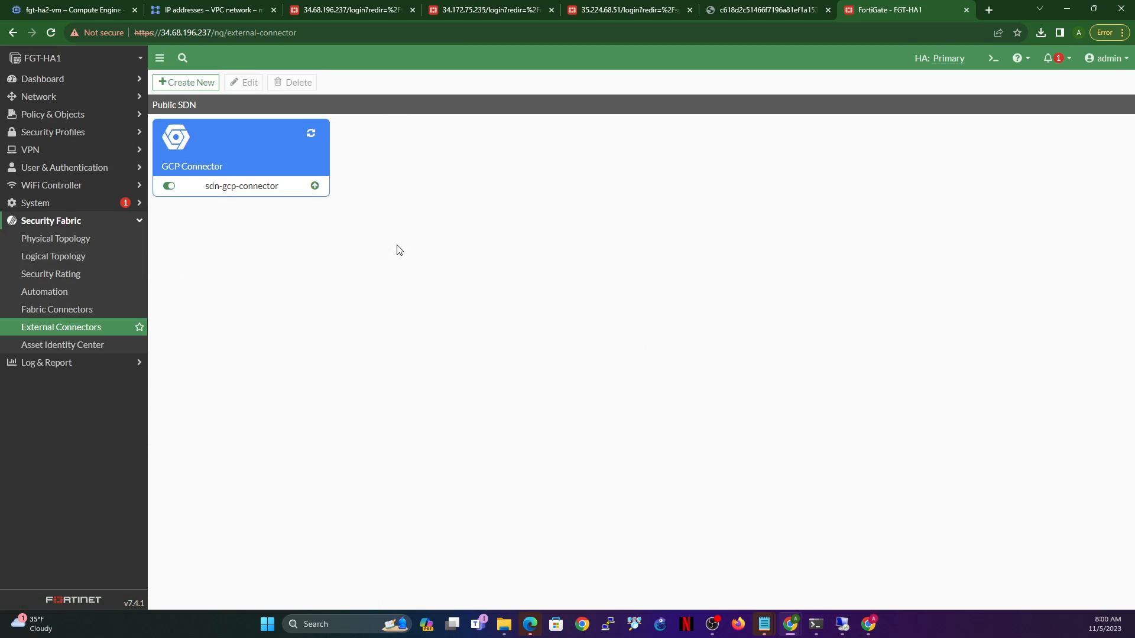